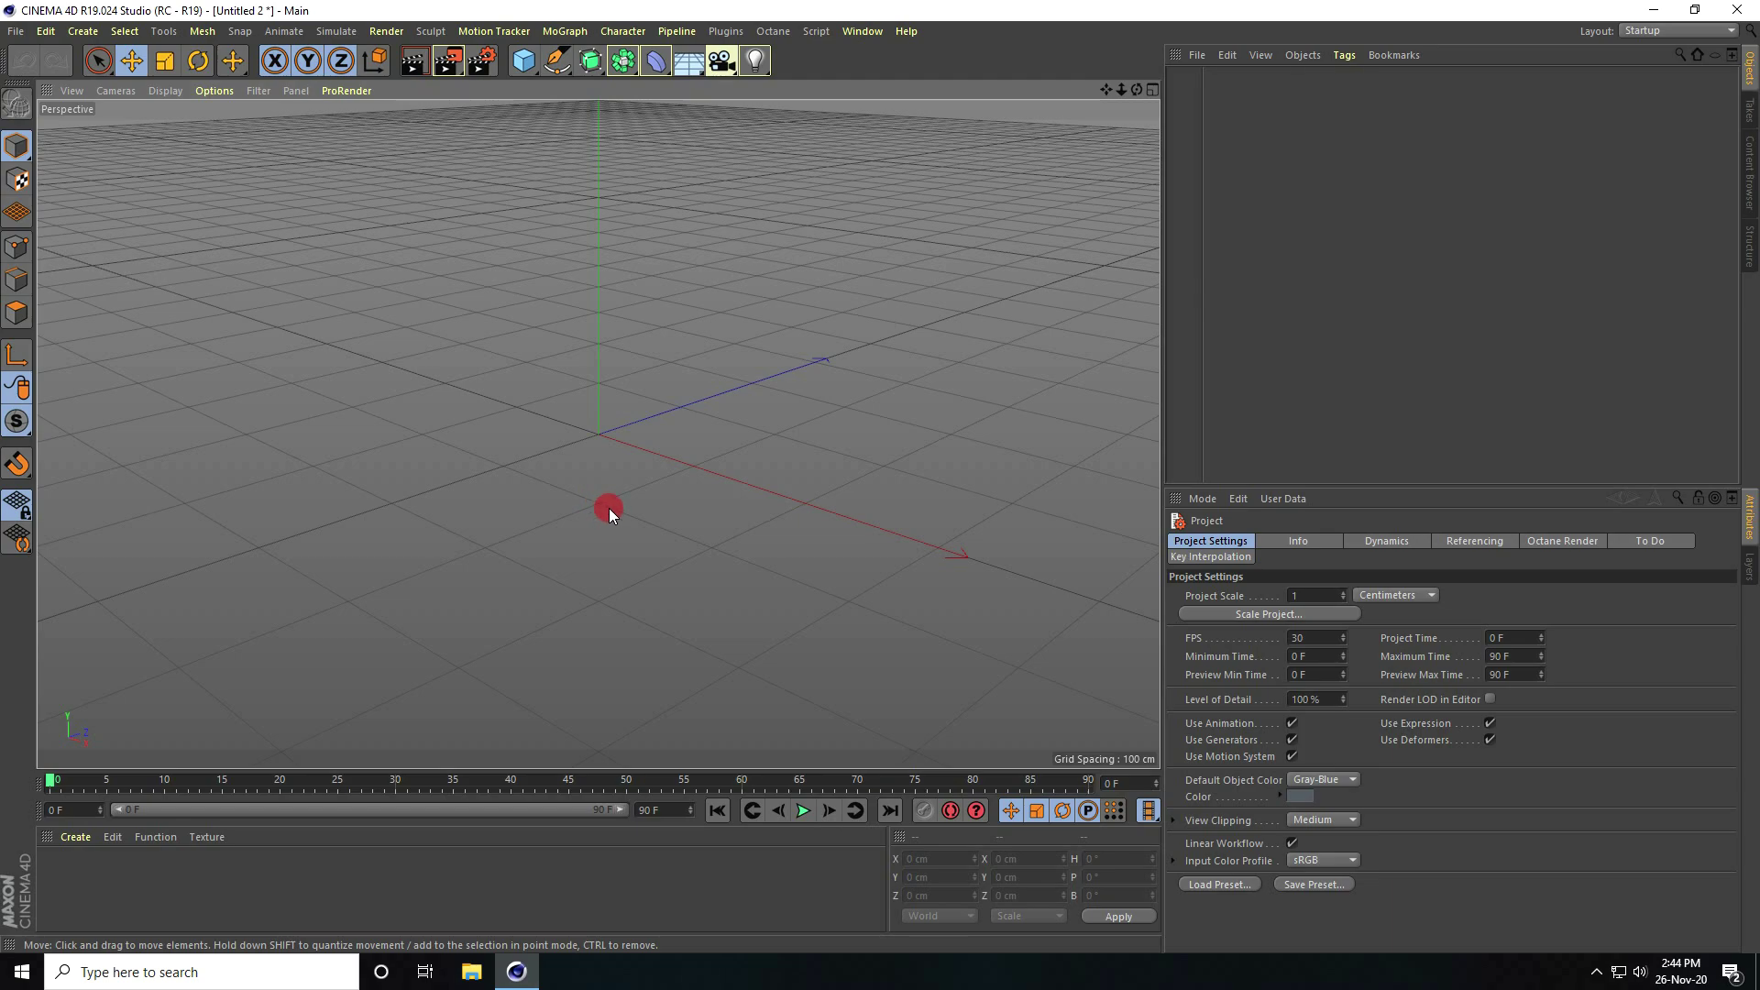
Add a plane to the scene and set its width and height to 2000 cm.
drag(518, 67, 673, 121)
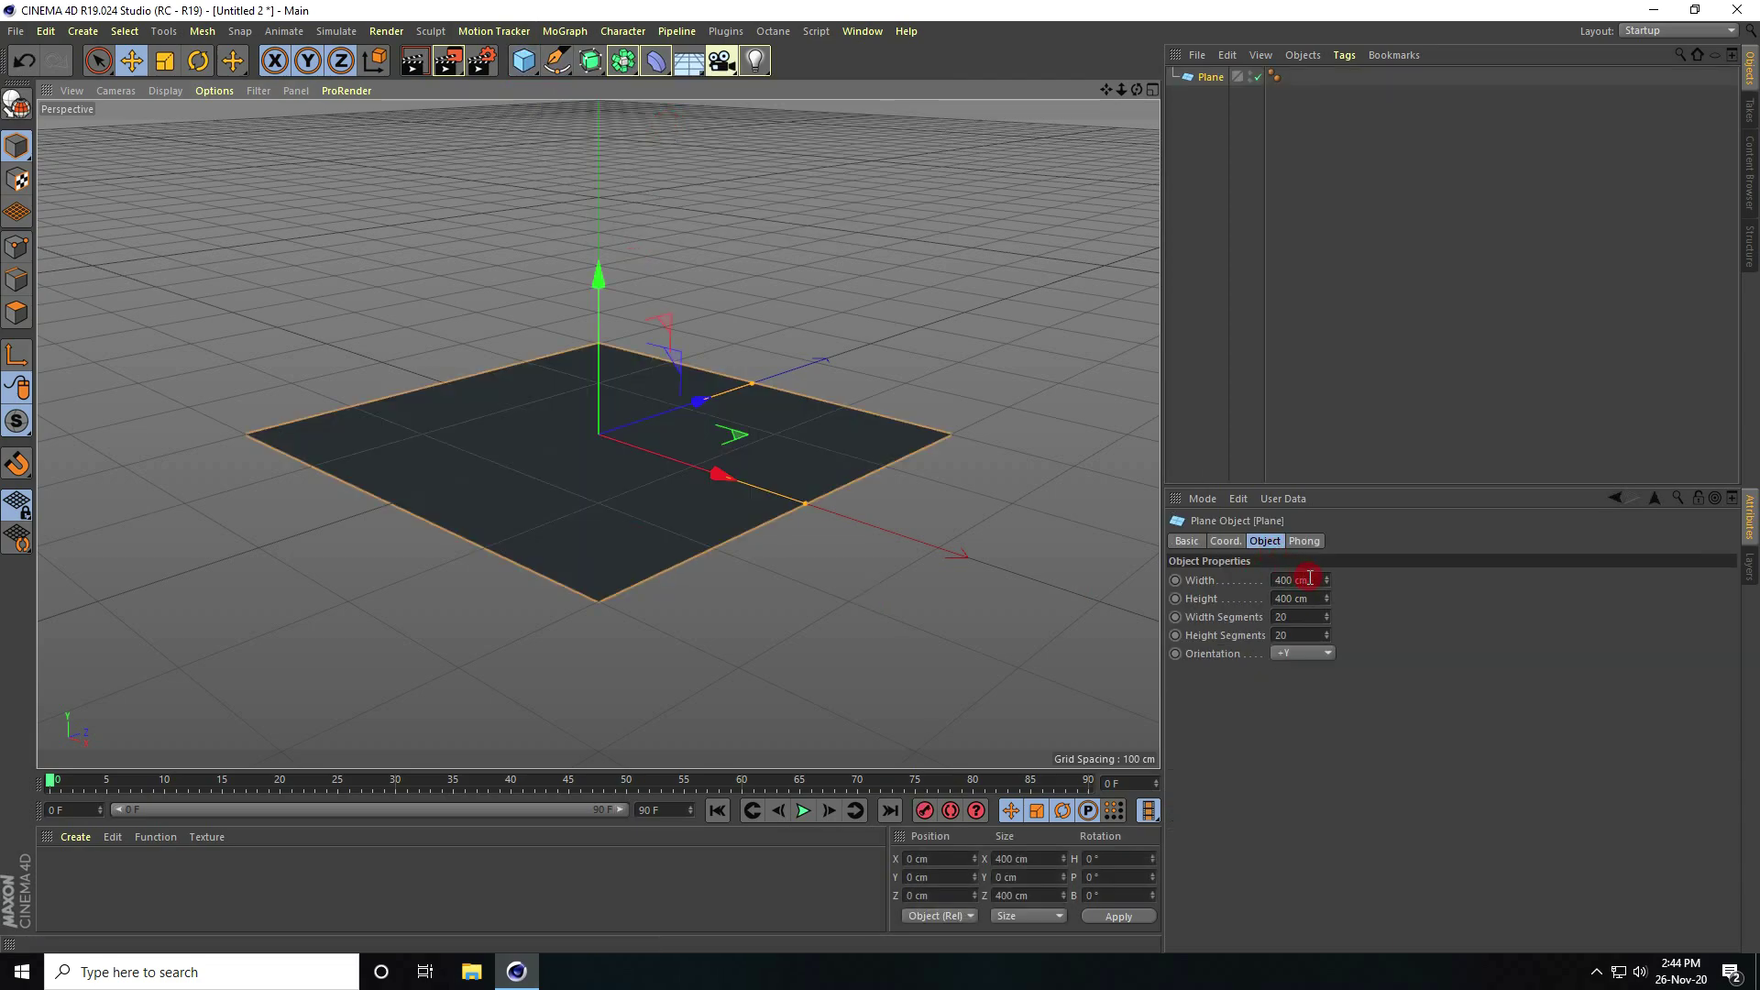
drag(1308, 578, 1166, 601)
text(2000)
text(200)
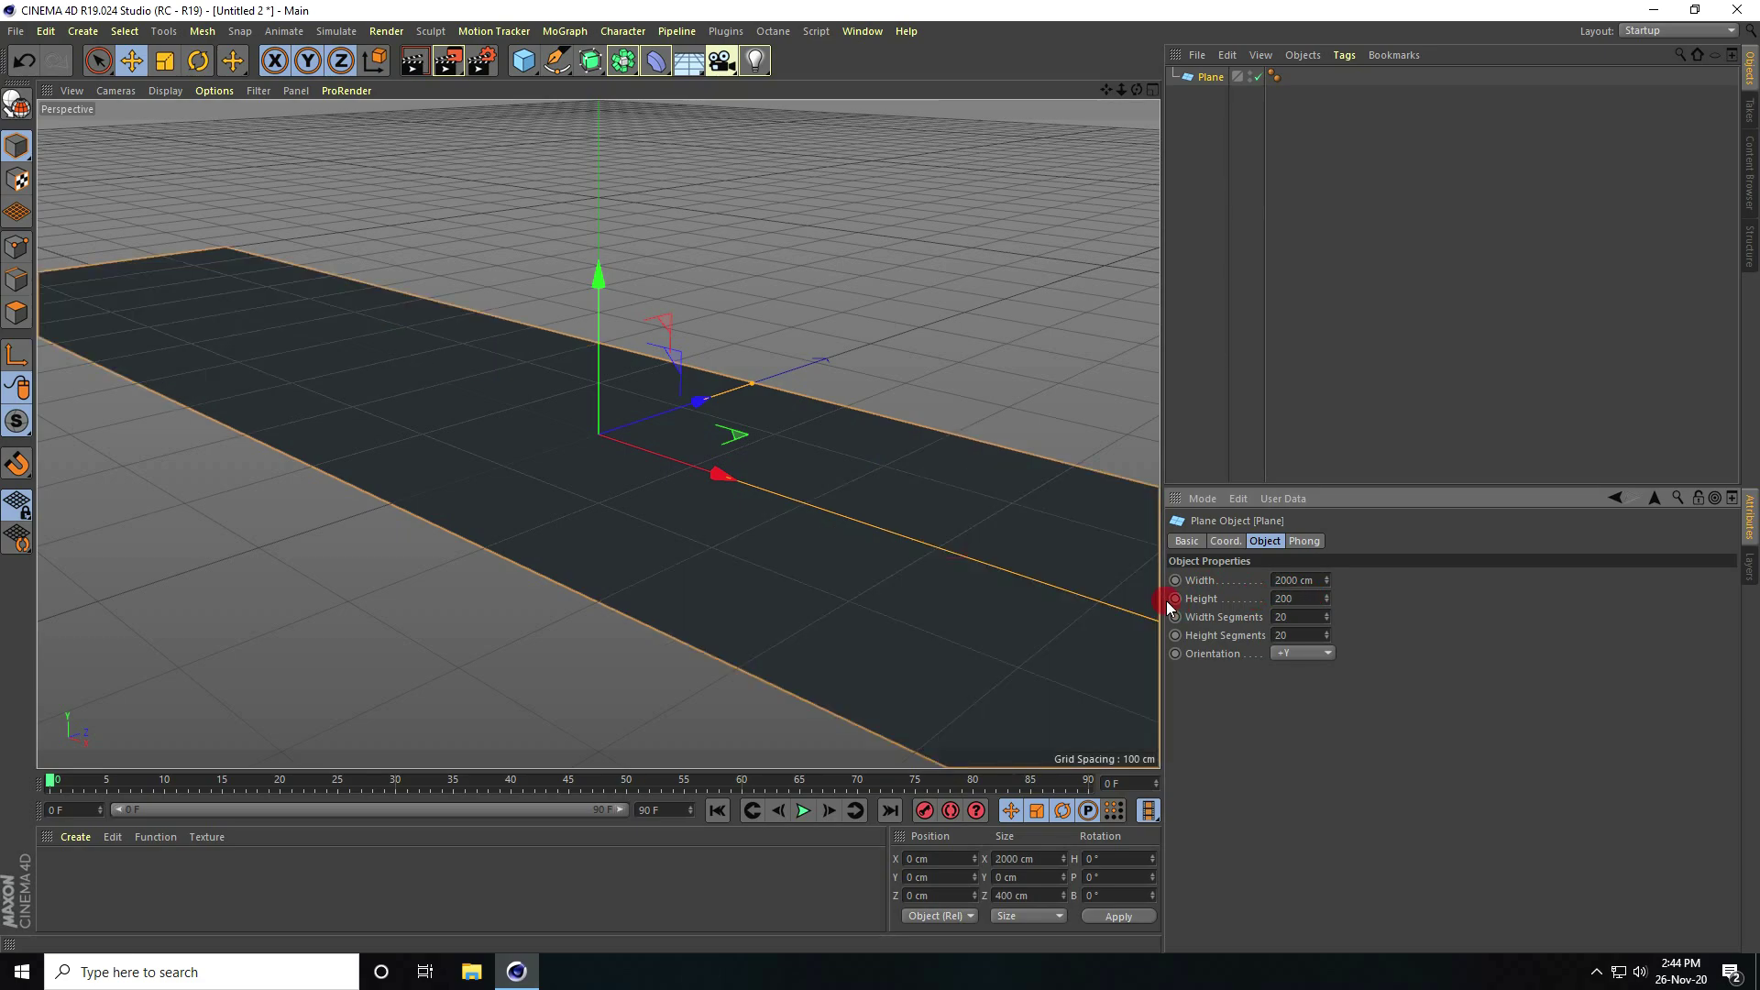
text(0)
key(Return)
drag(1137, 90, 879, 477)
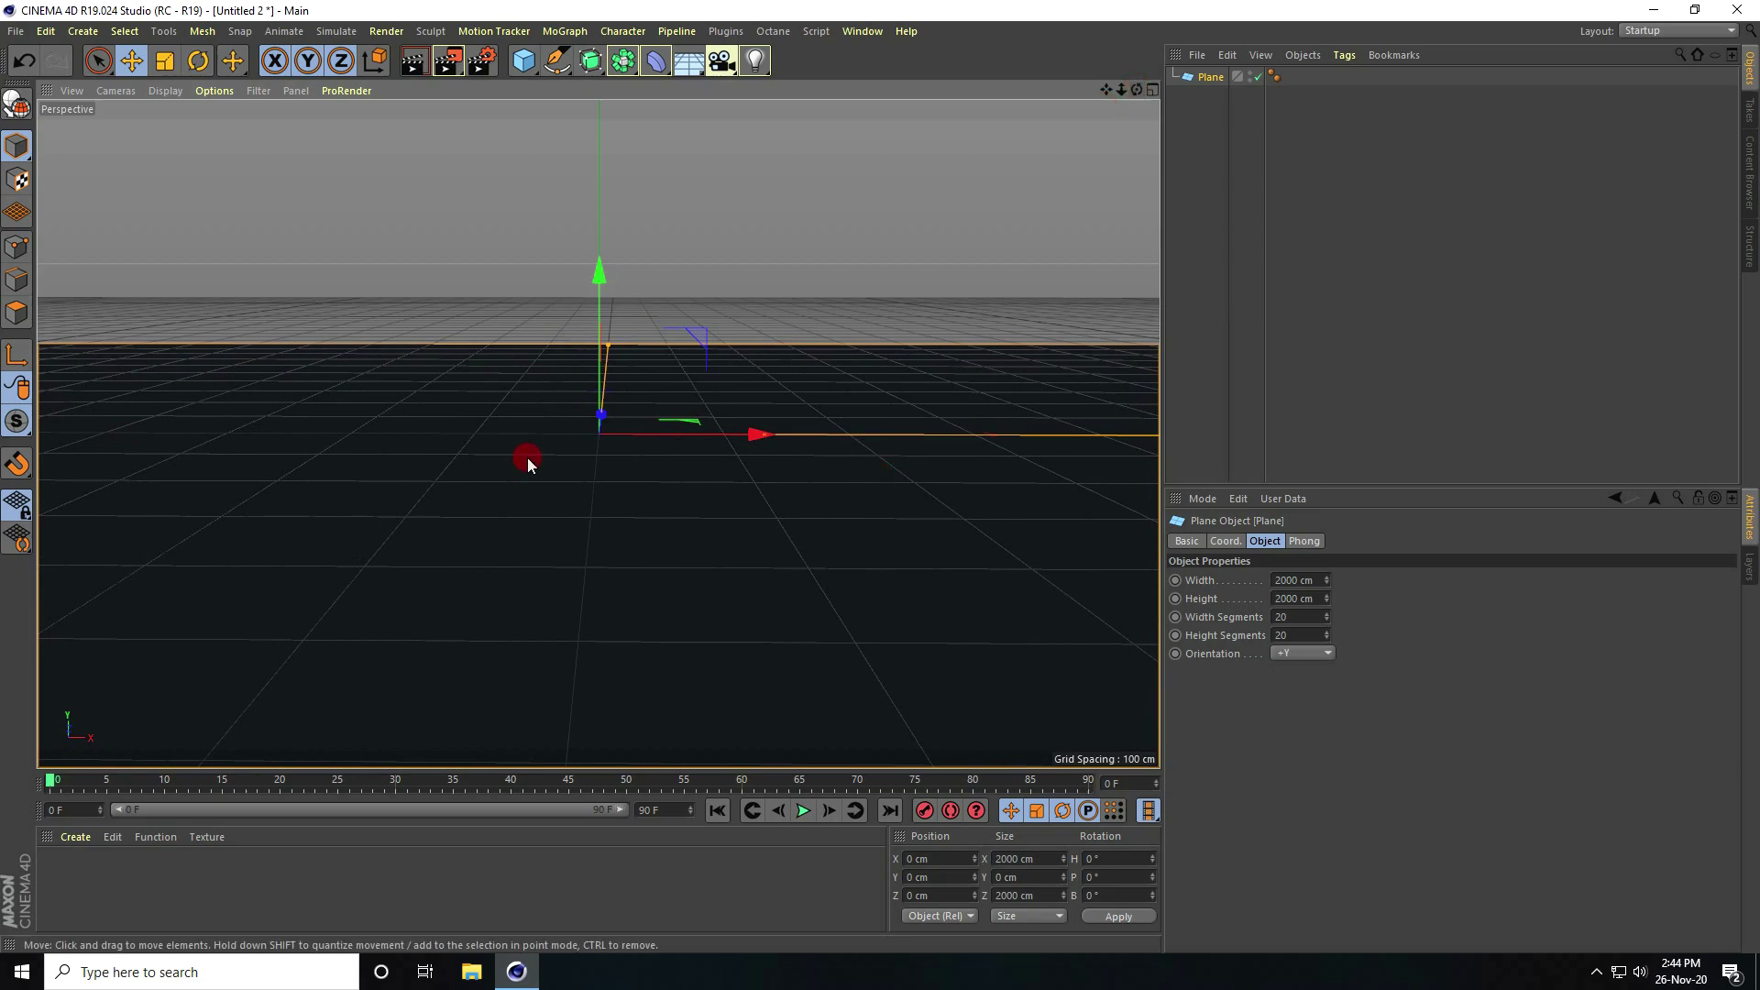
Create a new Octane Material from the C4doctane shaders.
click(75, 837)
click(110, 704)
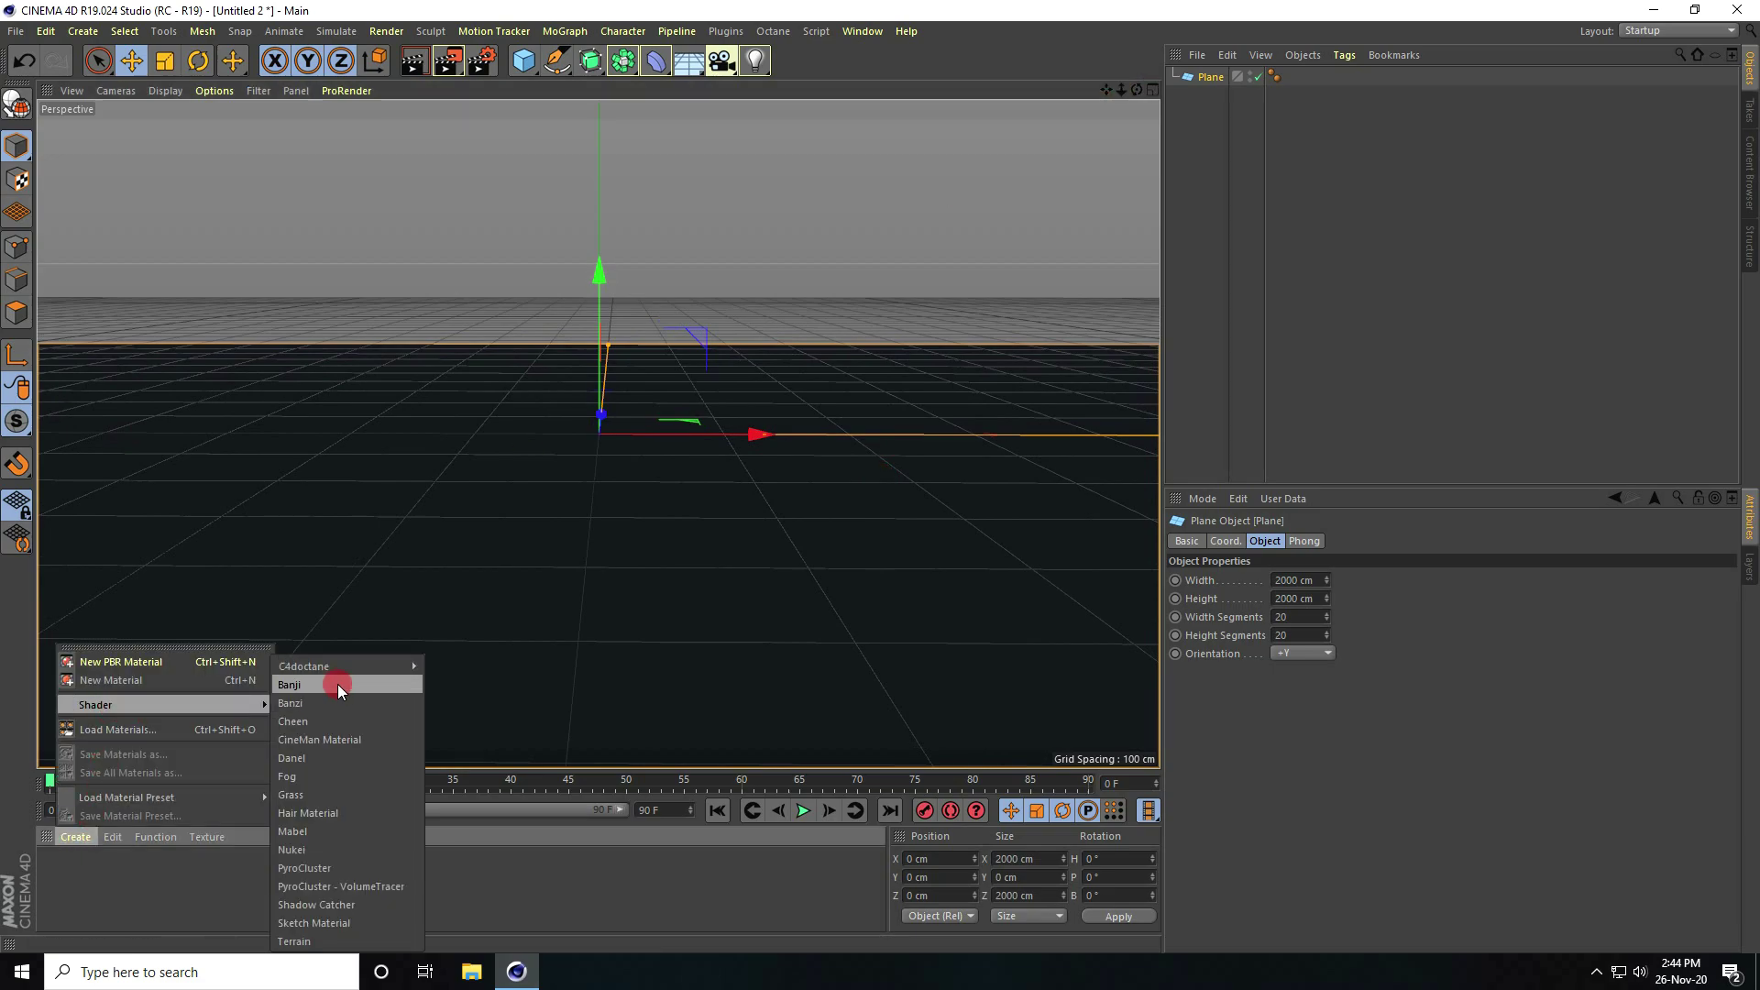
mouse_move(319, 668)
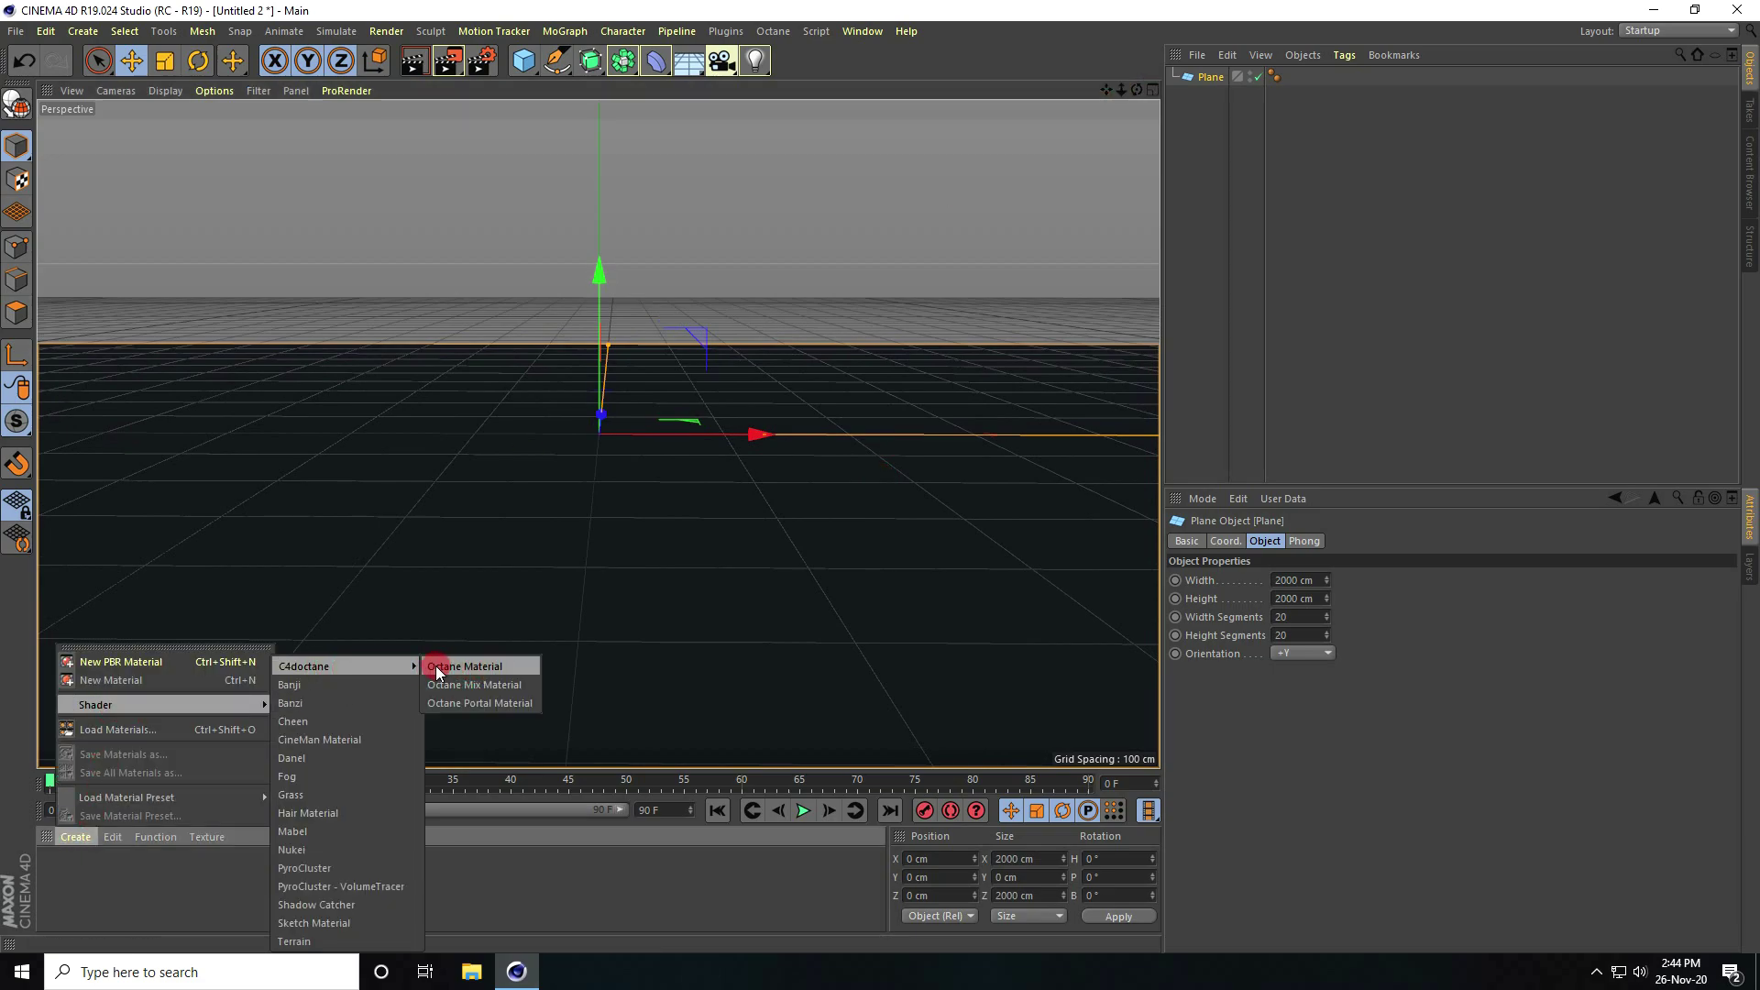
click(495, 667)
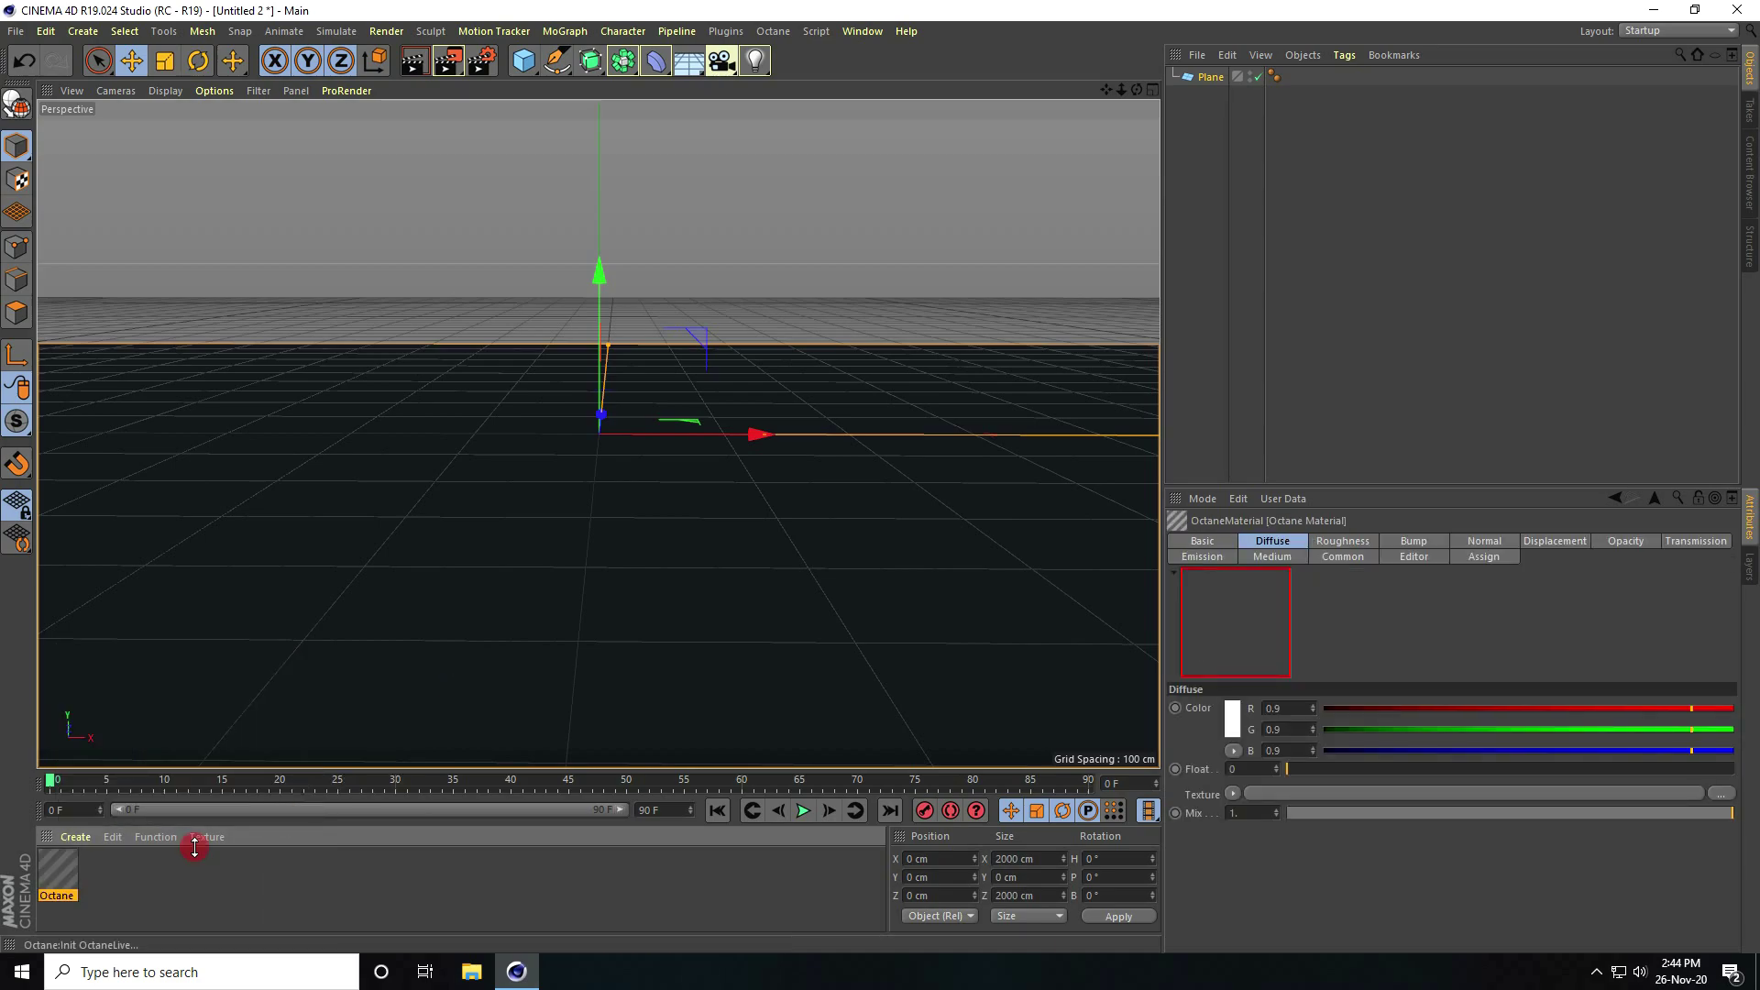
Open the new Octane material in a maximised Node Editor and place its node near the middle of the canvas.
double_click(65, 871)
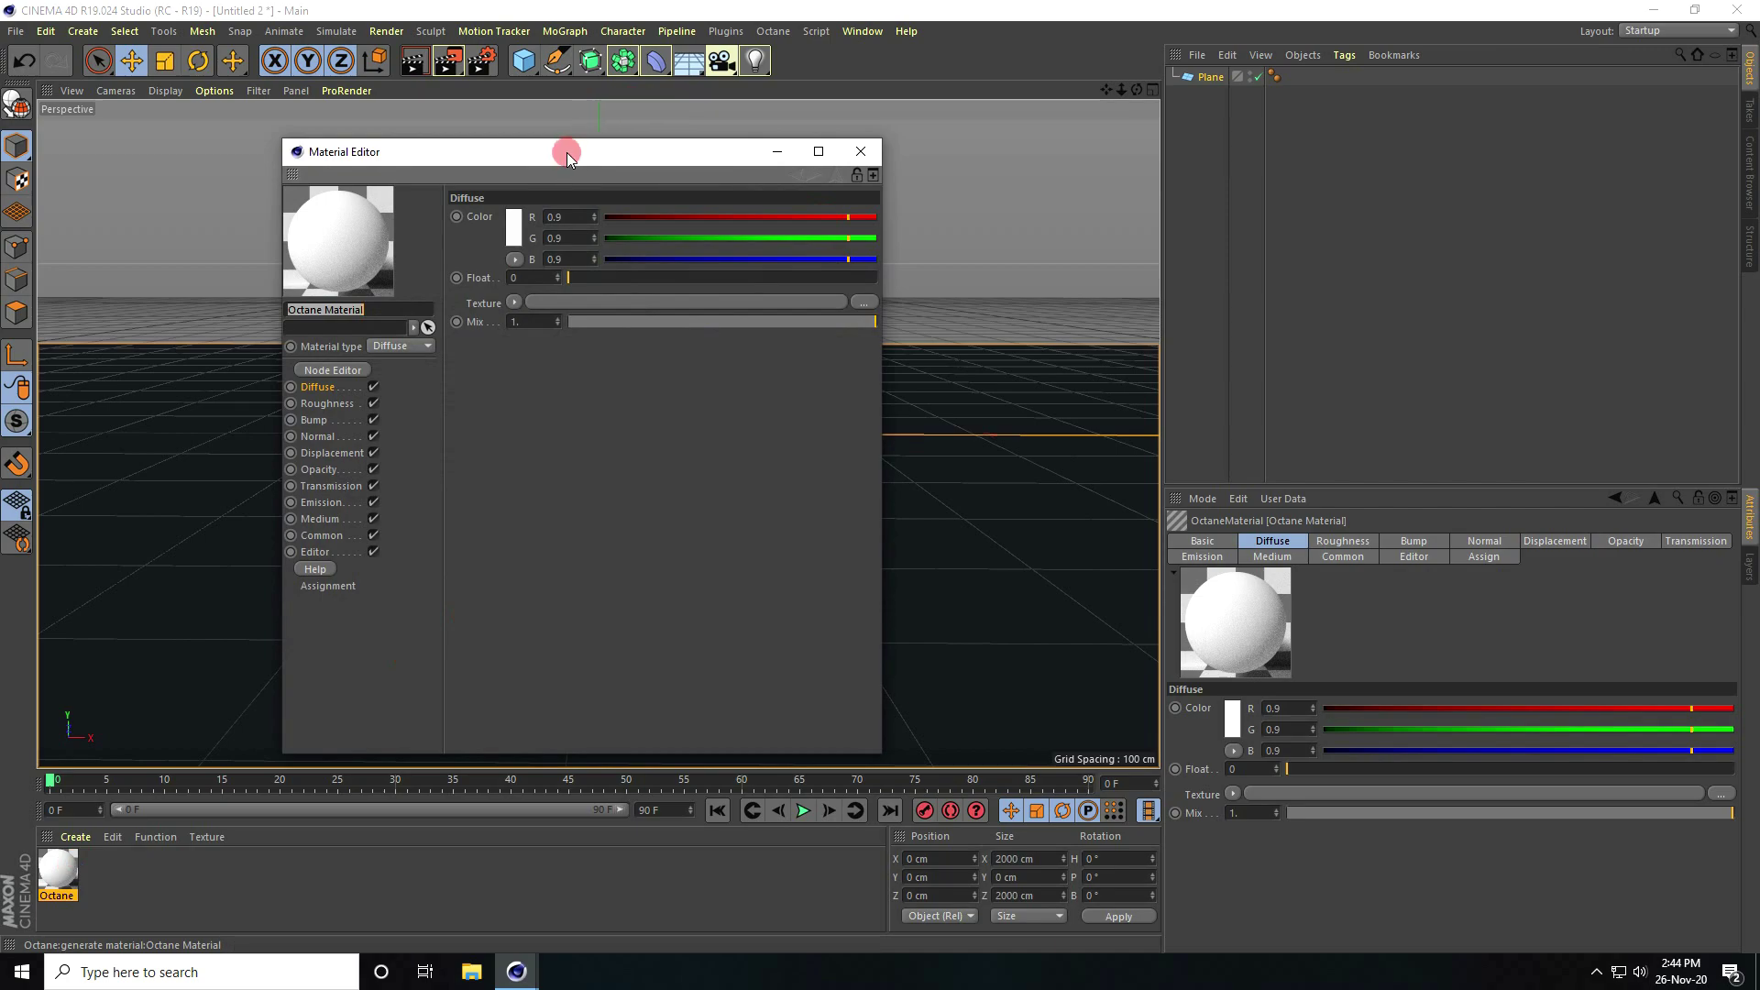
drag(562, 147, 610, 121)
click(397, 313)
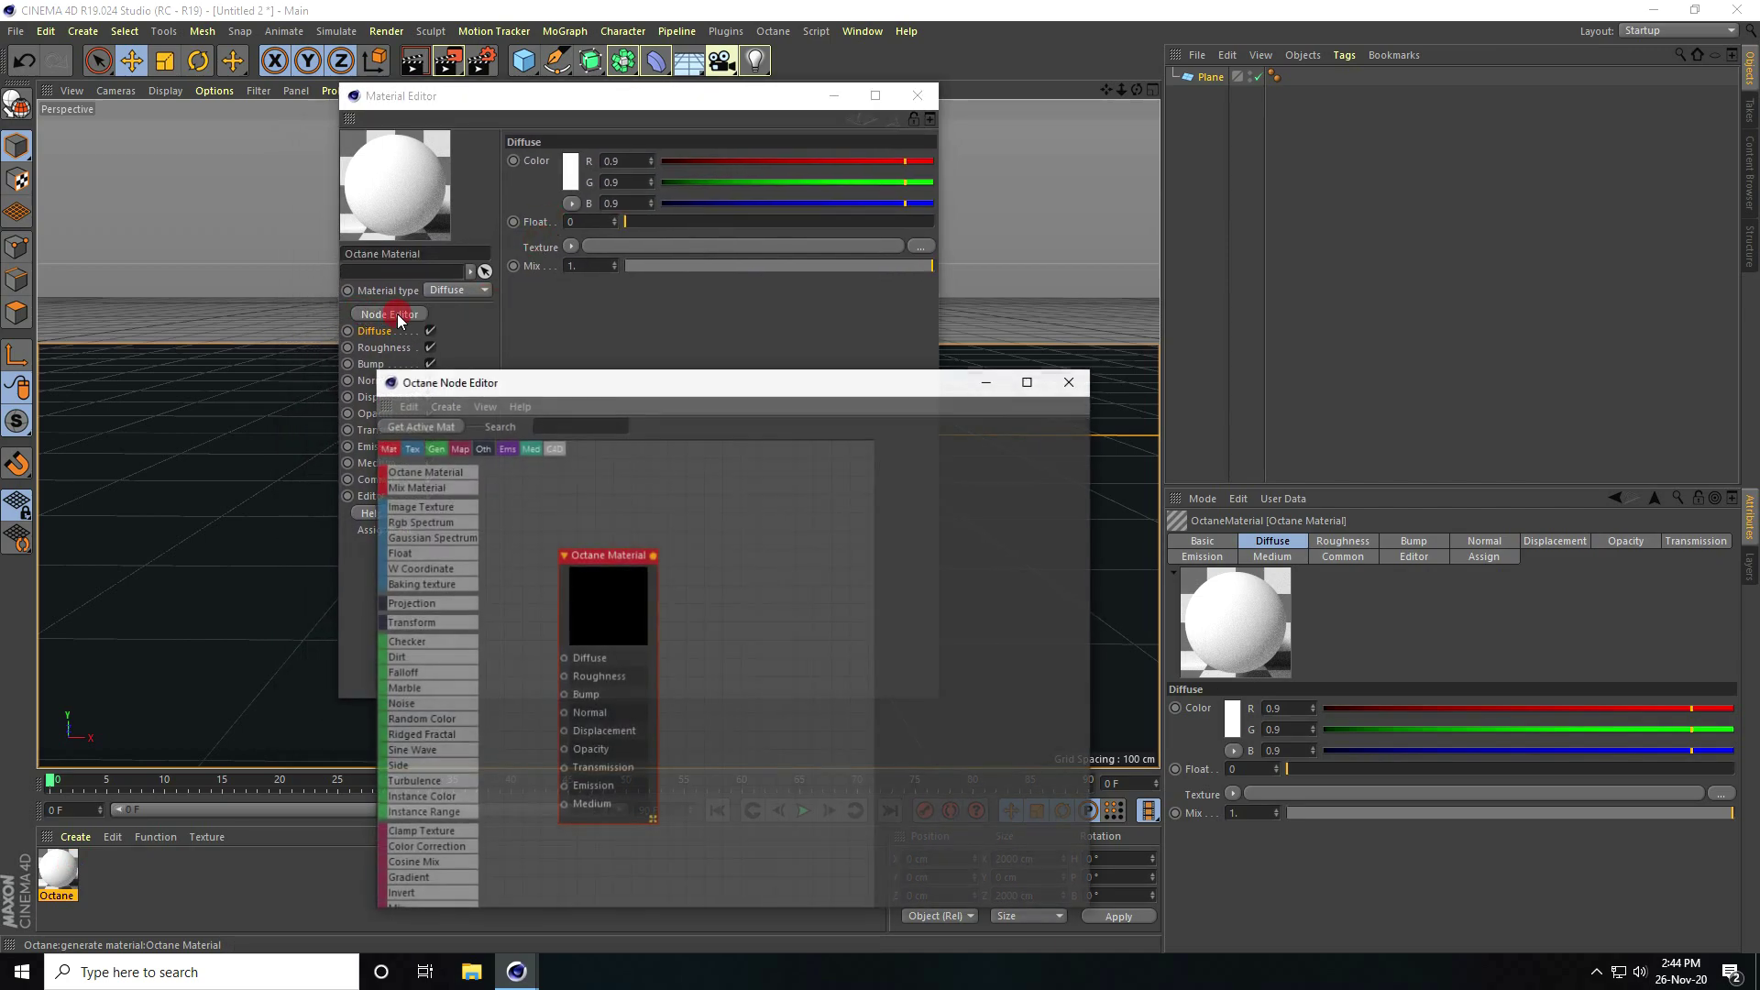
drag(594, 557, 765, 519)
click(1029, 381)
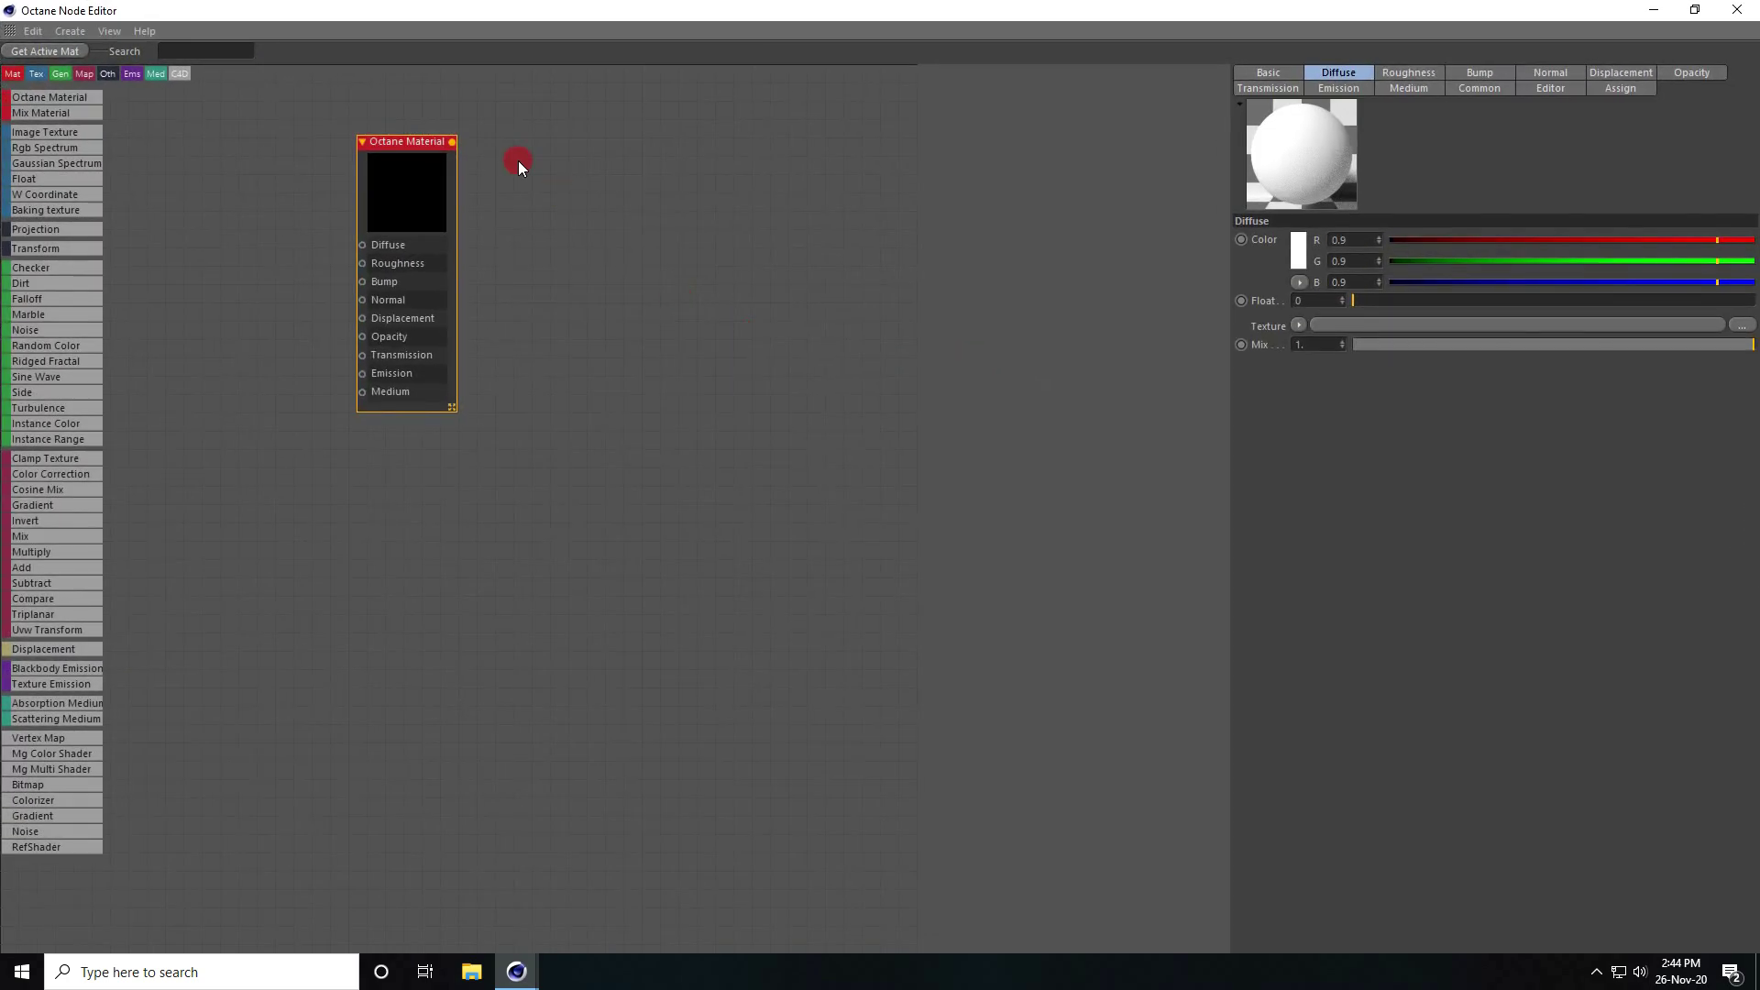
drag(397, 145, 633, 240)
Bring the four MOUNTAINS-12 textures (AO, DEPTH, HEIGHT, NORMAL) from the tex folder inside Desktop's "new octane" in File Explorer into the node canvas.
click(473, 929)
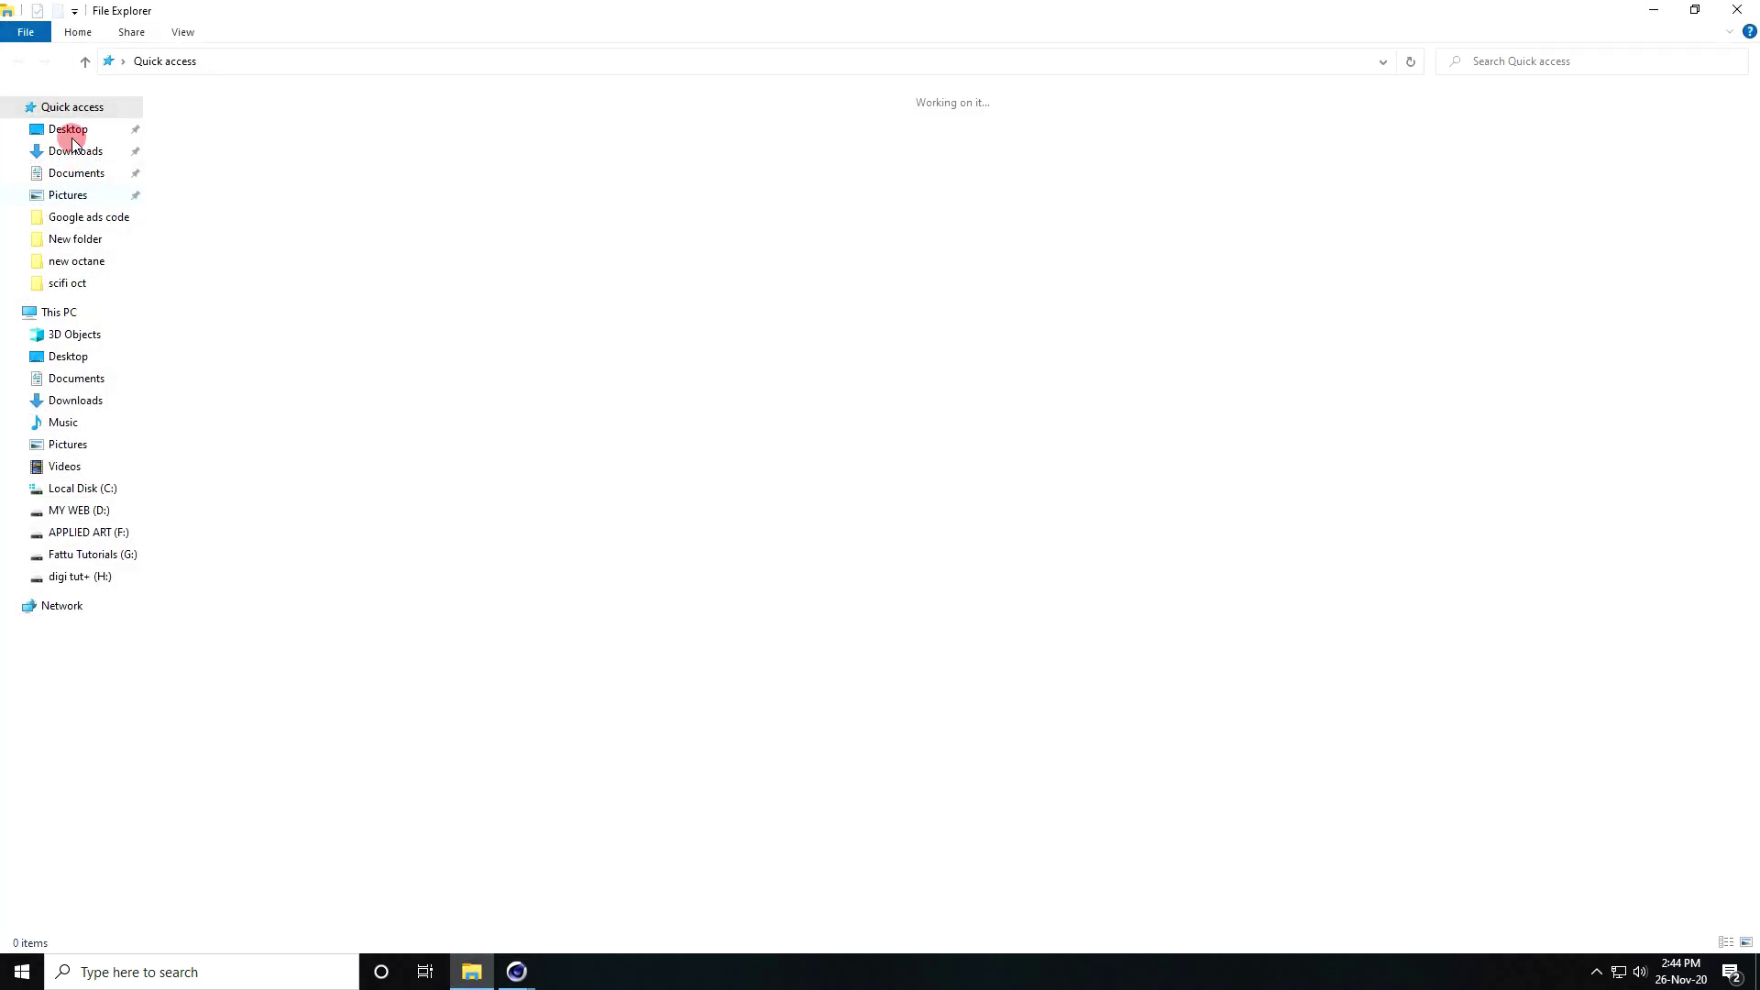
click(69, 131)
double_click(376, 125)
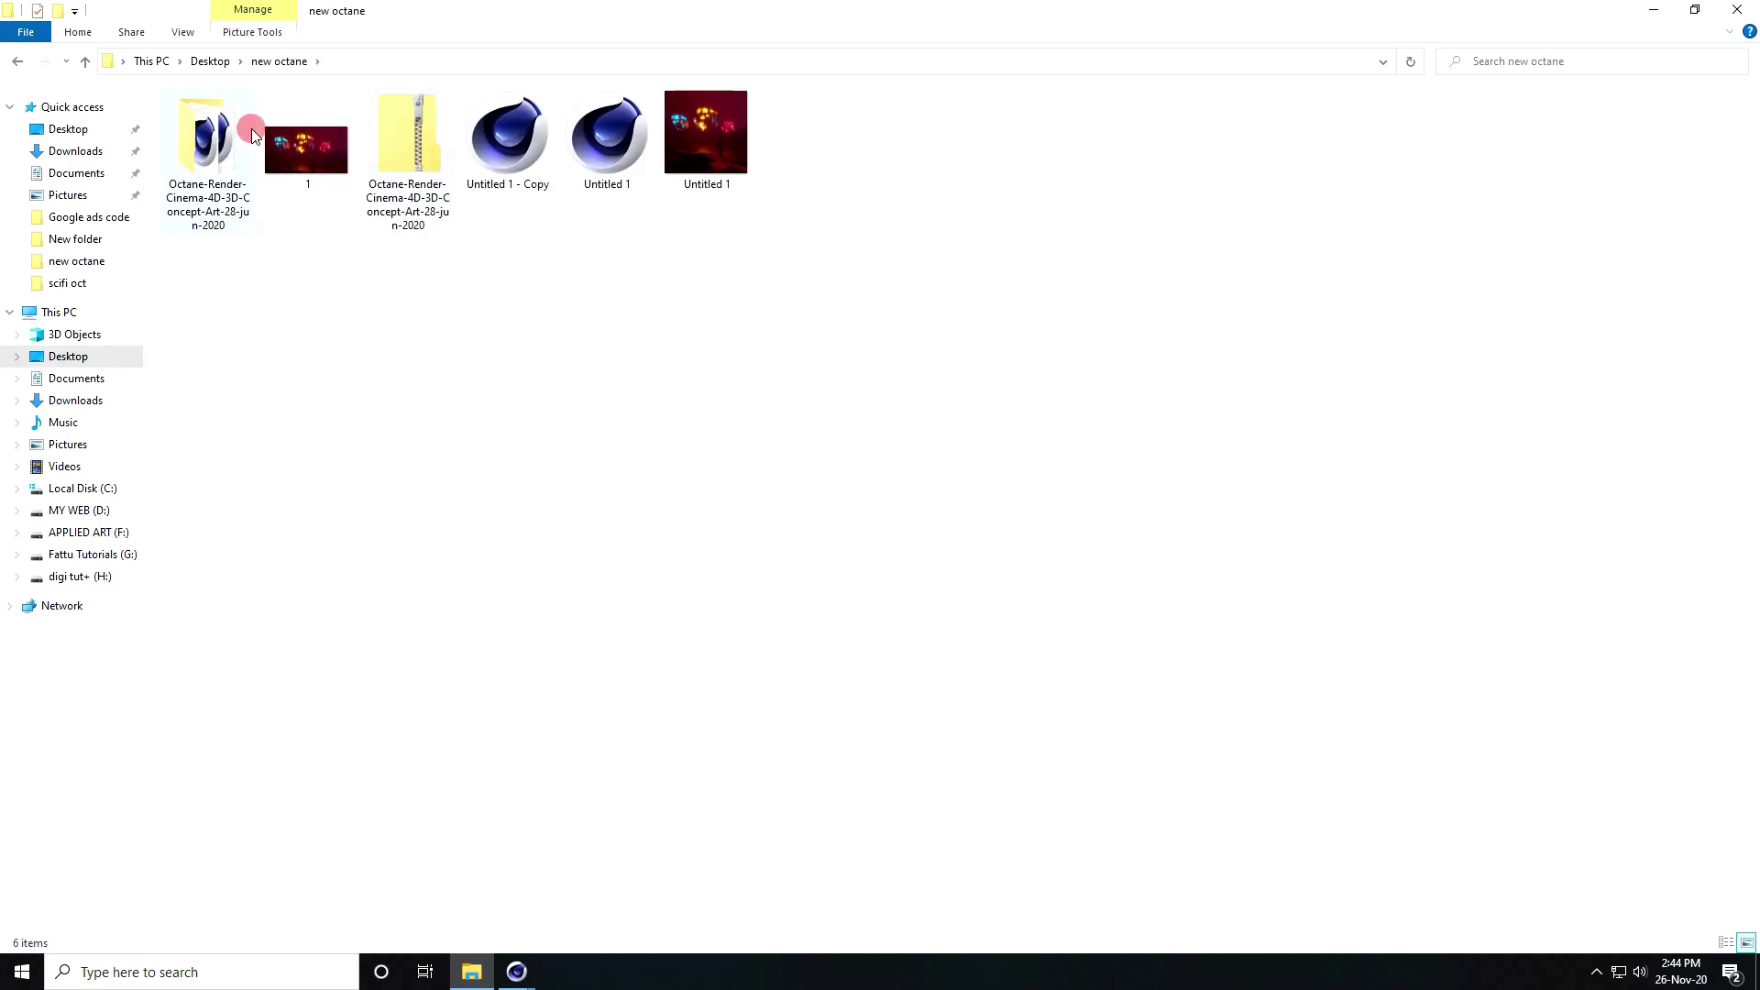
double_click(199, 130)
double_click(307, 146)
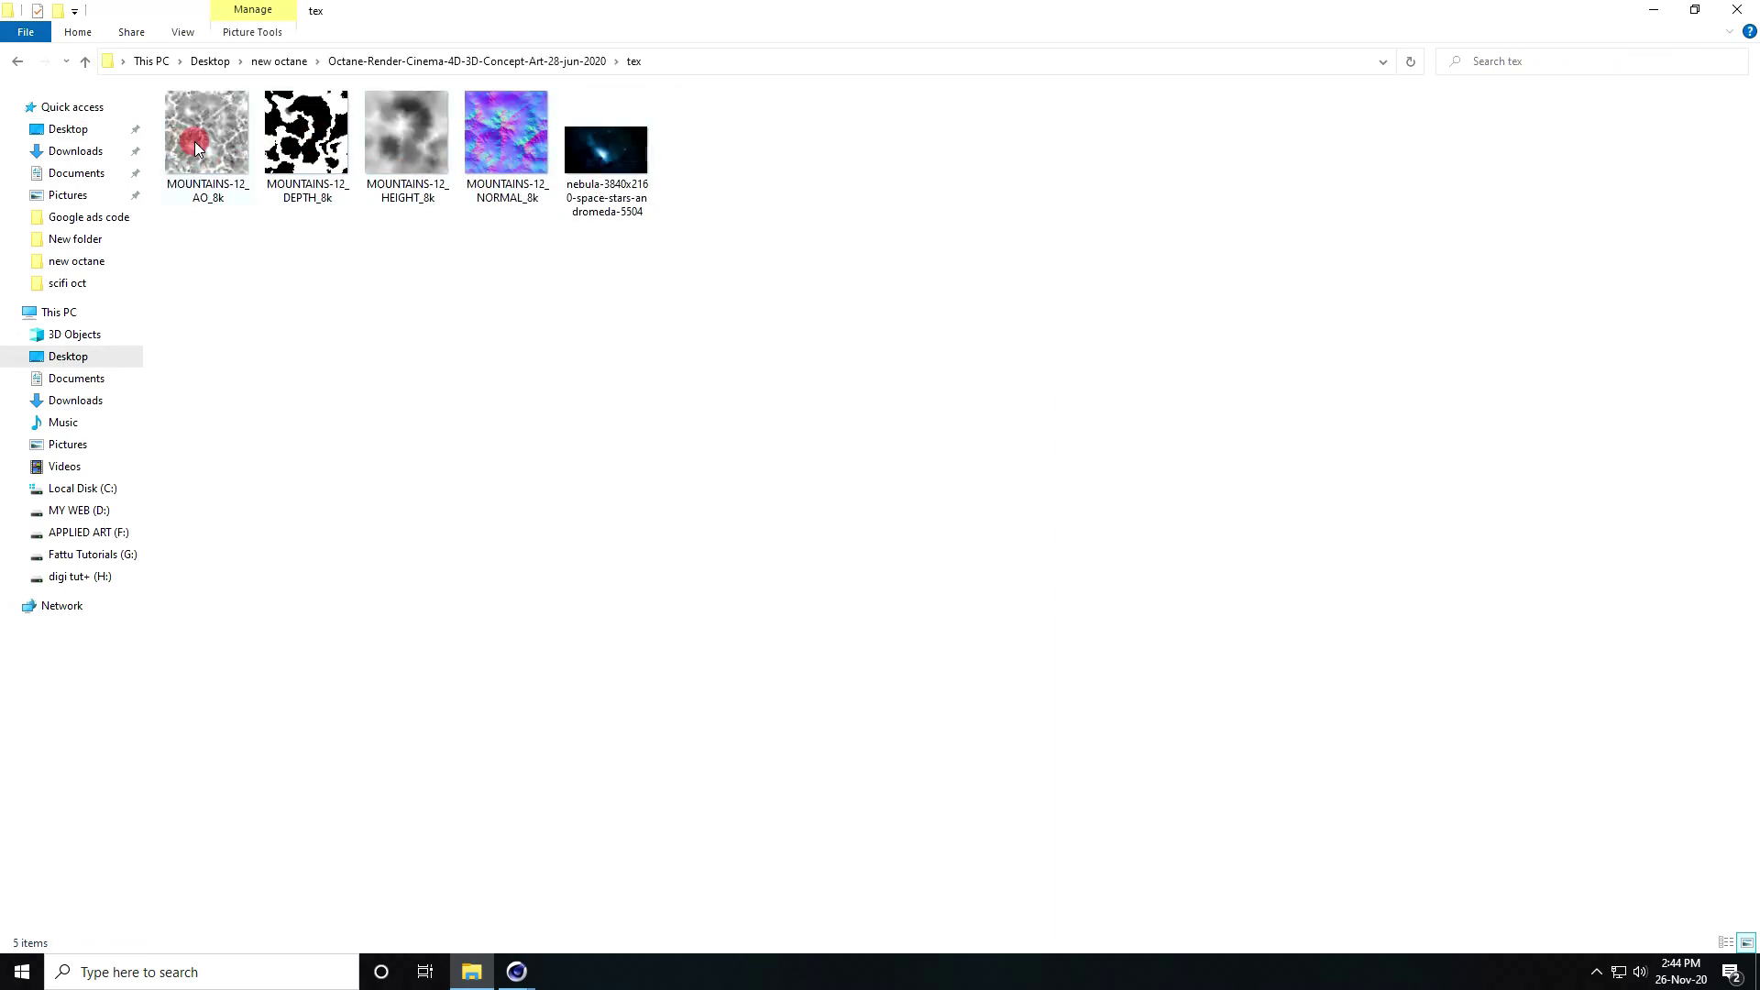
drag(493, 297, 533, 762)
drag(286, 311, 286, 310)
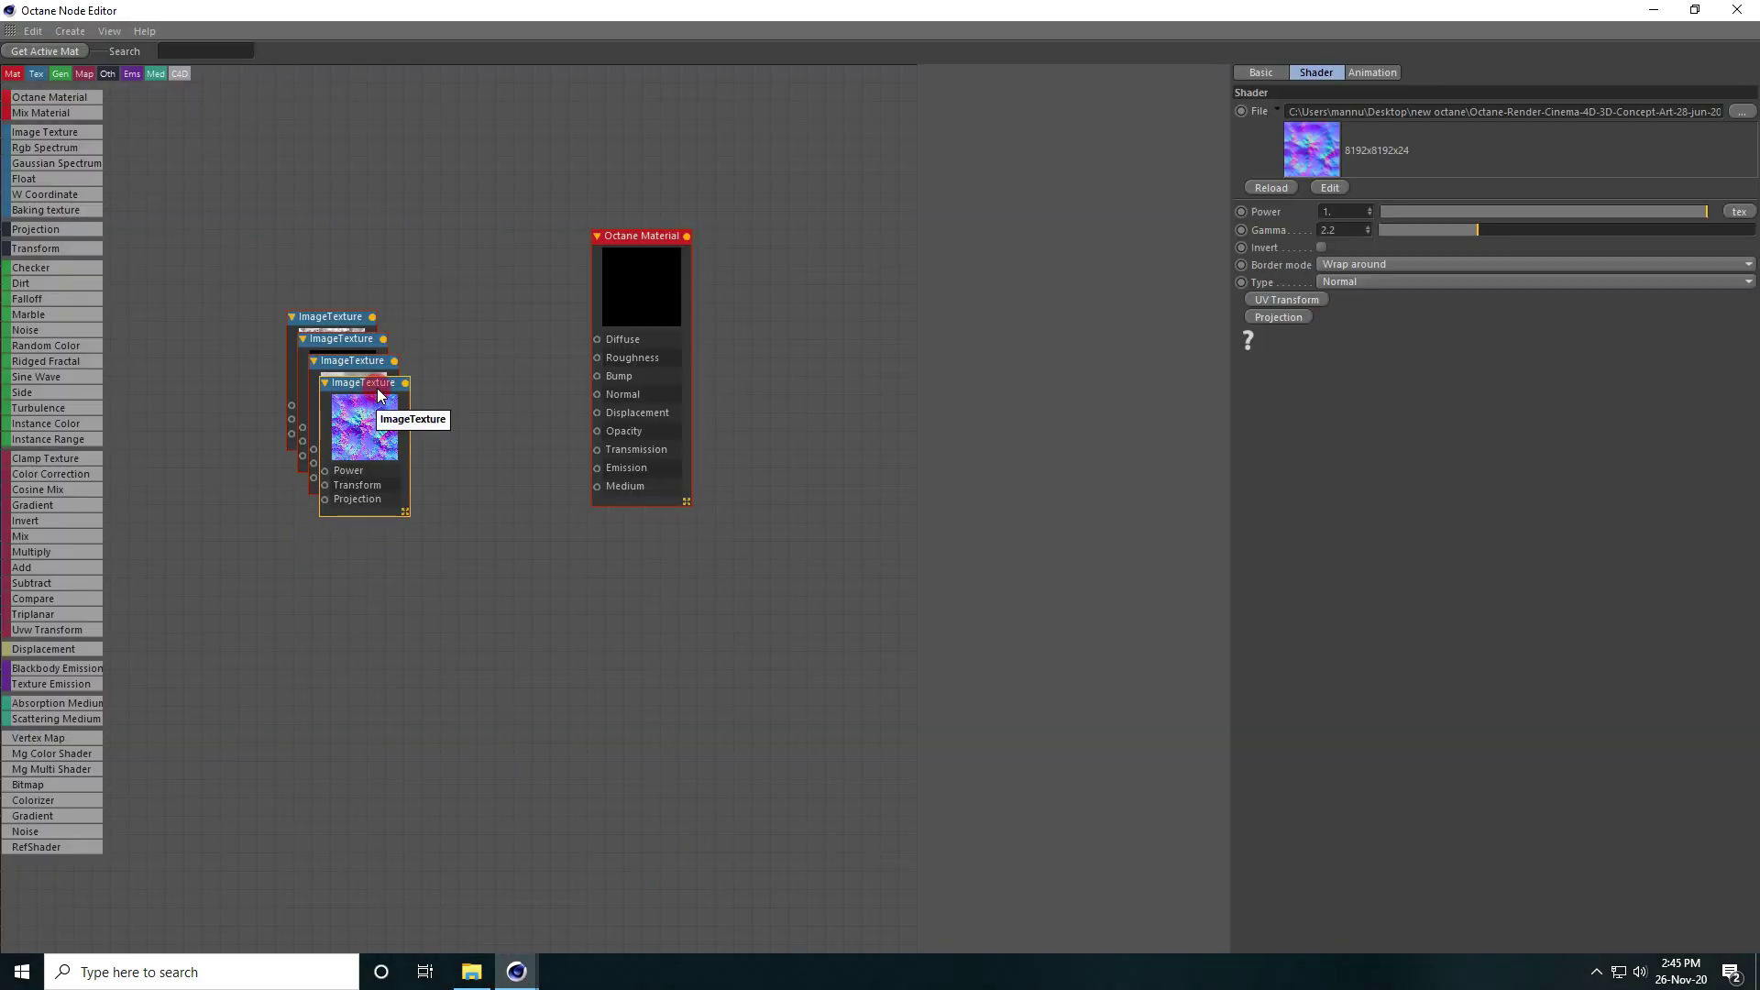
Connect the MOUNTAINS-12_NORMAL_8k texture to the material's Normal input and the MOUNTAINS-12_HEIGHT_8k texture to Bump.
scroll(422, 388, up, 2)
drag(330, 387, 641, 397)
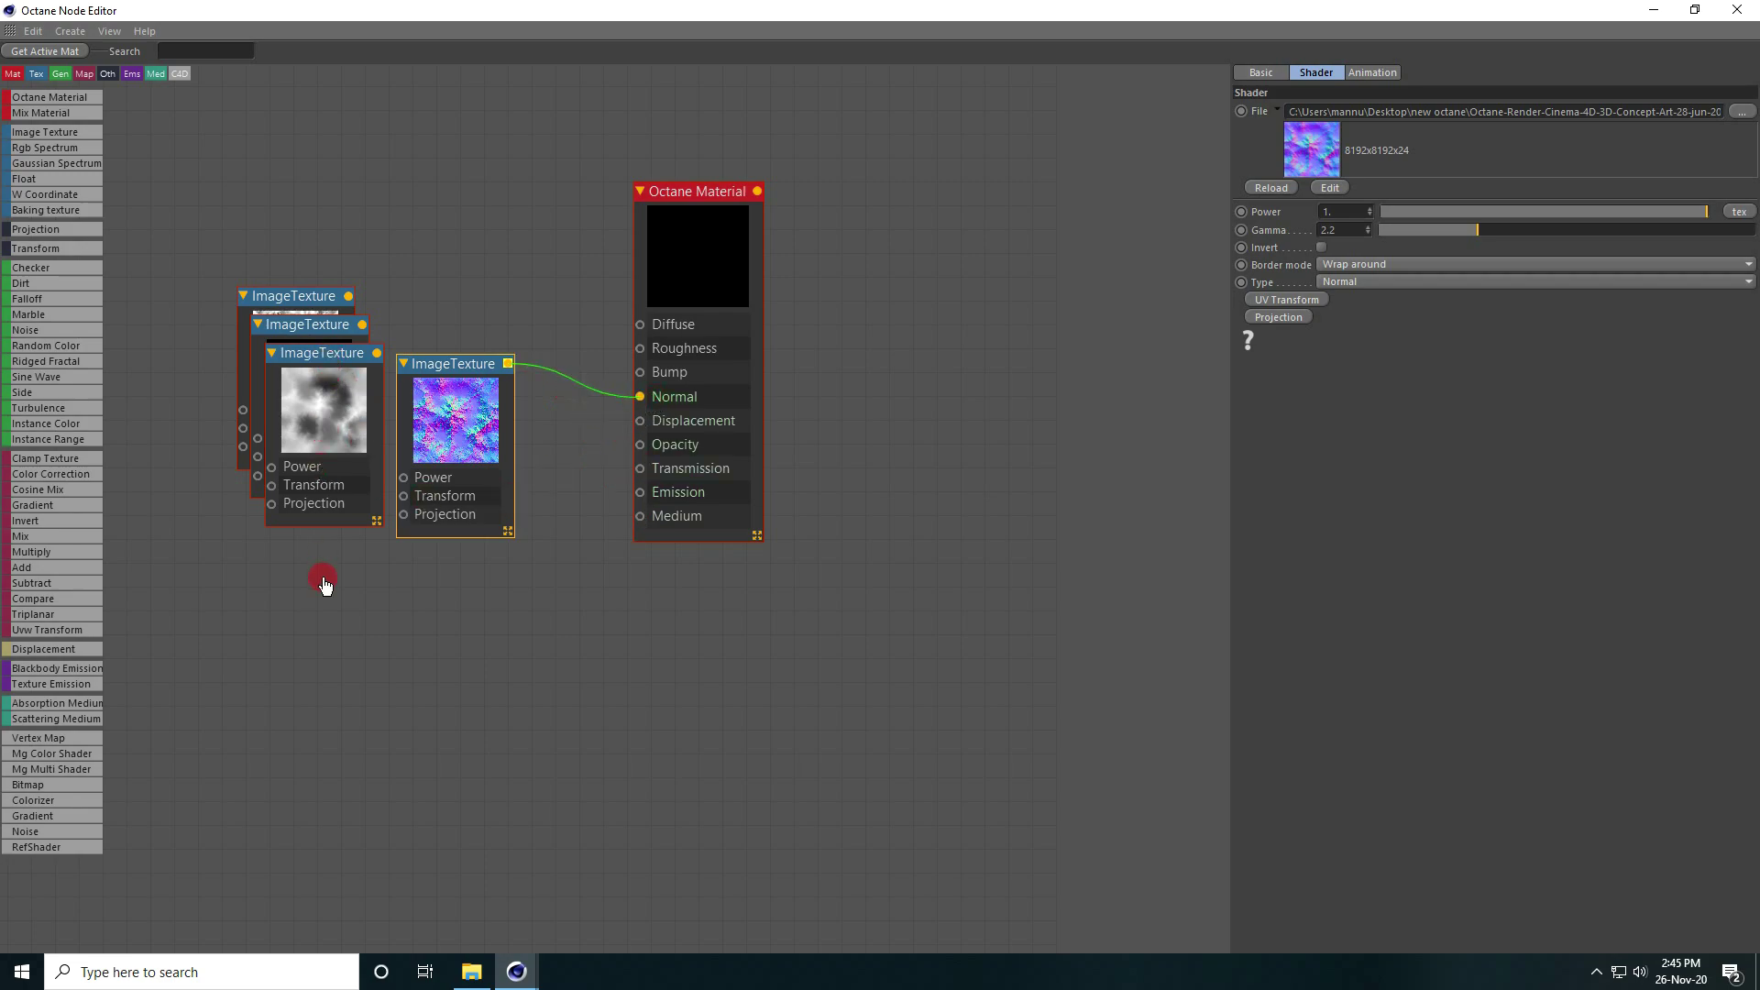
drag(310, 352, 310, 540)
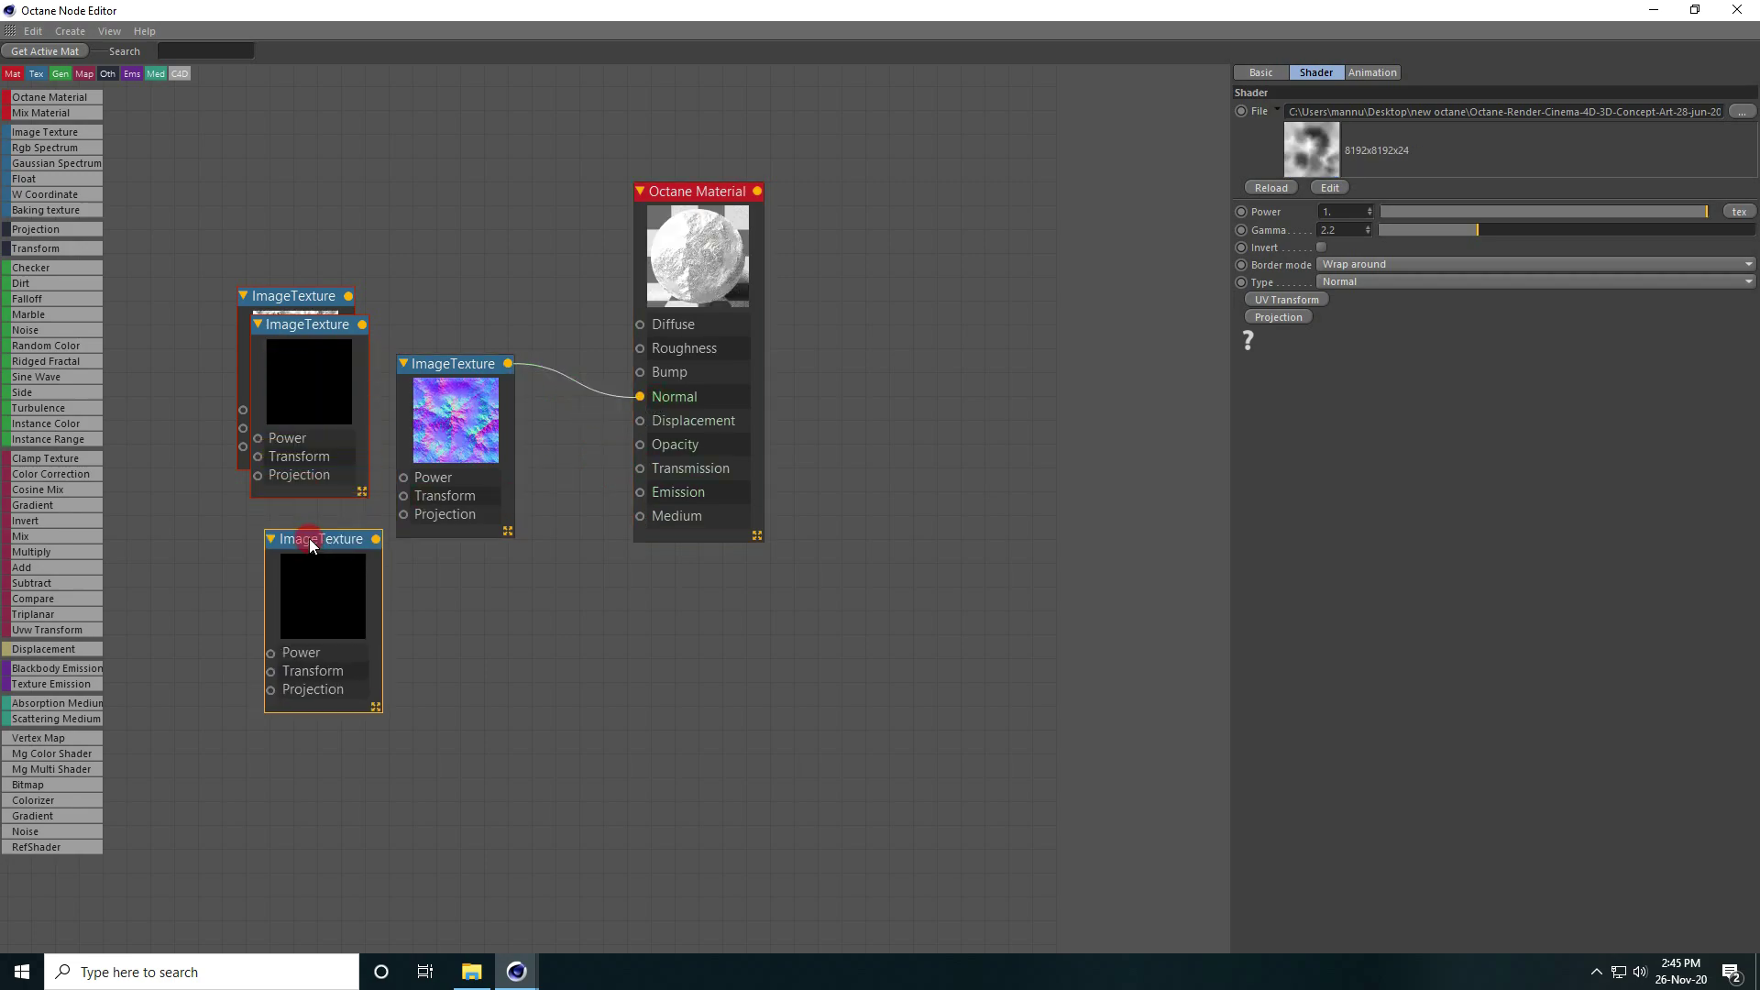
drag(1233, 477, 994, 477)
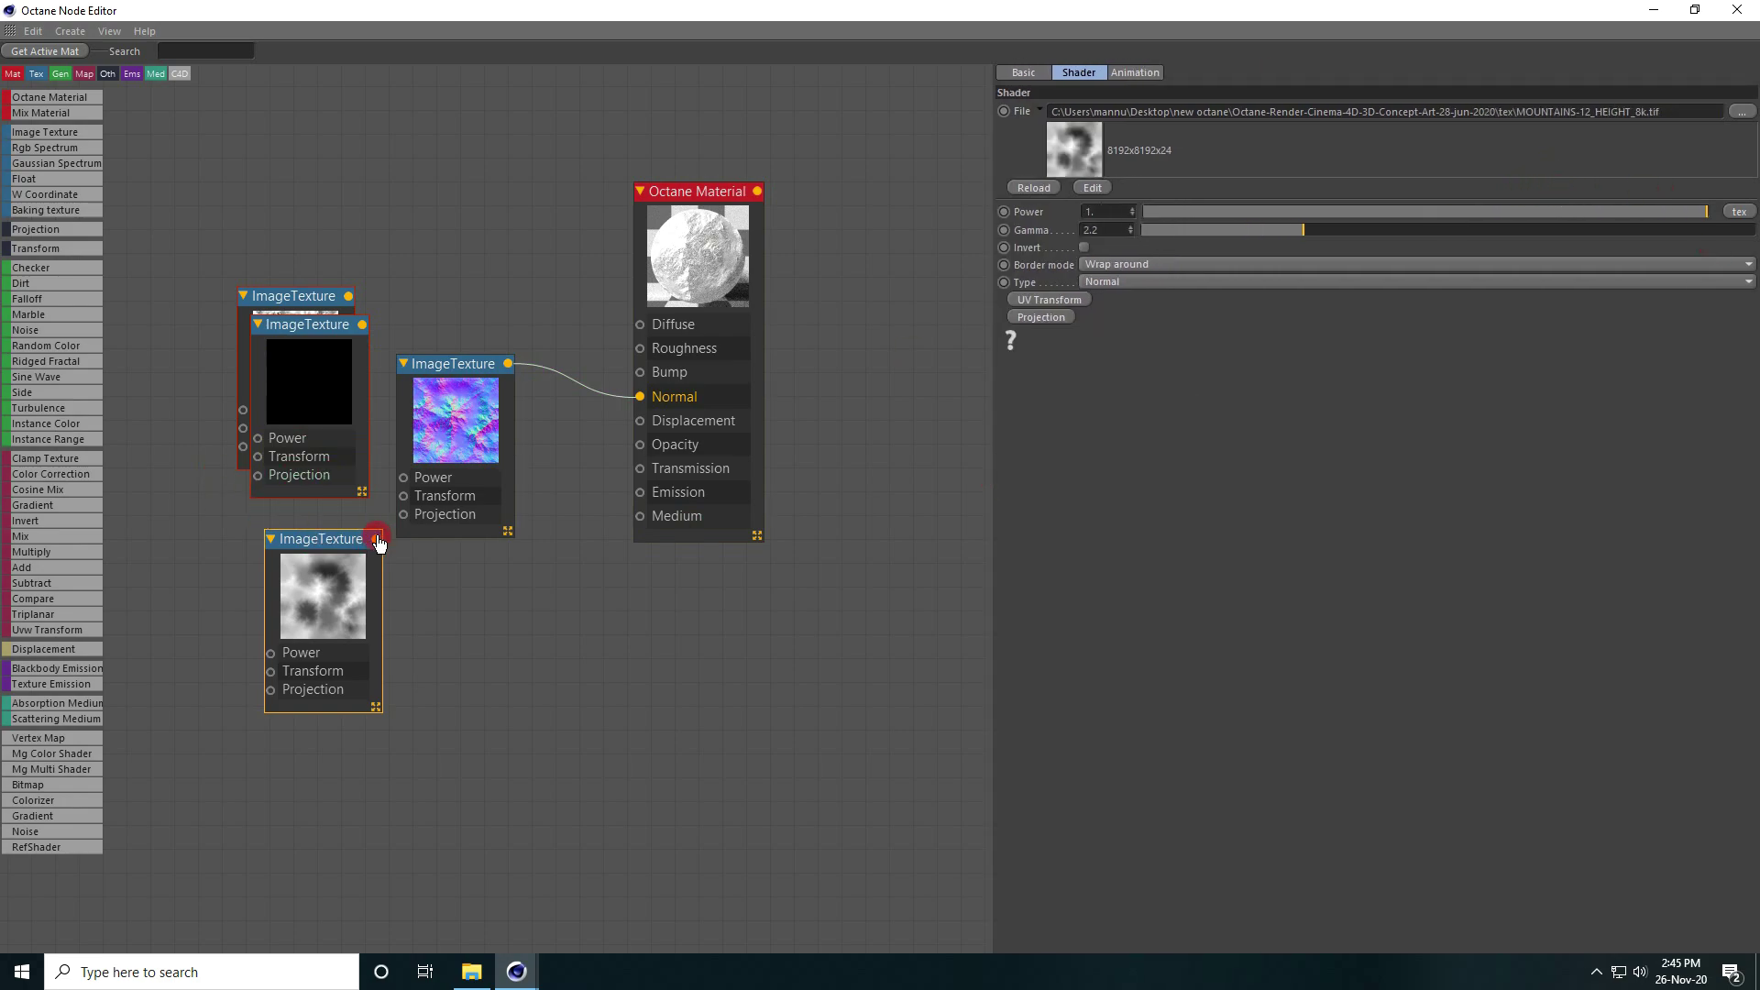
drag(376, 539, 640, 374)
Add a Displacement node and link the MOUNTAINS-12_DEPTH_8k texture through it to the material's Displacement input.
drag(294, 330, 450, 612)
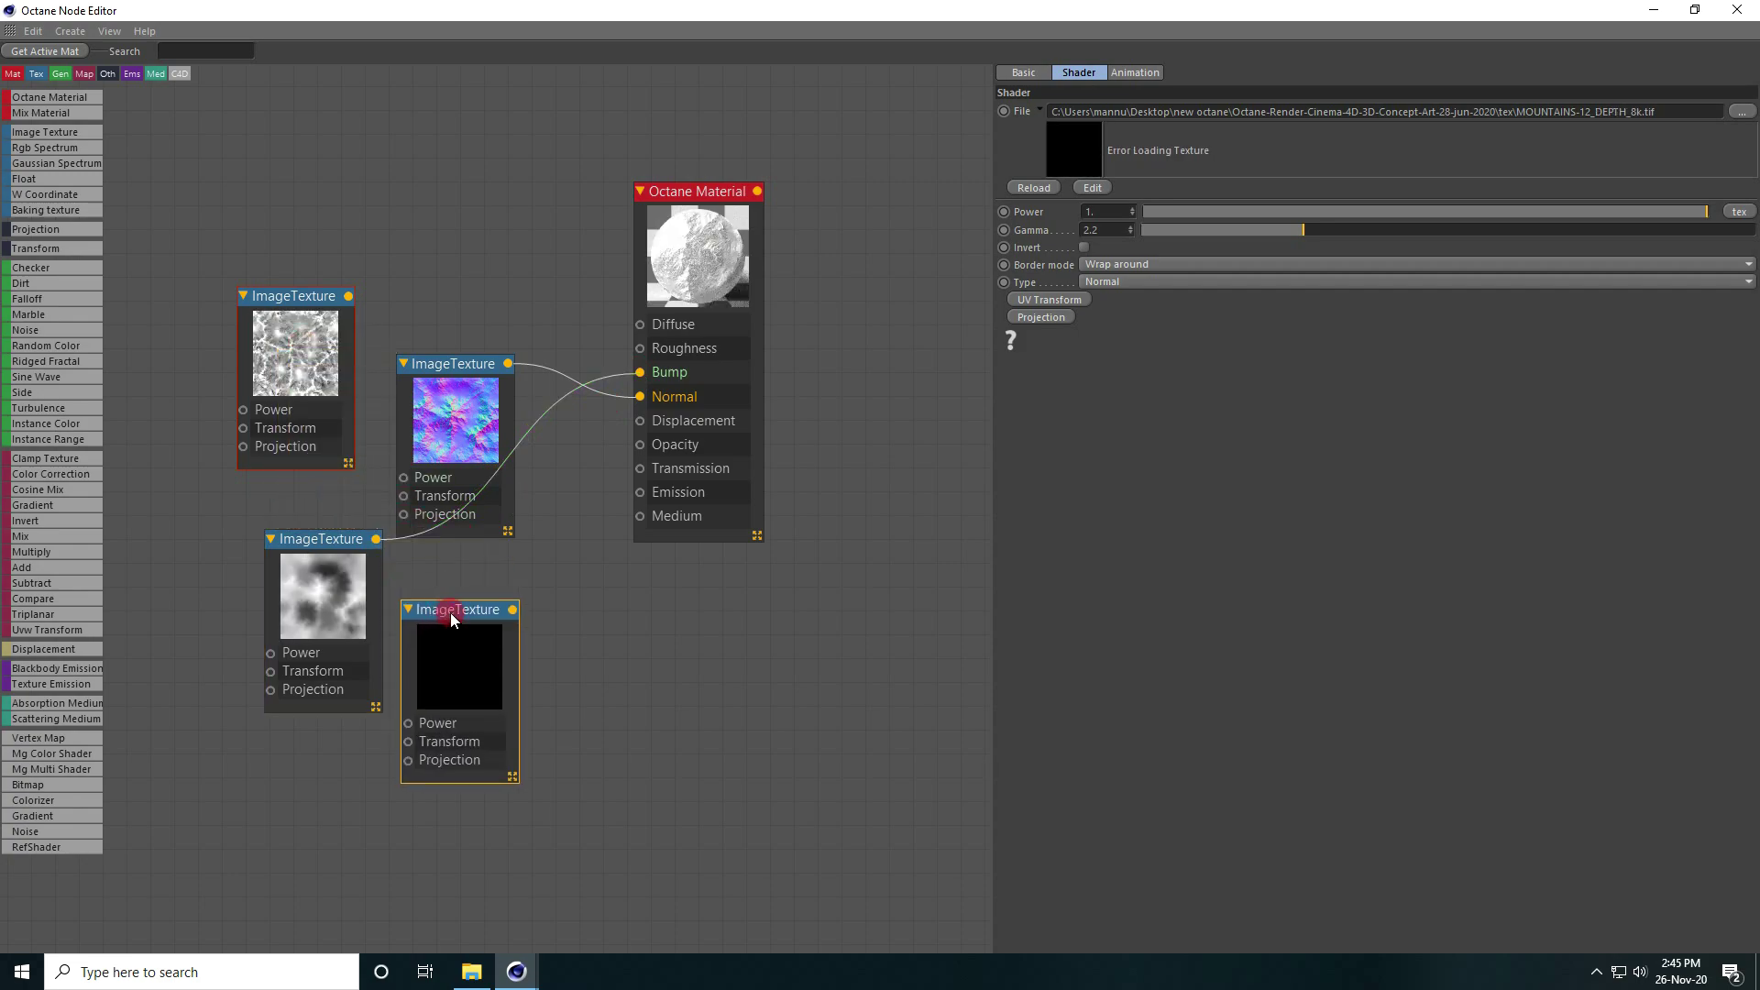
drag(53, 648, 555, 692)
drag(512, 610, 646, 430)
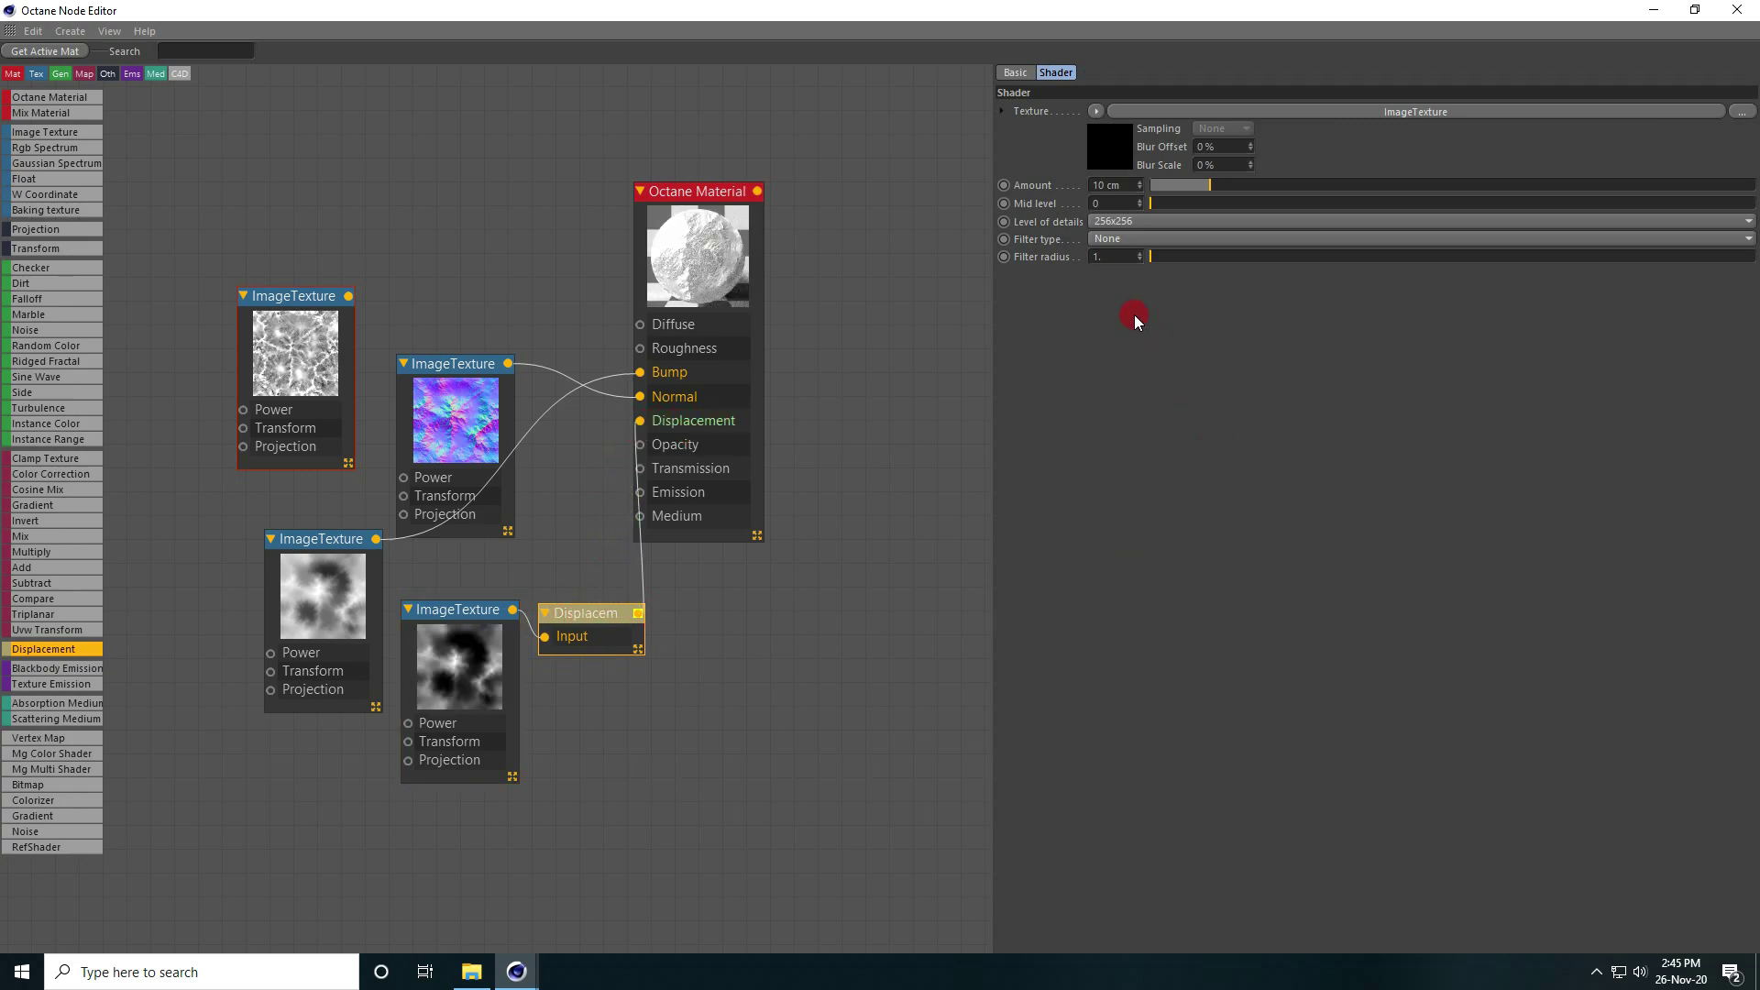
Set the Displacement node's level of detail to 8192x8192 and its amount to 300 cm.
click(1115, 223)
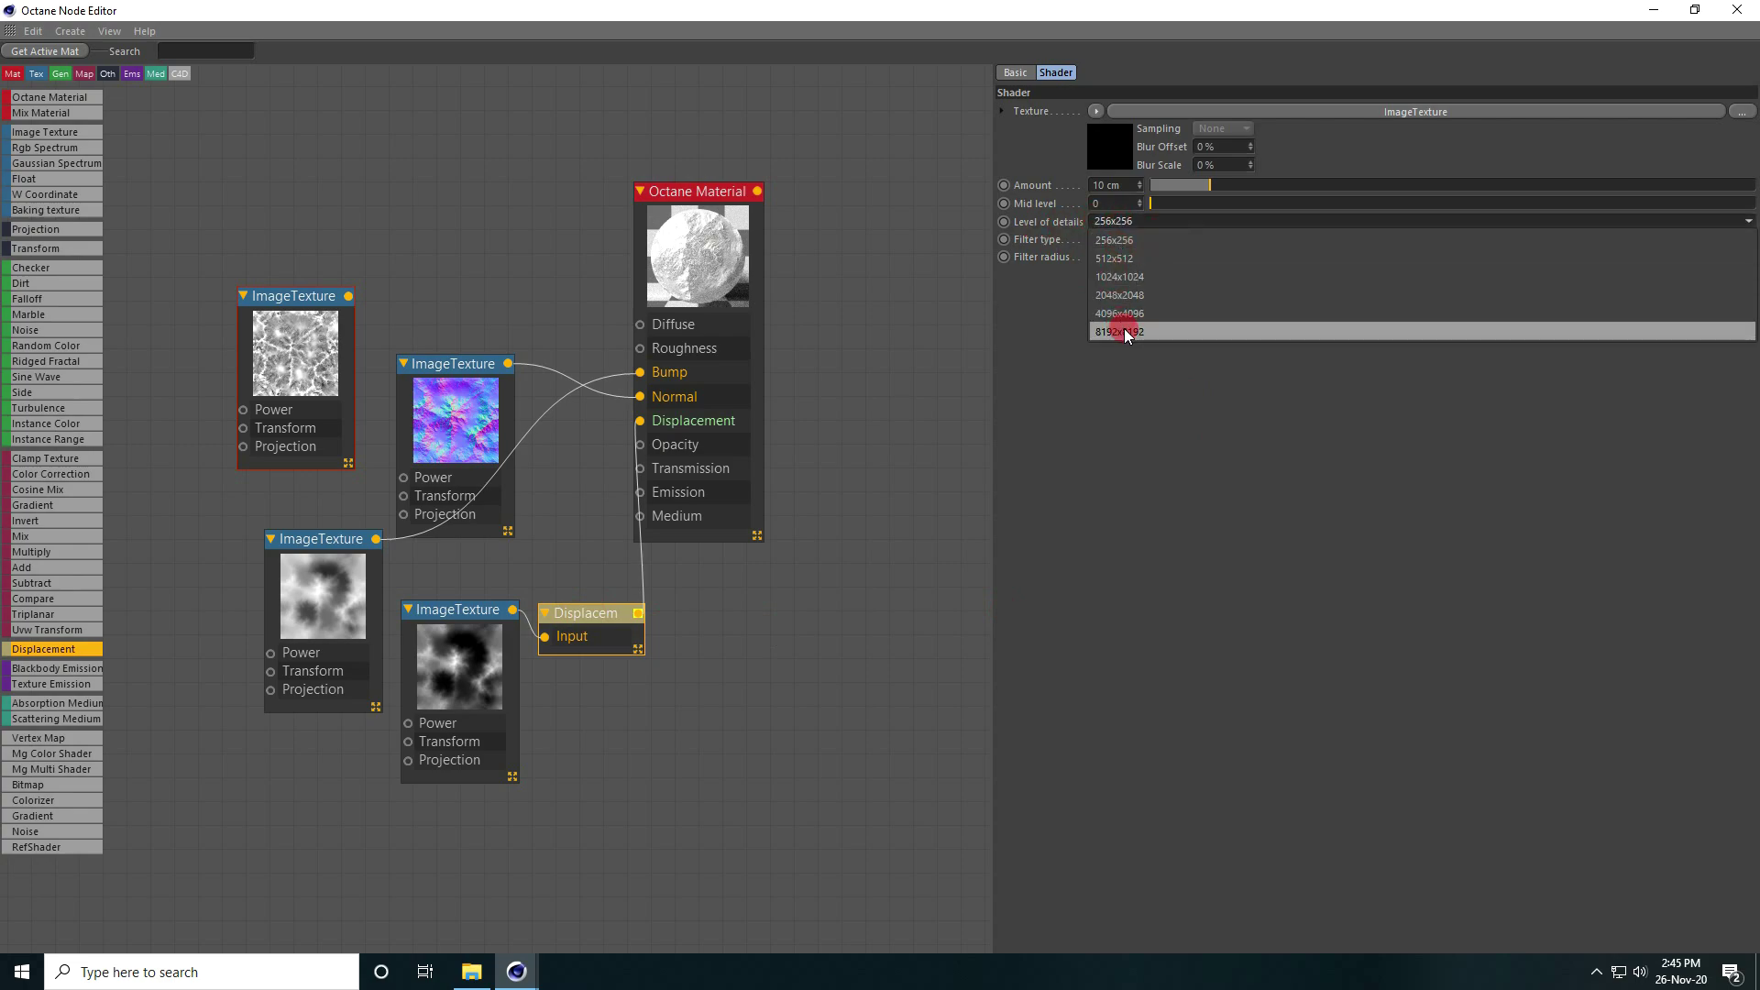
click(1122, 330)
drag(1132, 185, 1068, 185)
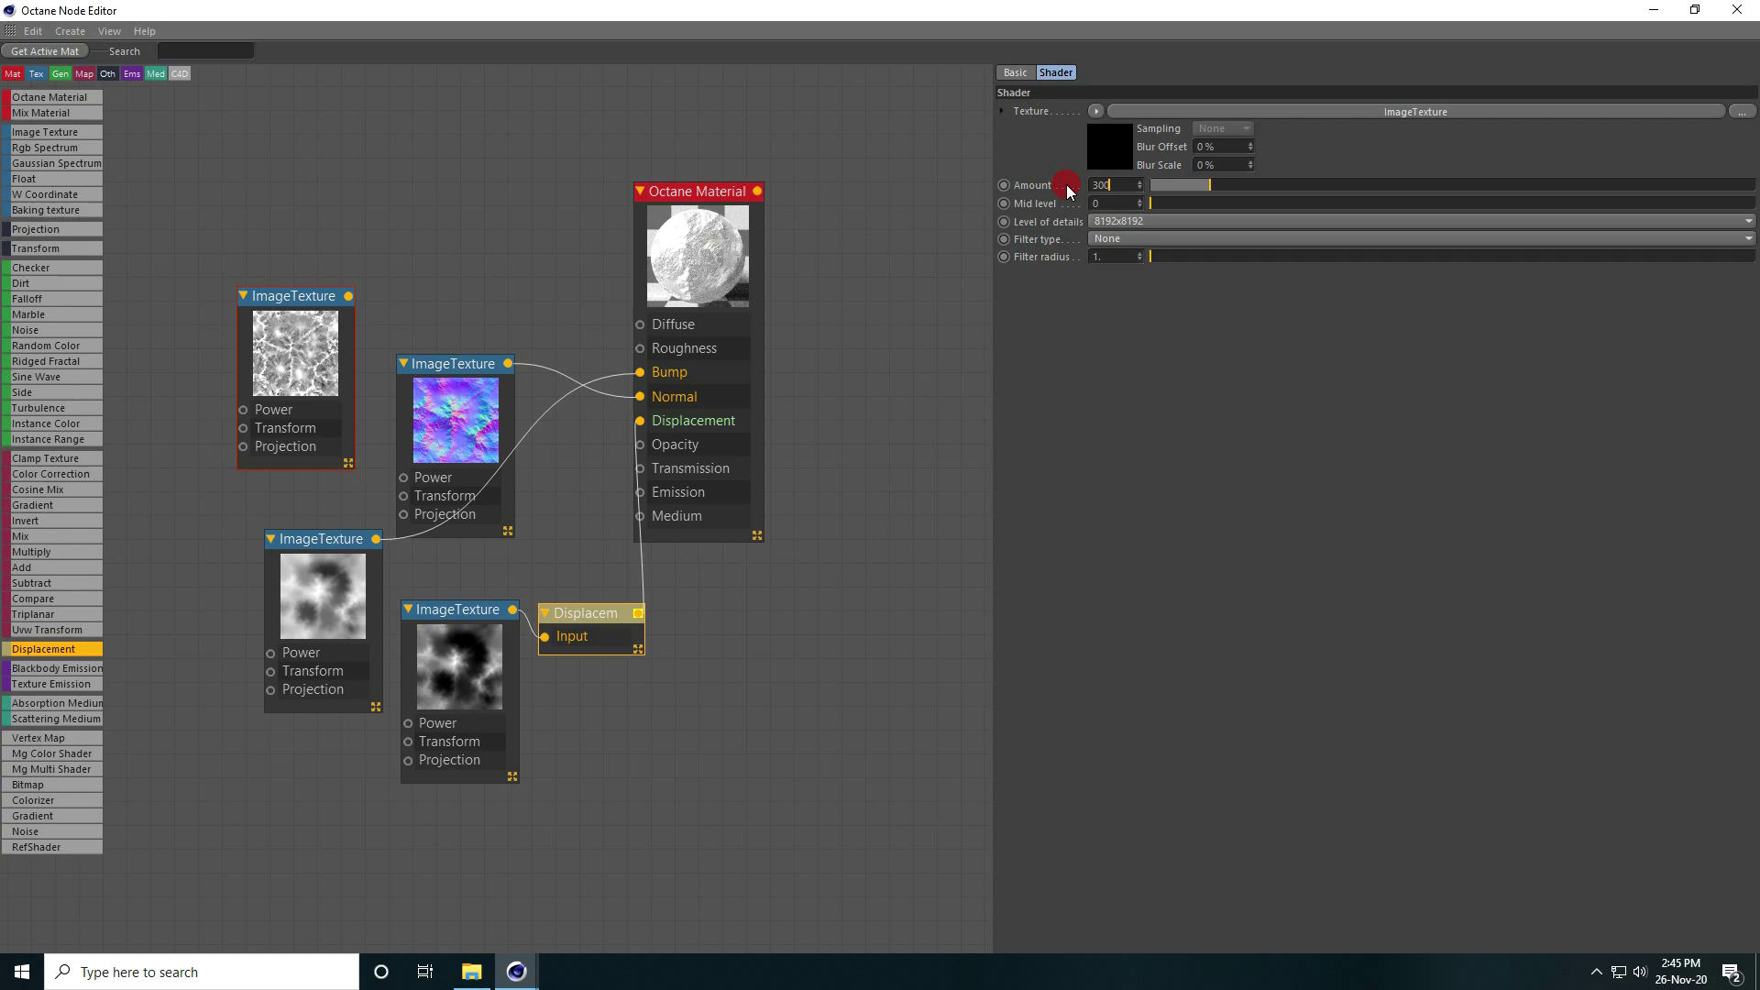
text(300)
key(Return)
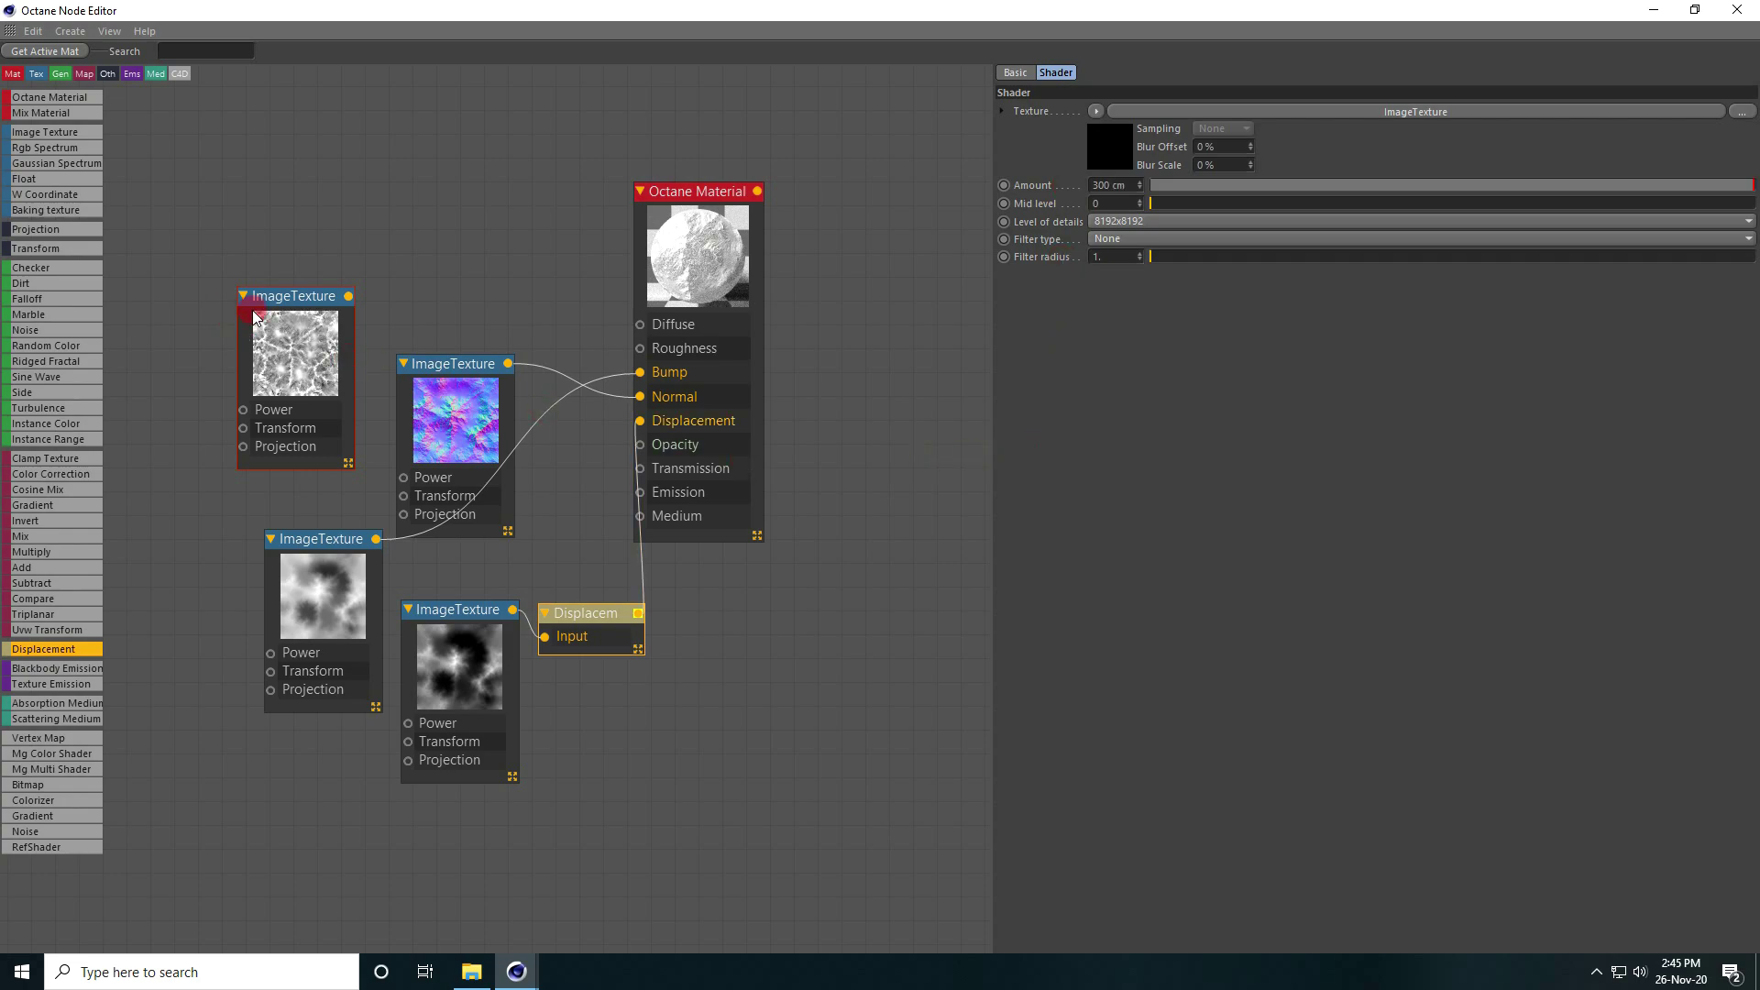
Connect the MOUNTAINS-12_AO_8k texture to the material's Roughness input and move the material node away from the textures.
drag(284, 340, 300, 291)
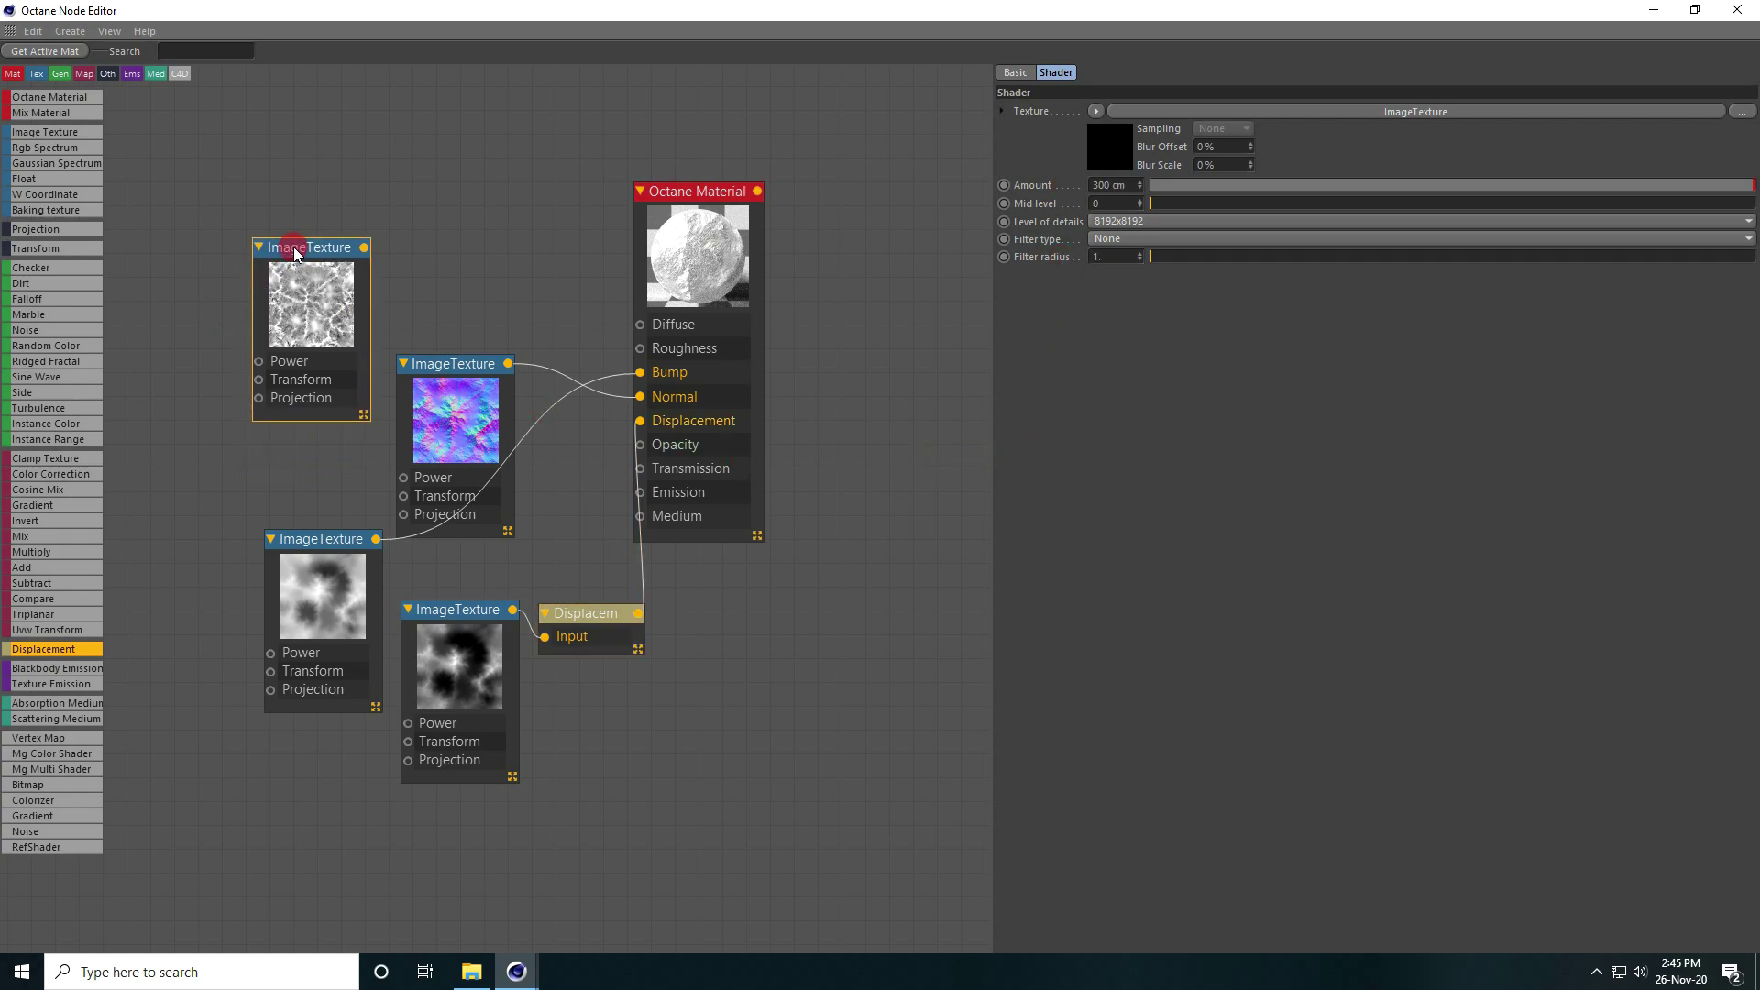
click(365, 249)
drag(365, 249, 641, 349)
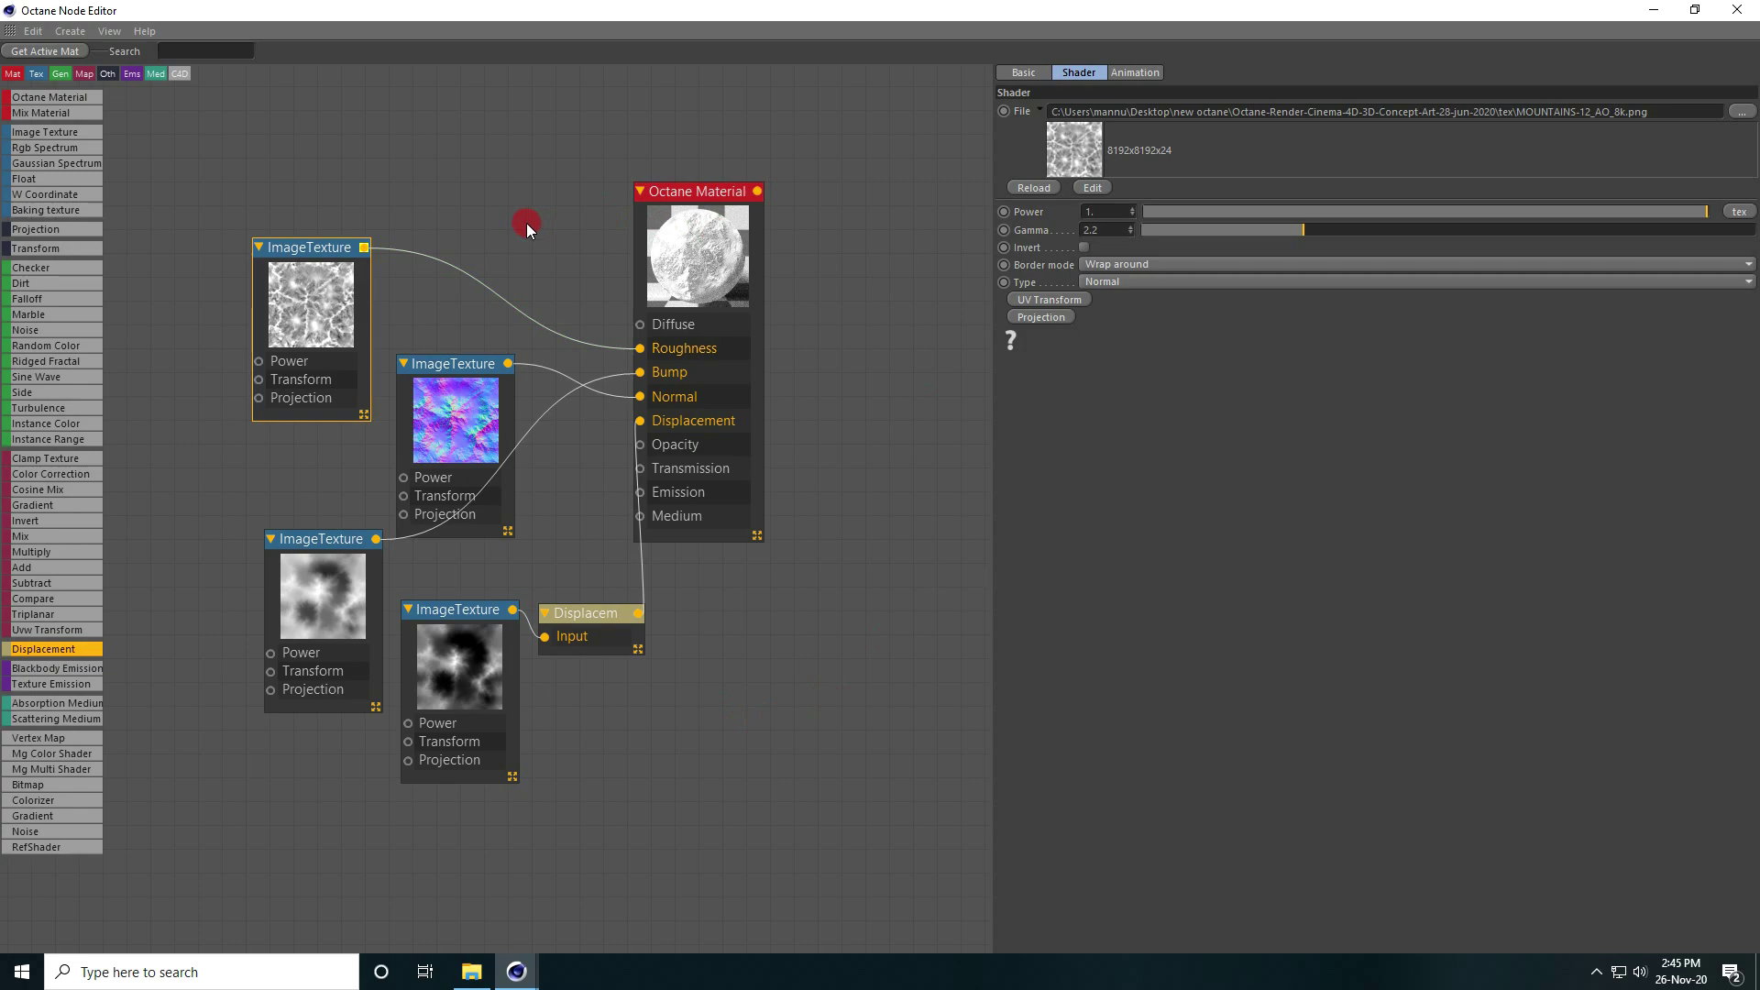
drag(669, 237, 768, 234)
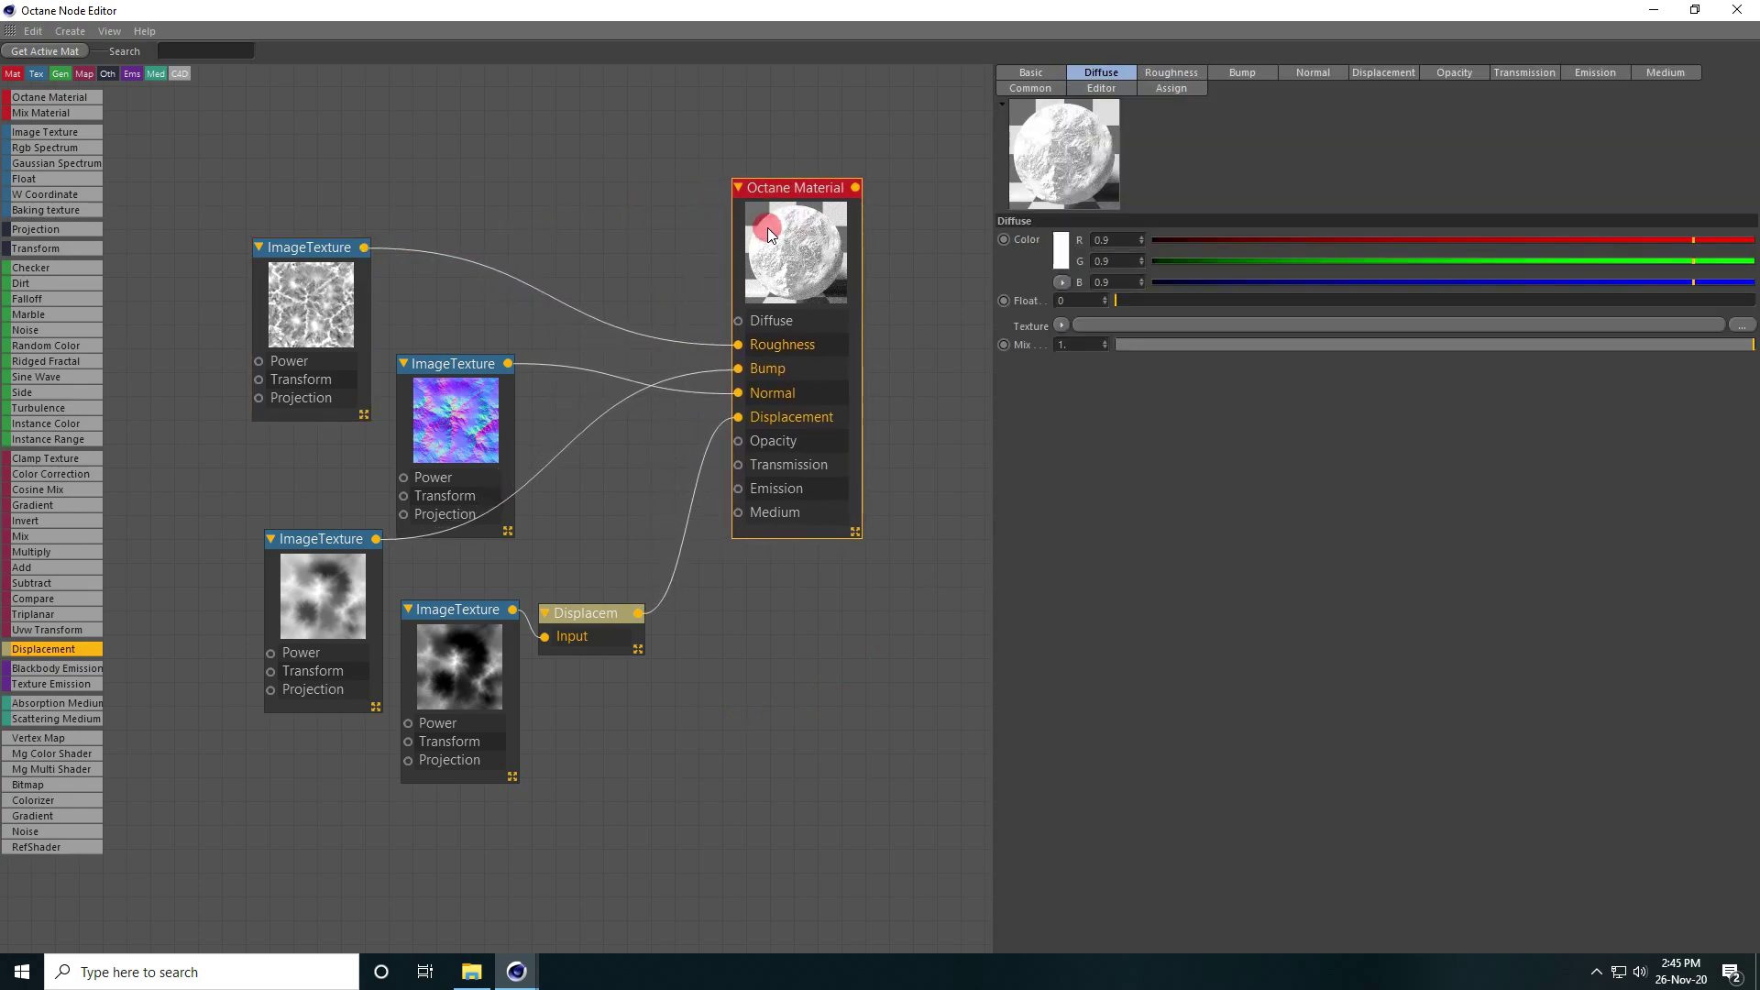
Filter the node list with the search text "gr".
click(199, 51)
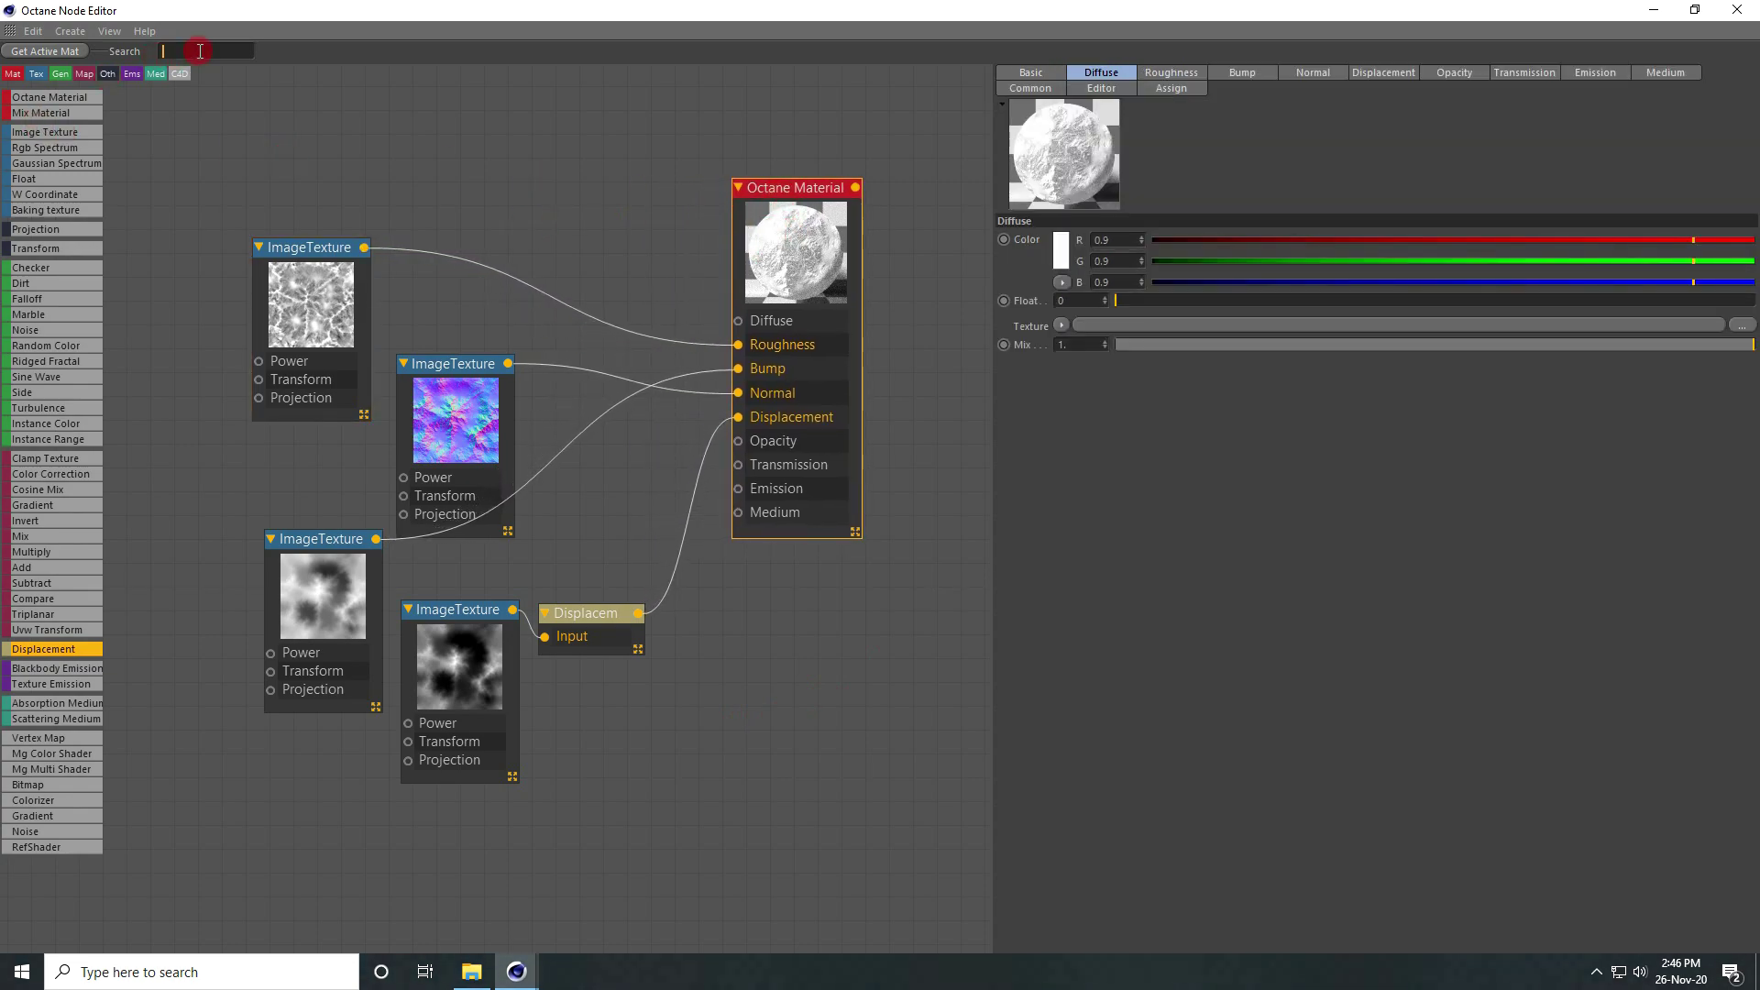
text(gr)
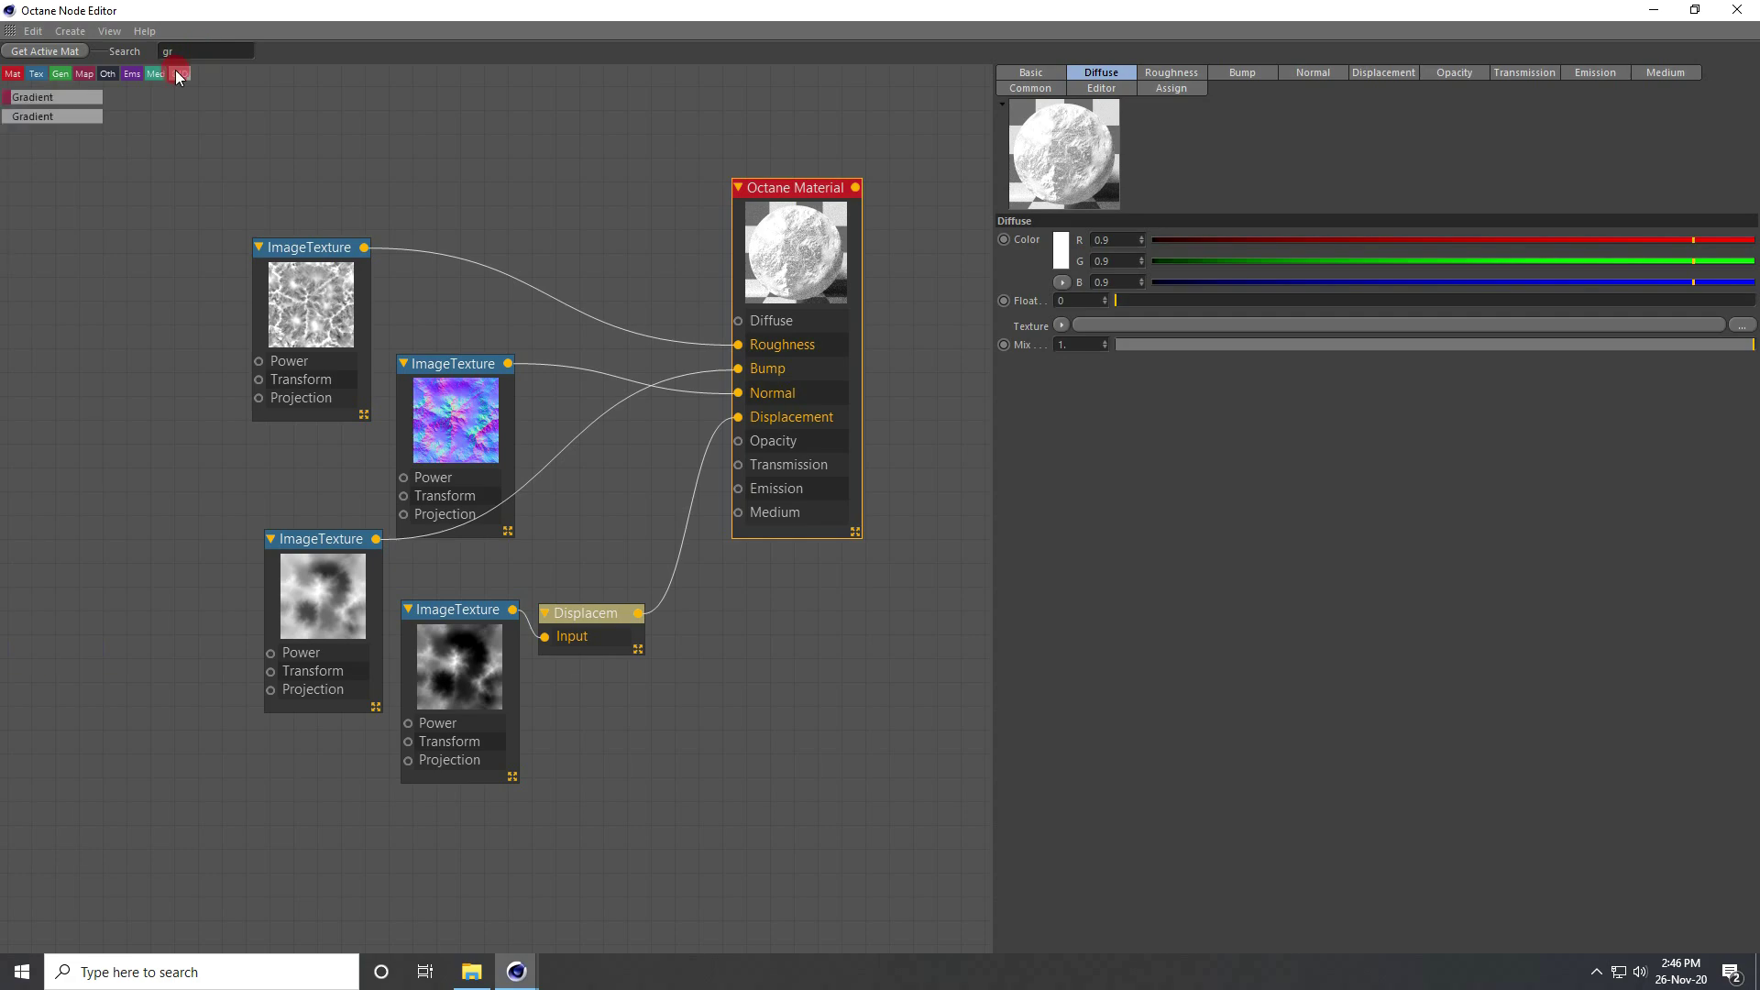
drag(32, 104, 567, 196)
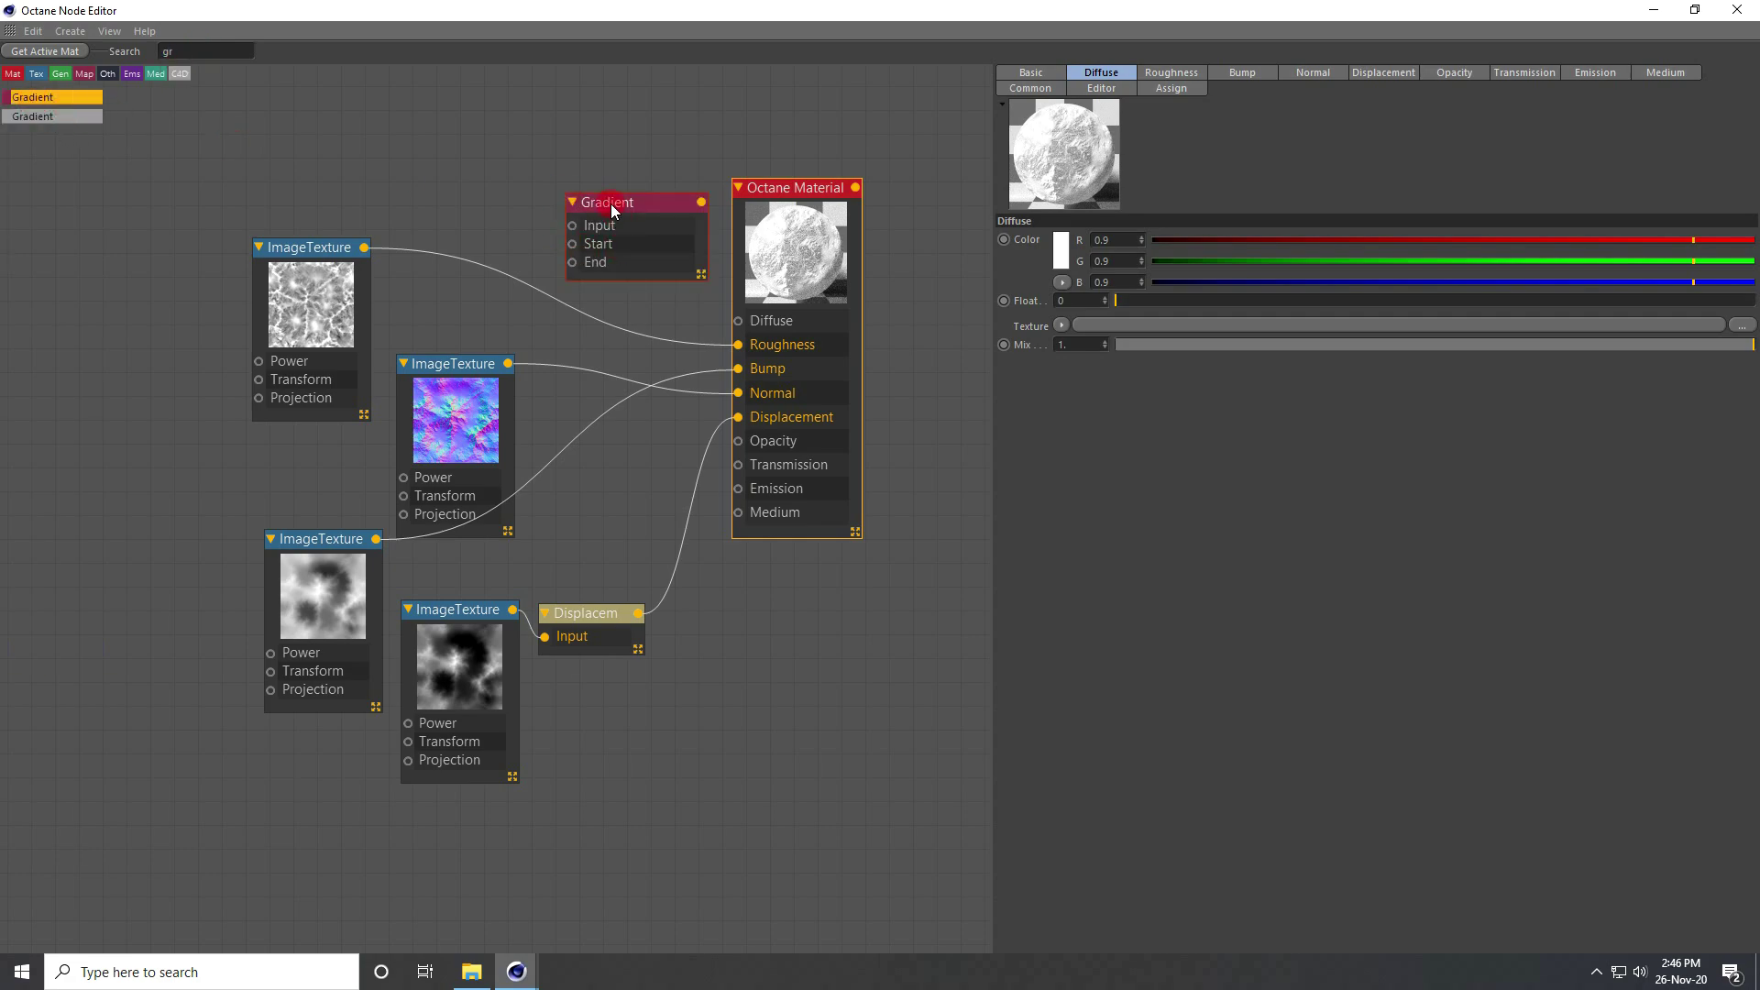
click(671, 202)
key(Delete)
Add the Cinema 4D Gradient node above the image textures and set its start colour to H 200°, S 50%, V 50%.
drag(39, 118, 577, 175)
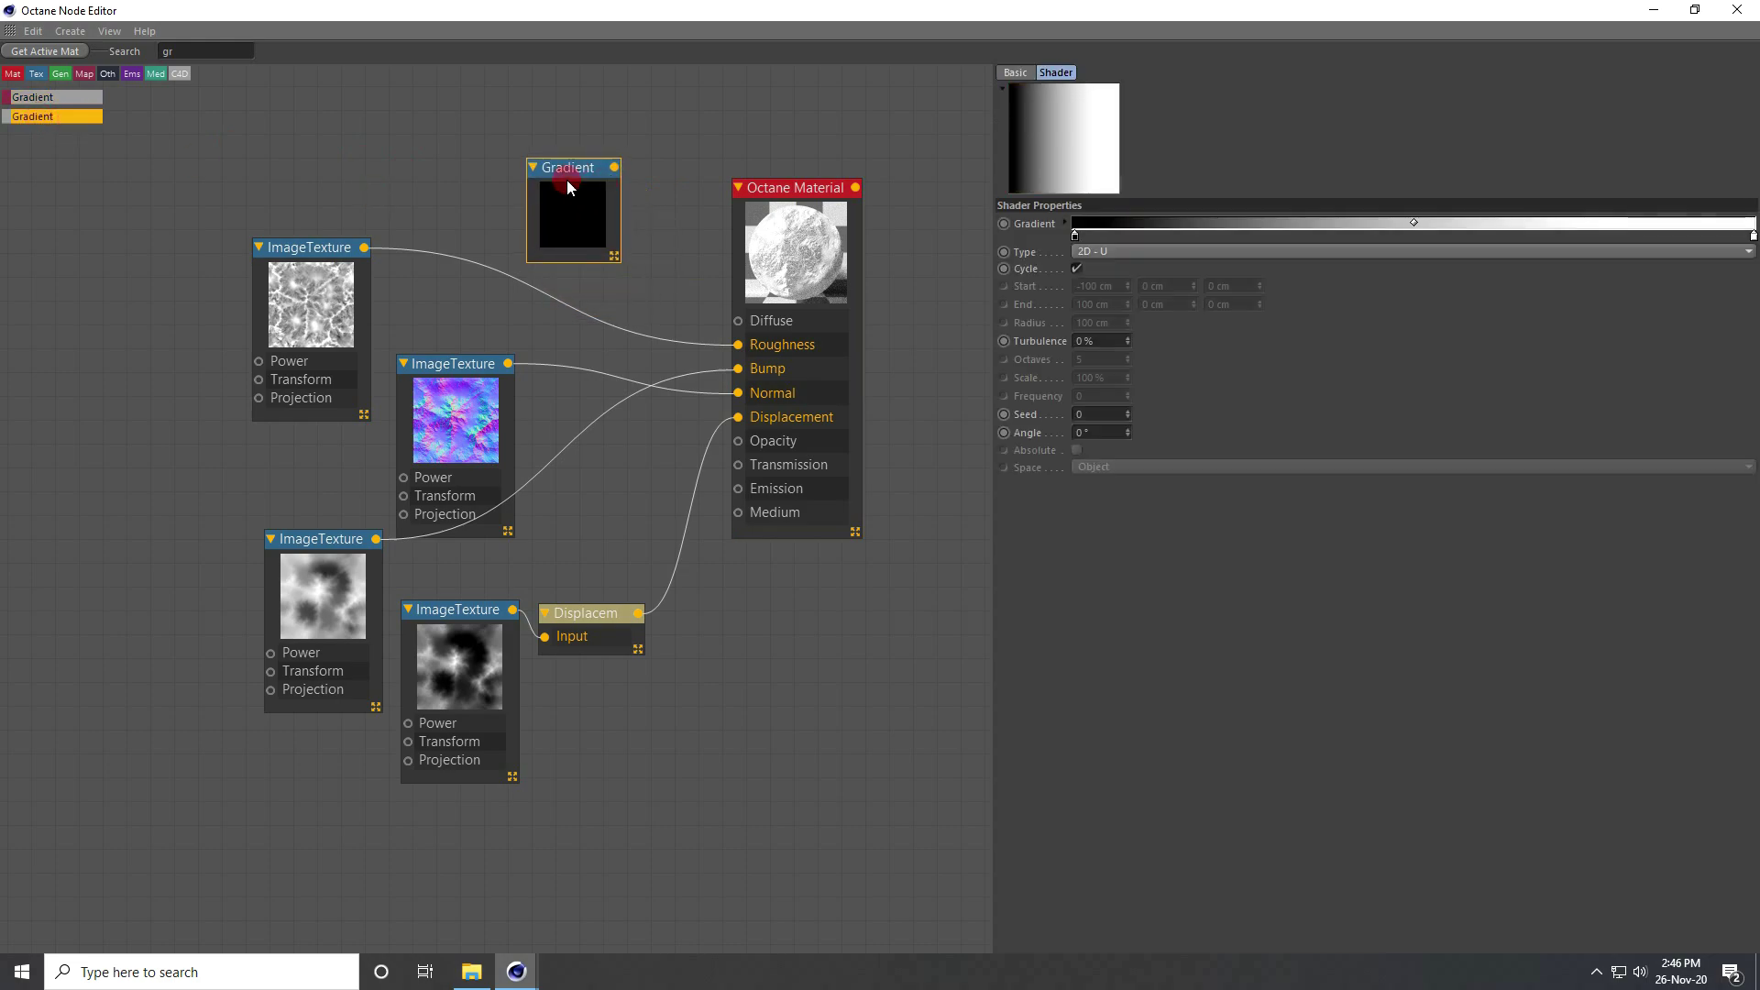
double_click(1074, 241)
drag(1008, 237, 1116, 240)
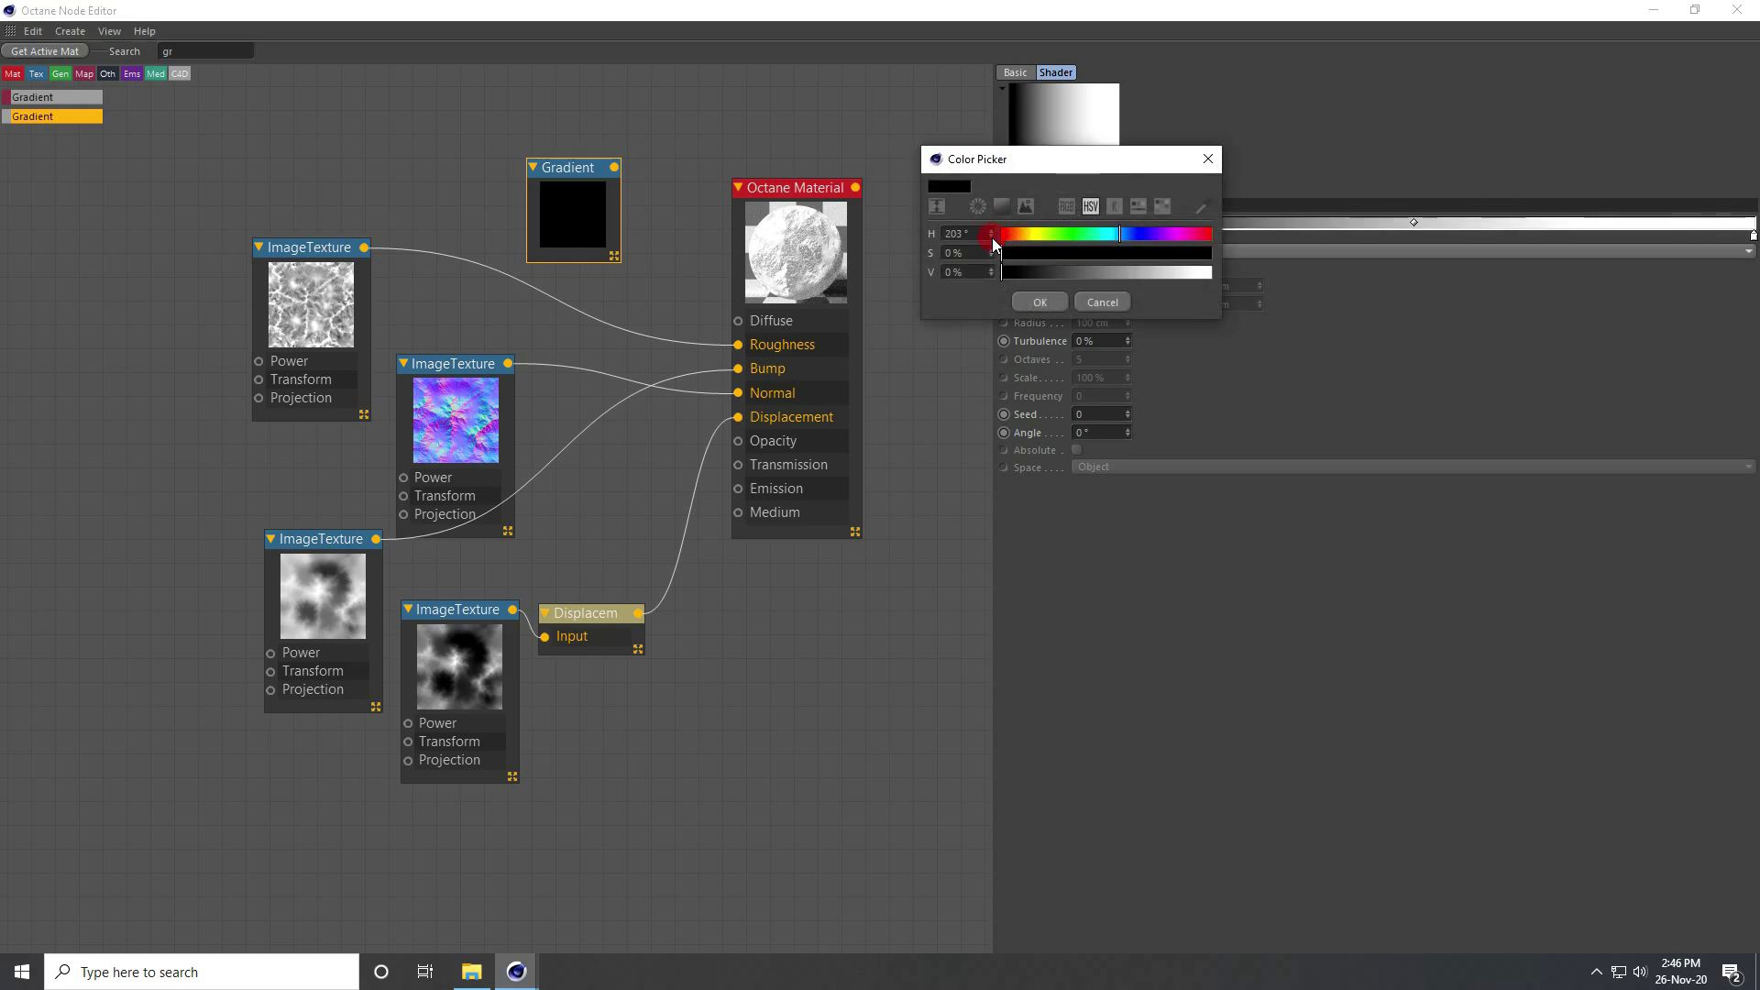
click(992, 238)
click(1110, 253)
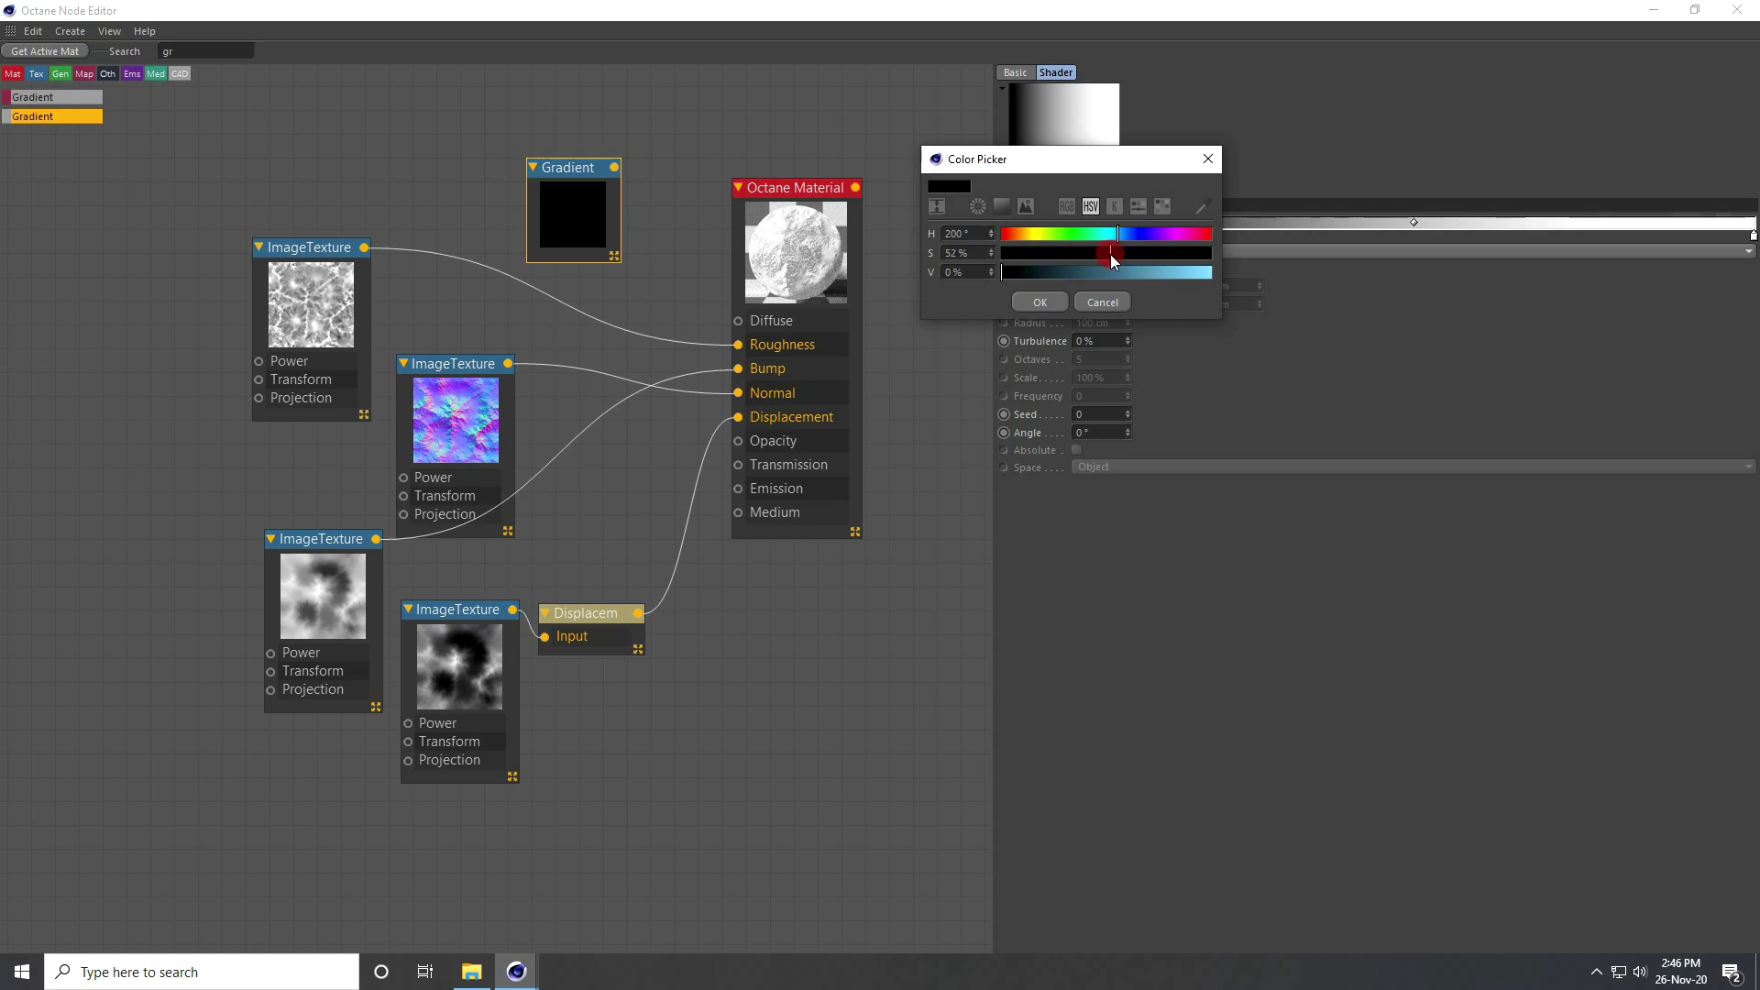
click(1108, 273)
drag(1115, 277, 1106, 273)
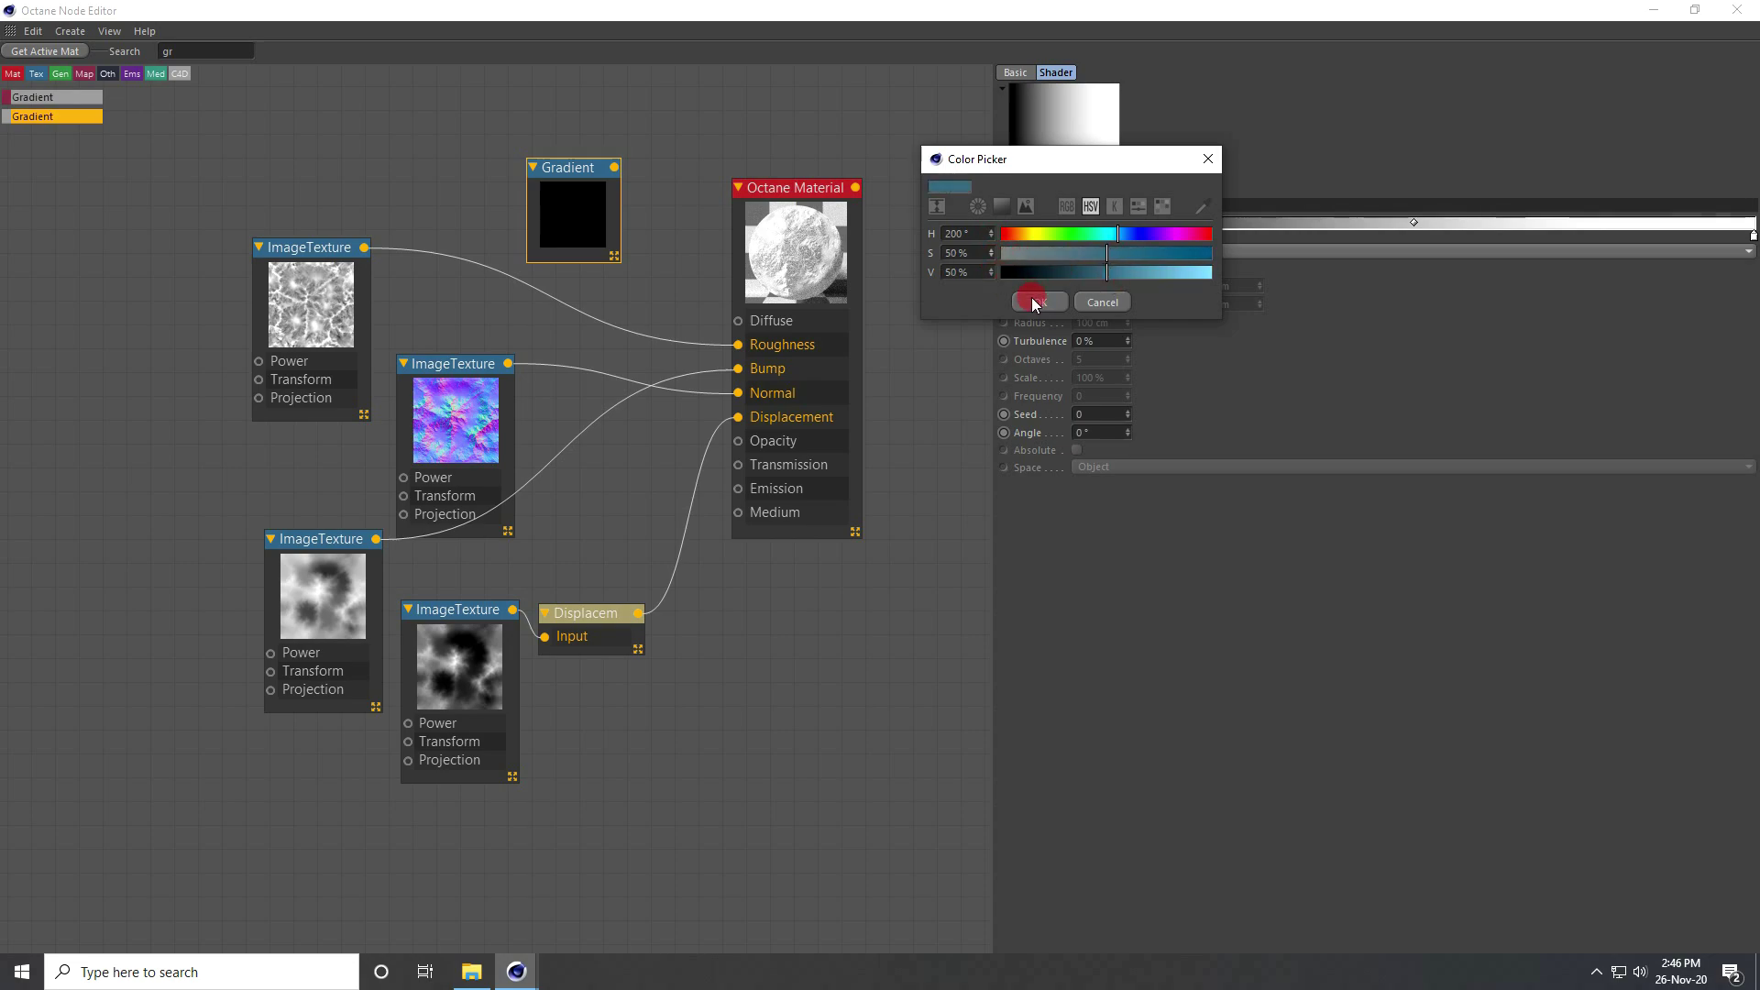
click(1036, 300)
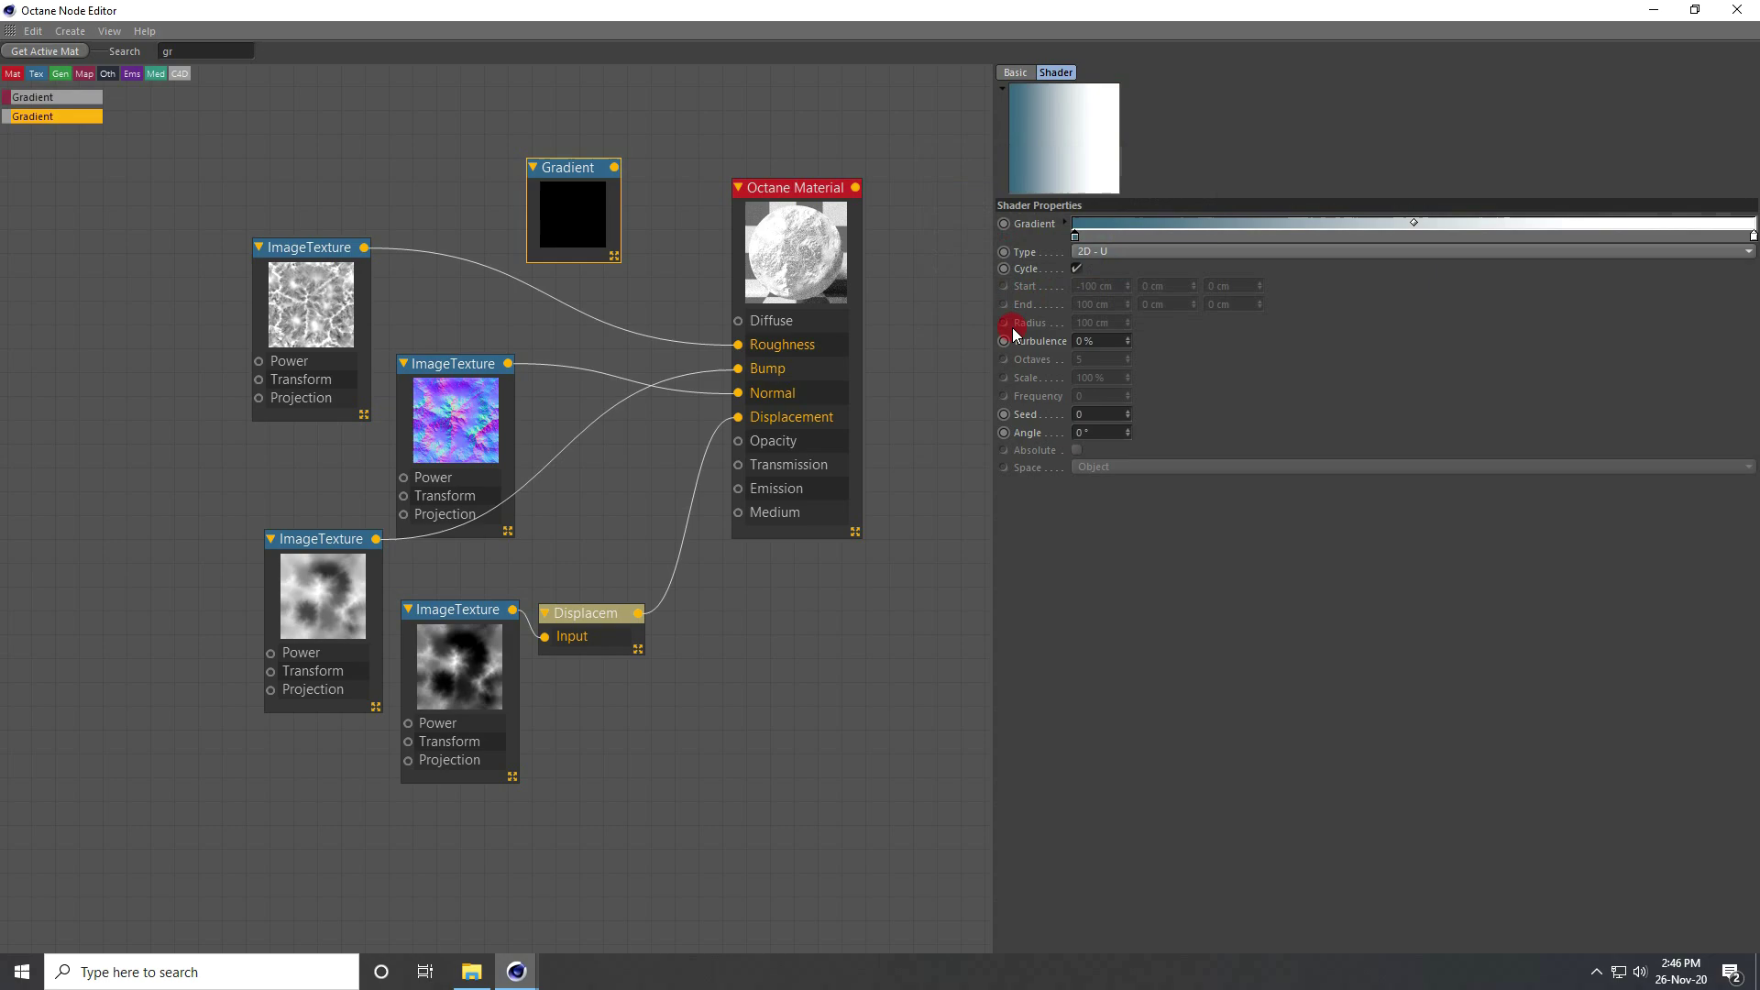
Set the gradient's end colour to H 270°, S 70%, V 50% and connect the Gradient node to the material's Diffuse input.
double_click(1751, 237)
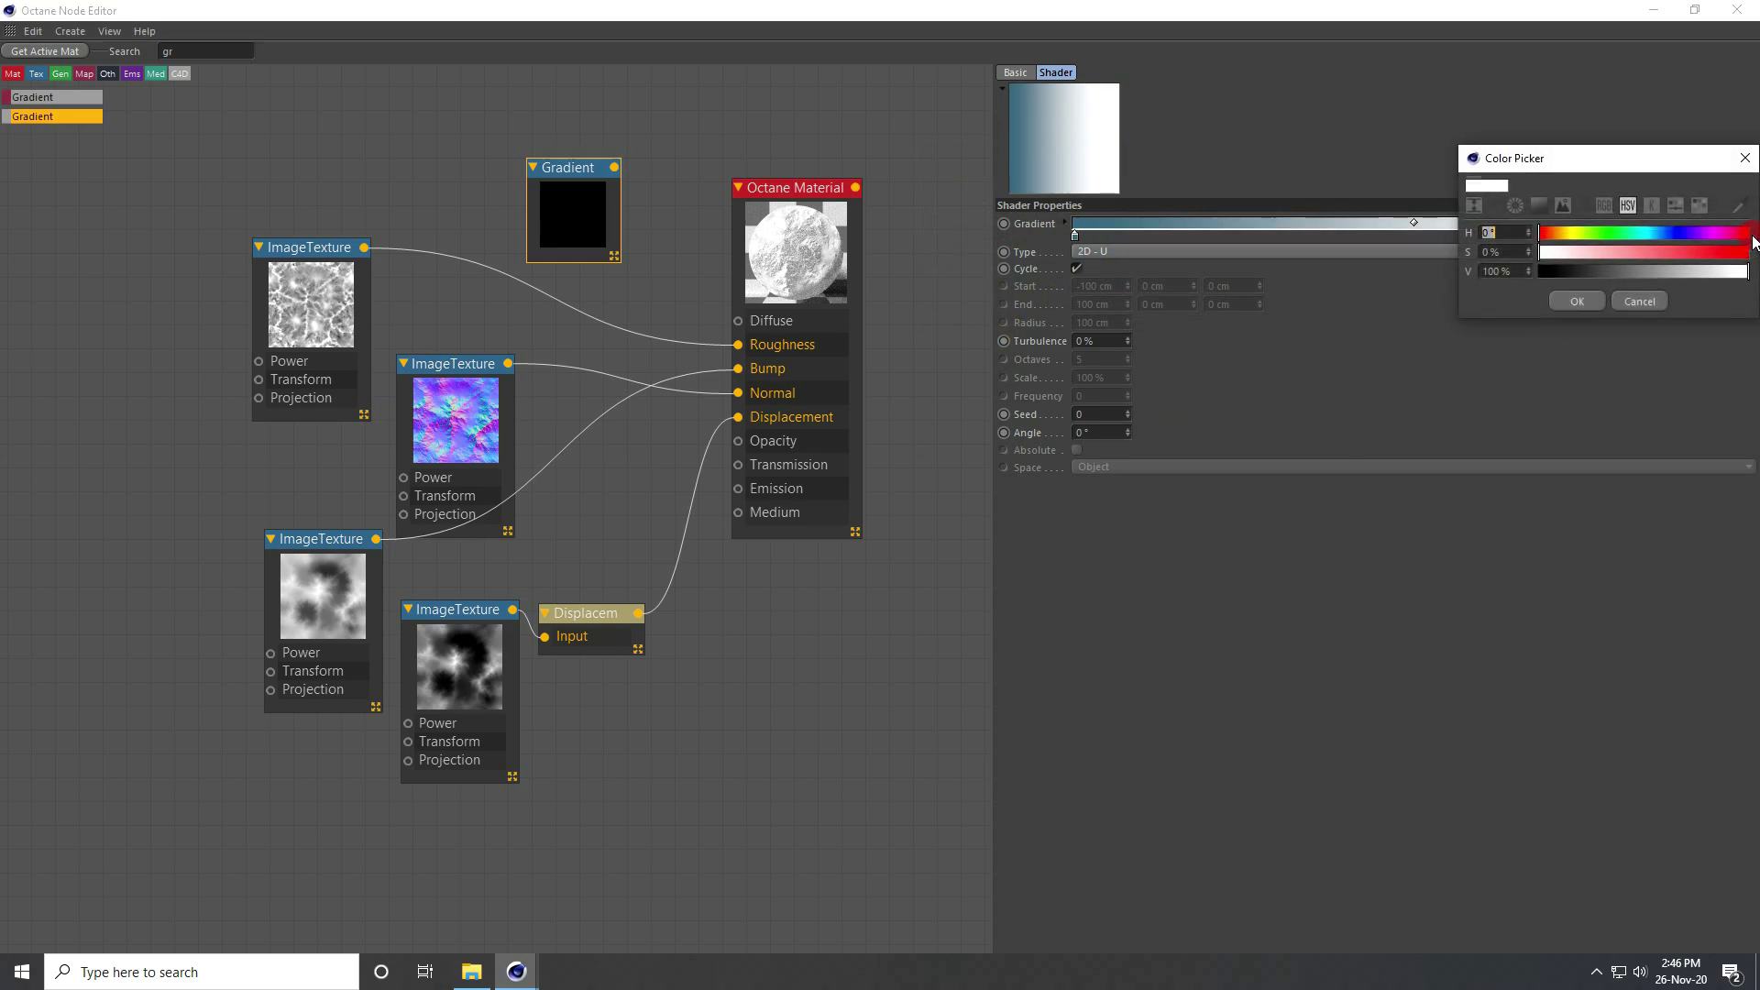
drag(1595, 158, 1127, 225)
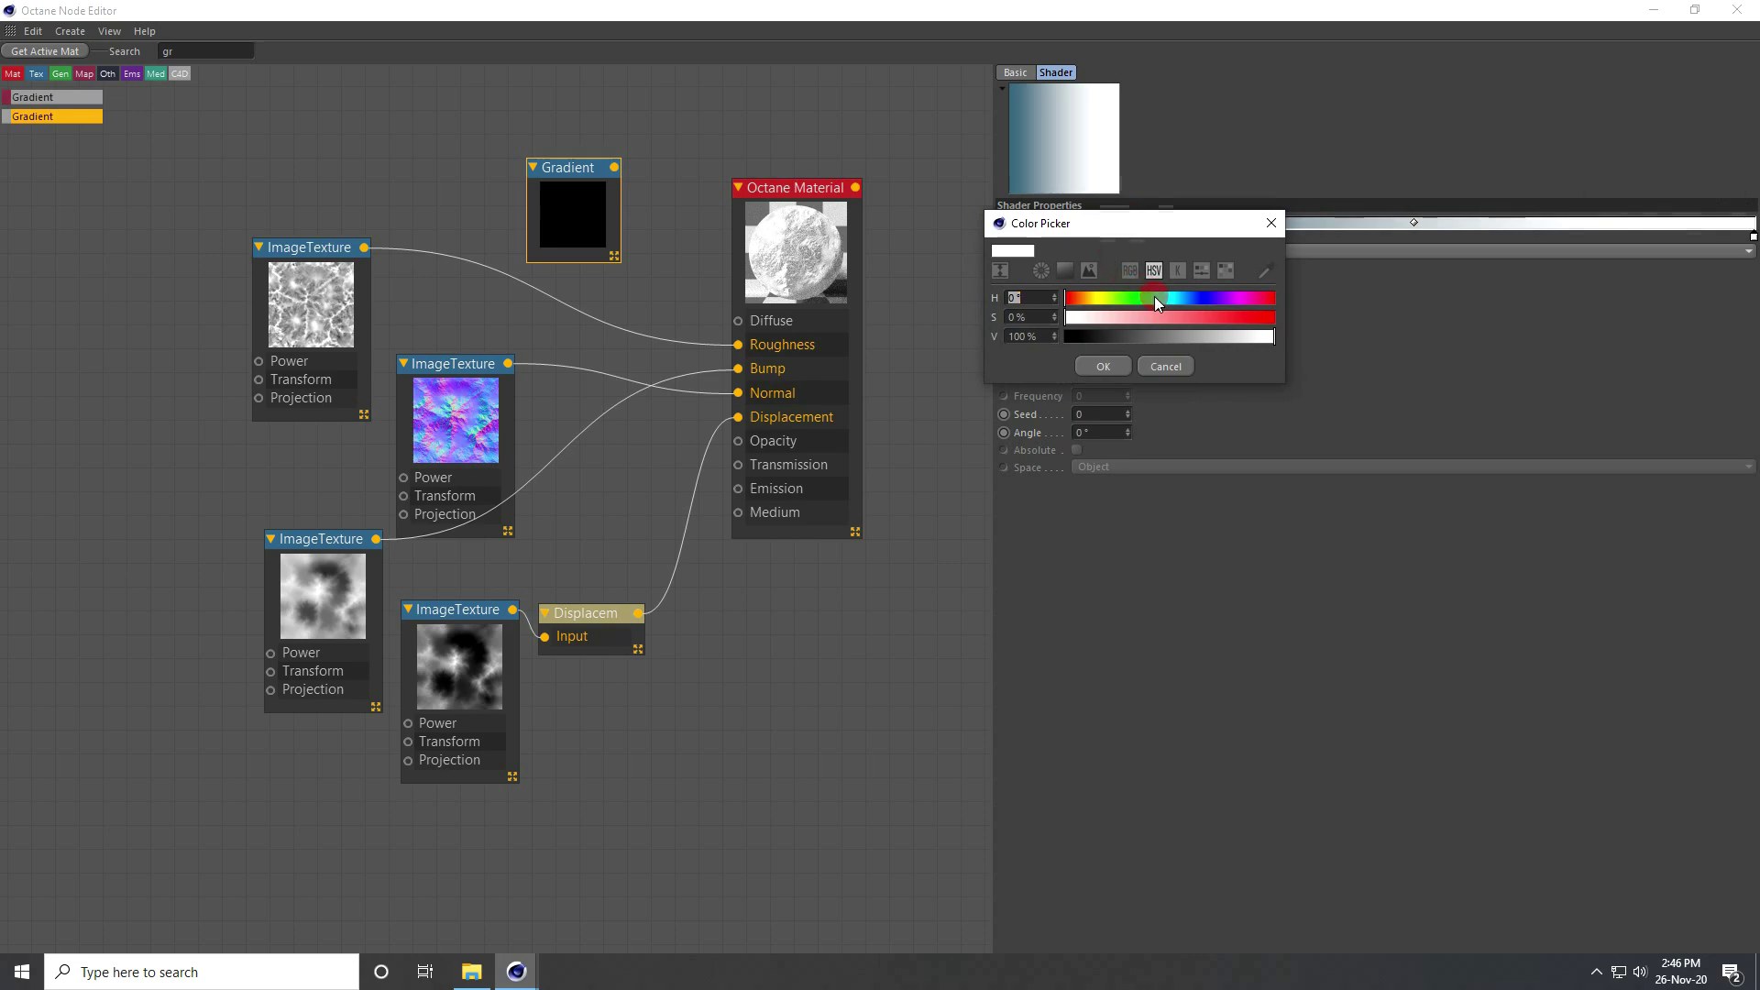
mouse_move(1153, 297)
mouse_down()
mouse_move(1224, 297)
mouse_move(1223, 317)
mouse_move(1170, 350)
mouse_up()
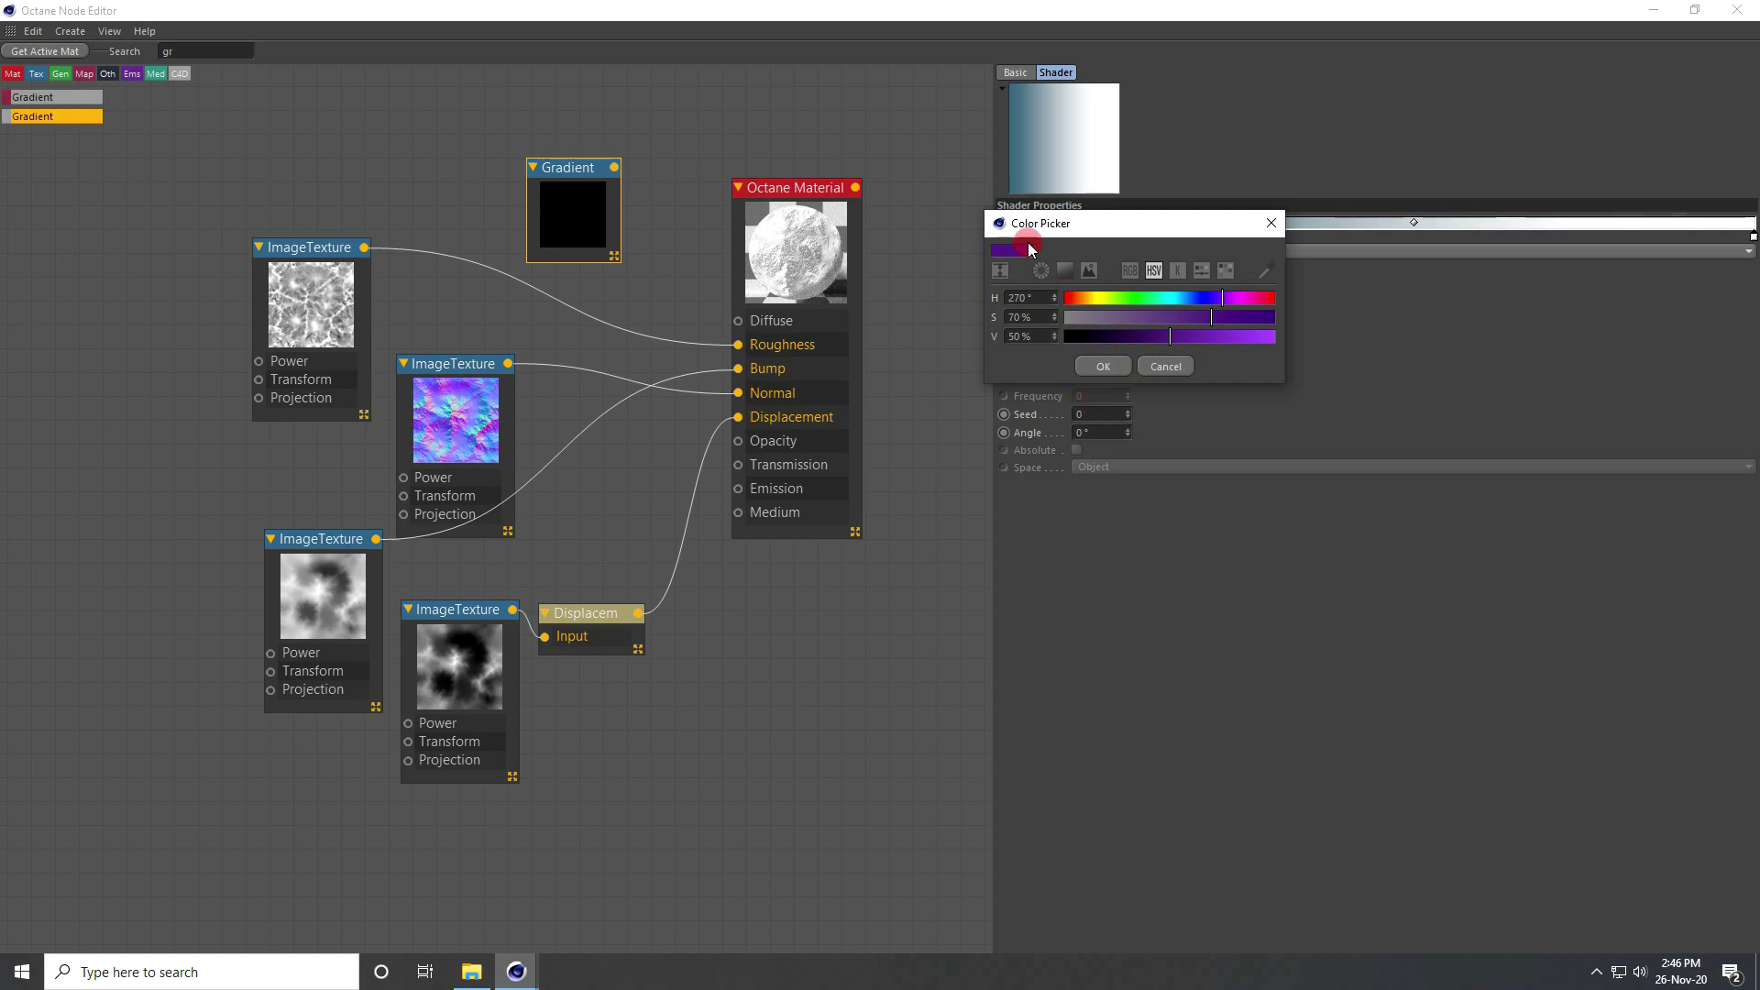
click(1100, 370)
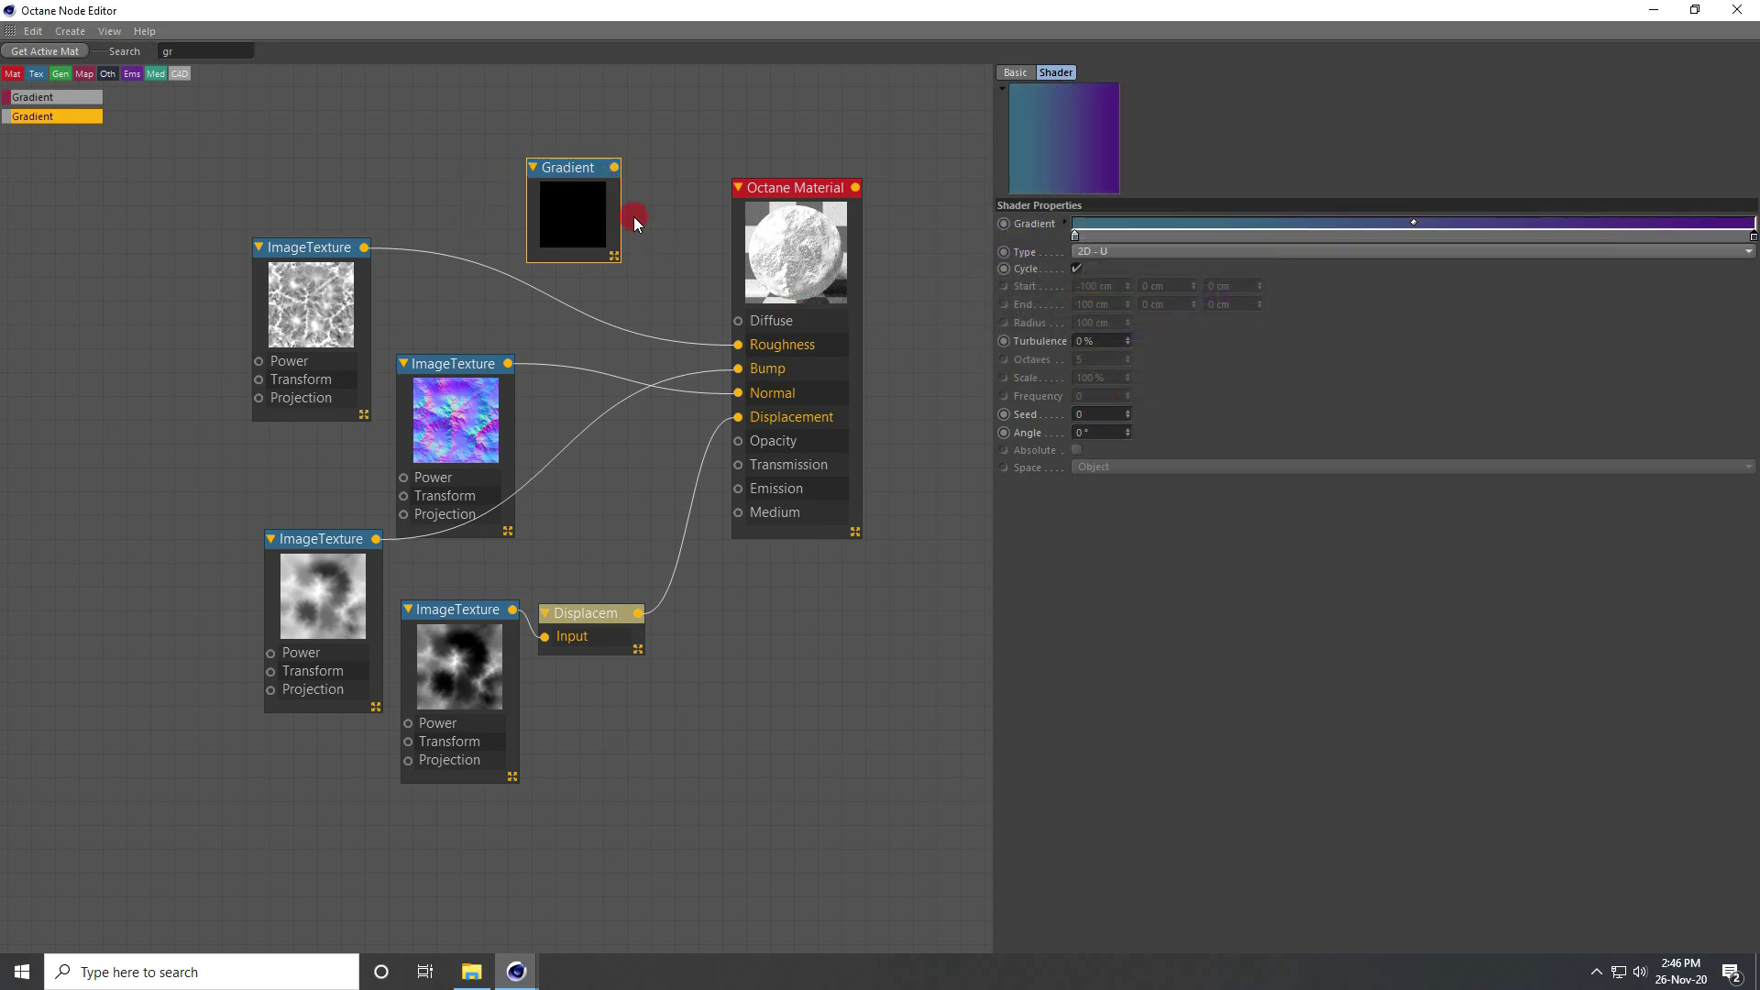
drag(615, 168, 738, 320)
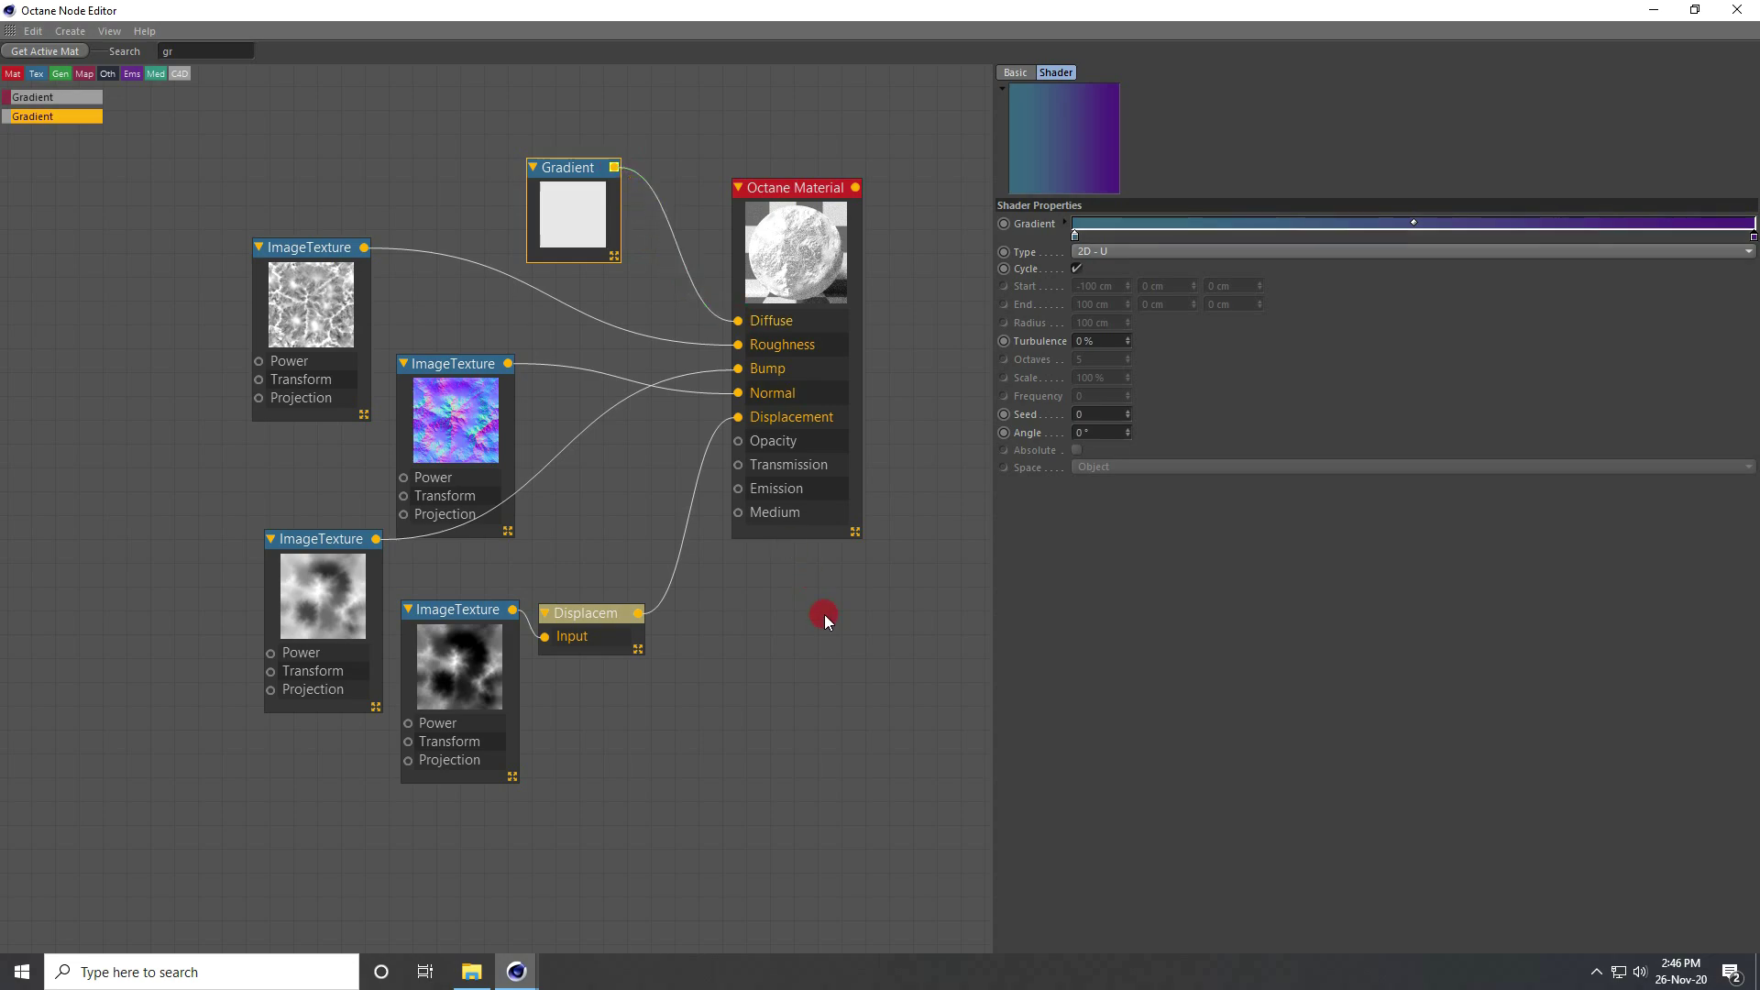
Change the Octane material's type to Glossy, close its editors, and apply the material to the plane.
click(782, 275)
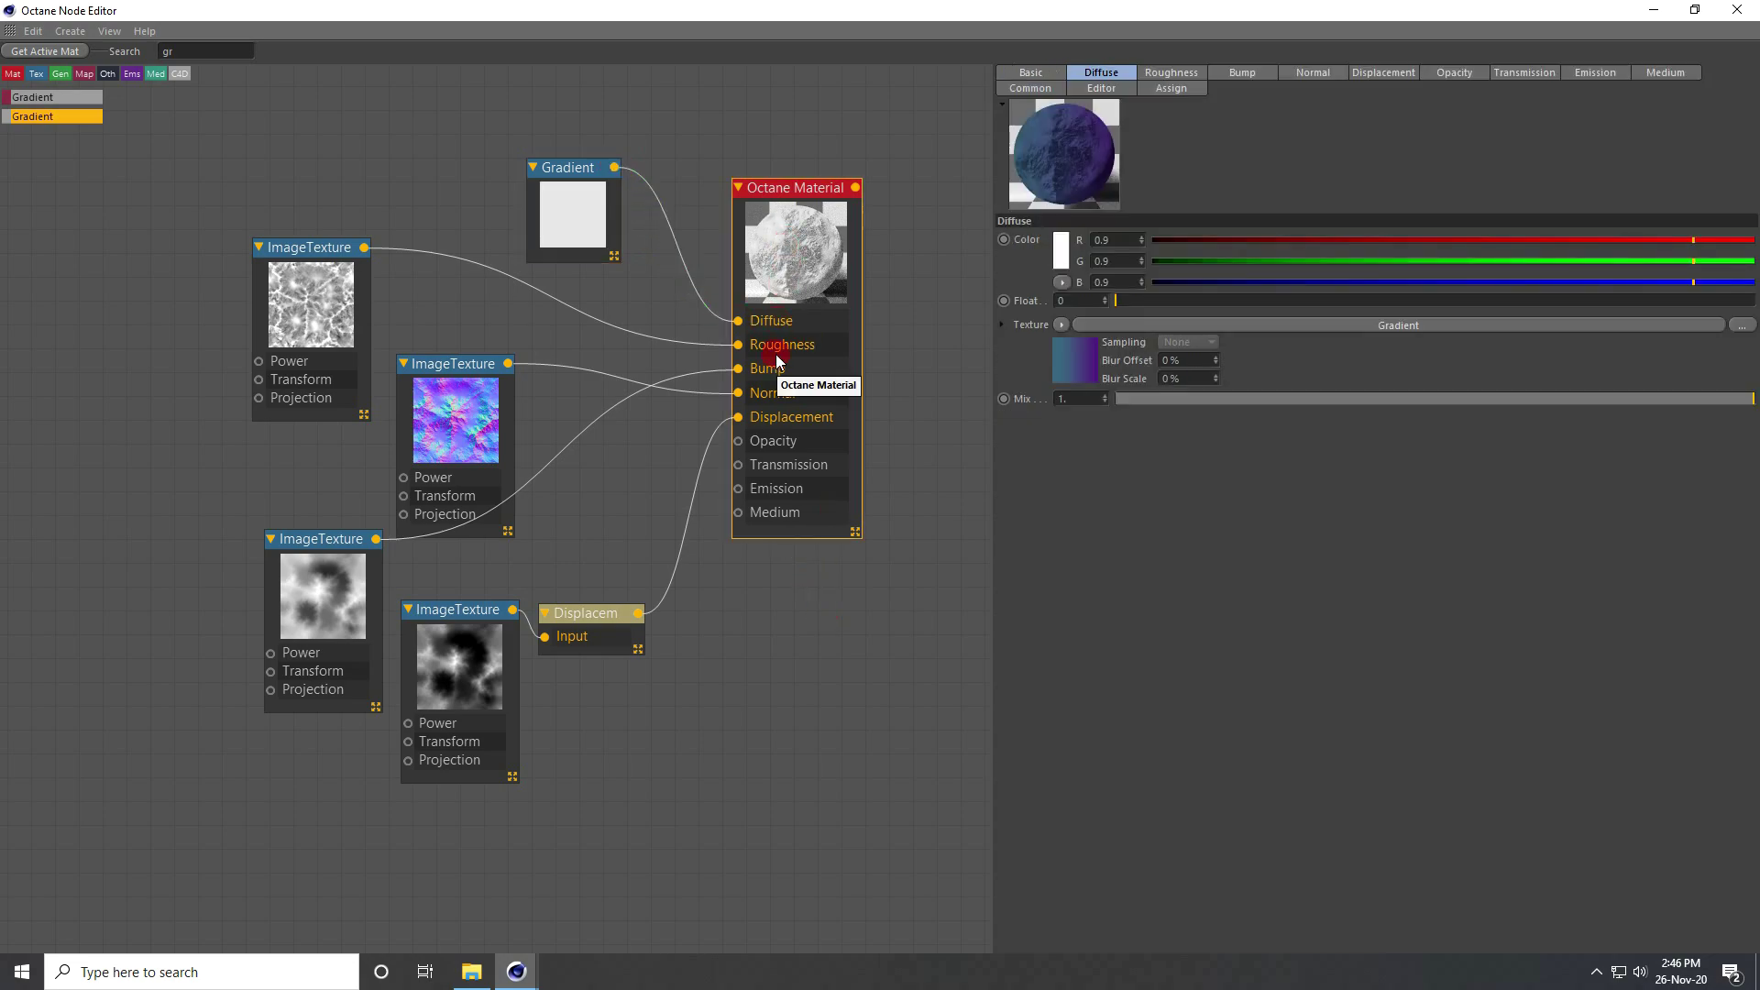
click(1033, 72)
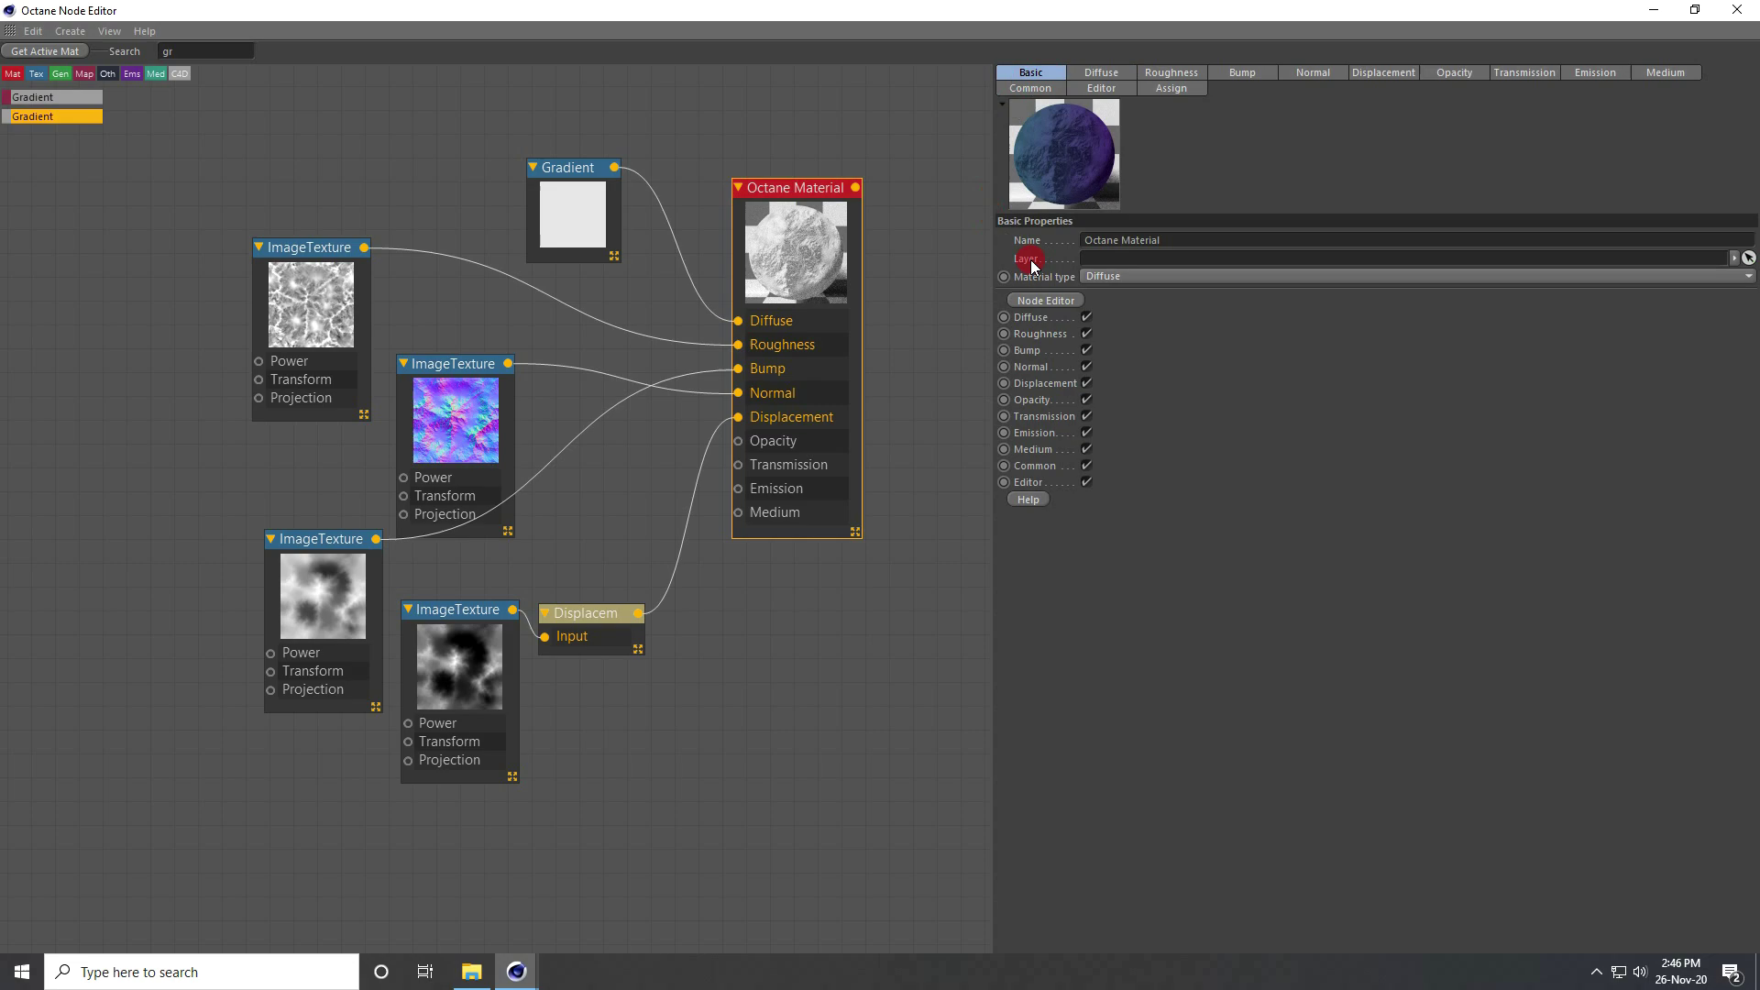
click(1738, 11)
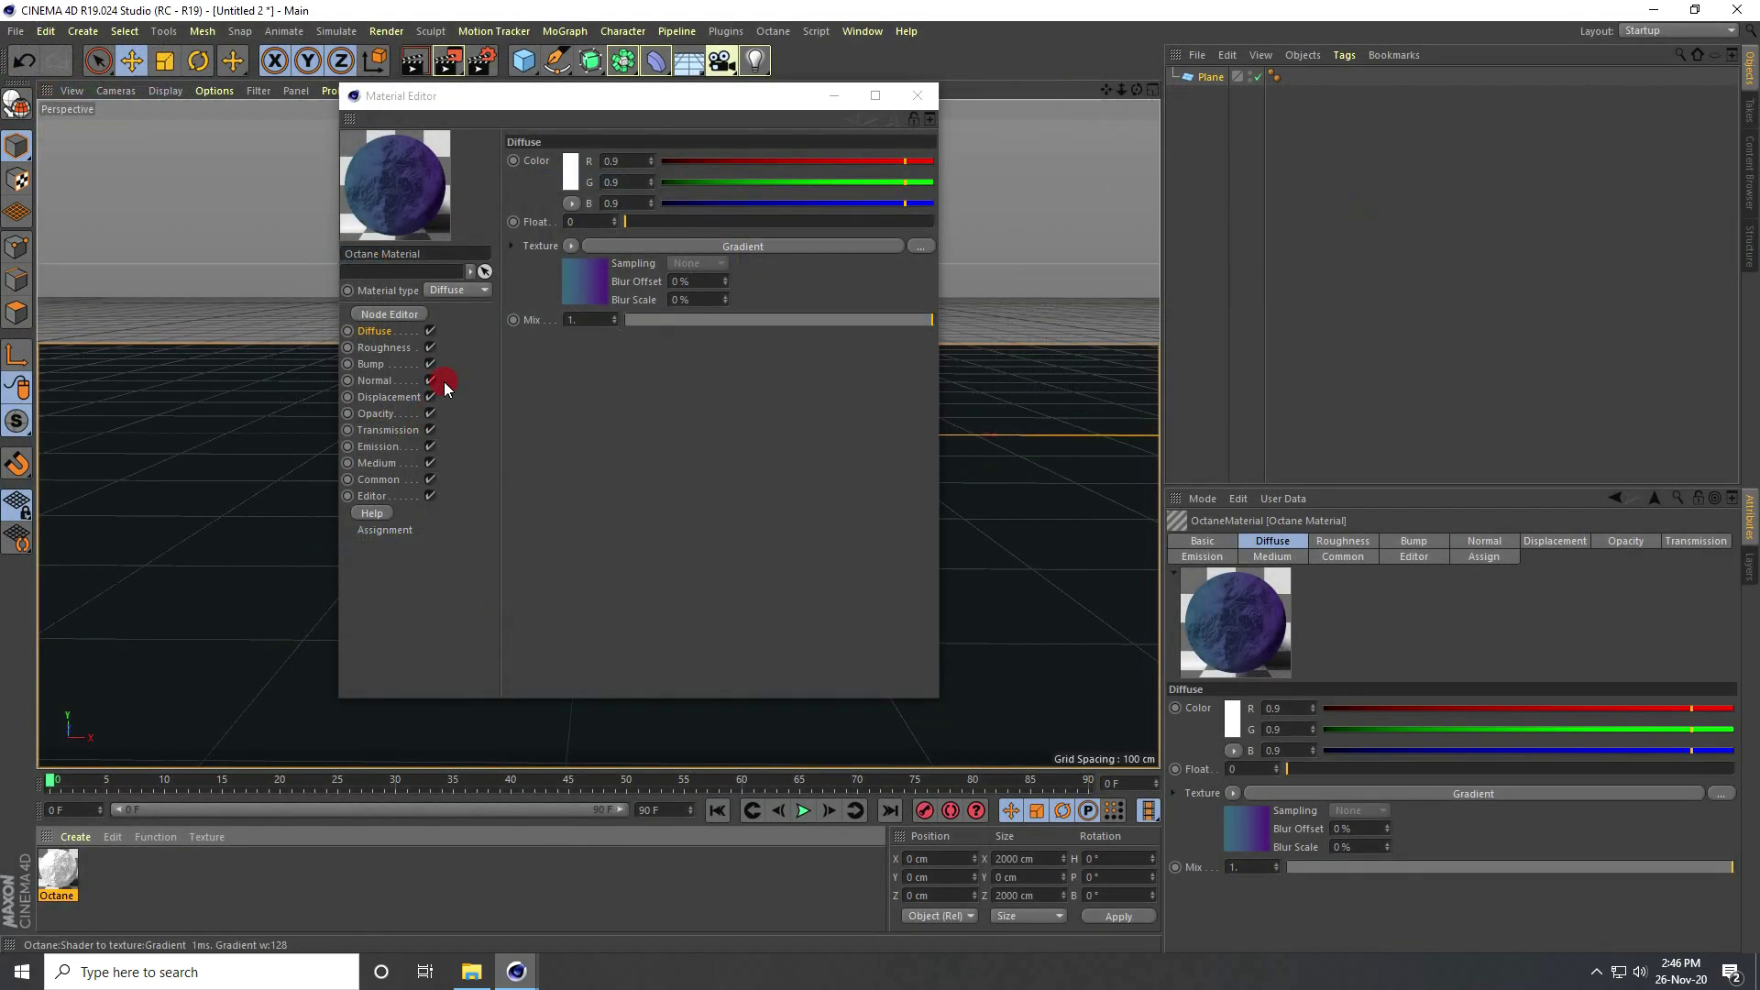
click(476, 290)
click(460, 327)
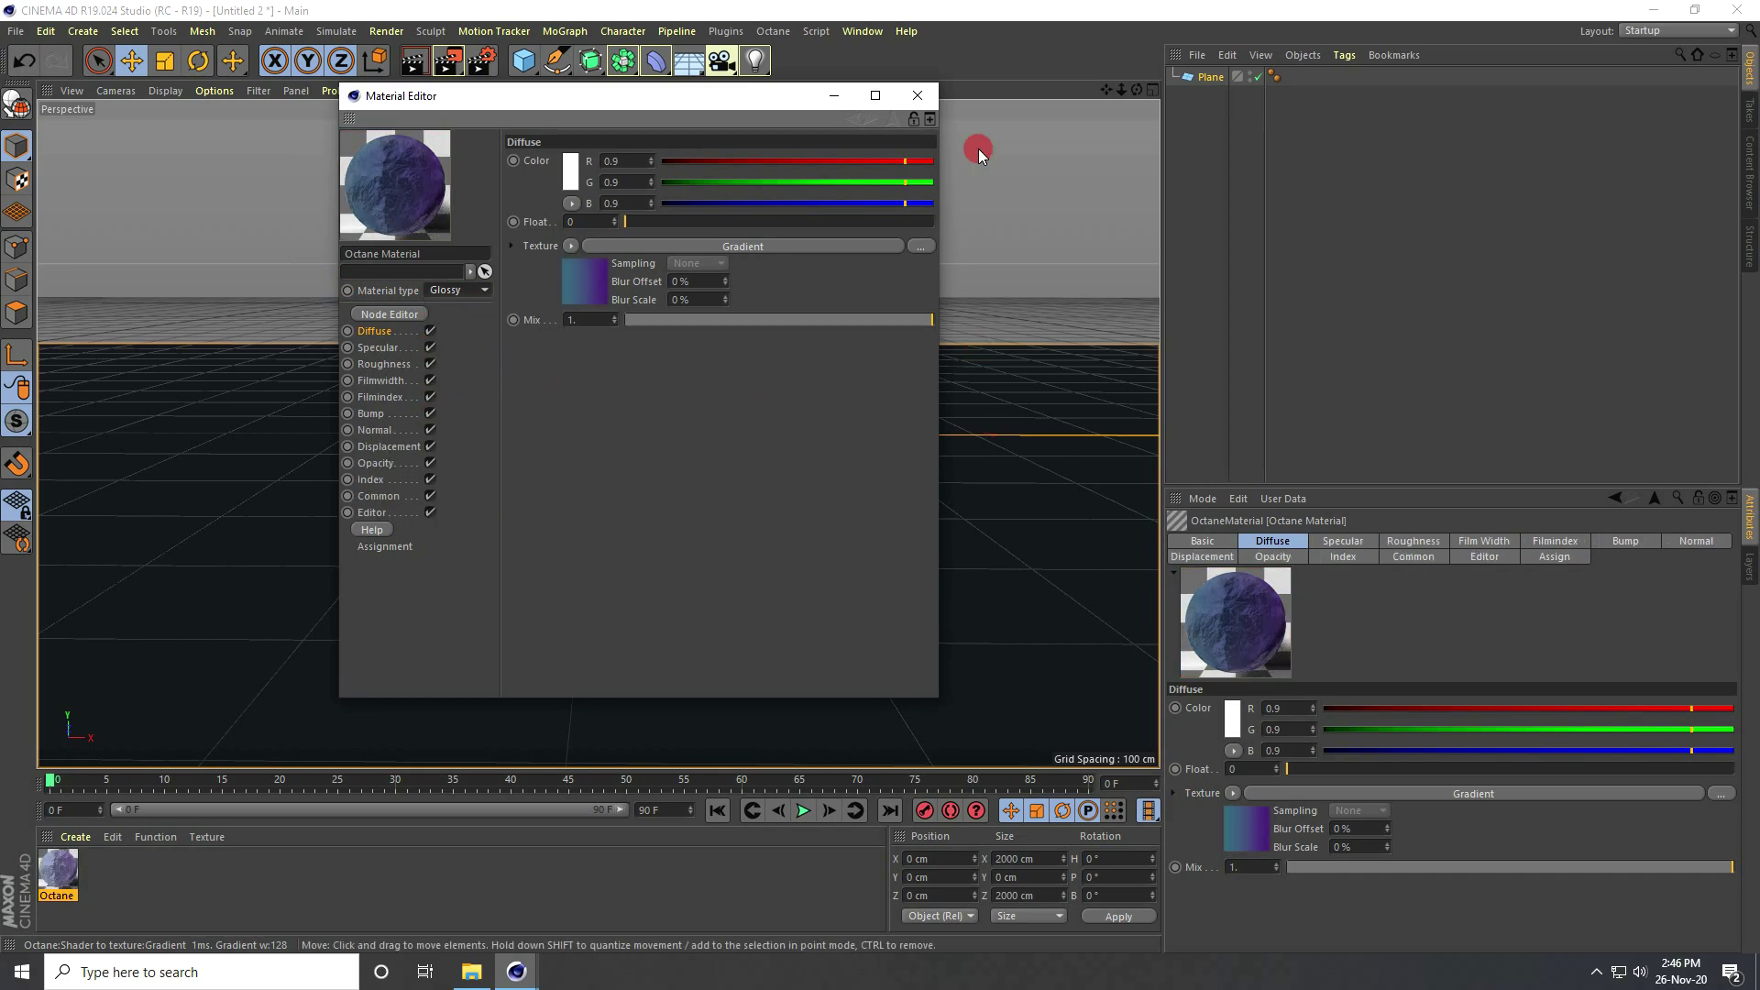
click(917, 96)
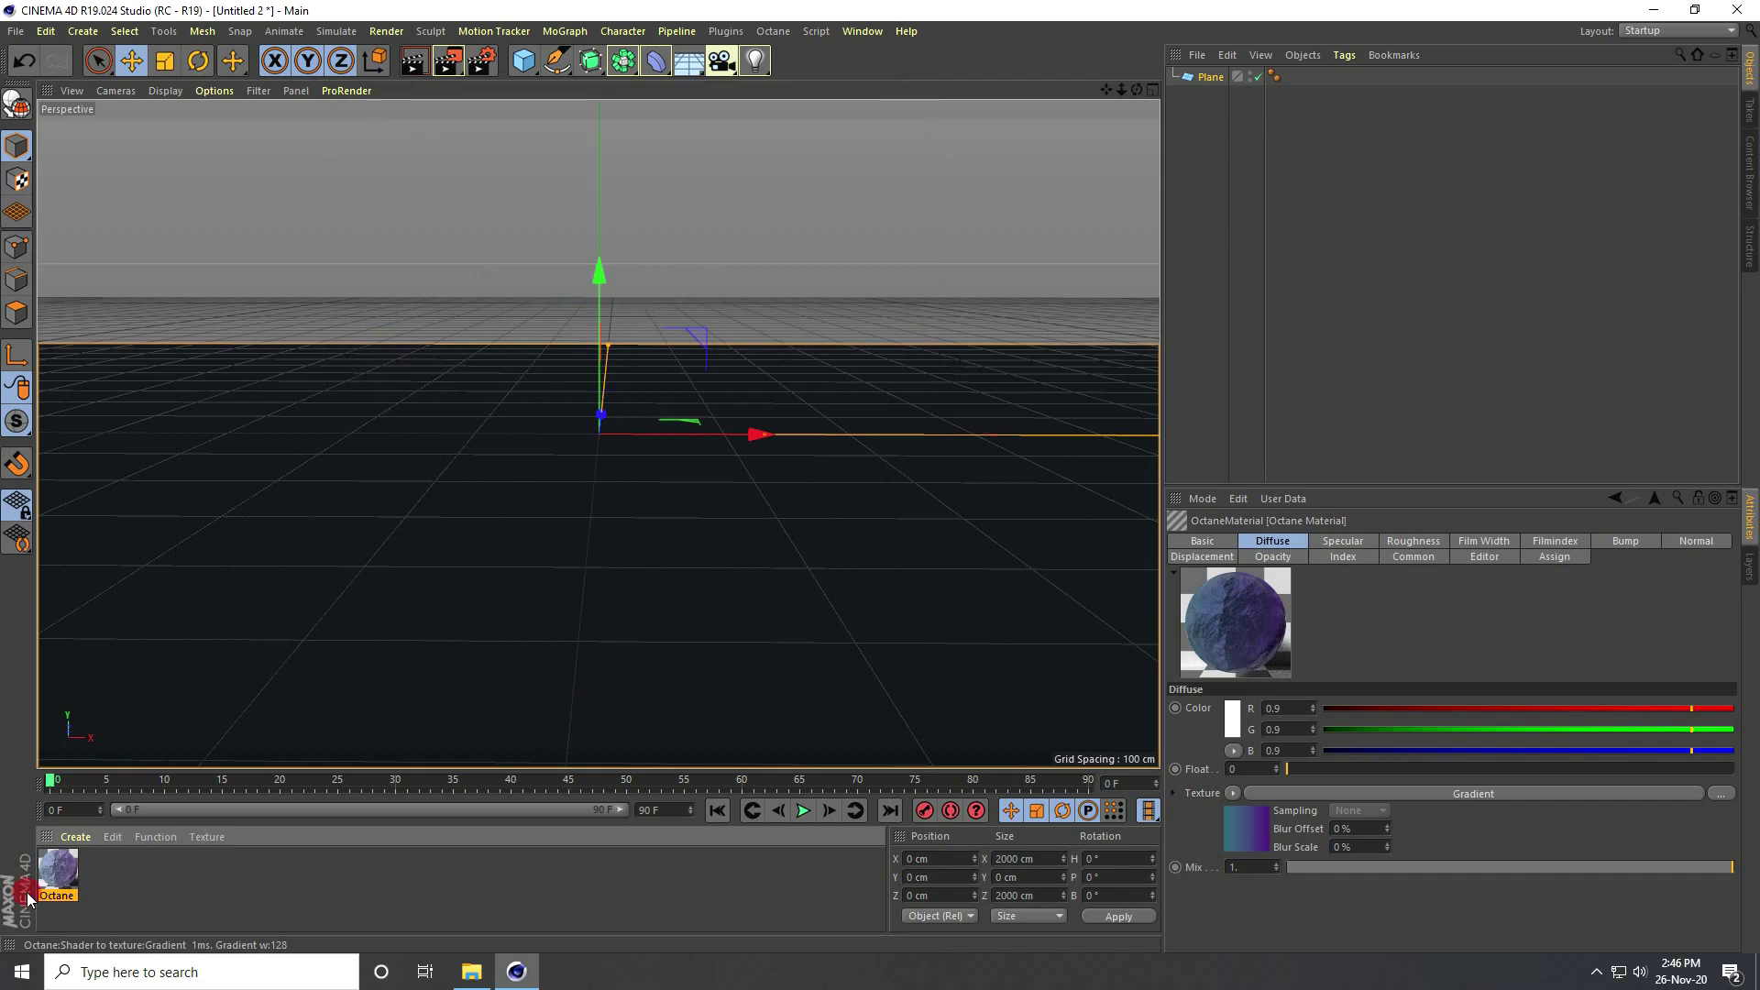
drag(57, 869, 1208, 77)
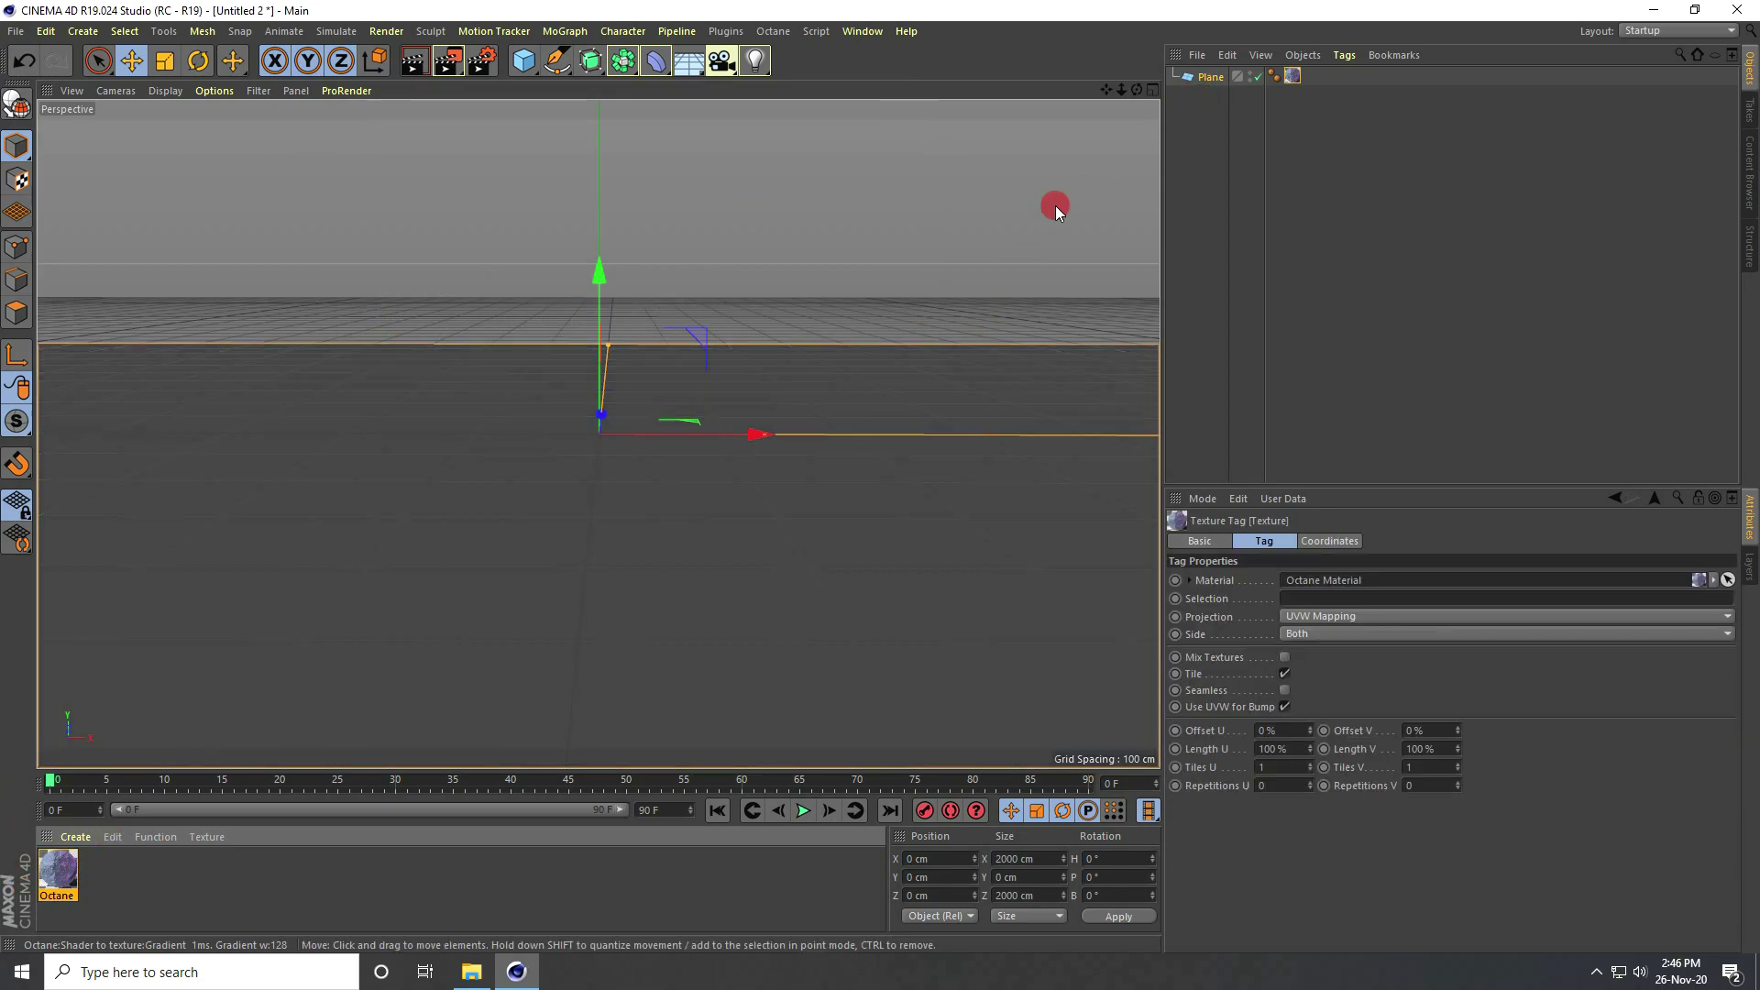
Open the Octane Live Viewer docked beside the perspective view, start its render, and adjust the panel widths.
click(773, 30)
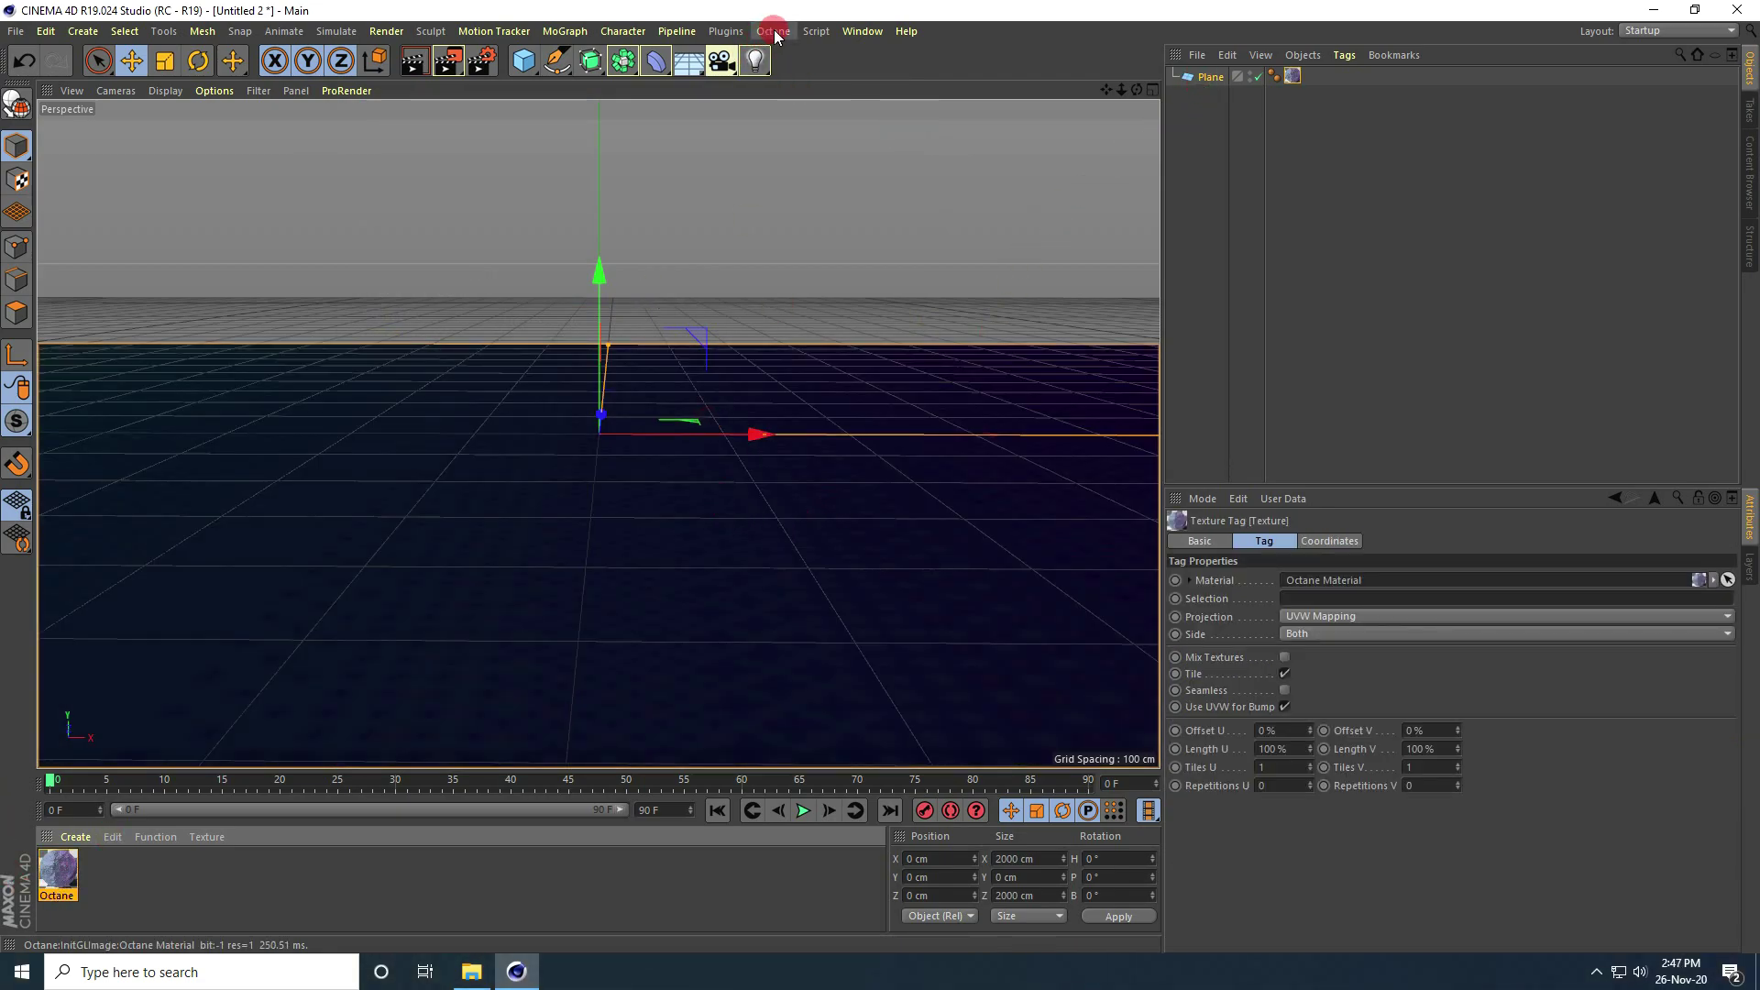
click(829, 77)
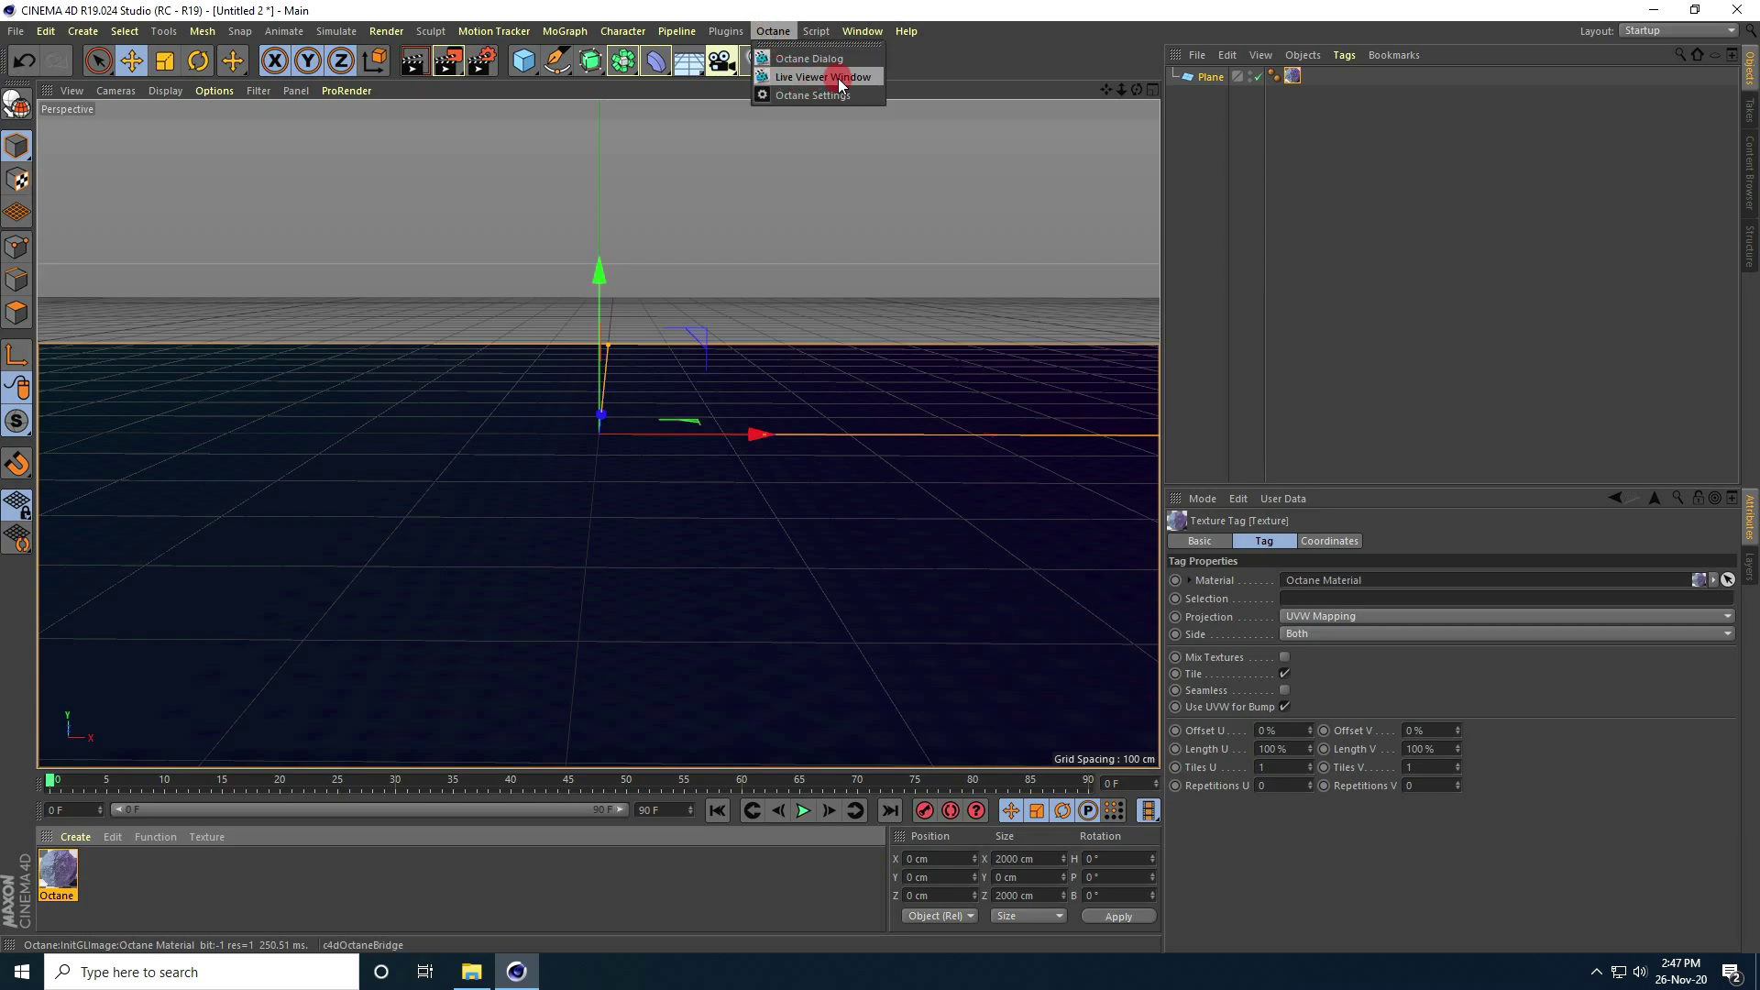
drag(383, 332, 157, 333)
click(52, 130)
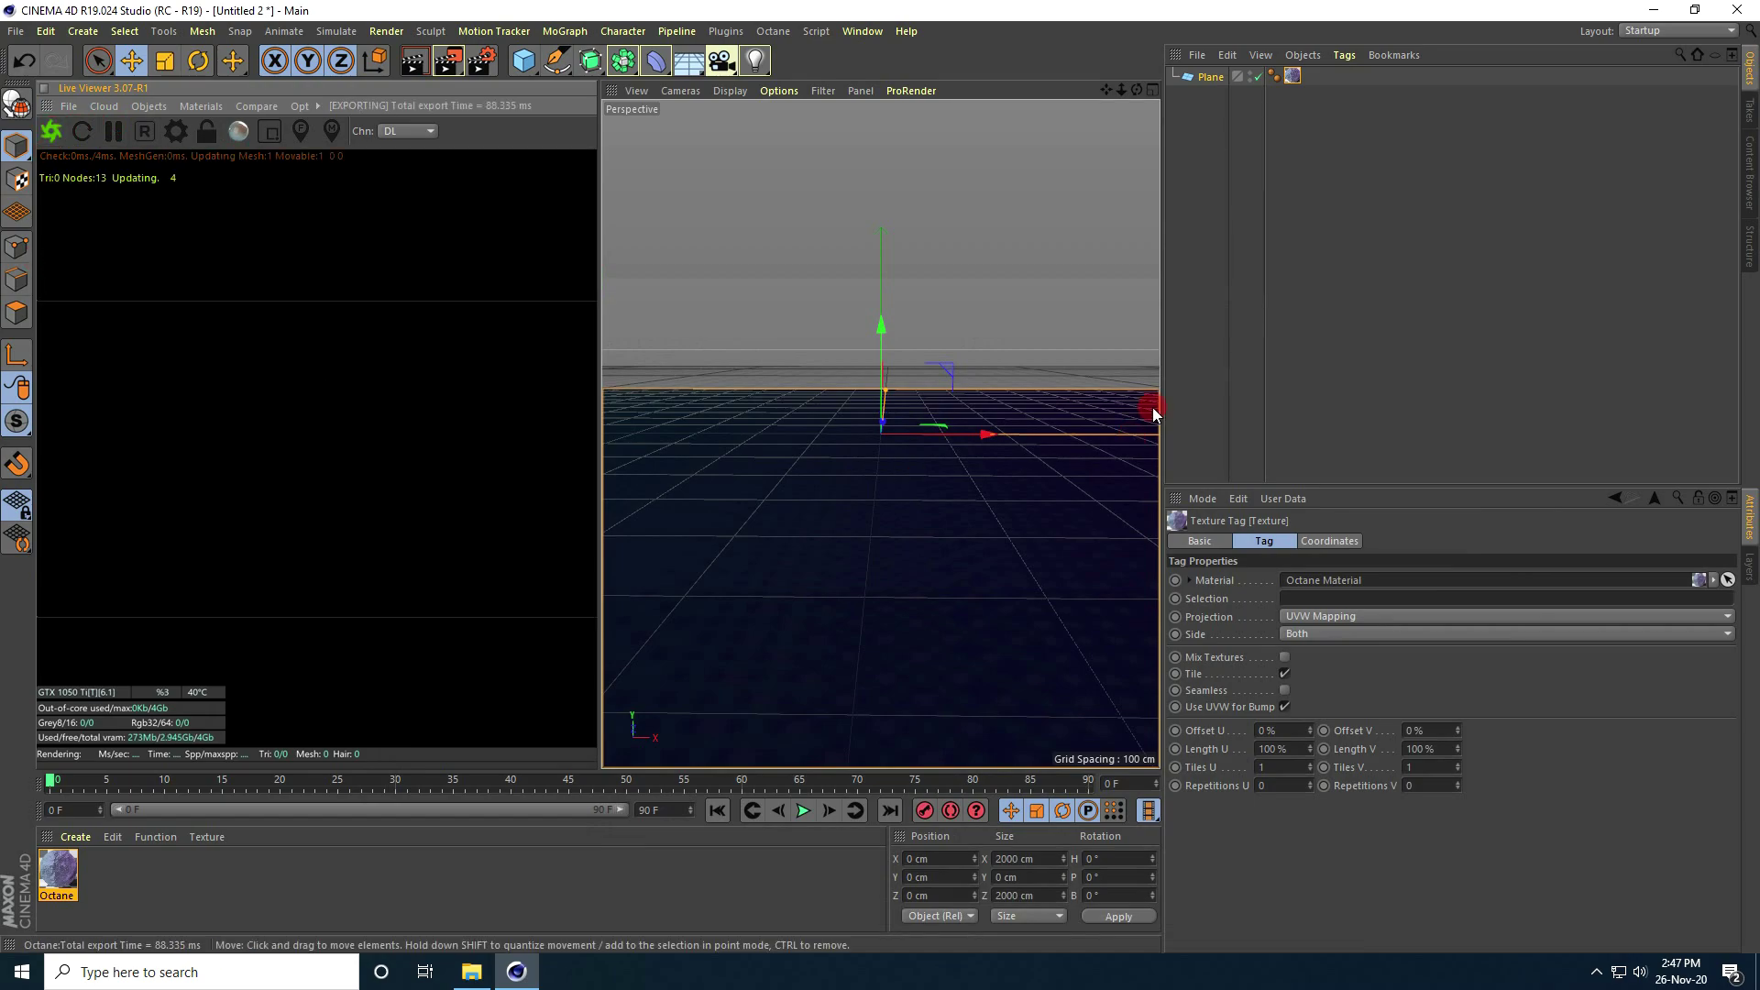
drag(1185, 371, 1251, 373)
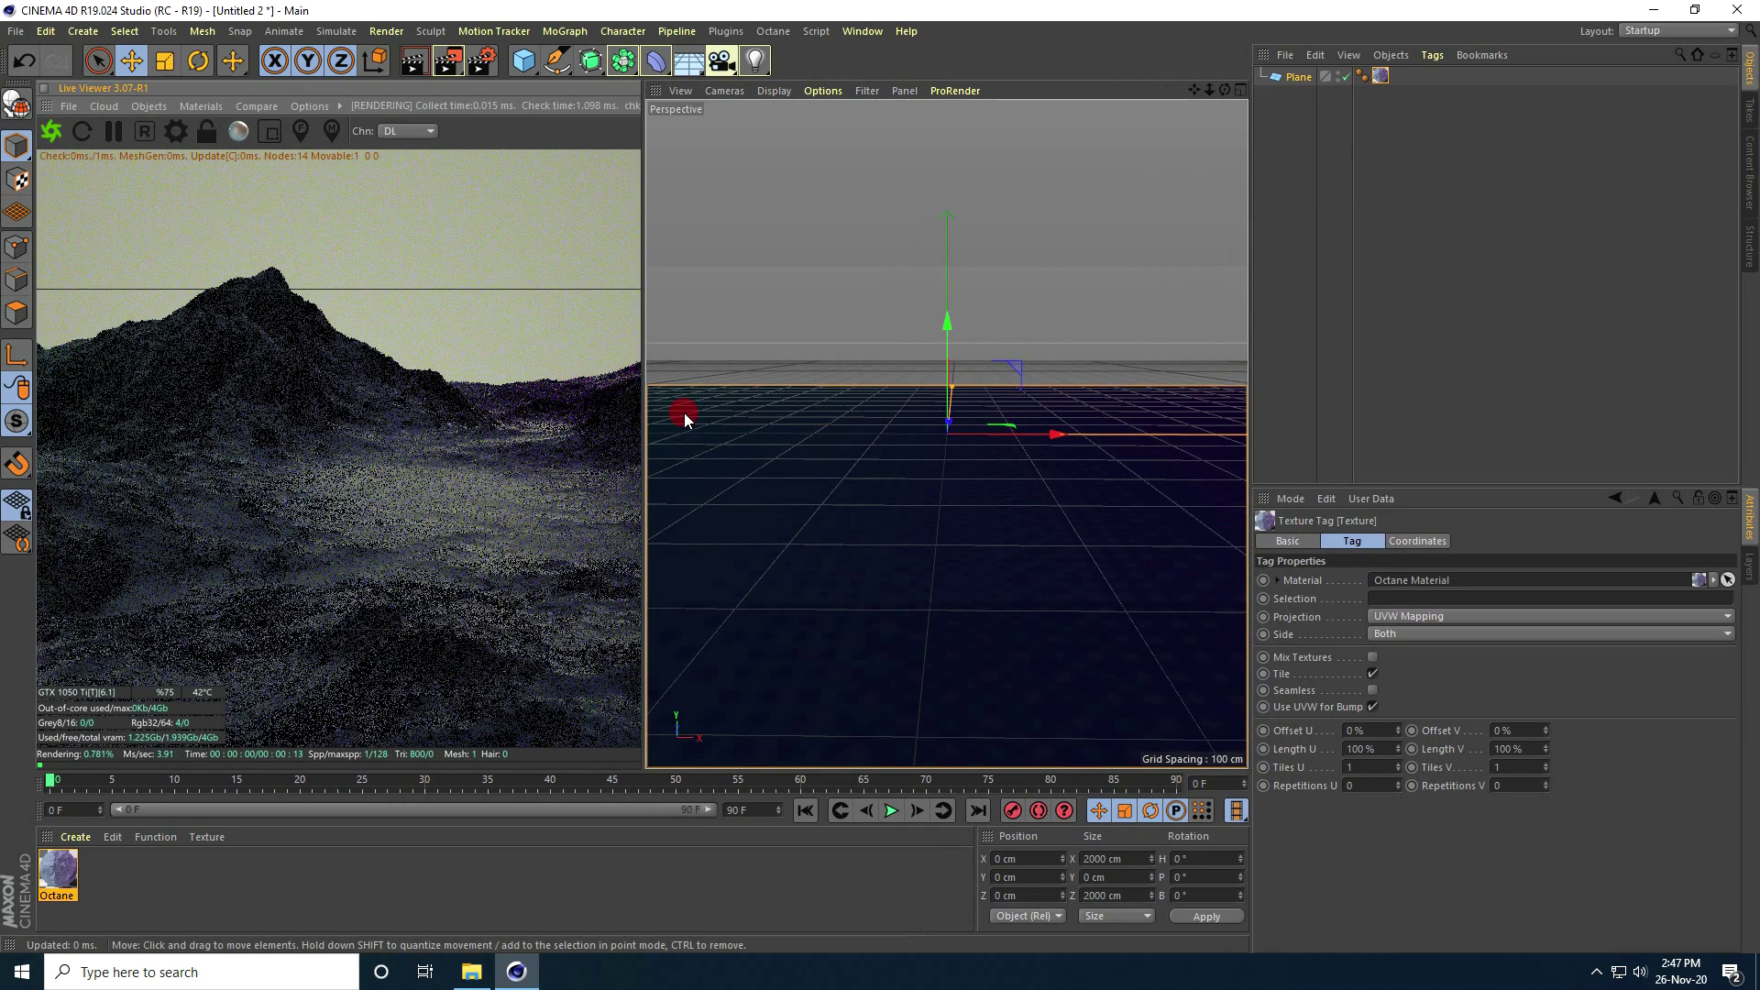
drag(636, 420, 610, 421)
Orbit and pan the perspective camera to frame the valley between two mountains in the live render.
drag(1225, 89, 882, 476)
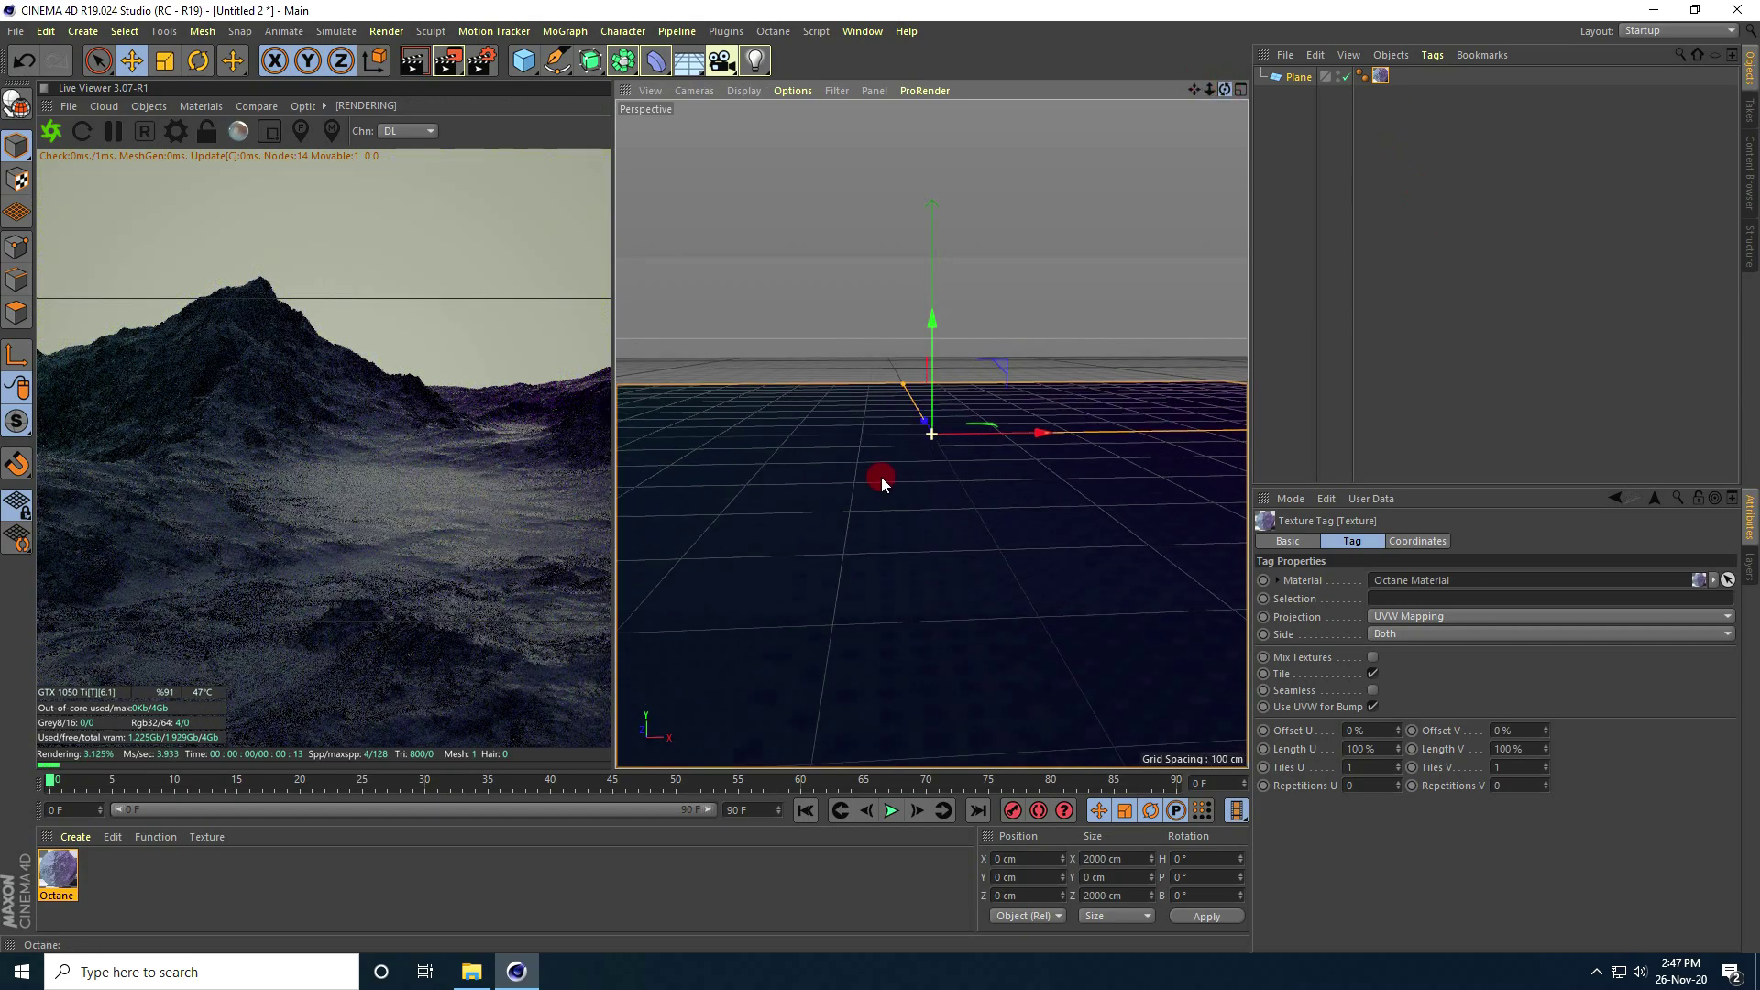
drag(1194, 90, 880, 477)
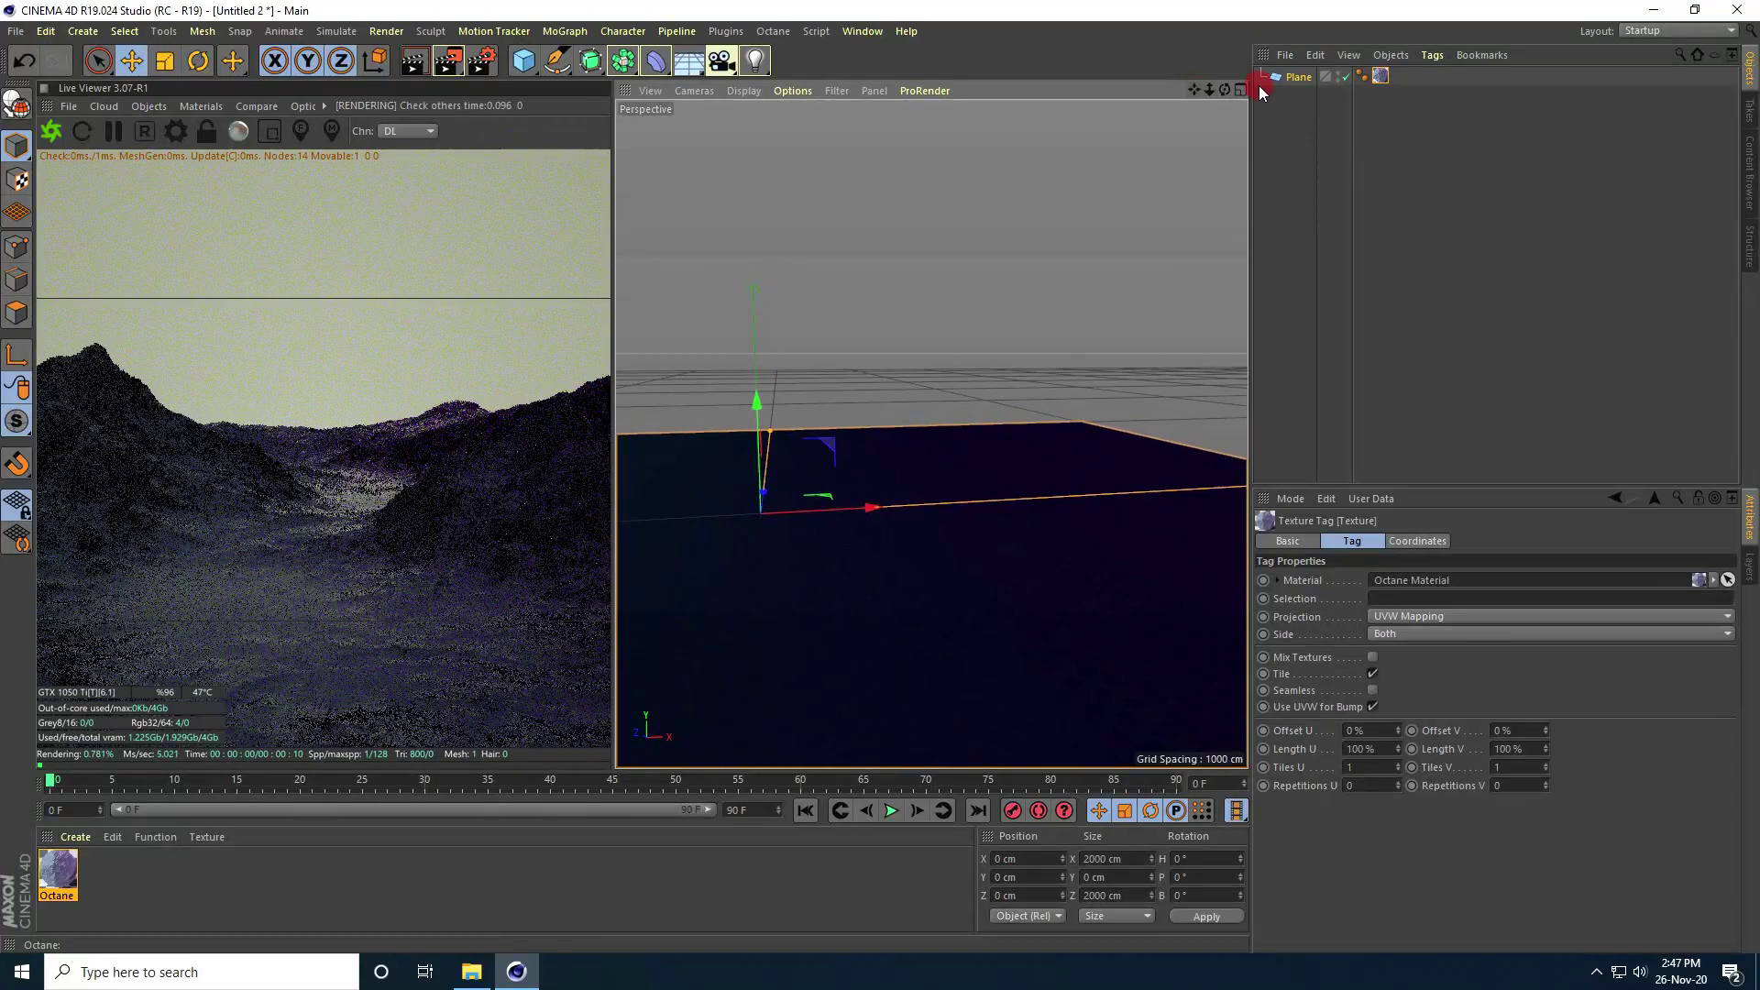
drag(1224, 90, 880, 477)
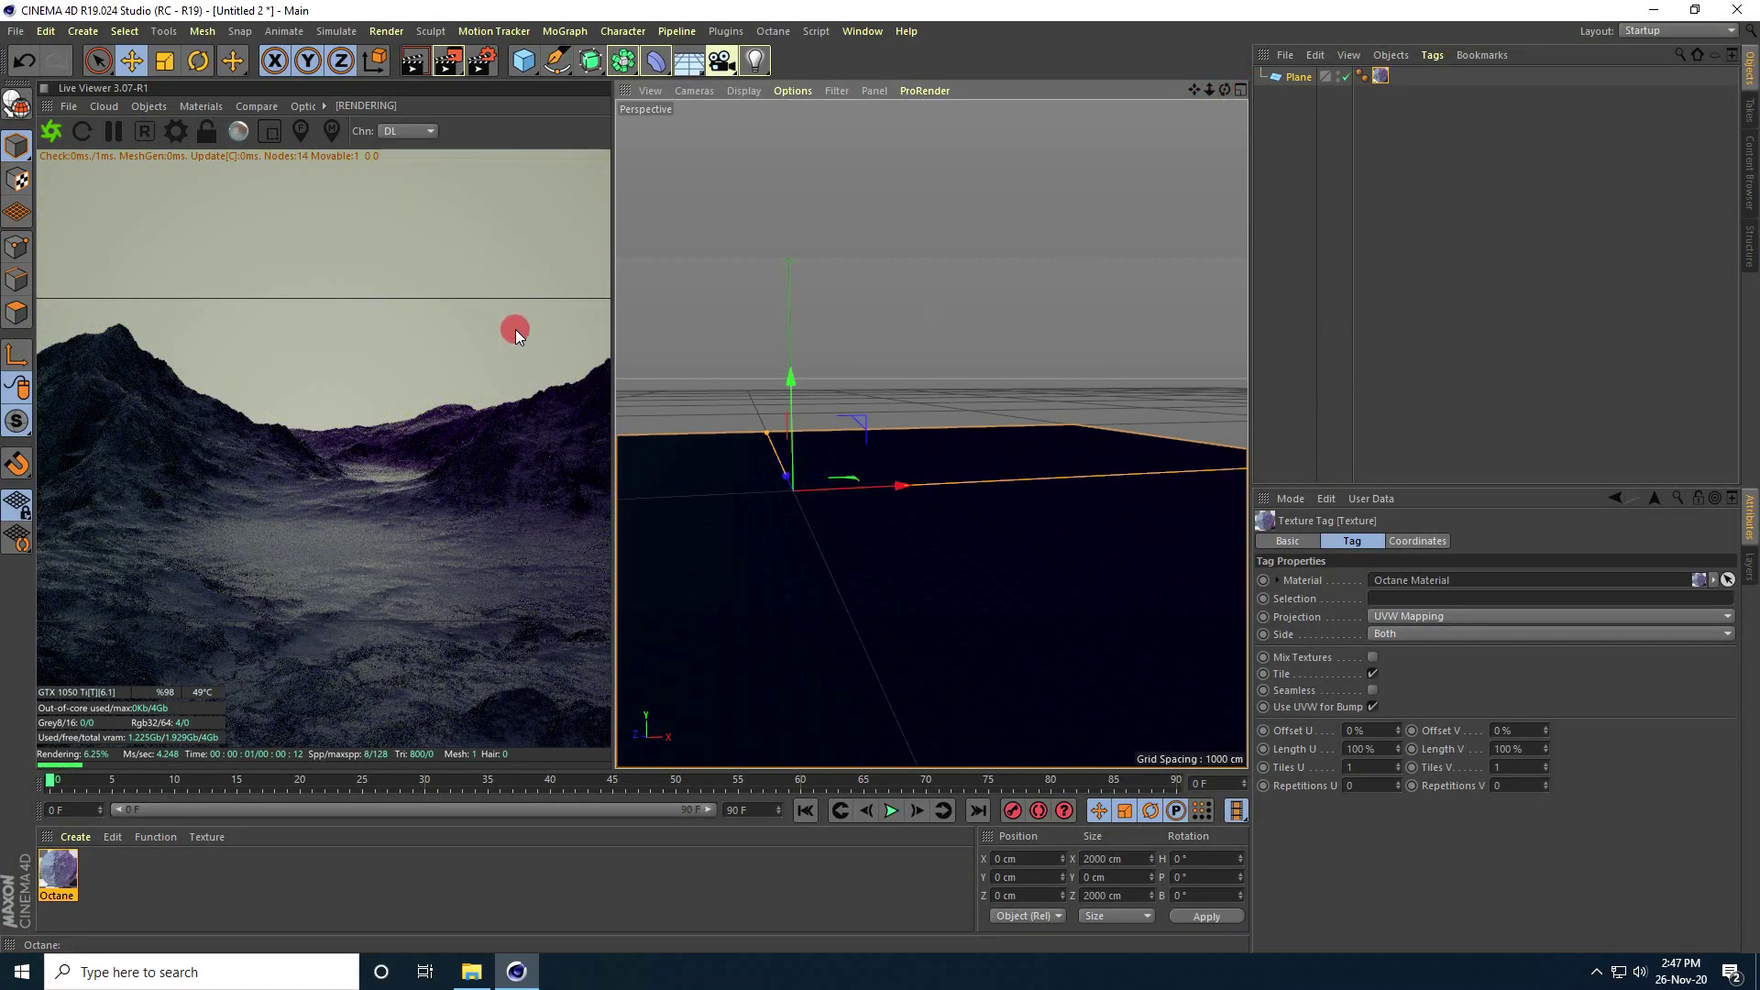
Set the render output to 1000 x 1000 pixels and choose Octane Renderer as the renderer.
click(482, 65)
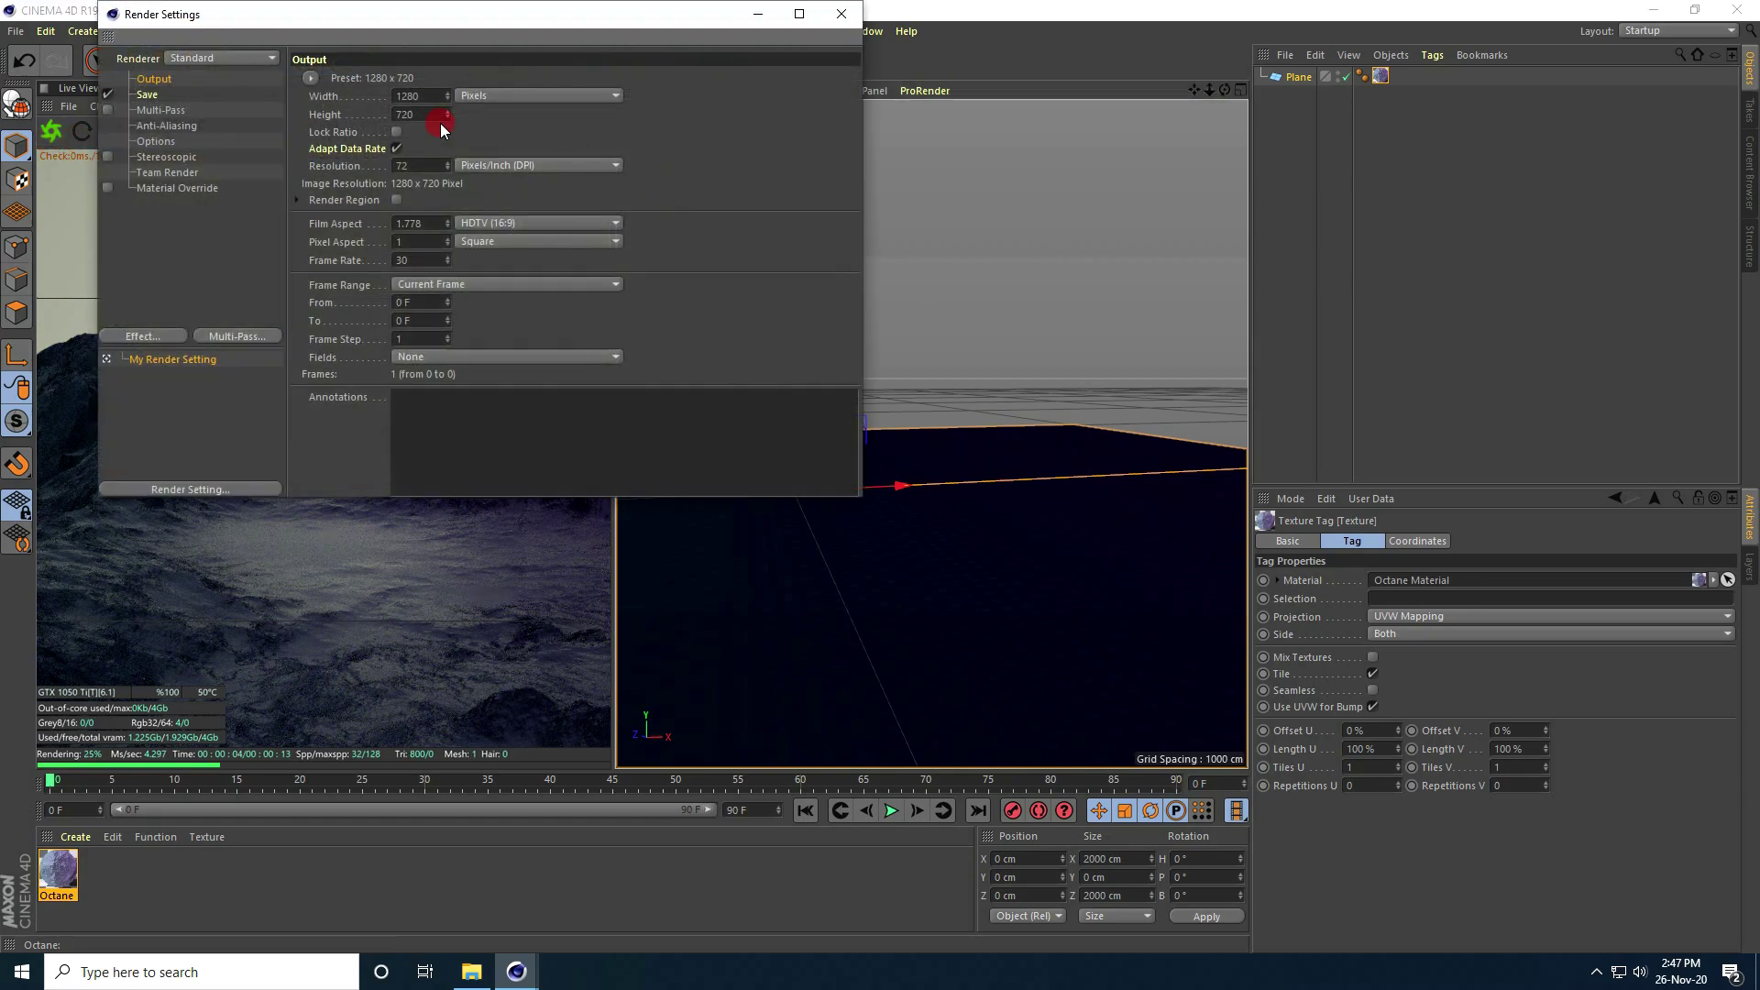
drag(417, 97, 322, 135)
text(1000)
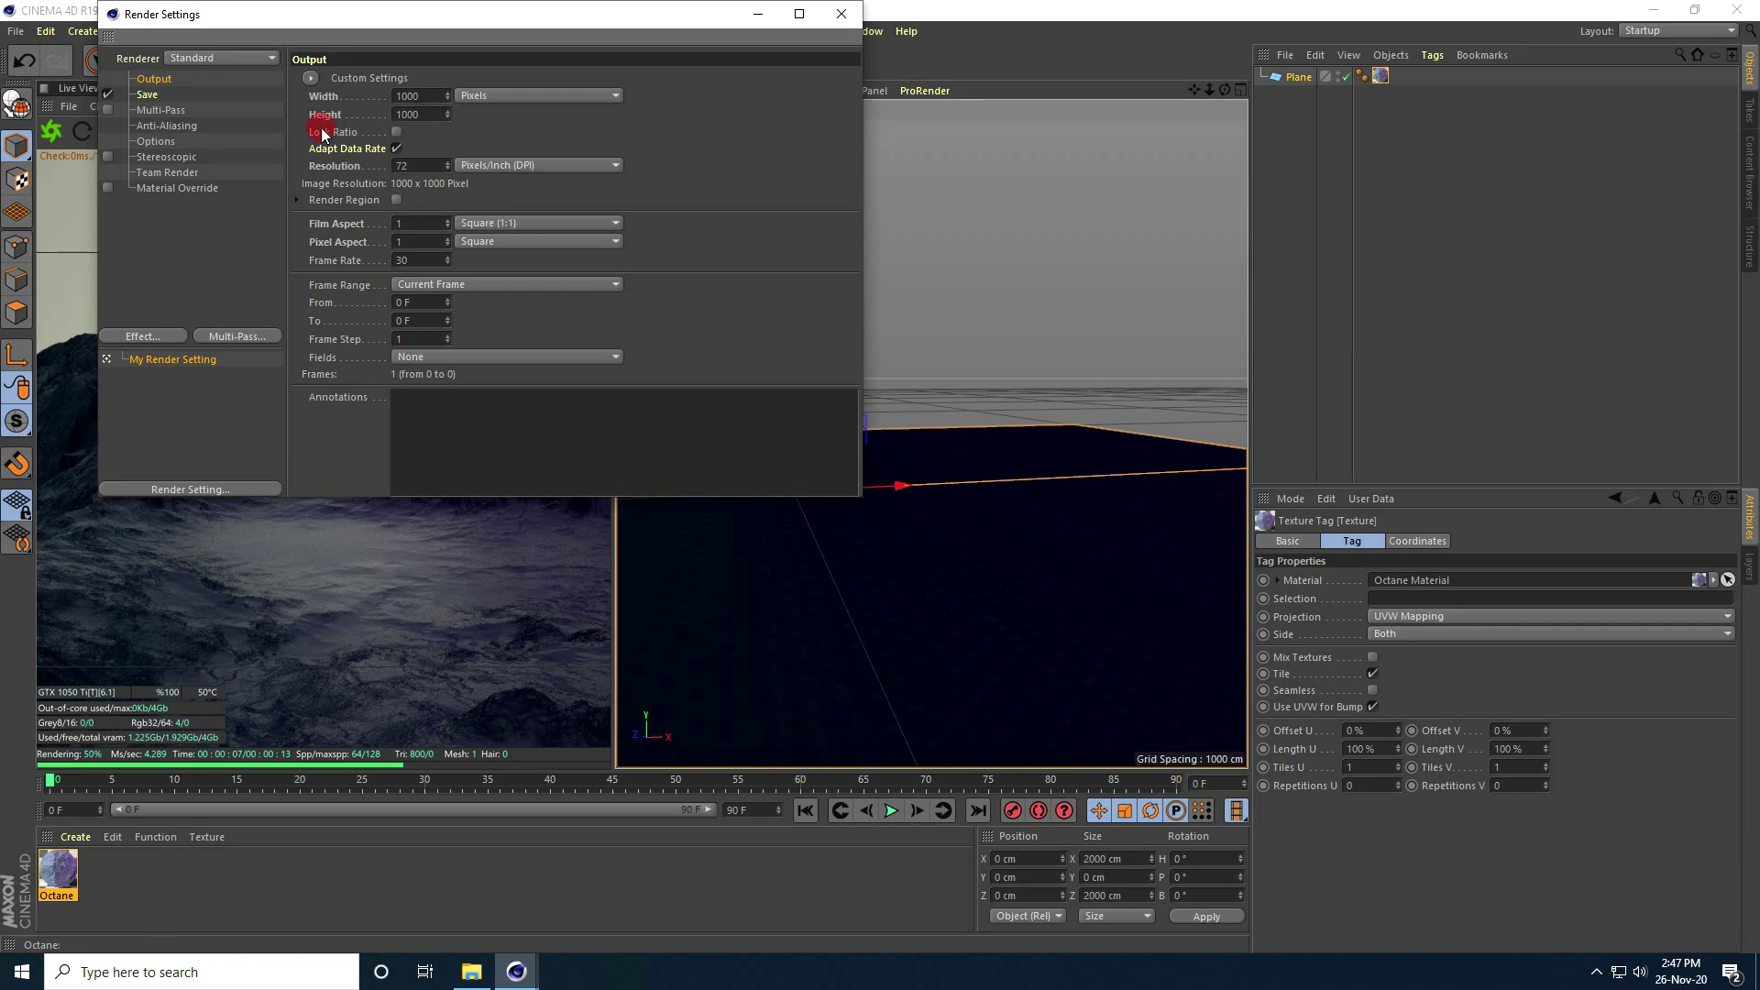
click(192, 58)
click(200, 170)
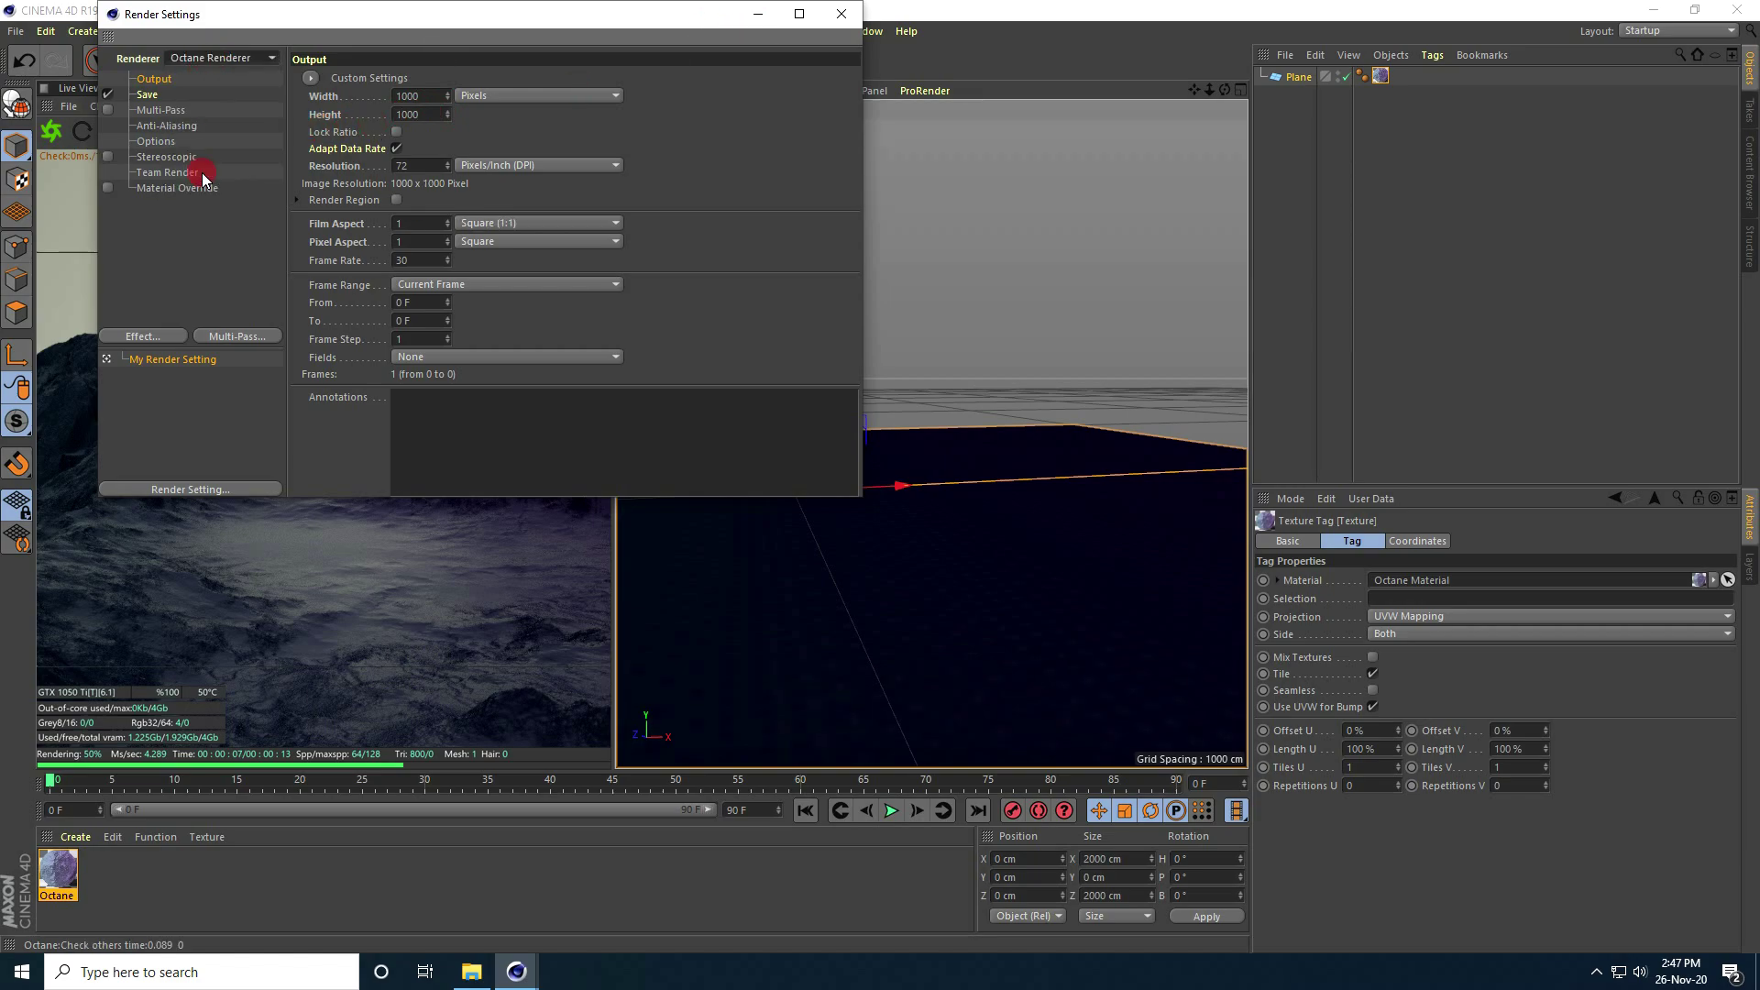
click(841, 14)
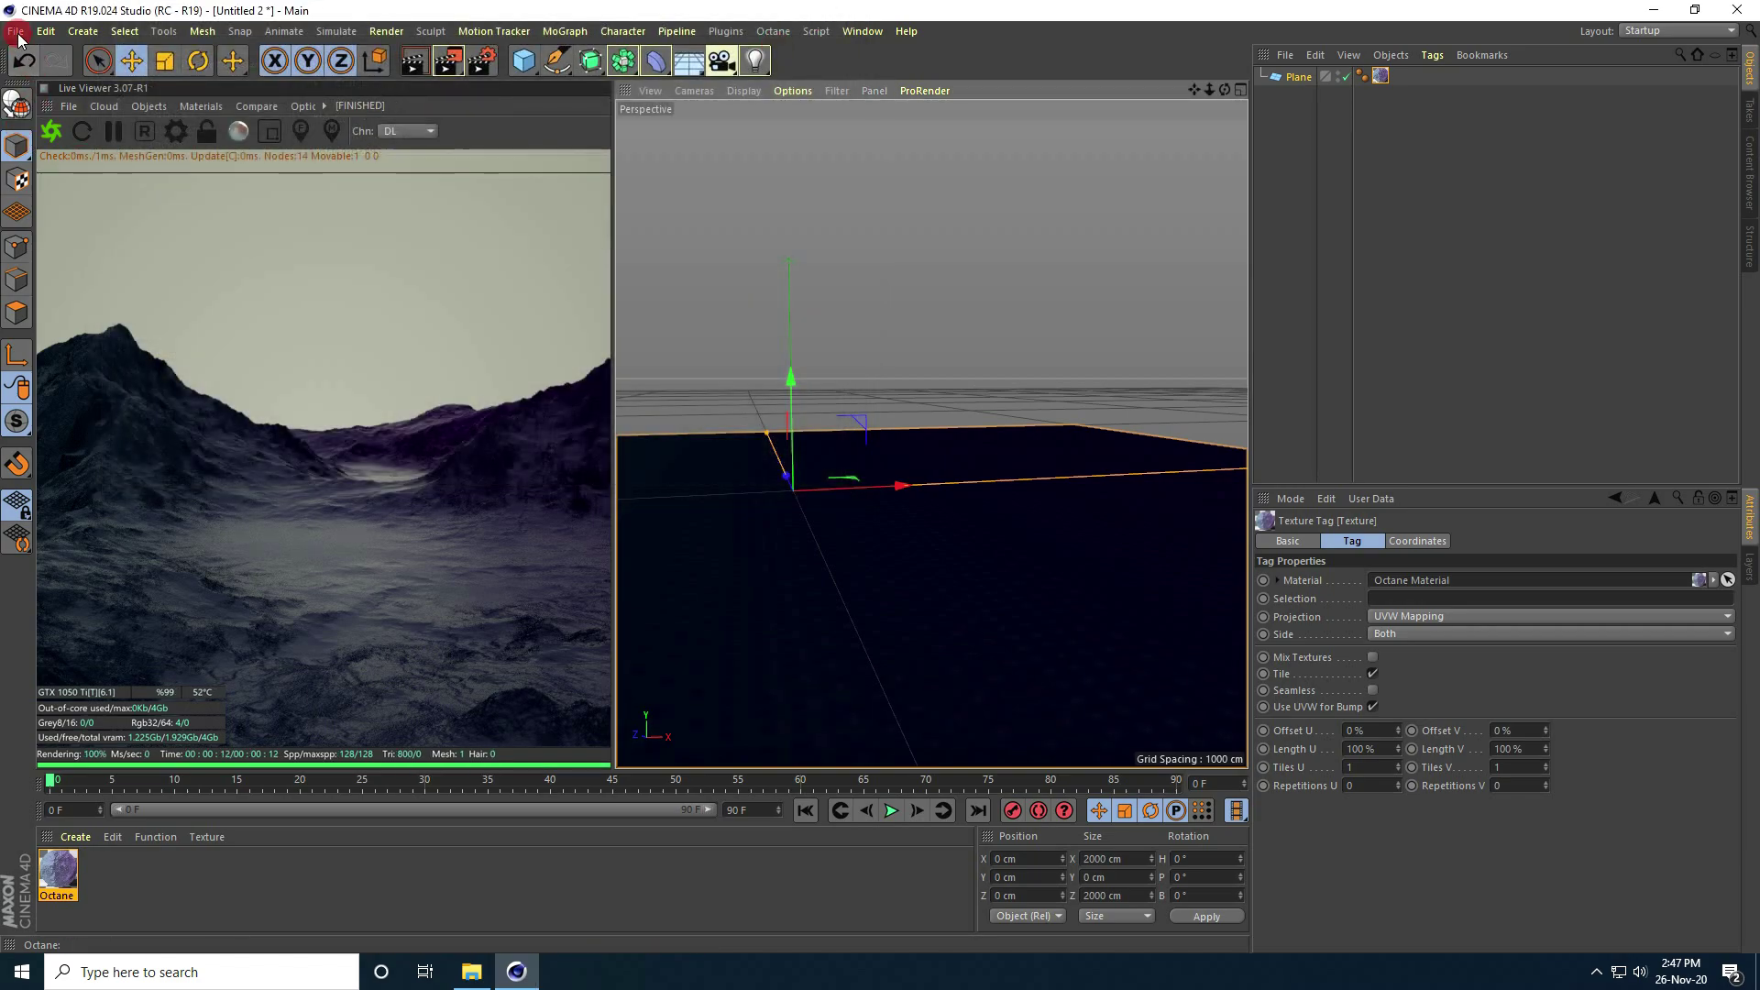
Save the project to the Desktop as Untitled 1 and restart the live render.
click(16, 31)
click(96, 154)
click(75, 178)
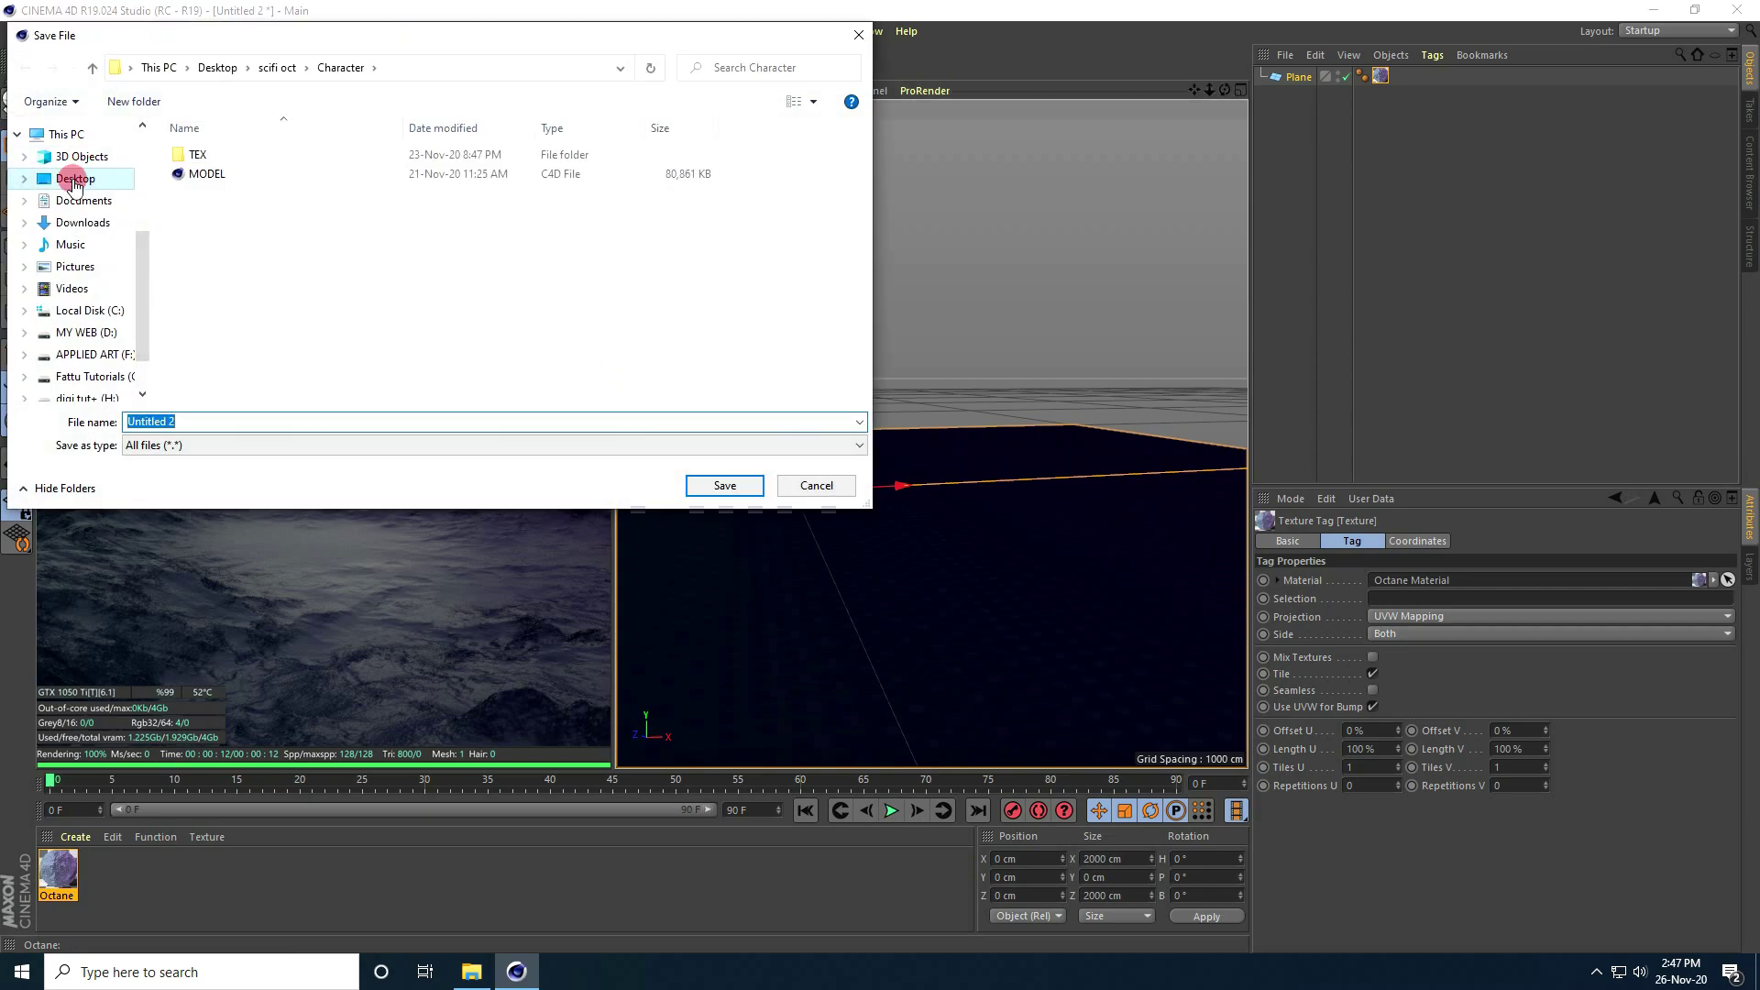
click(429, 419)
text(1)
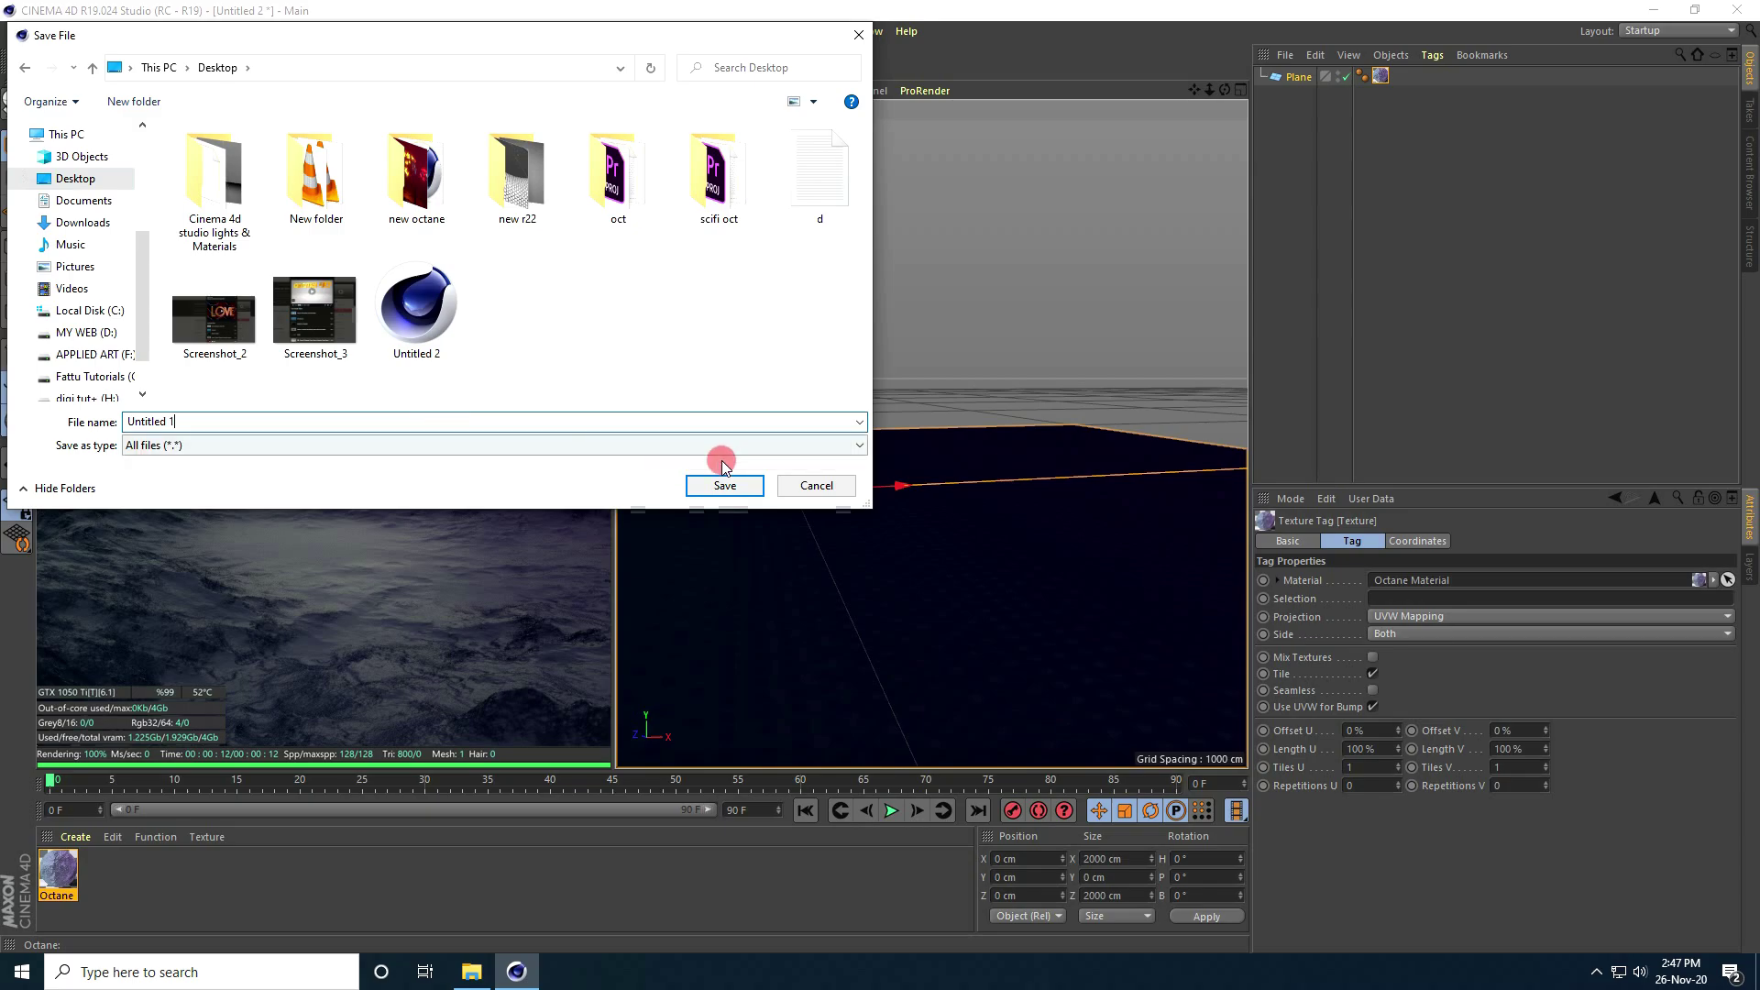
click(724, 485)
click(52, 134)
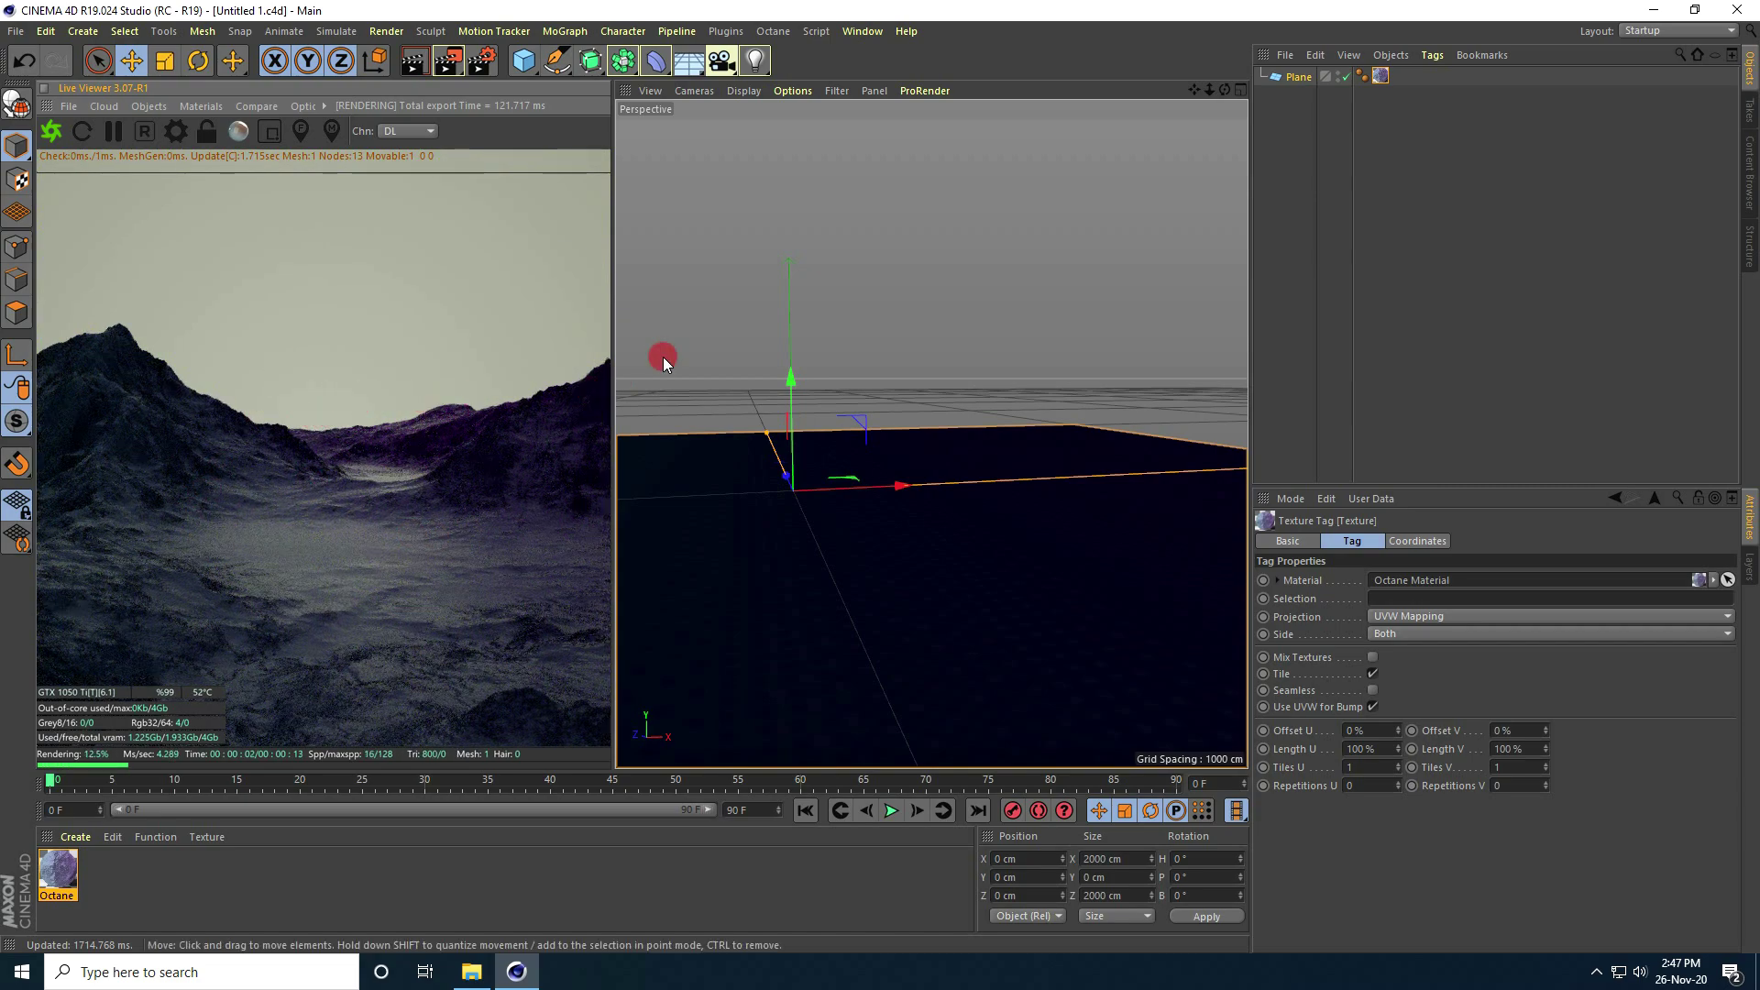
Add a sphere and move it above the valley to about X 293 cm, Y 245 cm.
click(530, 67)
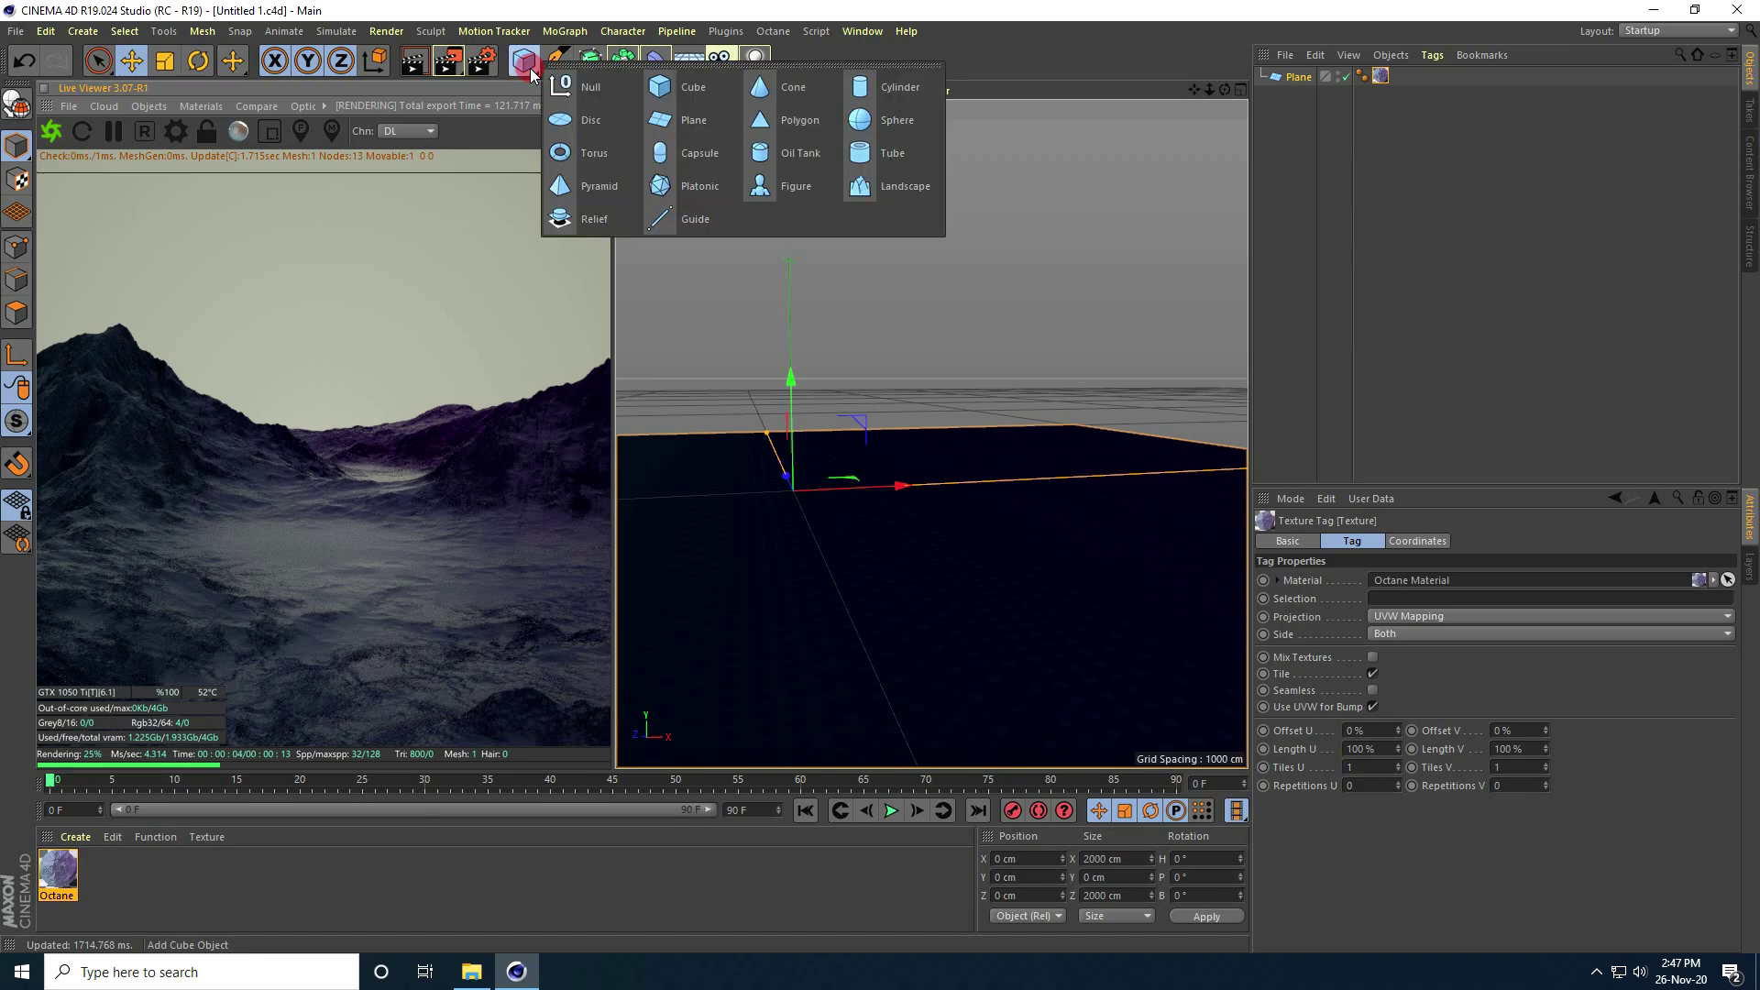
click(871, 120)
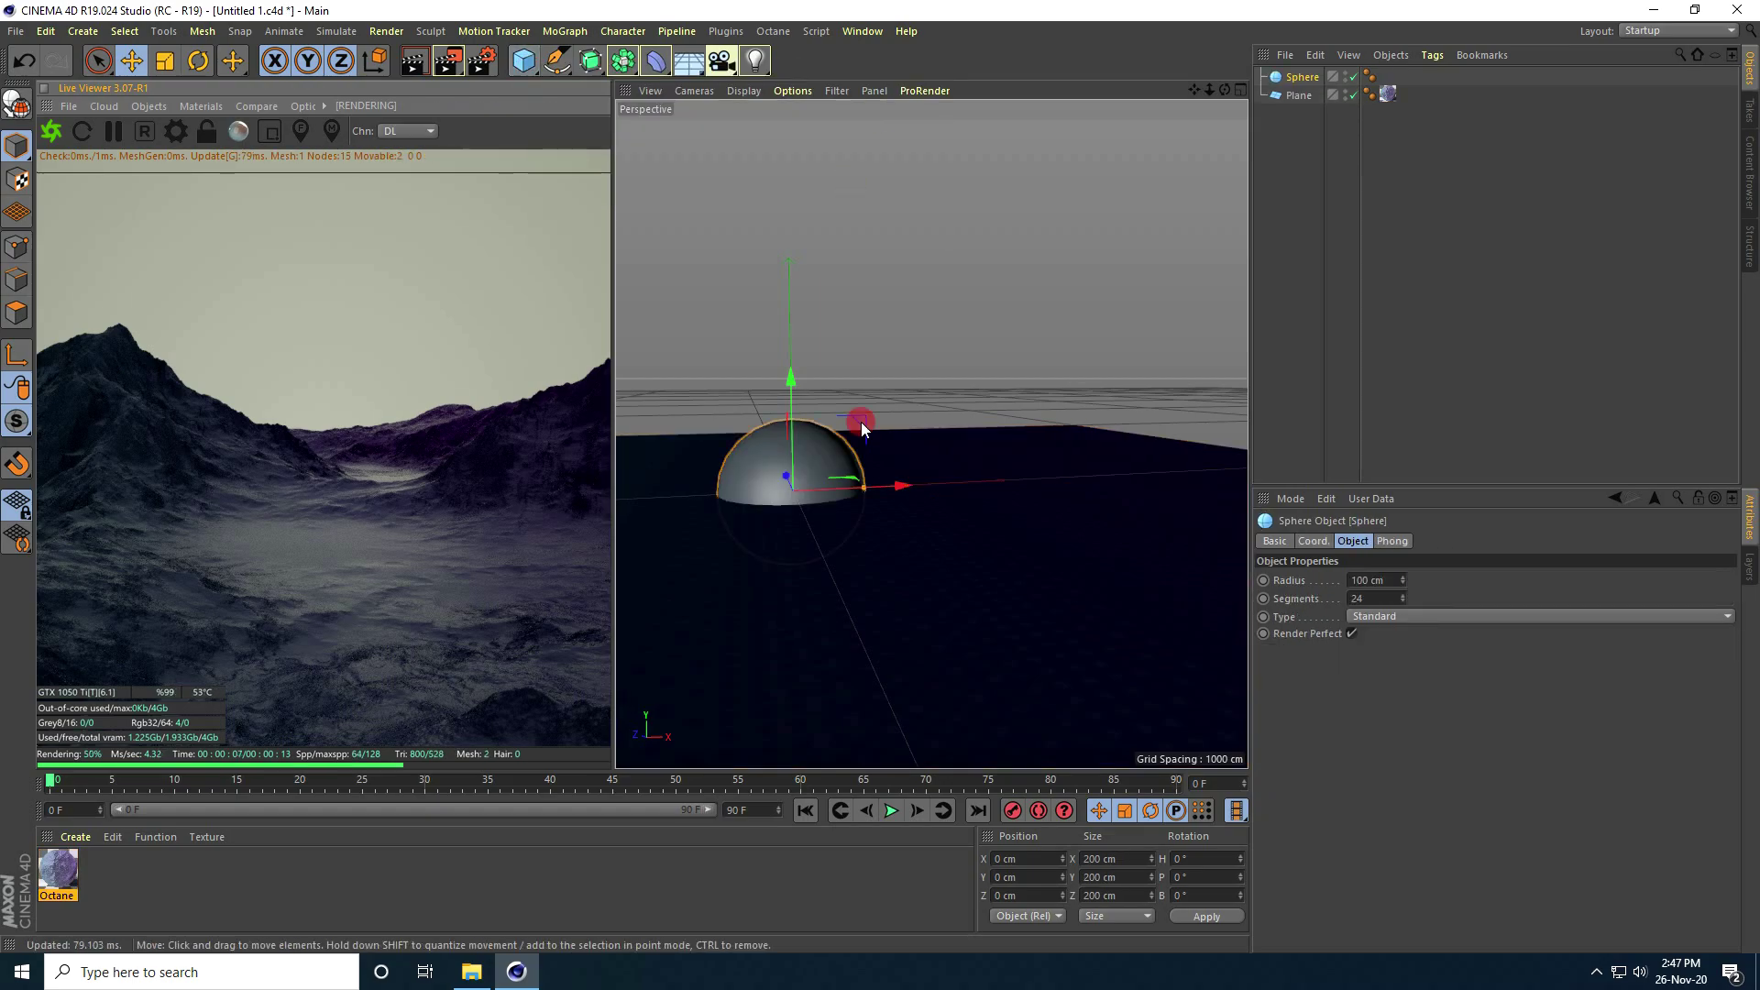
drag(794, 383, 785, 196)
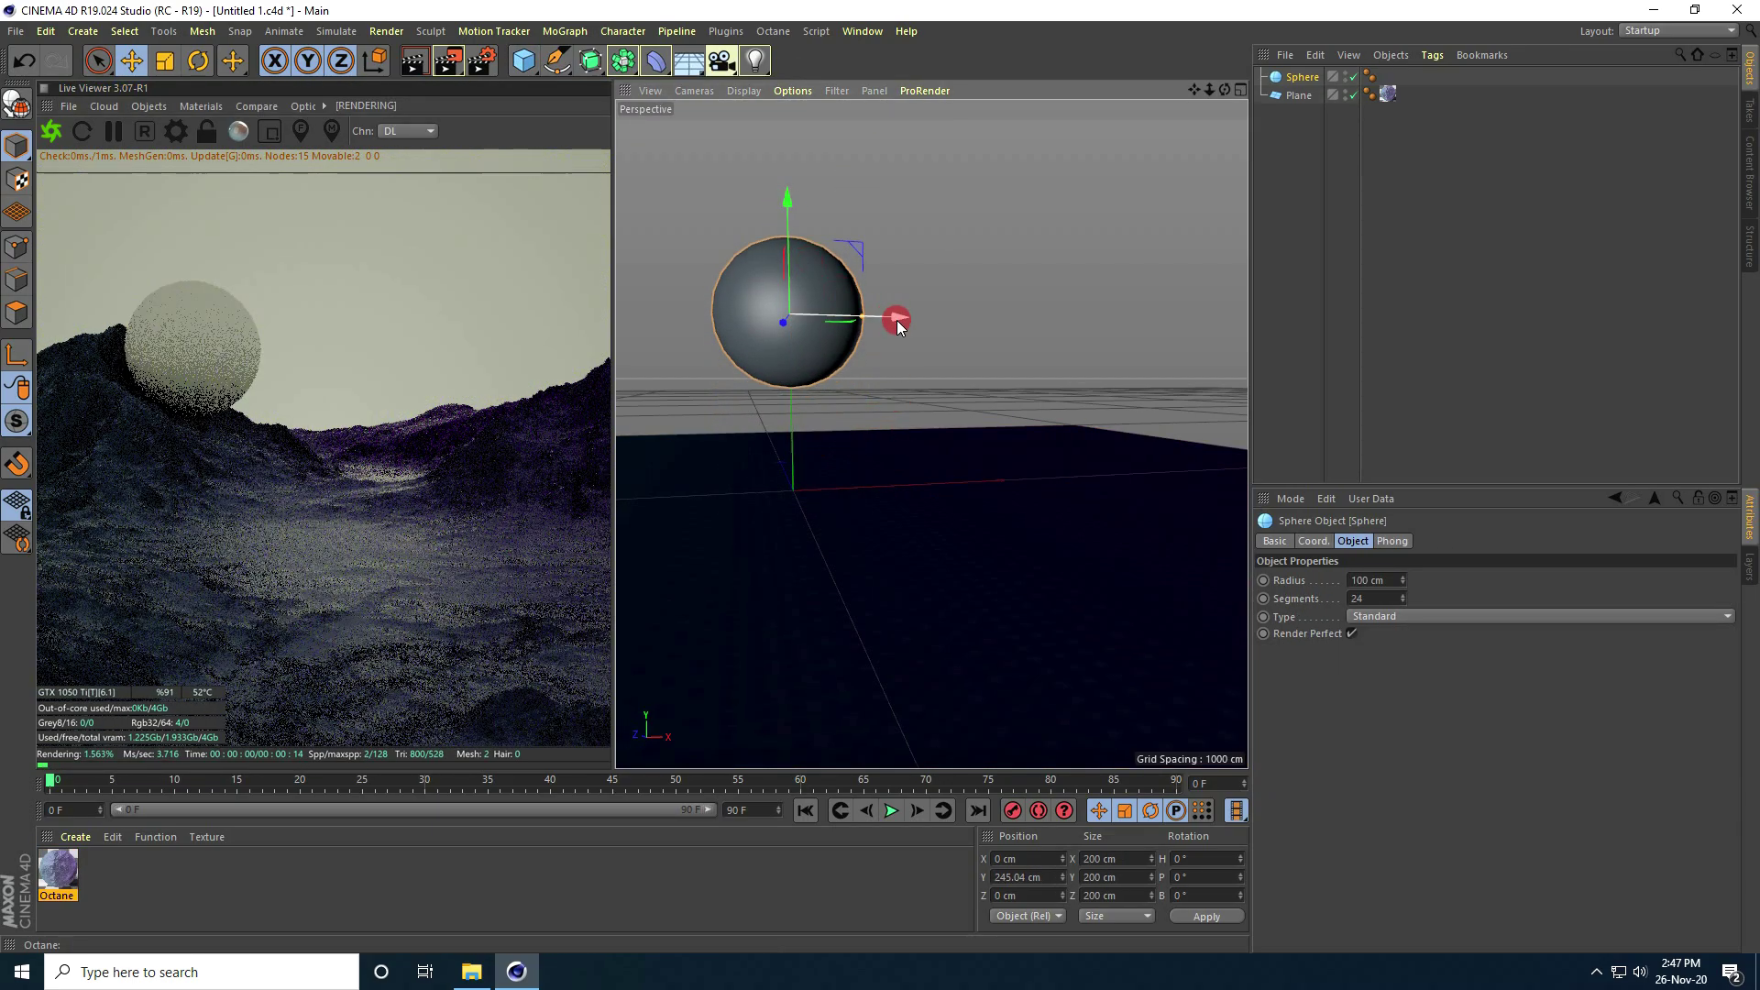
drag(896, 320, 1087, 289)
Set the sphere's radius to 50 cm and its segments to 50.
click(1391, 579)
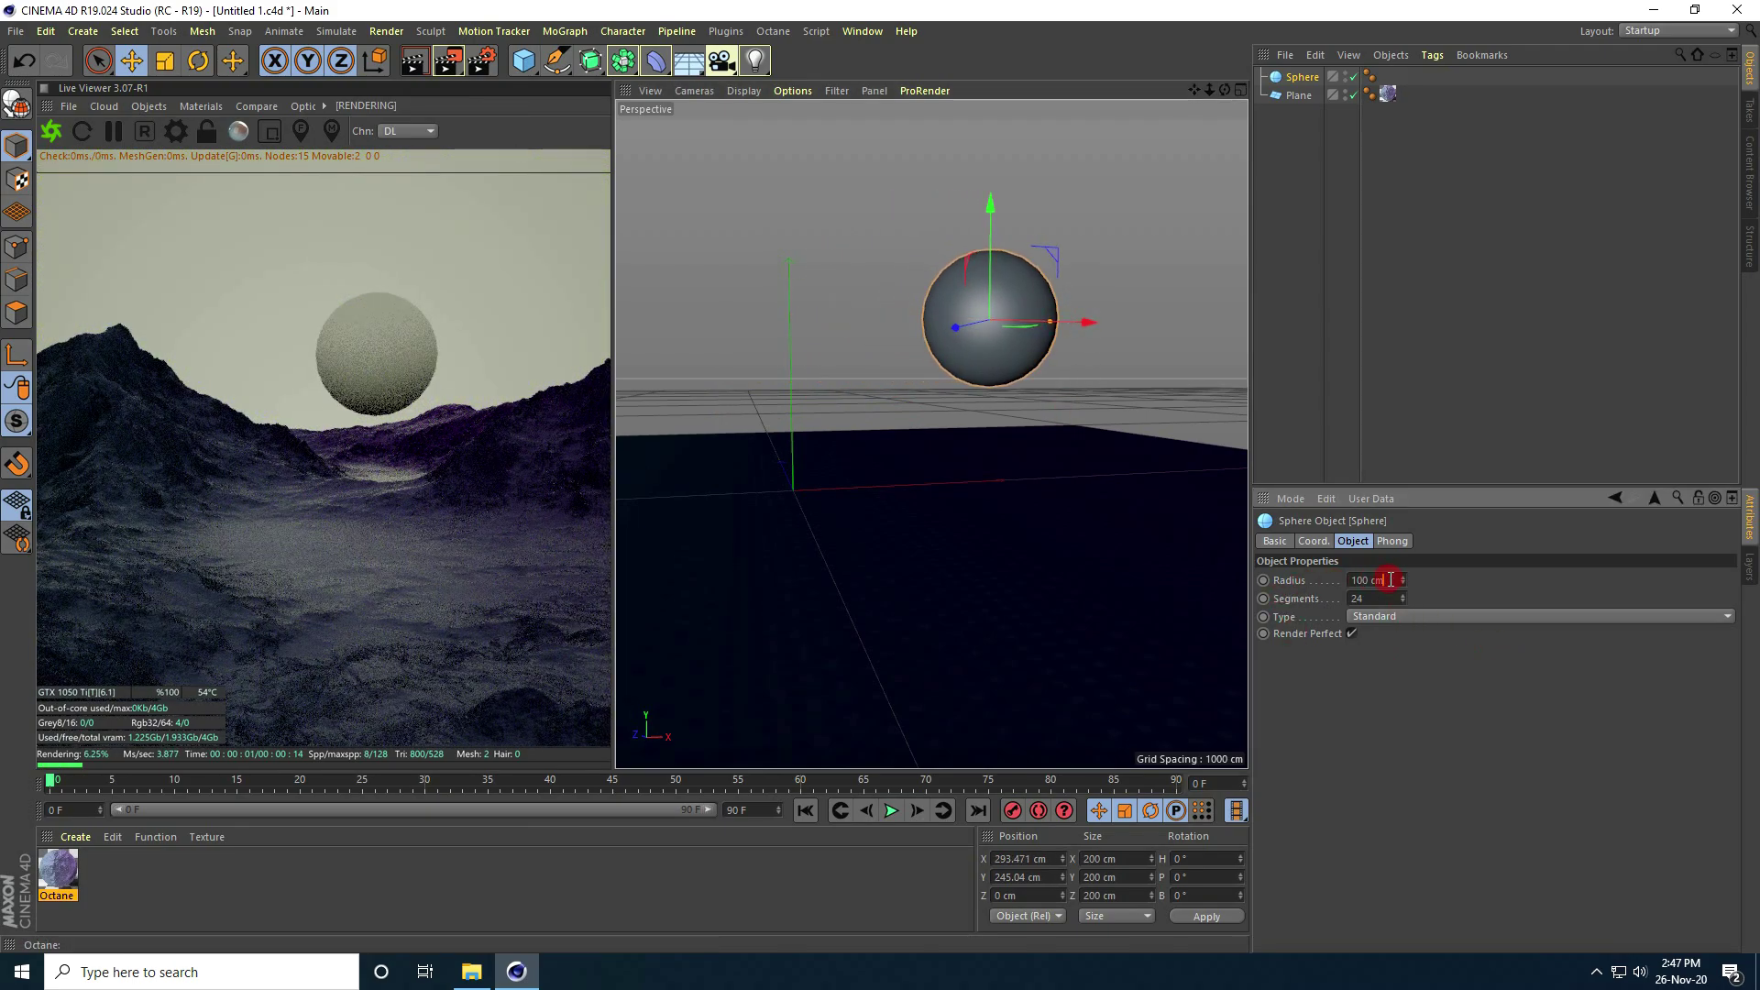
click(1375, 598)
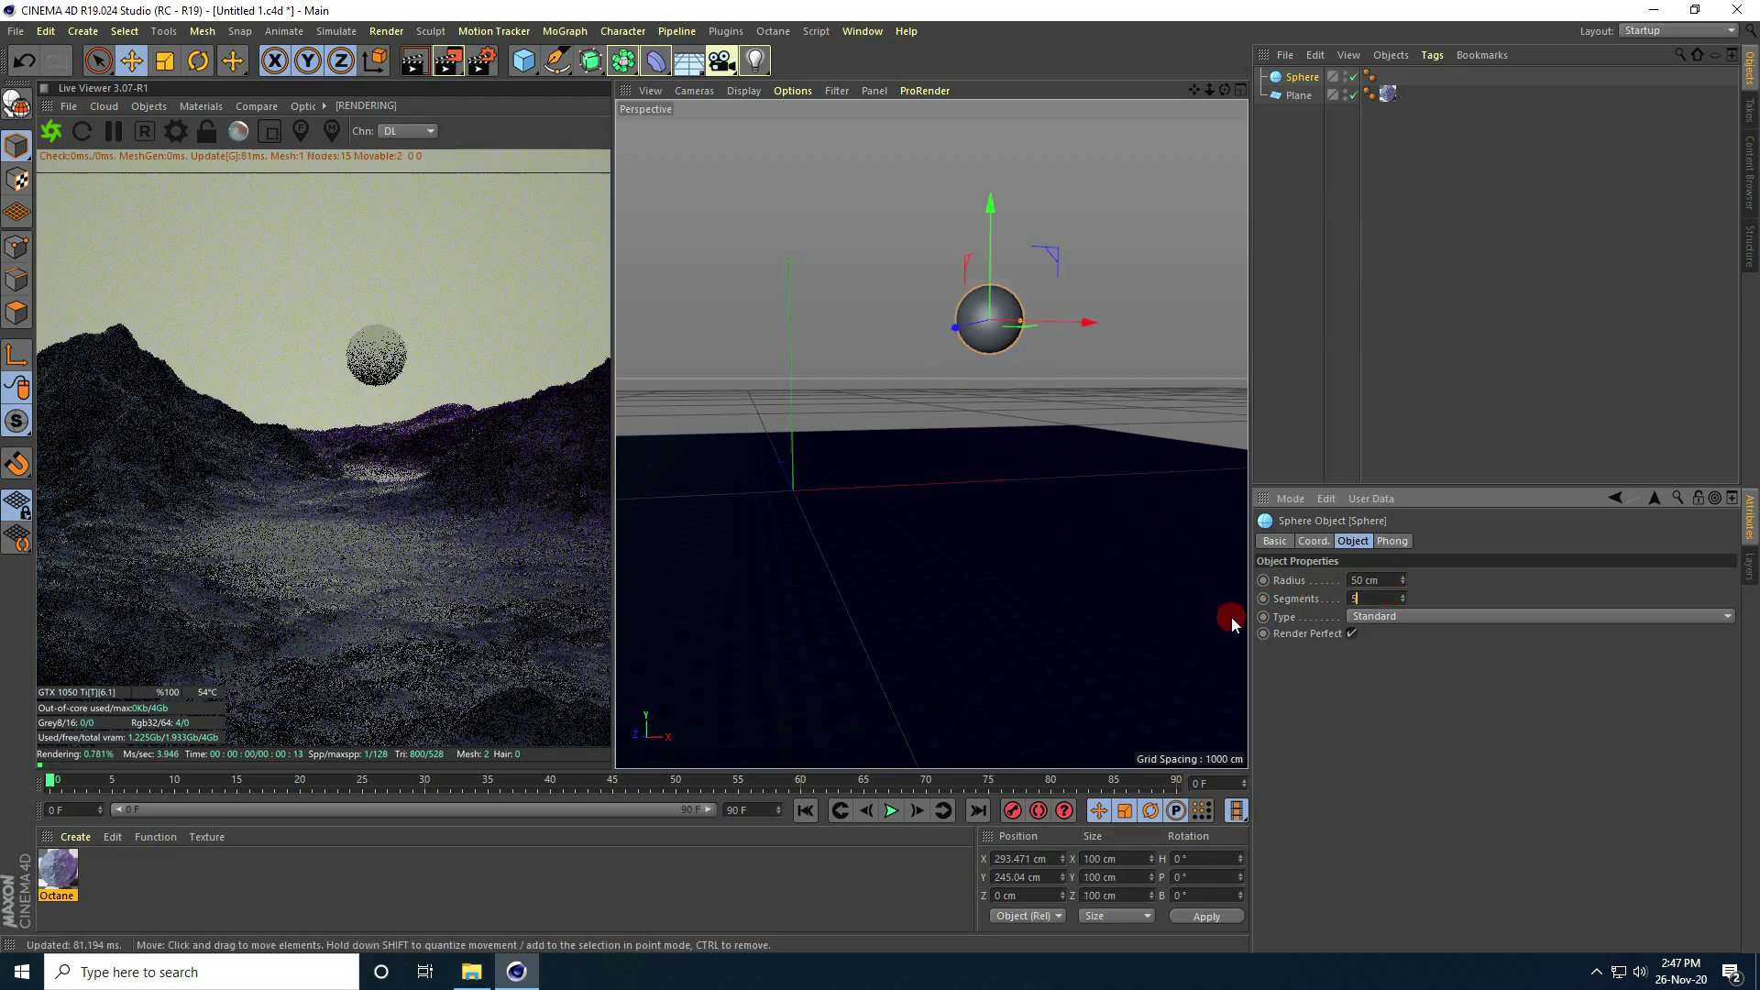
text(50)
key(Return)
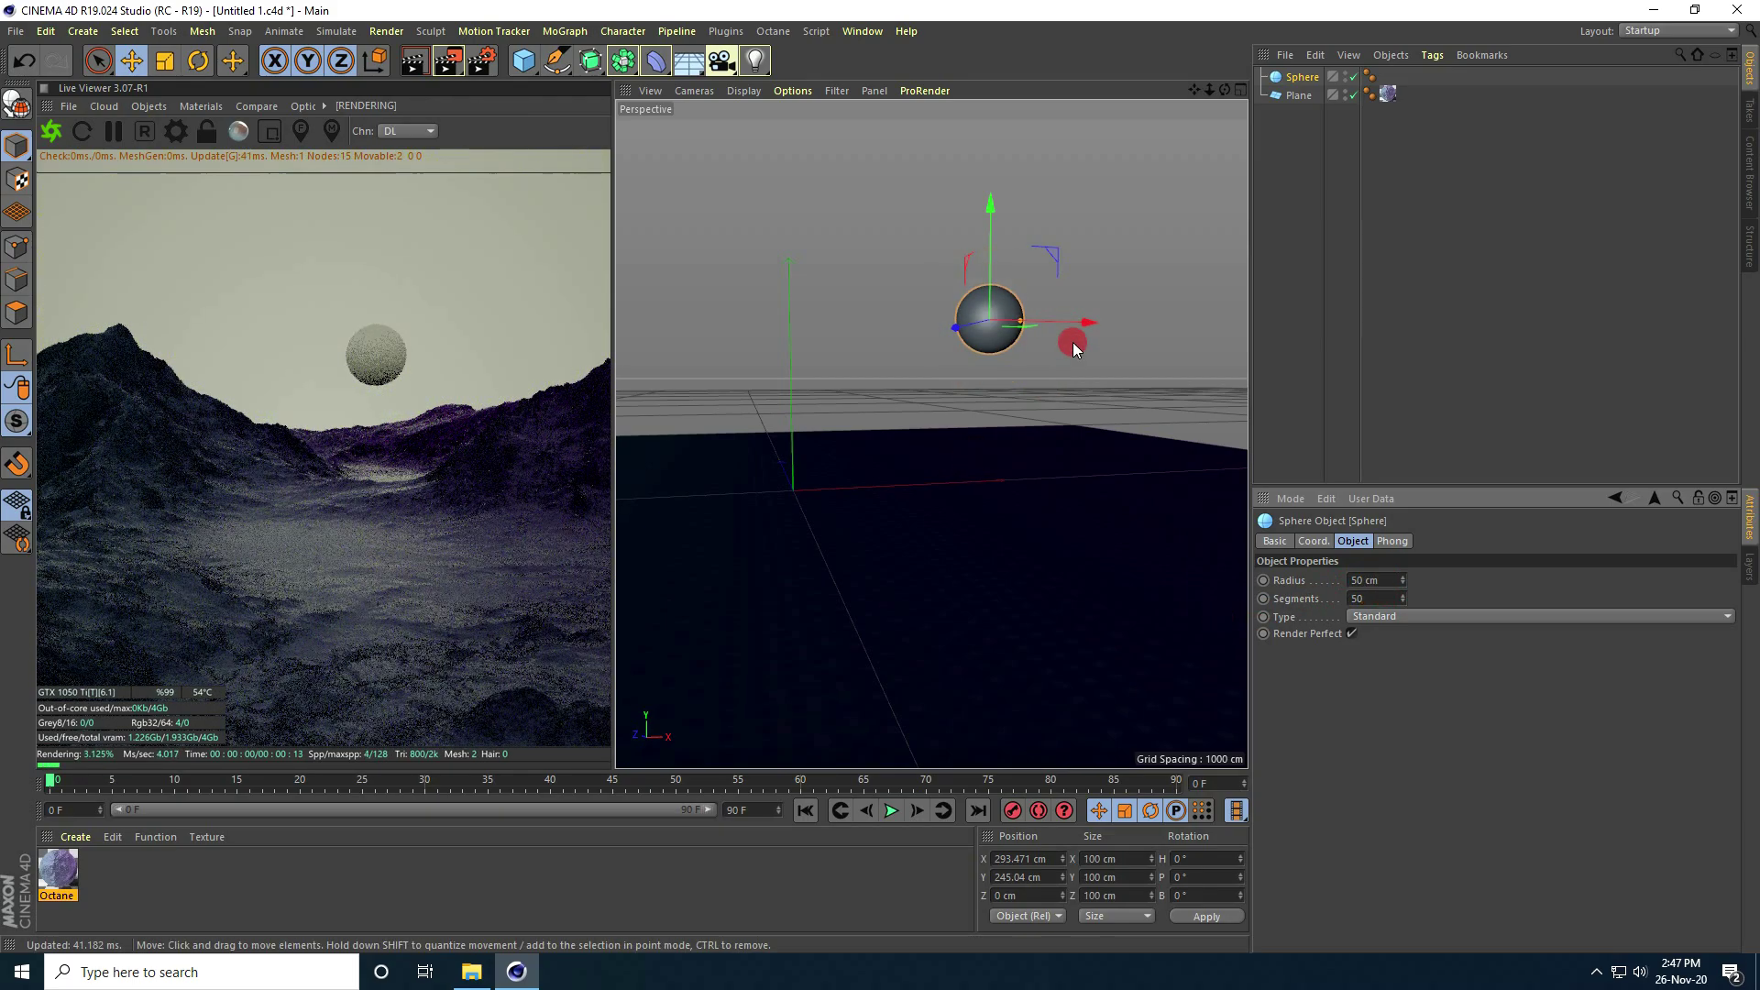
Move the sphere toward the camera and sideways to about X 137 cm, Z -308 cm.
drag(1072, 343, 938, 320)
drag(1060, 316, 1047, 316)
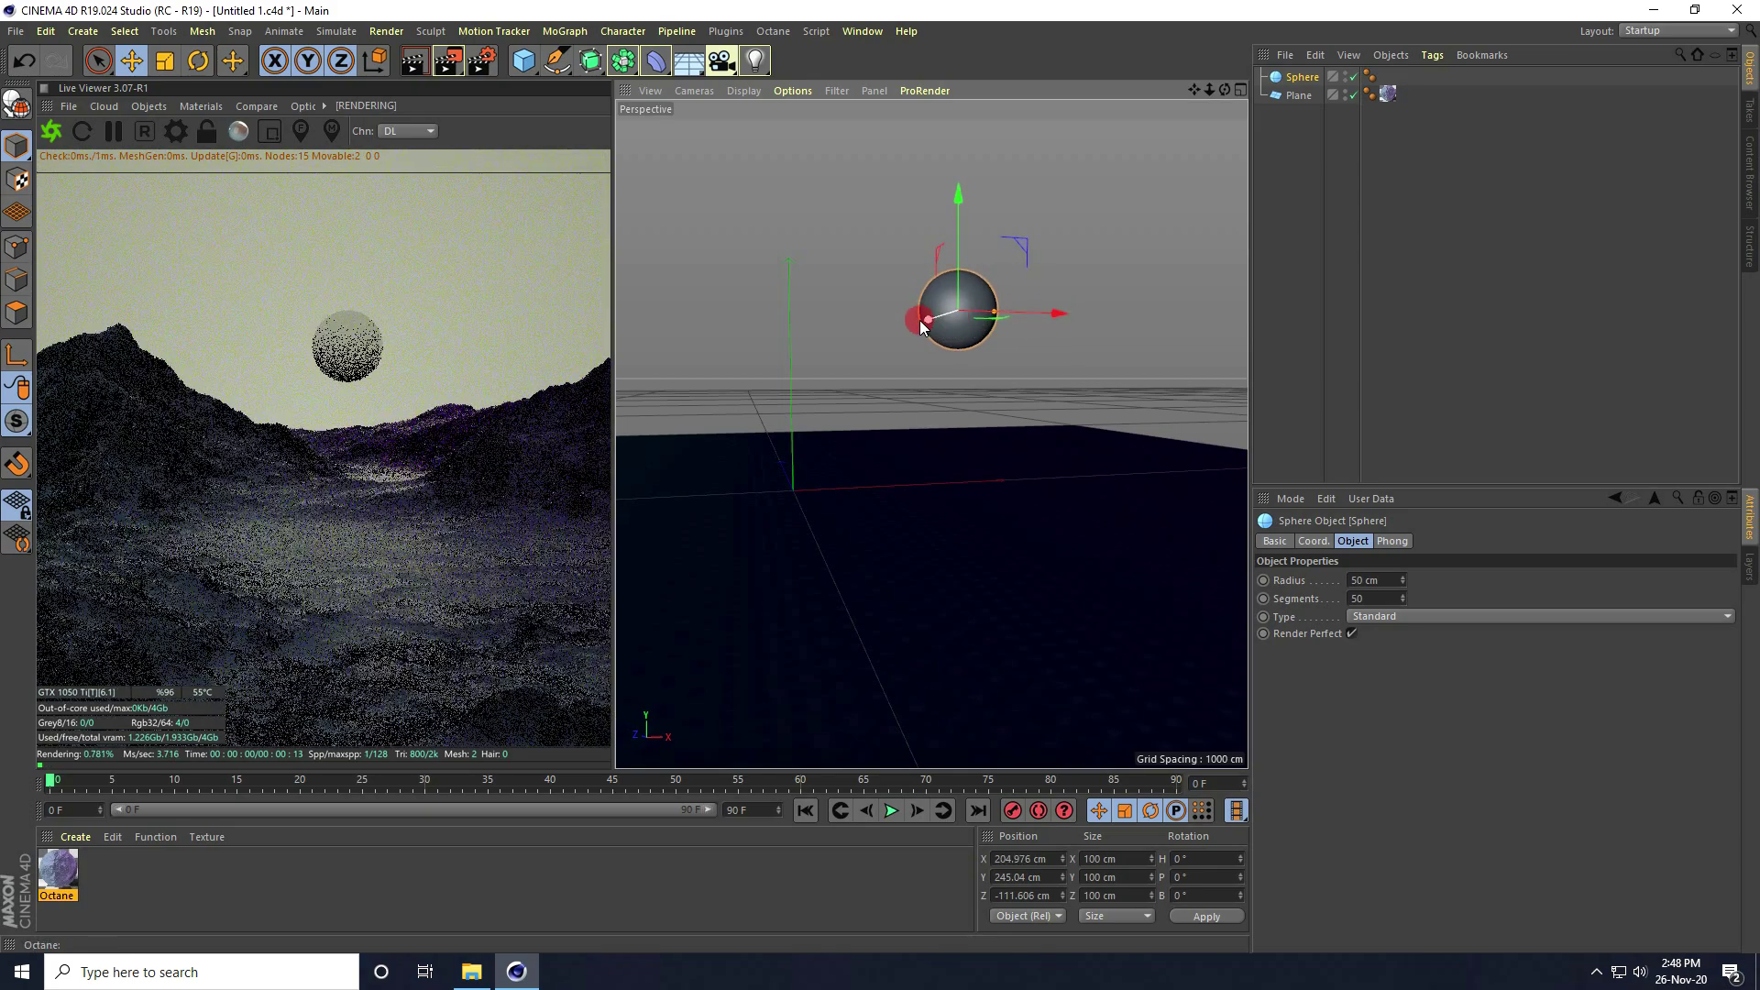
drag(924, 321, 980, 301)
drag(1125, 295, 1060, 305)
Add a cube sized 20 cm in X, Y and Z, and enable its fillet.
click(525, 59)
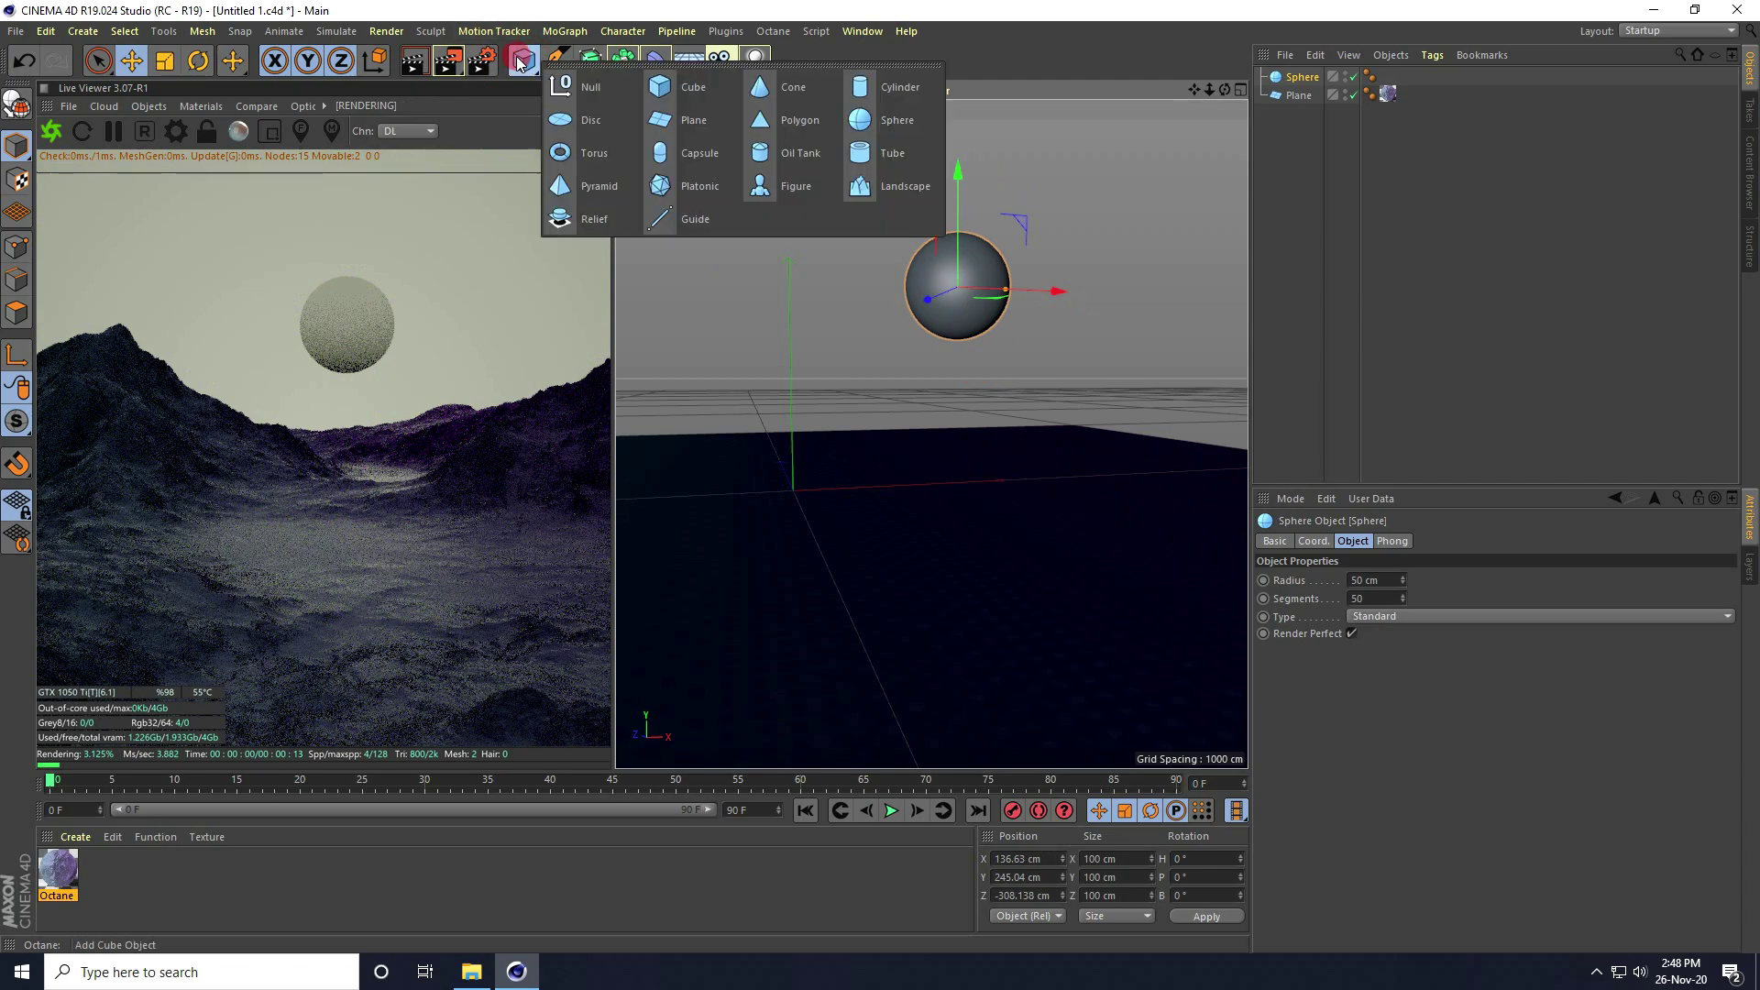
click(684, 91)
click(1345, 579)
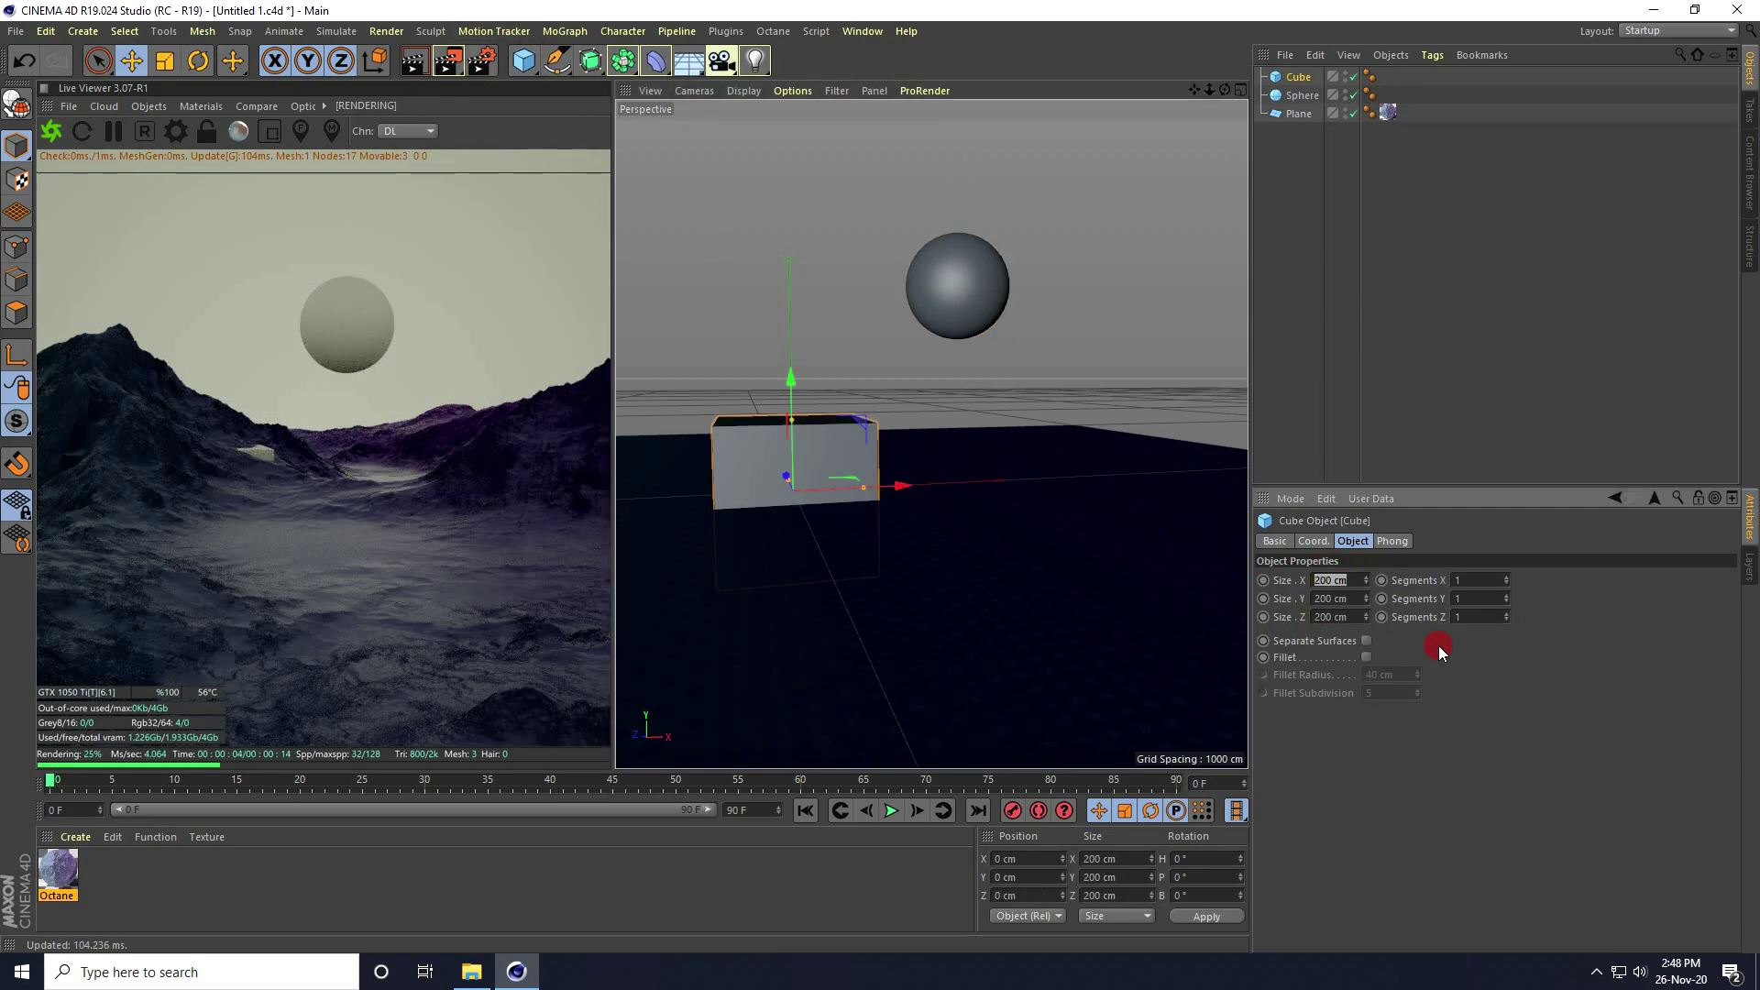
text(20)
drag(1356, 599, 1235, 608)
text(20)
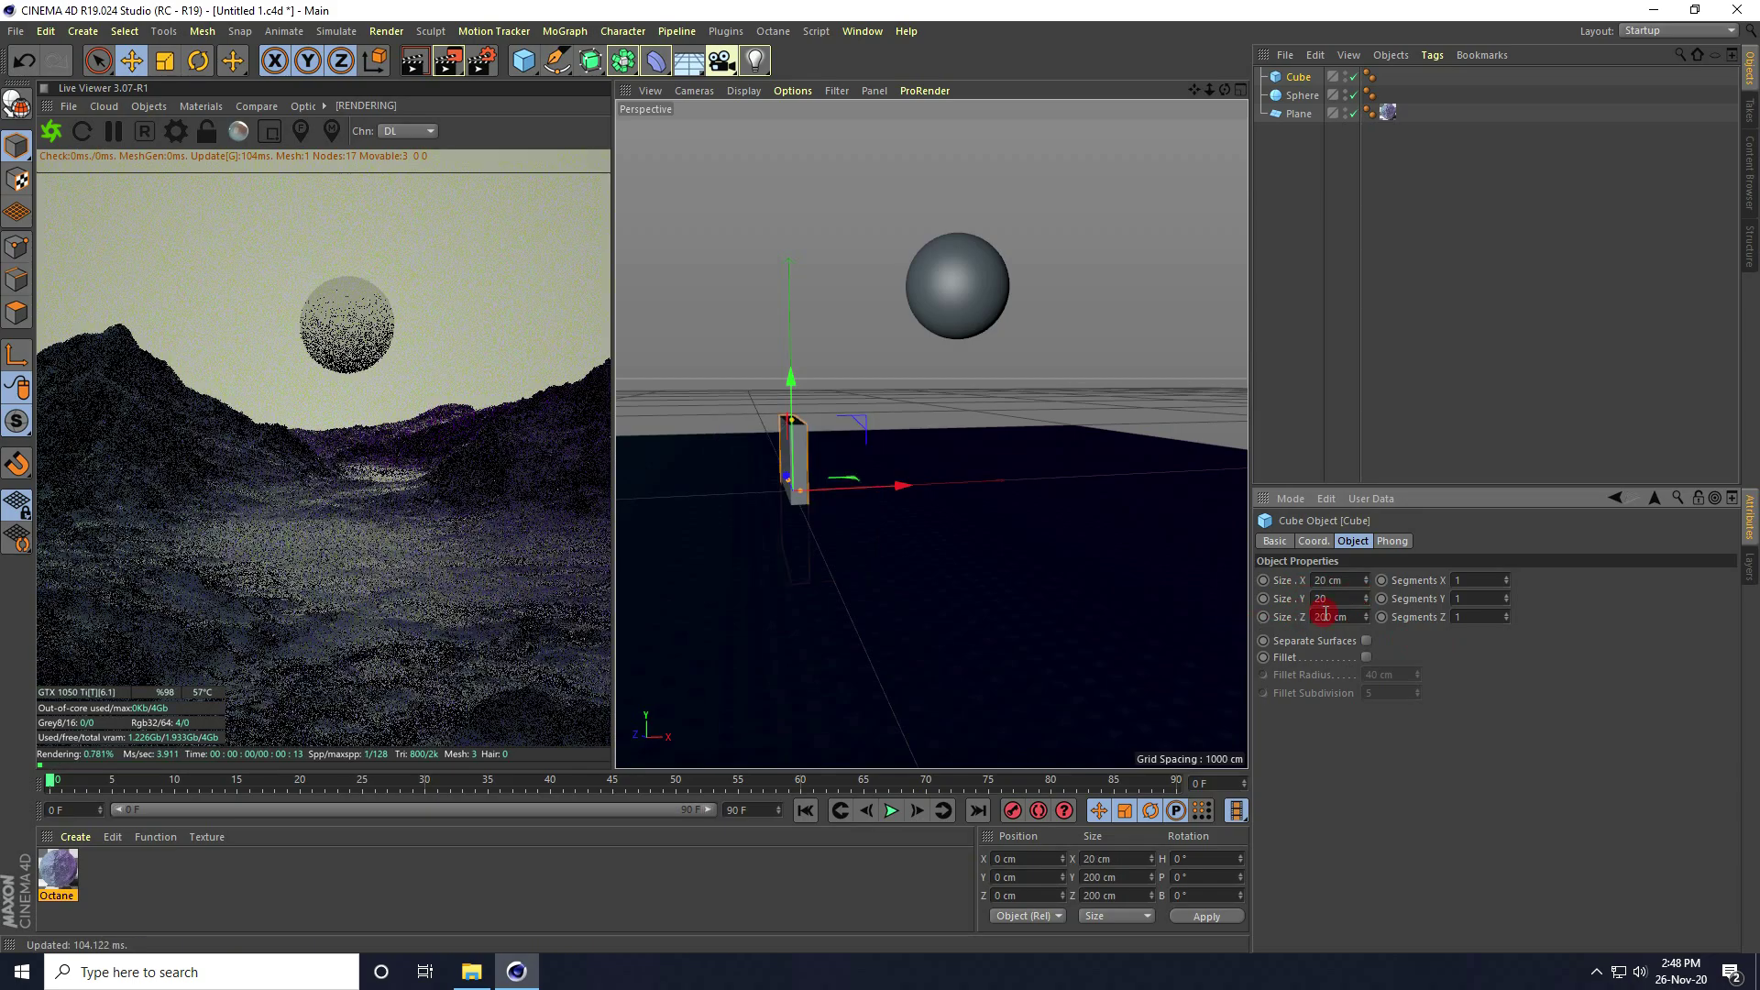
drag(1358, 620, 1237, 632)
text(20)
key(Return)
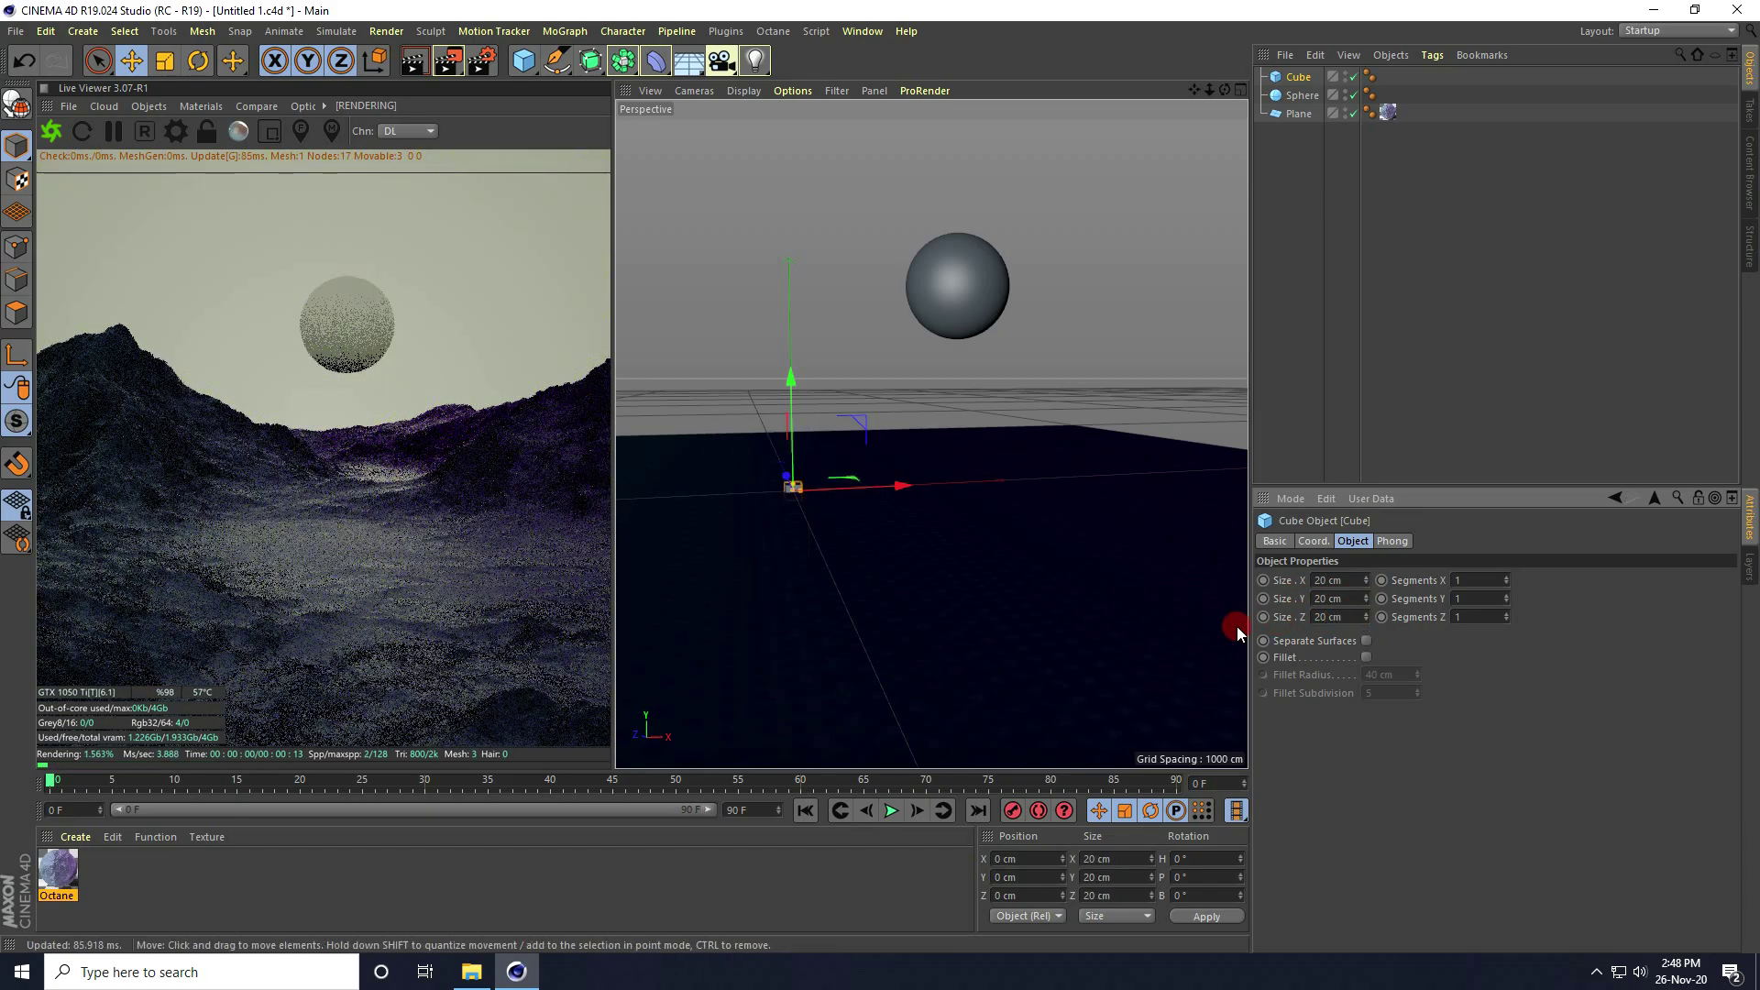
click(1366, 658)
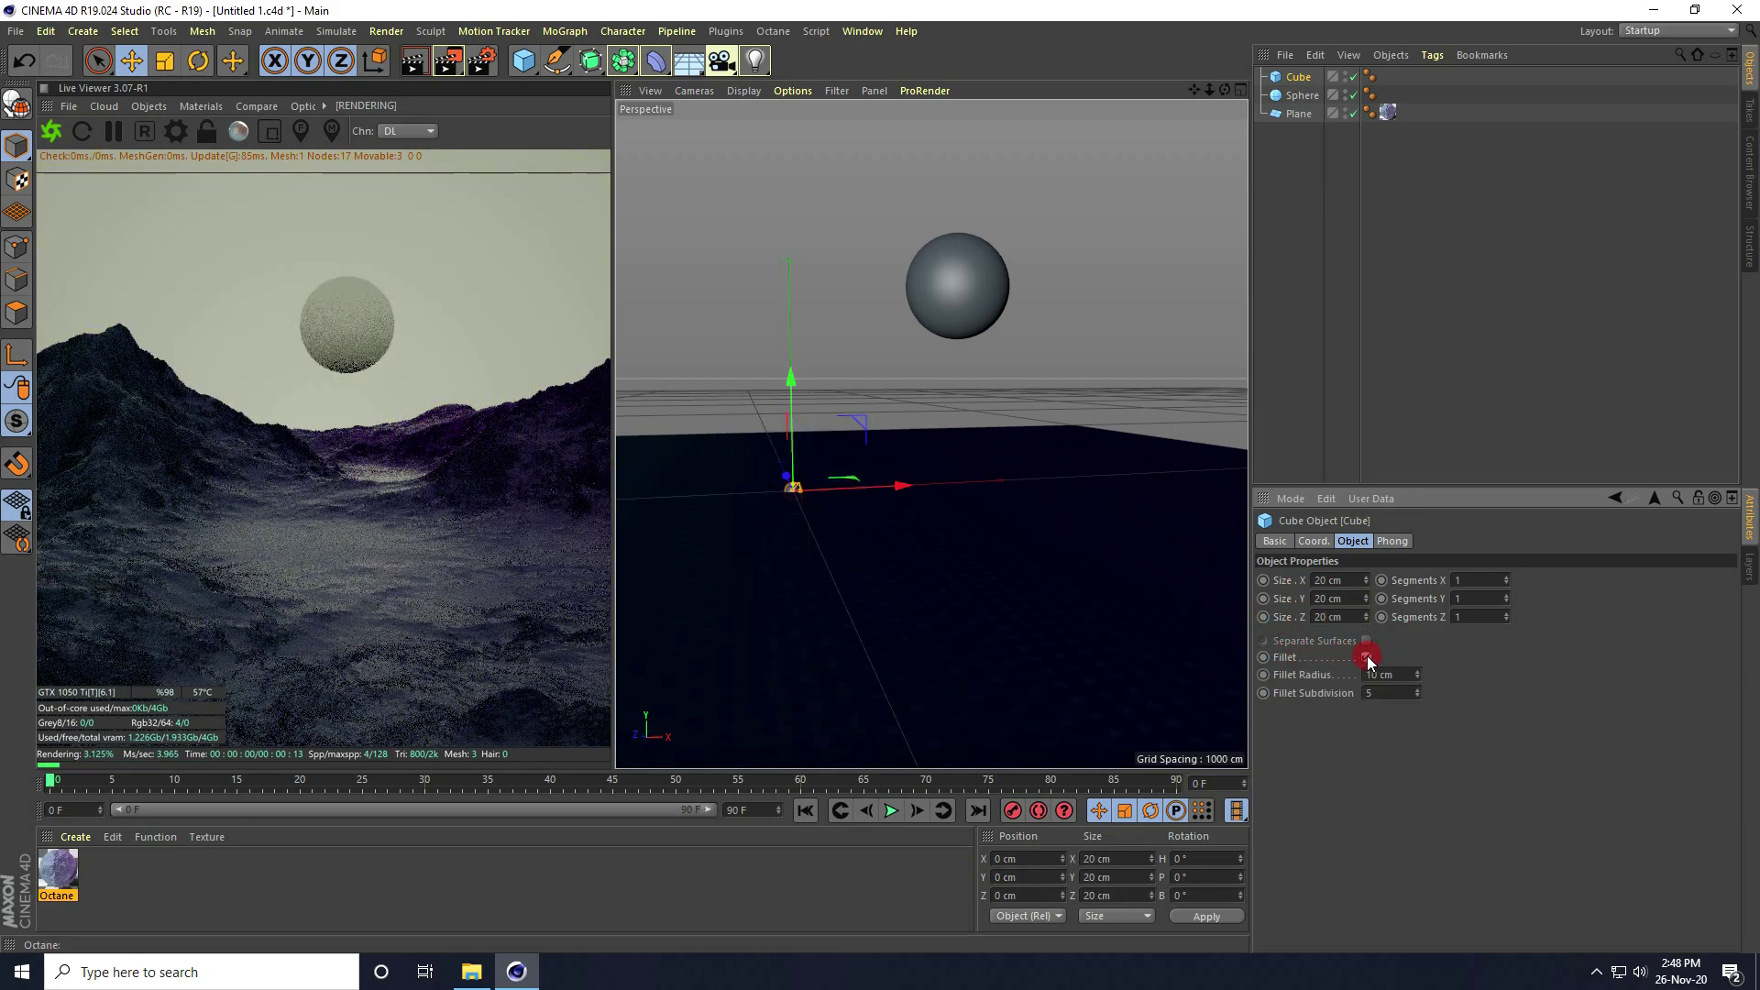
Add an Octane camera at the current view and leave the viewport free to move independently of it.
click(148, 105)
click(174, 134)
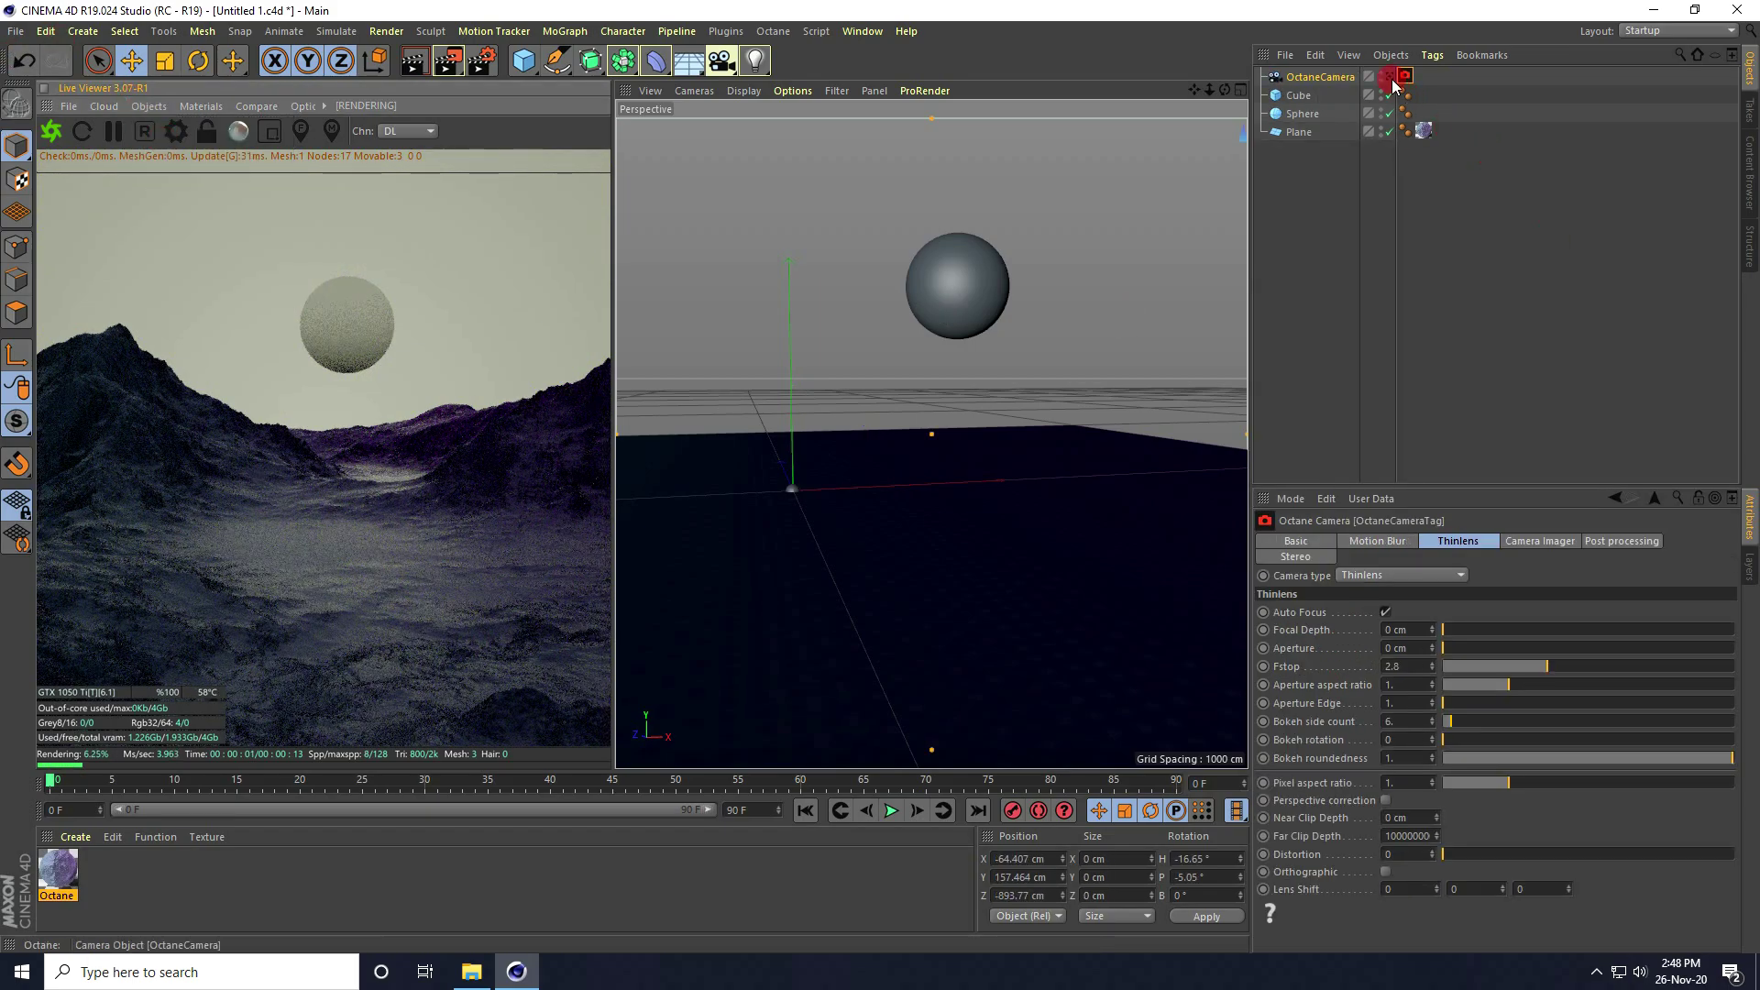
click(1391, 80)
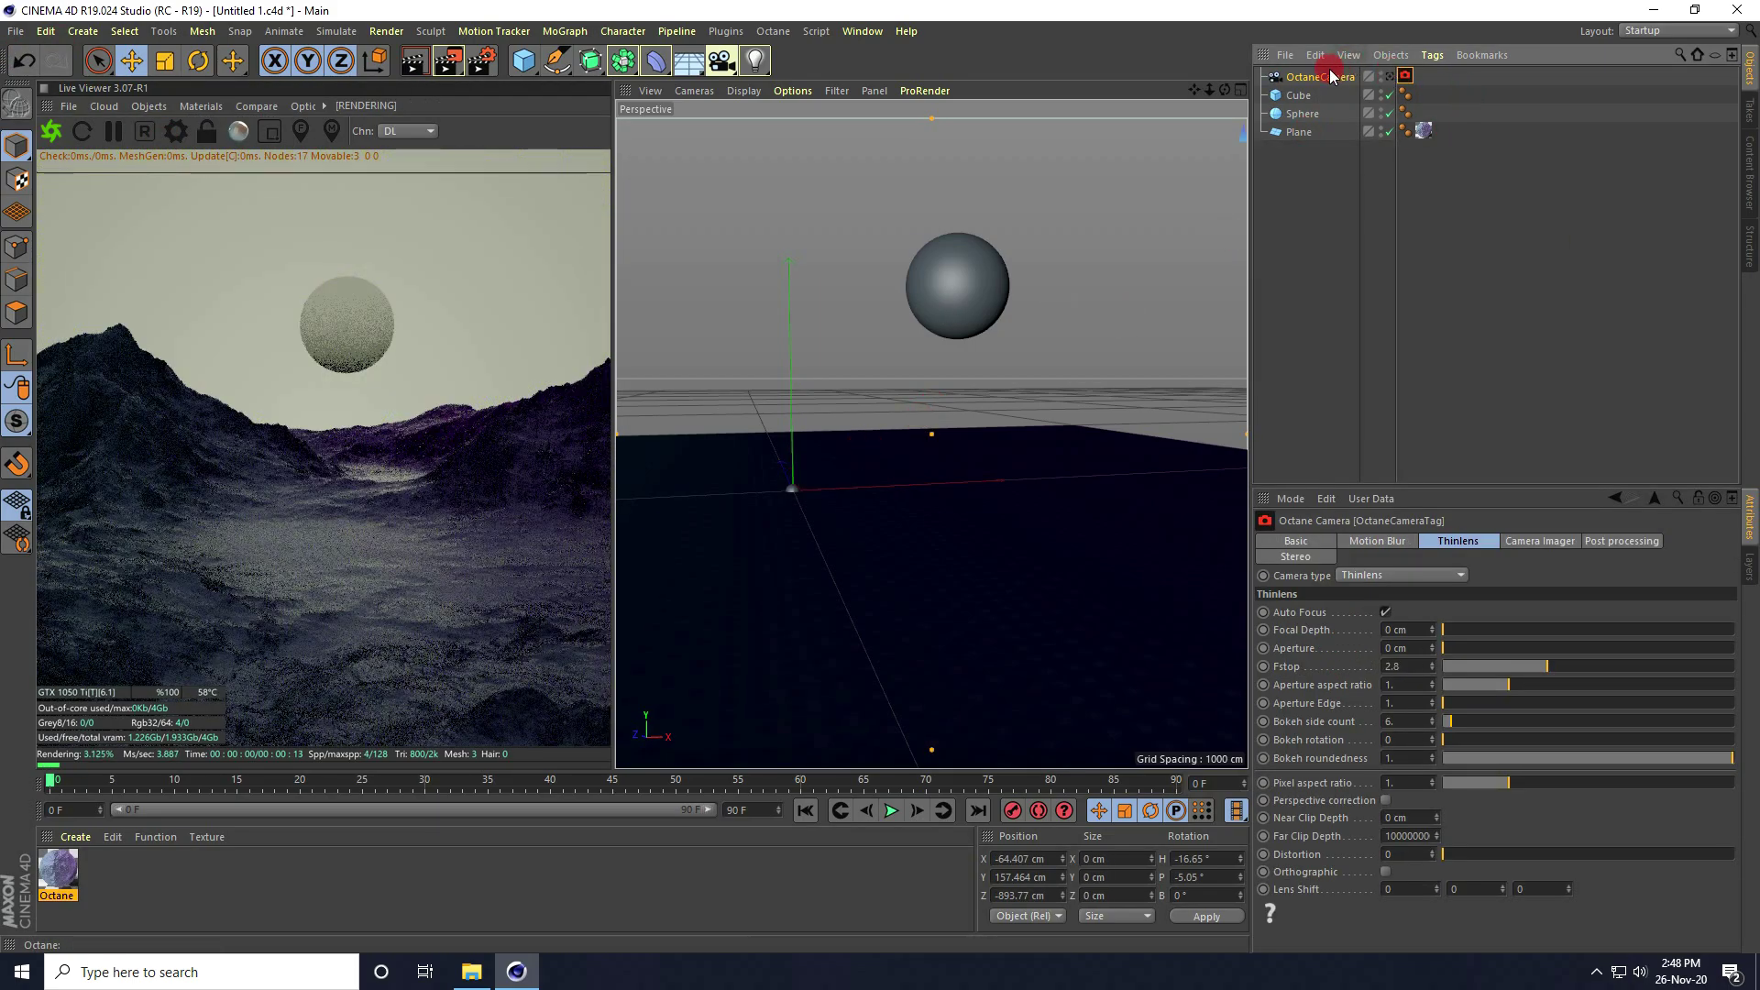
Set the cube's fillet radius to 0.5 cm.
scroll(797, 475, up, 6)
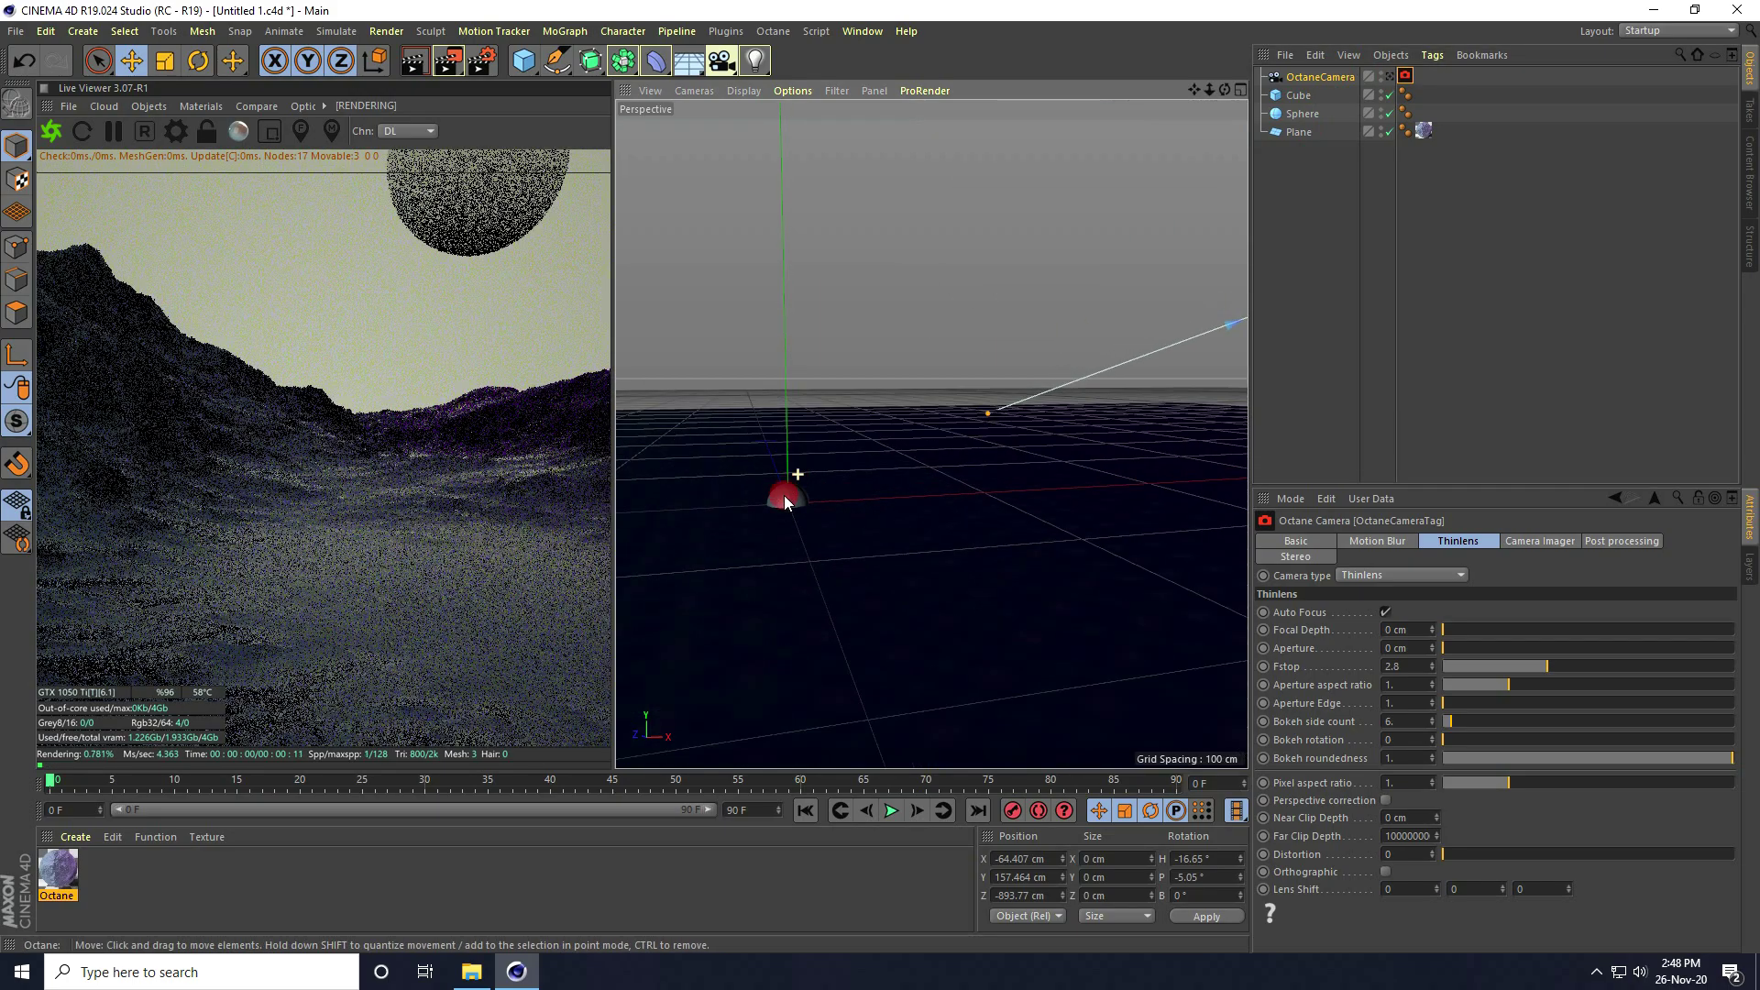
click(784, 499)
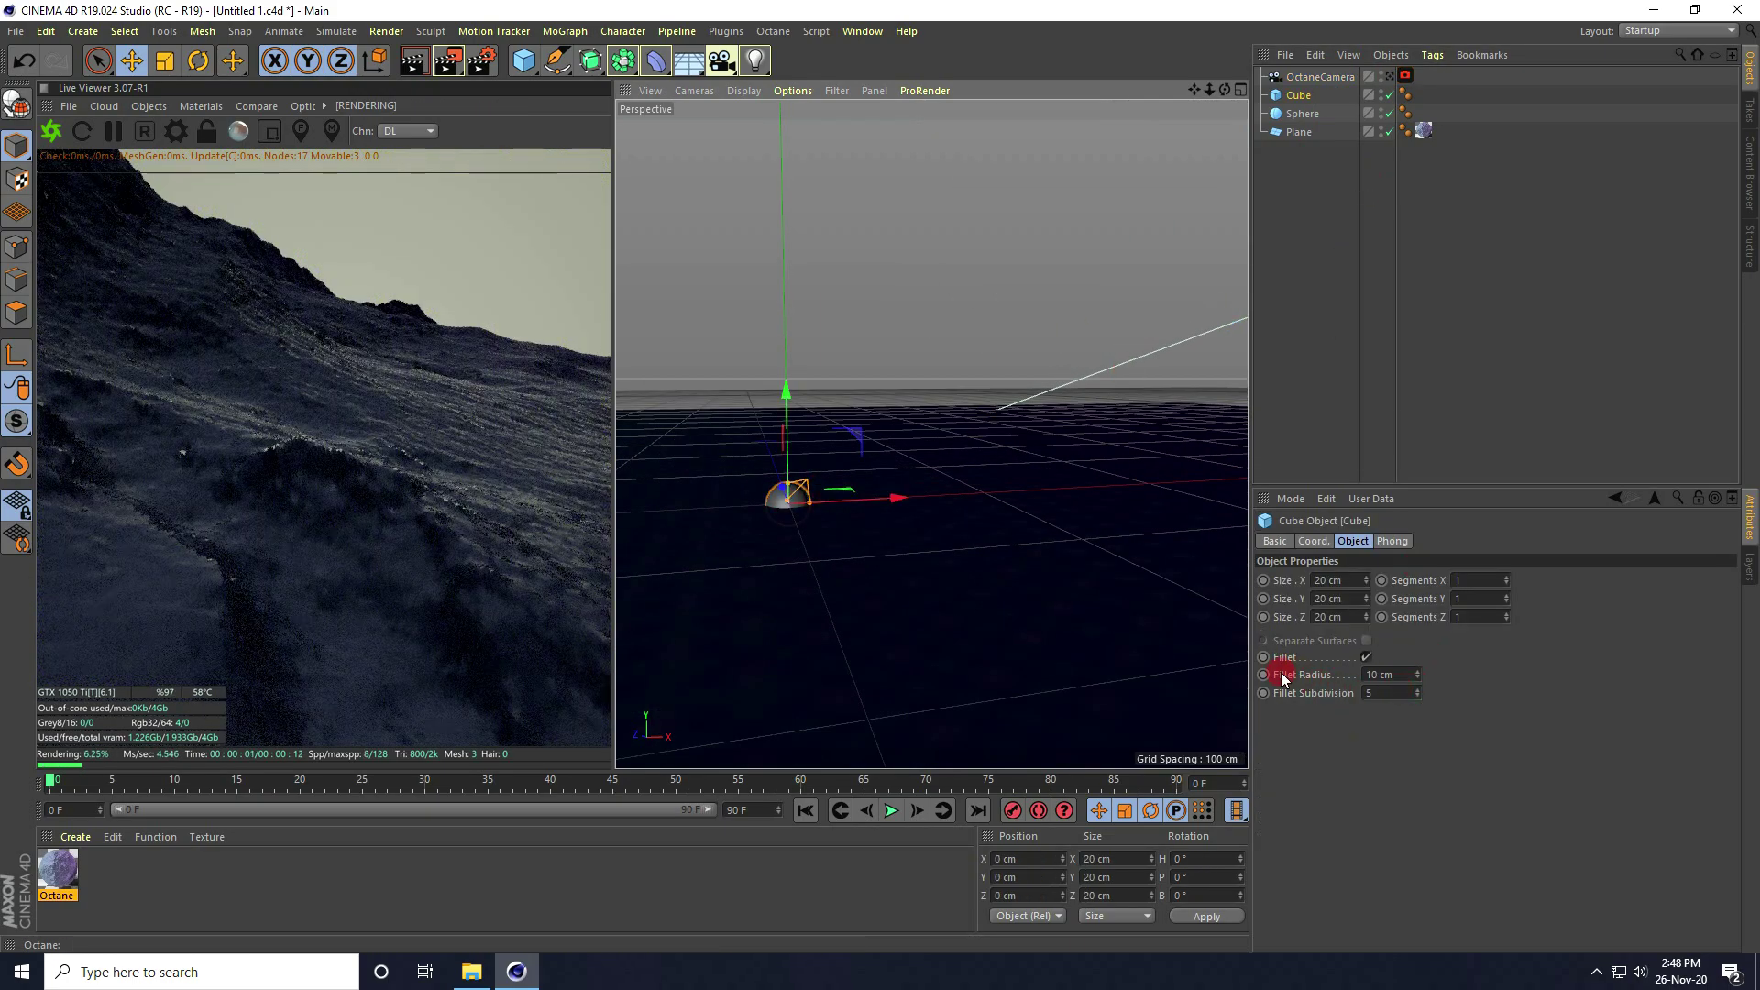
drag(1401, 682, 1291, 676)
text(0)
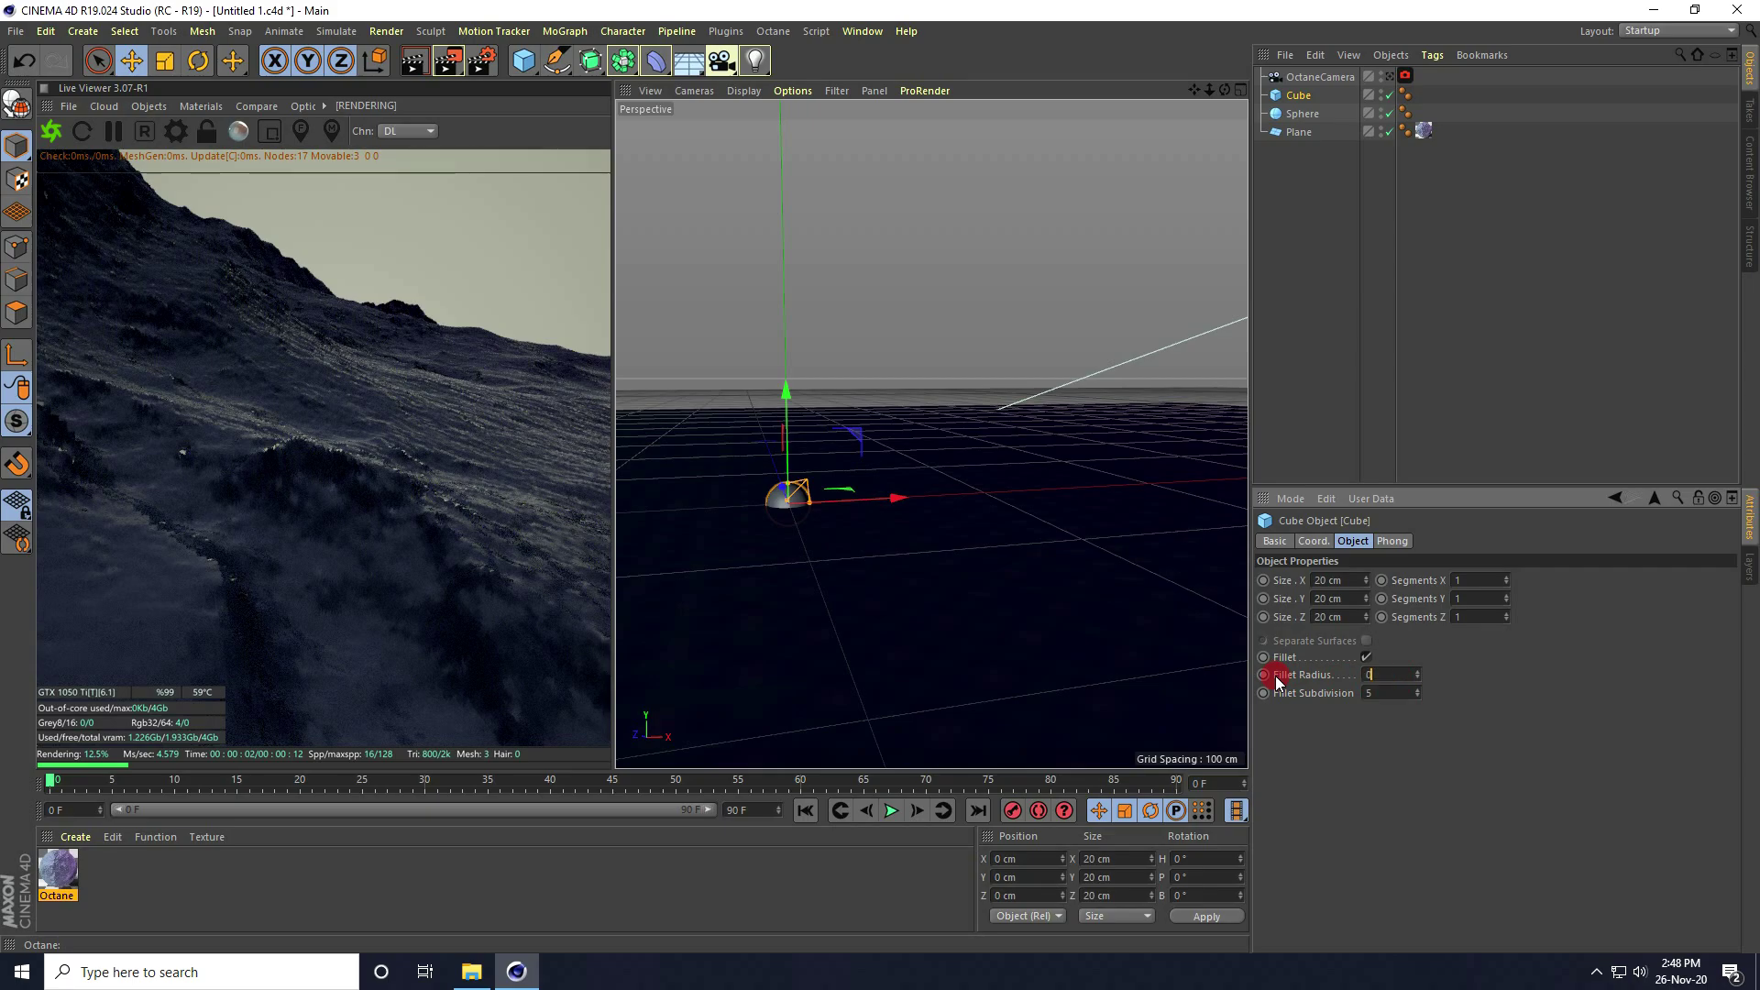
text(.5)
key(Return)
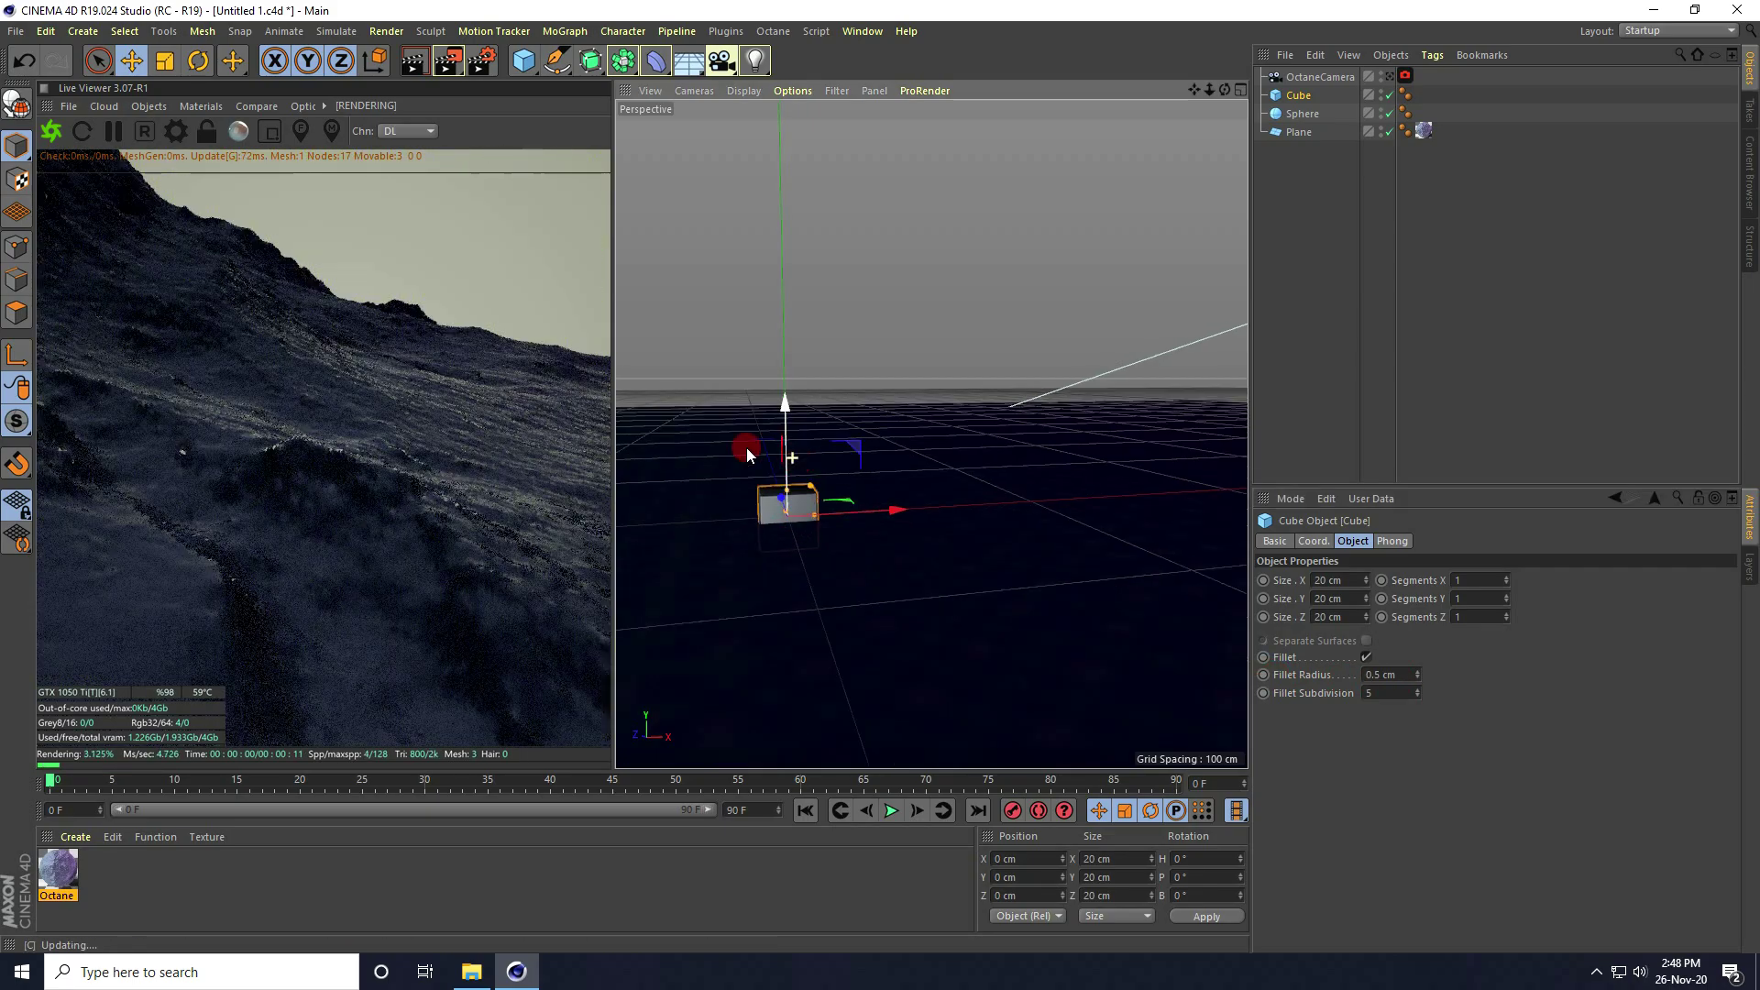
Inspect the filleted cube up close and return the viewport to the Octane camera's view.
scroll(755, 457, up, 5)
scroll(816, 434, down, 6)
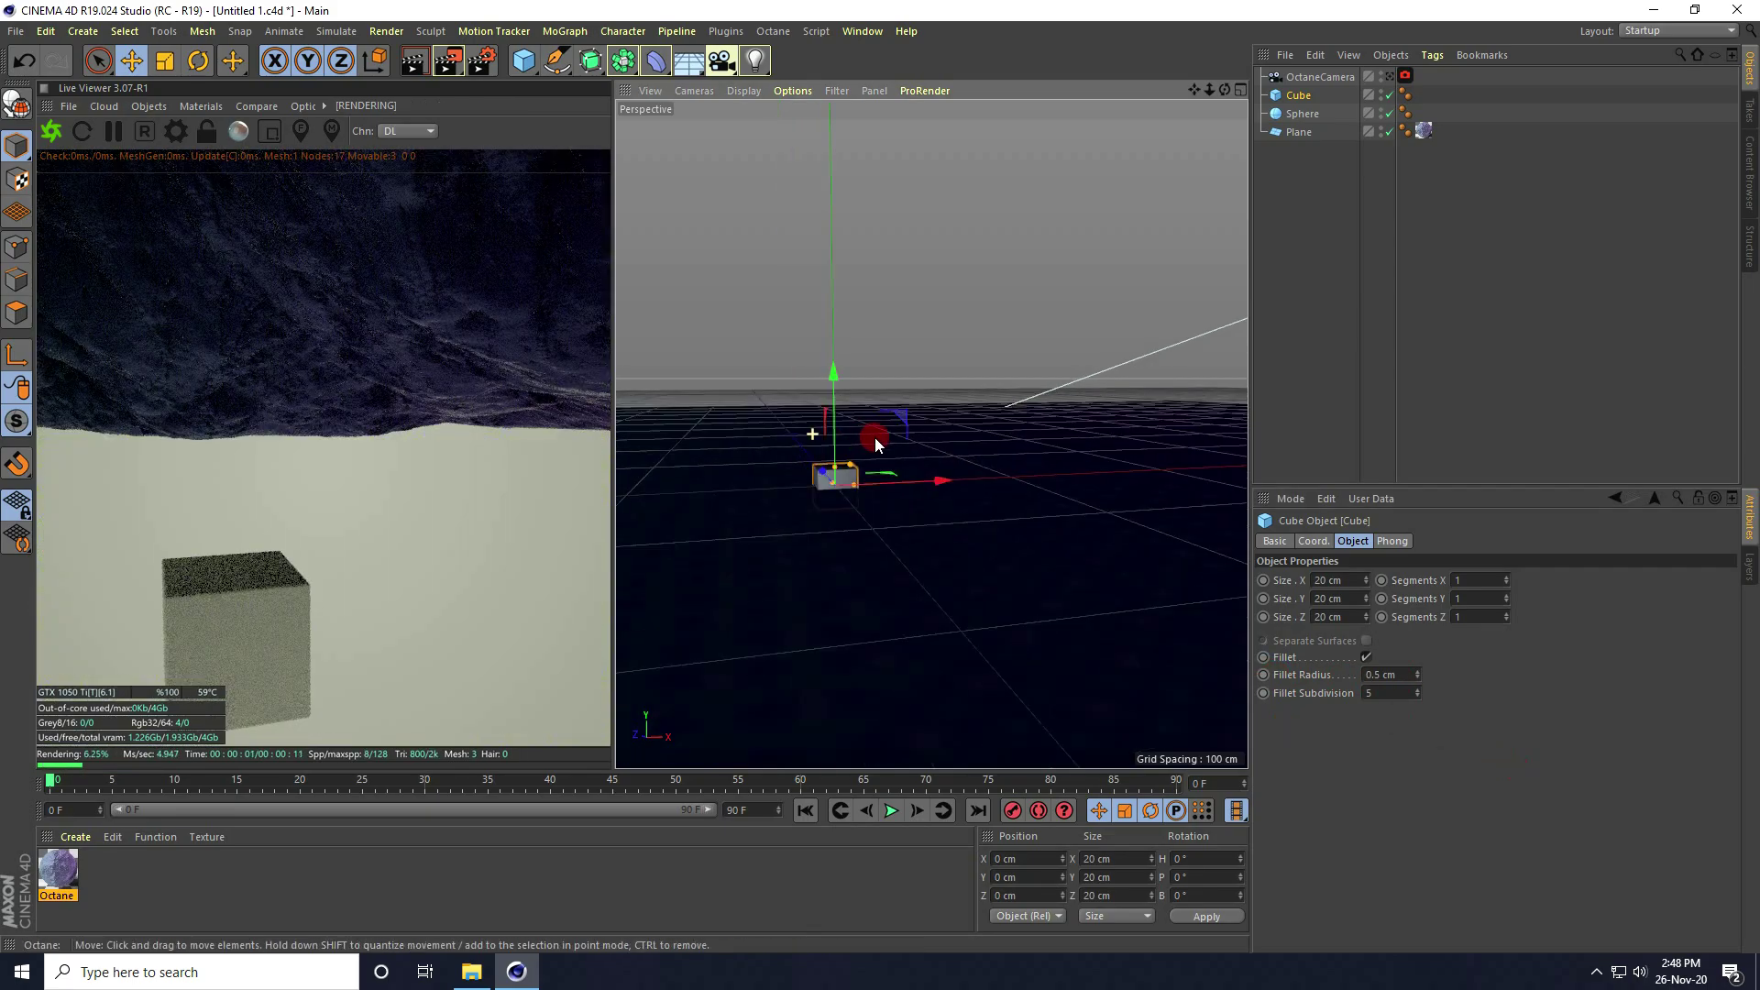
click(1387, 77)
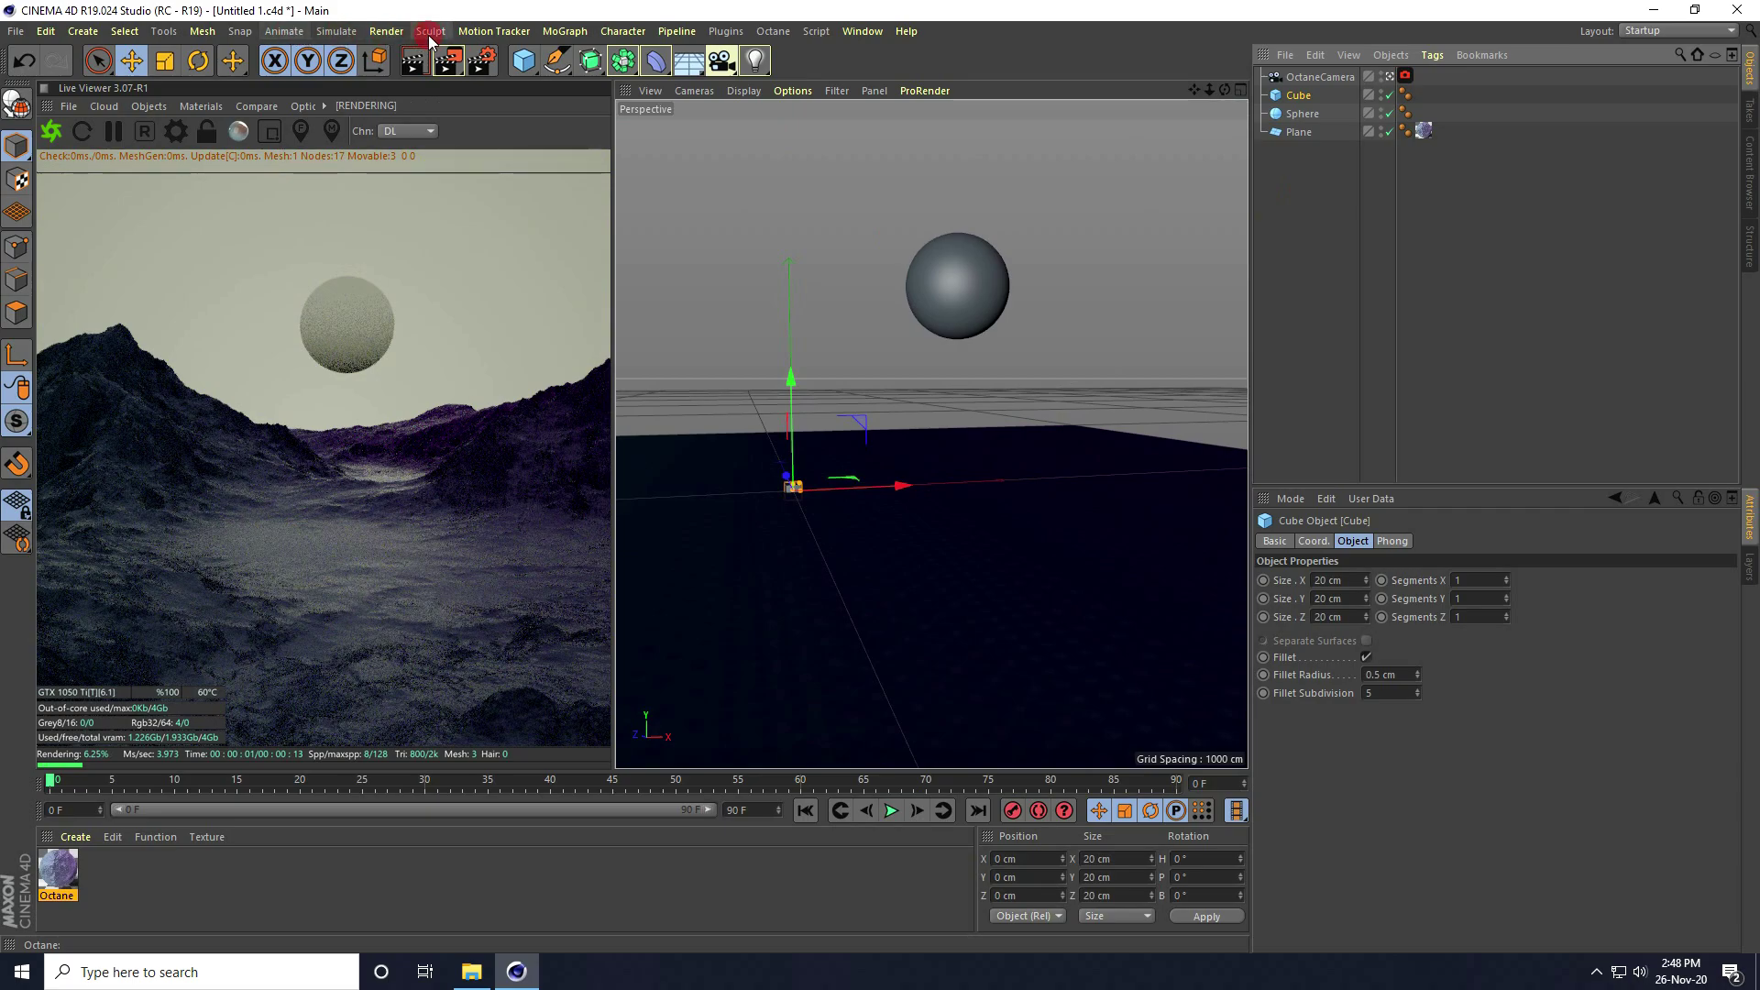
Add a MoGraph Cloner and make the cube its child.
click(566, 32)
click(573, 234)
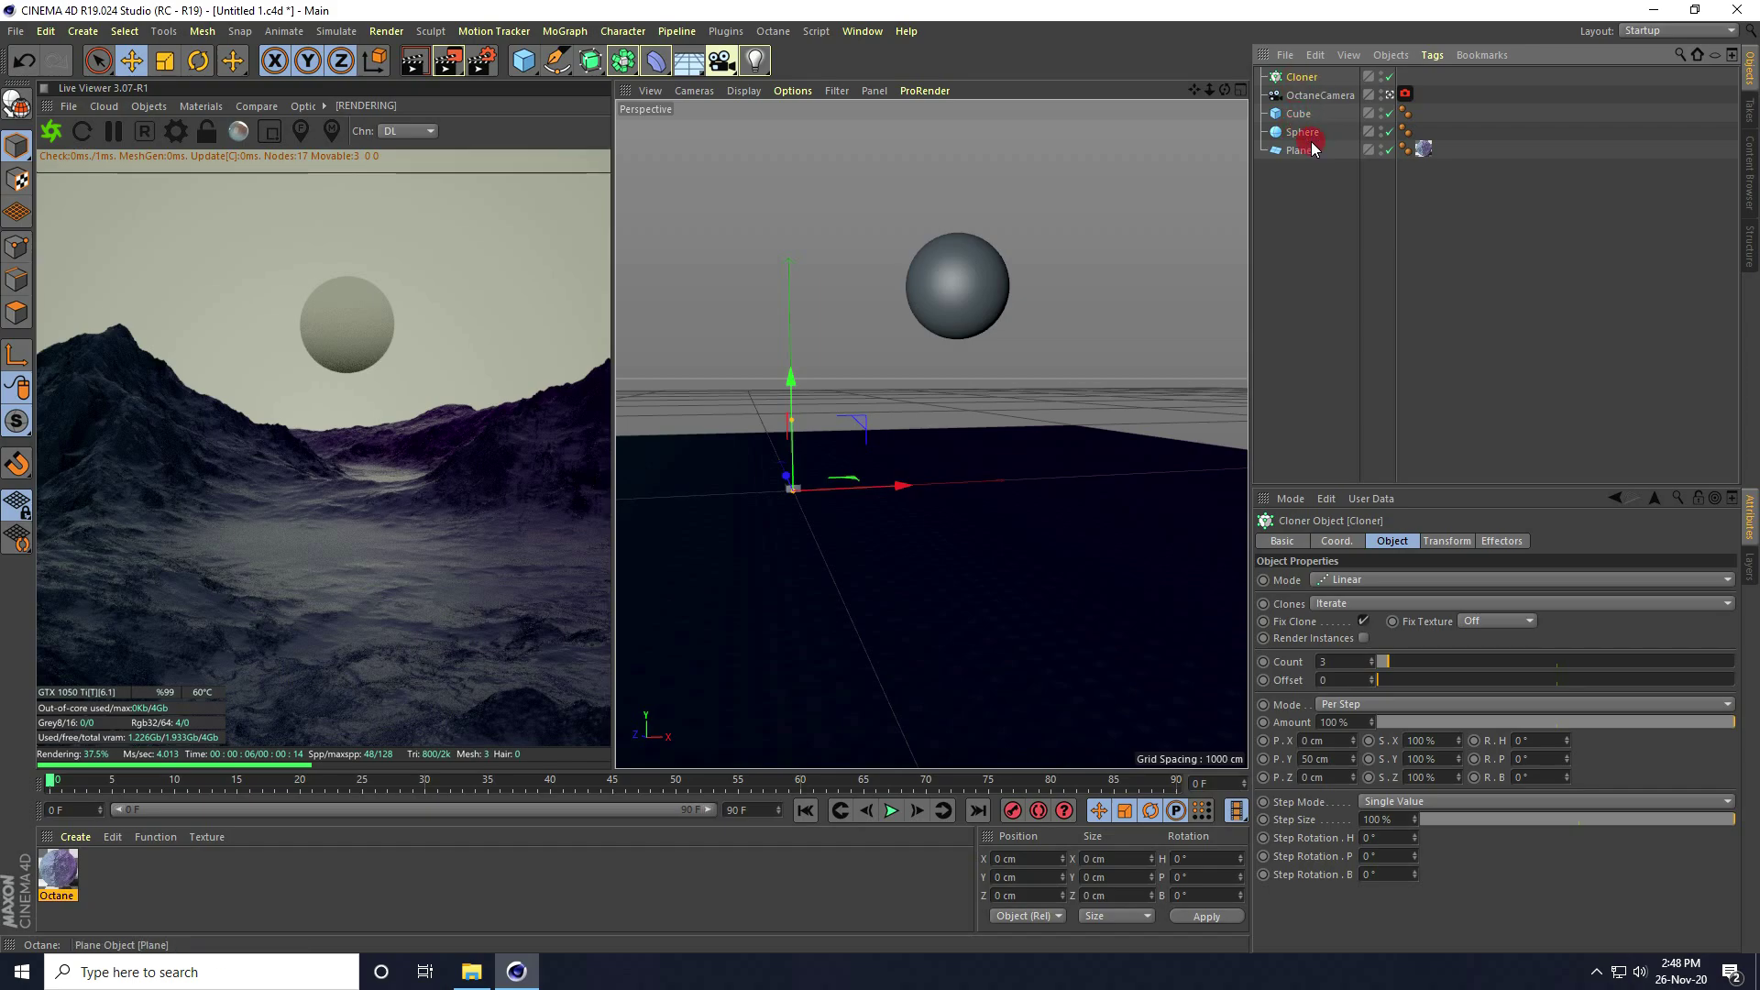
click(1299, 113)
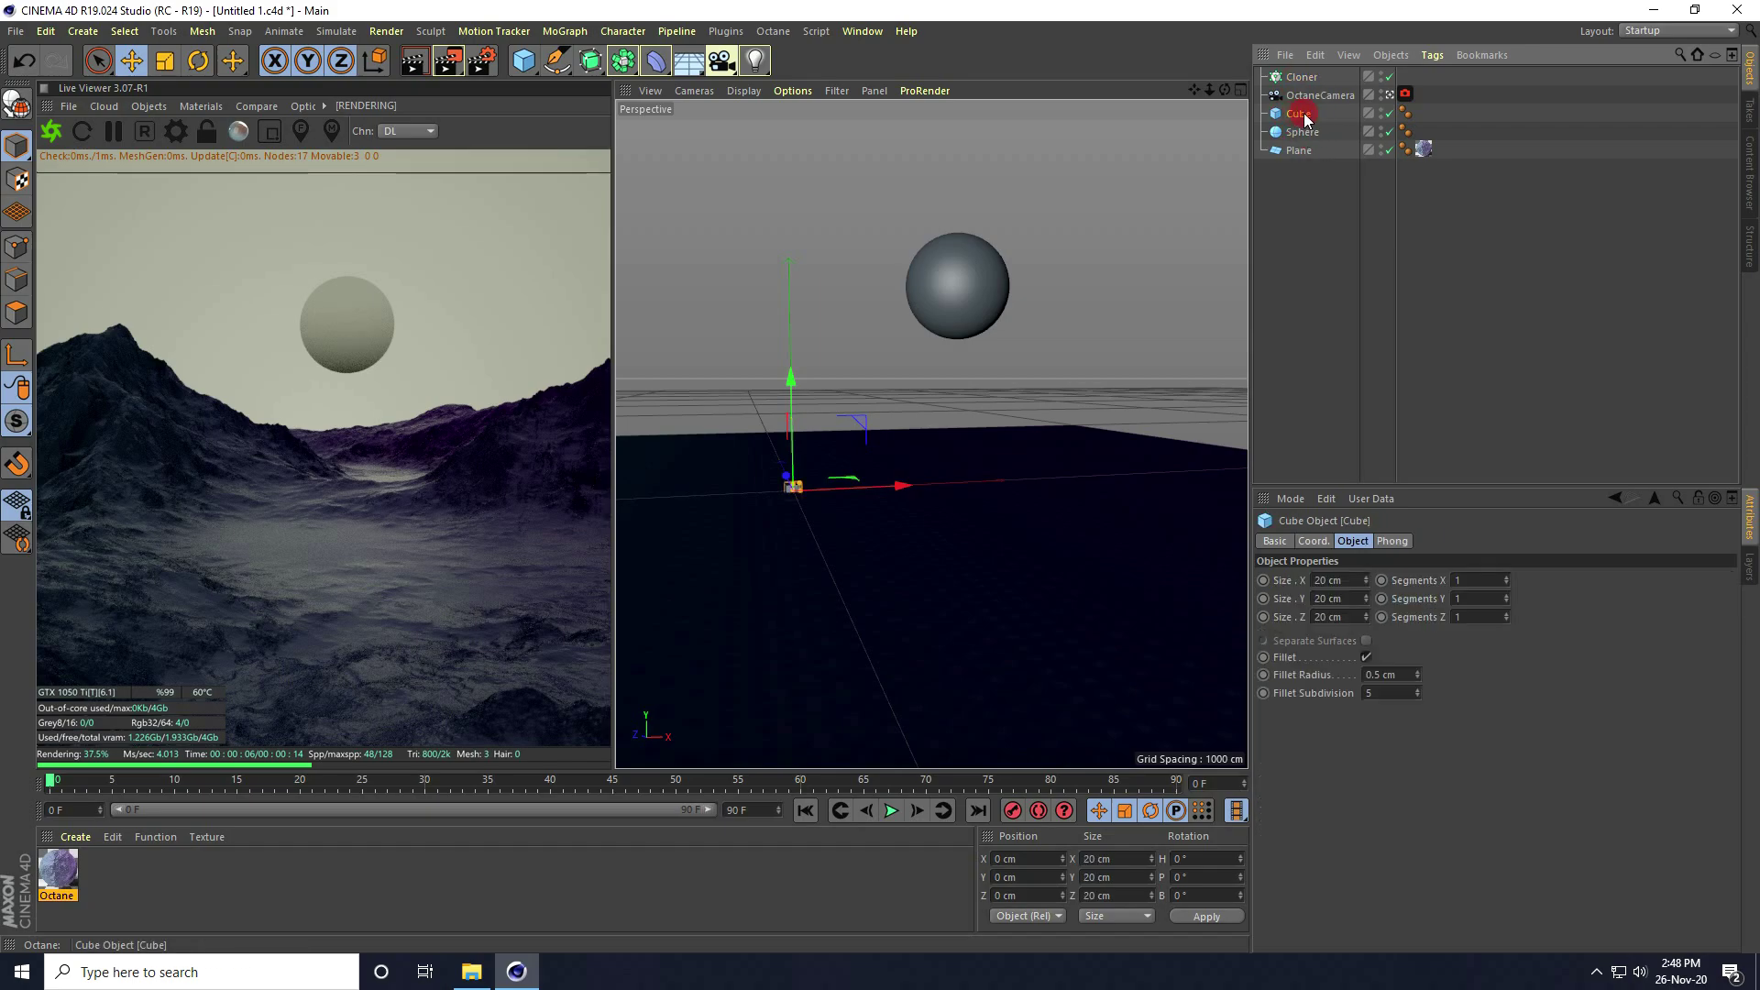
drag(1306, 85, 1306, 86)
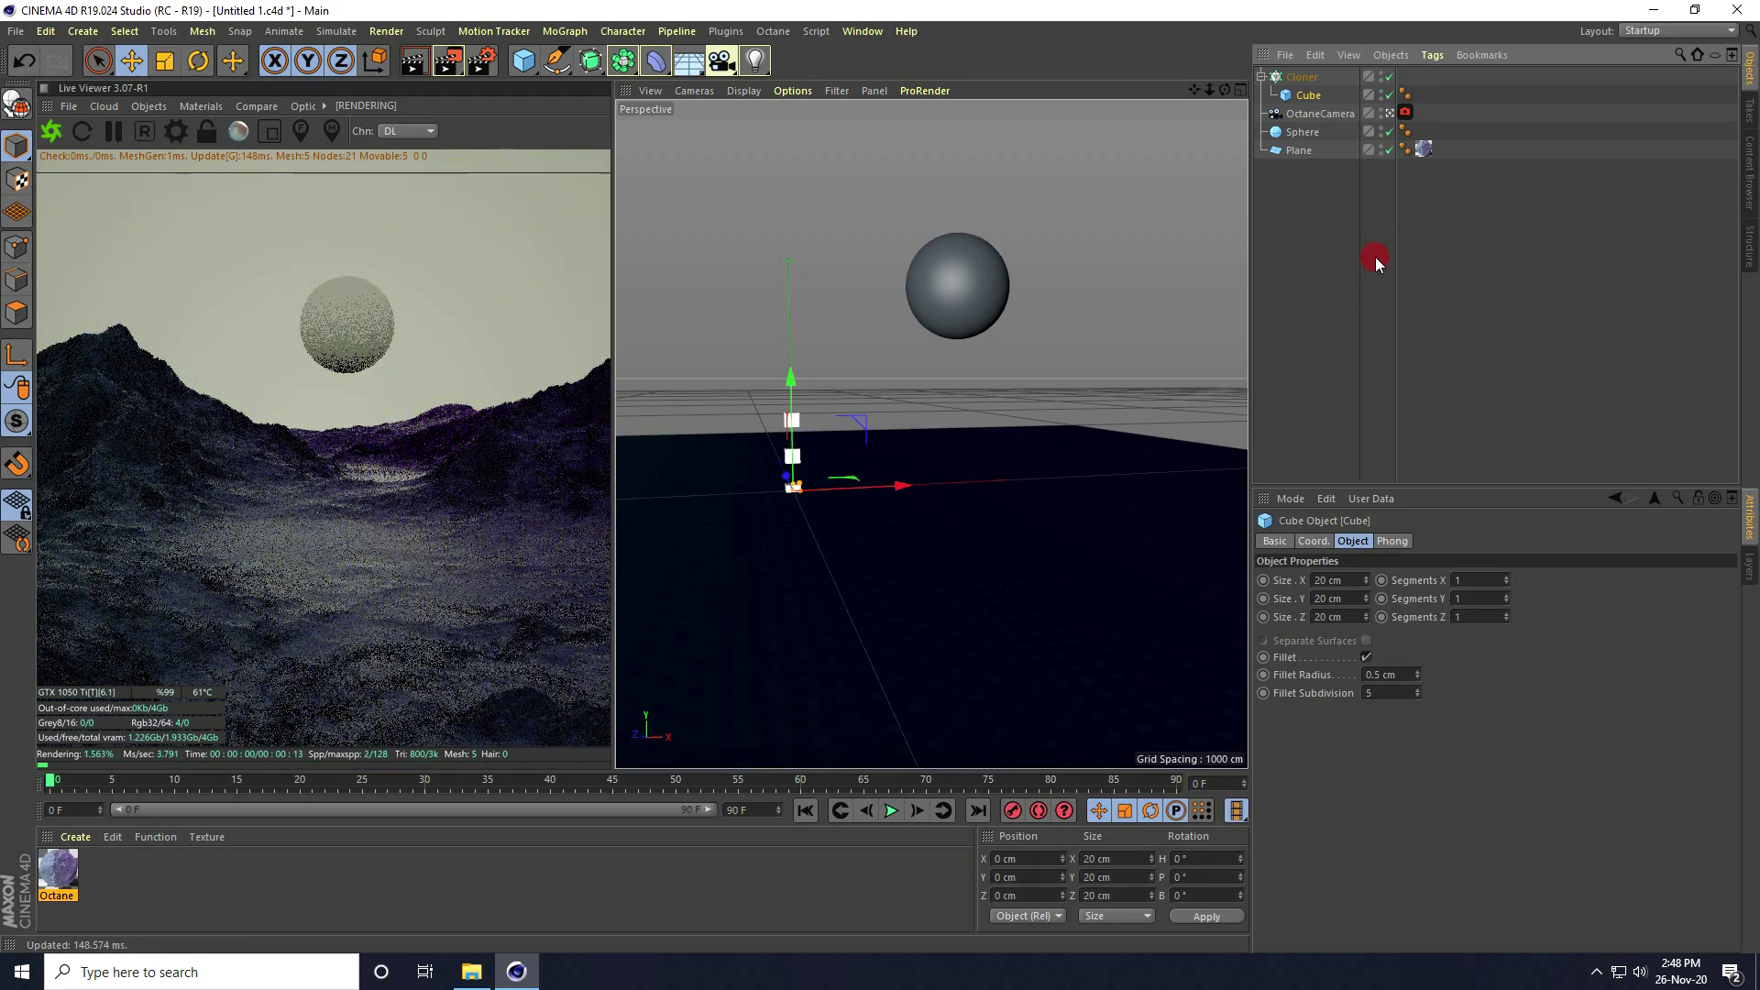
Set the Cloner's mode to Object and assign the sphere as the object to distribute the cubes on.
click(1303, 77)
click(1363, 424)
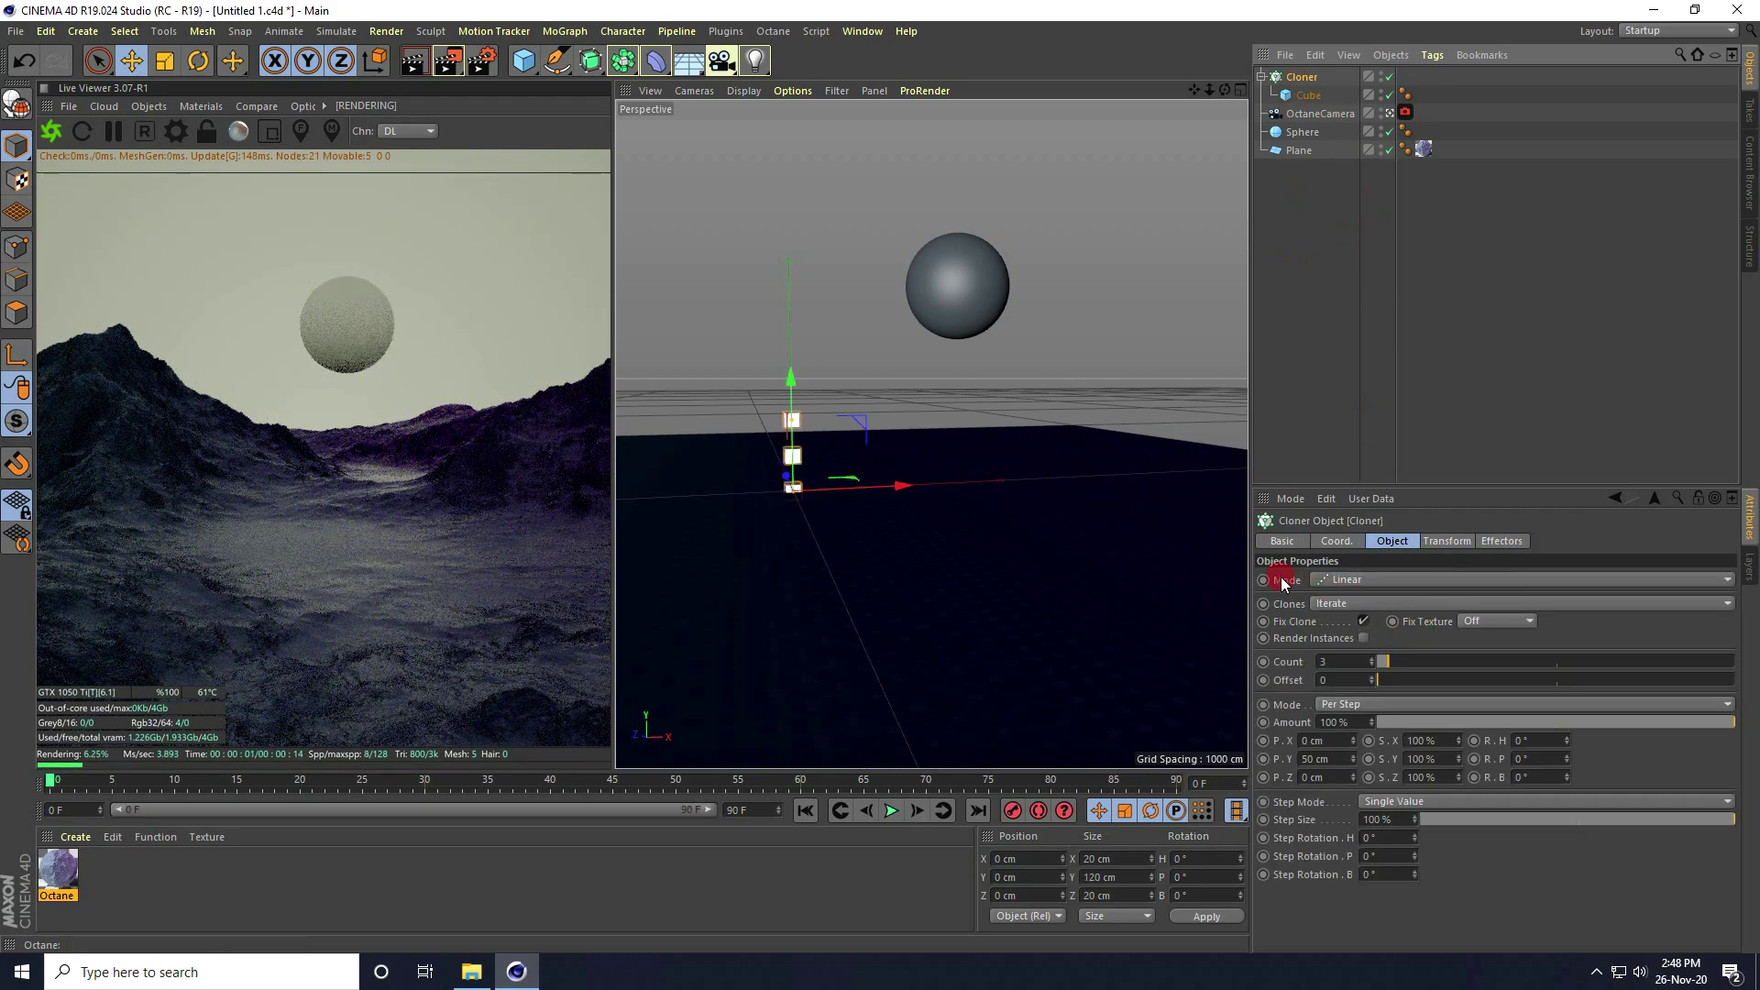
click(1340, 581)
click(1349, 598)
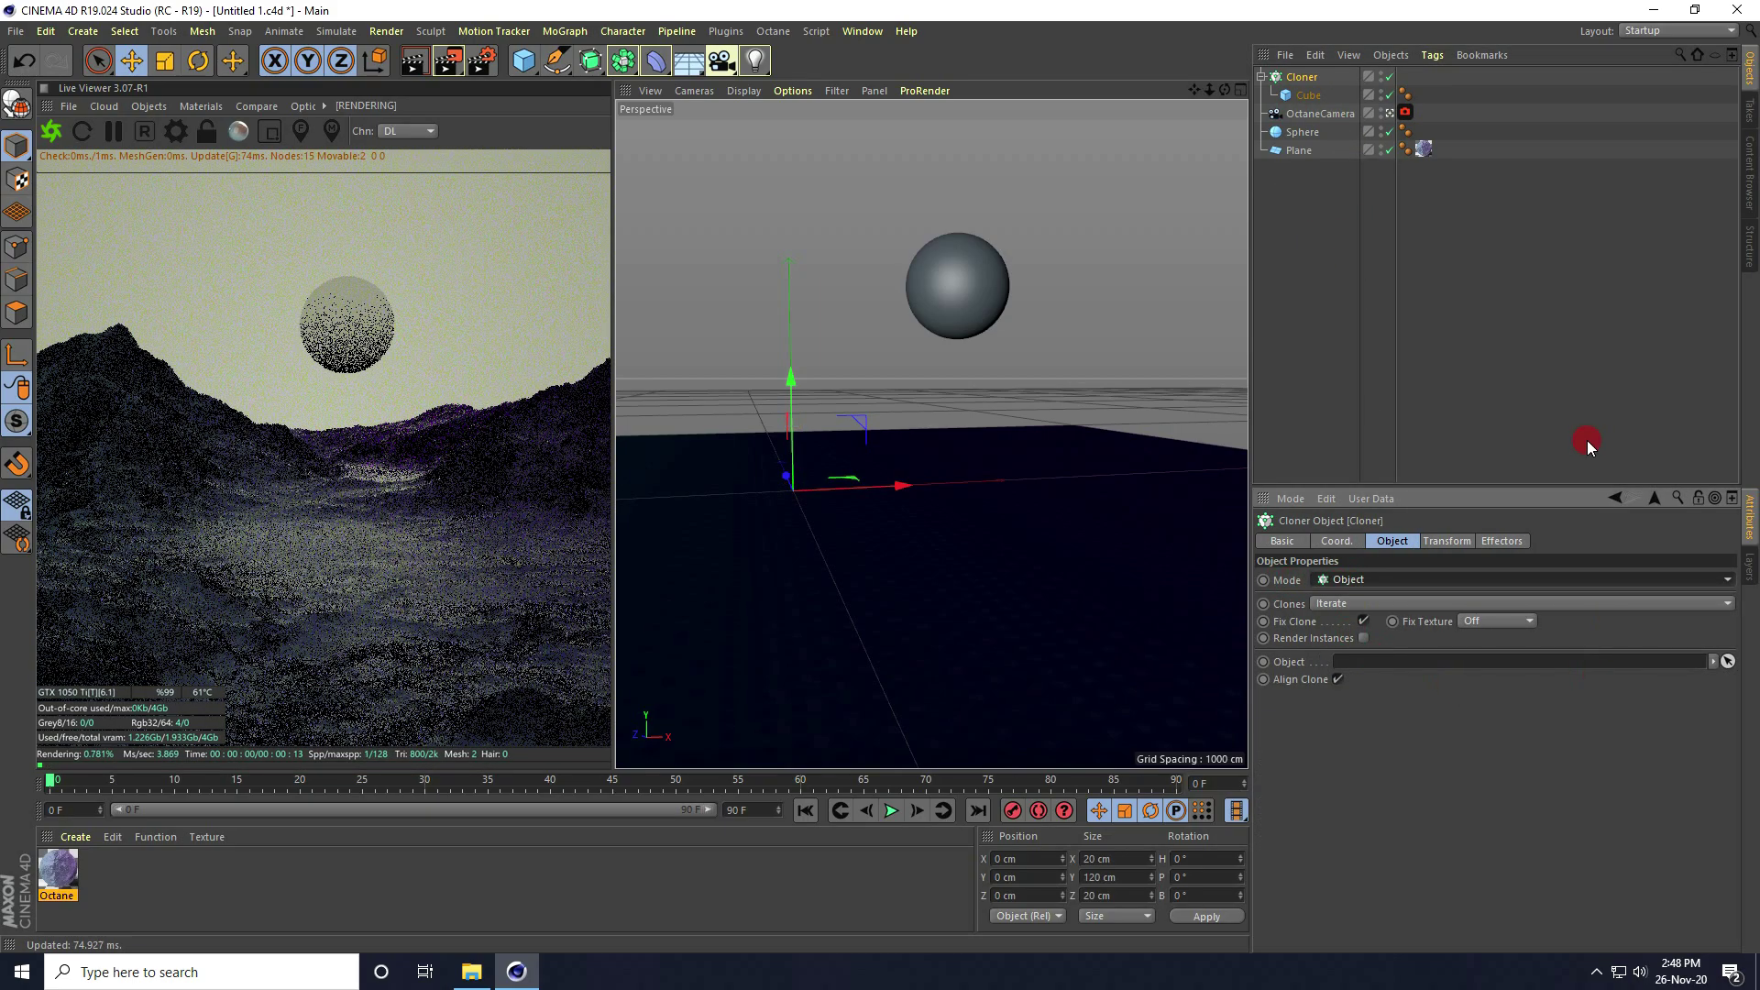
drag(1296, 139, 1340, 307)
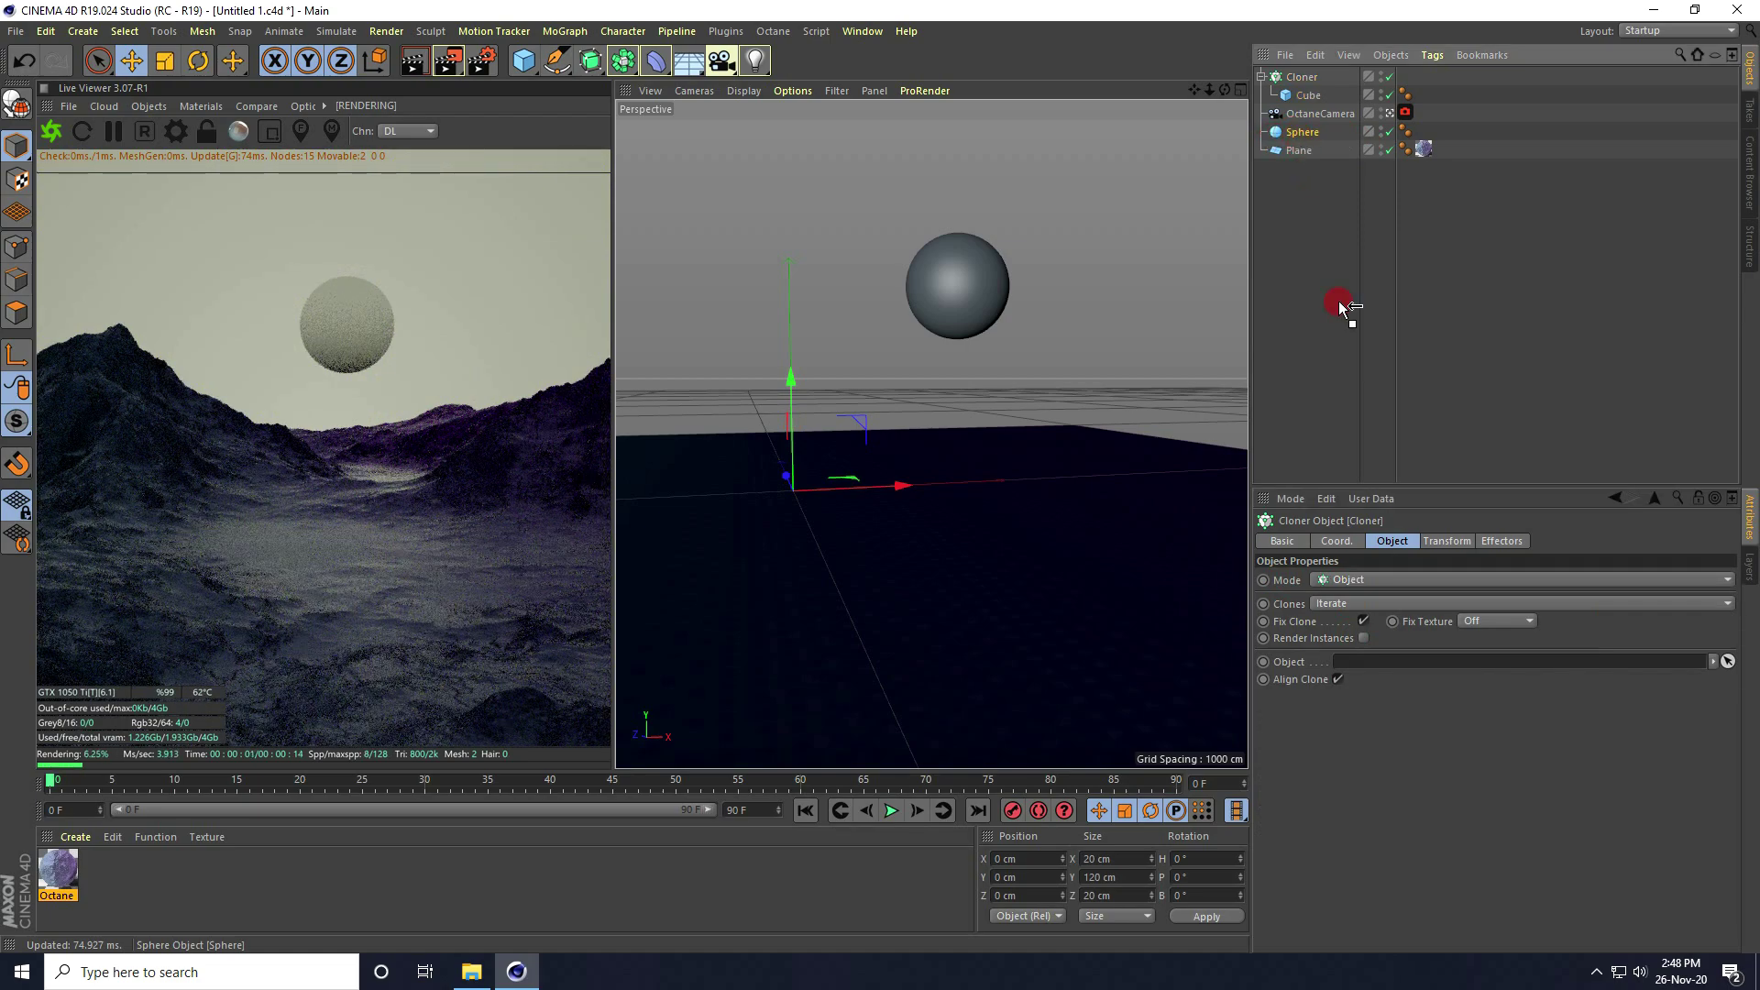
drag(1364, 662, 1364, 662)
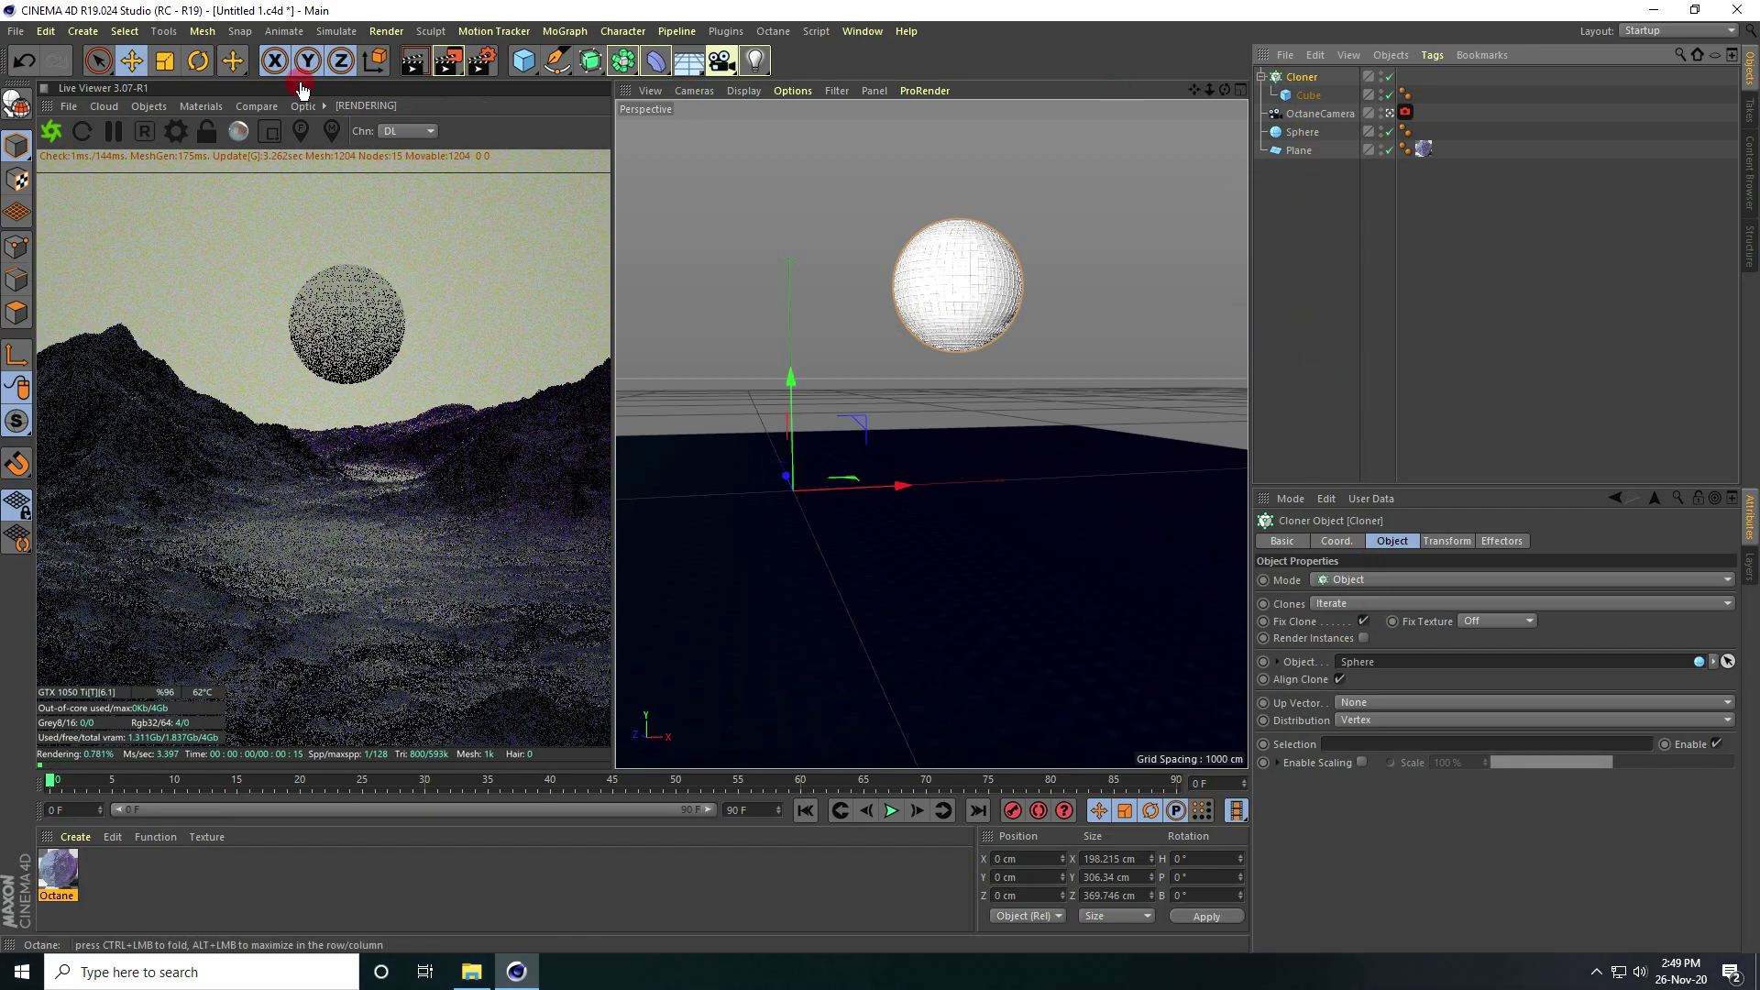
Add a Random effector to the Cloner.
click(565, 31)
mouse_move(572, 60)
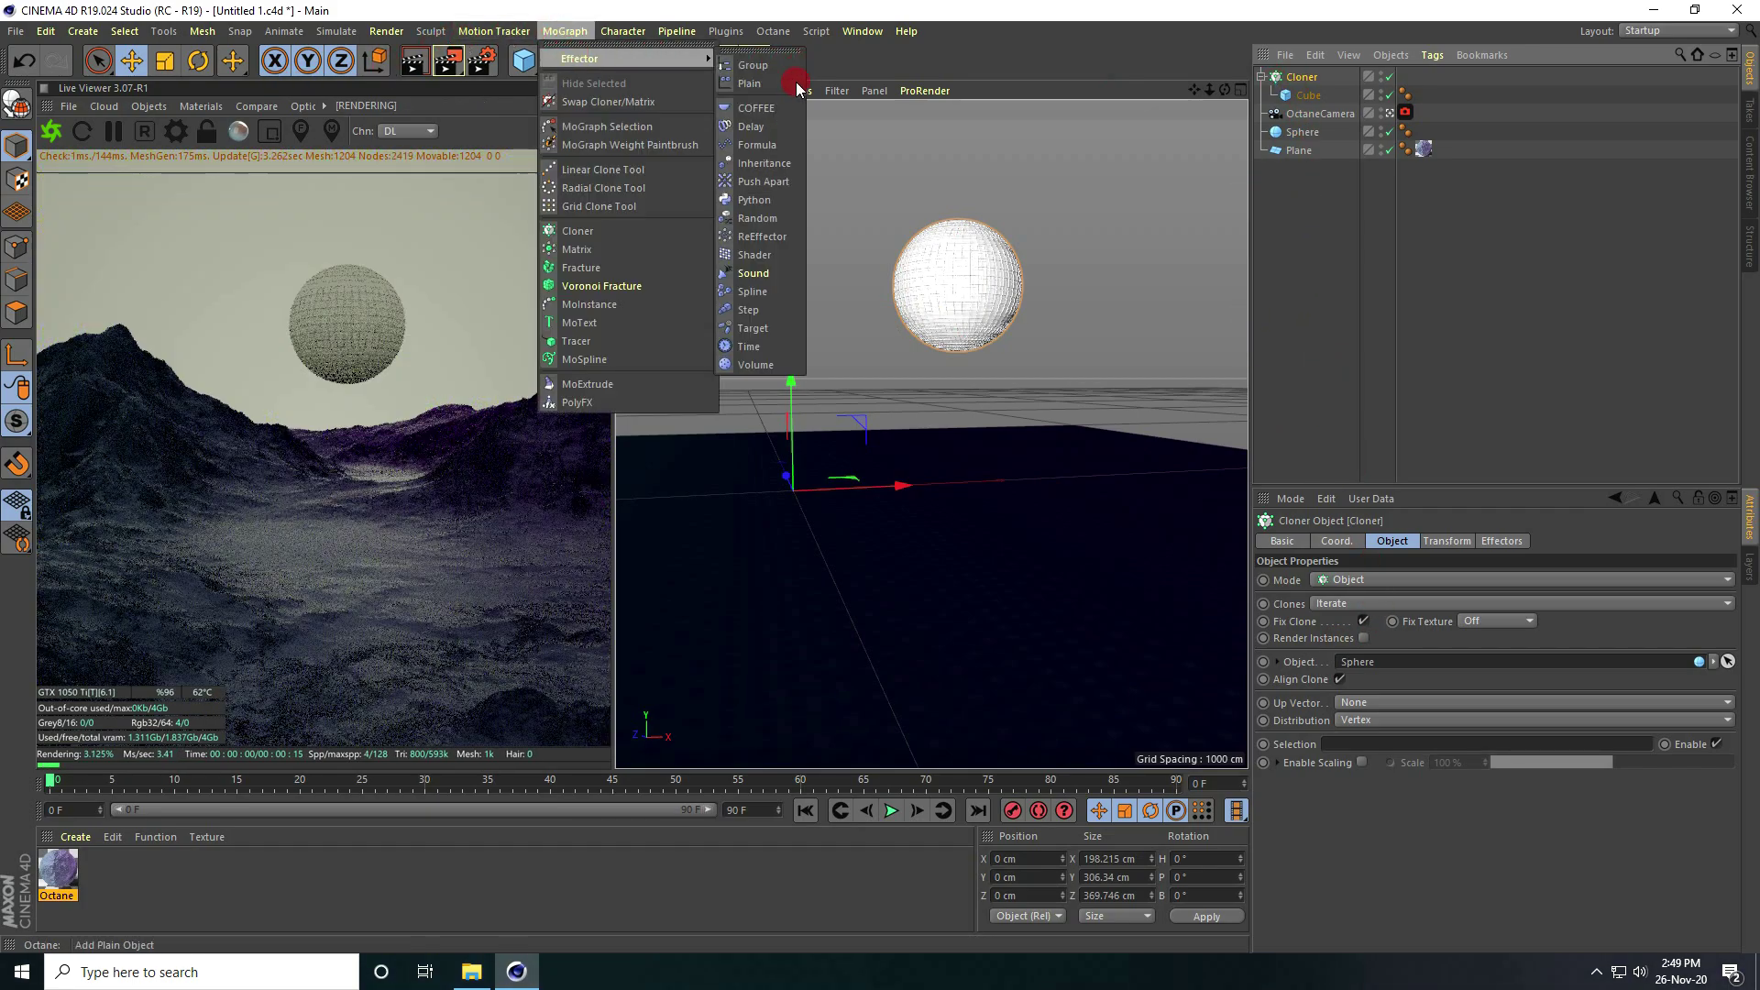
click(747, 220)
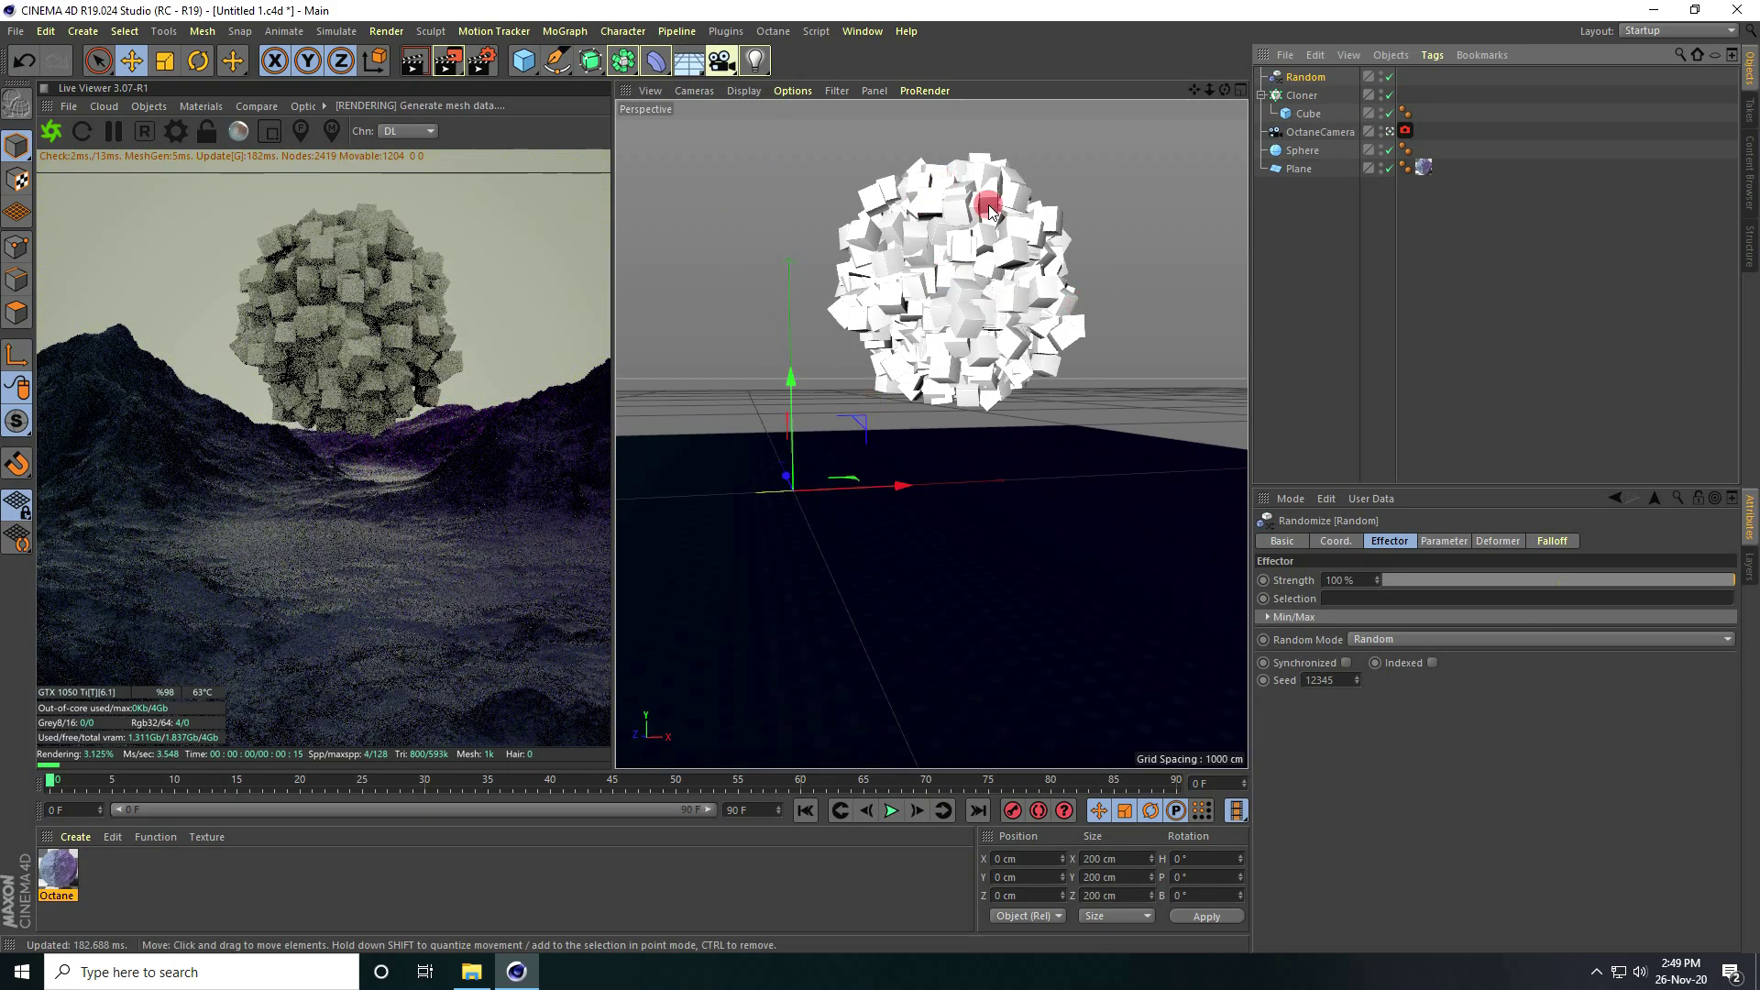
Enable scale randomization on the Random effector with S.X 5, S.Y 10 and S.Z 15.
click(1442, 541)
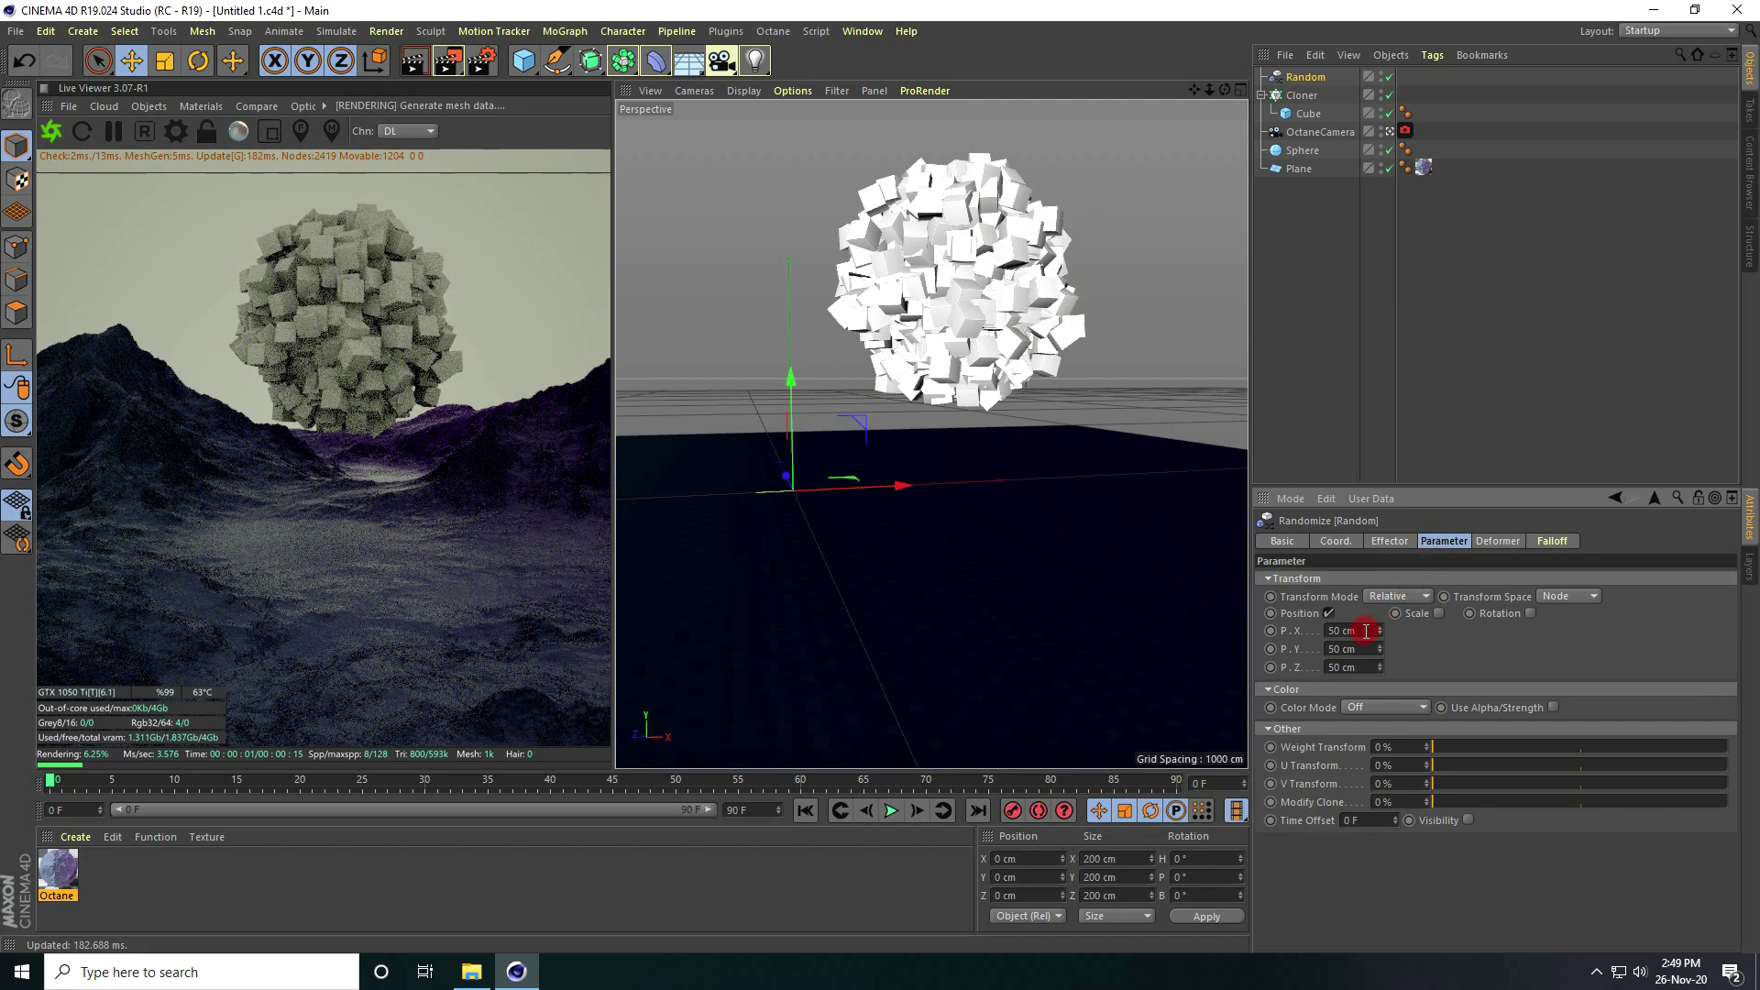
click(1438, 613)
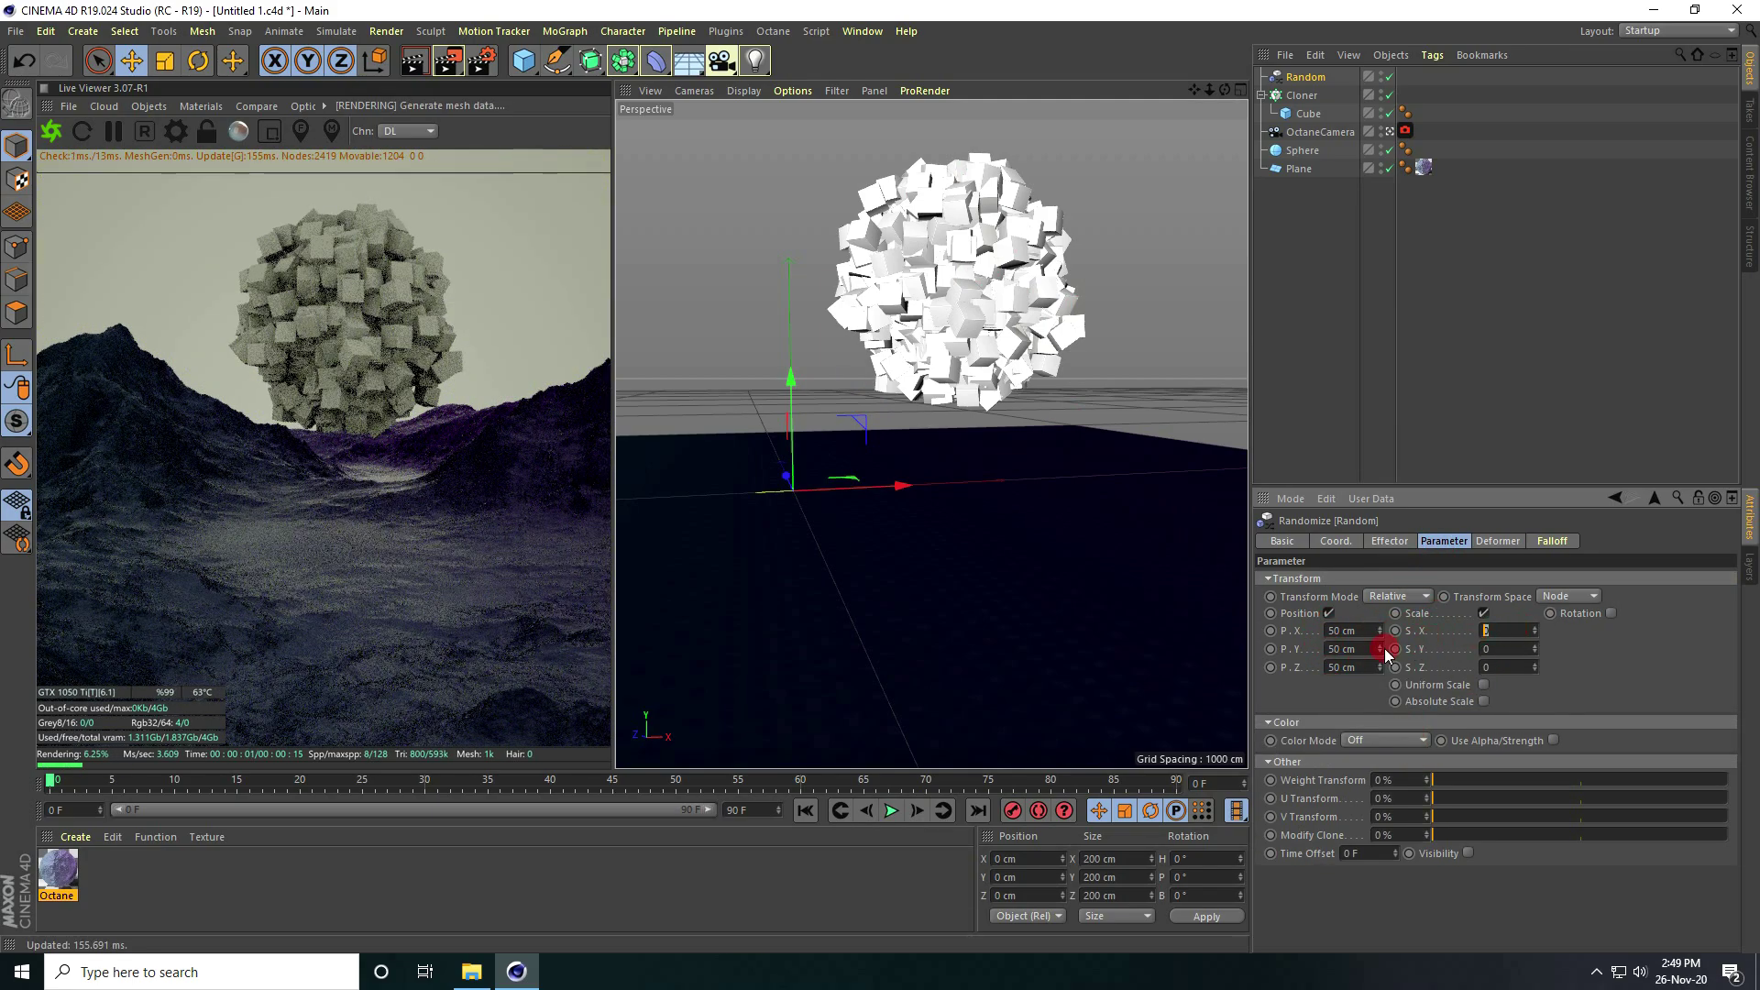
text(5)
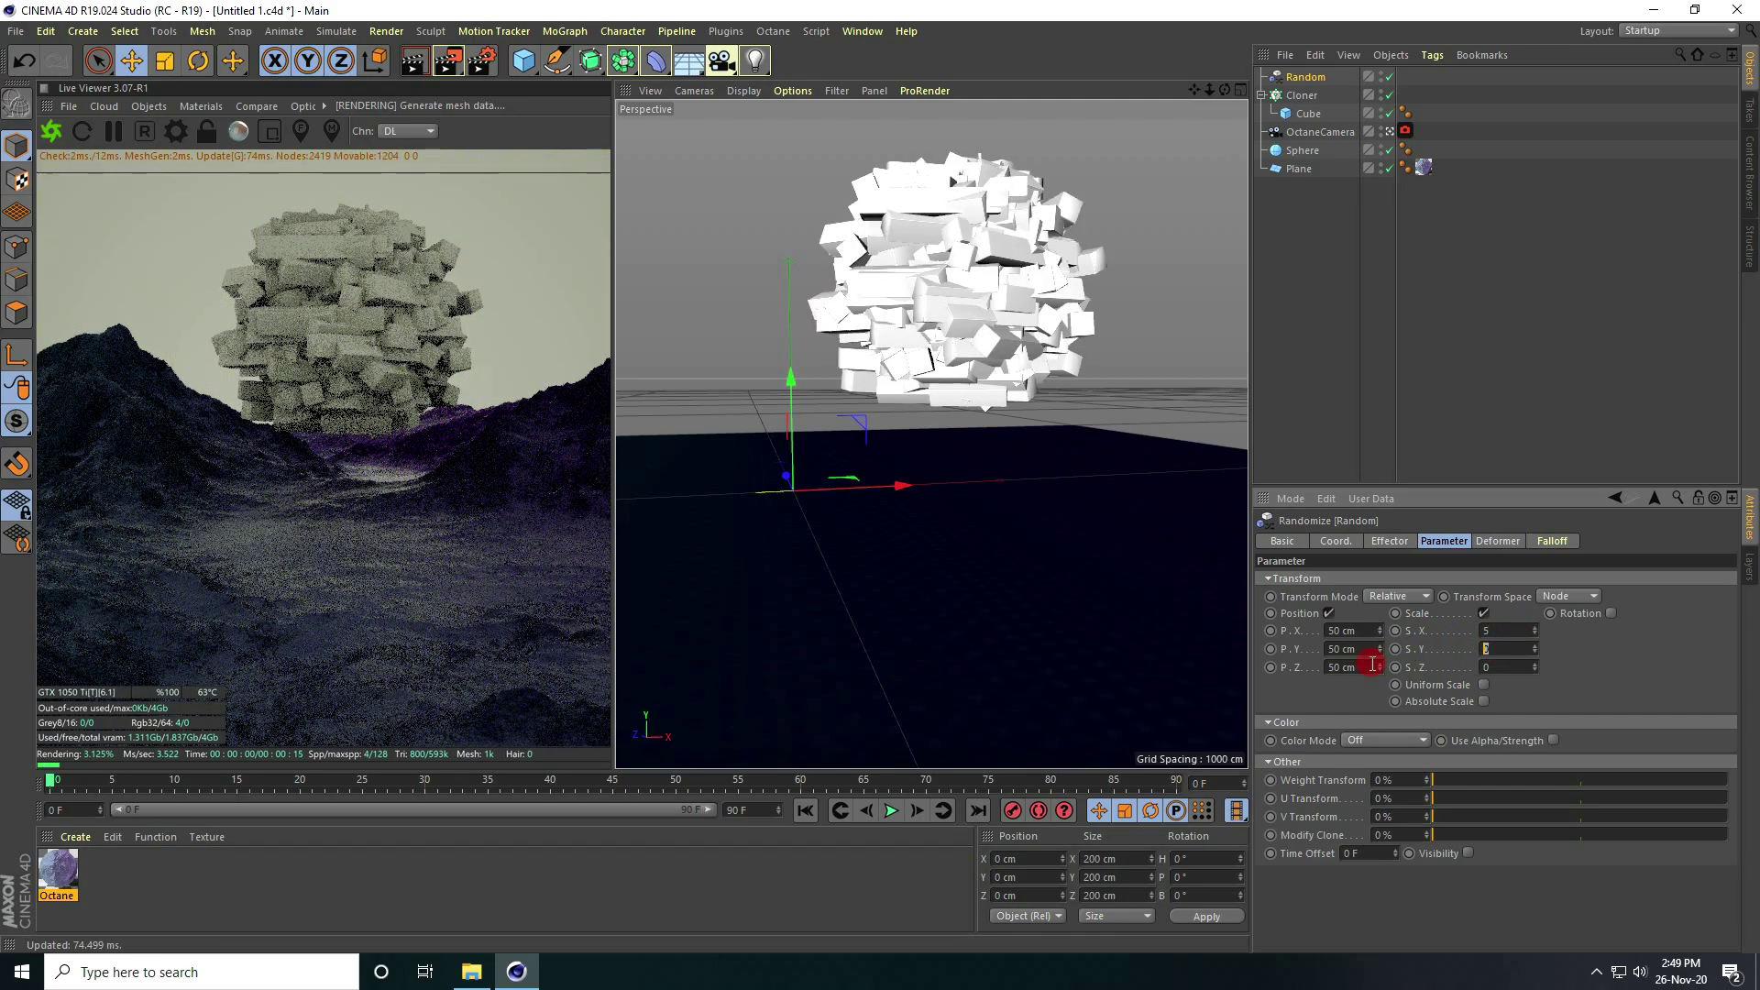
text(10)
key(Tab)
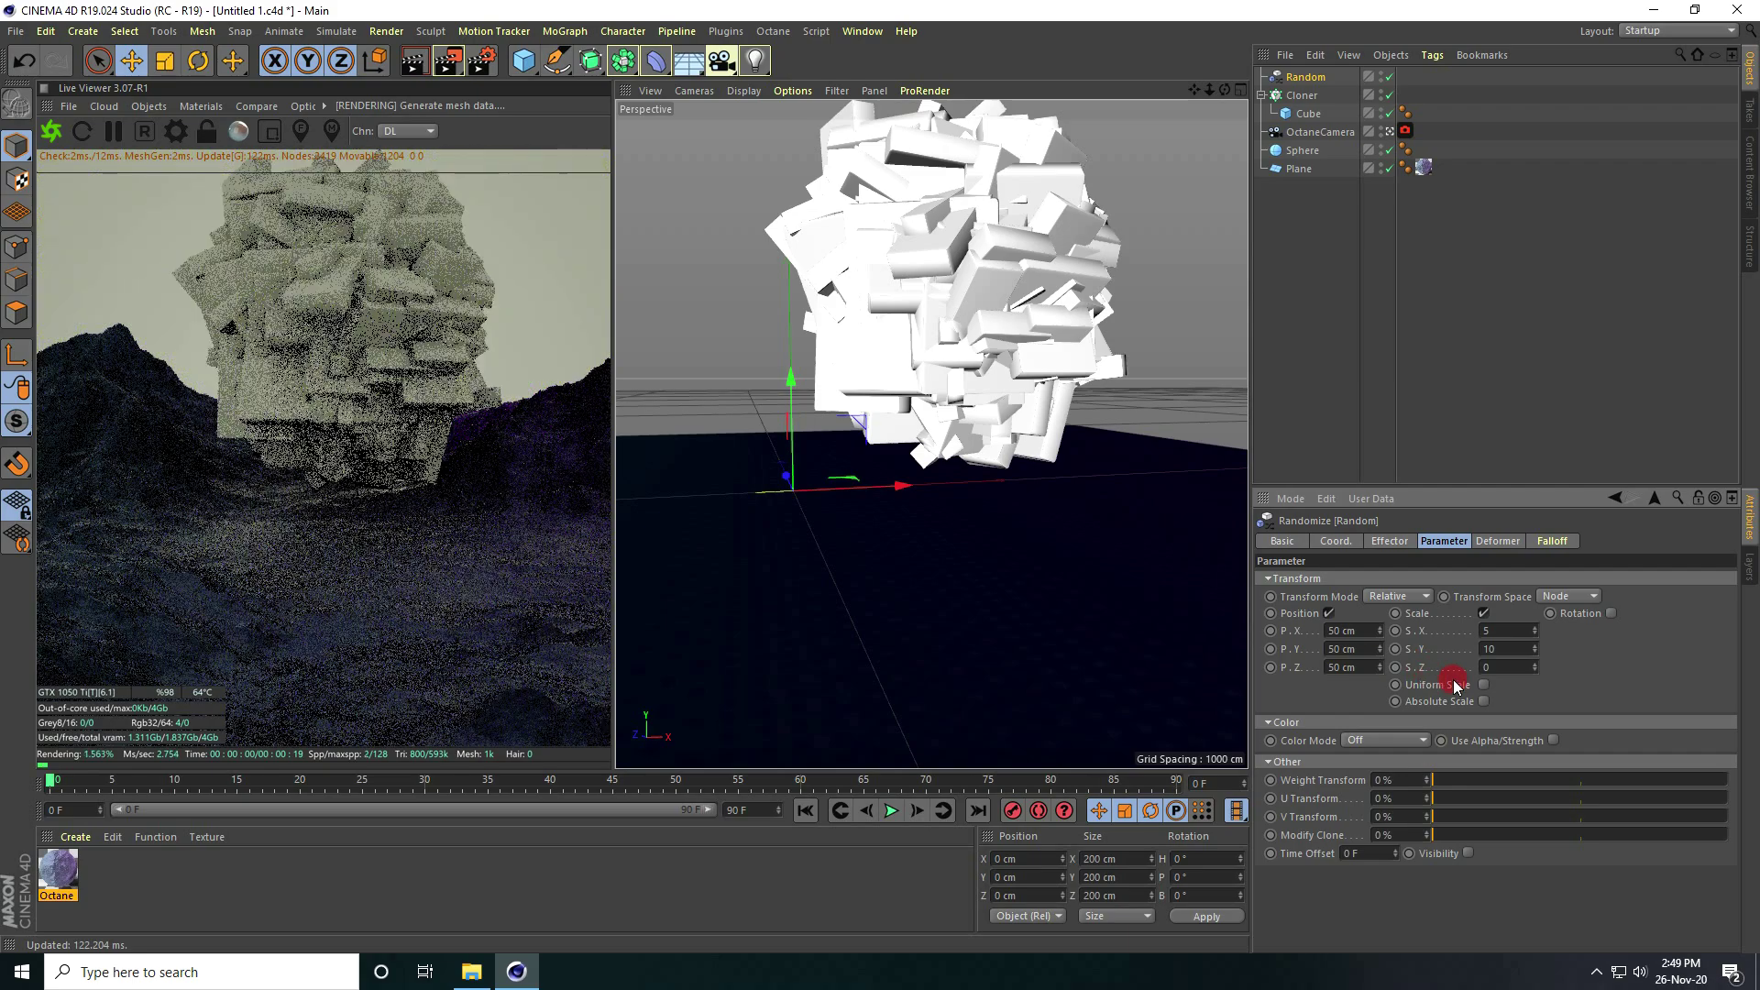
text(15)
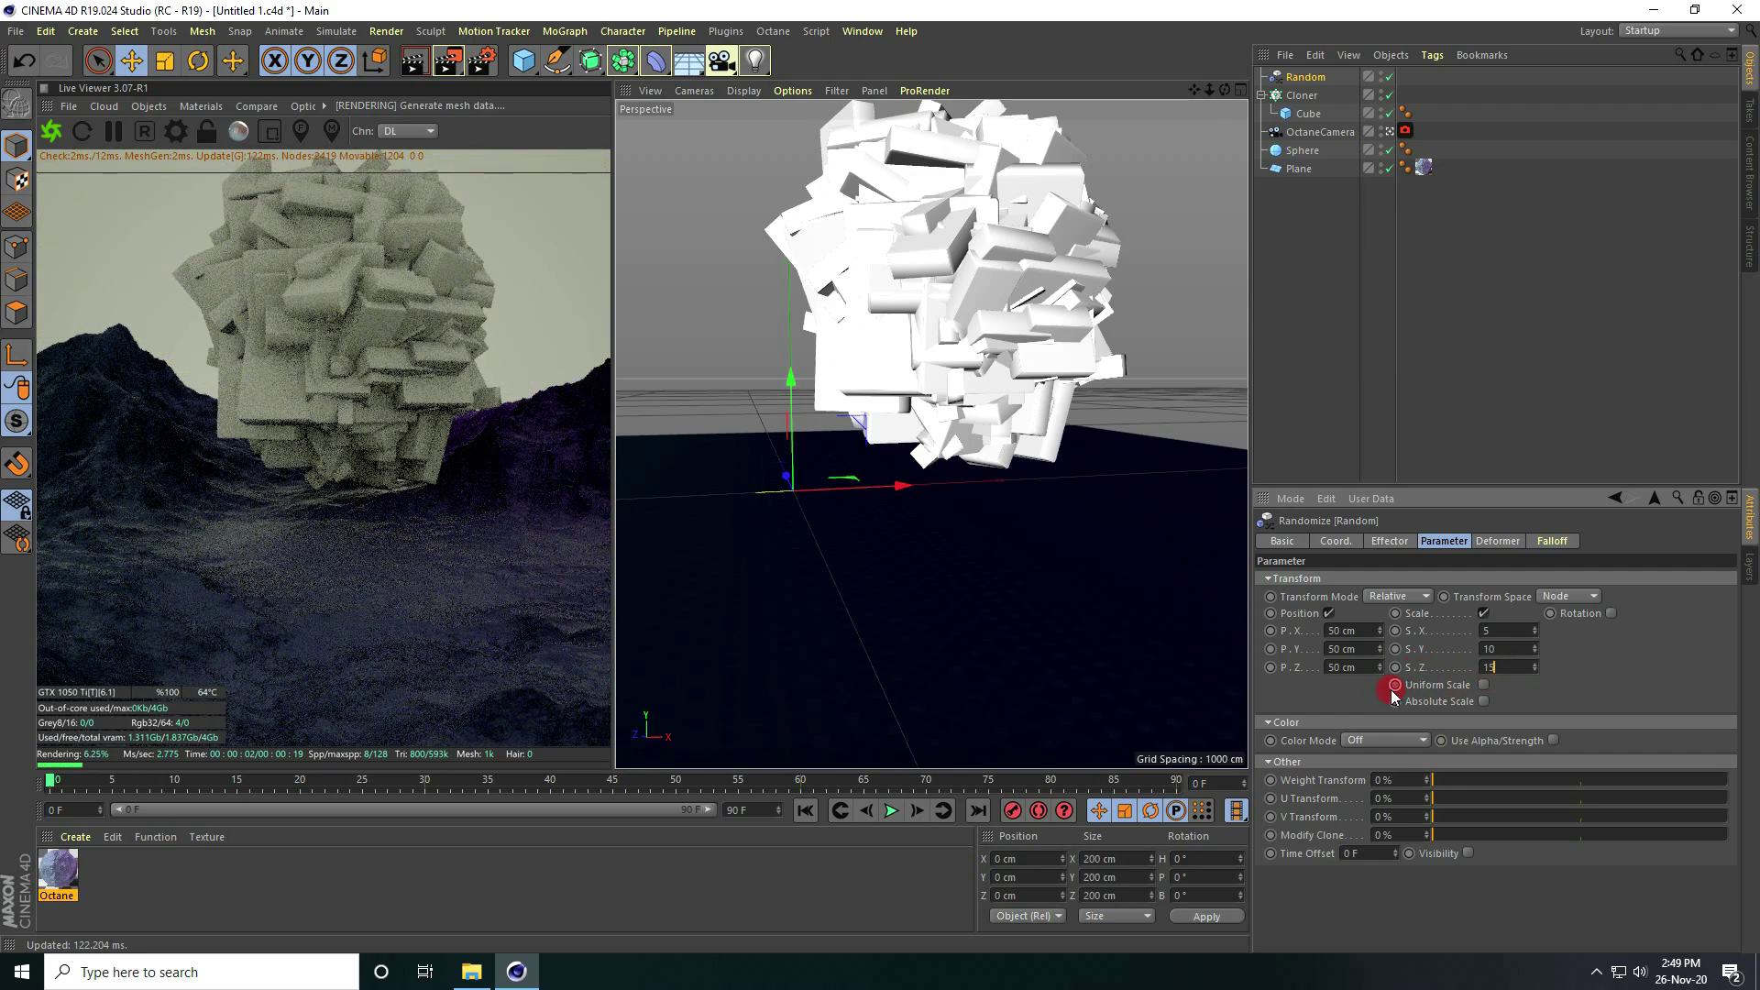
key(Return)
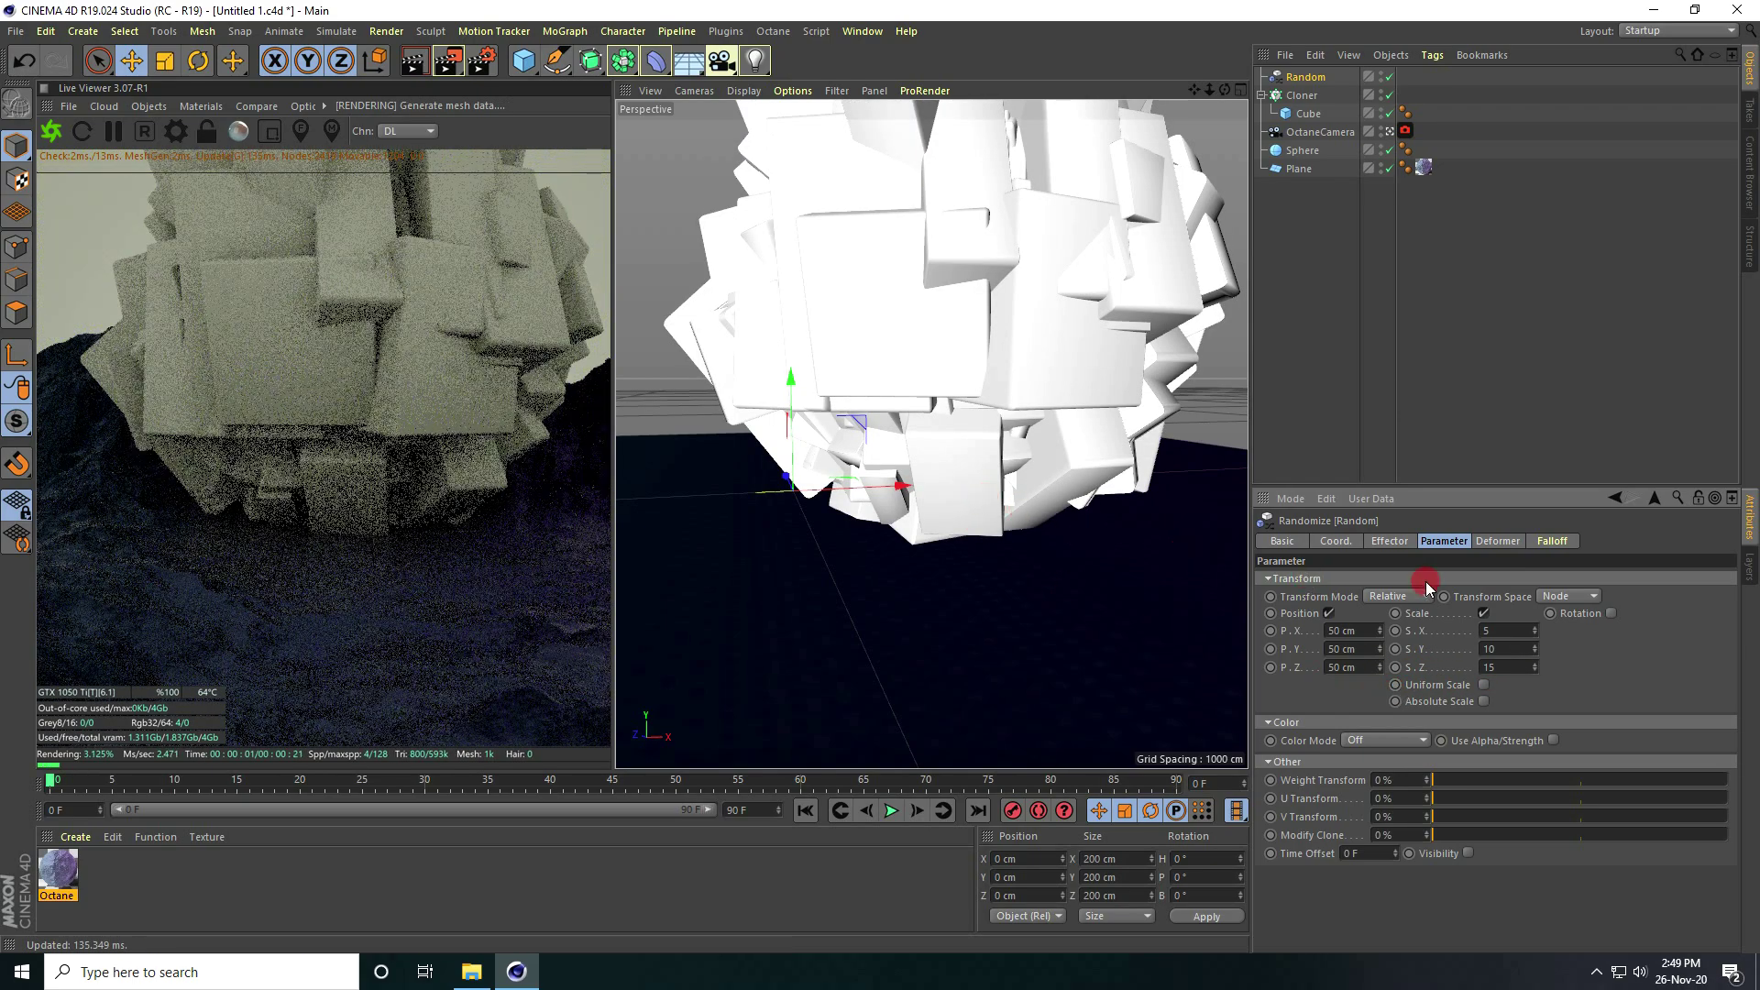
Set the Random effector's random mode to Gaussian and try different seeds, settling on 12346.
click(1384, 542)
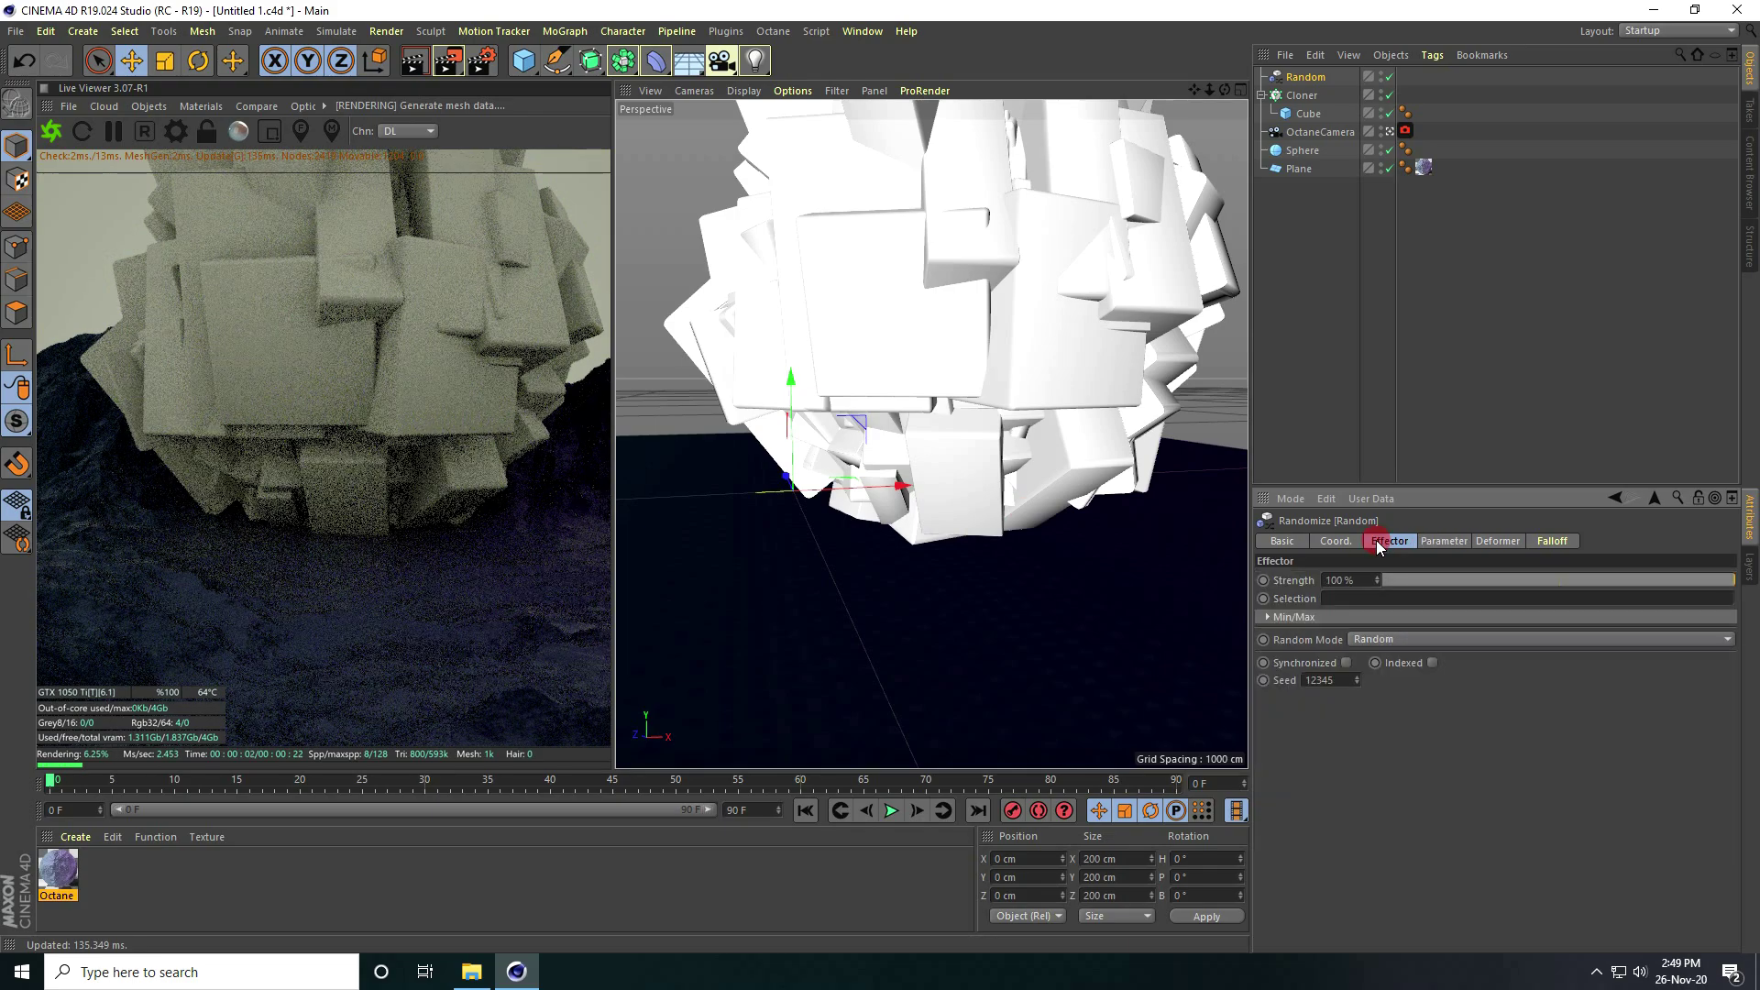
click(1372, 640)
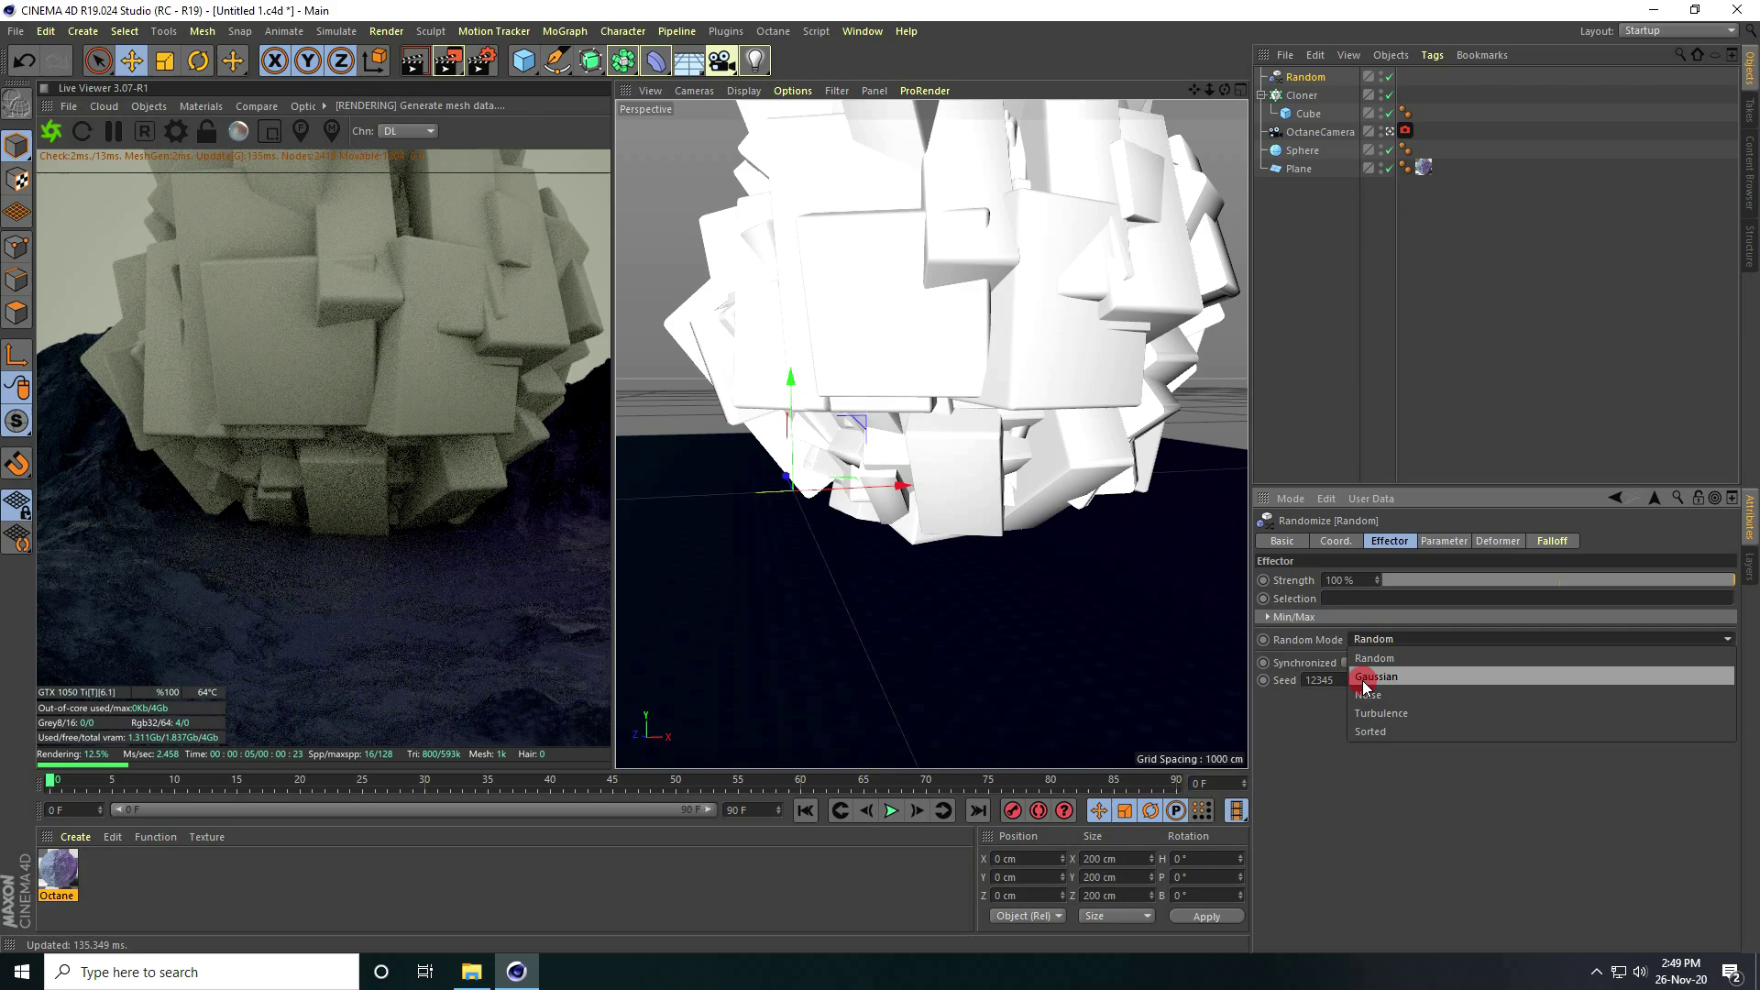
click(1410, 680)
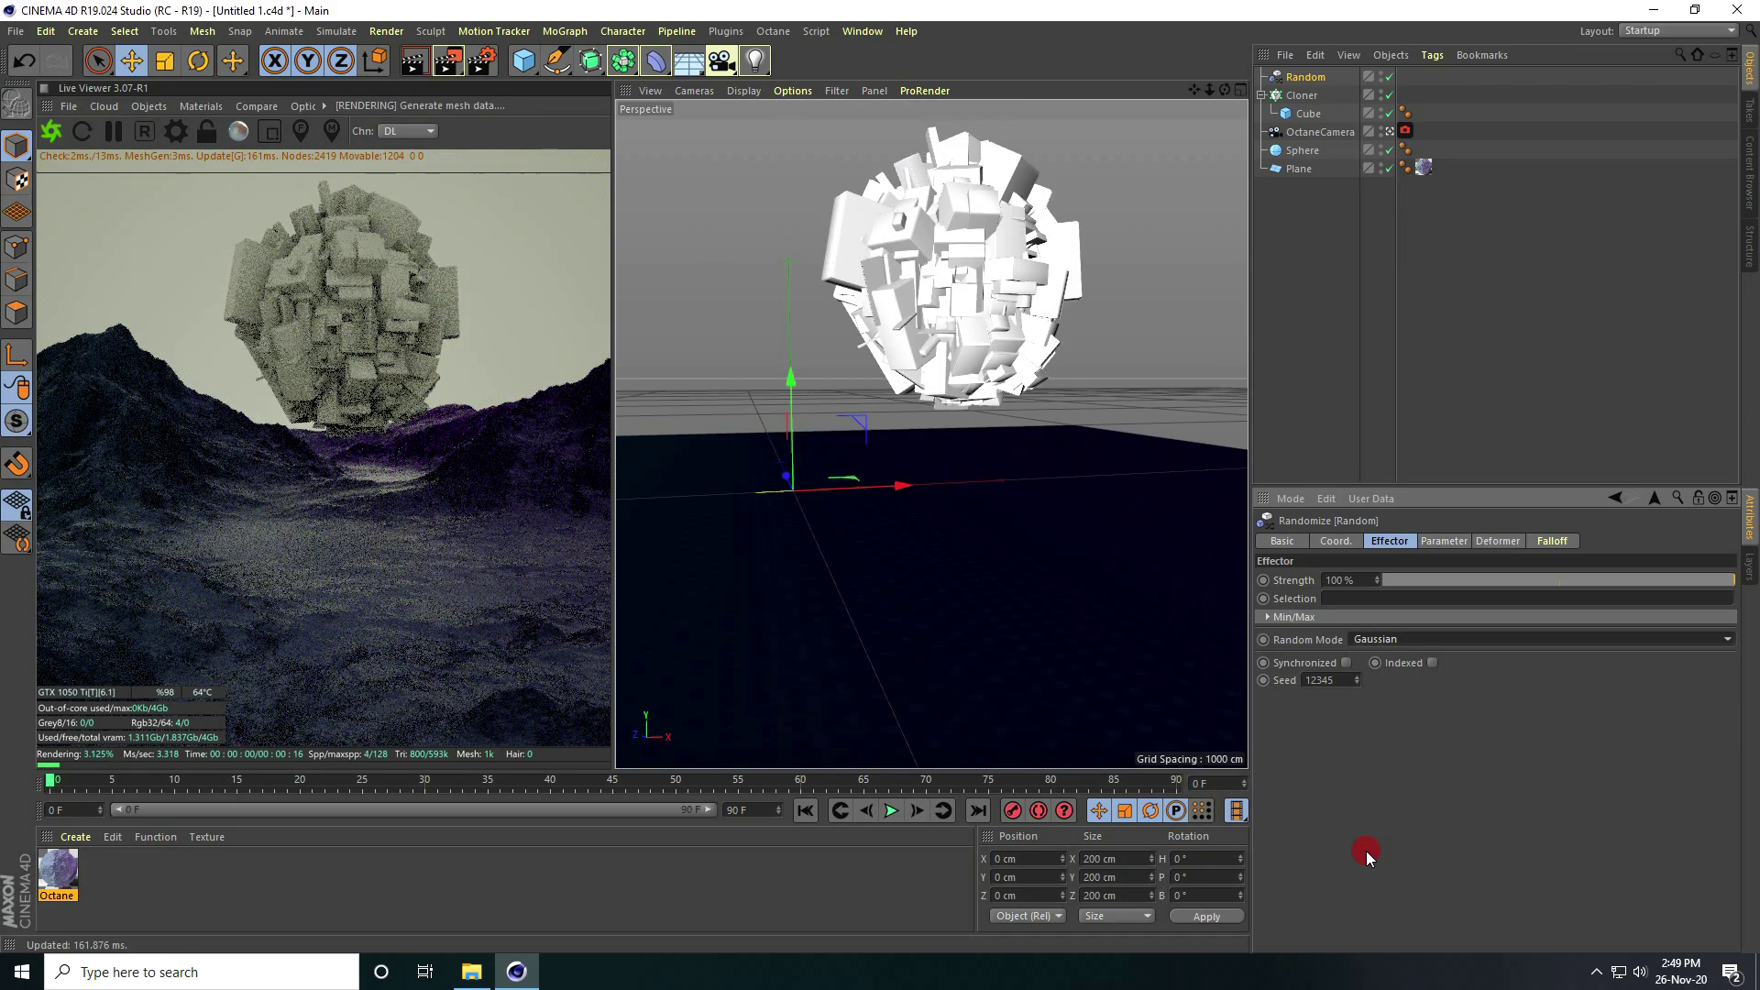
click(1357, 677)
click(1357, 676)
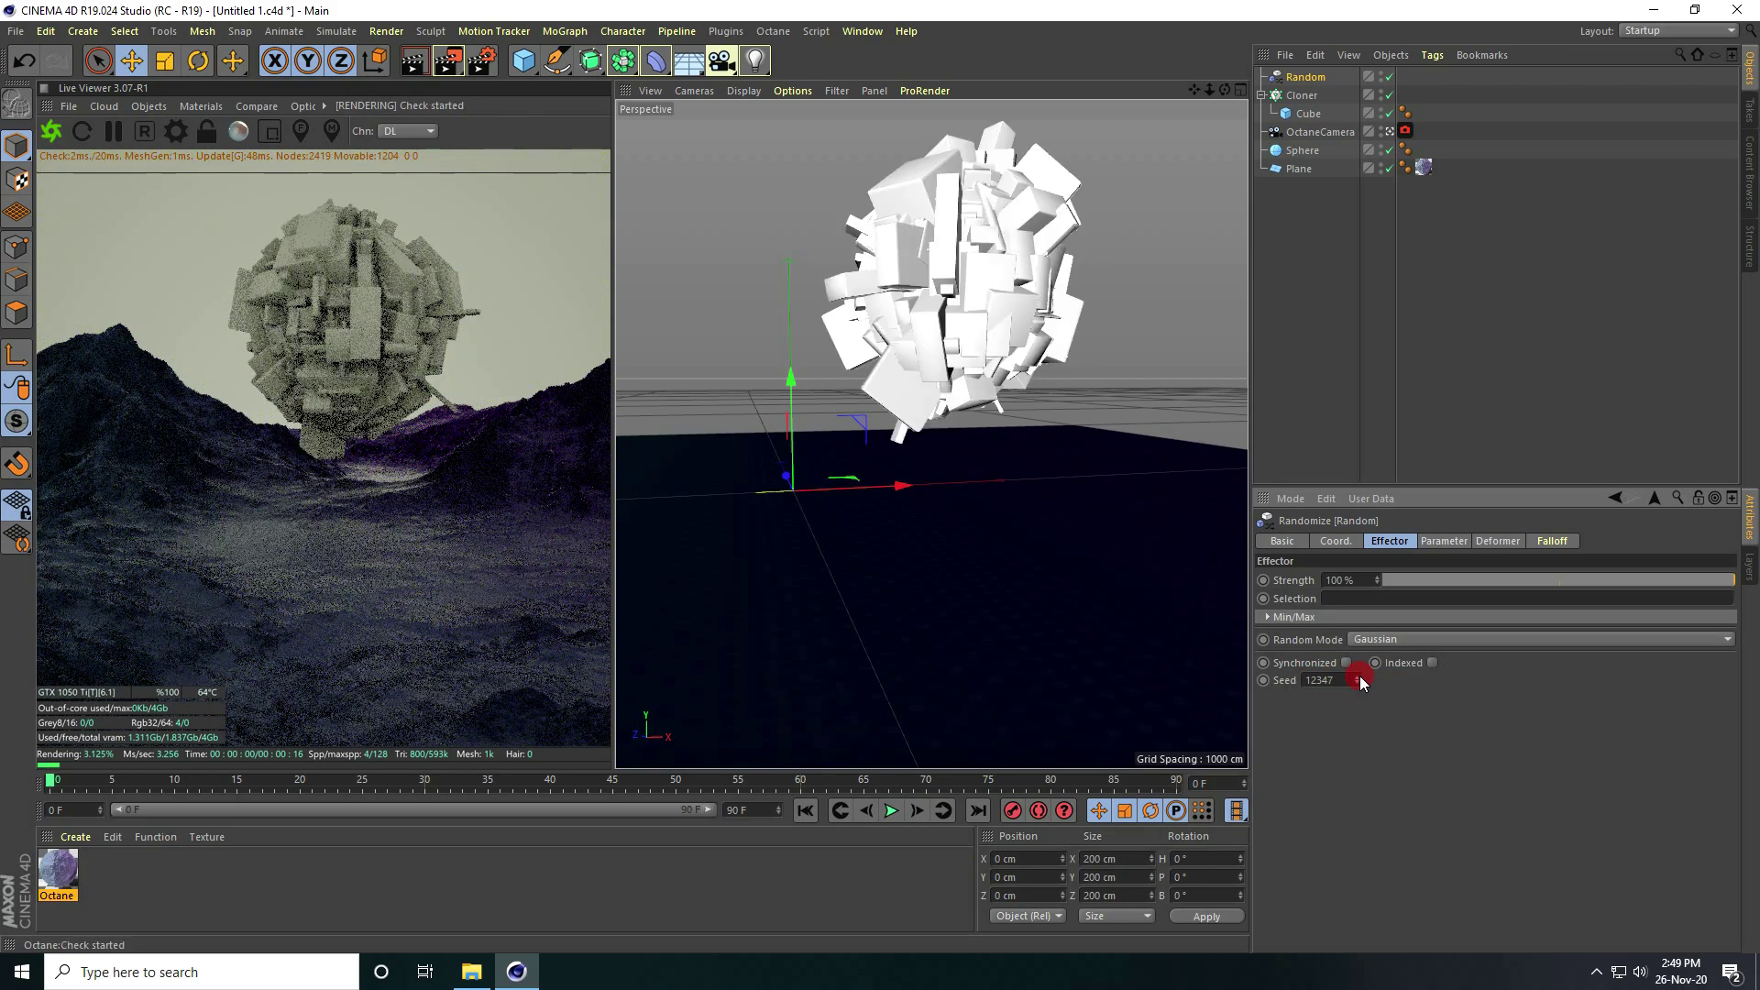
click(1358, 677)
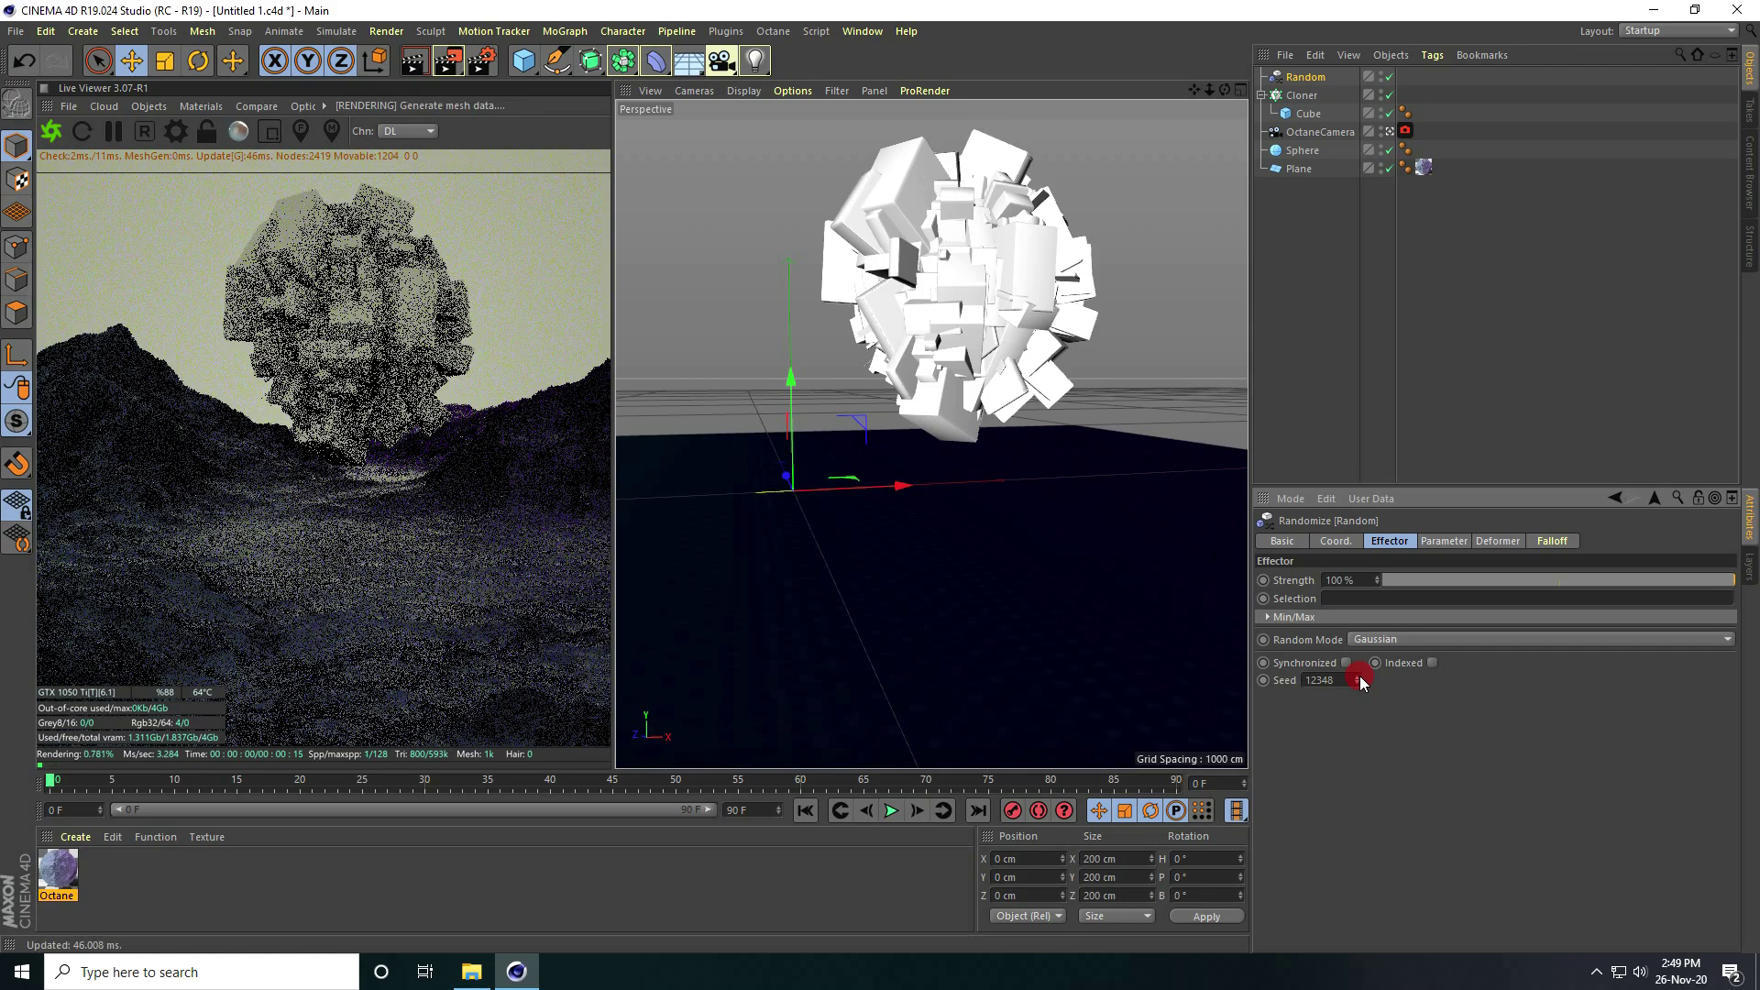
click(1358, 682)
click(1358, 683)
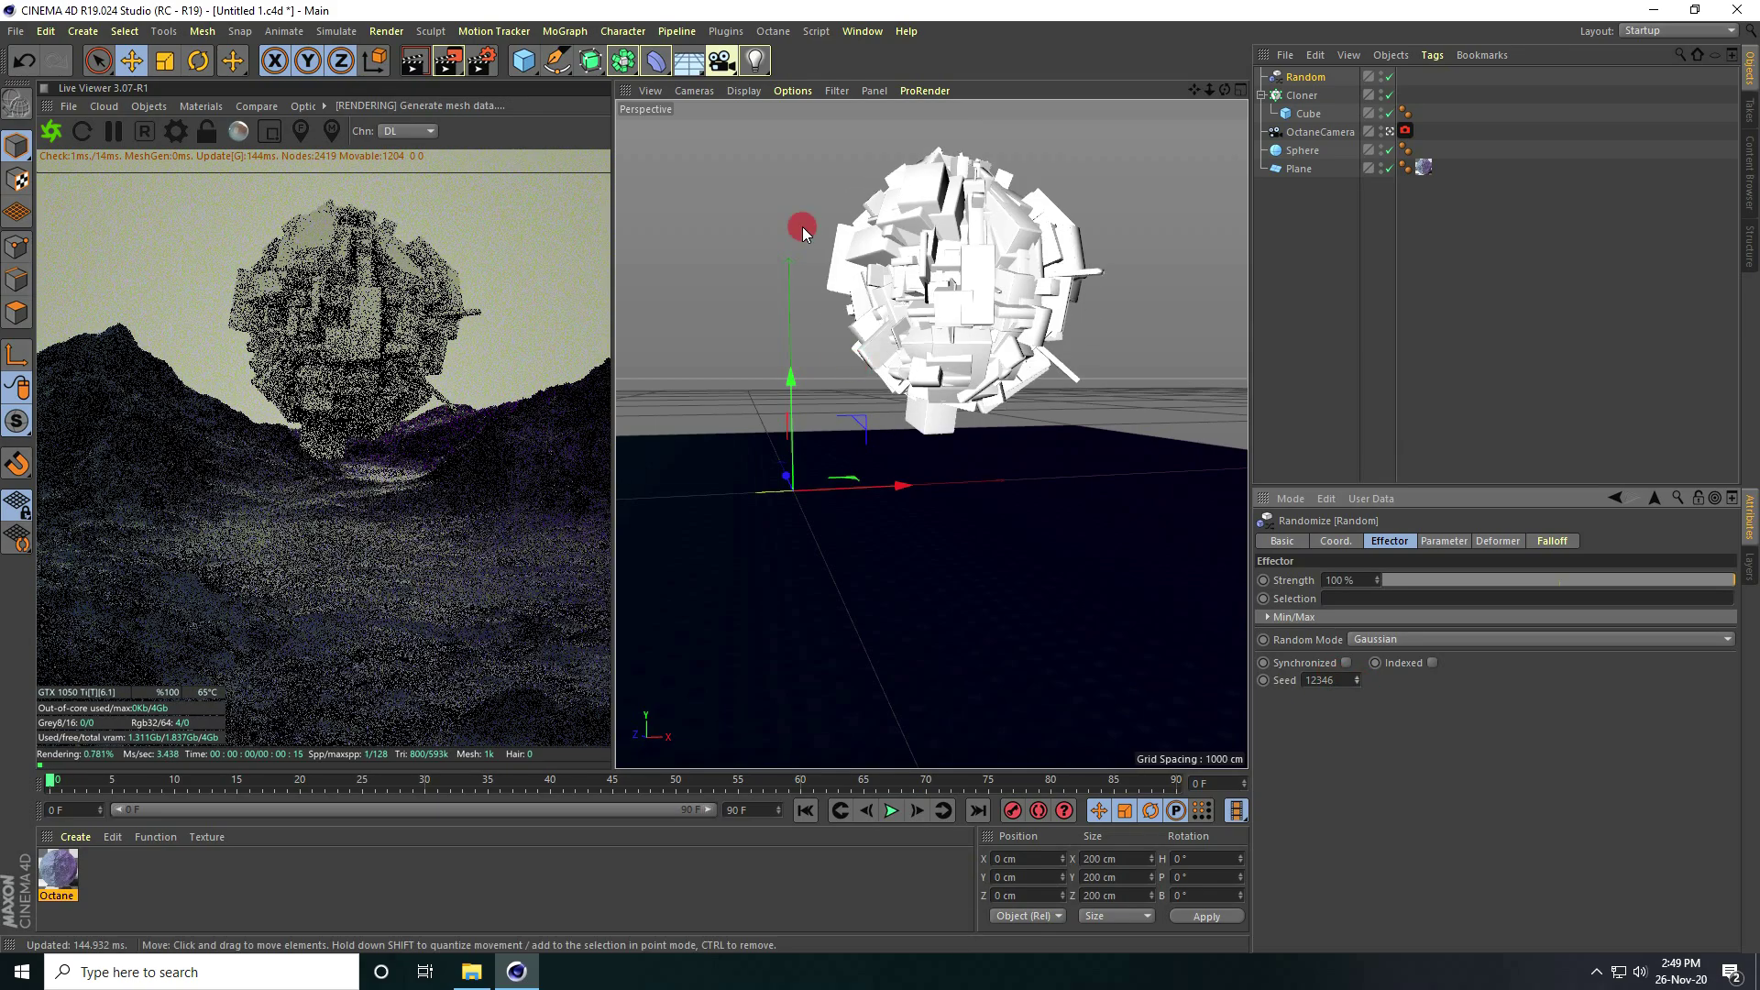
Fine-tune the Random effector's Y position offset.
click(1436, 540)
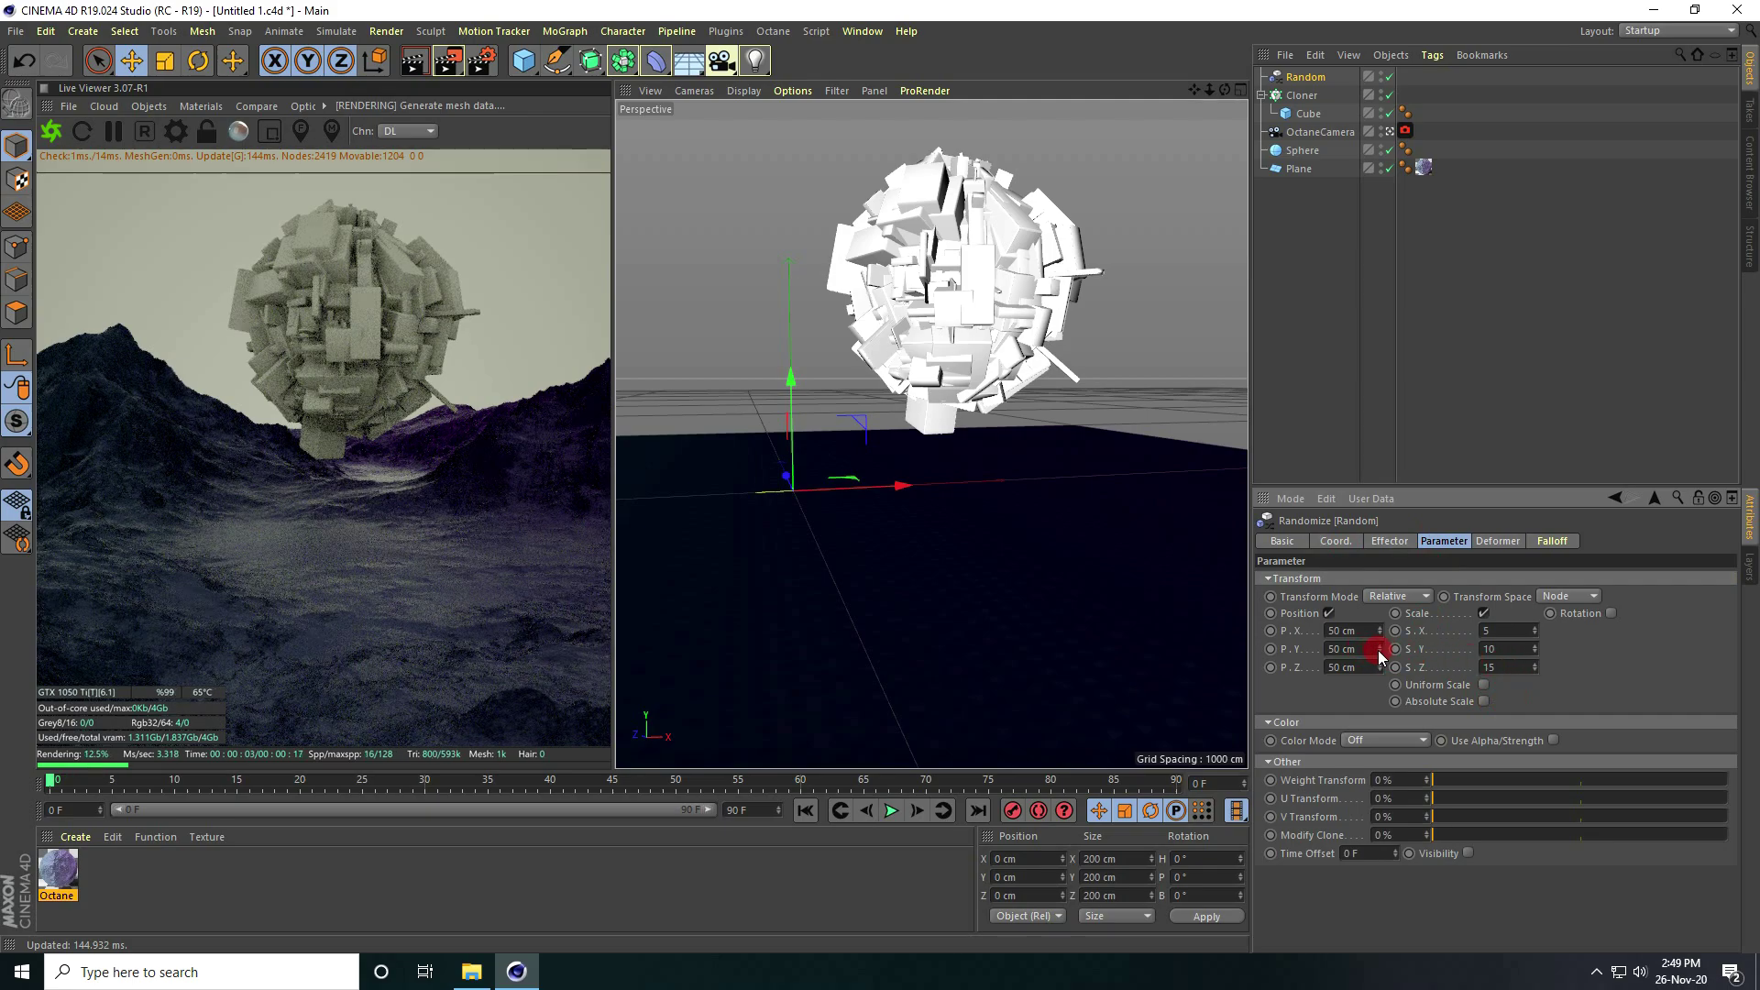
mouse_move(1380, 652)
mouse_down()
mouse_move(1377, 676)
mouse_move(1380, 648)
mouse_up()
Group the Random effector, Cloner and Sphere under a single null.
click(1262, 94)
click(1301, 96)
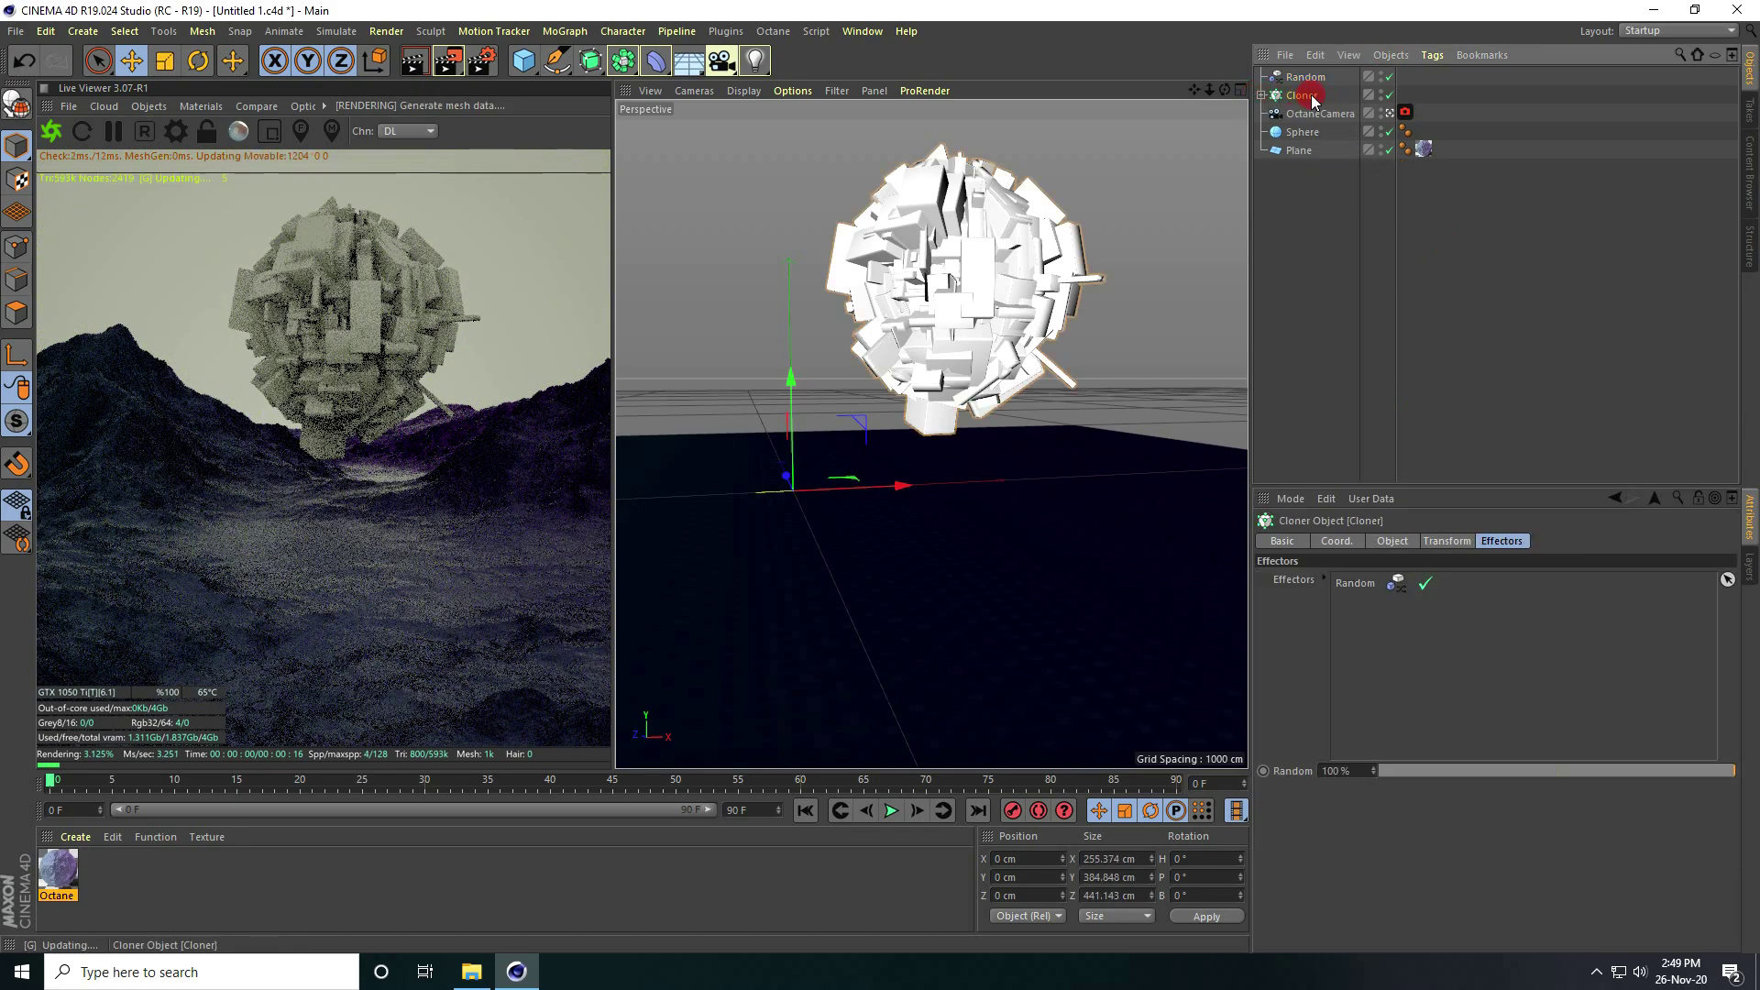
drag(1295, 137, 1293, 73)
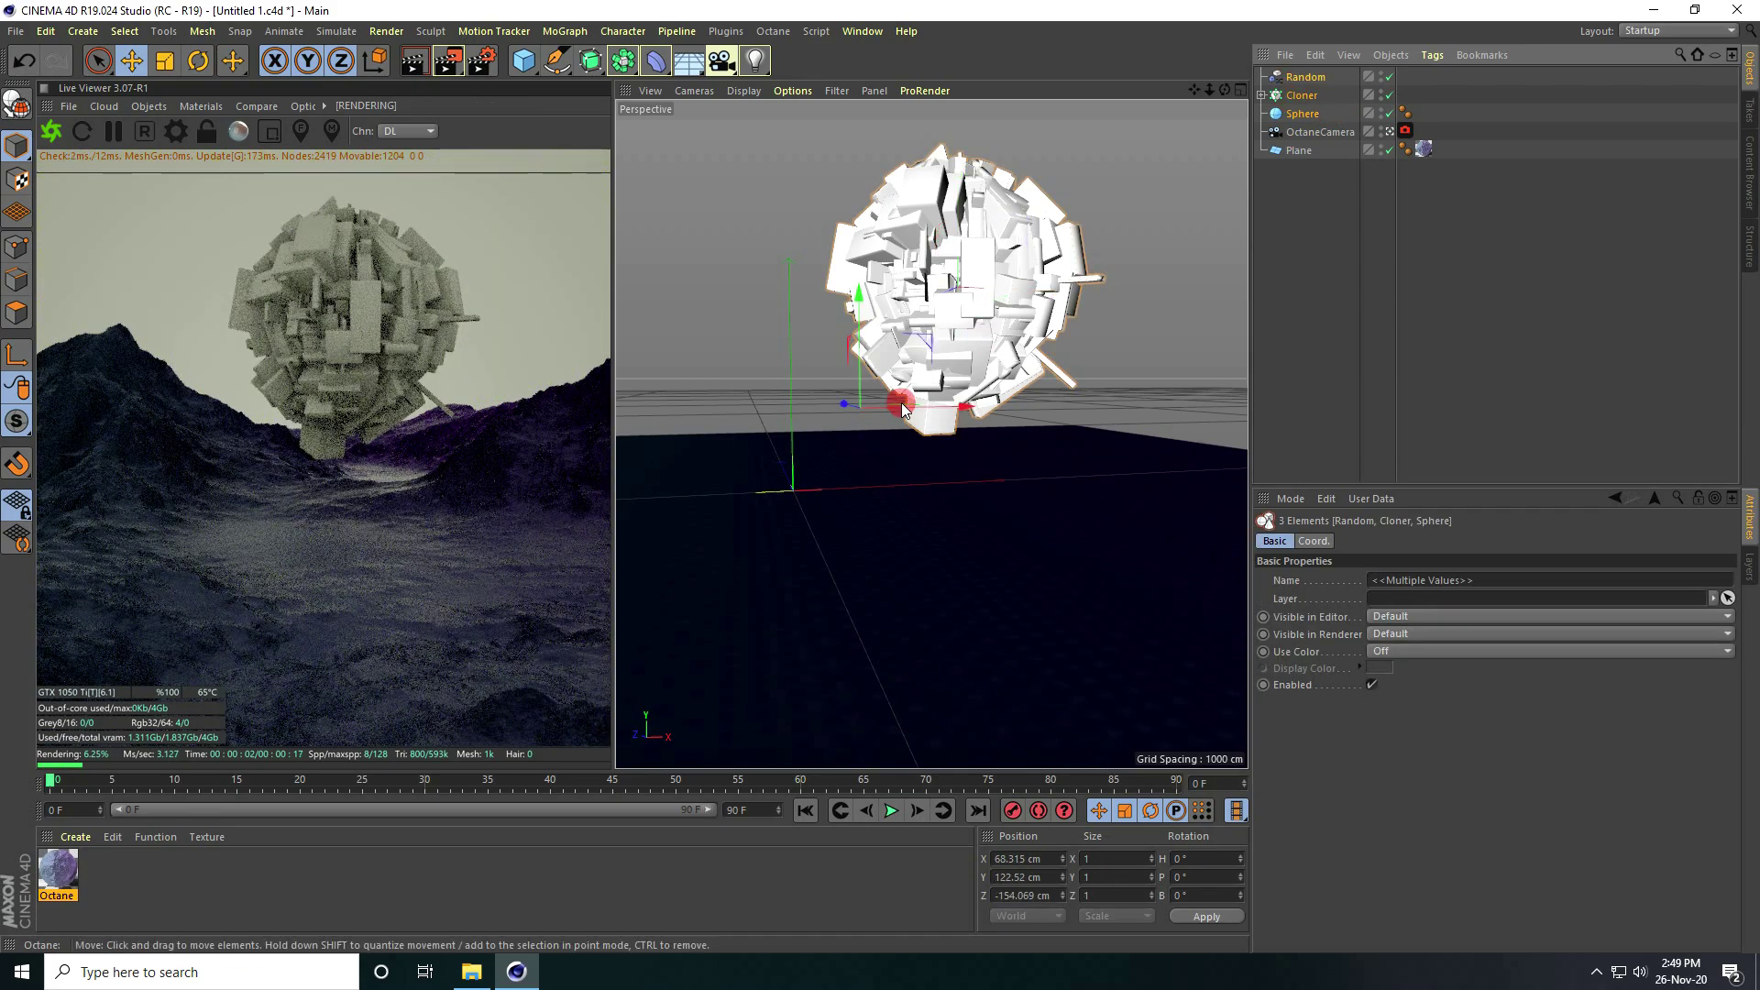
key(alt+g)
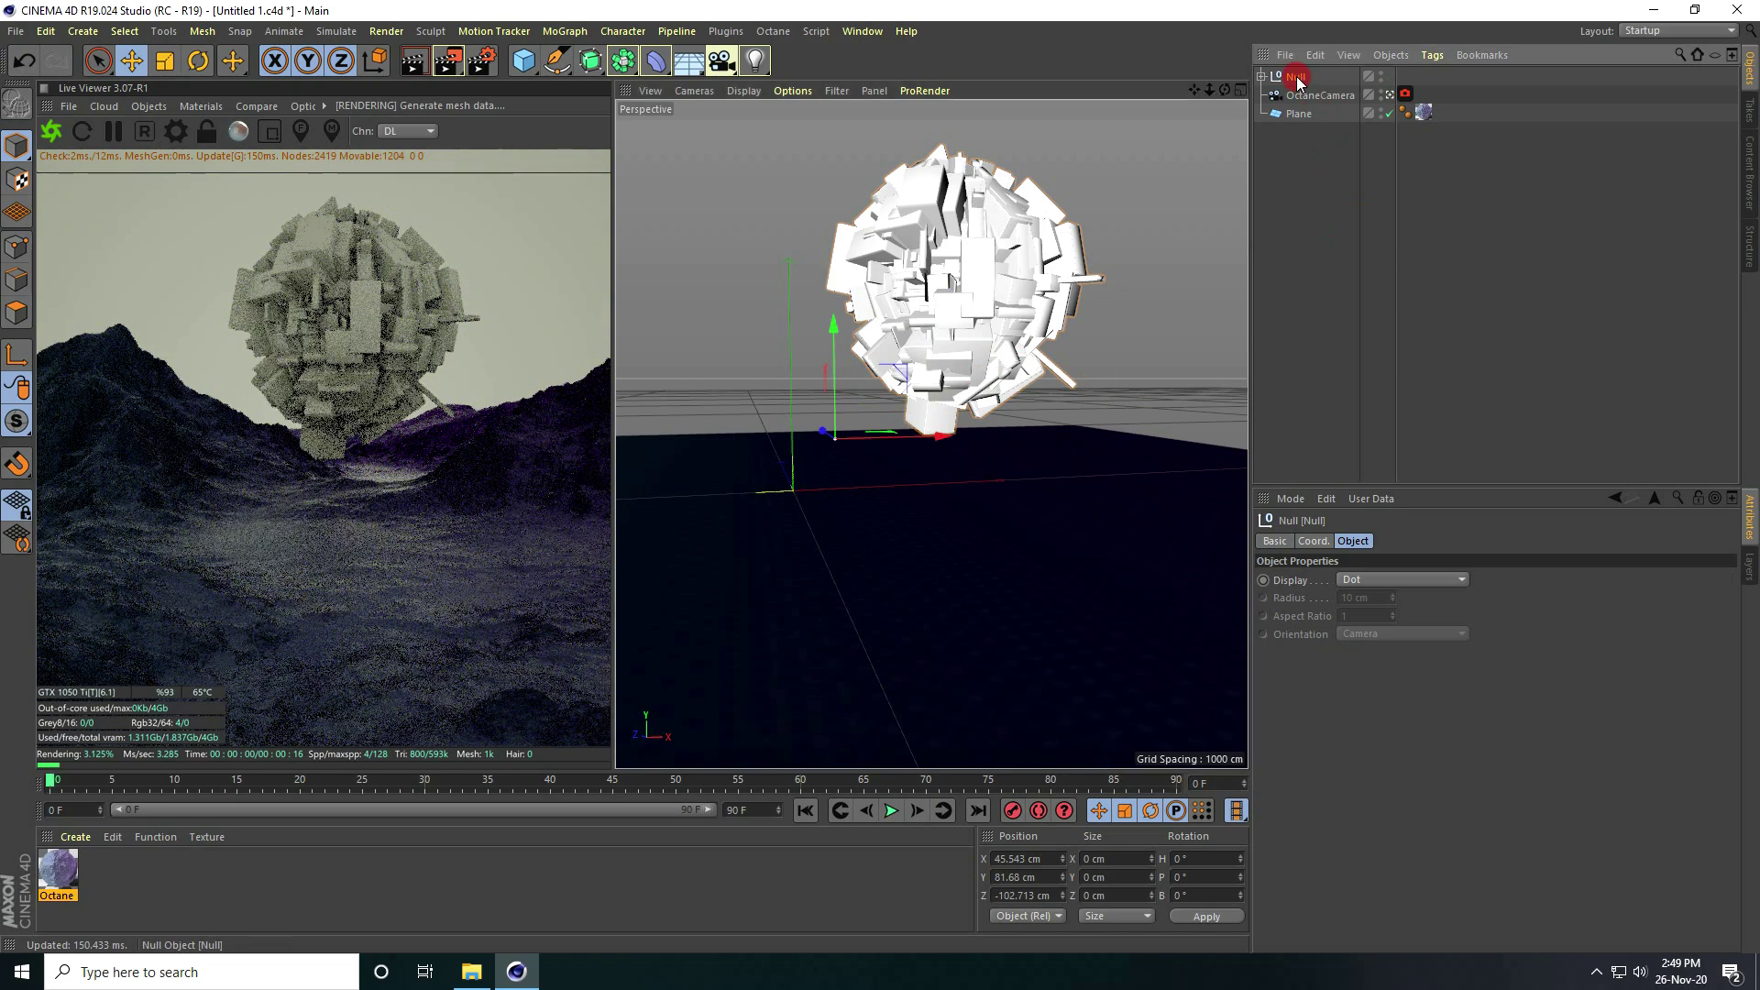
Centre the null's axis using Points Center and Use All Objects, and move the group to about X 156, Y 245, Z -223 cm.
click(203, 31)
mouse_move(222, 204)
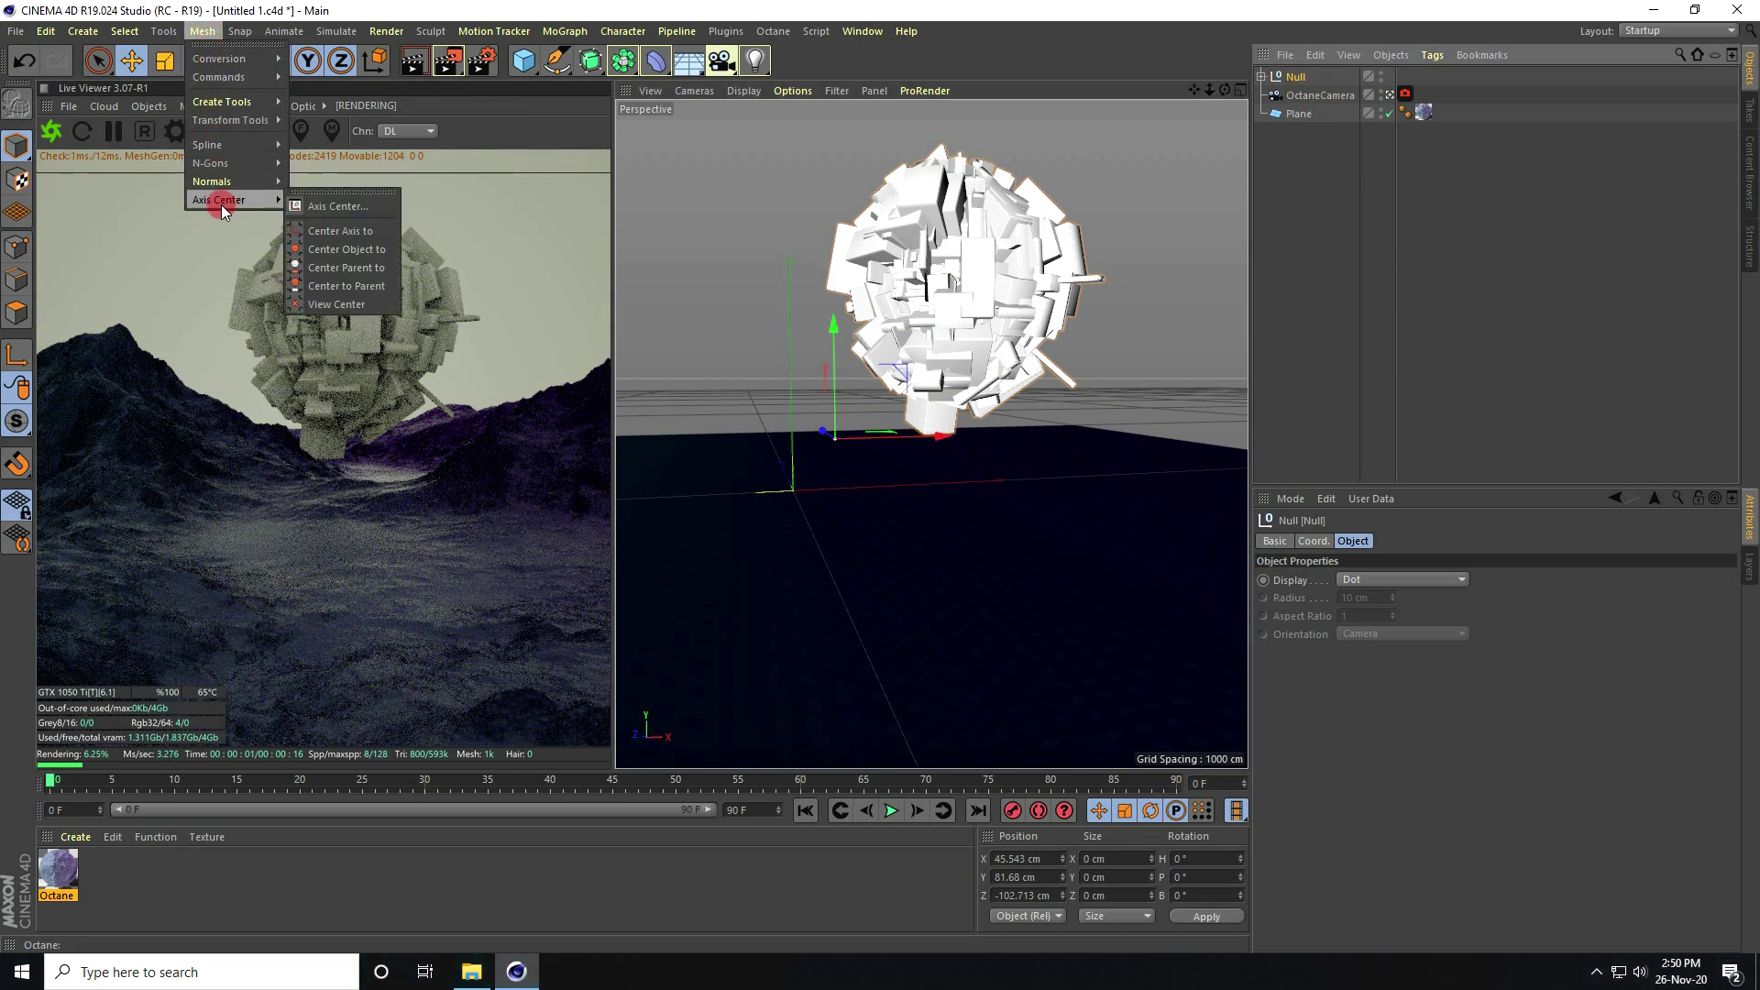
click(343, 207)
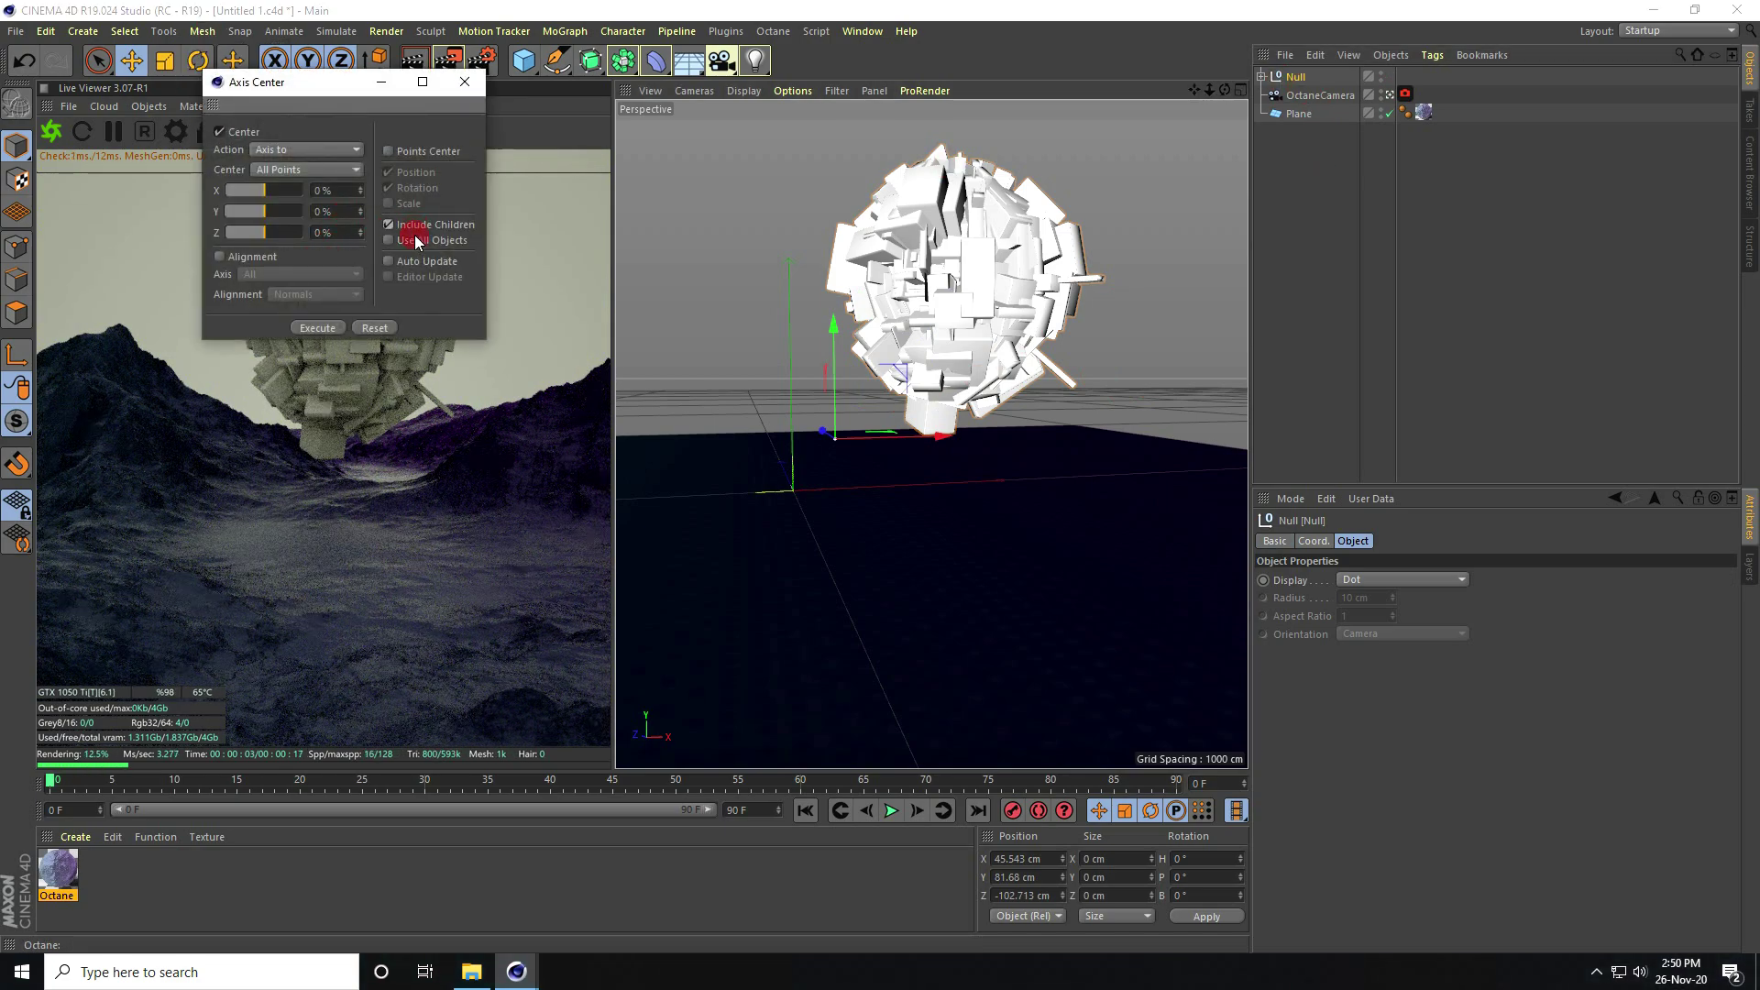
click(389, 151)
click(318, 327)
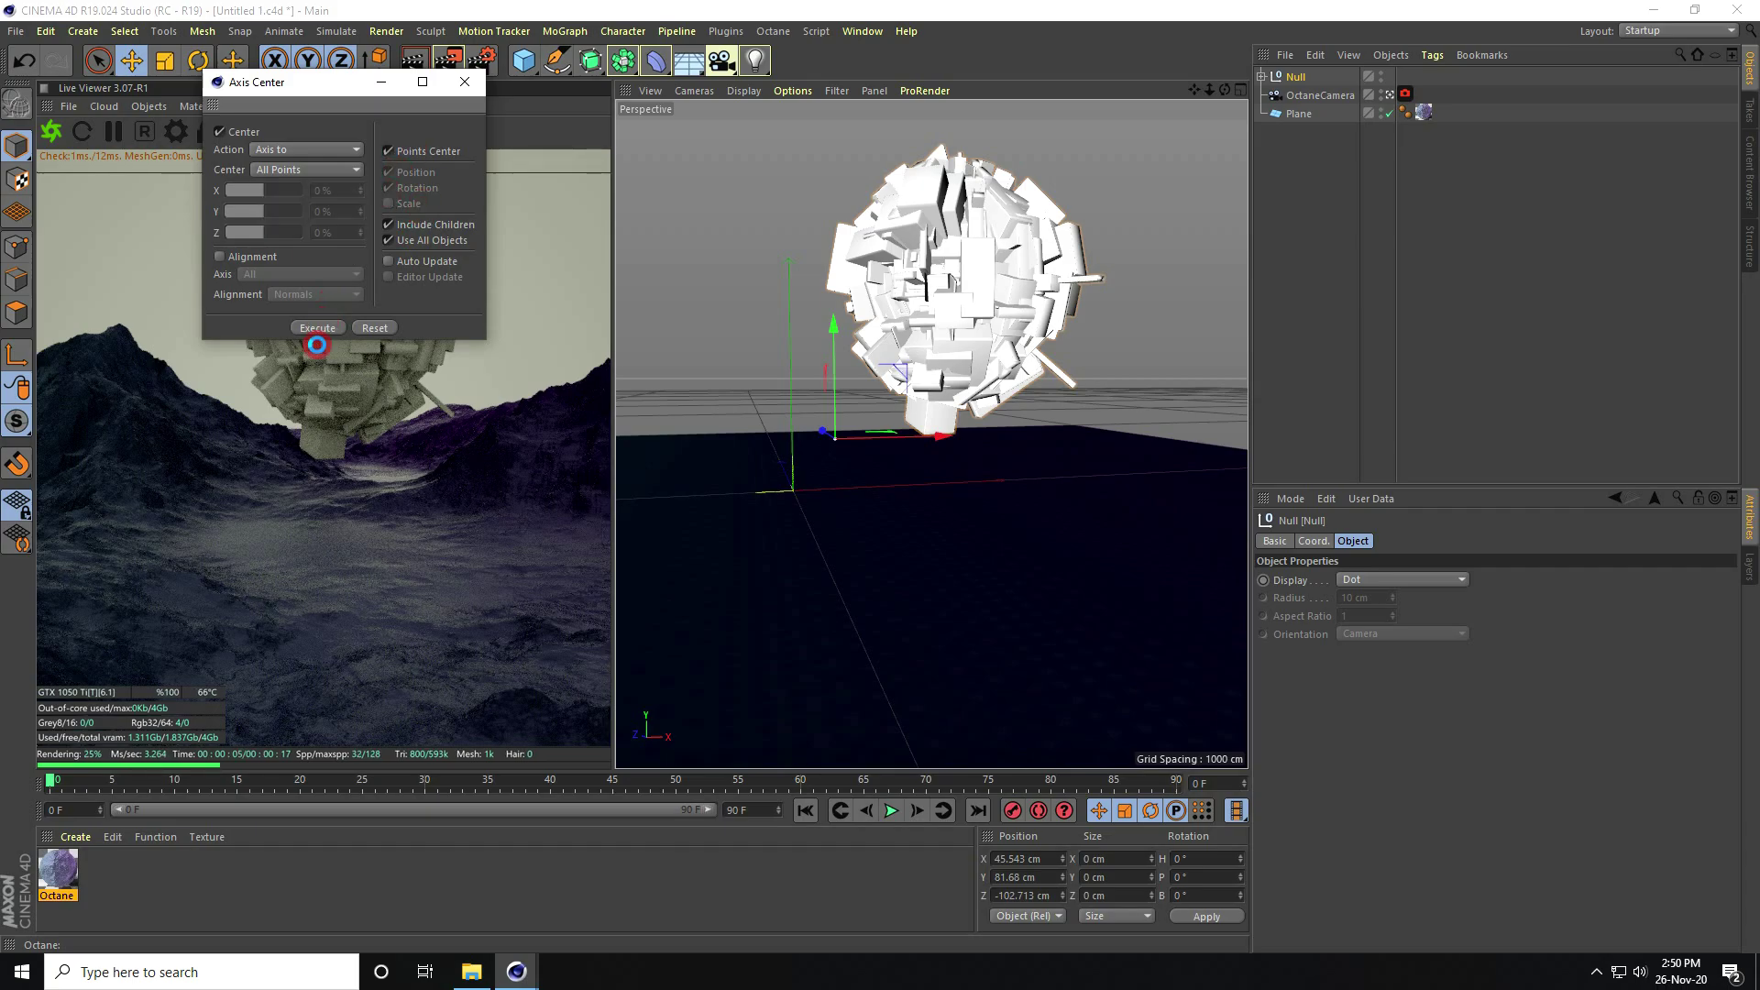
click(469, 77)
drag(926, 305, 1031, 443)
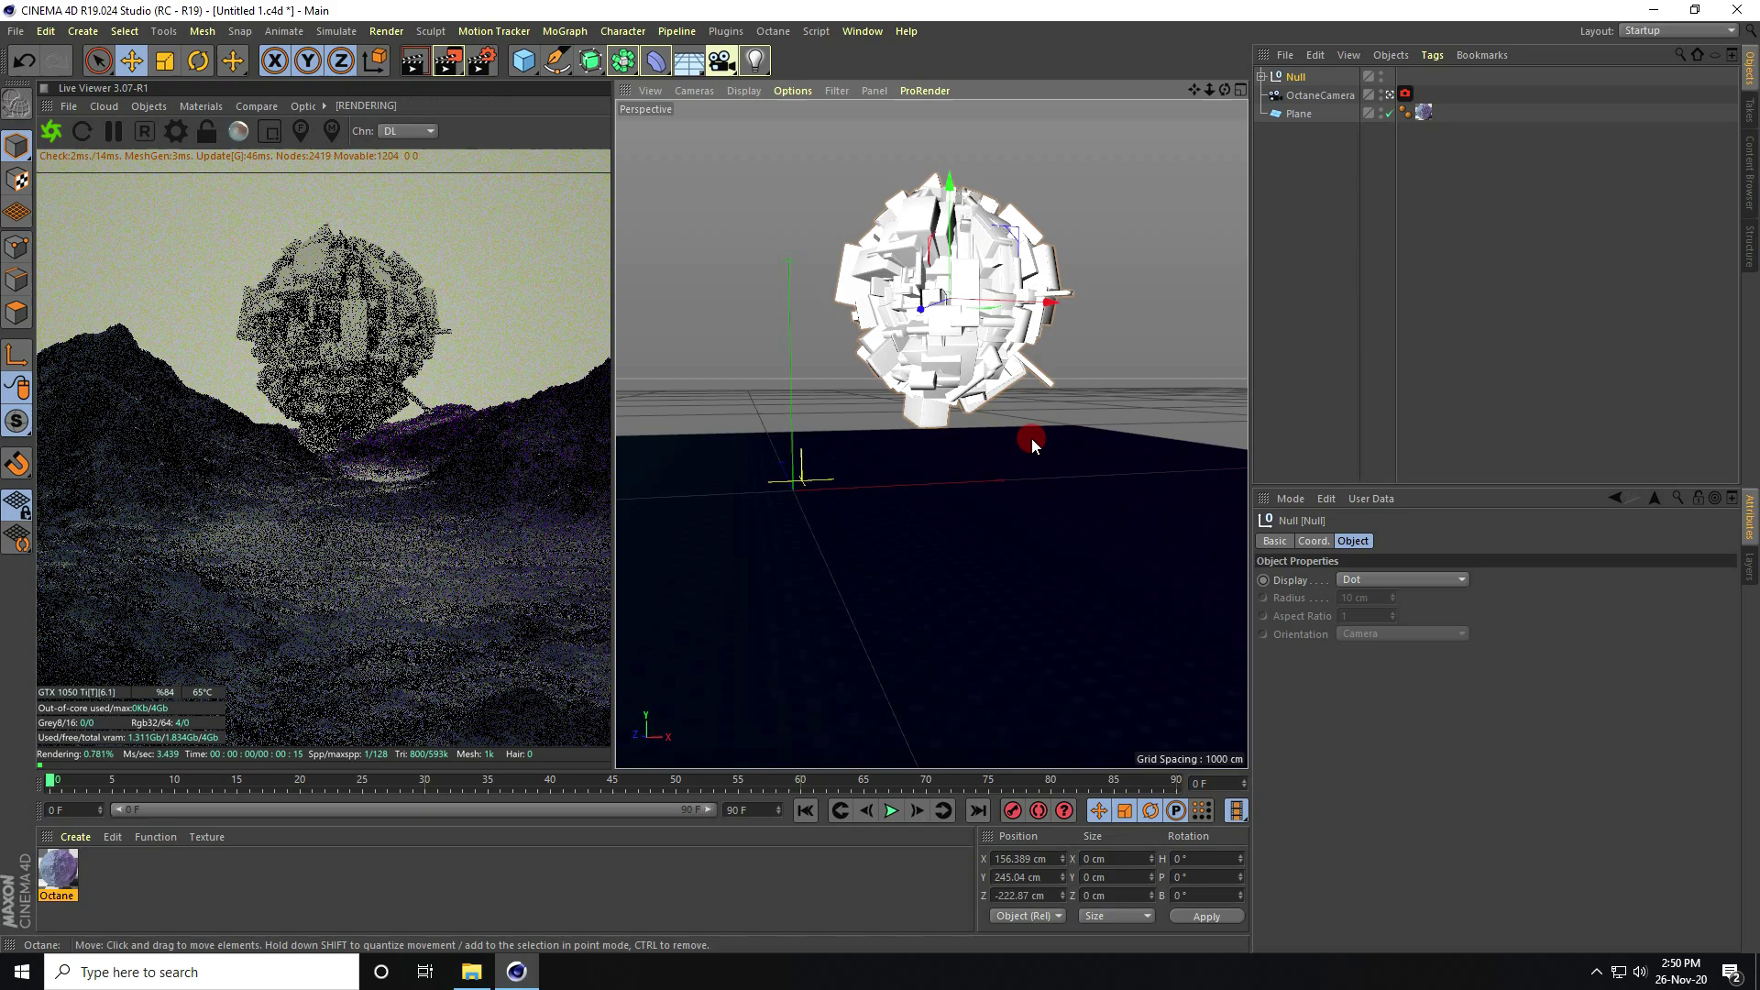
Duplicate the Cube inside the Cloner within the null group.
click(1262, 78)
click(1270, 112)
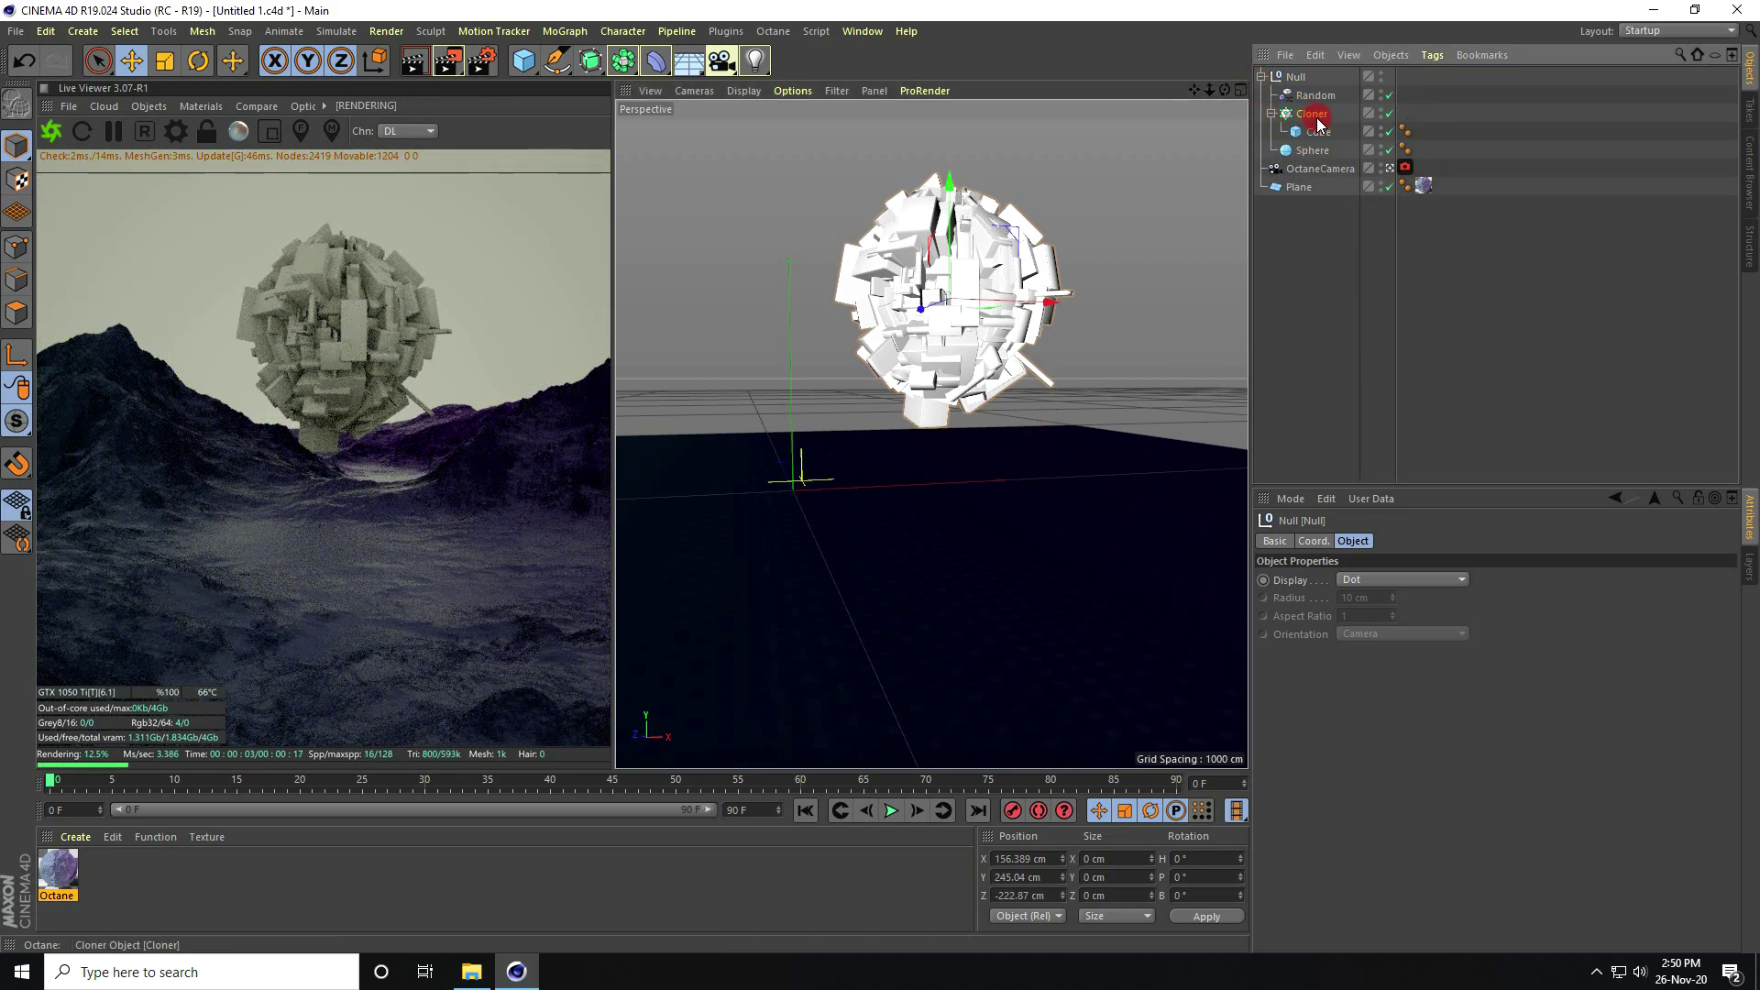
click(1312, 112)
click(1317, 132)
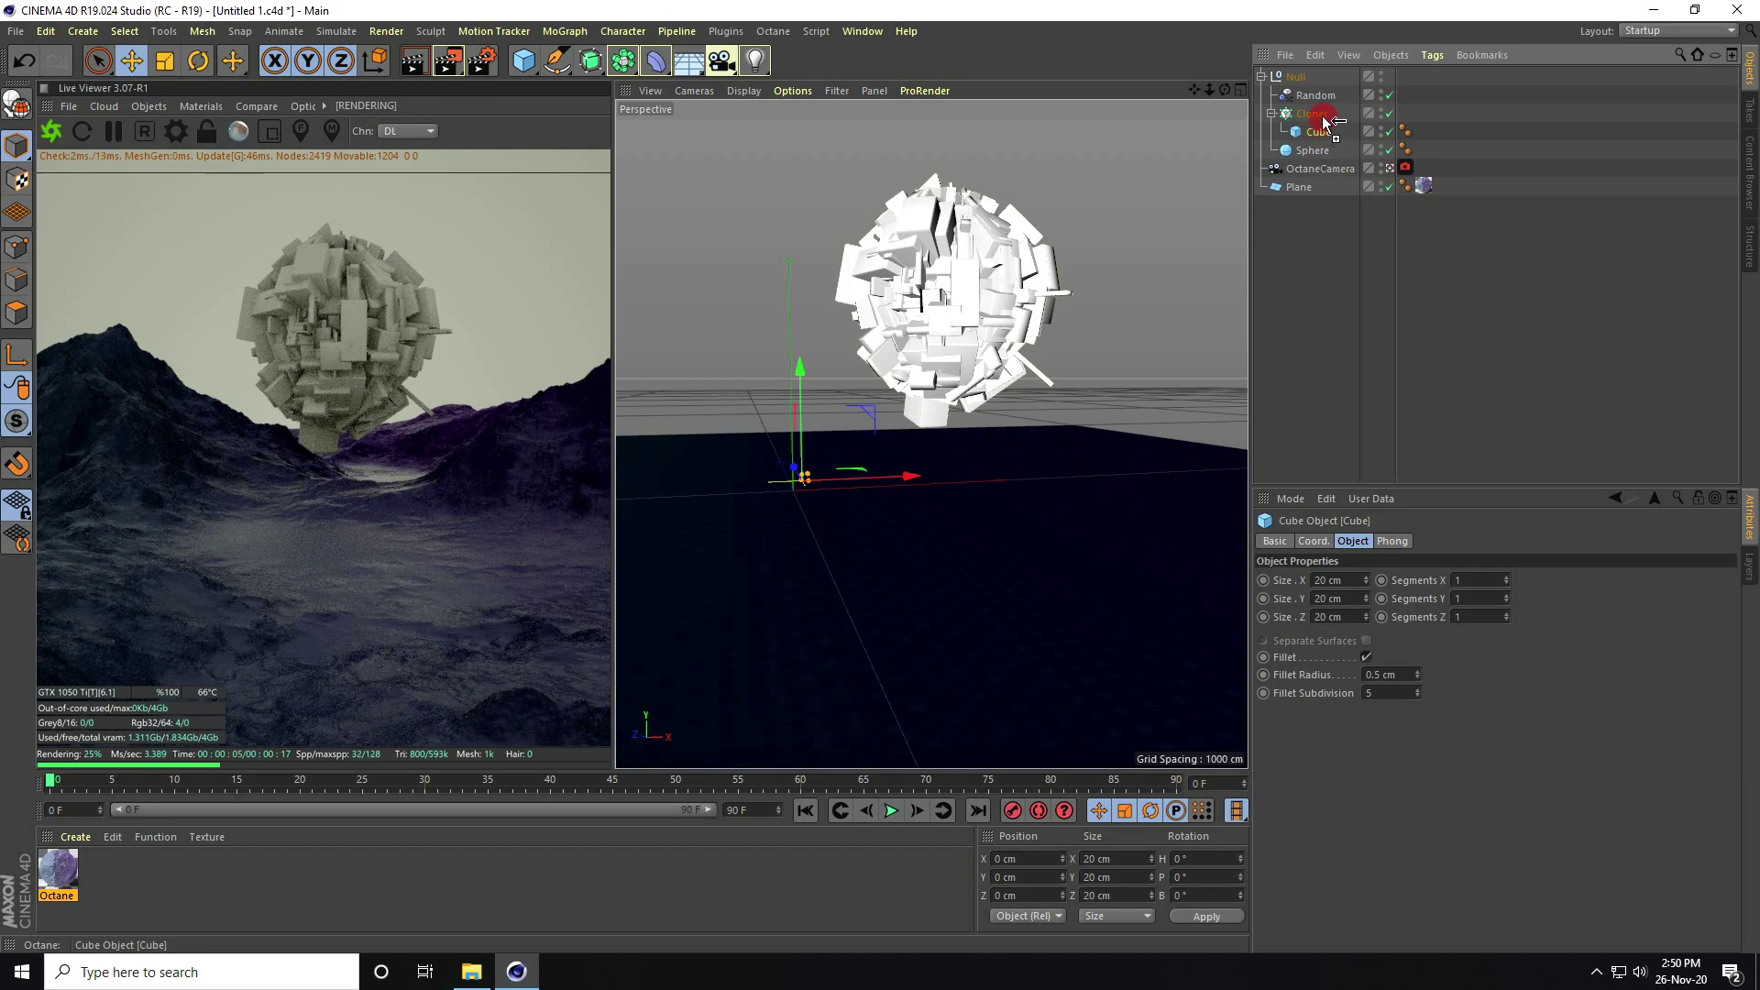
ctrl+drag(1326, 120, 1325, 121)
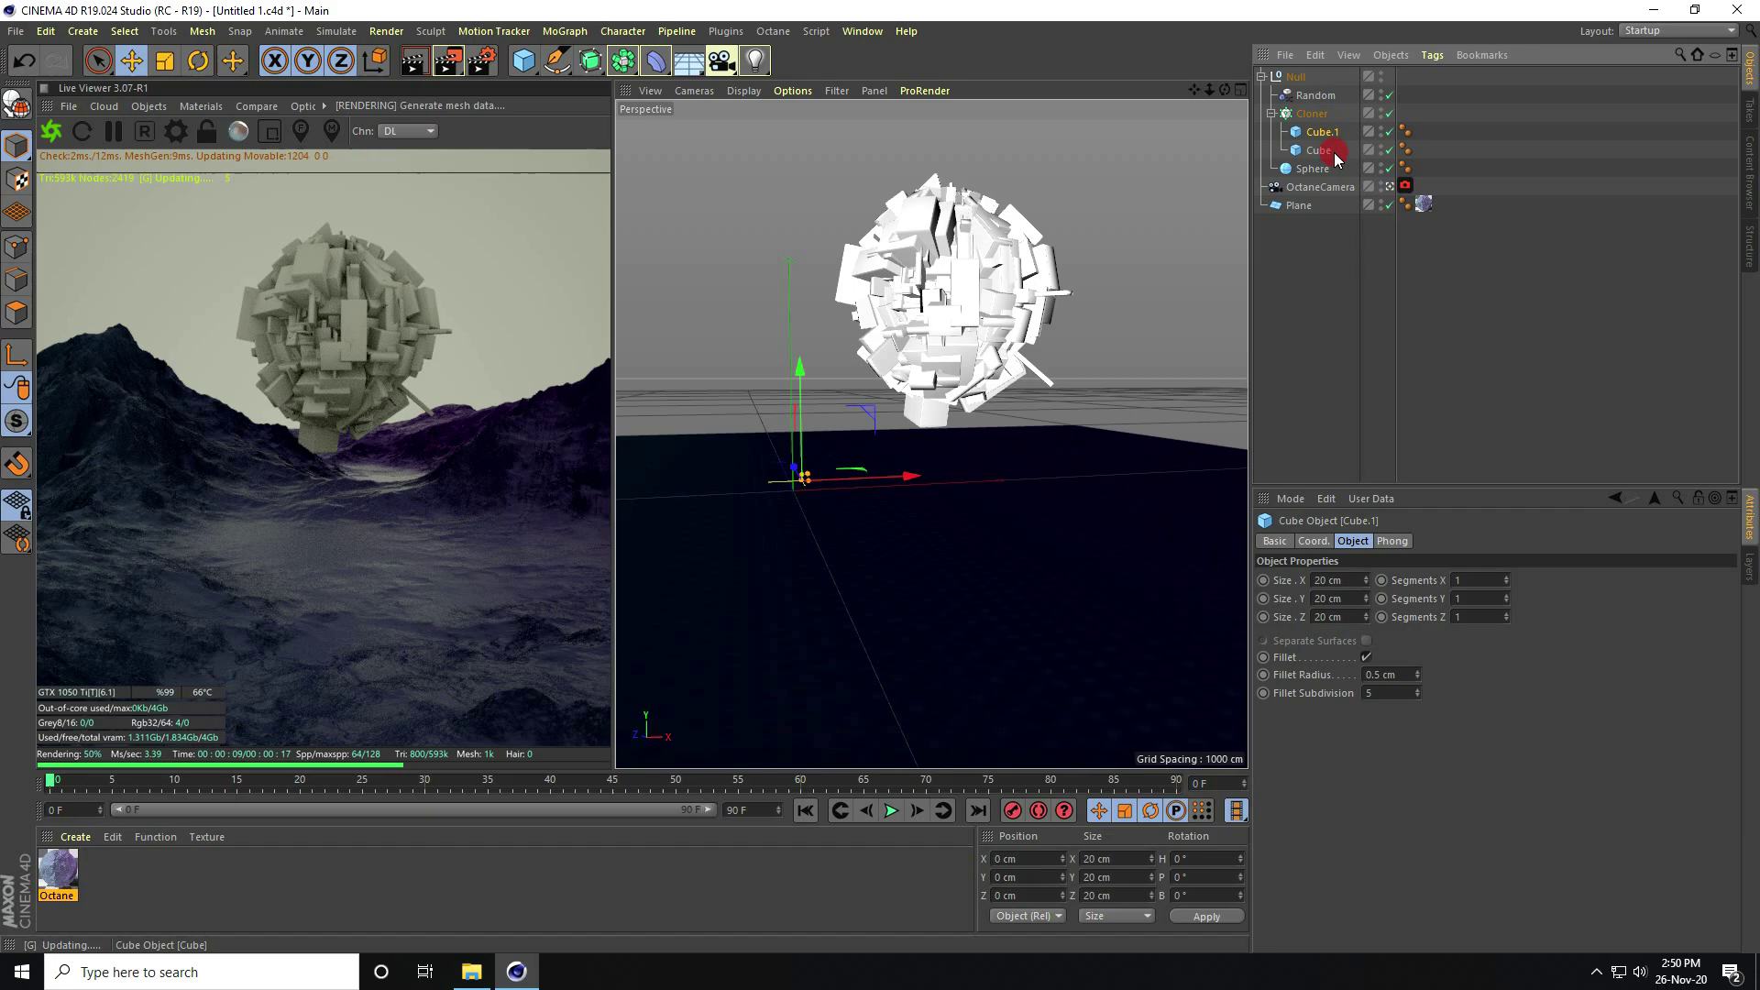
Set the duplicated cube's size to 10 cm in X, 15 cm in Y and 10 cm in Z.
click(1344, 580)
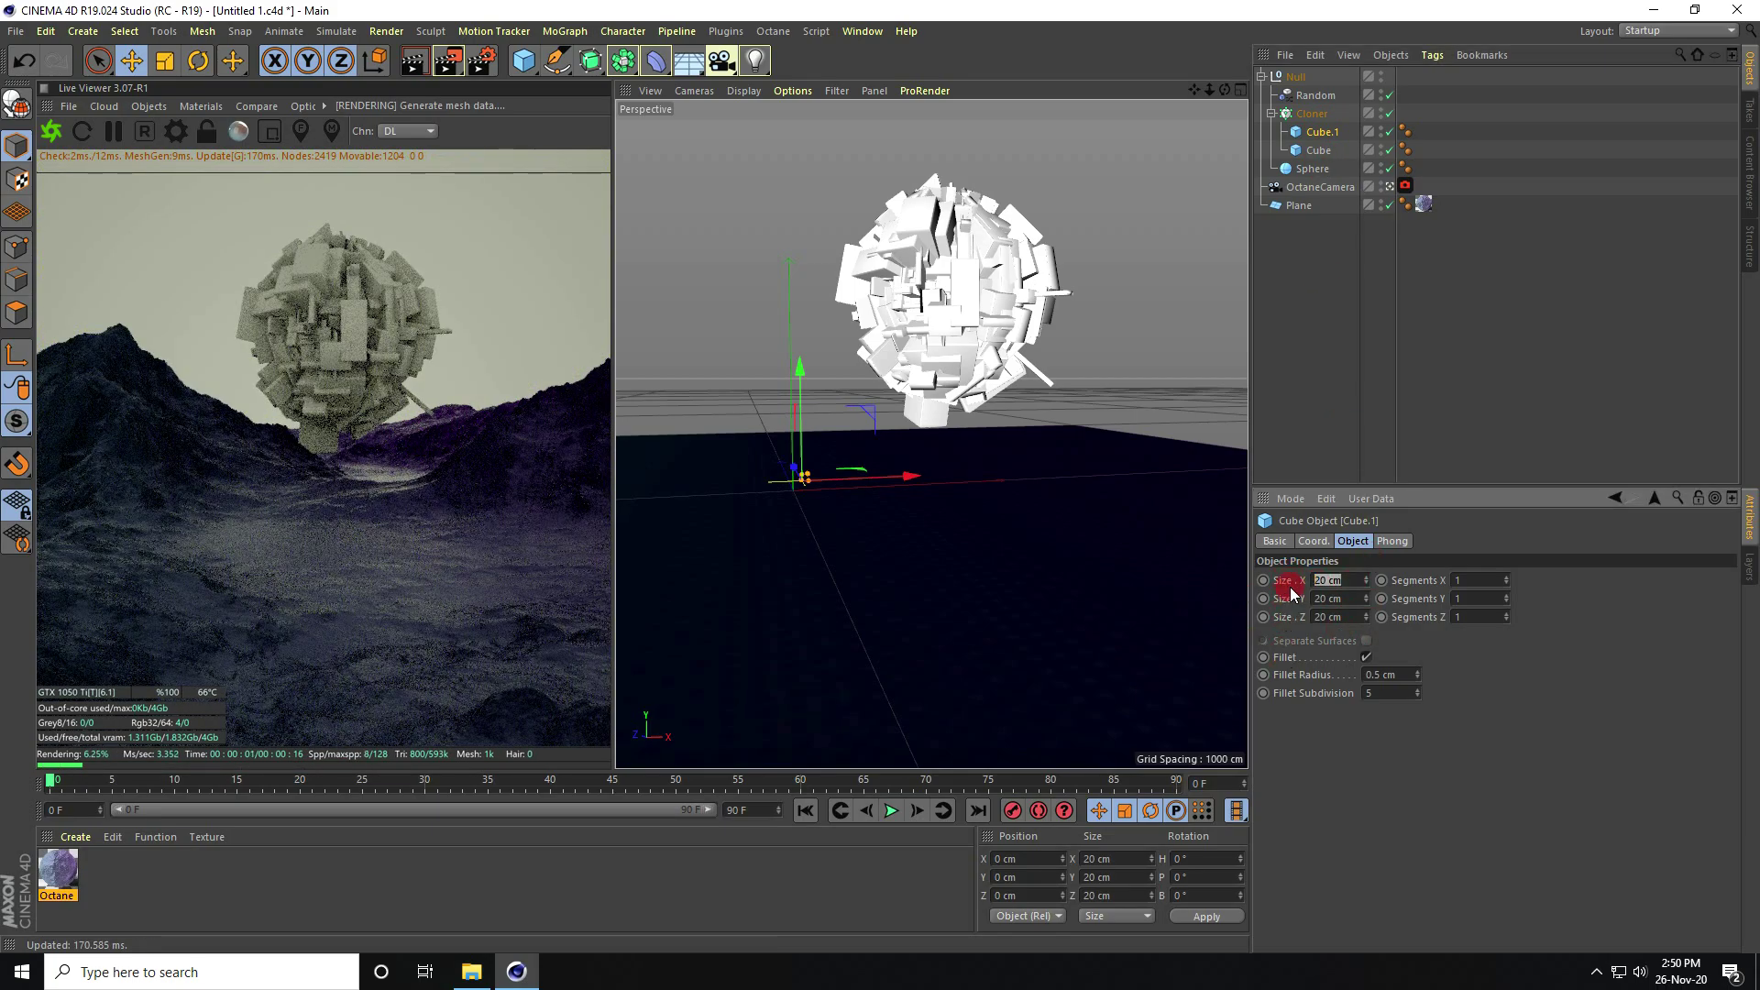
click(1343, 601)
click(1353, 615)
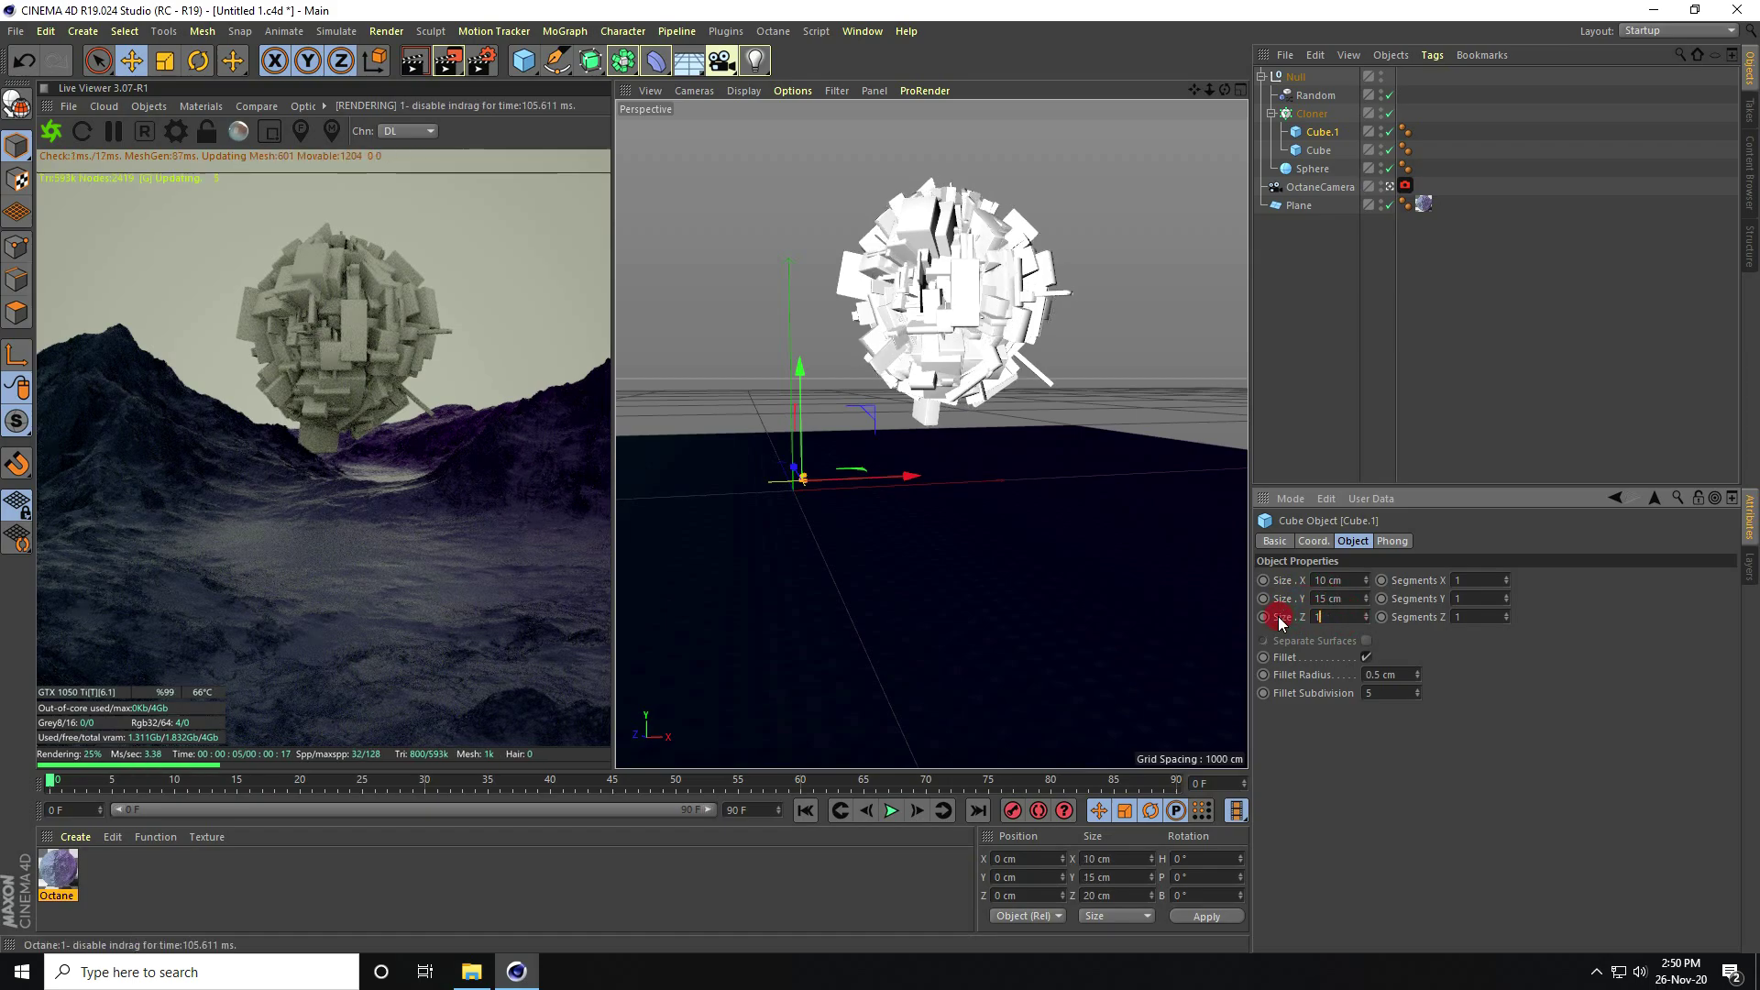
text(15)
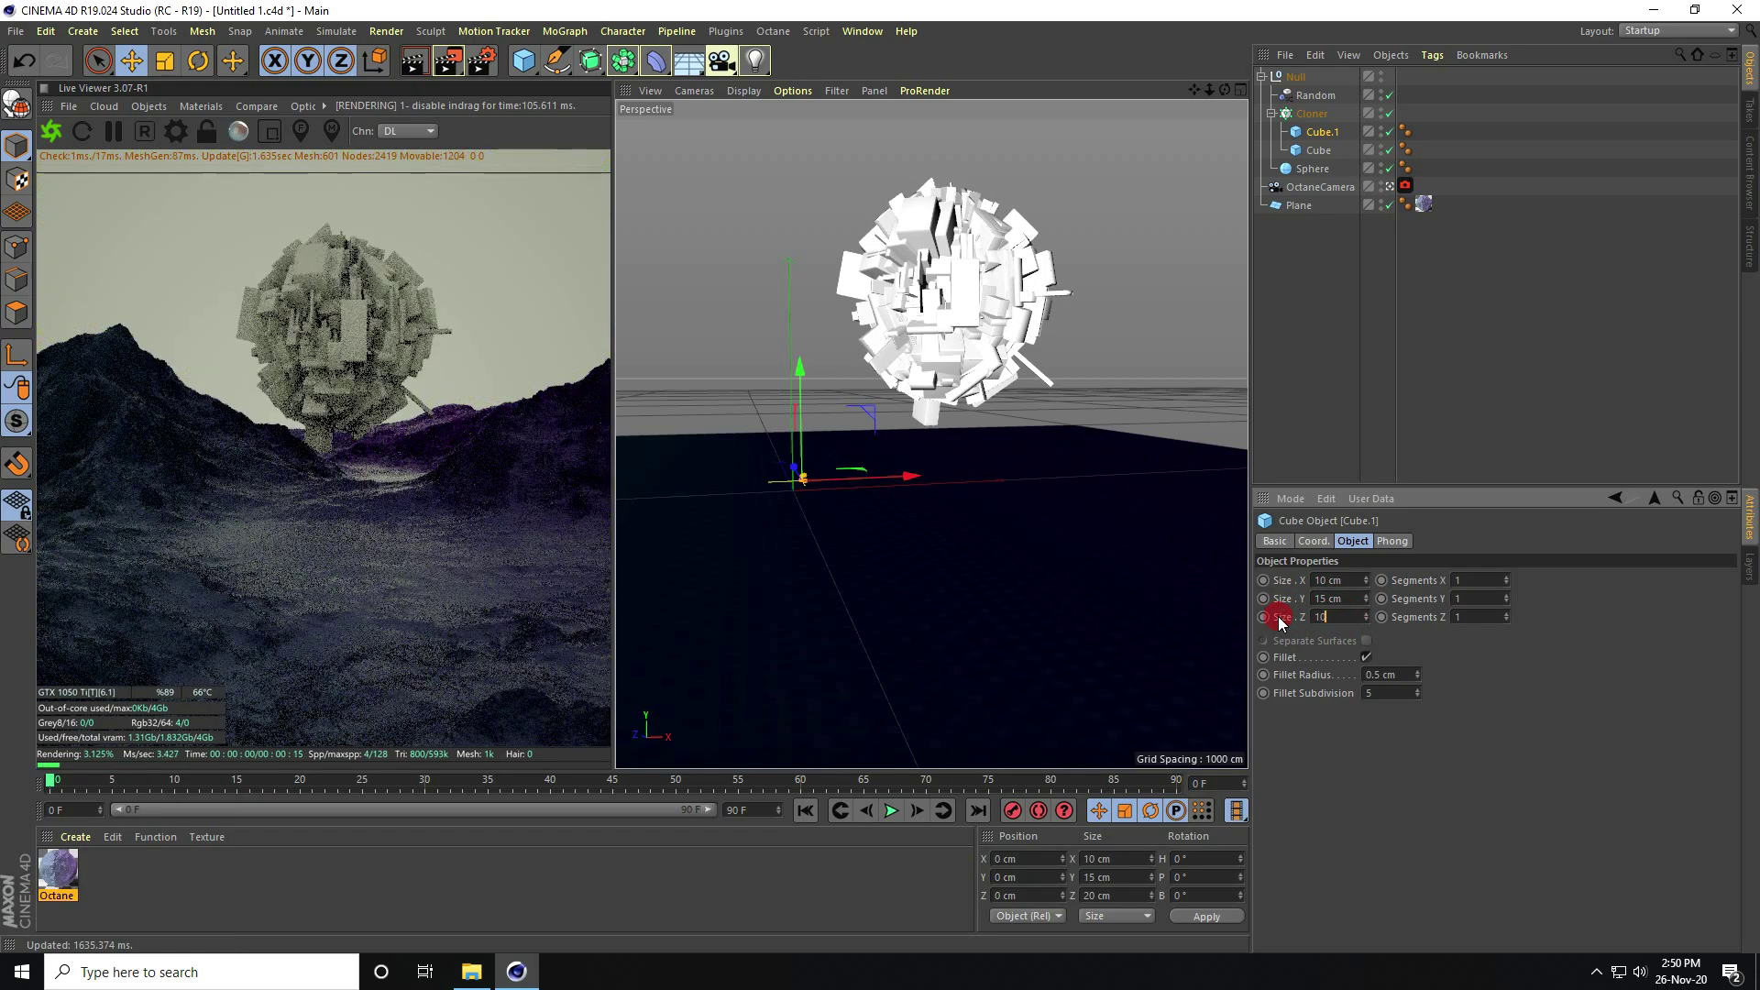
key(Return)
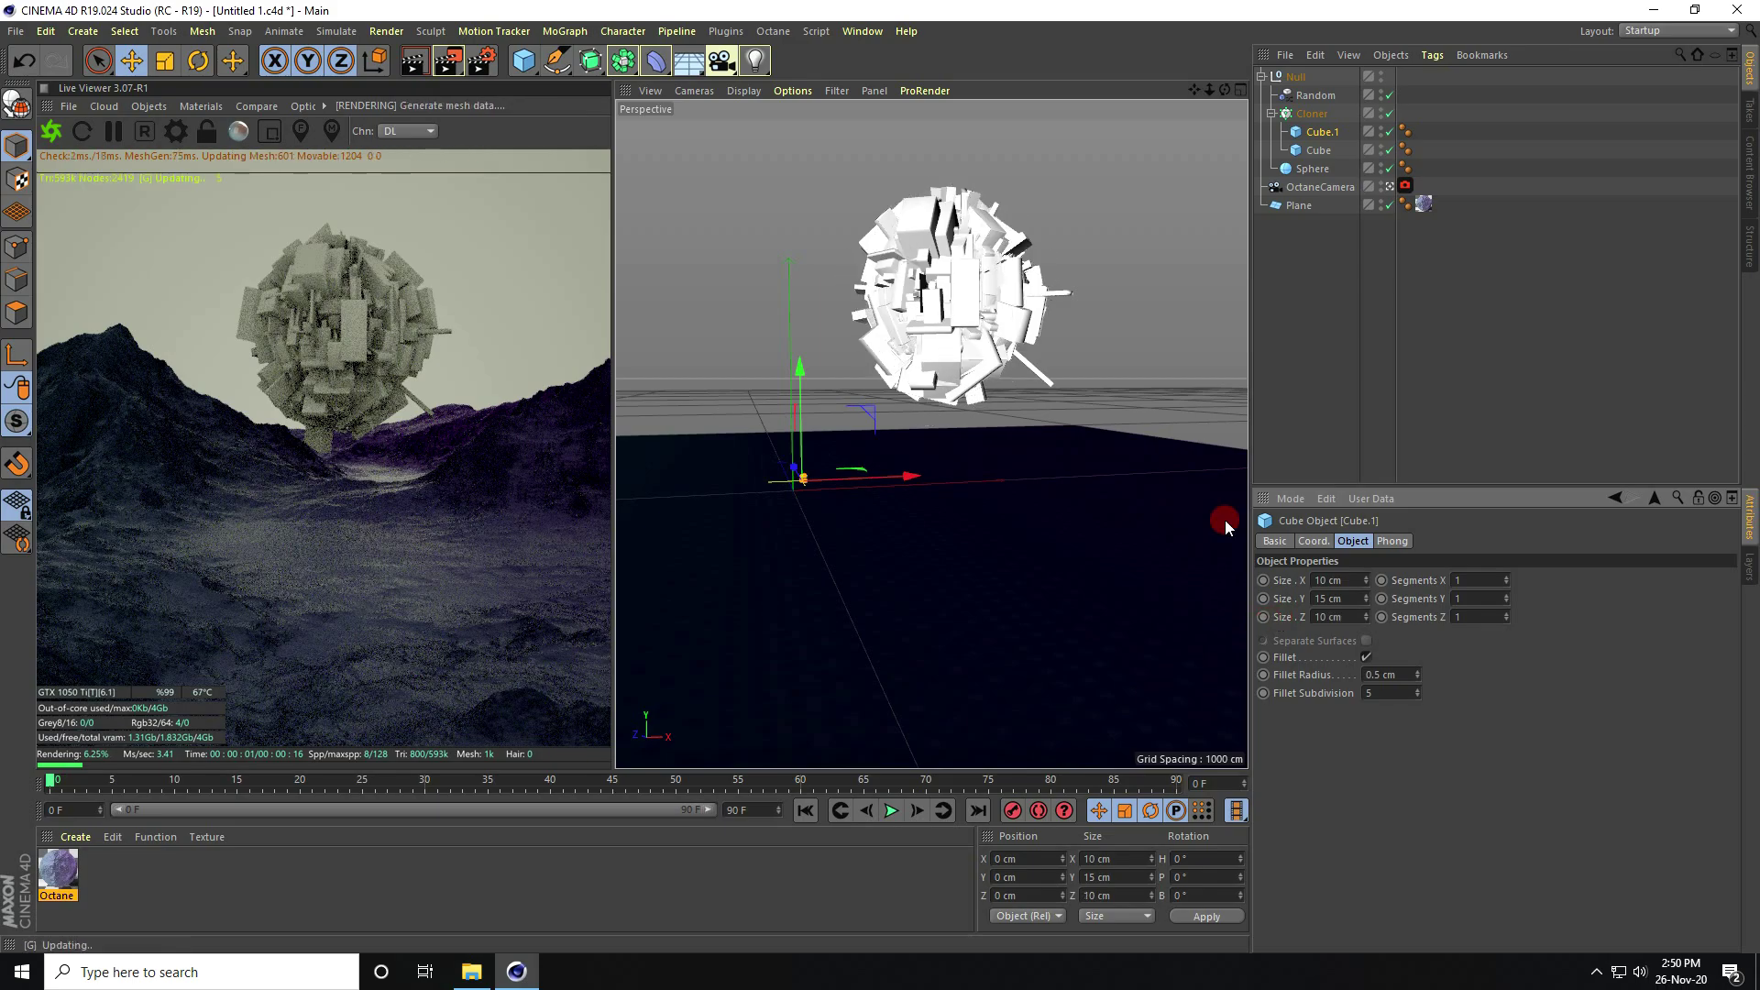
Duplicate Cube.1 inside the Cloner and set the copy's size to 15 cm in X, 20 cm in Y and 25 cm in Z.
click(1320, 134)
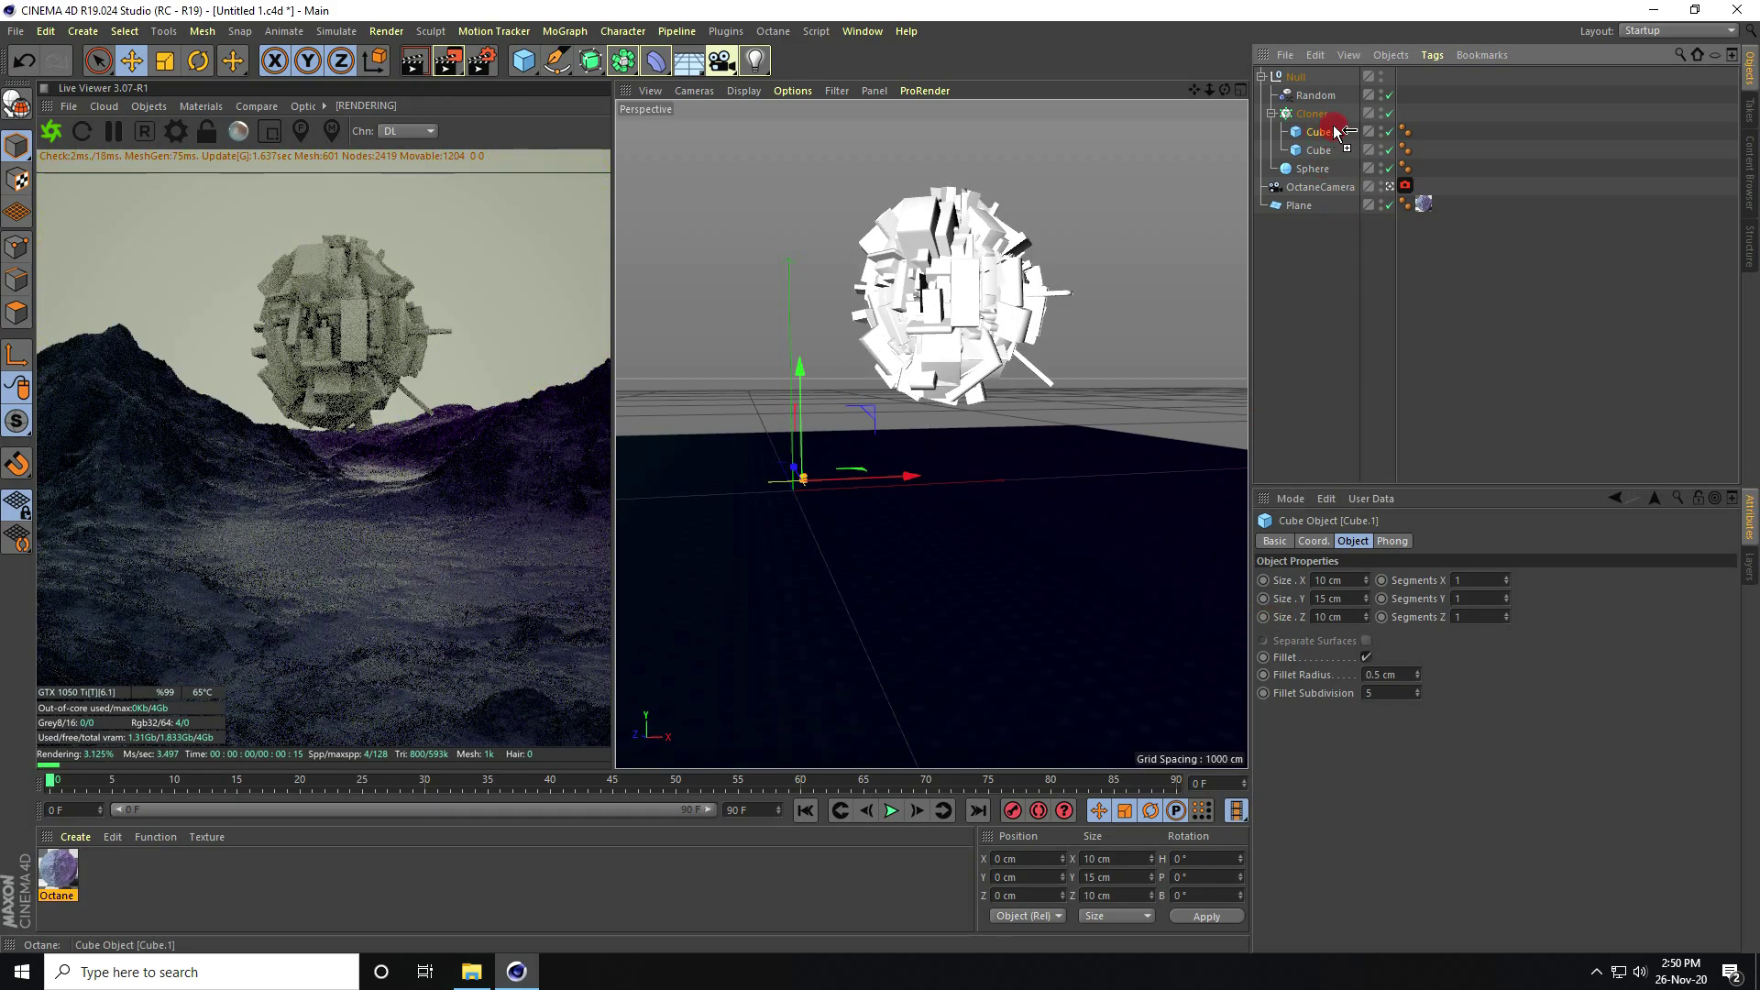
ctrl+drag(1337, 131, 1323, 138)
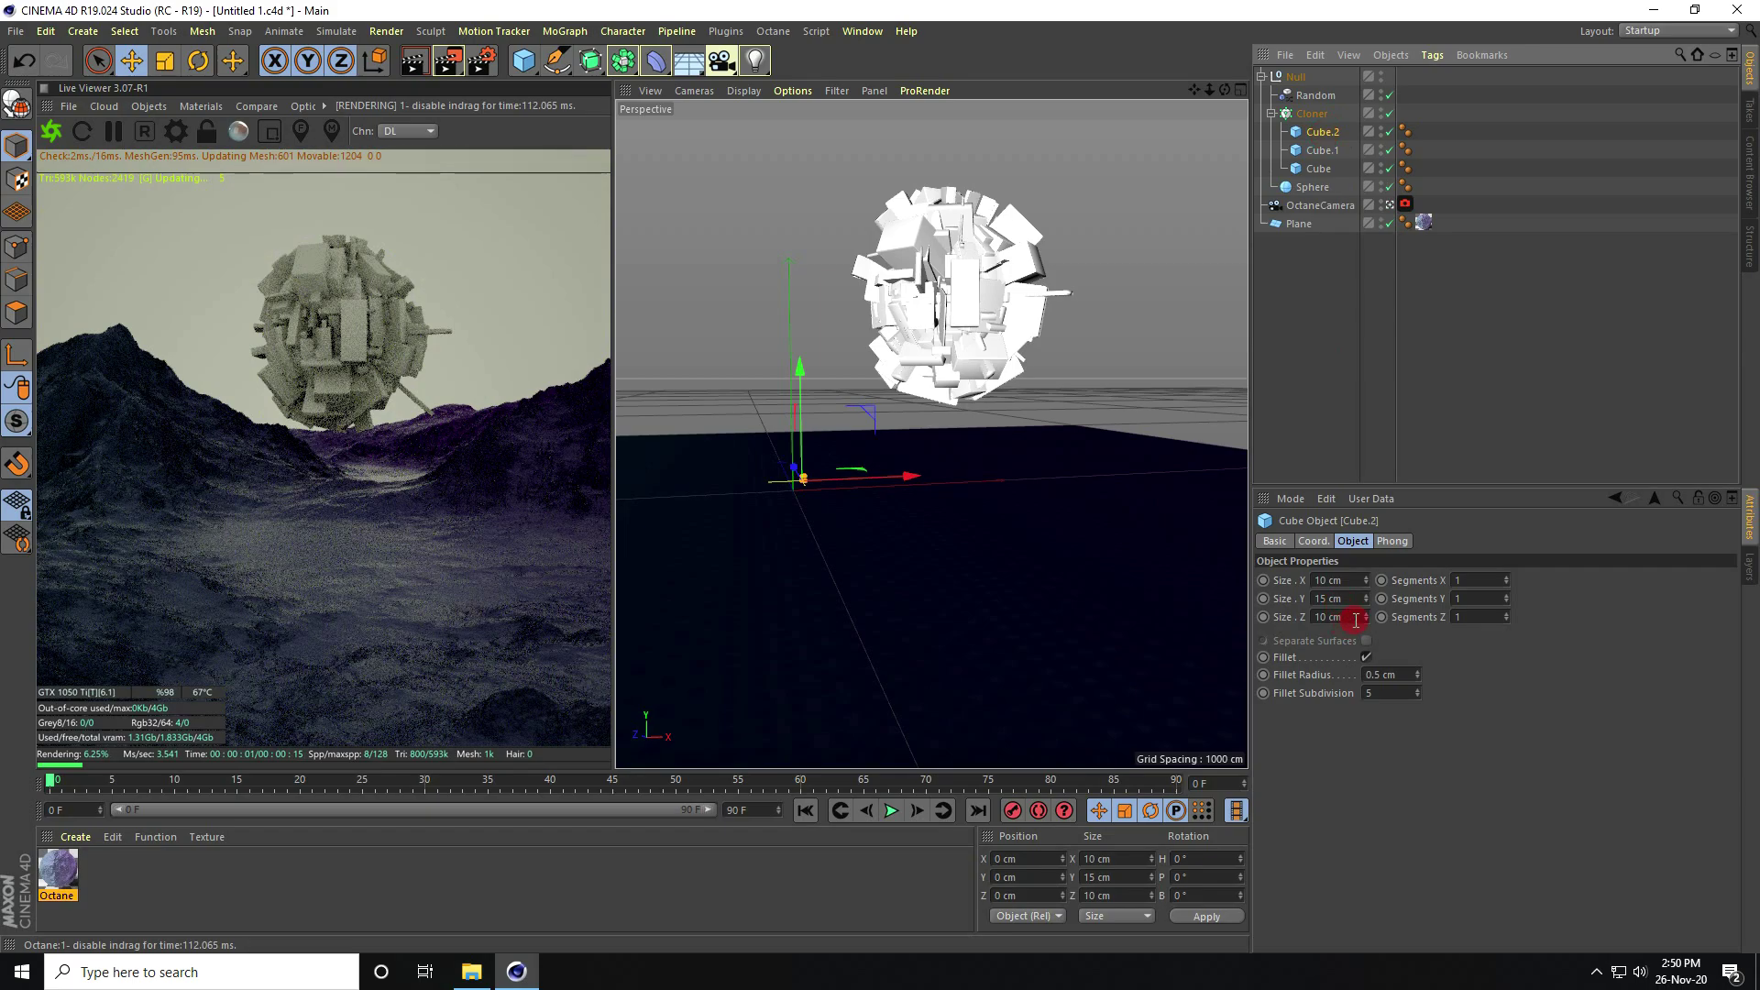
drag(1355, 580, 1228, 575)
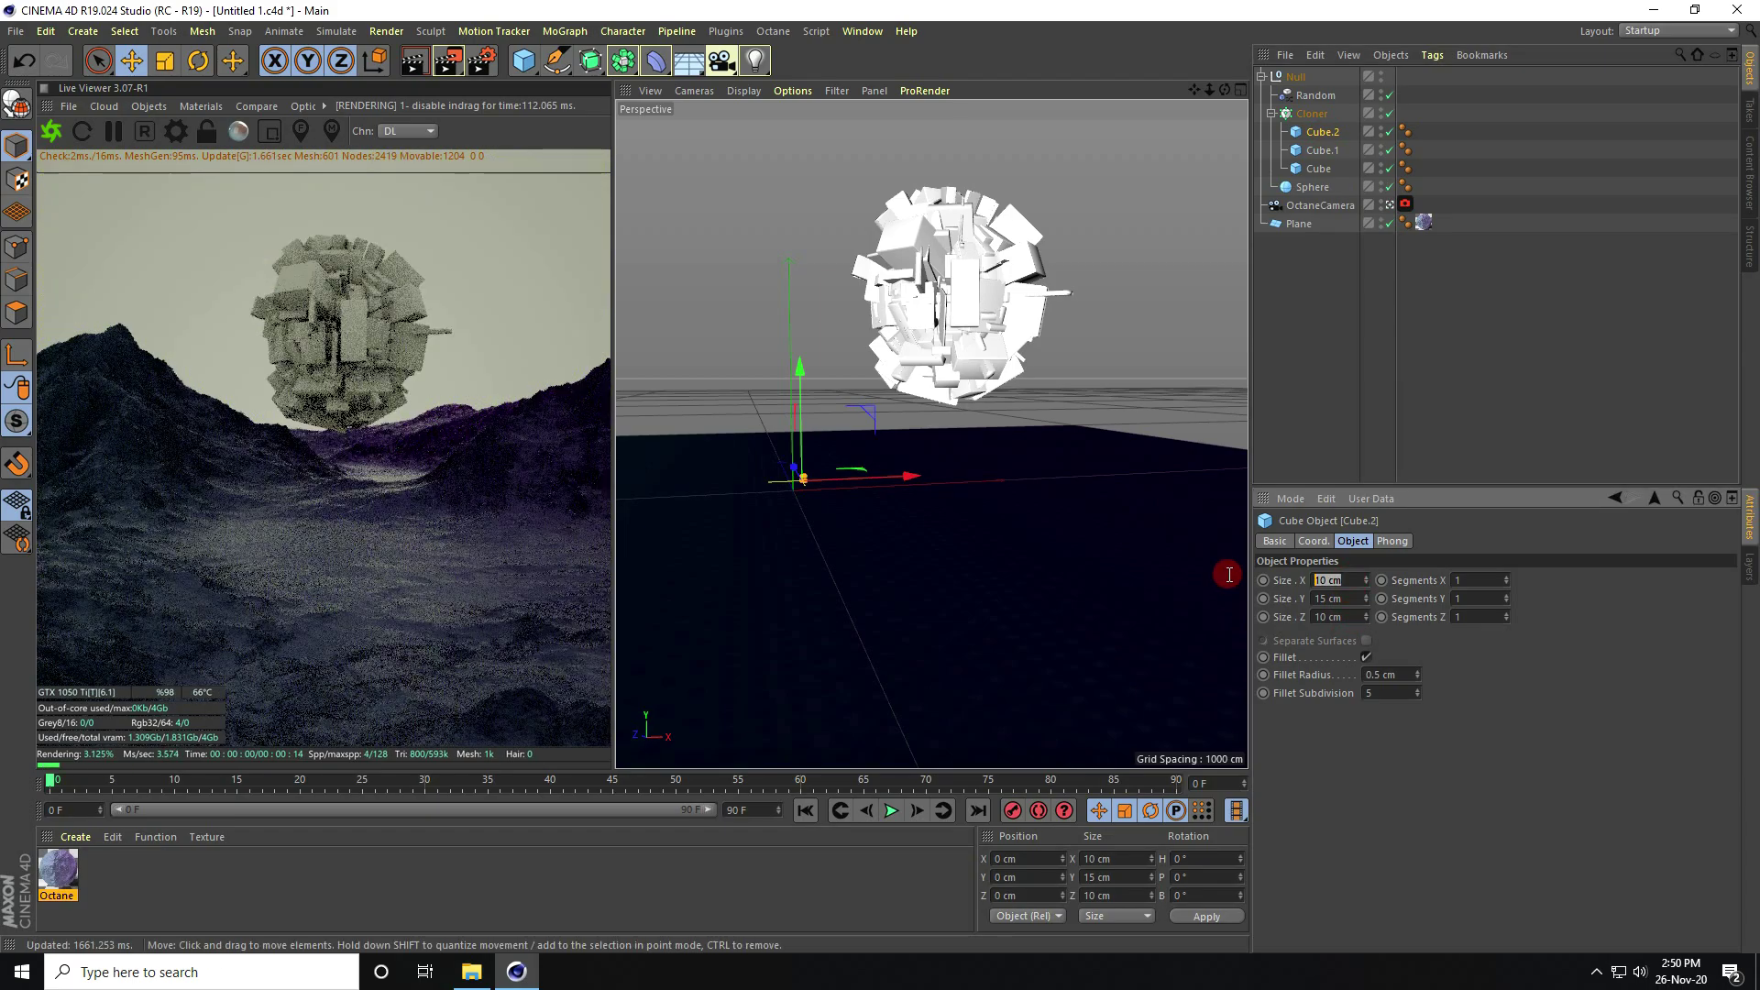
text(2)
drag(1349, 583, 1227, 581)
text(15)
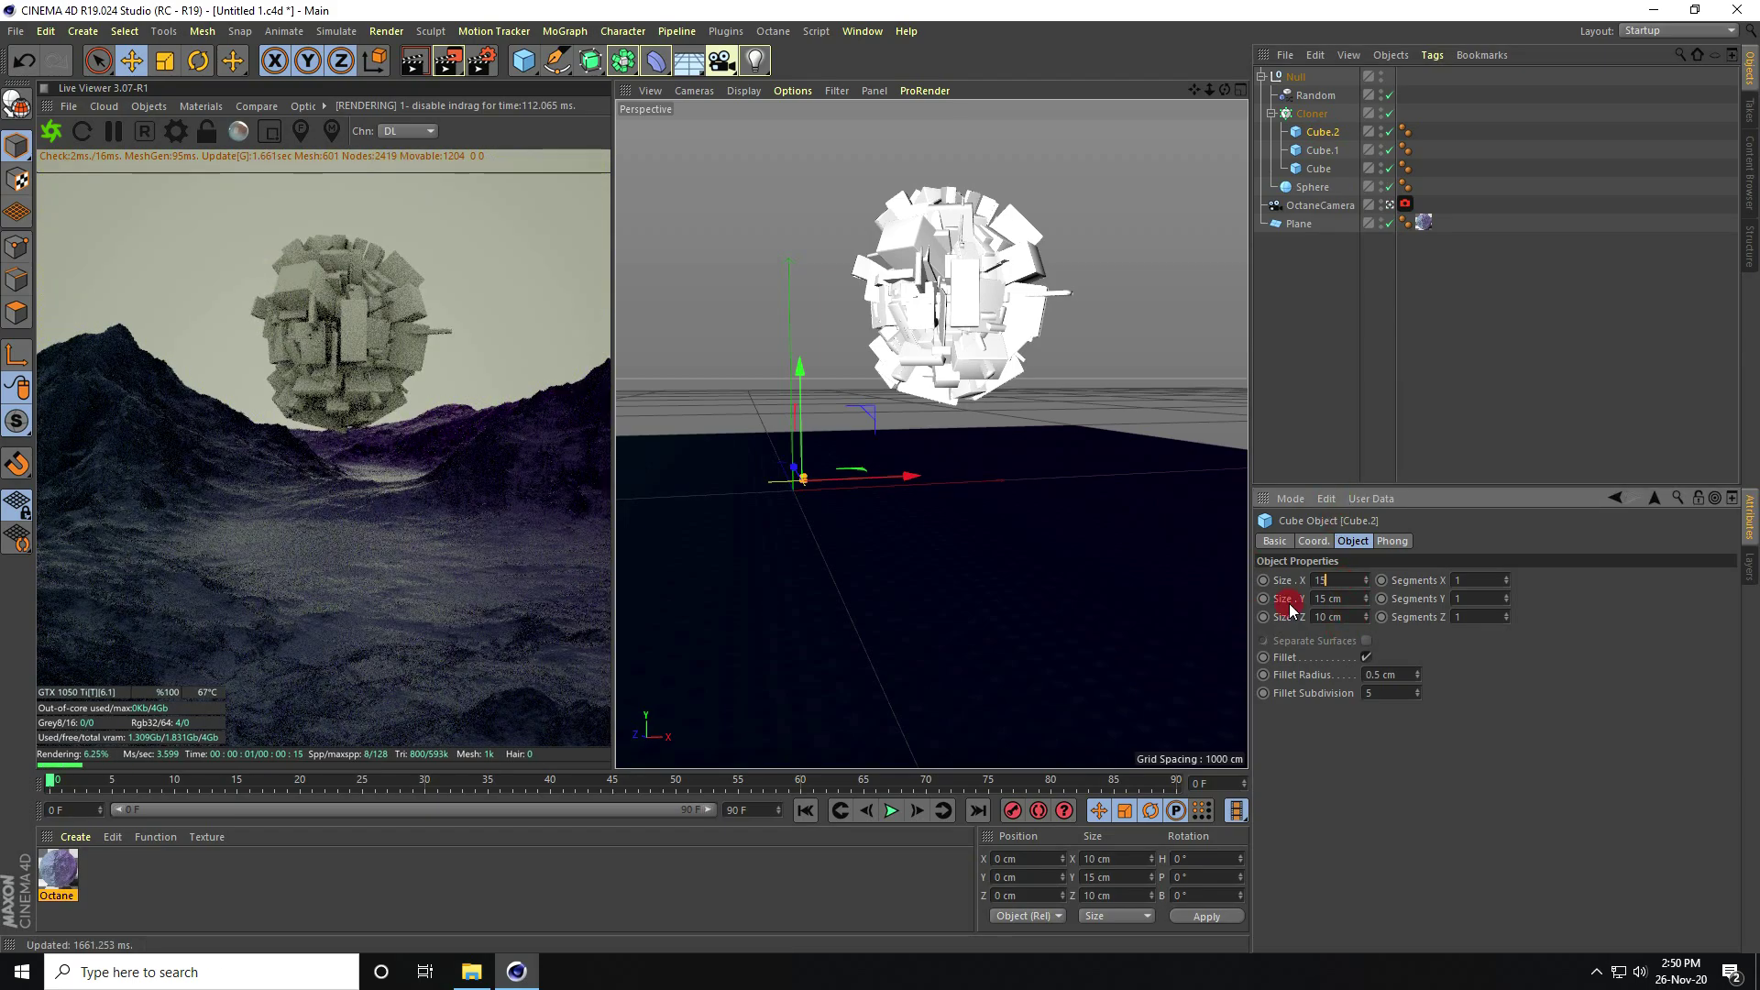
click(1335, 596)
text(2)
drag(1334, 596, 1241, 624)
text(15)
key(Return)
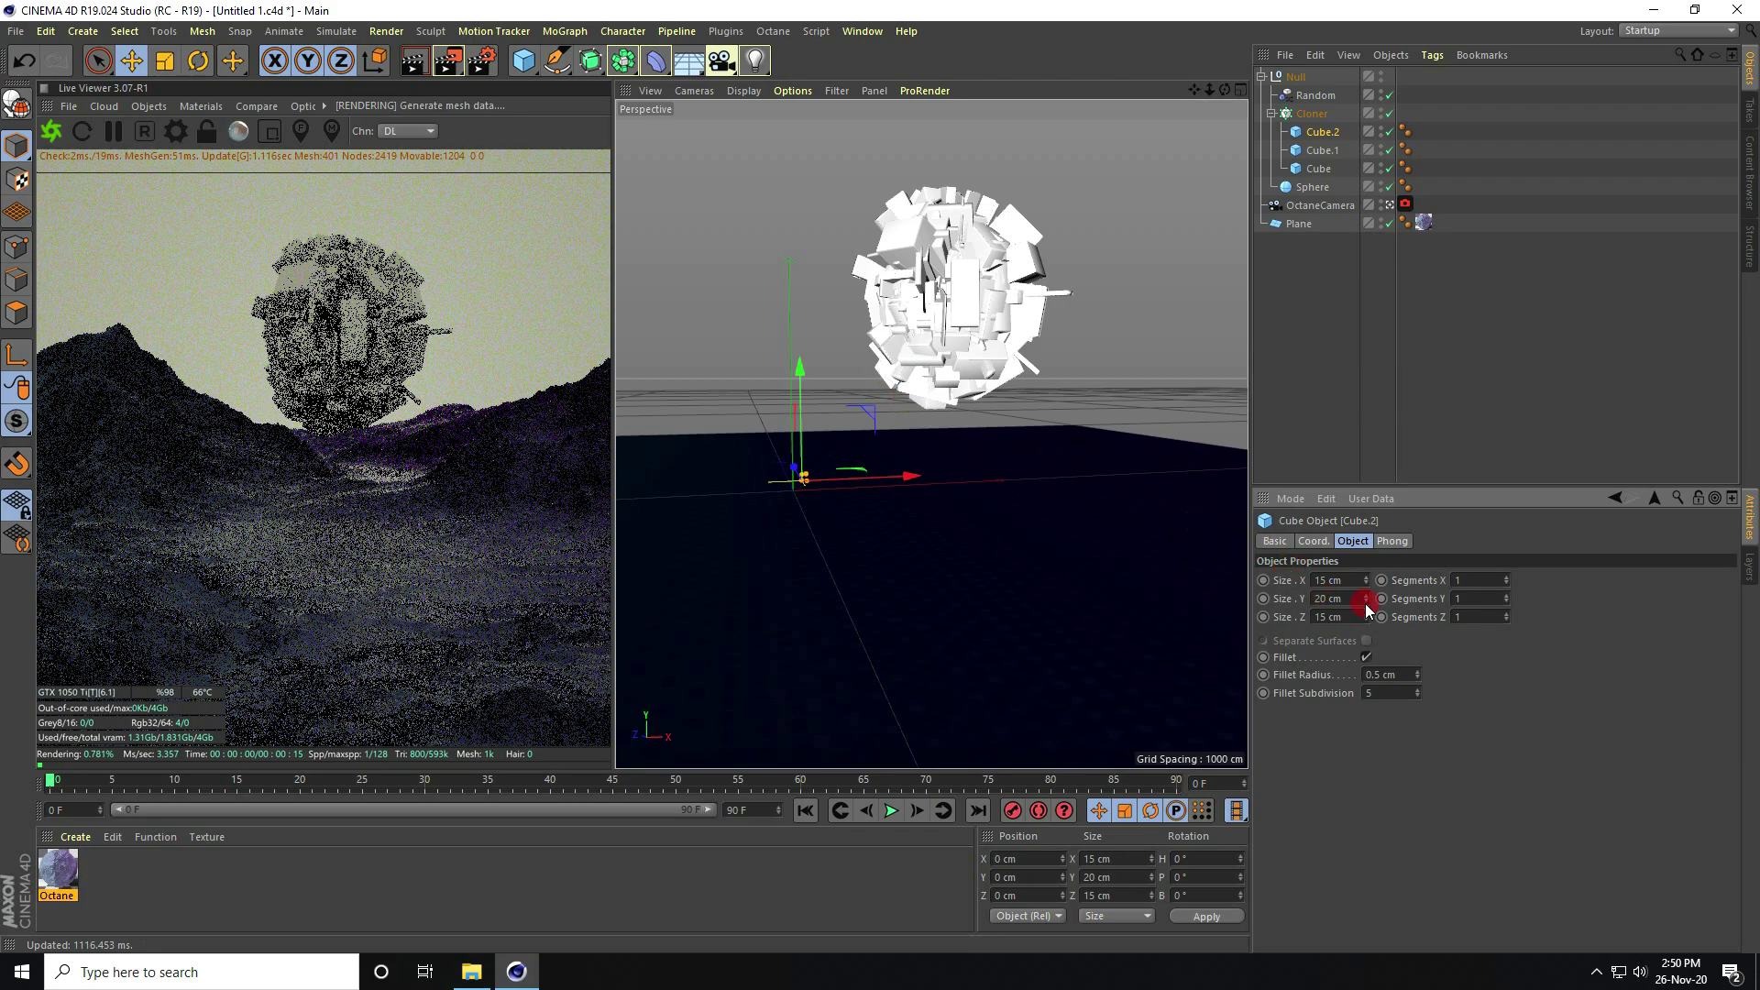
drag(1366, 608, 1365, 610)
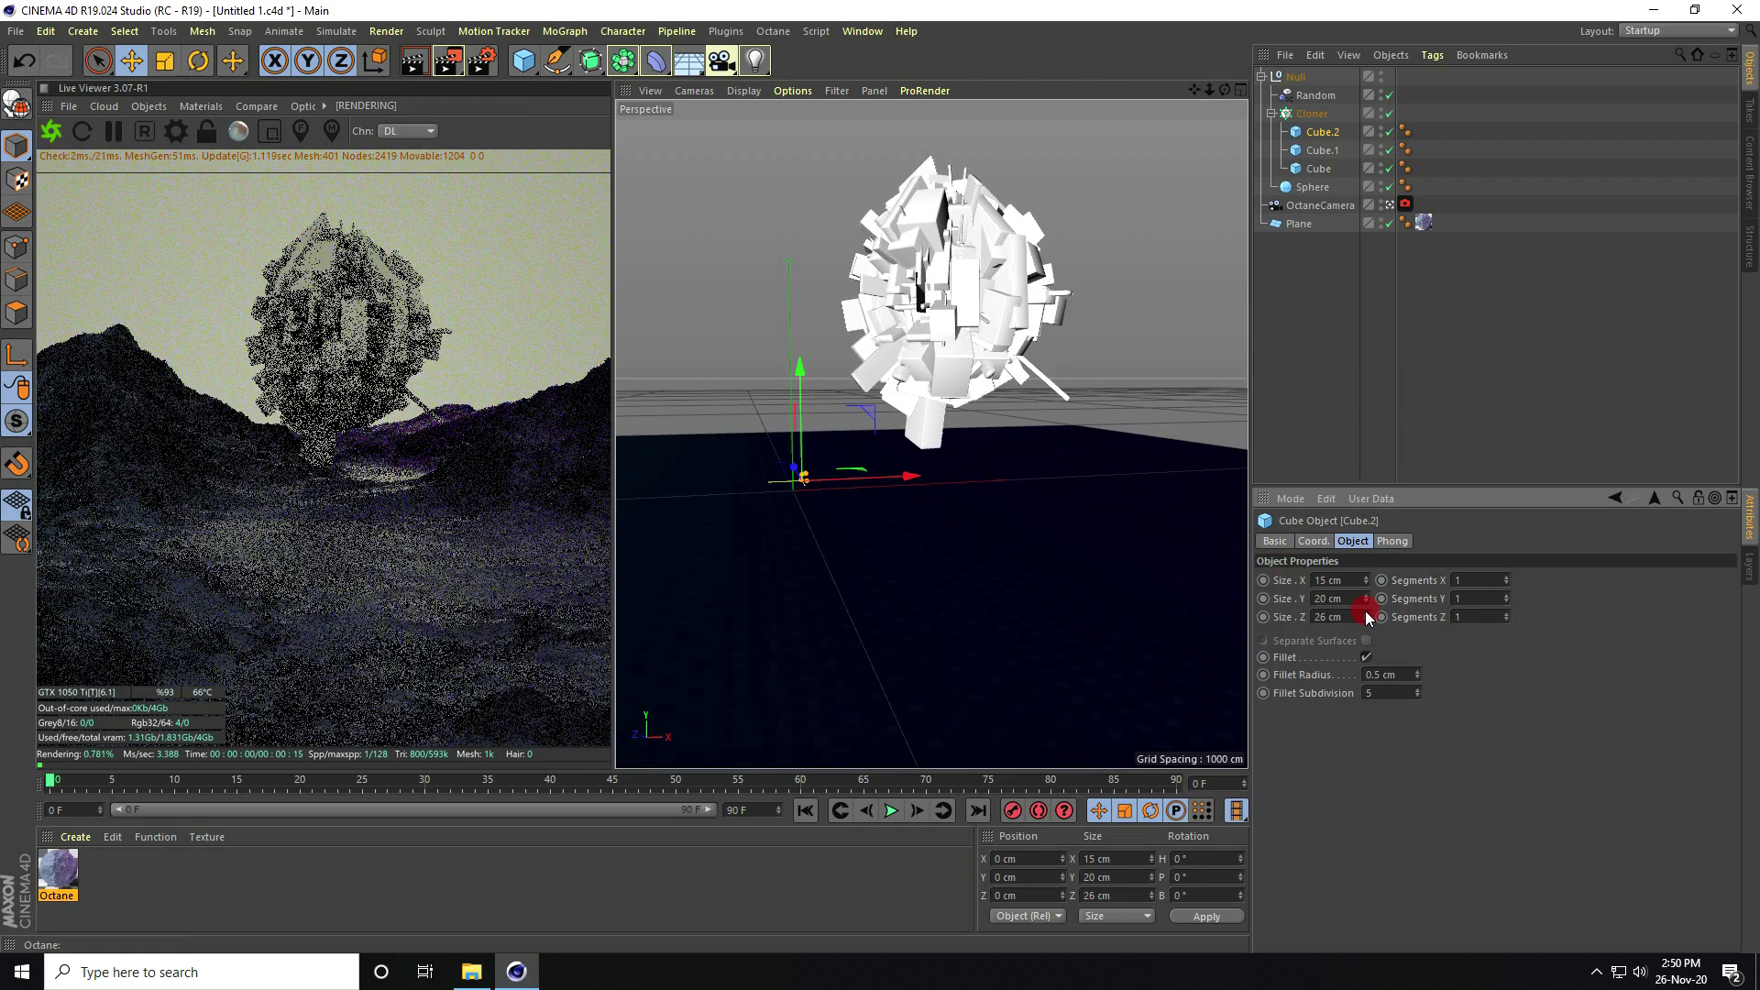
click(1366, 622)
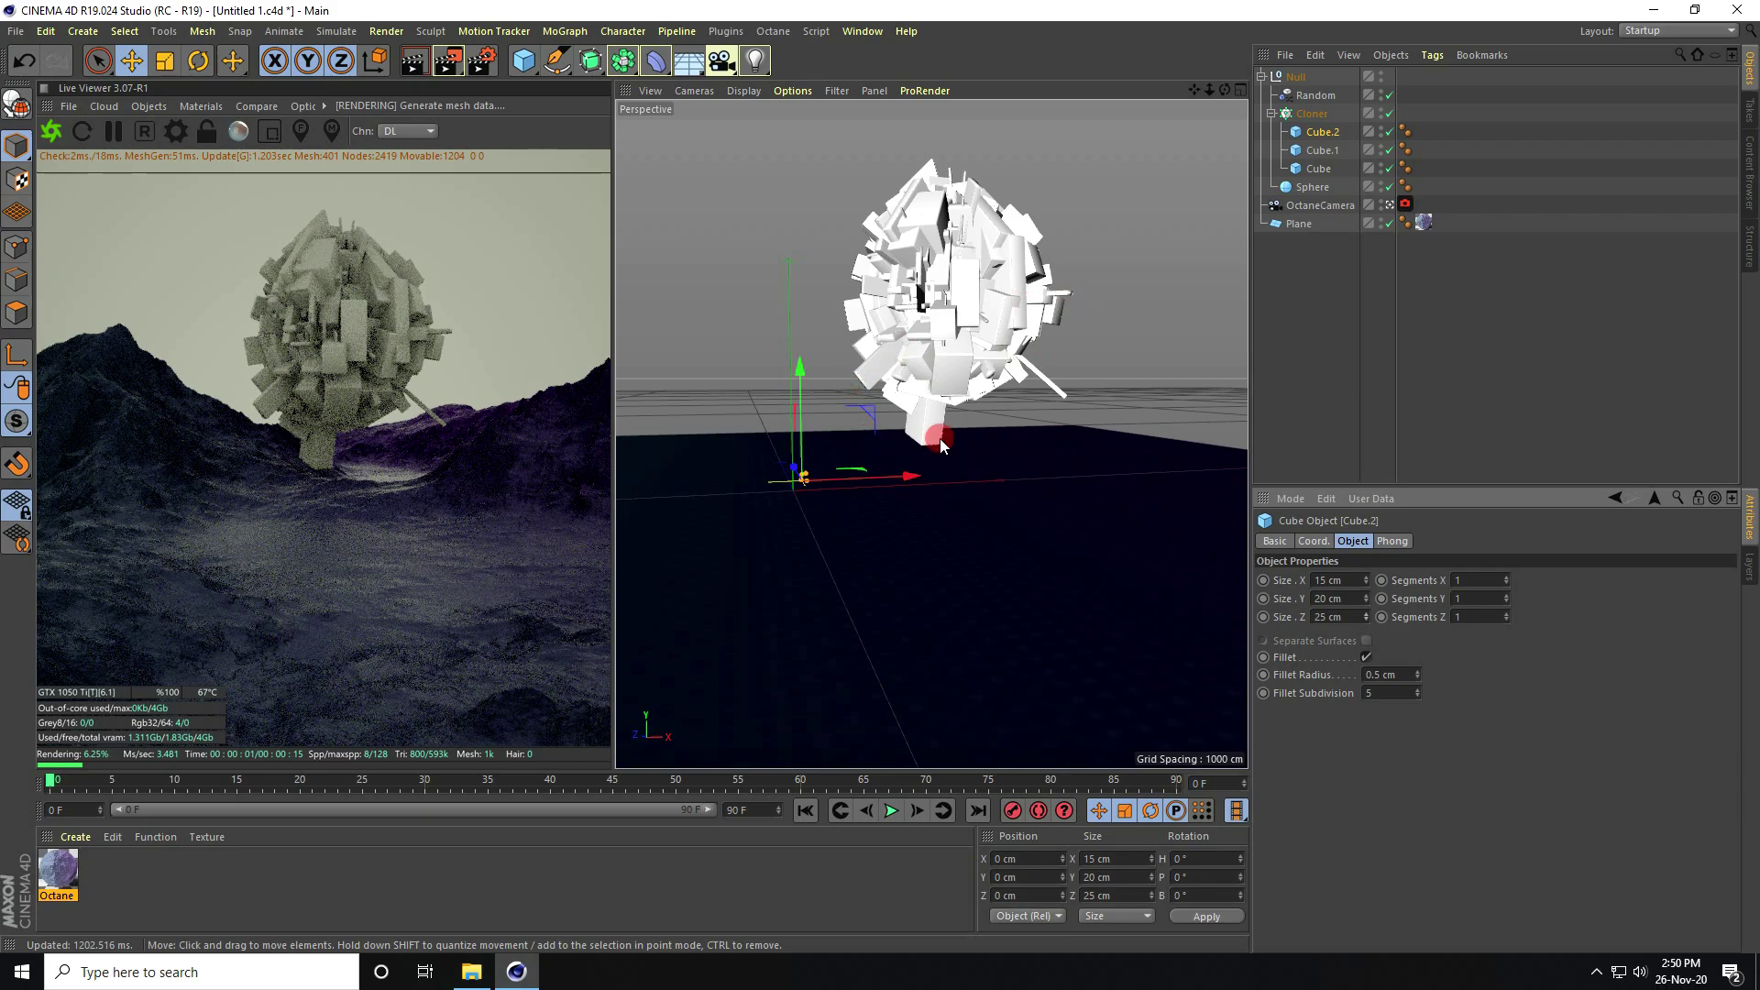
Move the null group along the X axis to about 183 cm.
click(1271, 78)
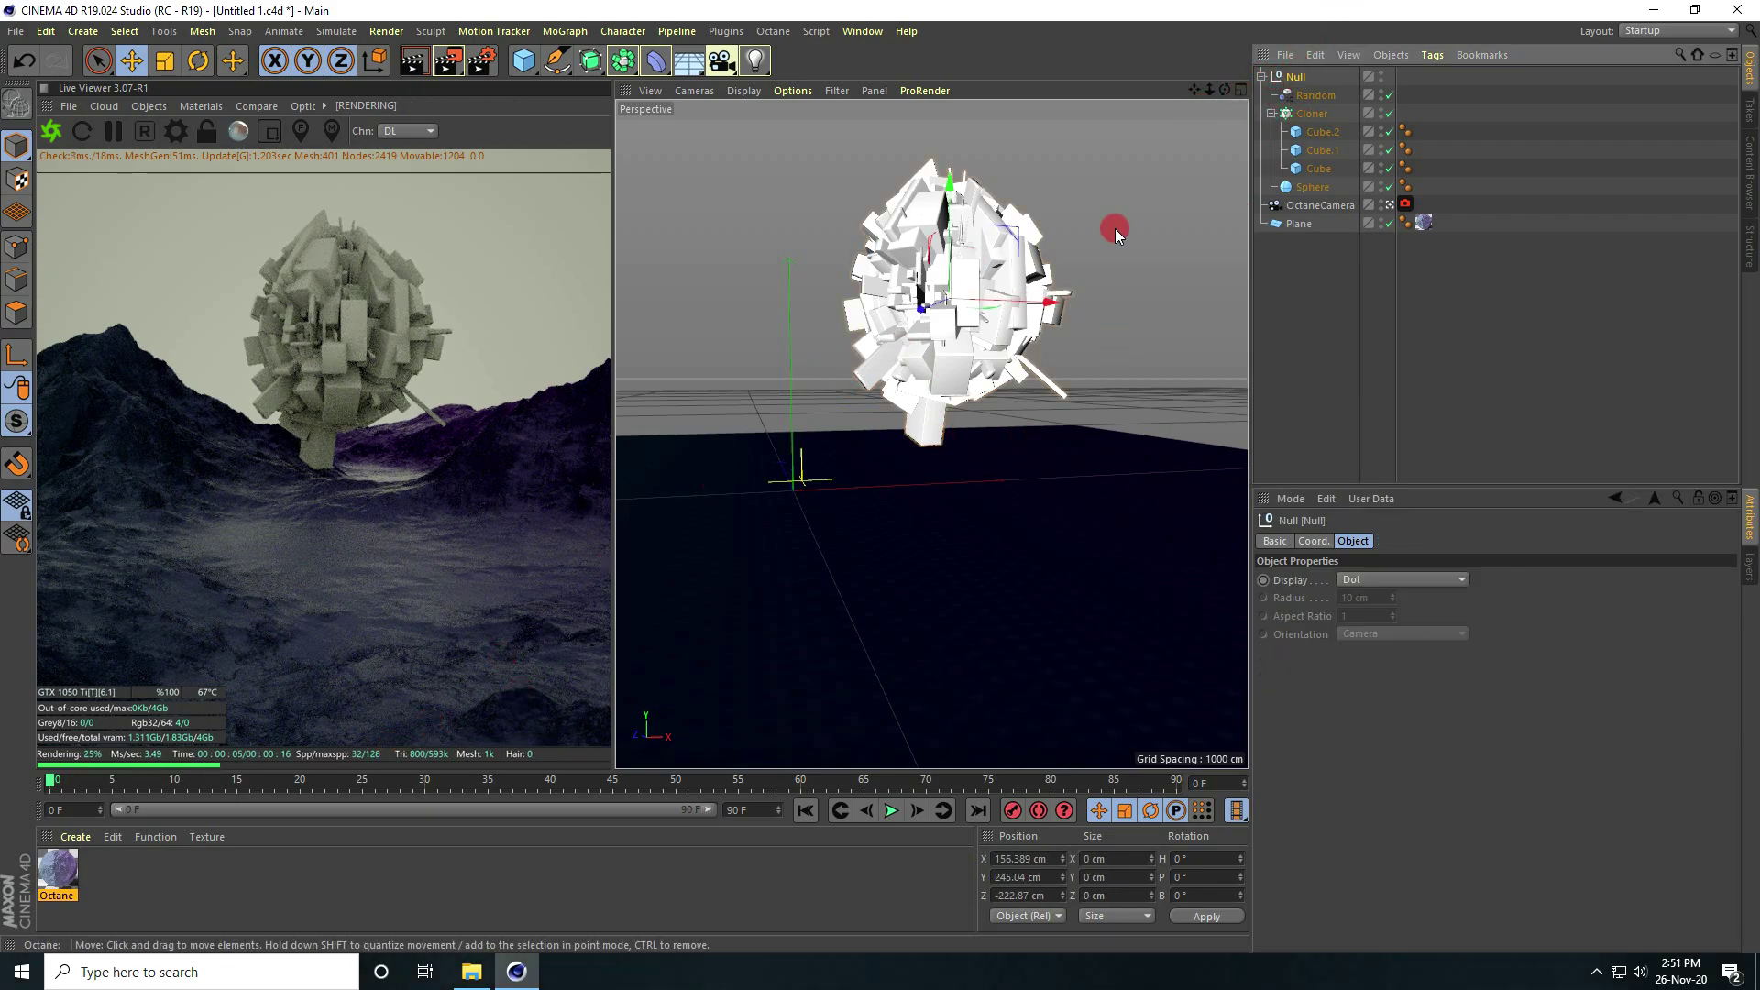
drag(1045, 303, 1065, 302)
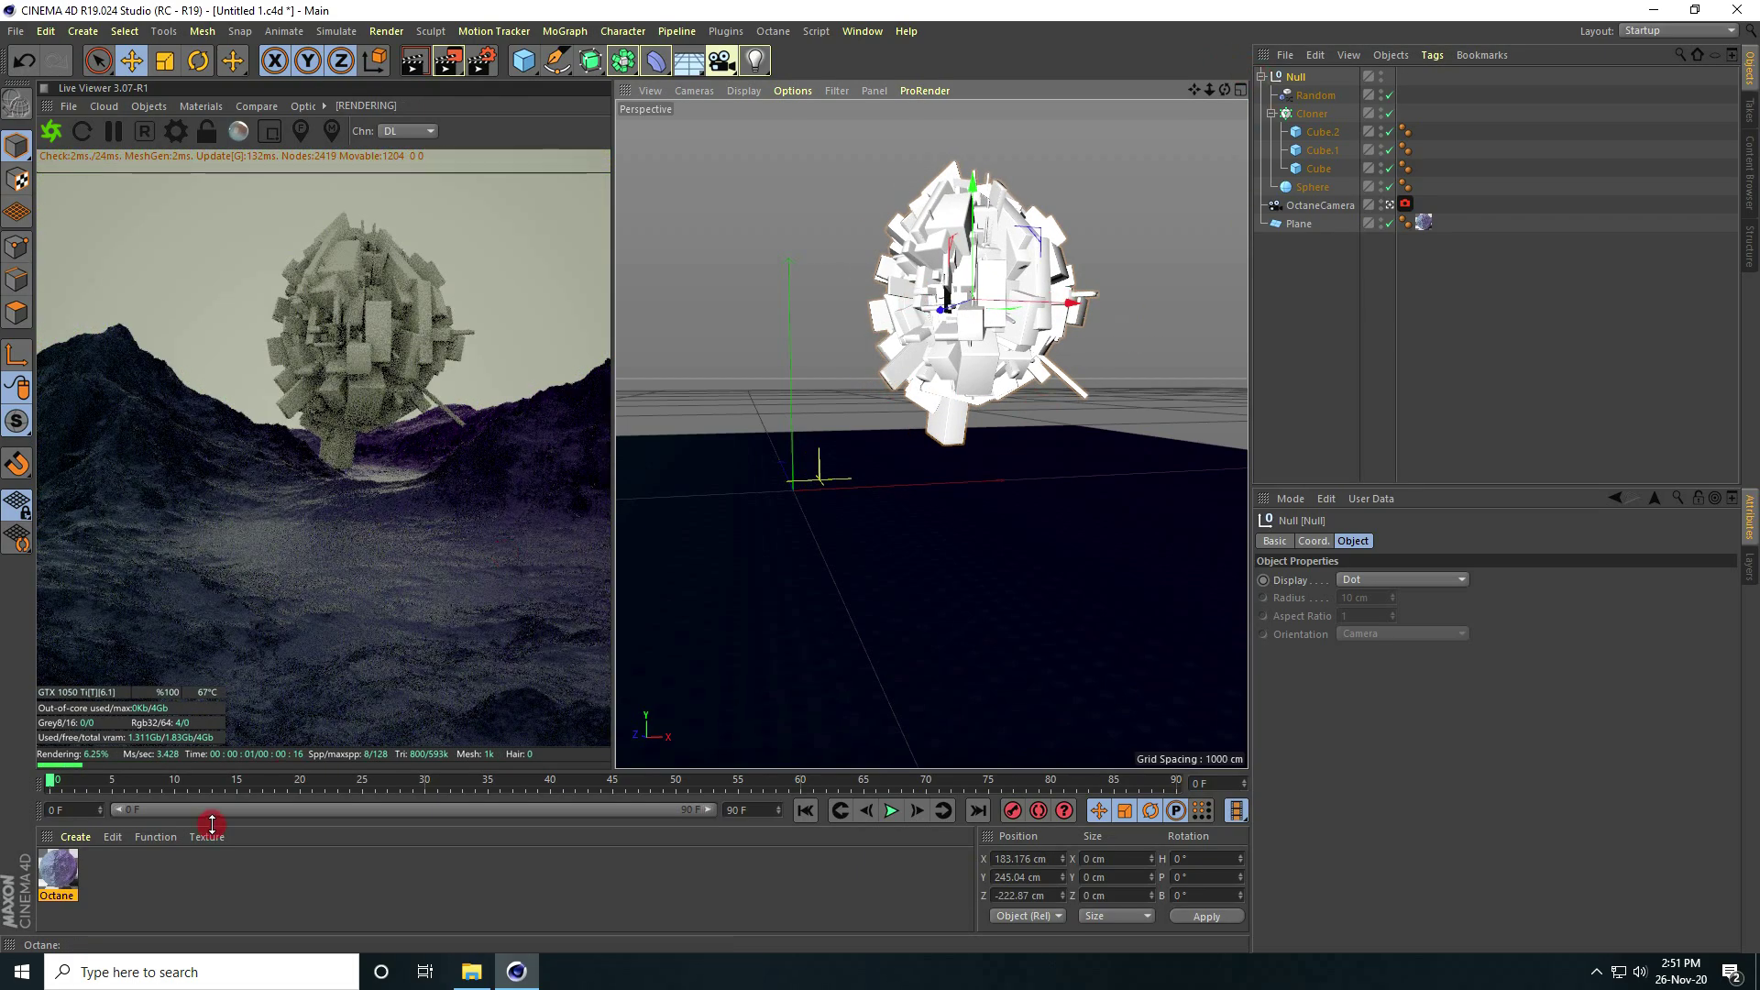
Create a new Octane Material and set its material type to Specular.
click(76, 837)
click(108, 704)
click(323, 669)
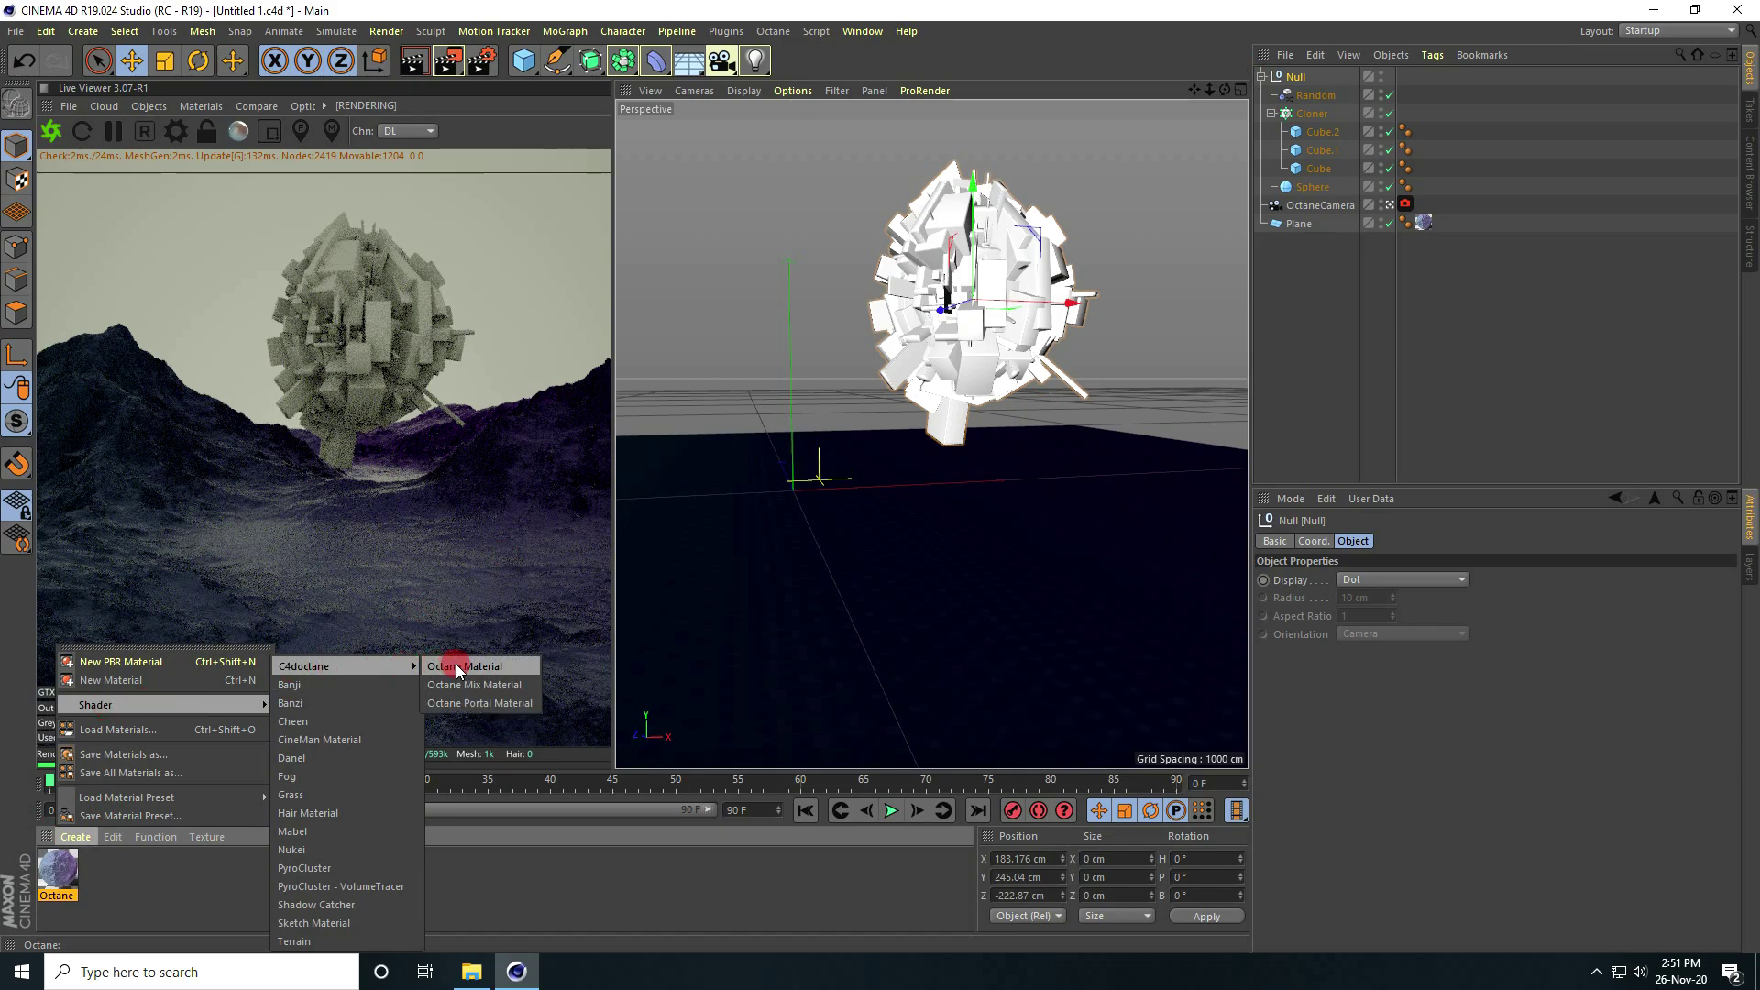
click(458, 668)
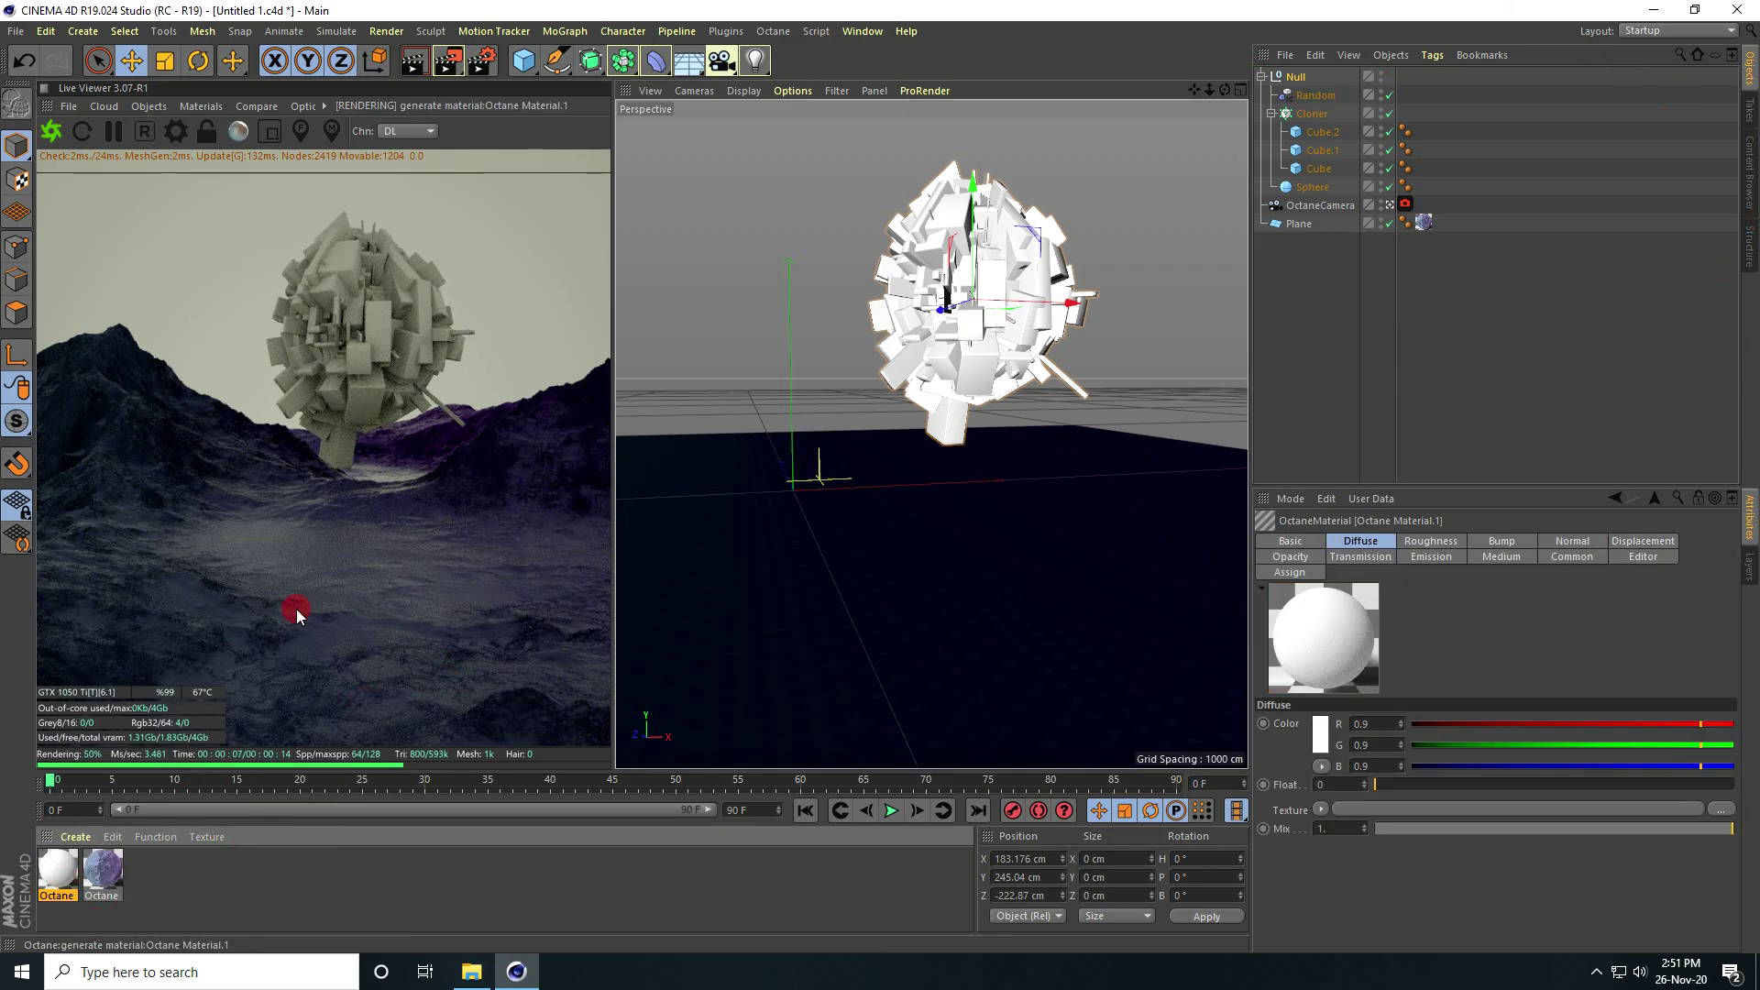
double_click(57, 867)
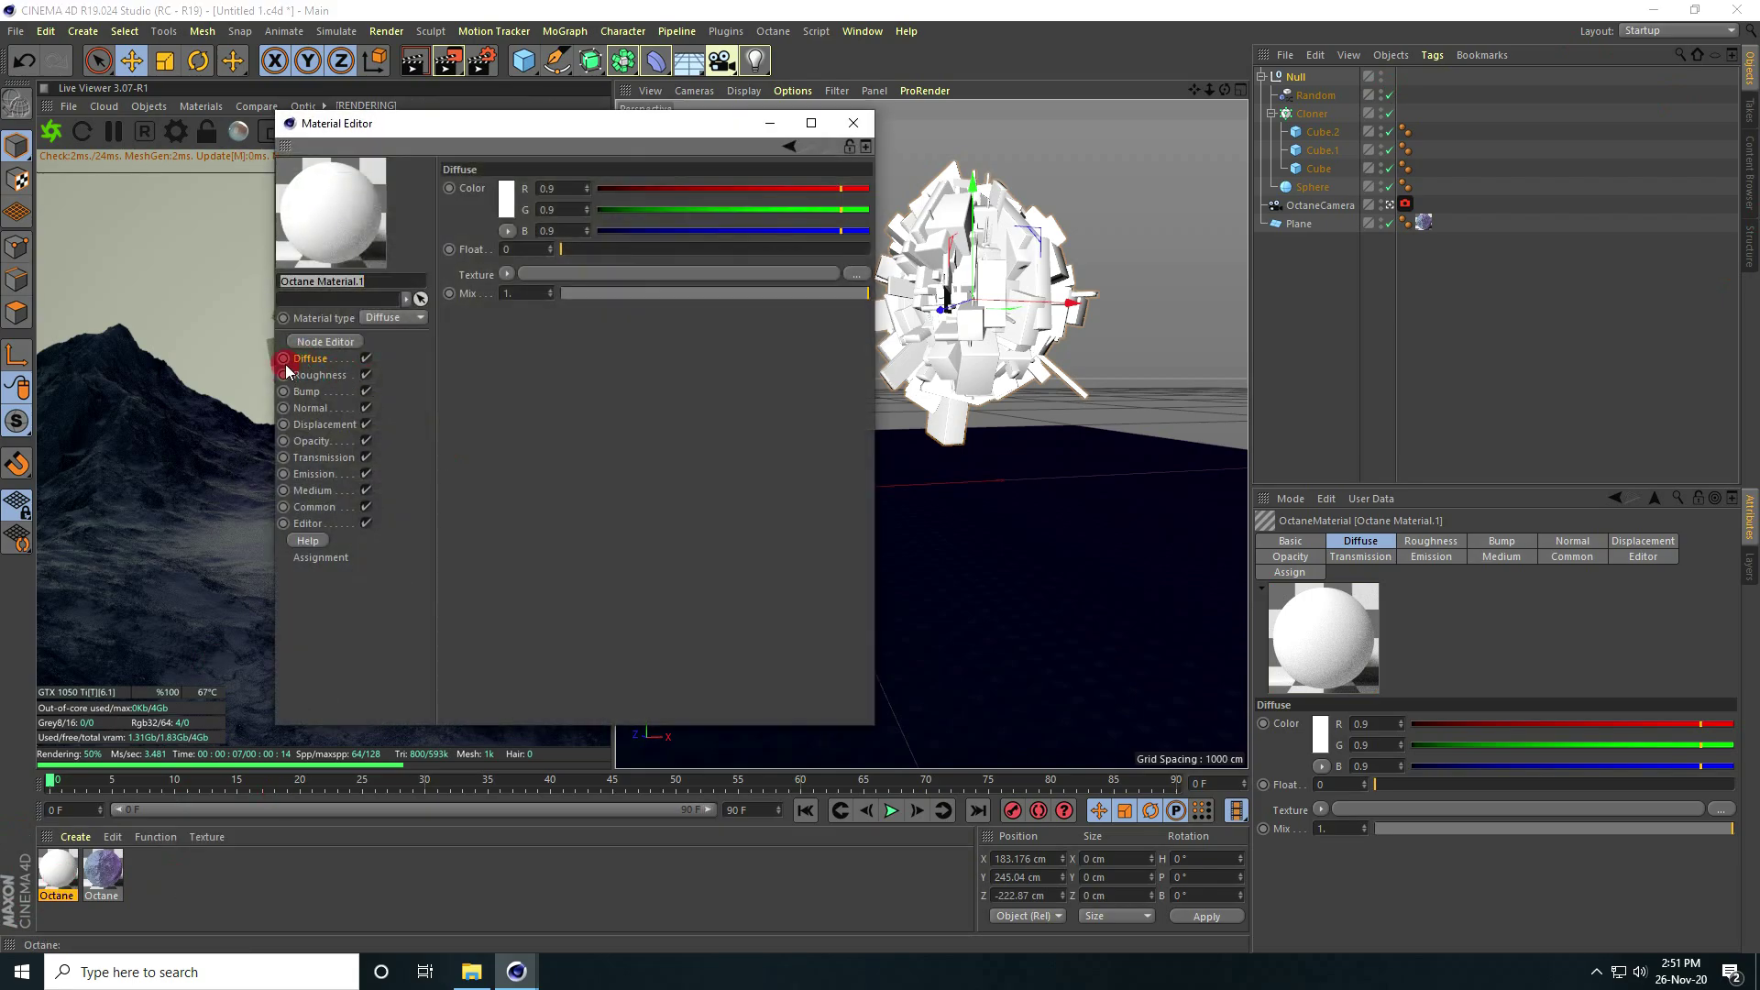
click(387, 327)
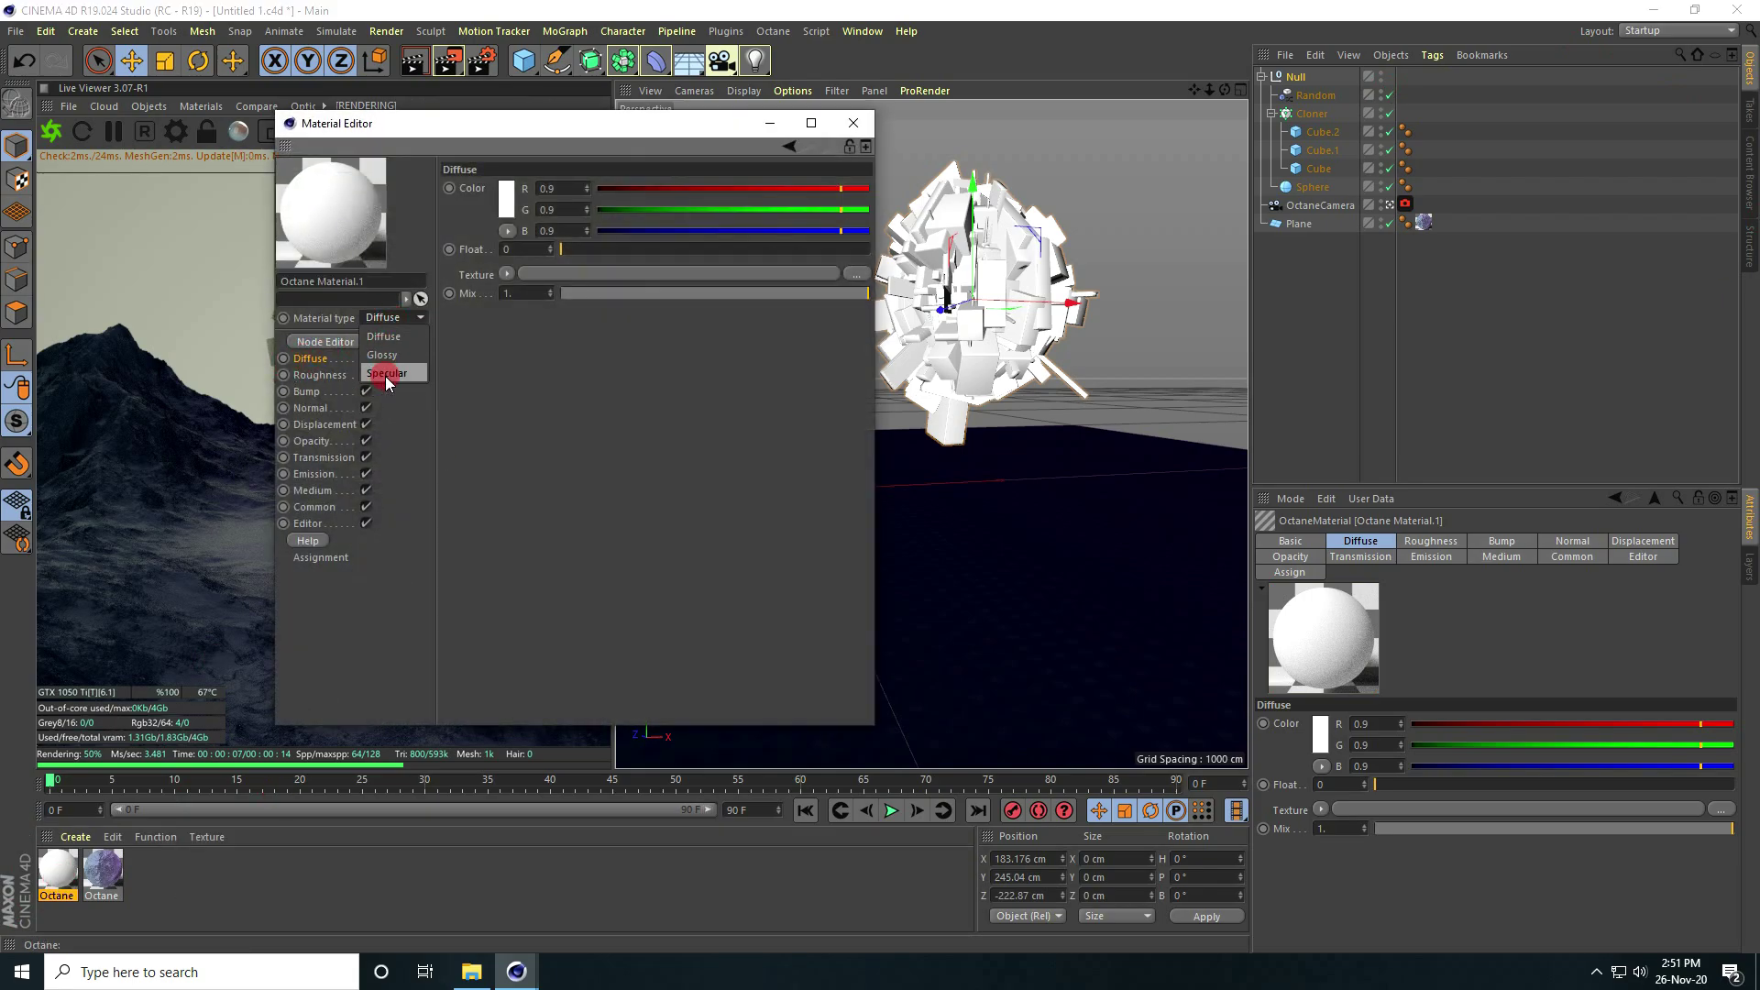
click(376, 373)
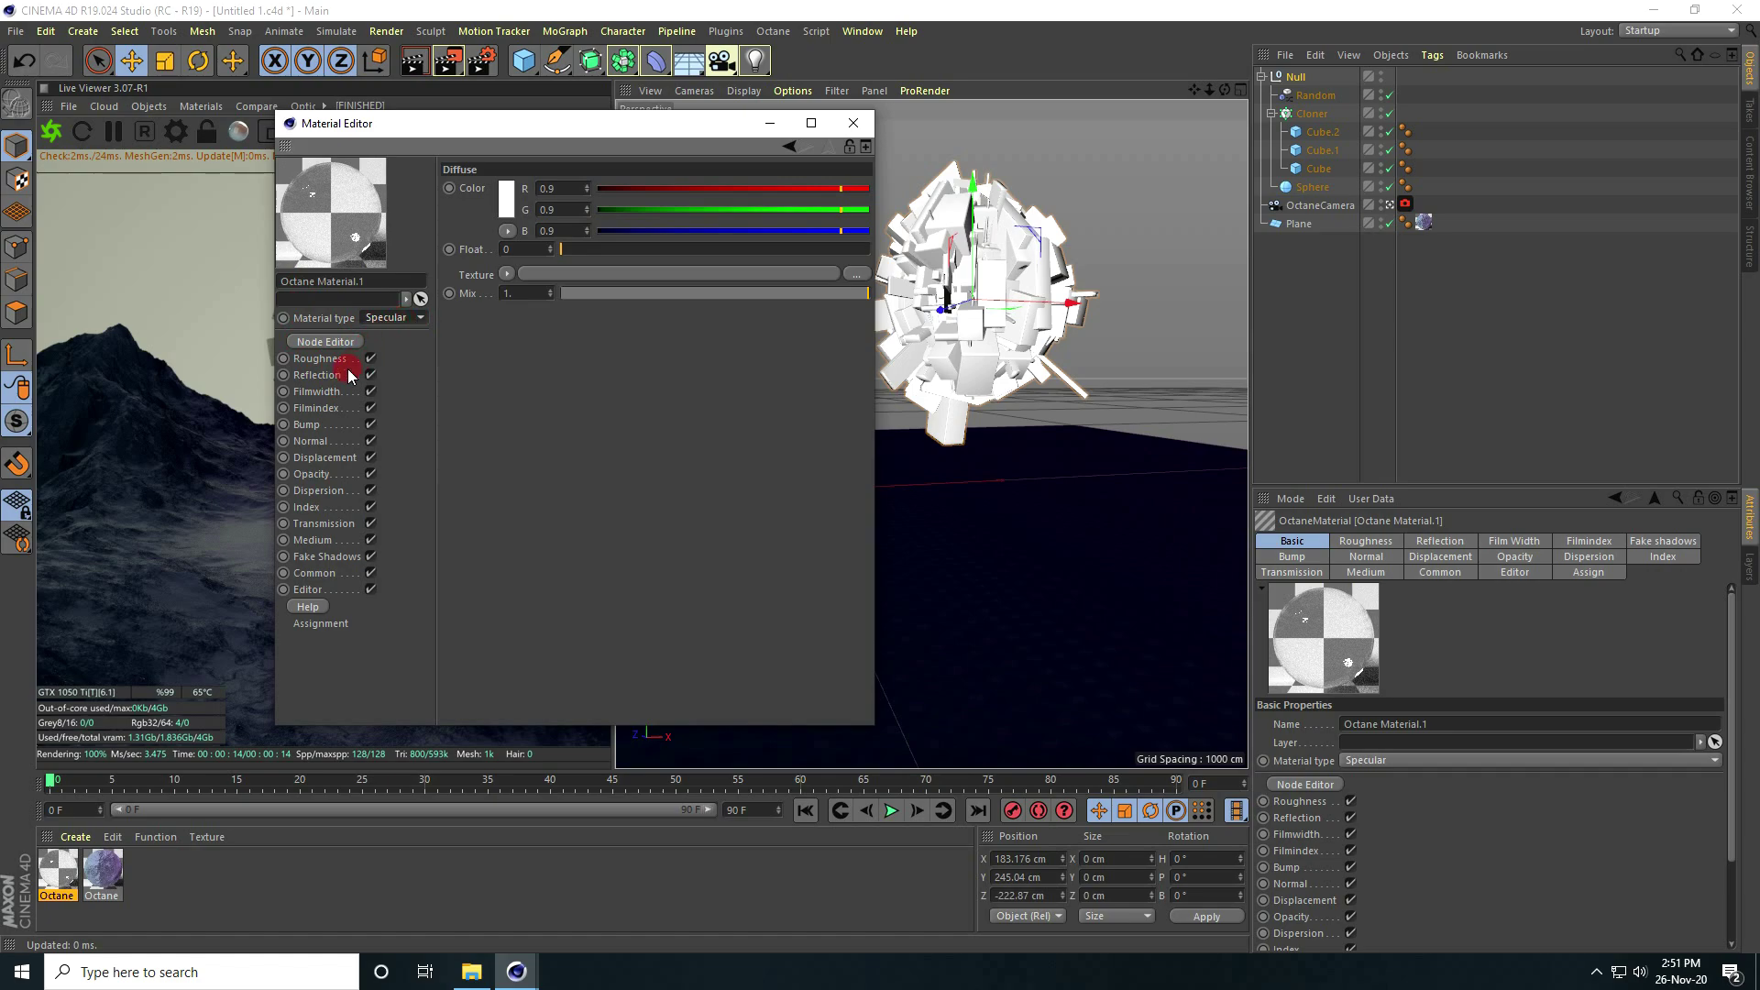
Set the specular material's roughness float to 0.1.
click(533, 248)
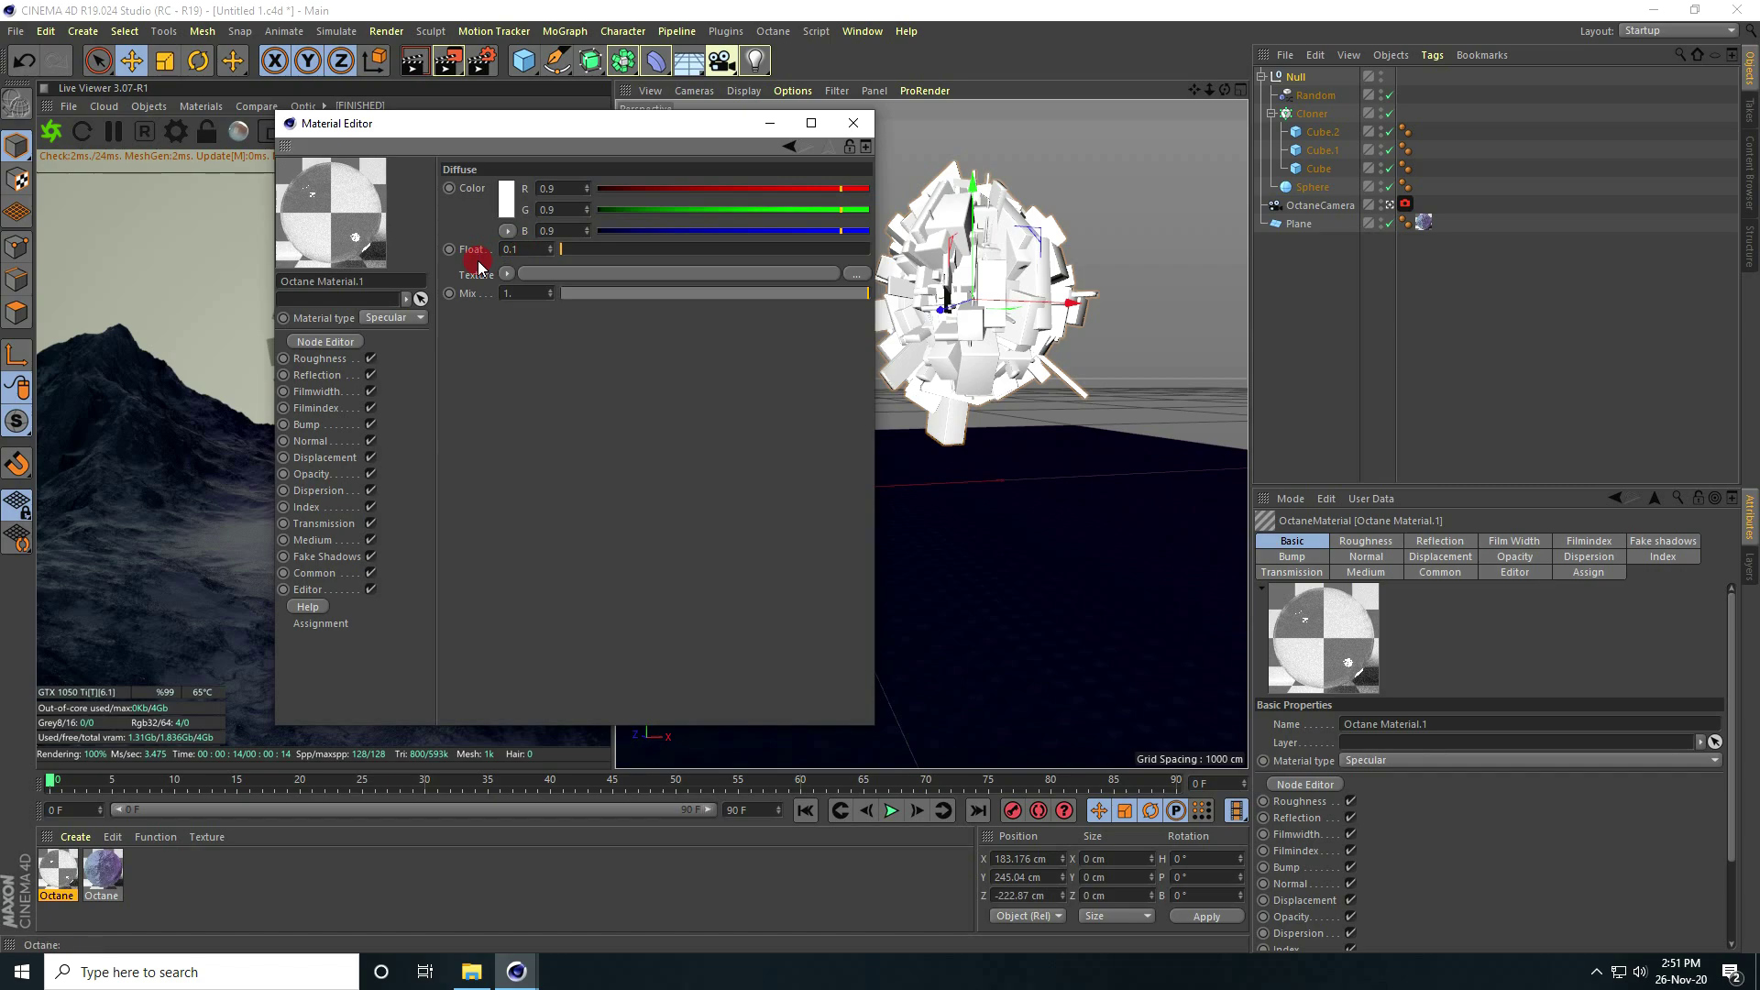
key(Return)
click(320, 360)
text(0.1)
key(Return)
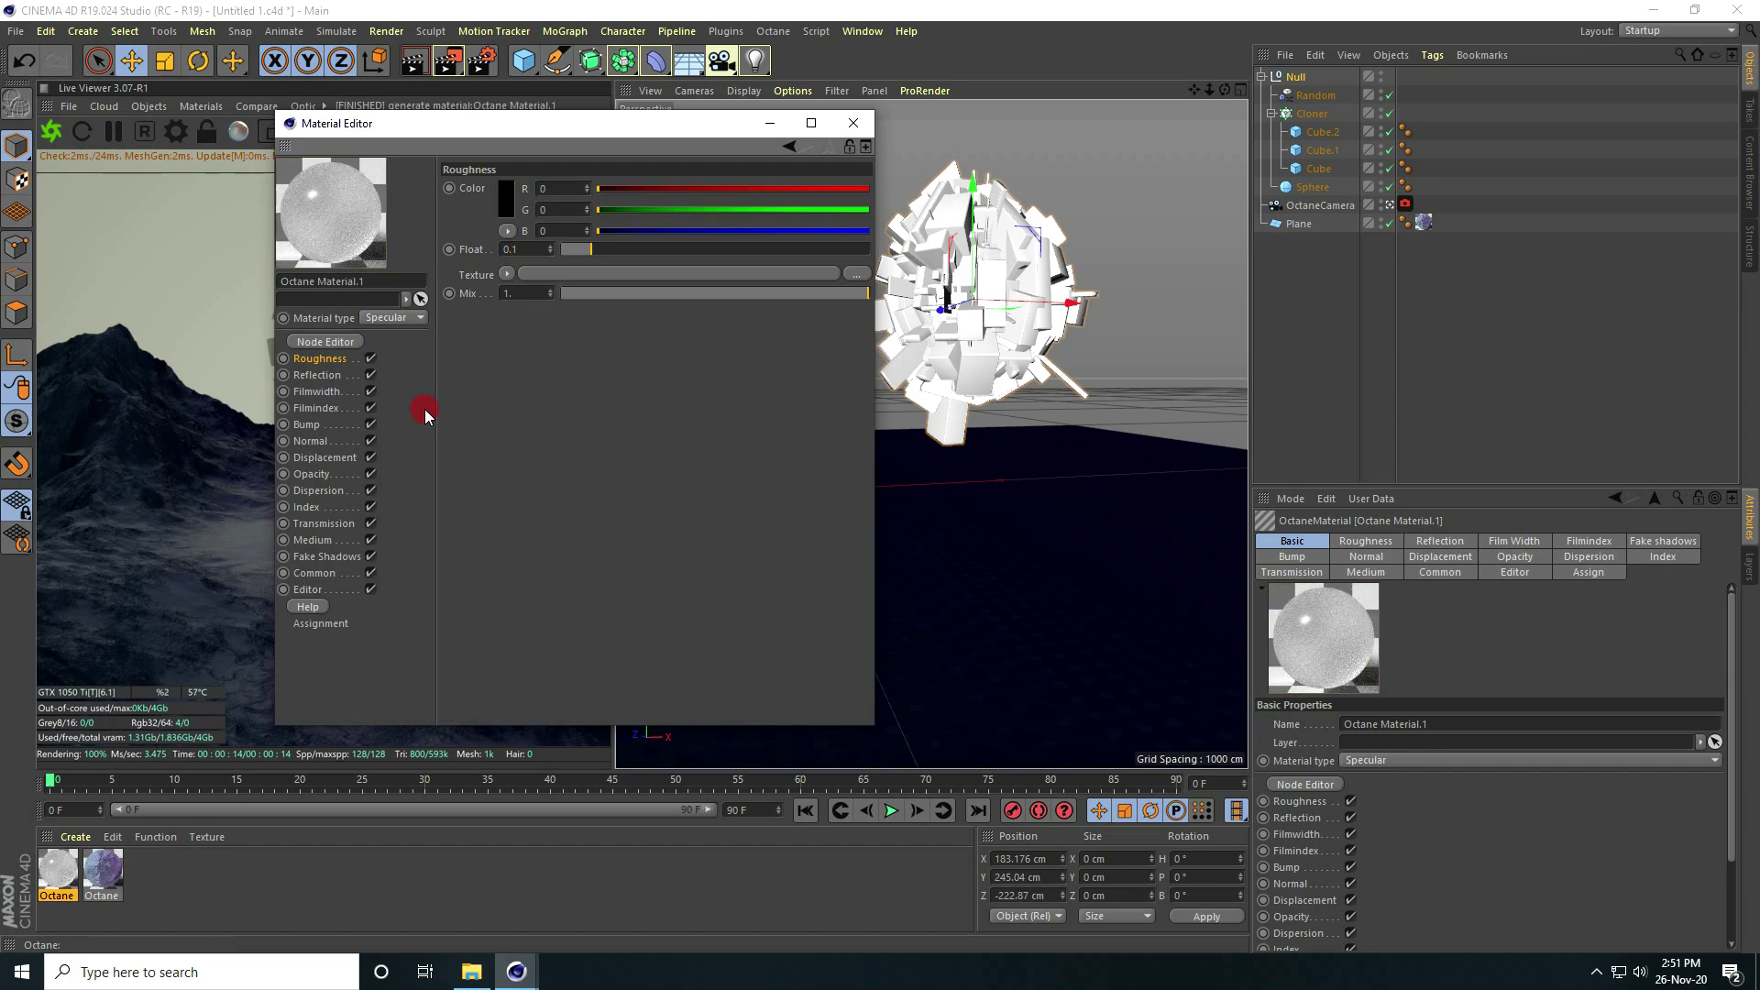
Set the specular material's index to 1.5 and apply the material to Cube.1.
click(304, 508)
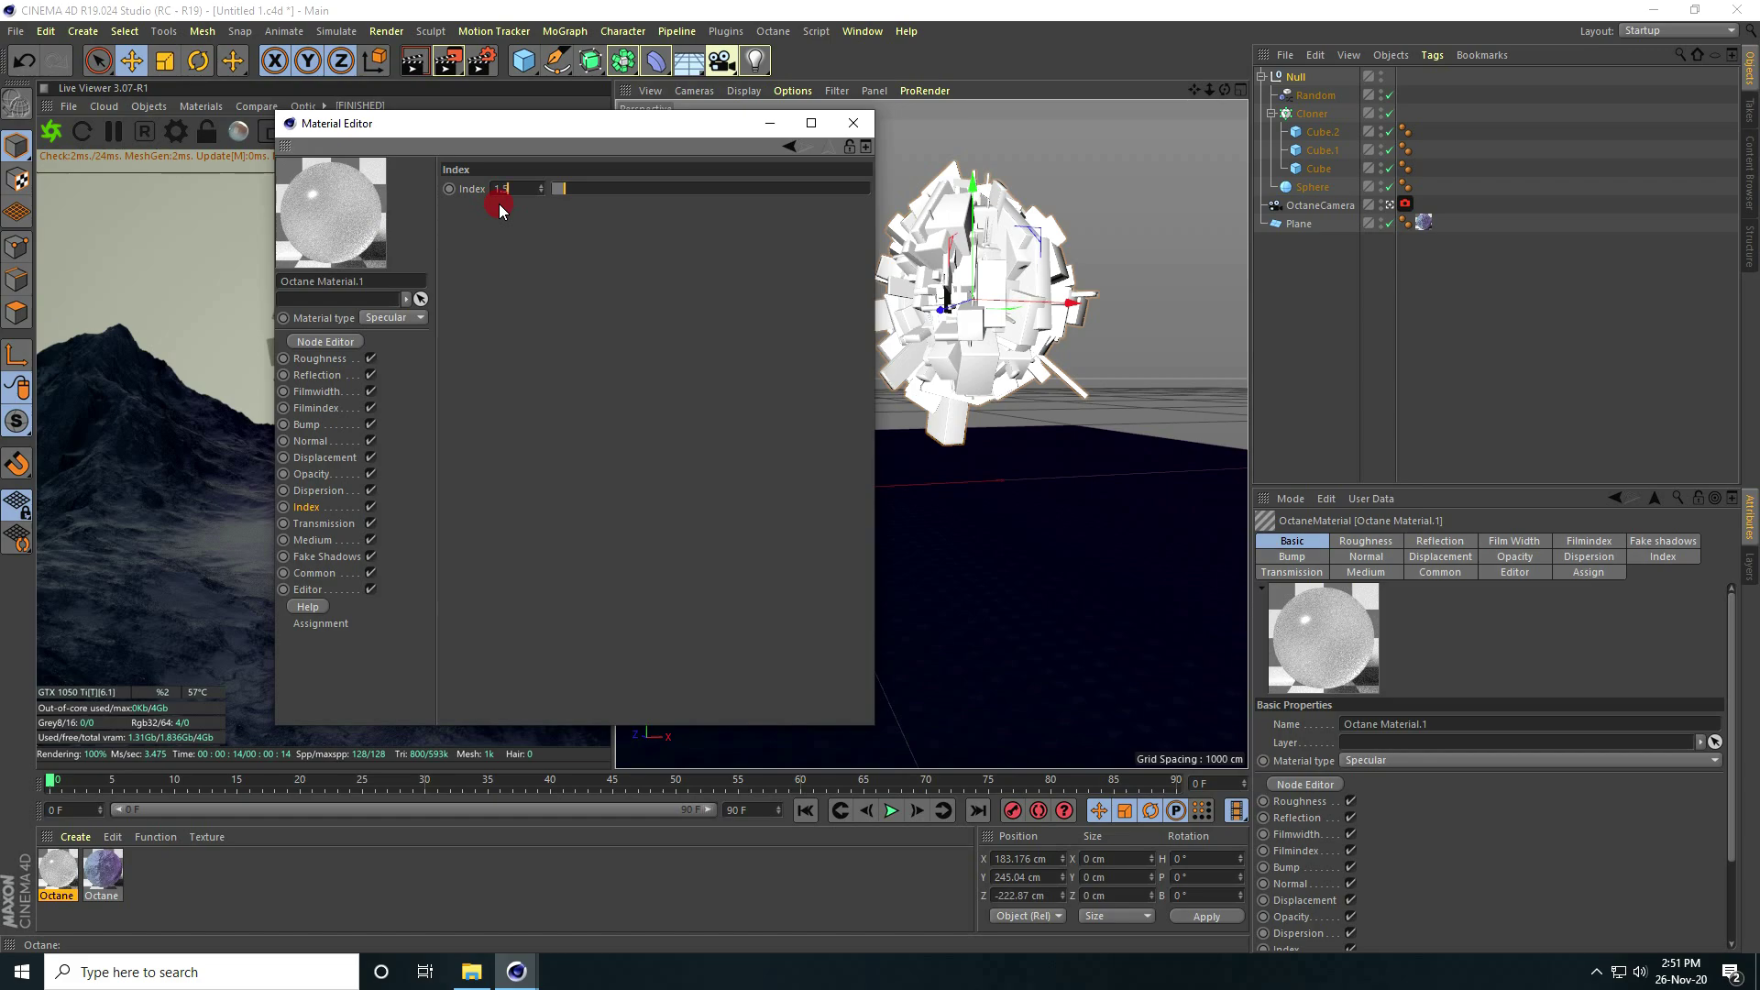
key(Return)
click(853, 124)
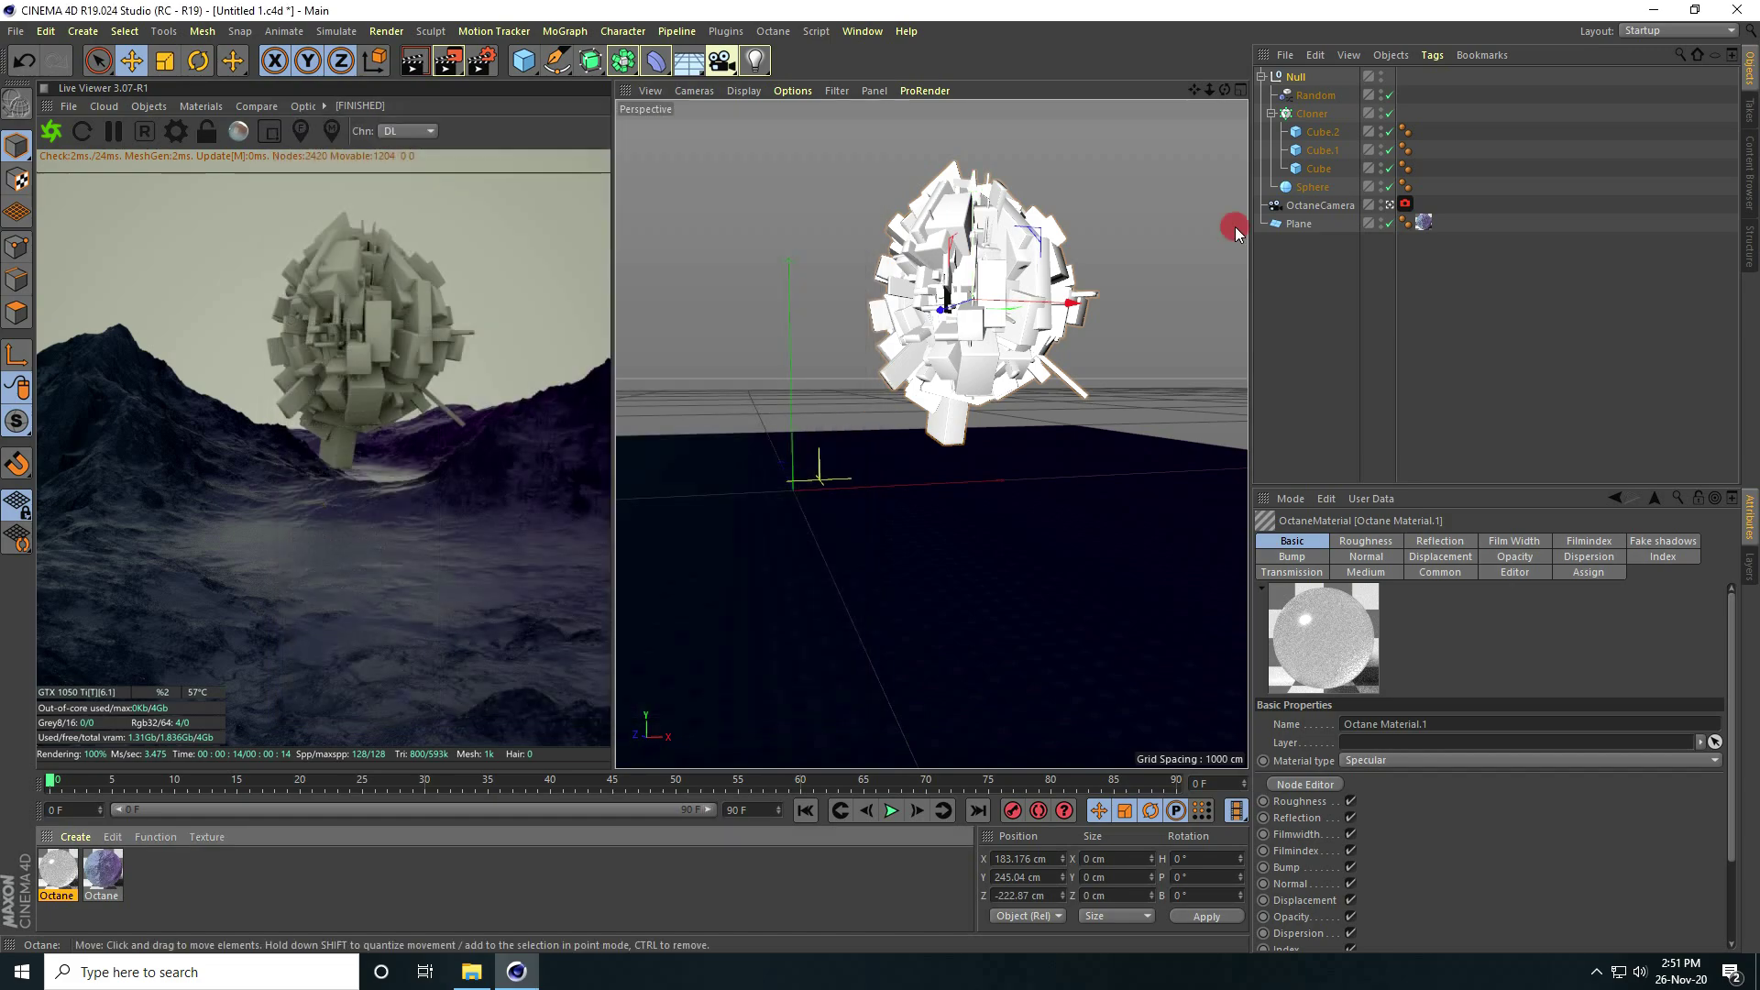
drag(1212, 281, 1322, 153)
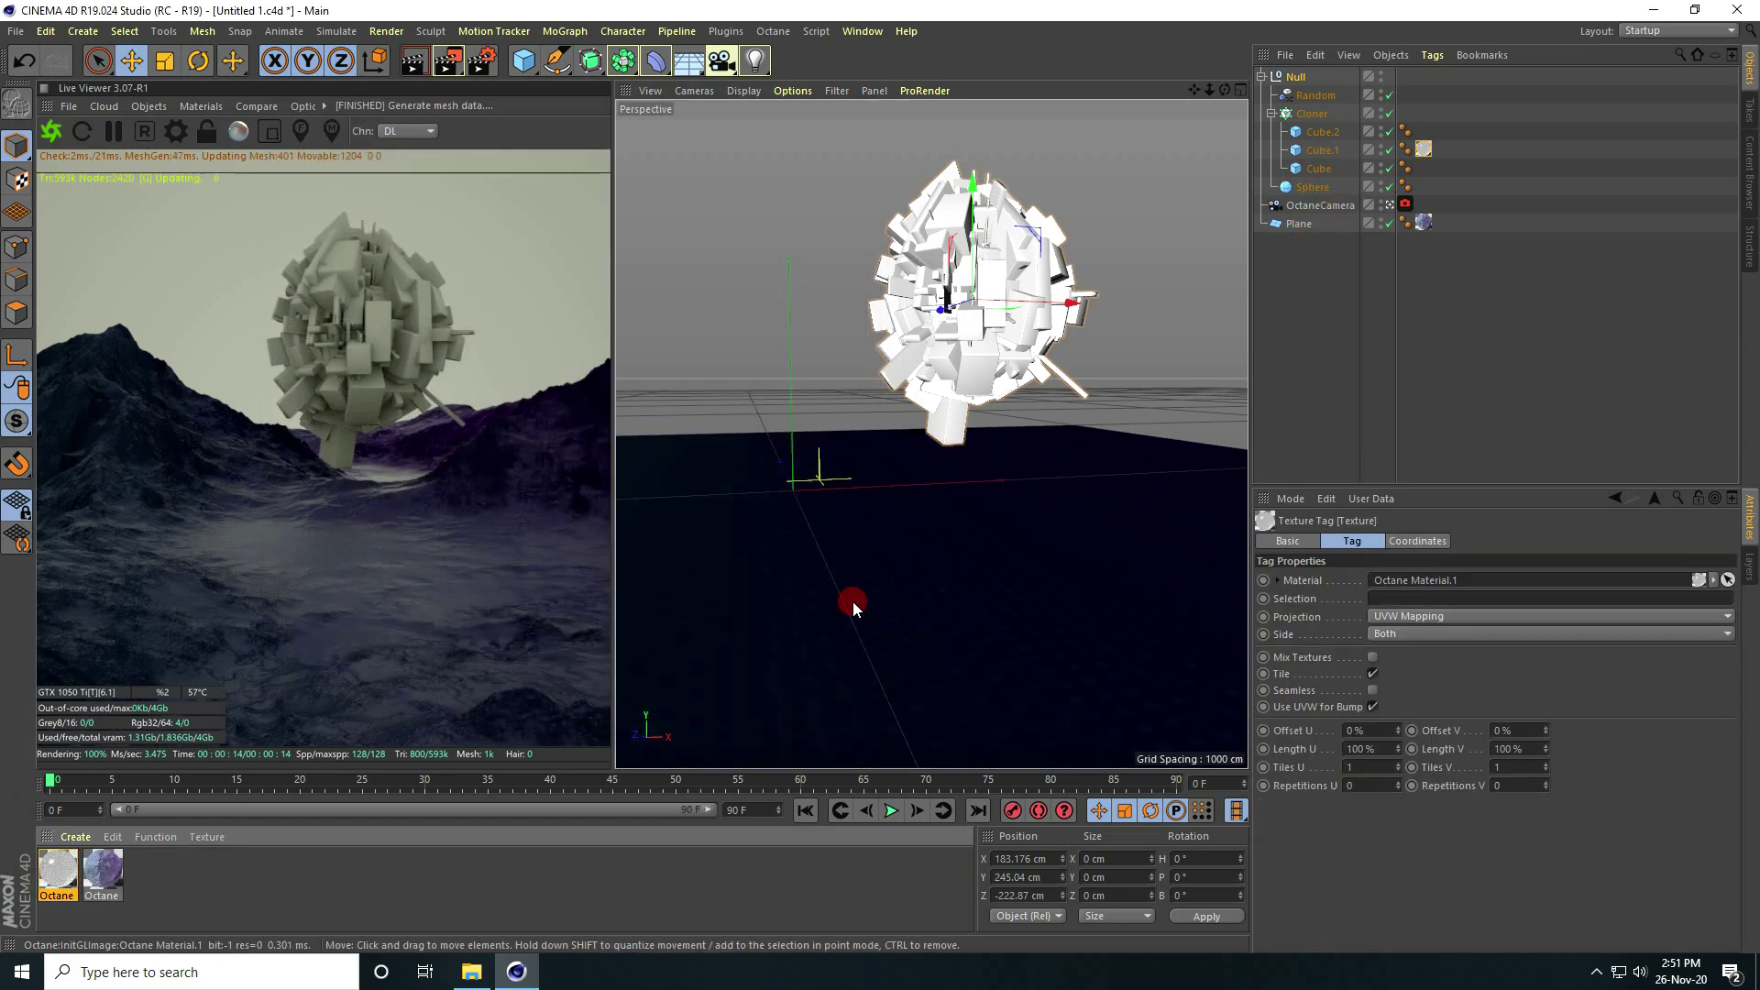
Create another new Octane Material for the light-emitting cubes.
click(75, 837)
mouse_move(110, 705)
mouse_move(334, 668)
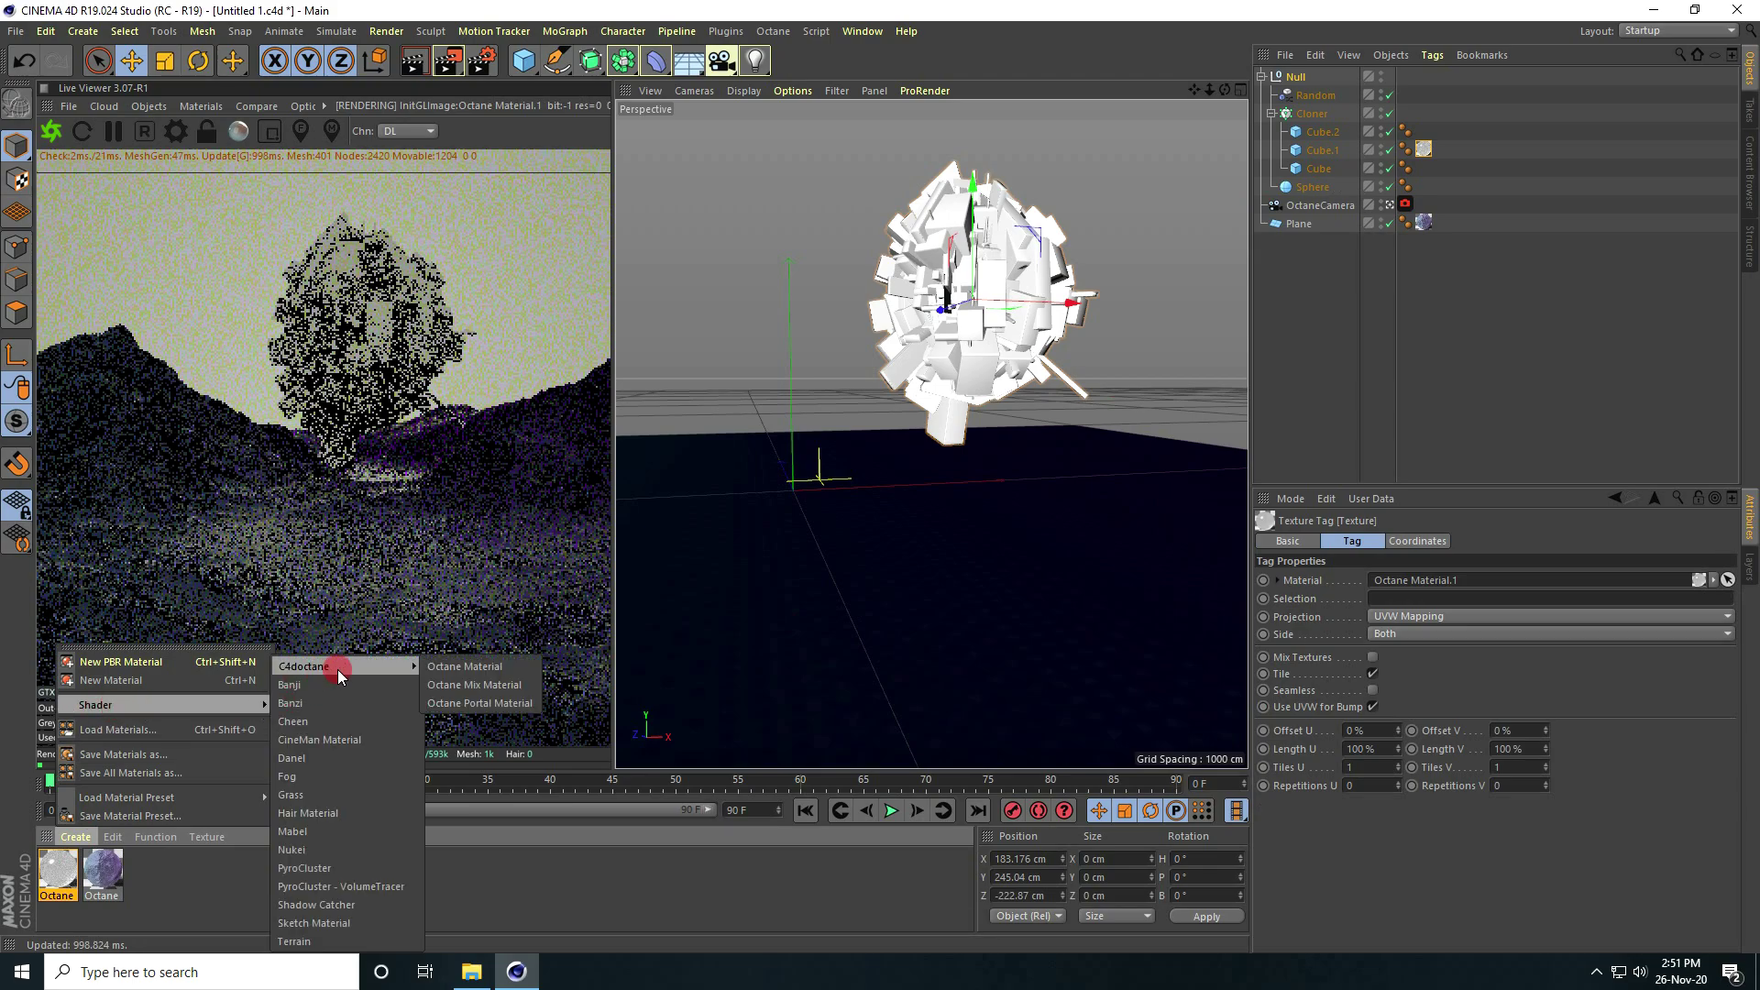
click(455, 672)
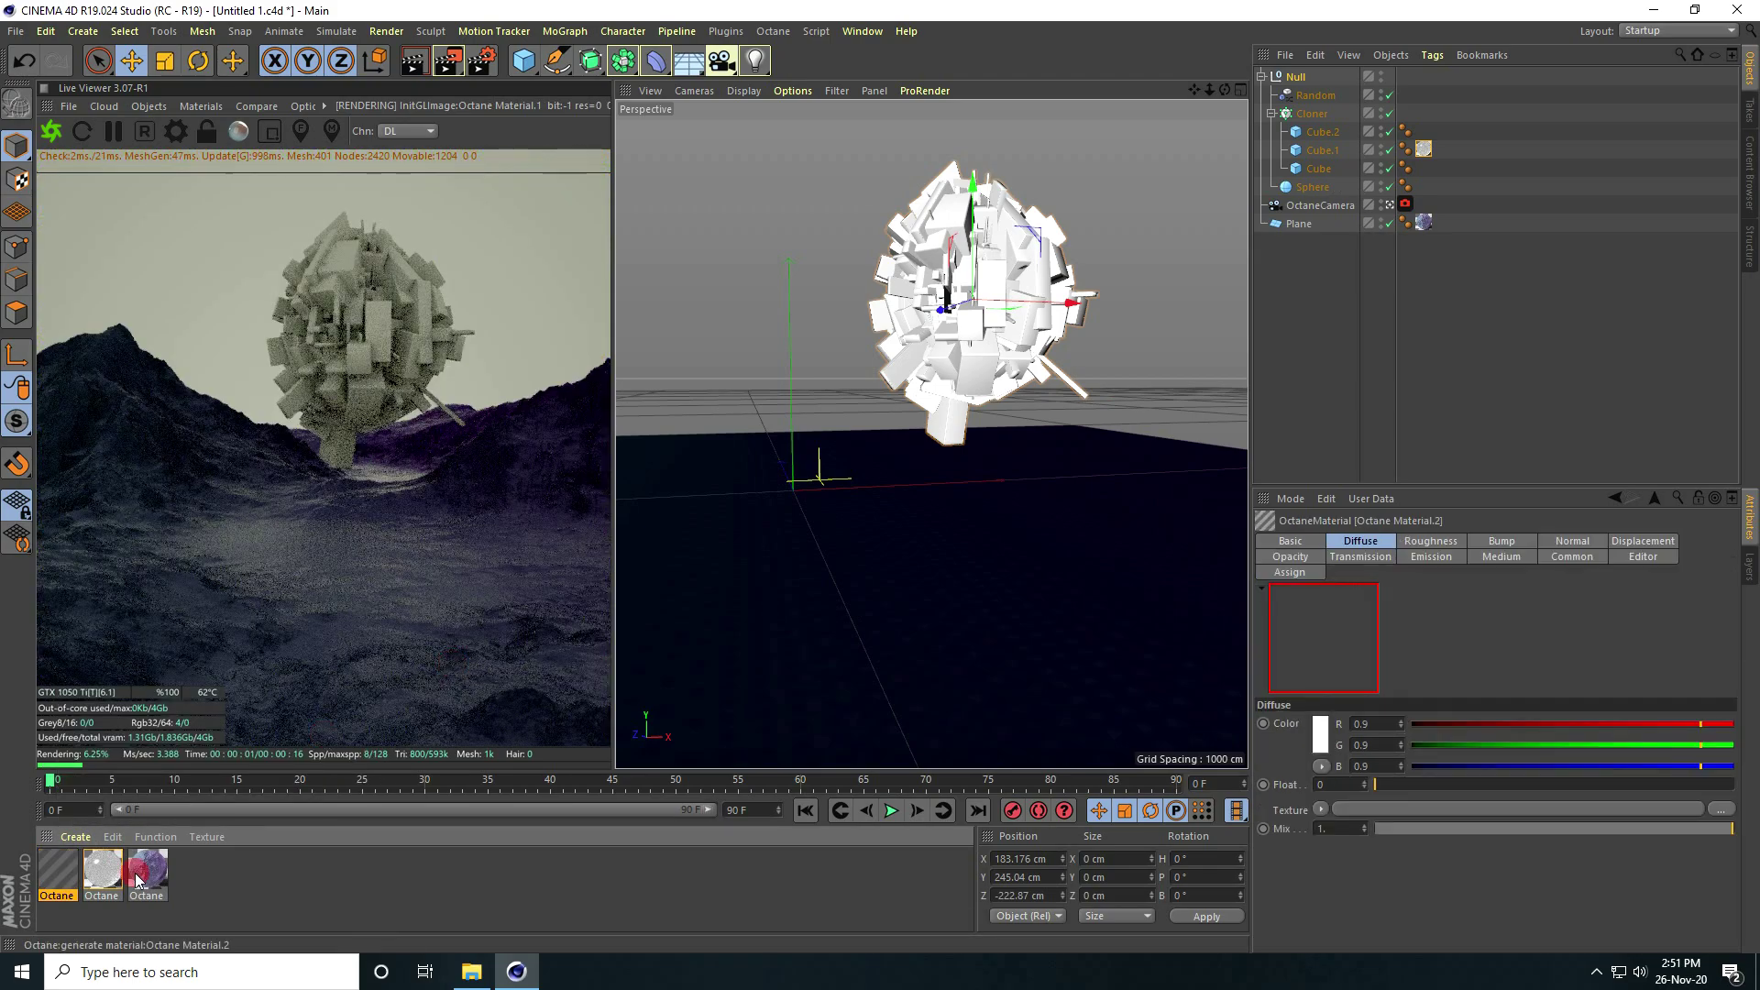
Add a Blackbody Emission to the new material and enable its surface brightness.
double_click(62, 867)
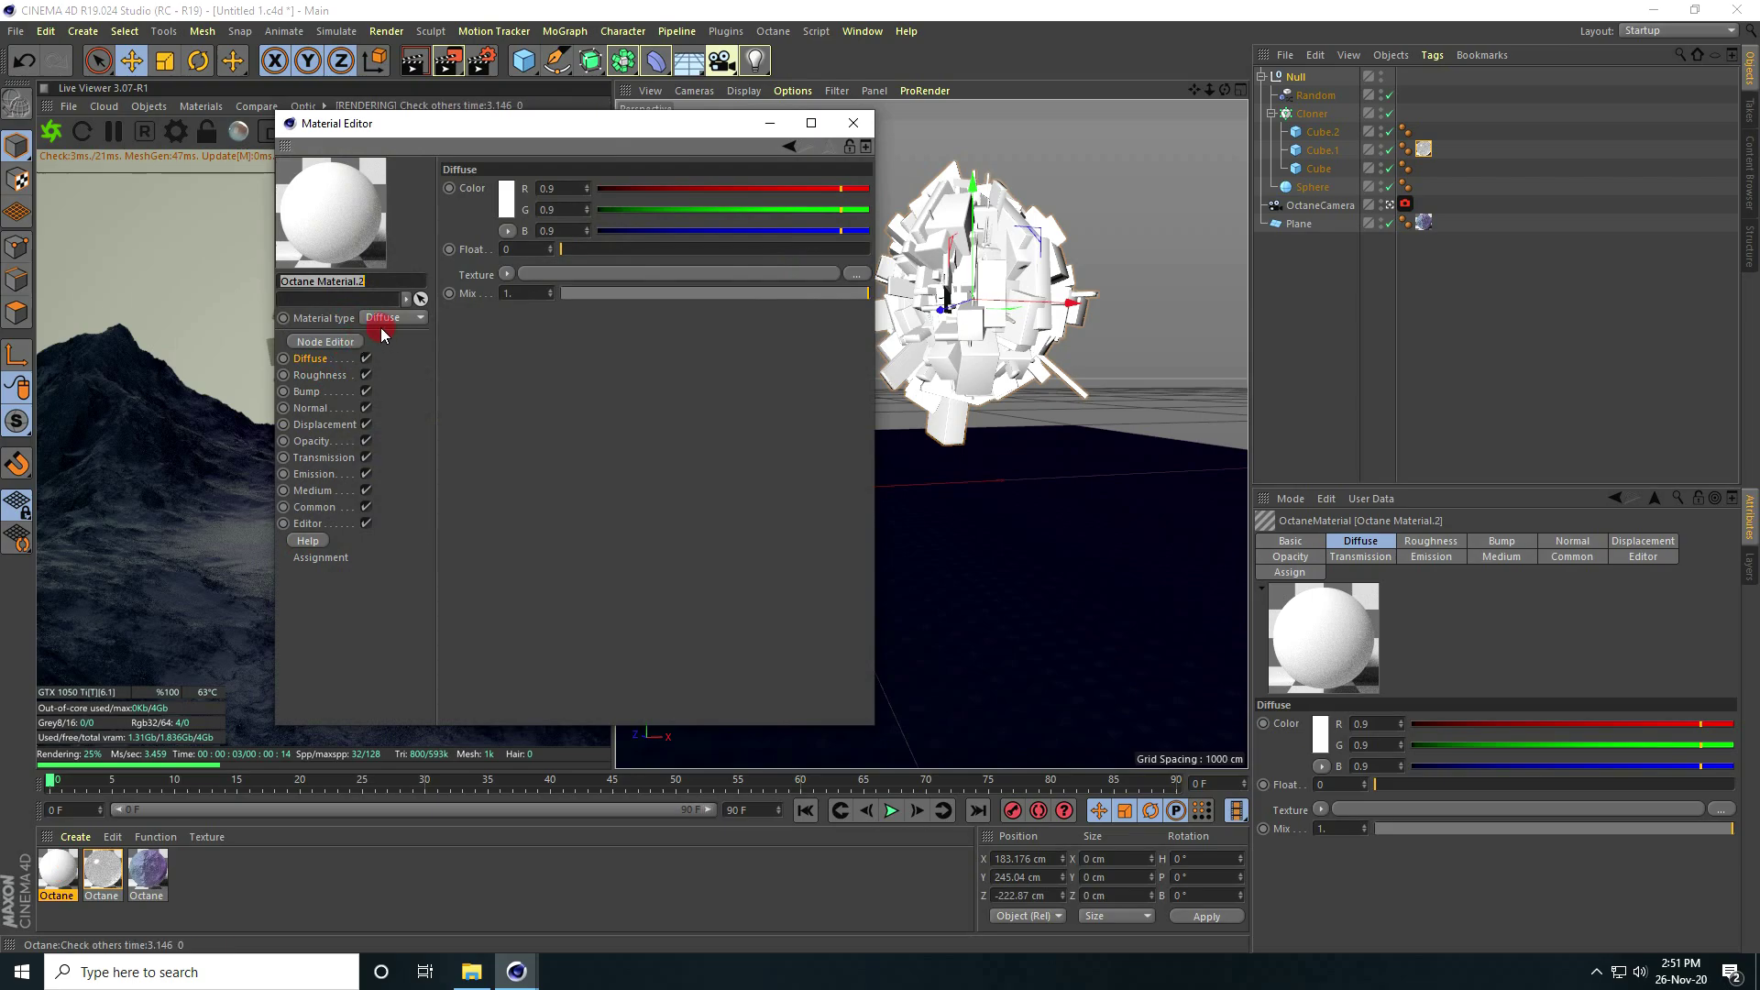
click(308, 475)
click(503, 188)
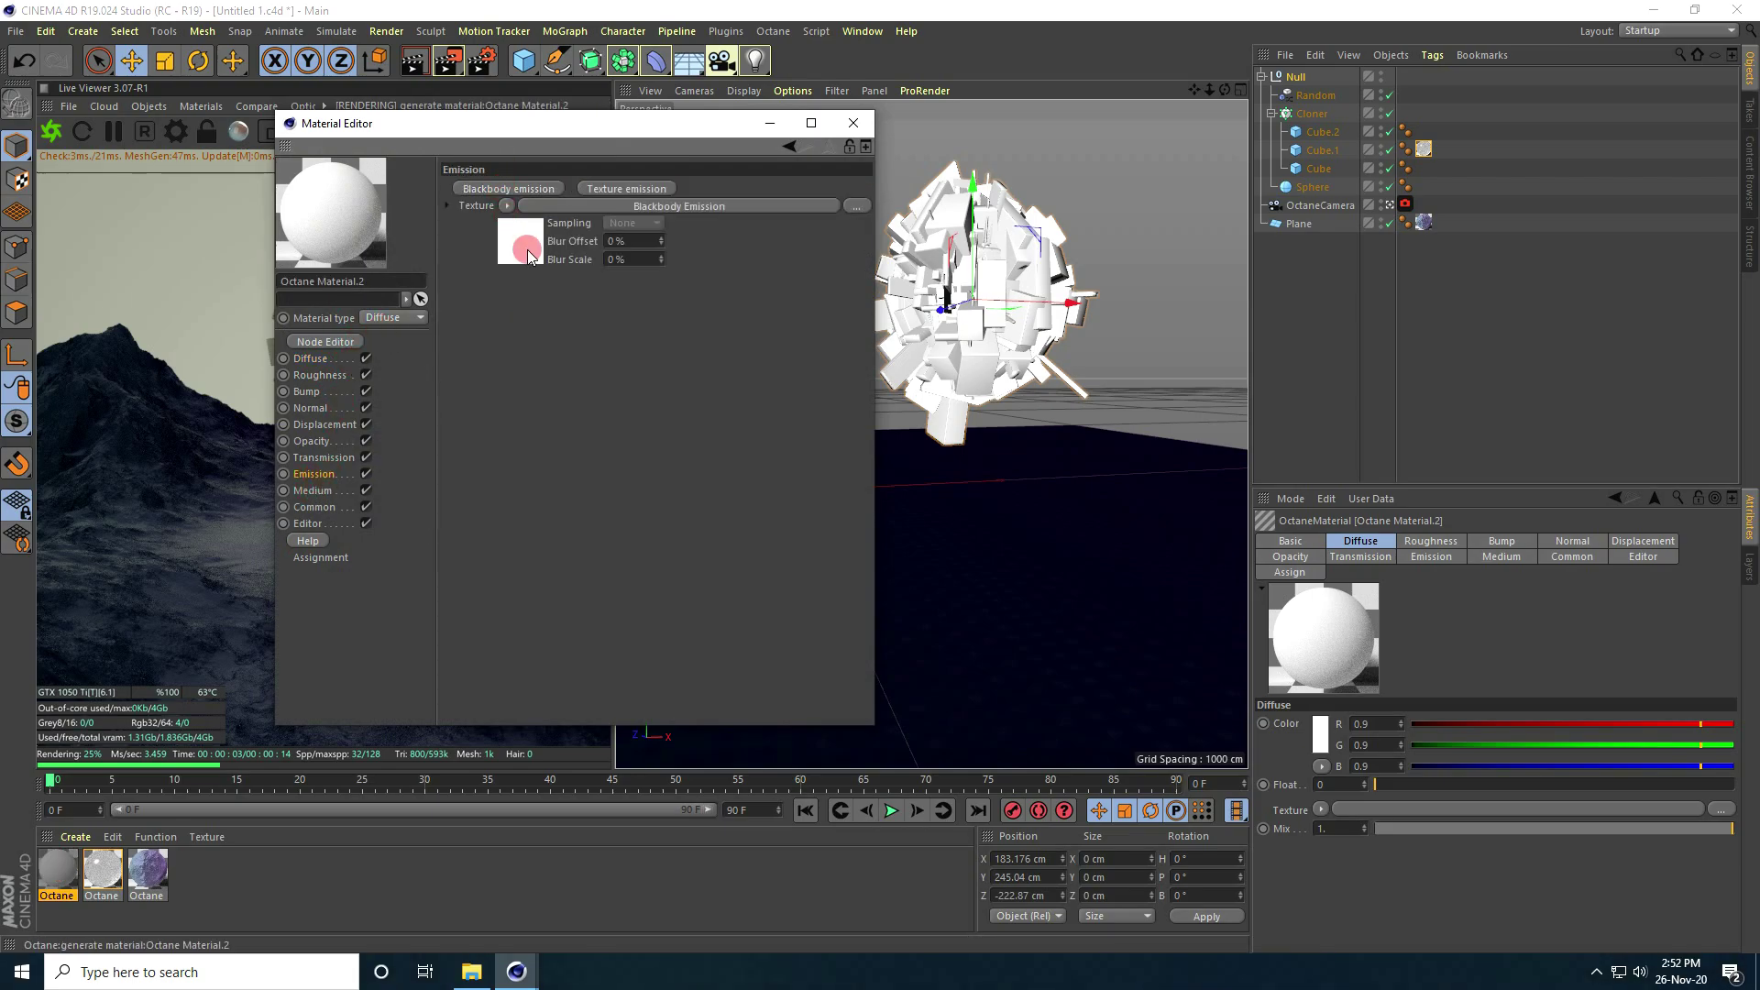
click(532, 251)
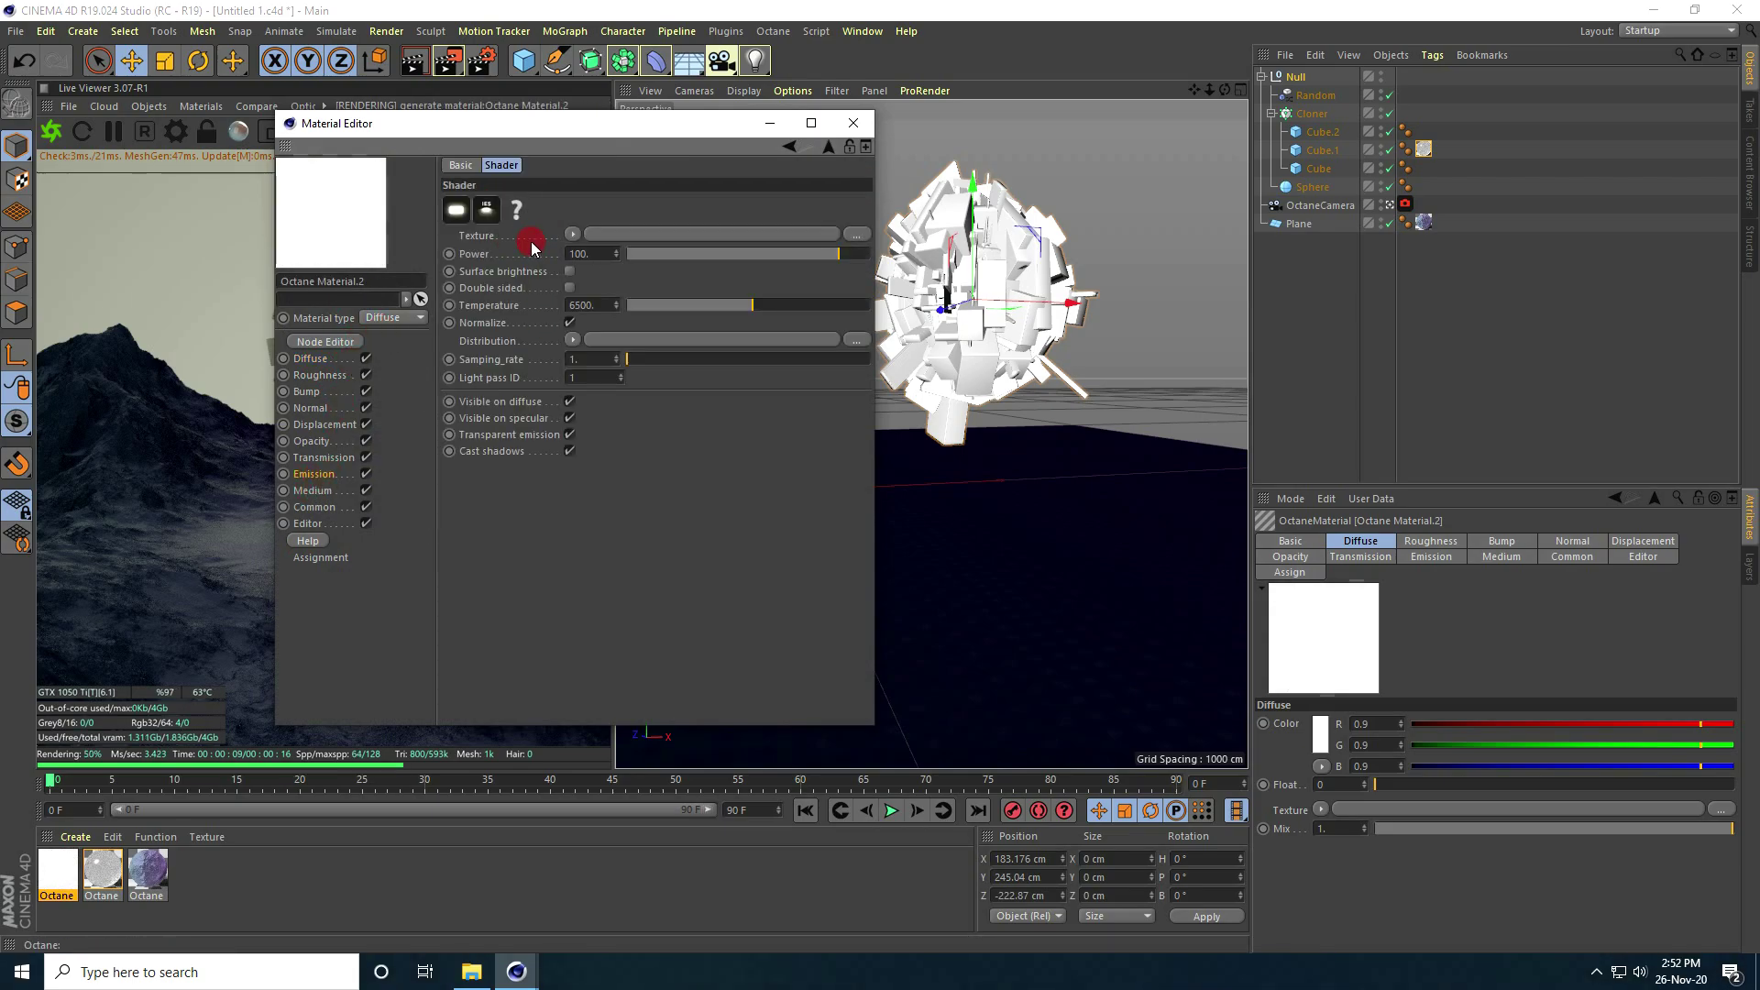
click(569, 271)
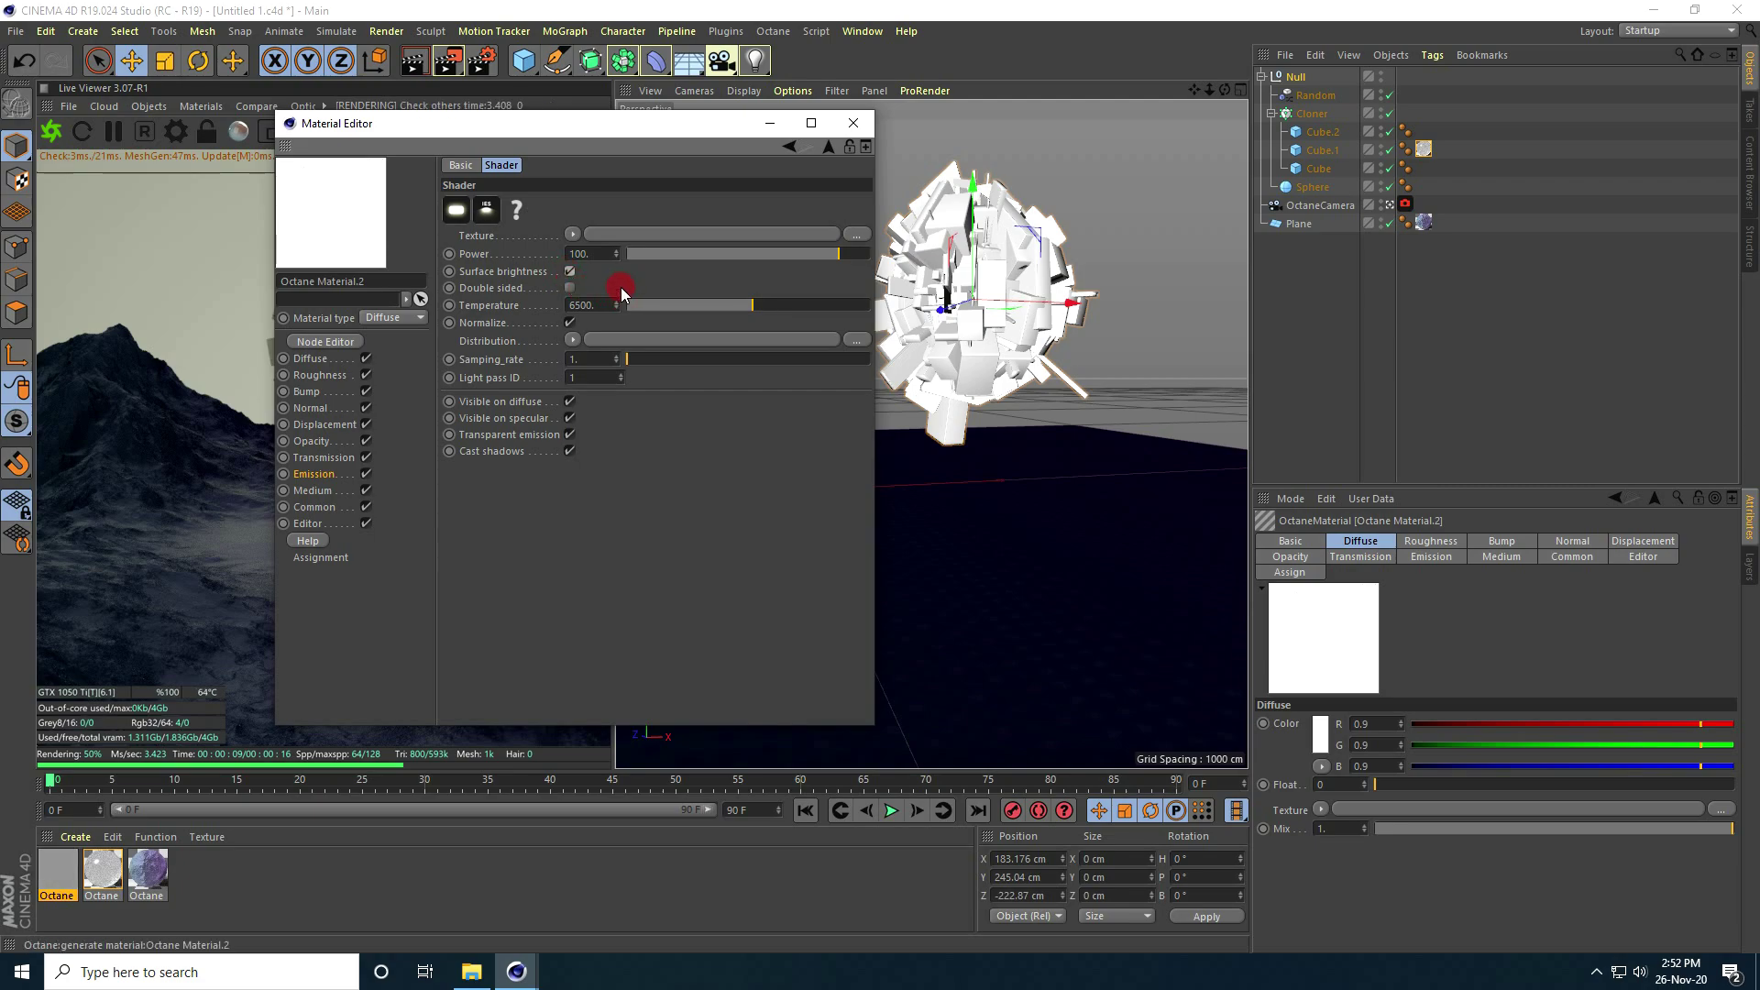
Assign an RgbSpectrum texture to the blackbody emission and colour it orange with hue 25°, saturation 100% and value 100%.
click(573, 235)
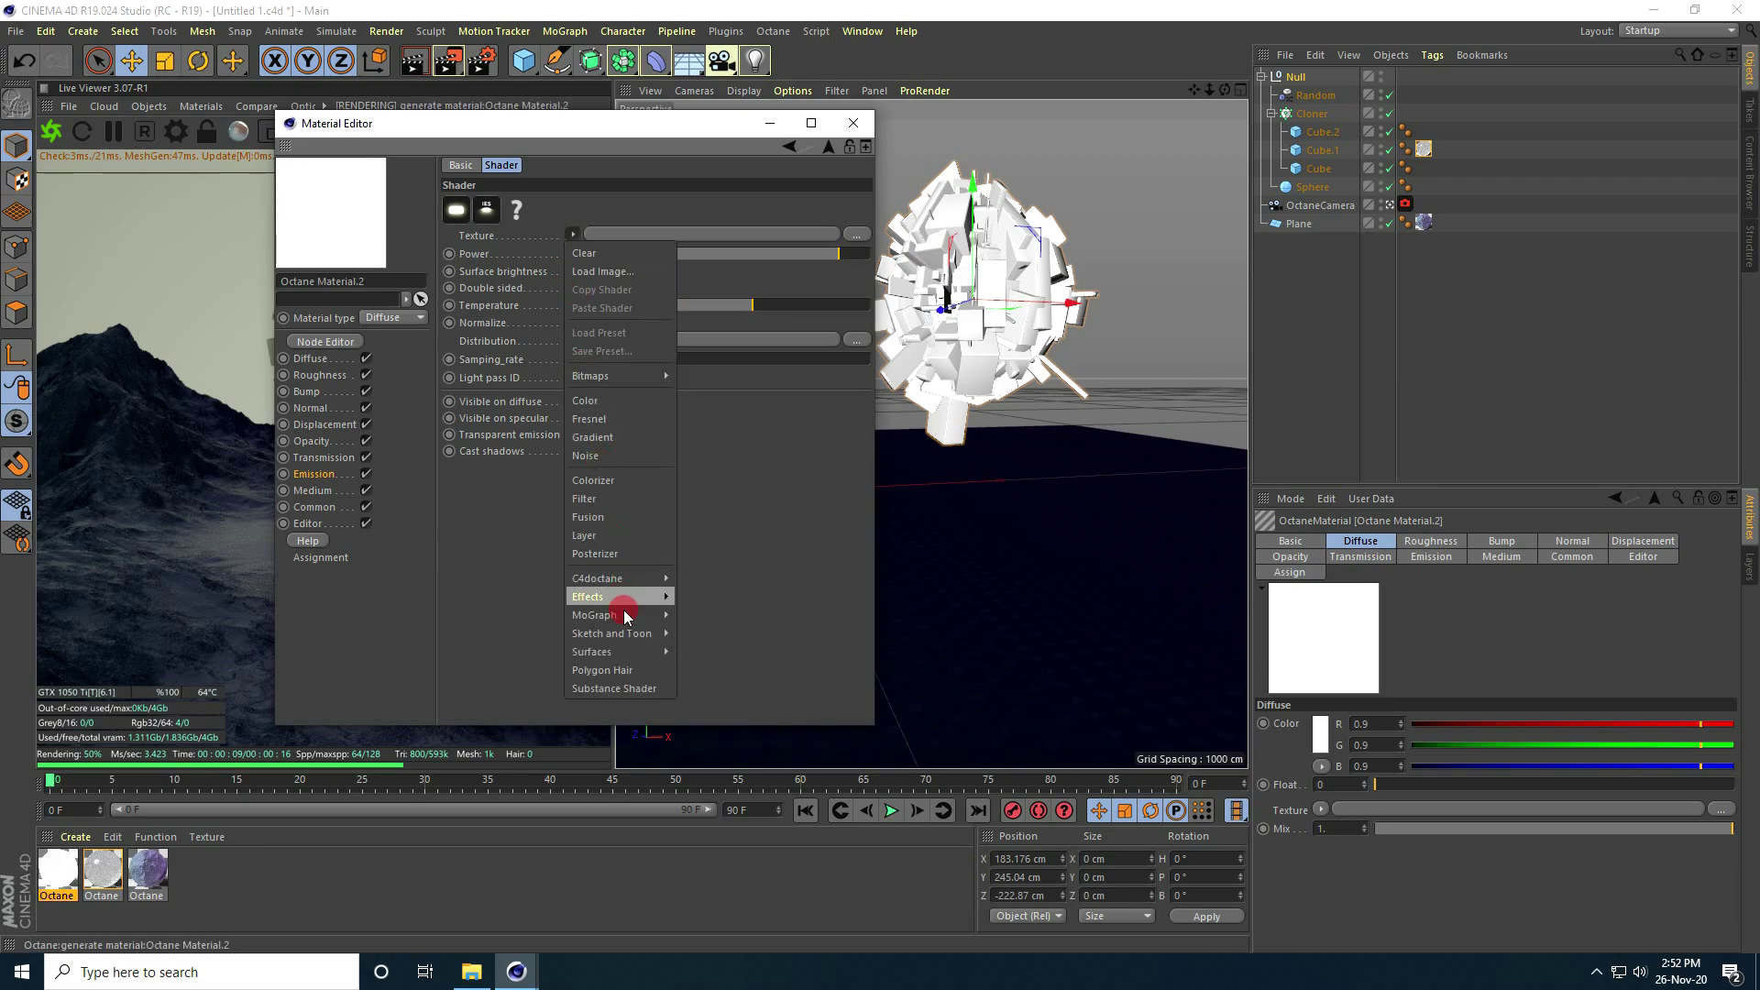
mouse_move(625, 578)
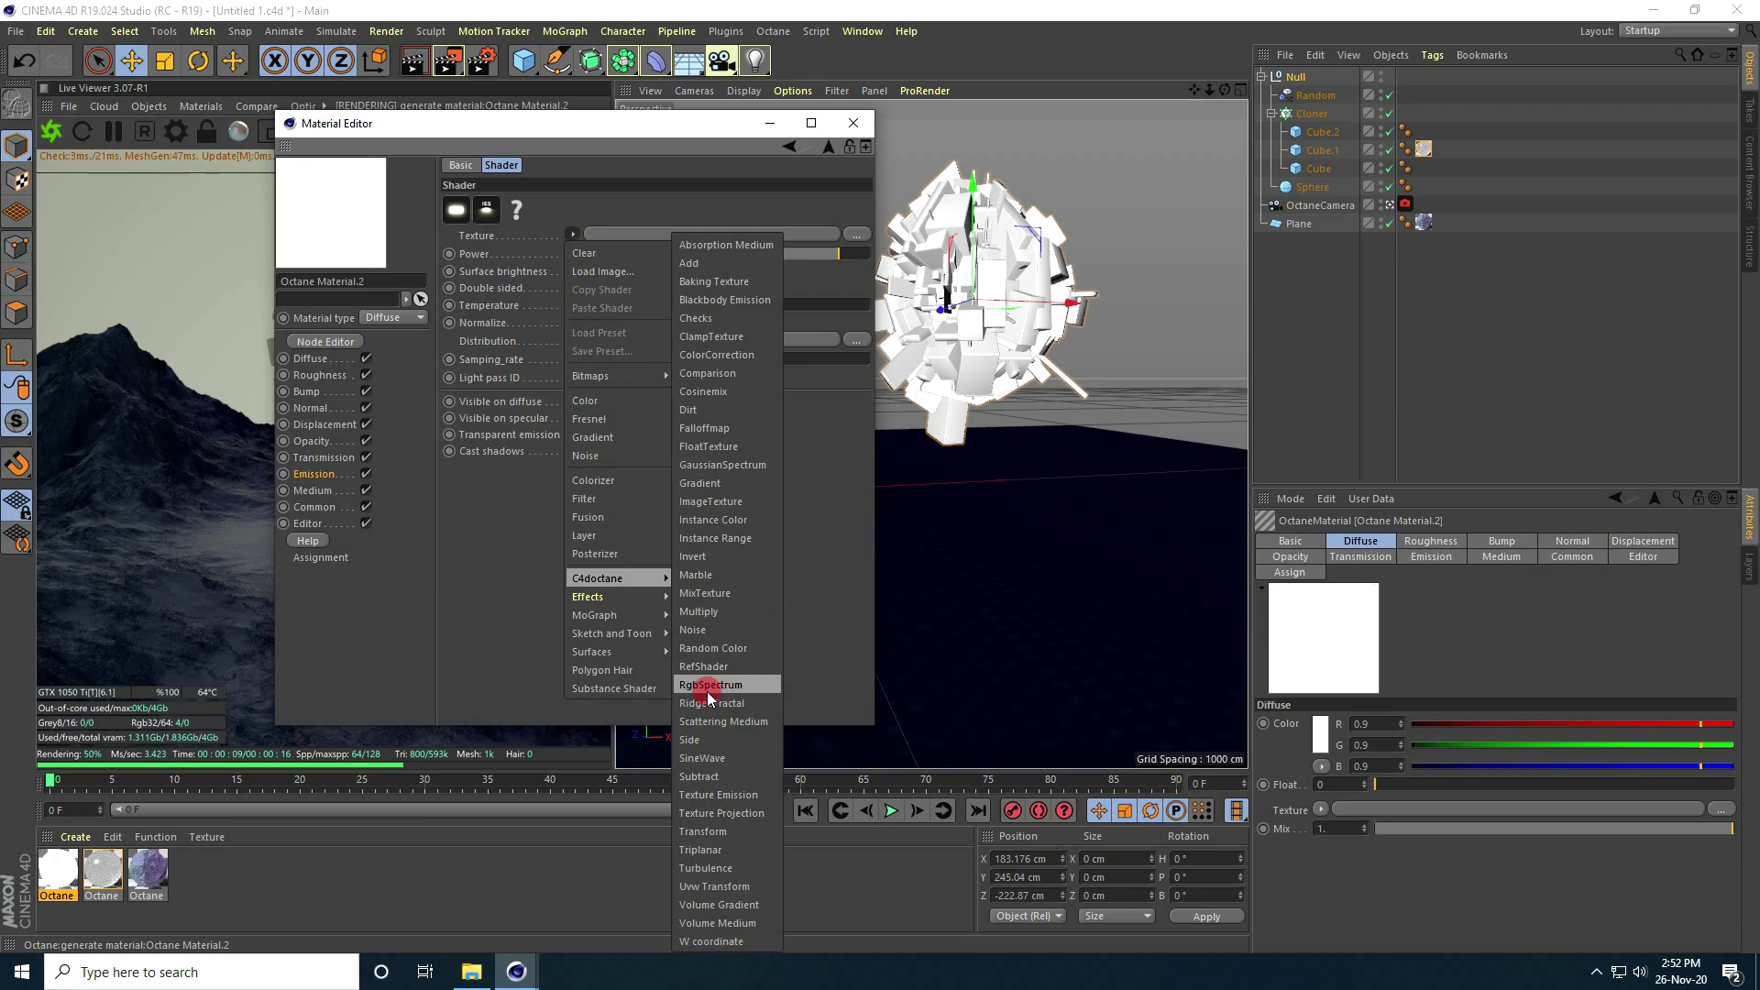
click(751, 685)
click(591, 266)
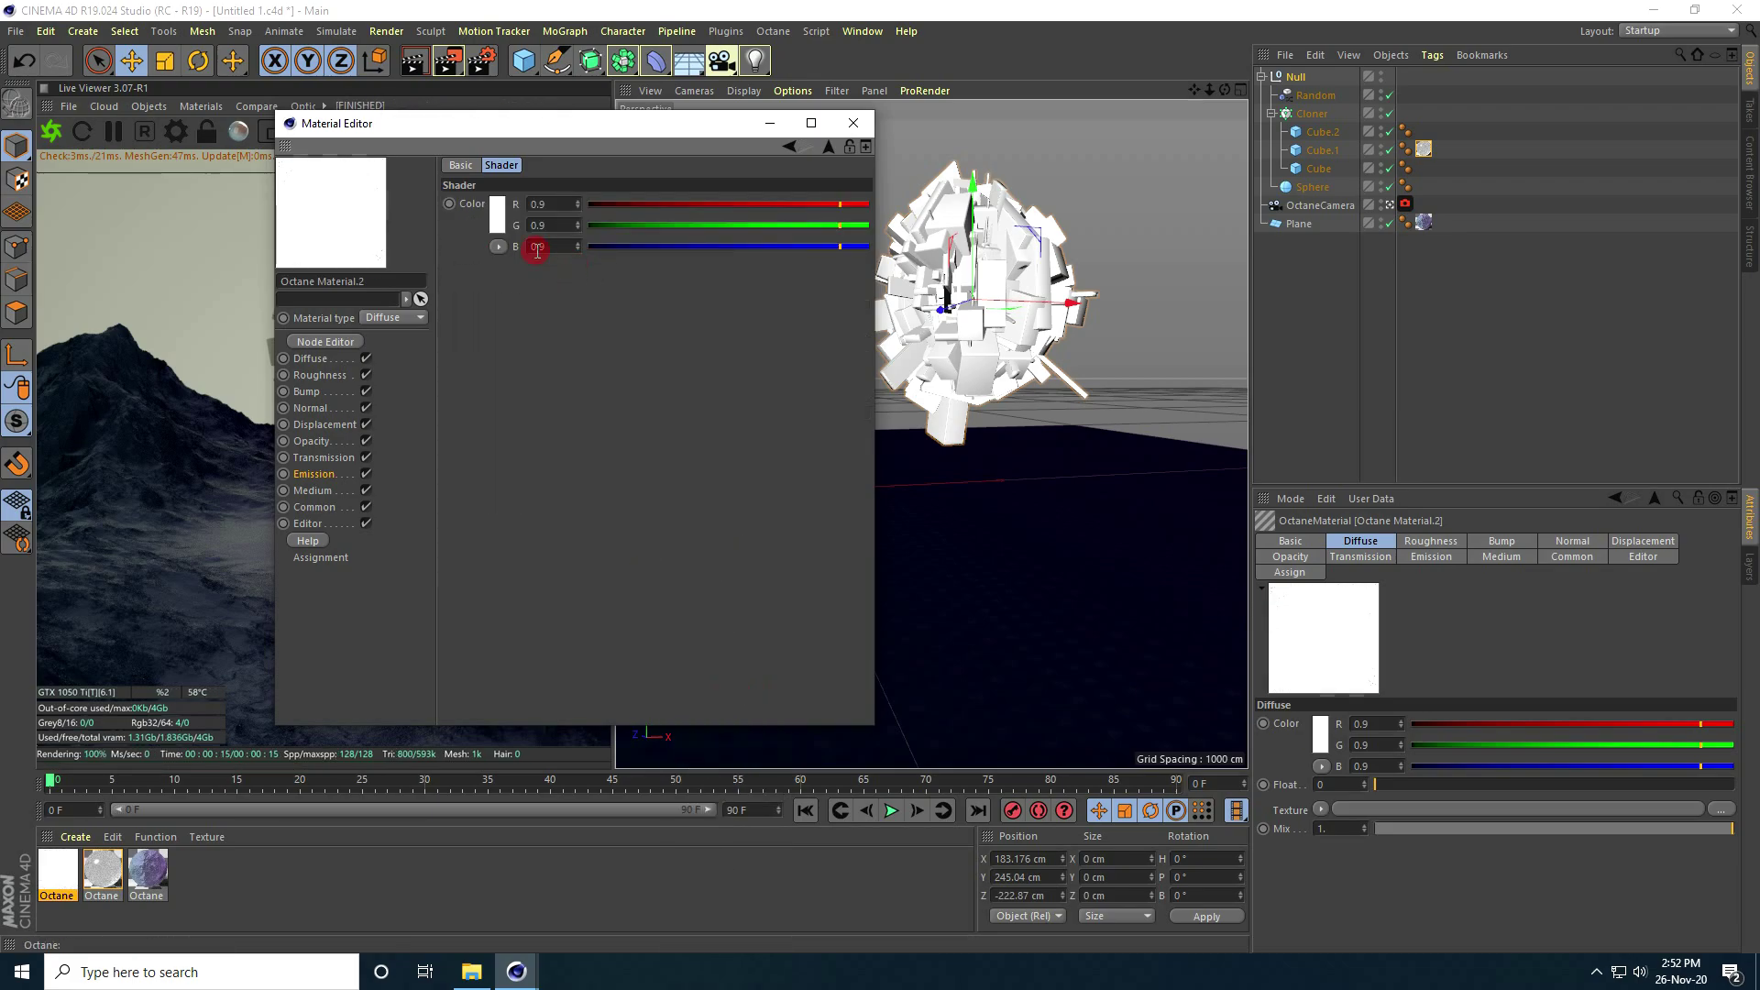
click(501, 223)
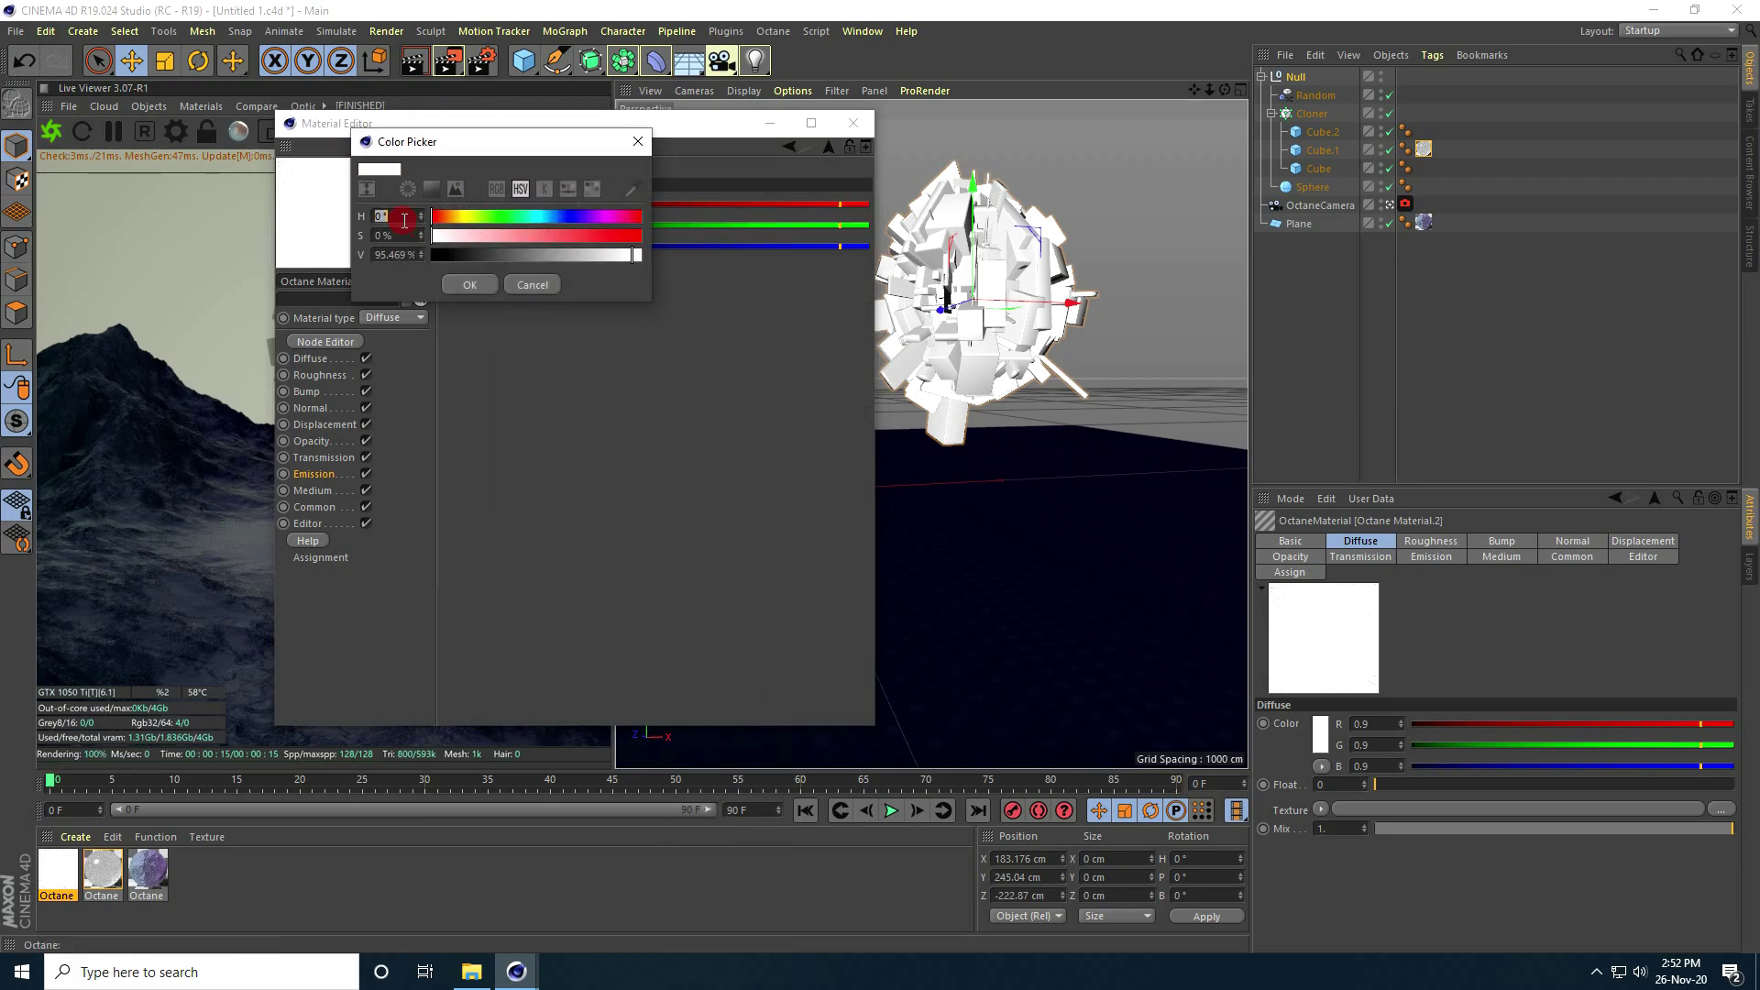
drag(470, 234, 654, 258)
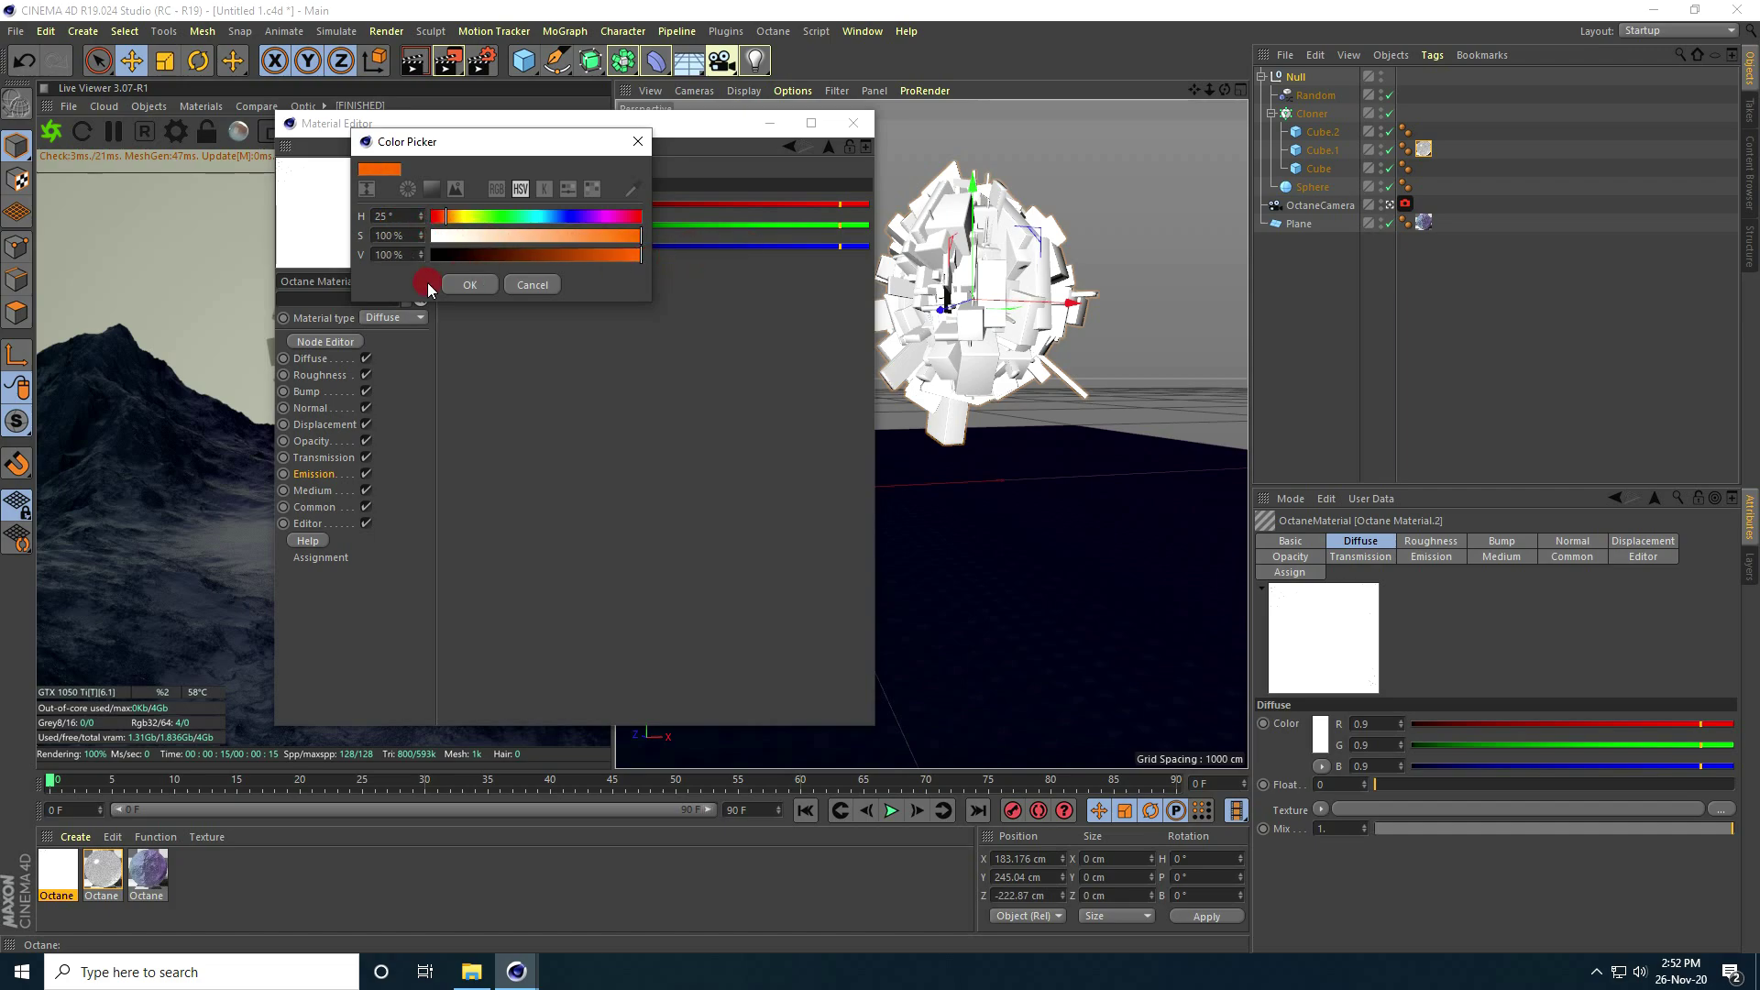
click(470, 284)
Set the blackbody emission's power to 50 and assign the emissive material to the Cube object in the Cloner.
click(788, 146)
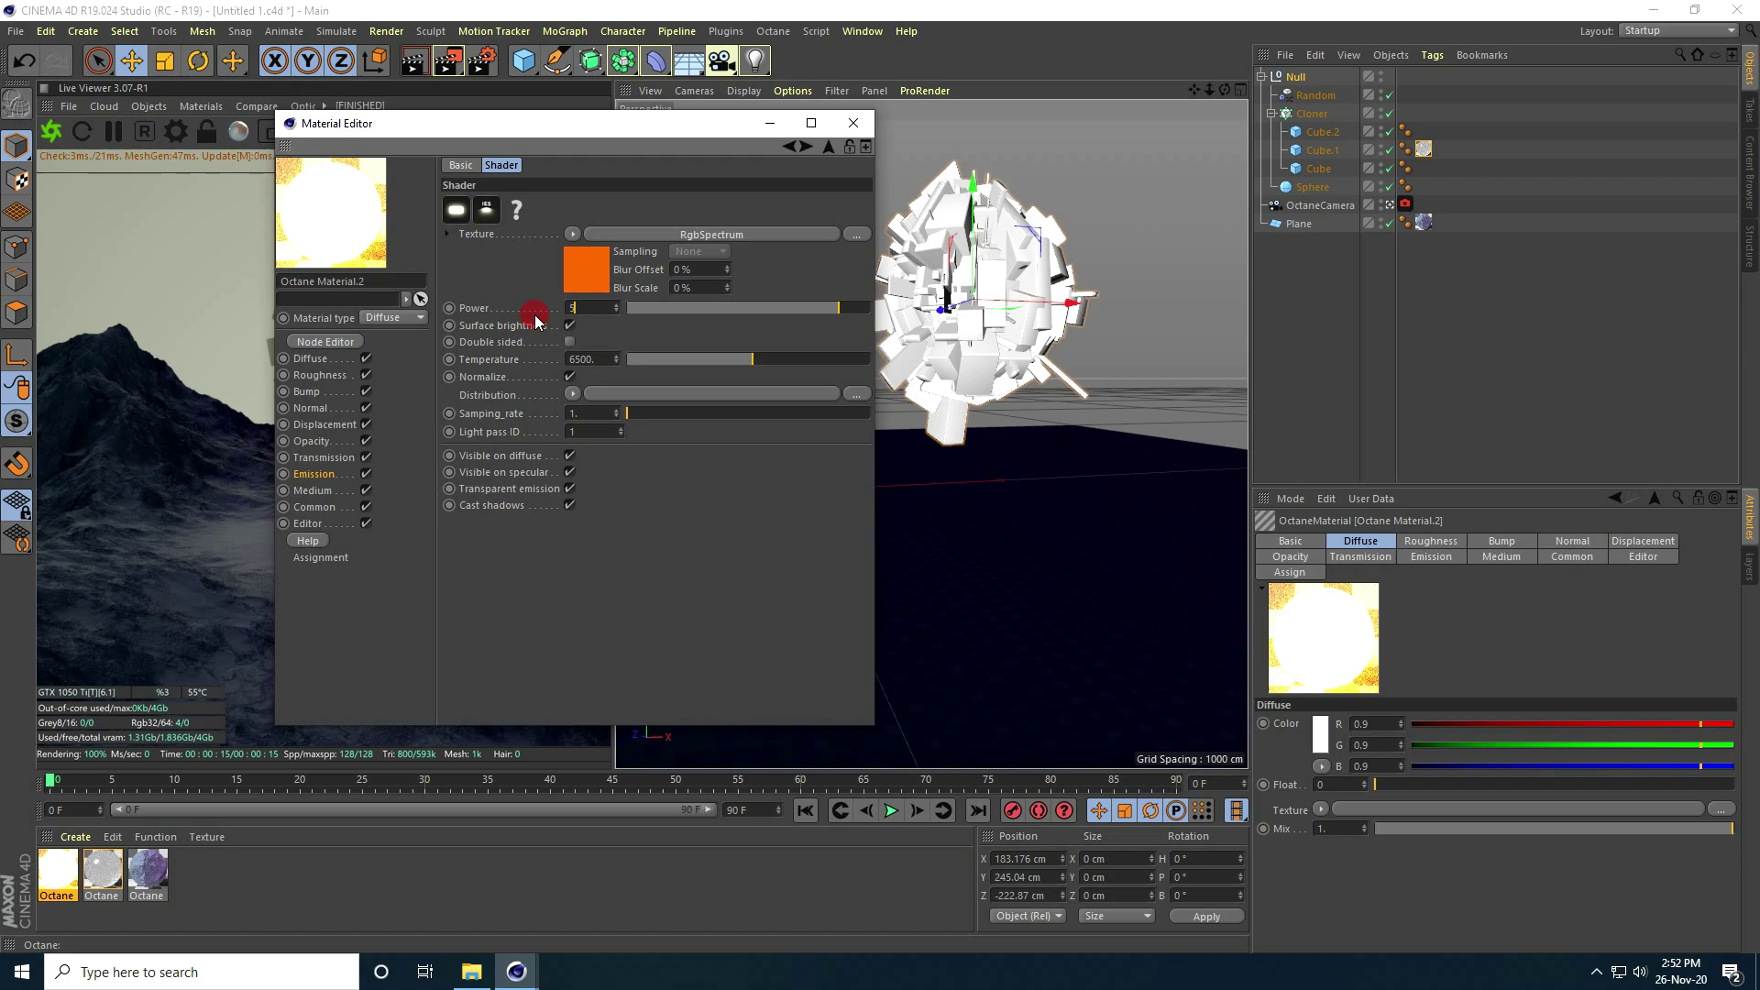
click(853, 122)
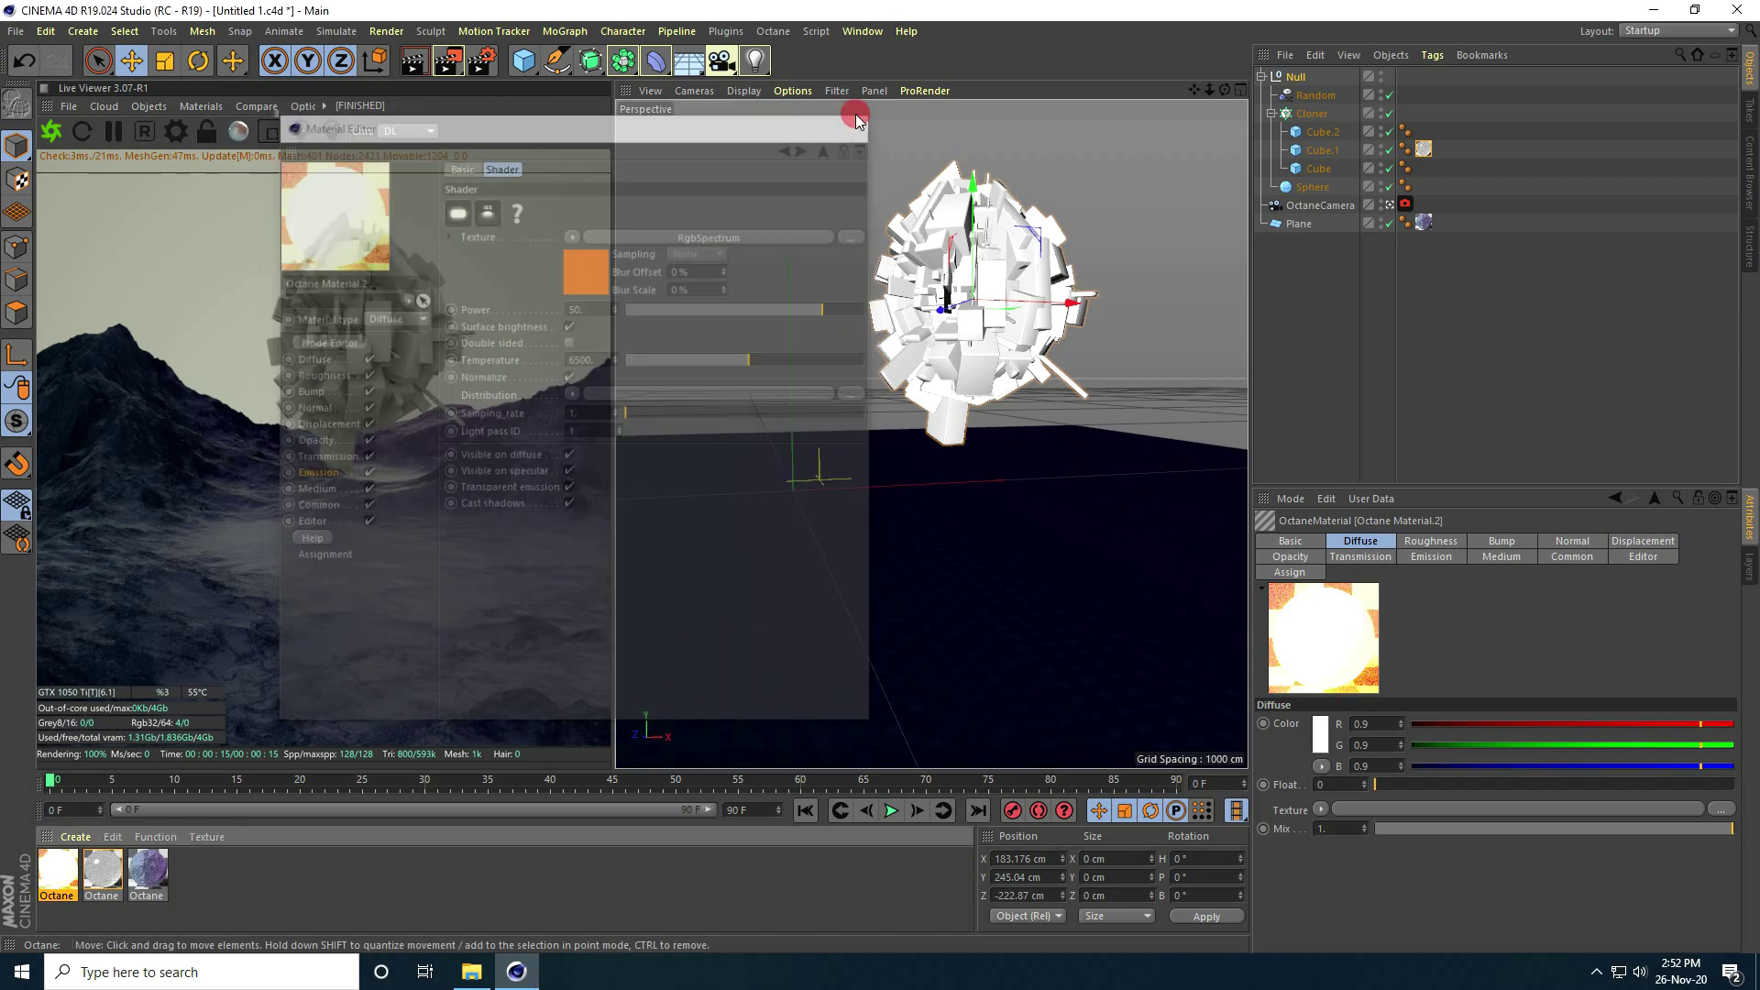
drag(58, 869, 1320, 132)
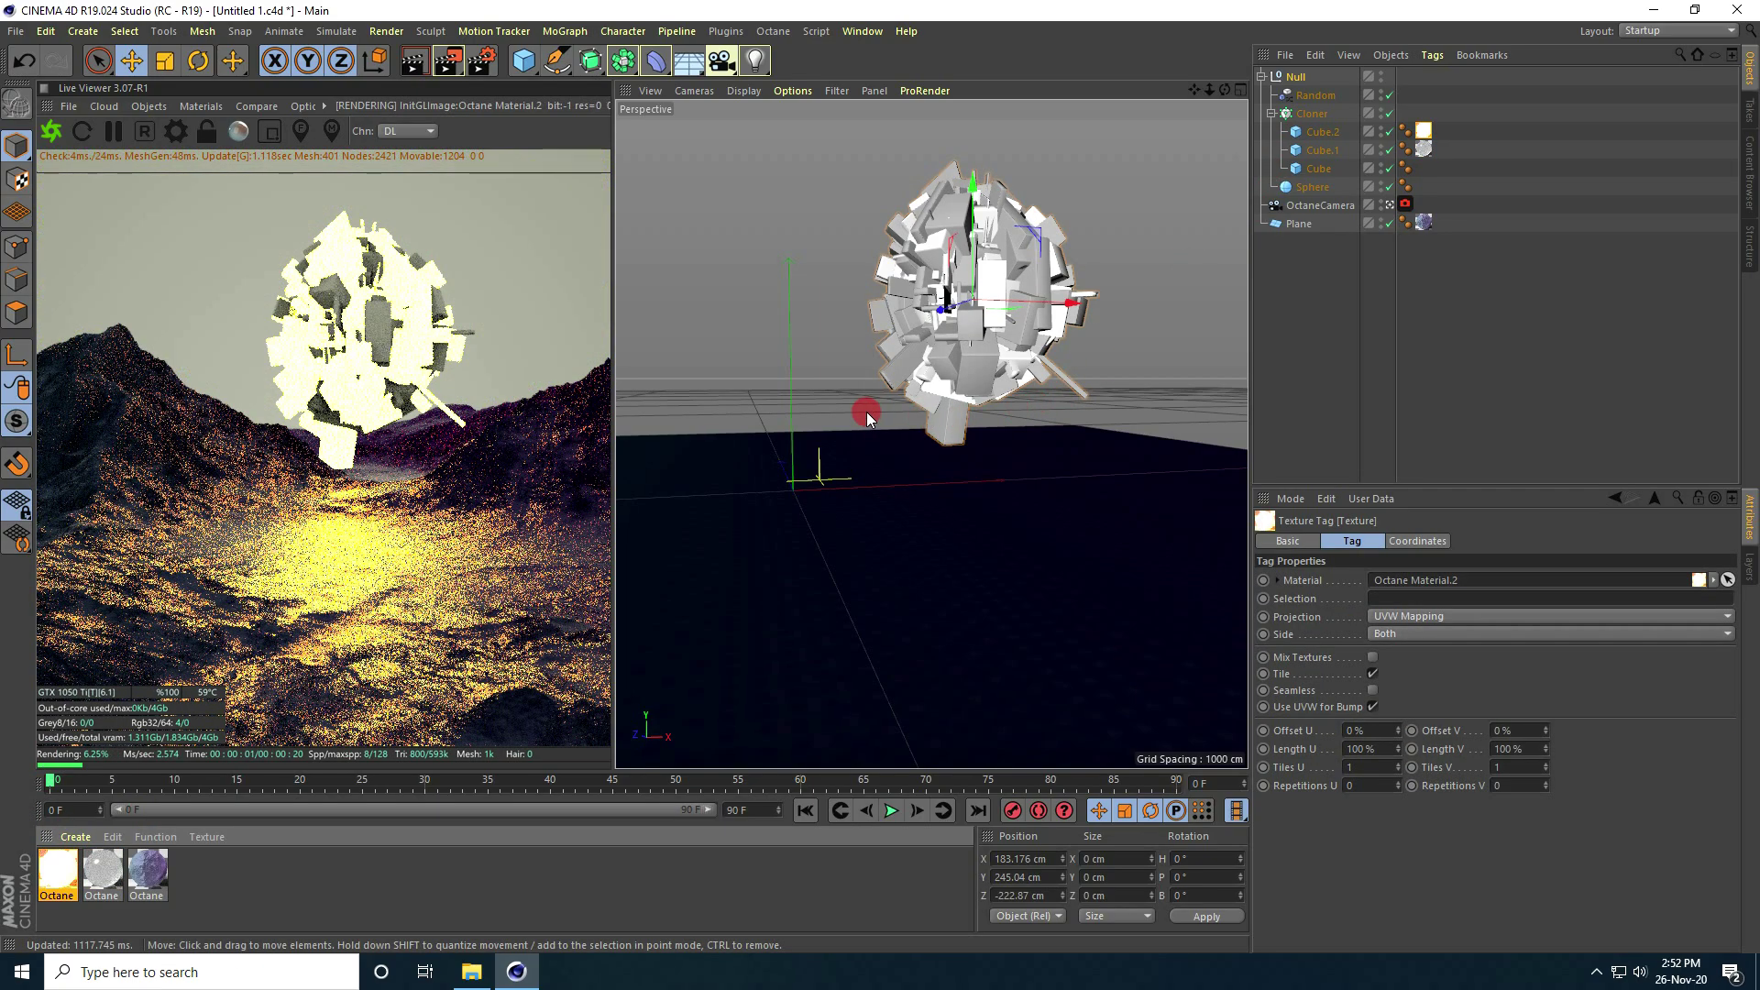
drag(1417, 173, 1420, 170)
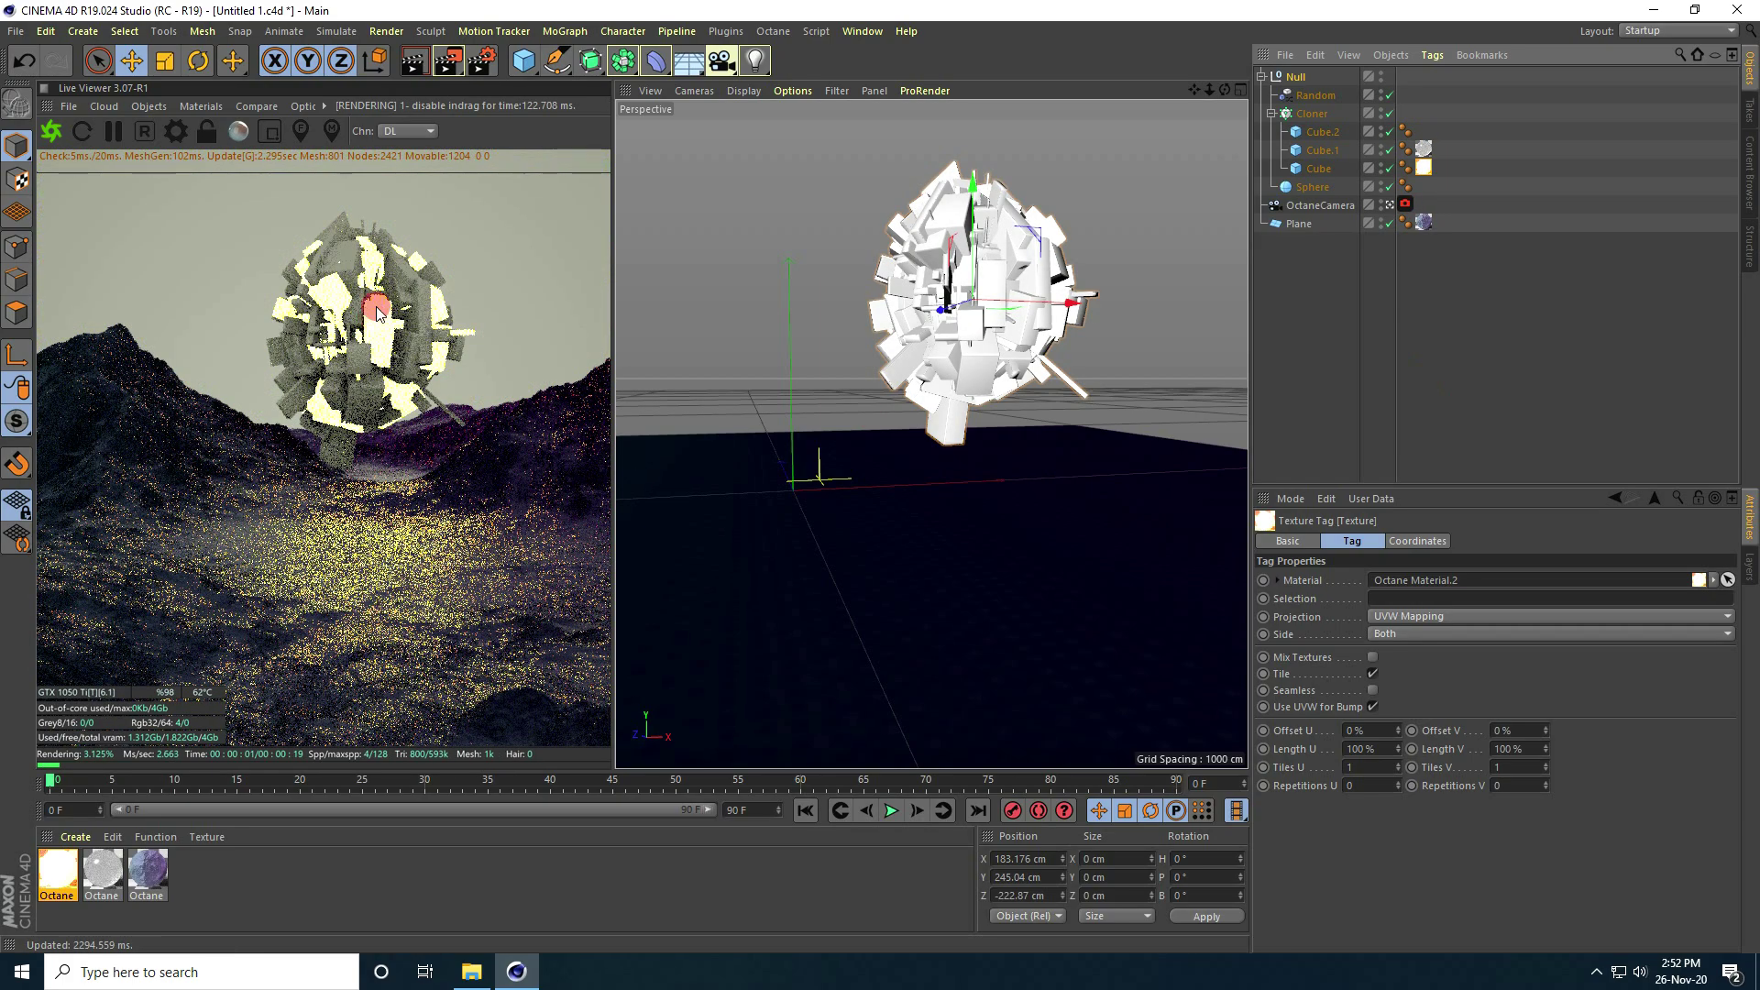
Resize the emissive Cube to 15 cm in X, Y and Z.
click(1323, 172)
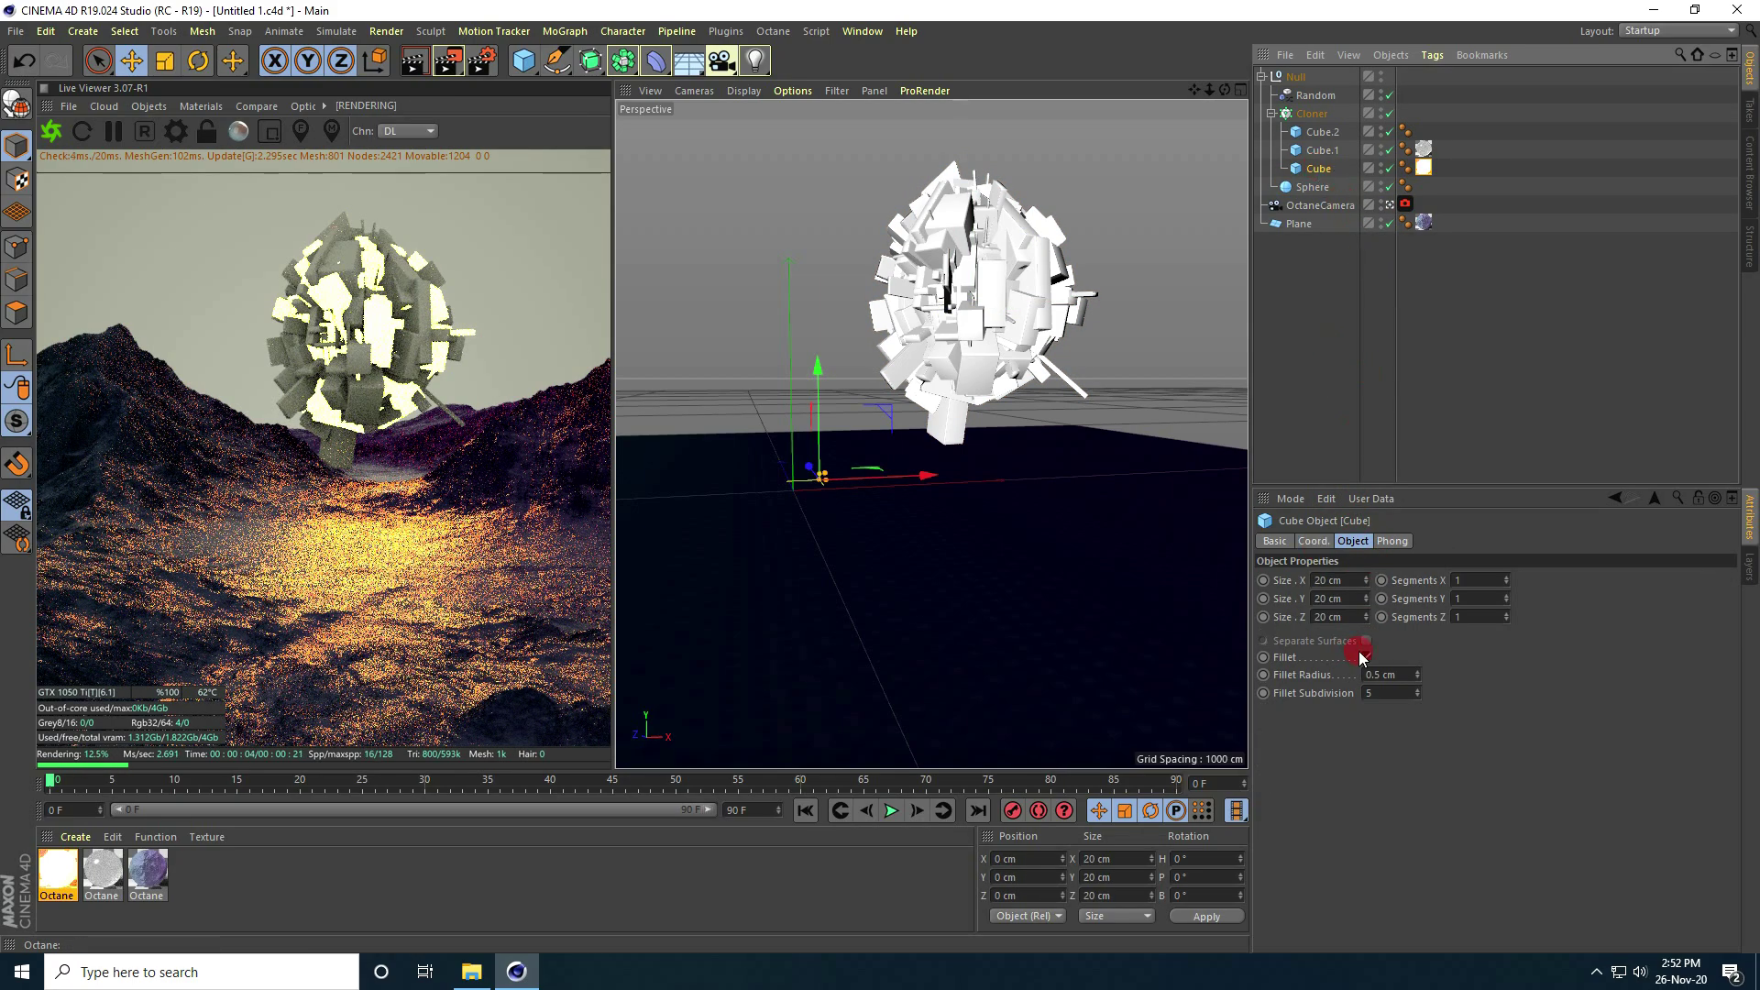
drag(1366, 585, 1366, 587)
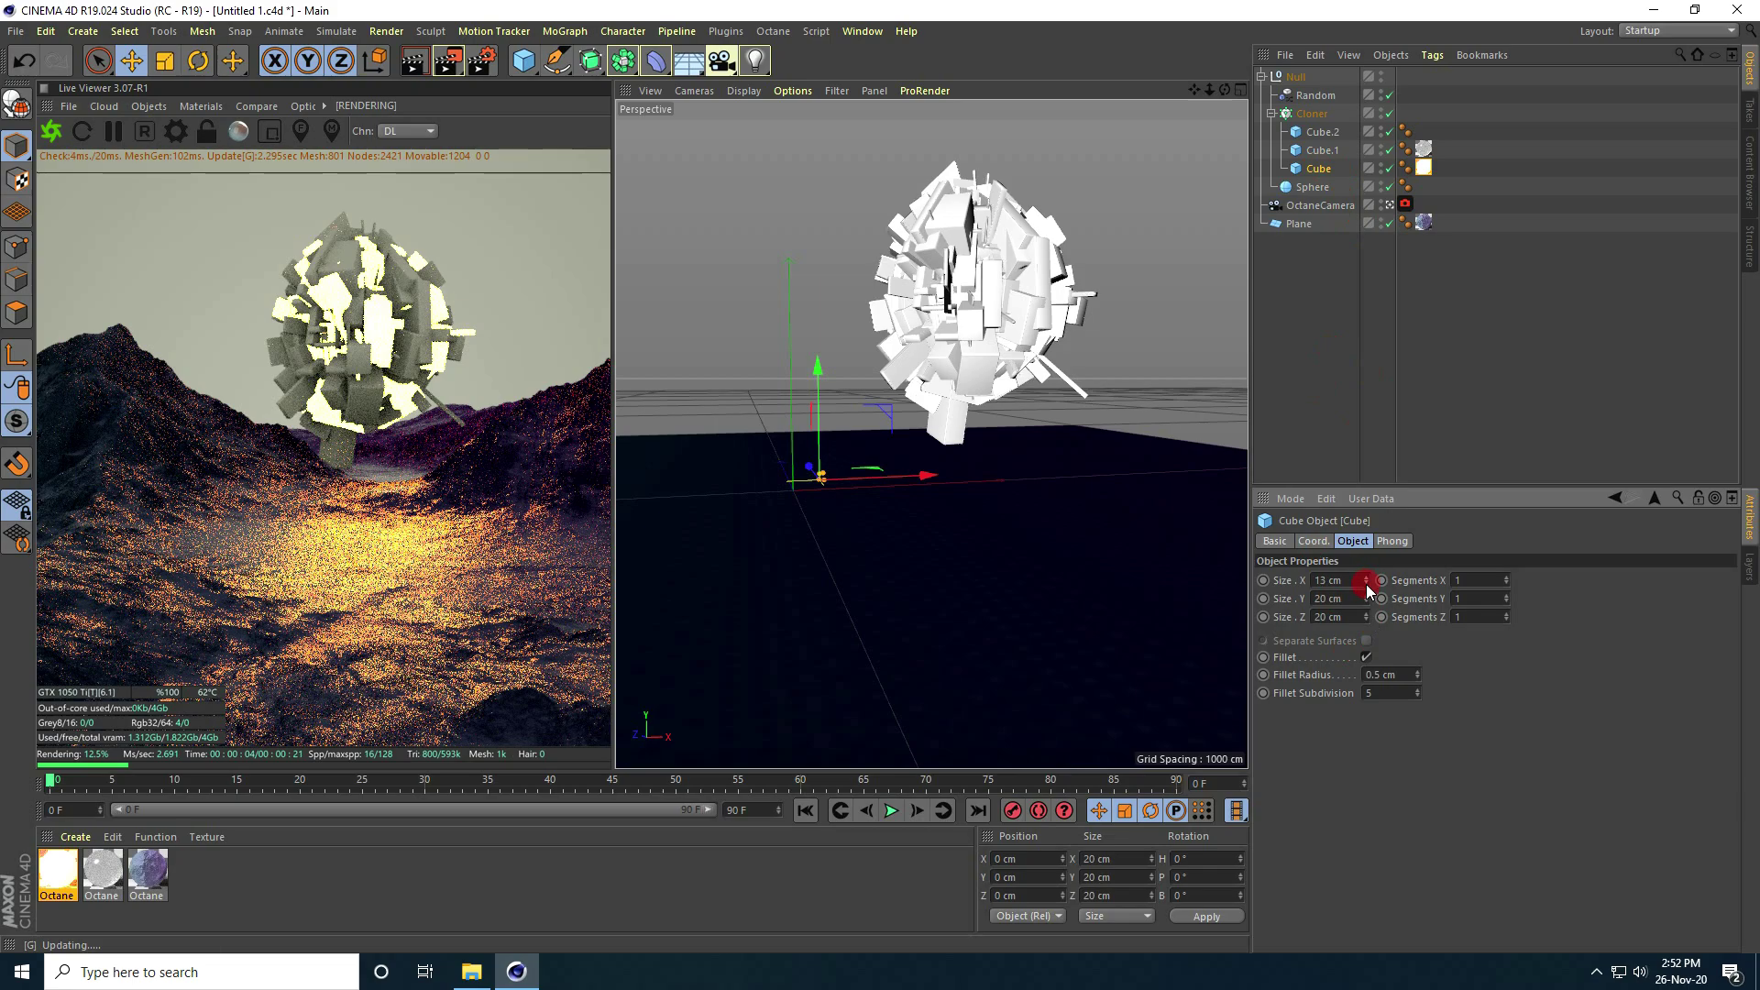
click(1366, 573)
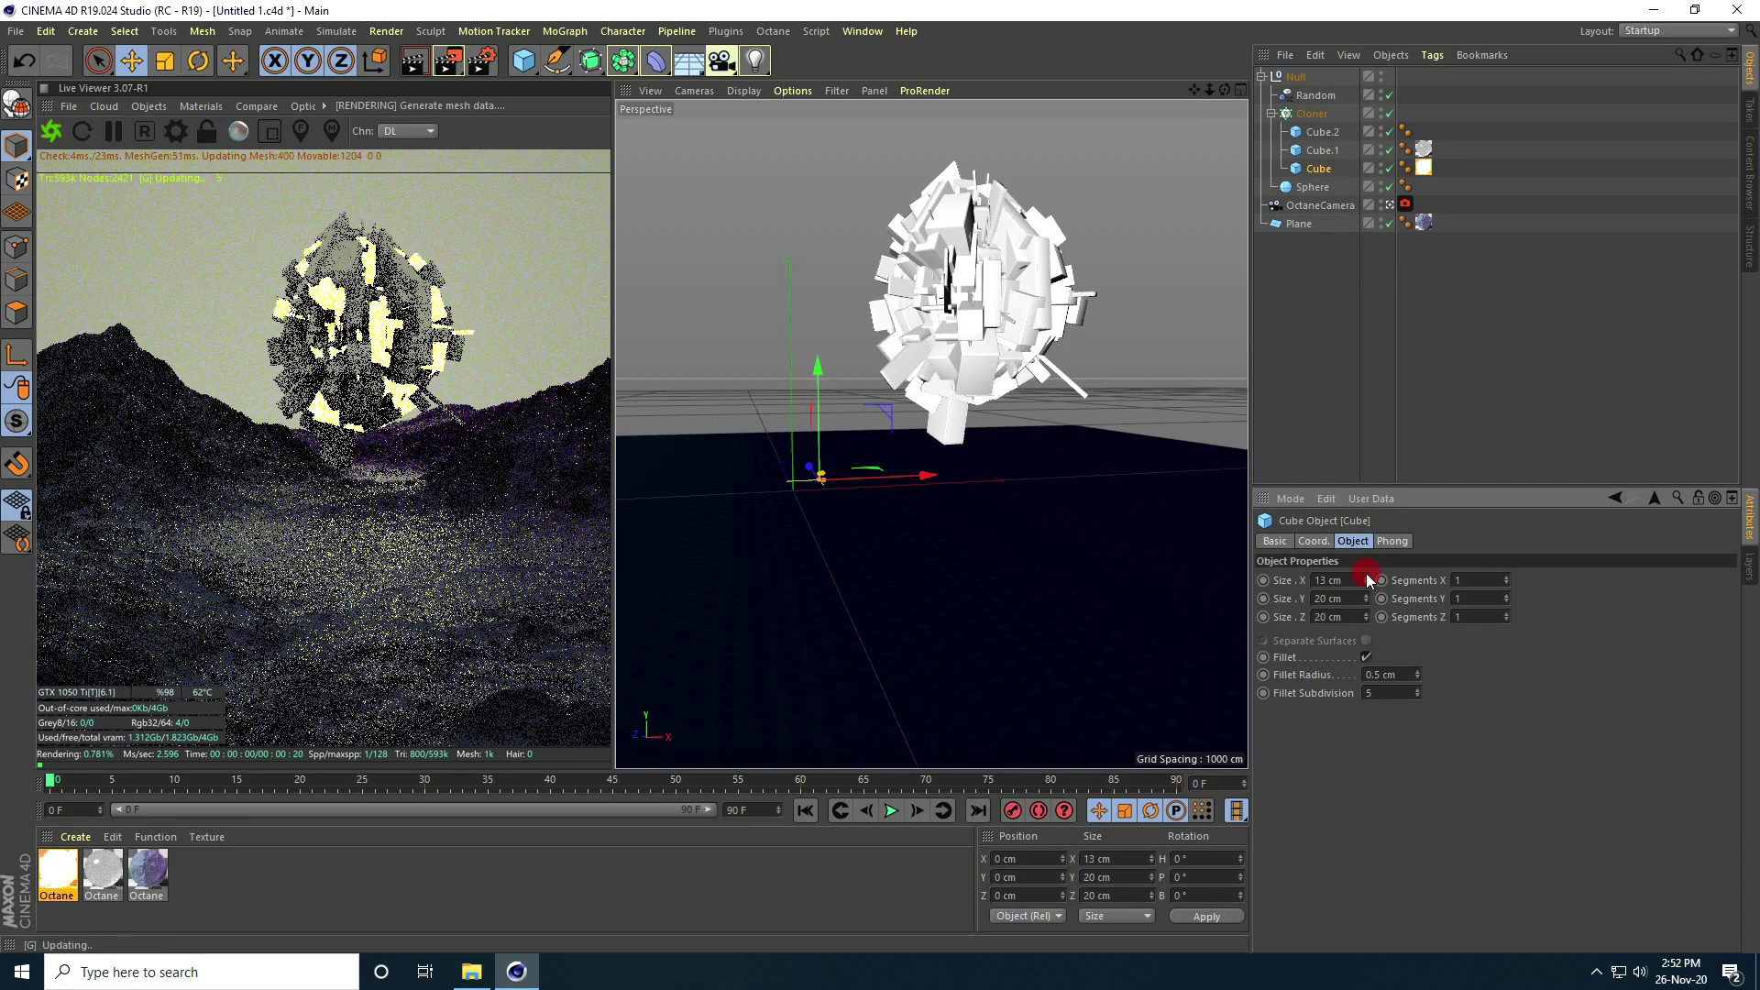
click(1366, 604)
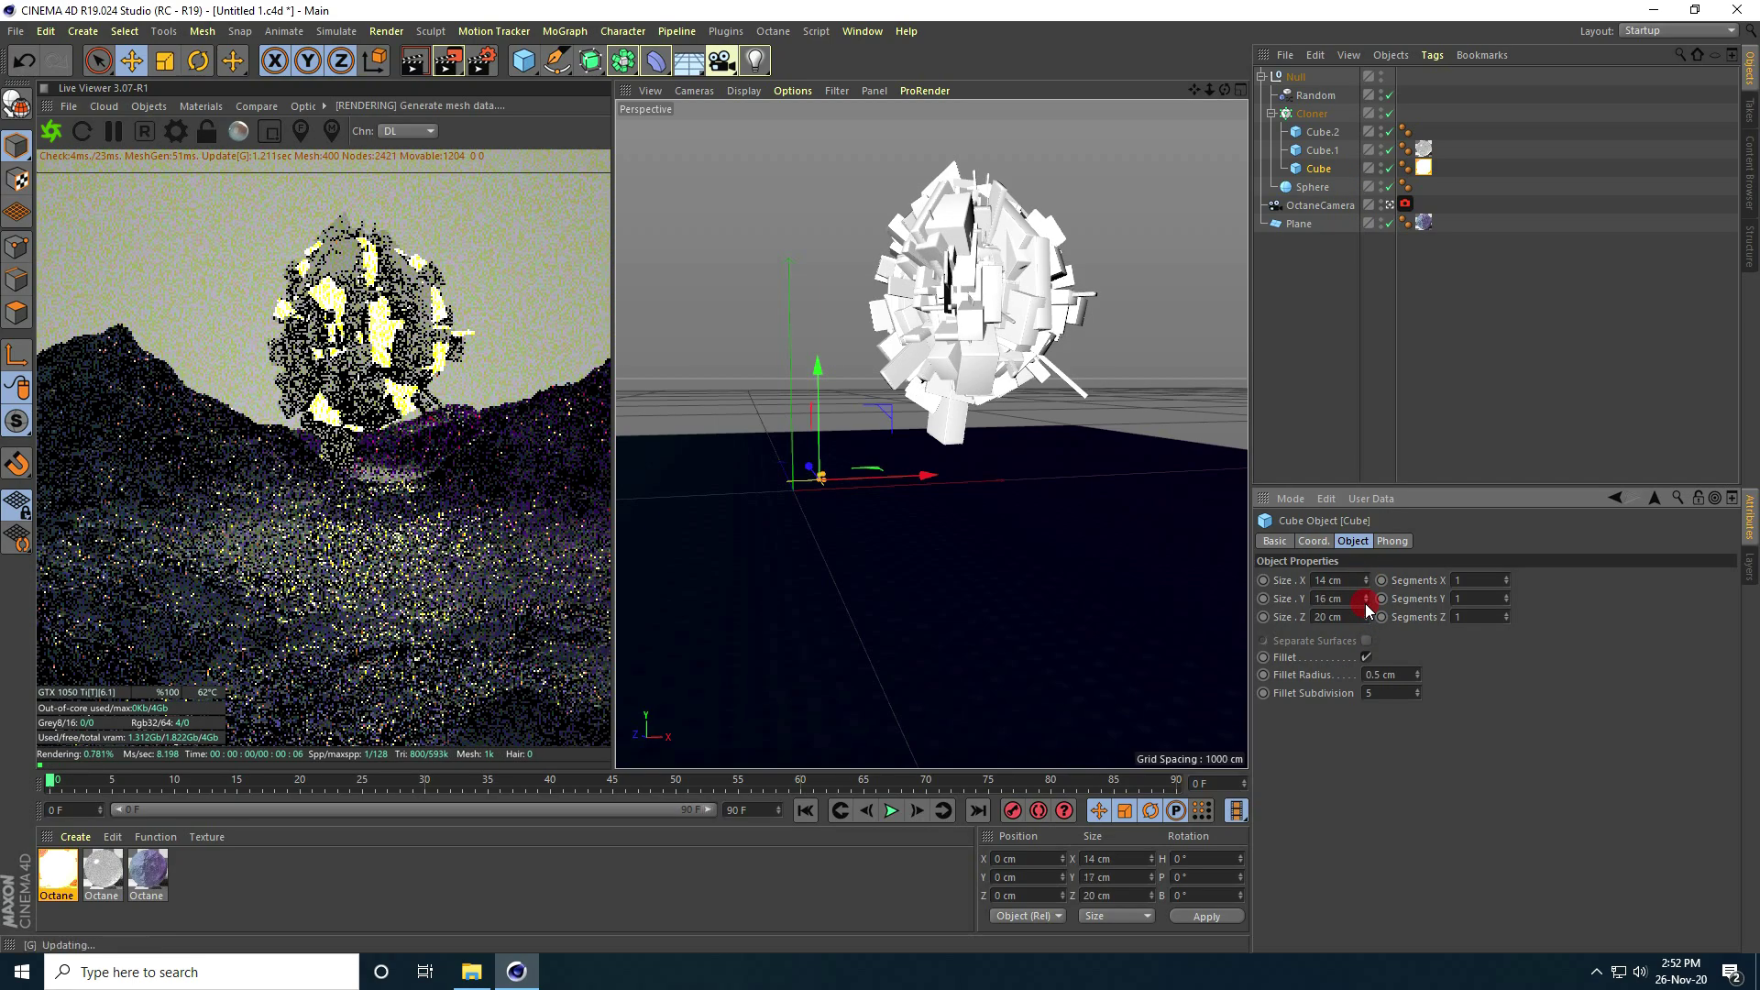
click(1365, 603)
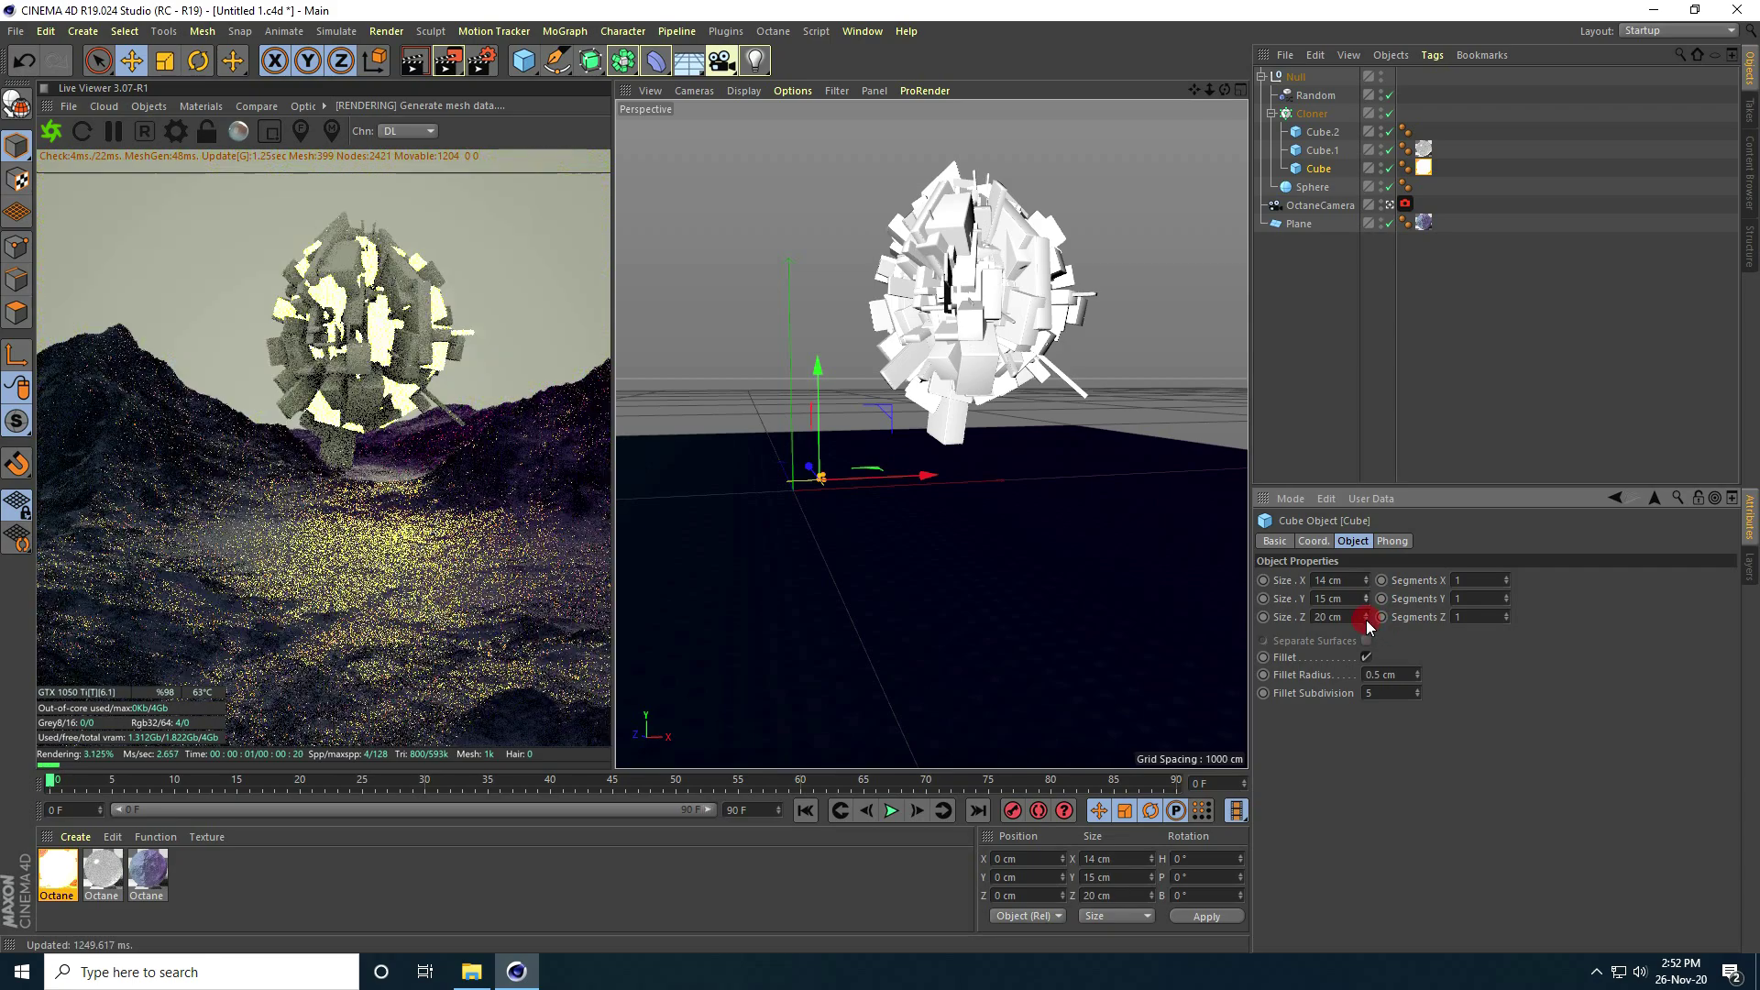
click(1366, 620)
click(1366, 620)
click(1366, 620)
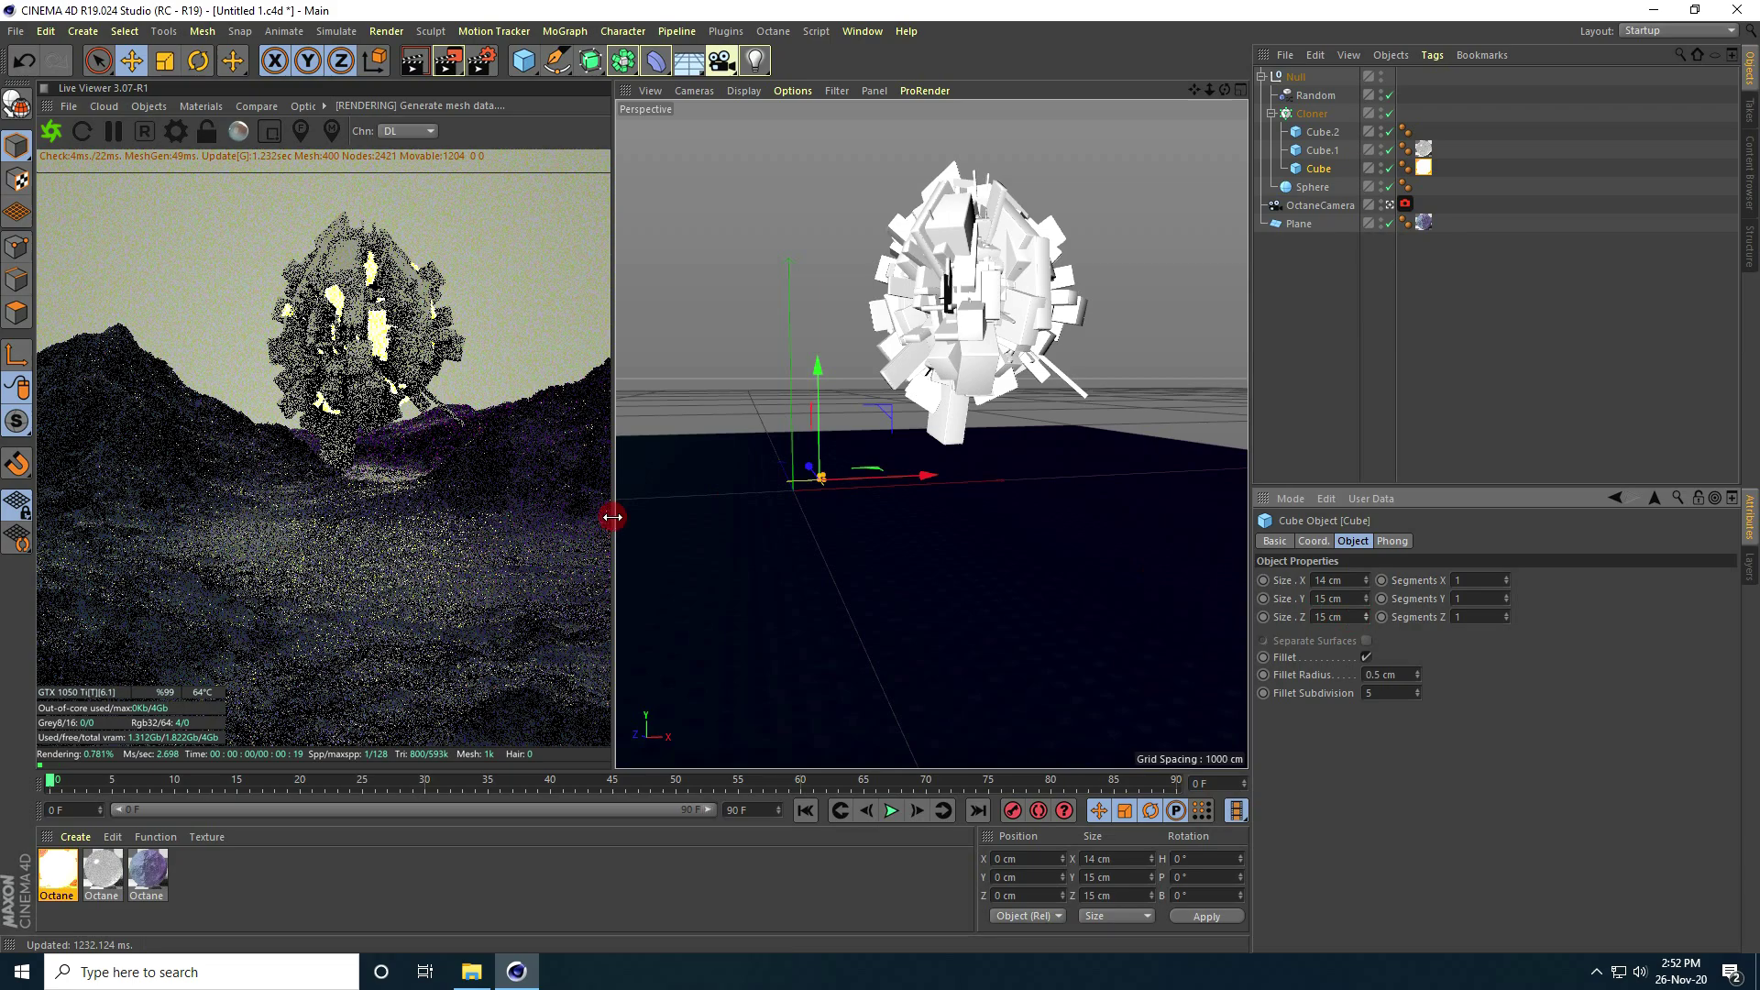
click(1366, 578)
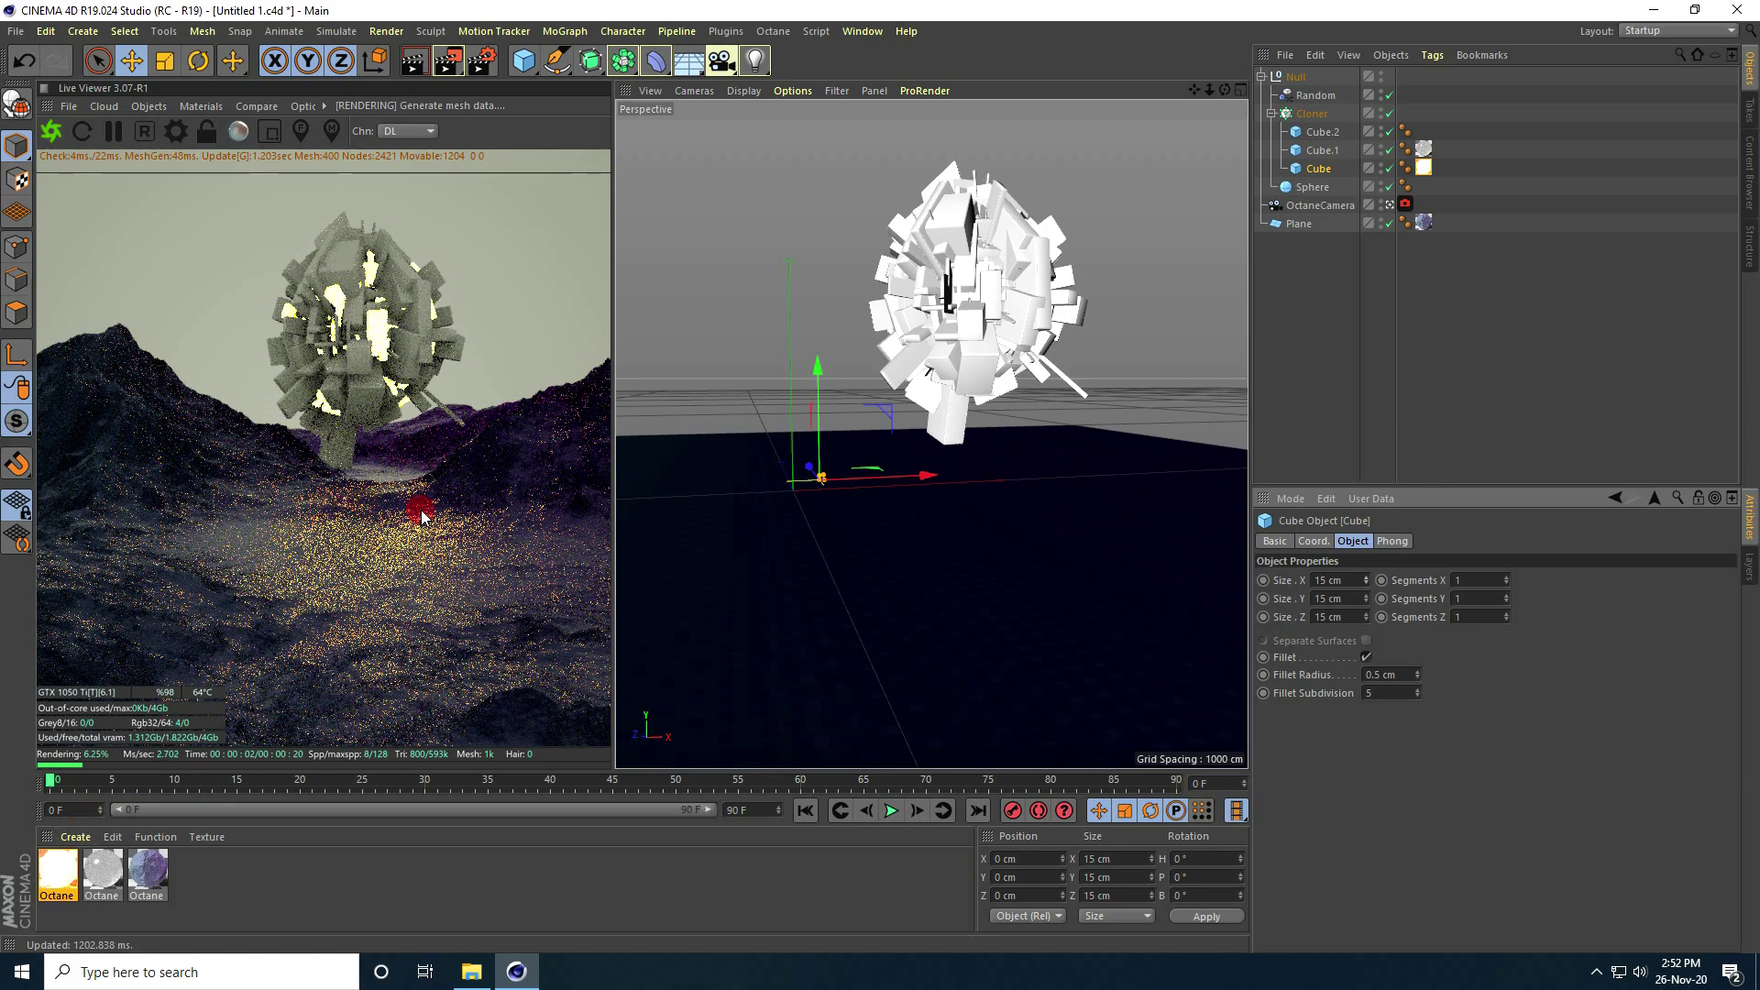
Merge the MODEL C4D file from the Desktop's scifi oct > Character folder into the scene.
click(15, 31)
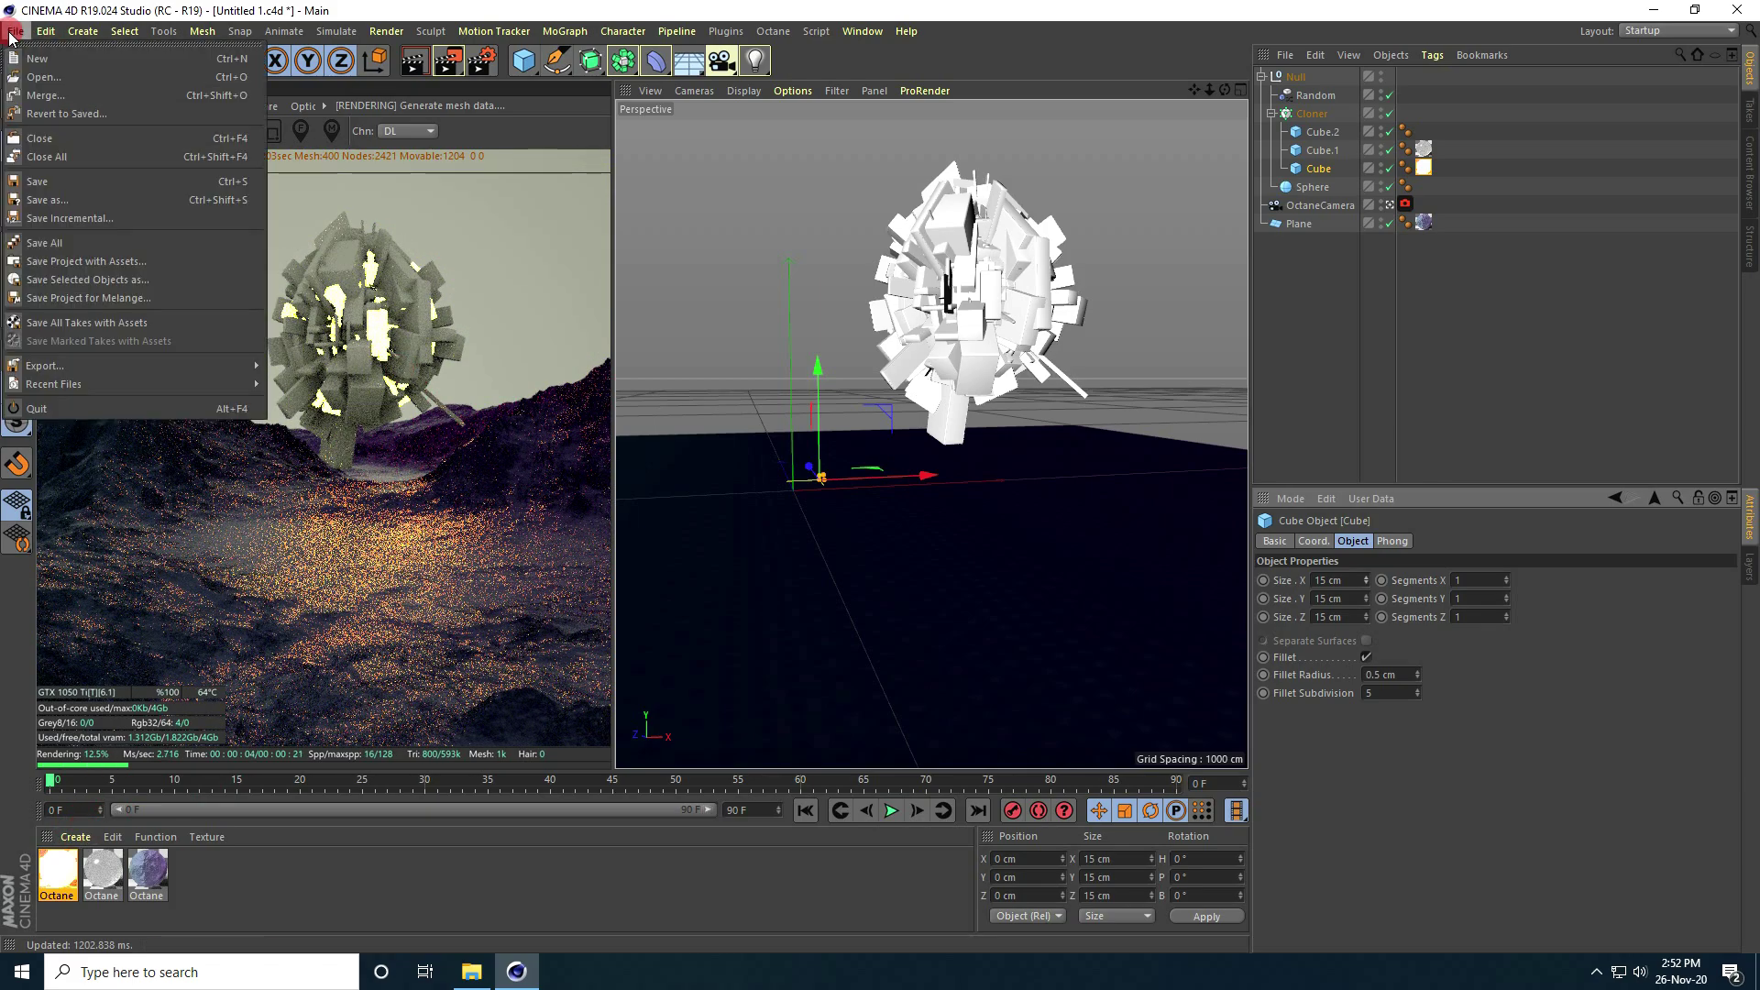
click(43, 77)
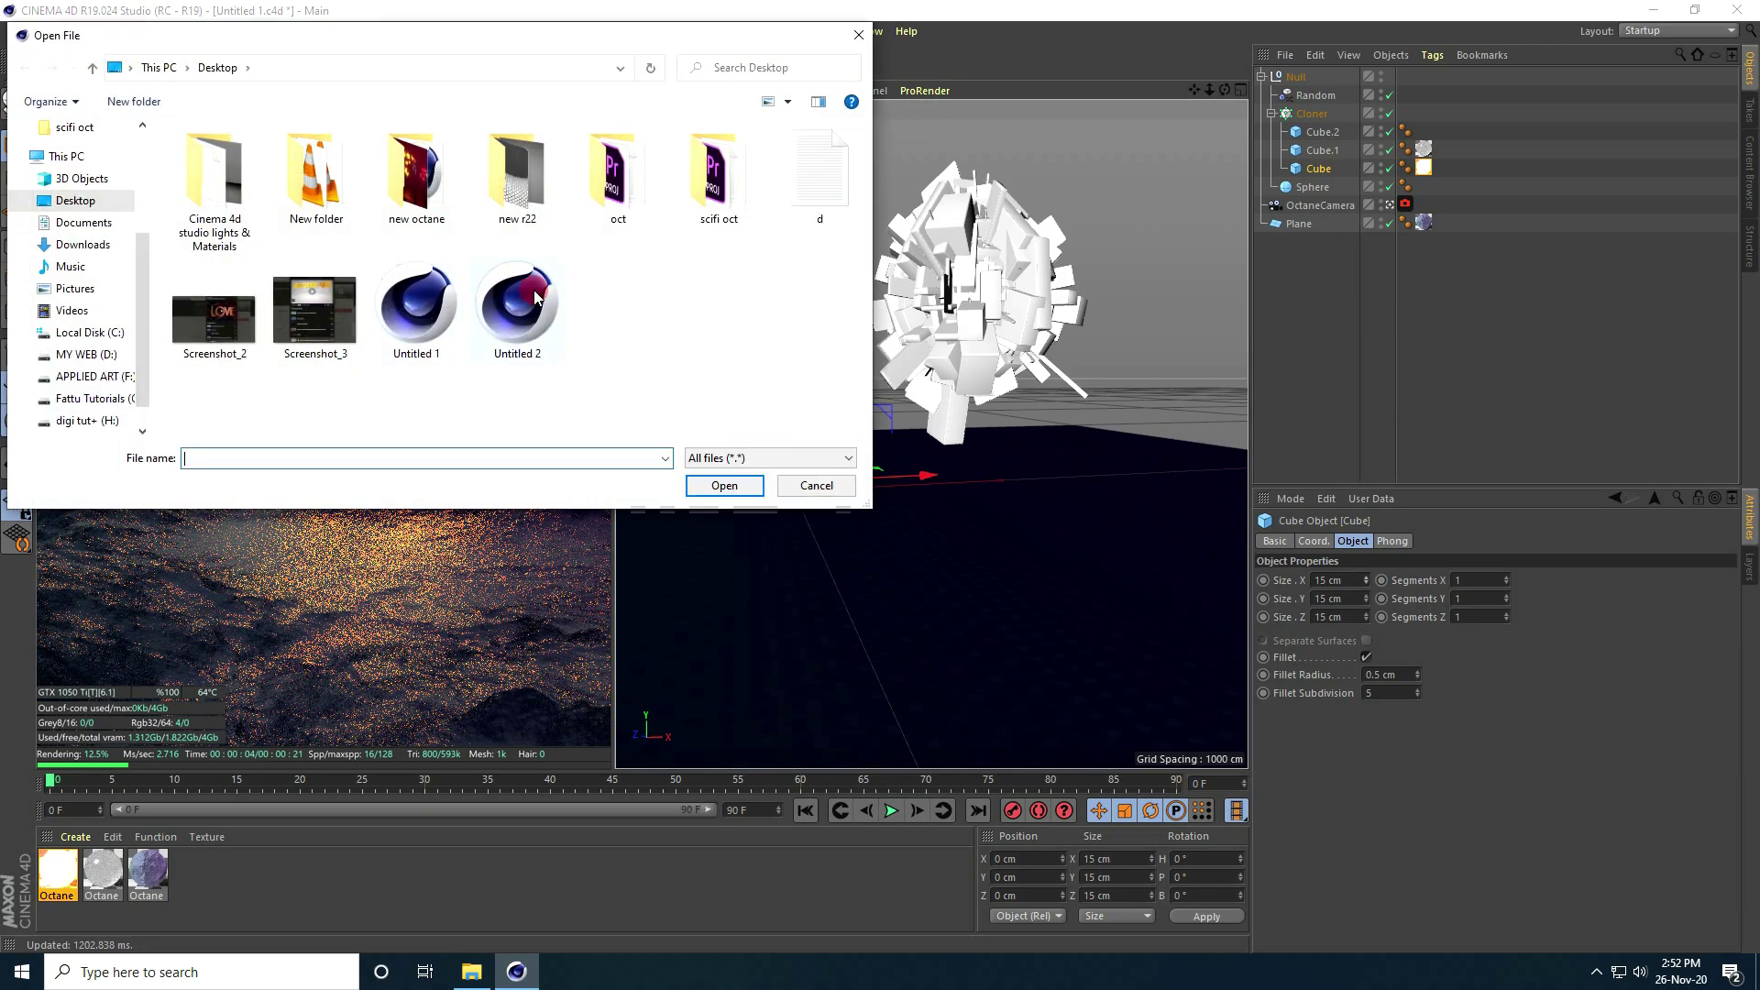
double_click(431, 188)
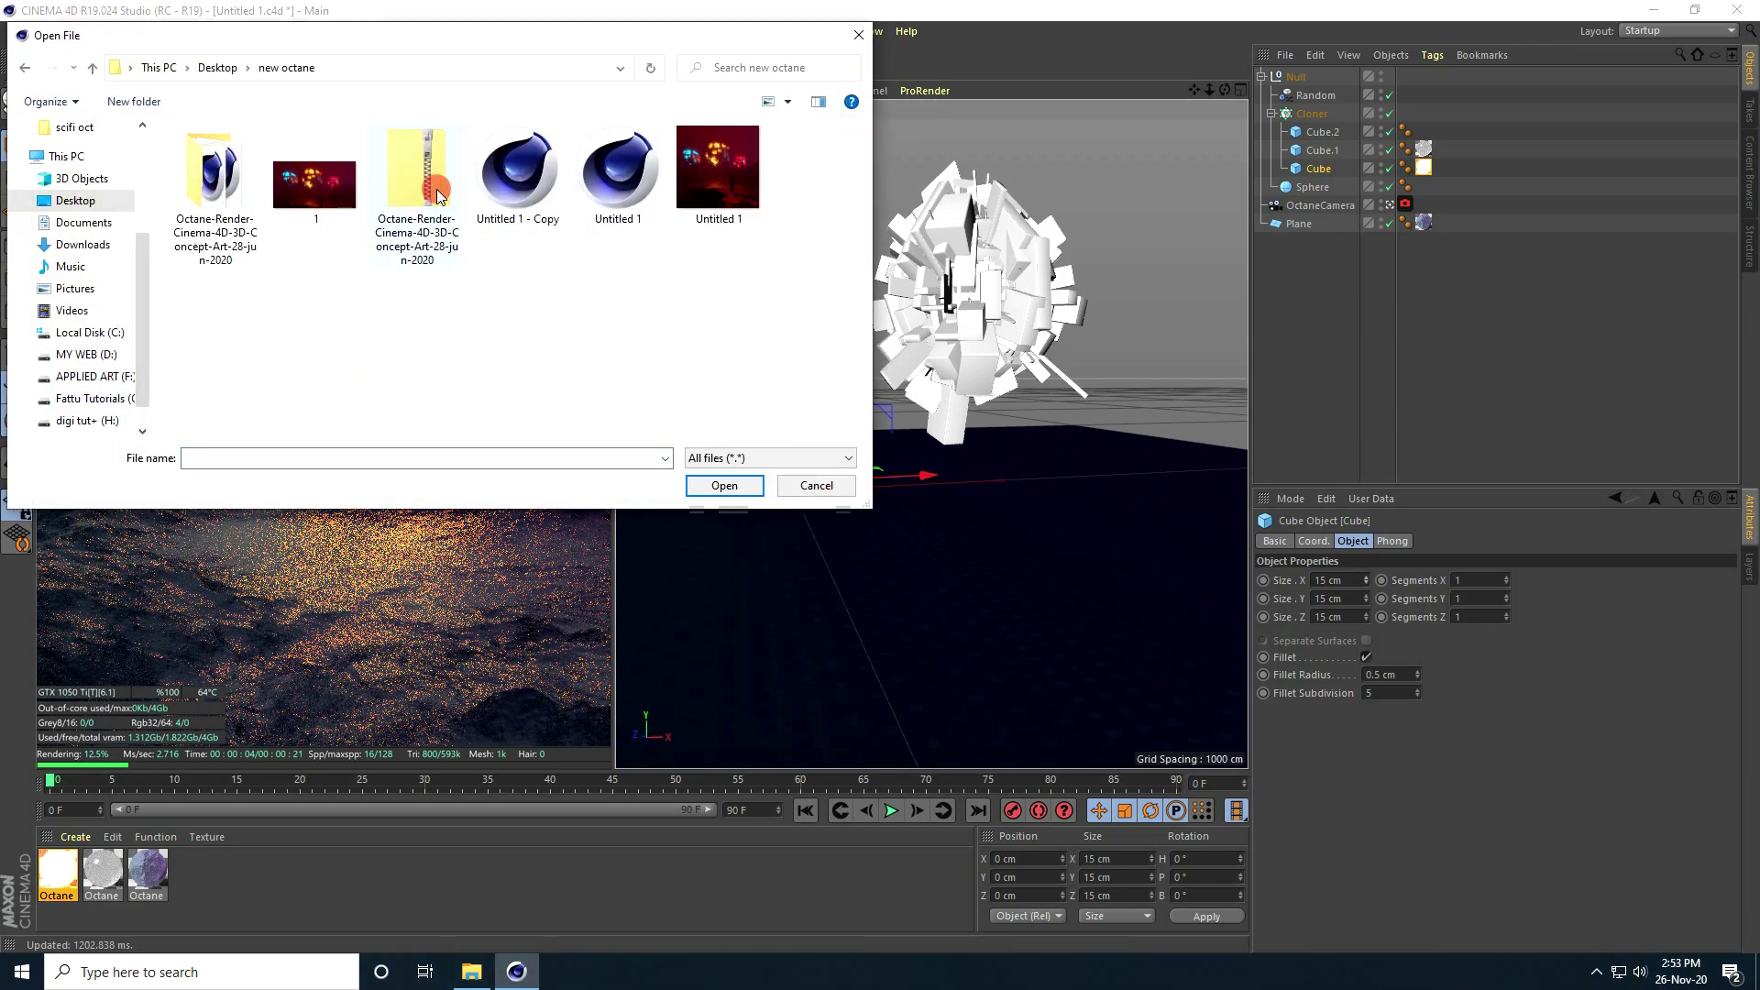
click(94, 71)
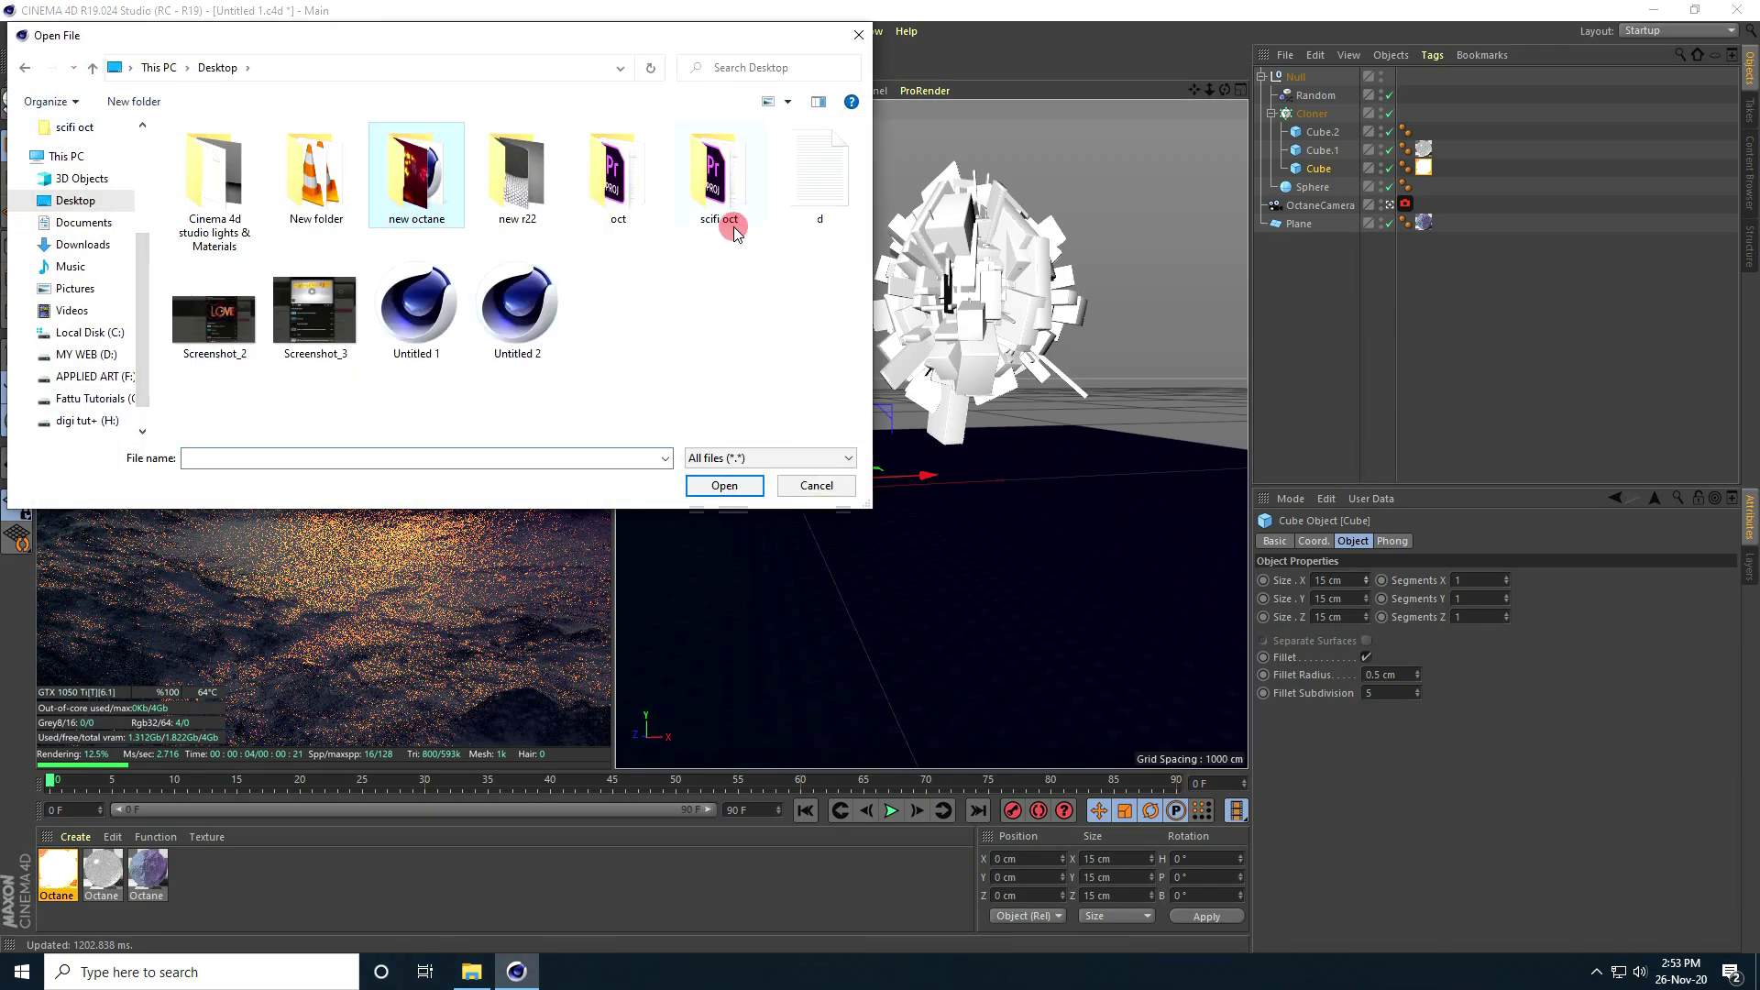
double_click(728, 146)
double_click(511, 193)
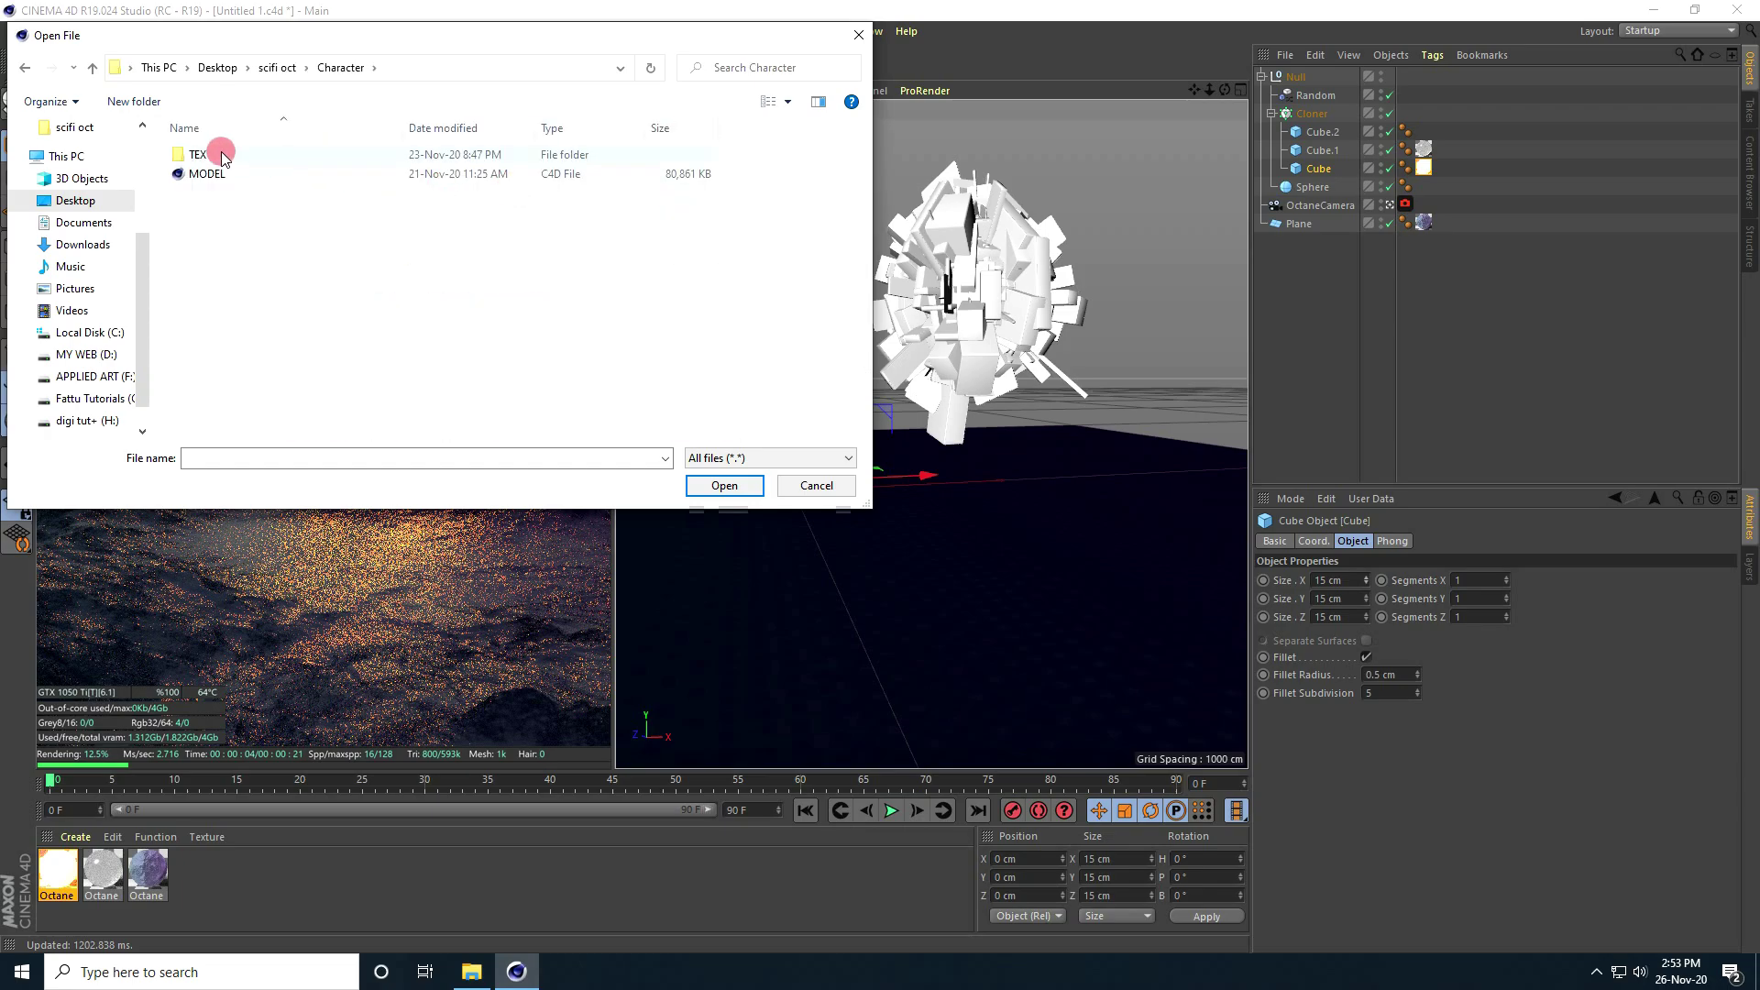
click(198, 173)
click(761, 488)
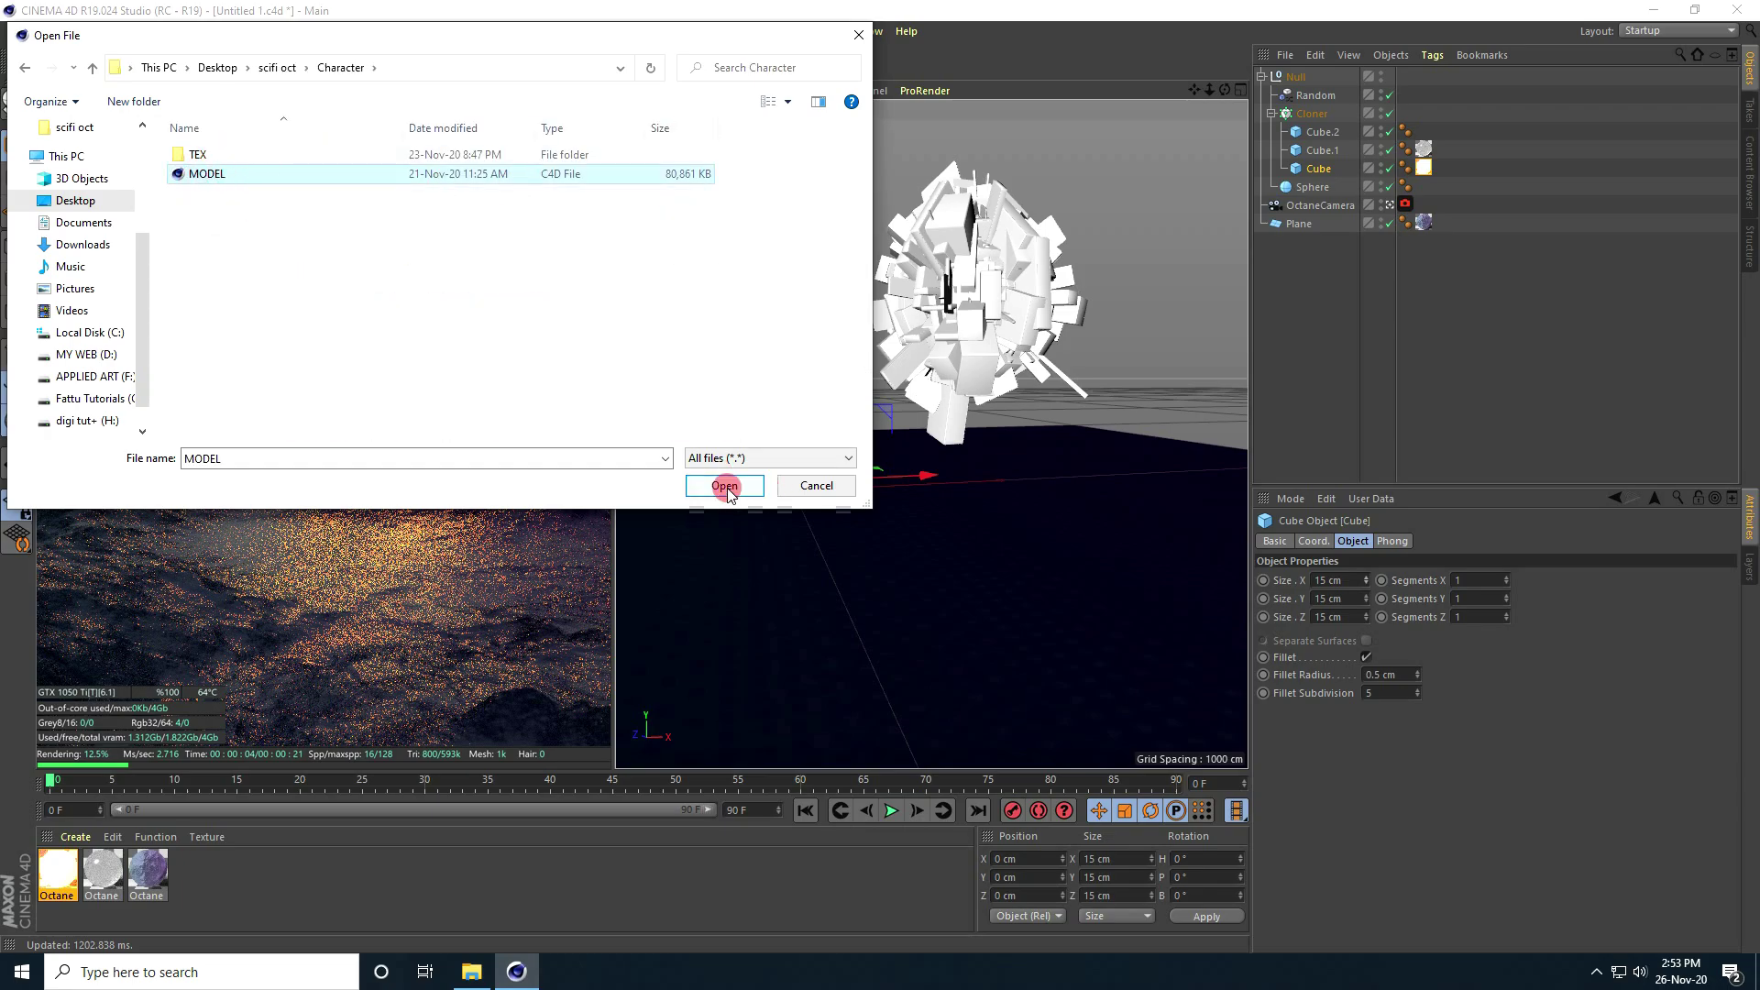
click(727, 487)
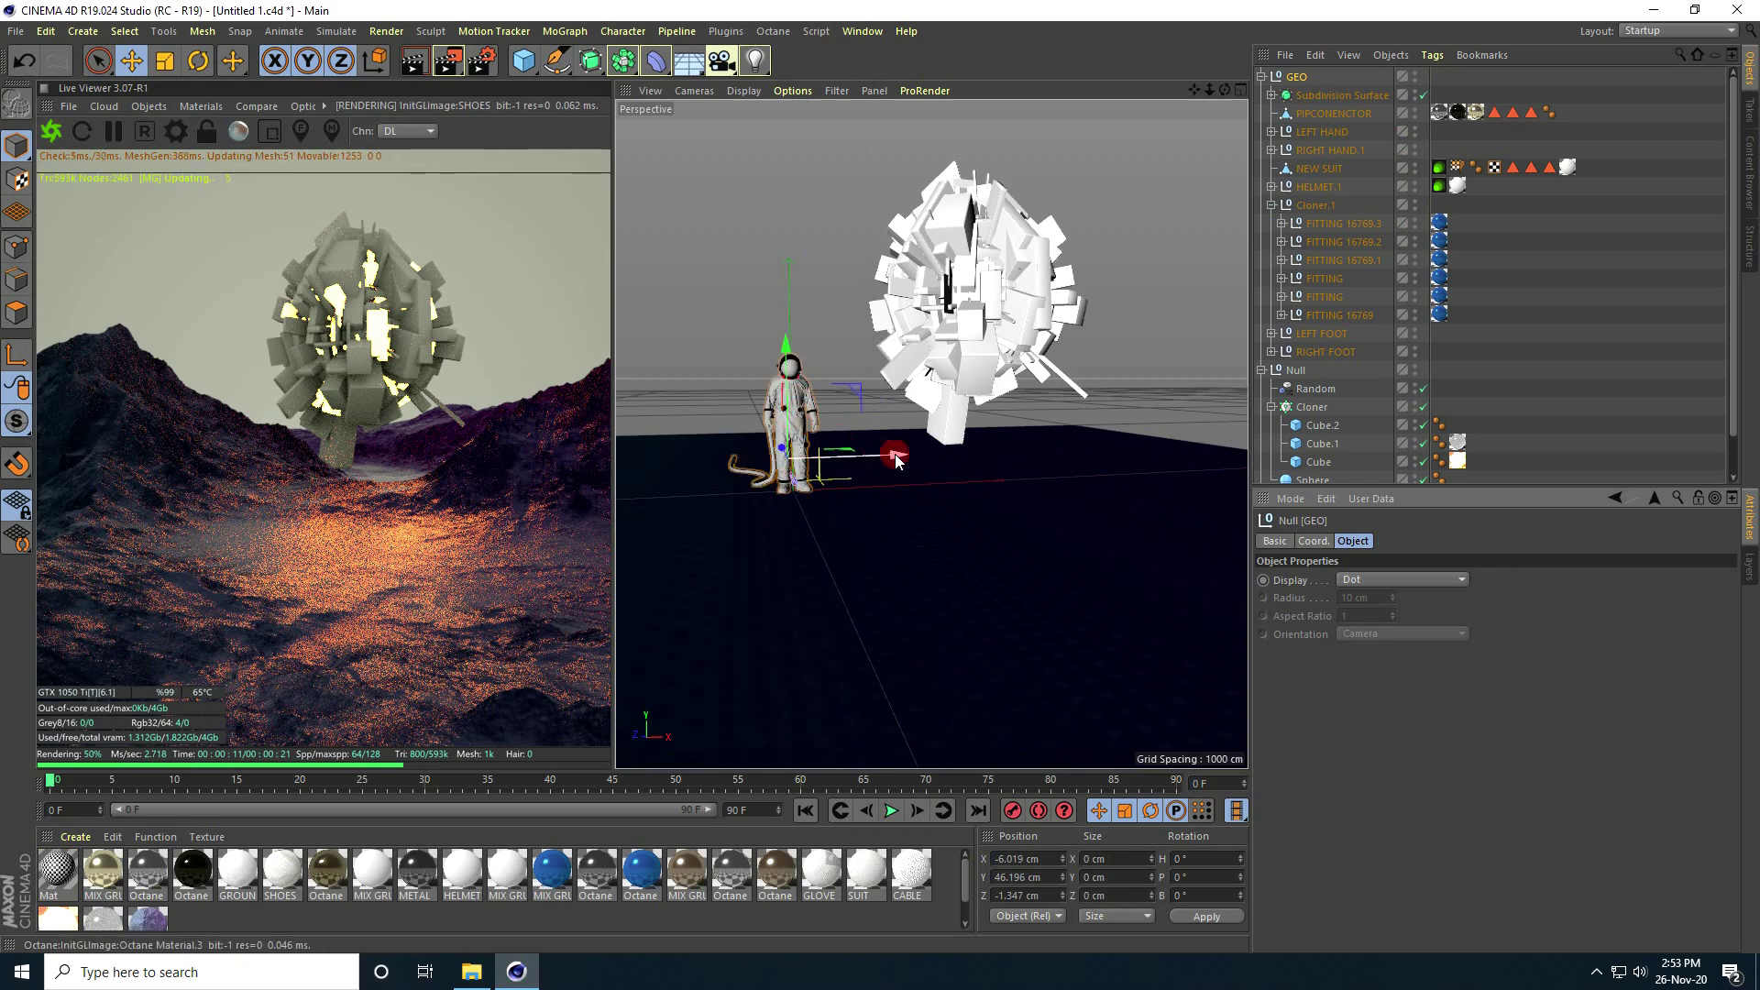
Collapse the astronaut's GEO group and move it to about X 135 cm and Z -315 cm.
drag(897, 460, 971, 451)
click(1263, 76)
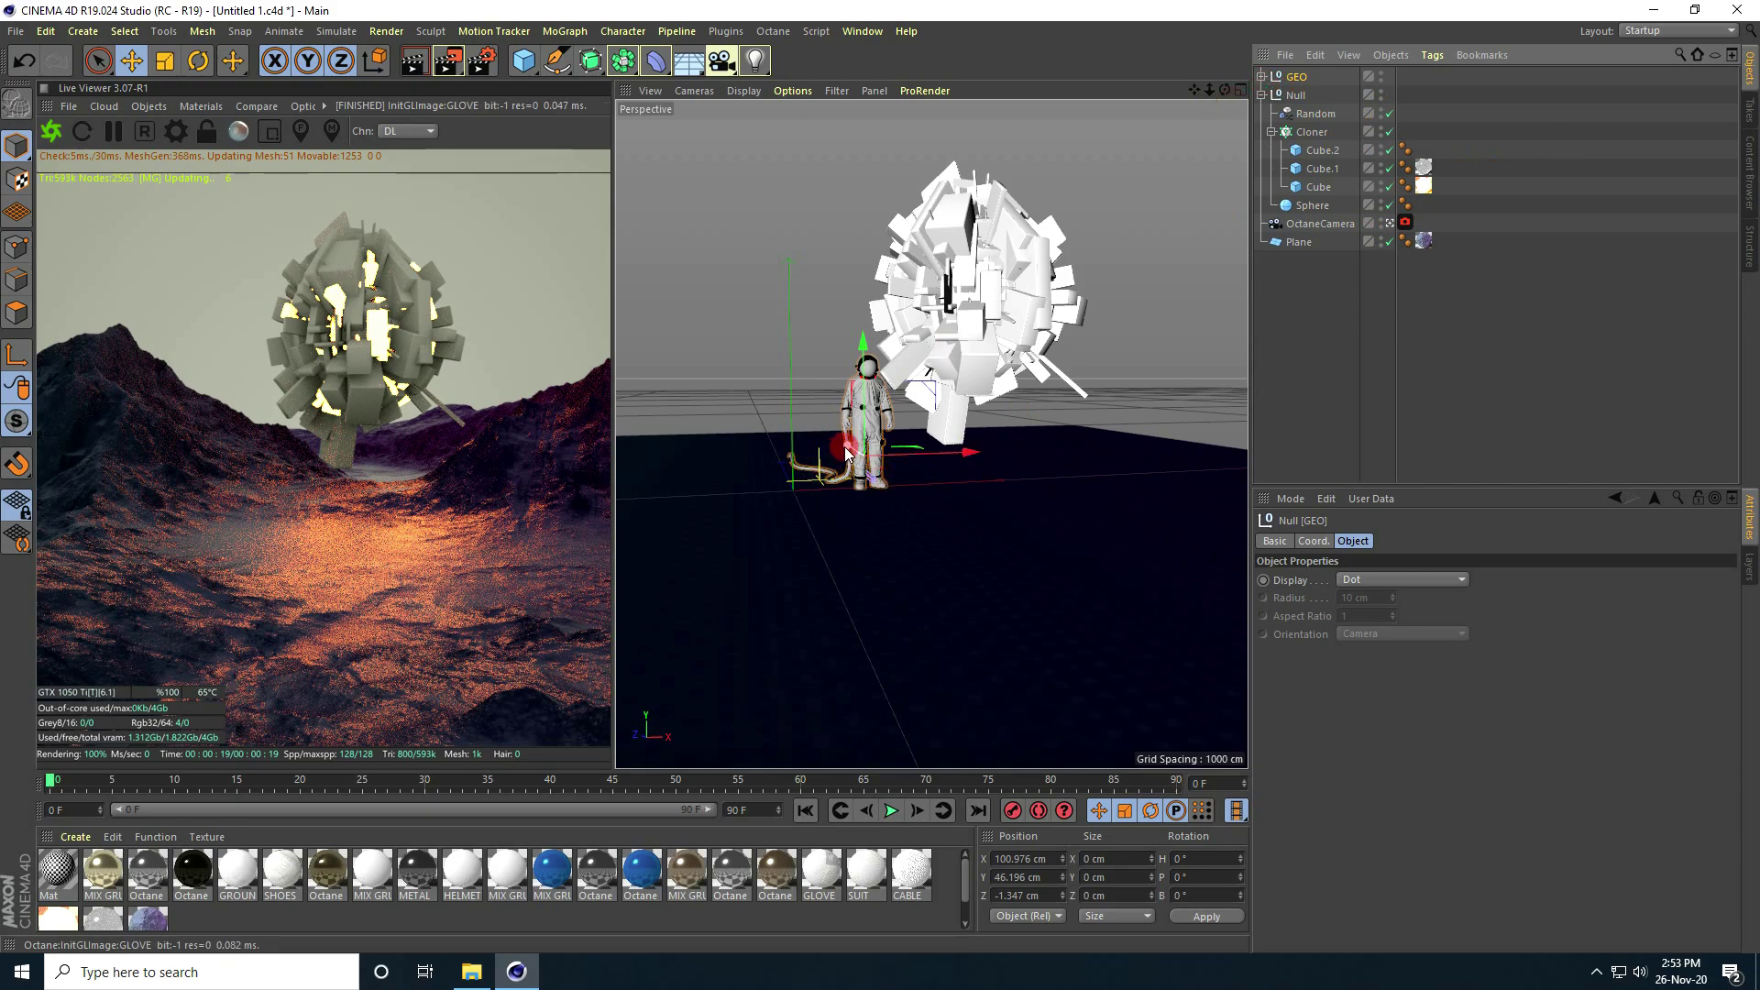
drag(845, 452, 1053, 492)
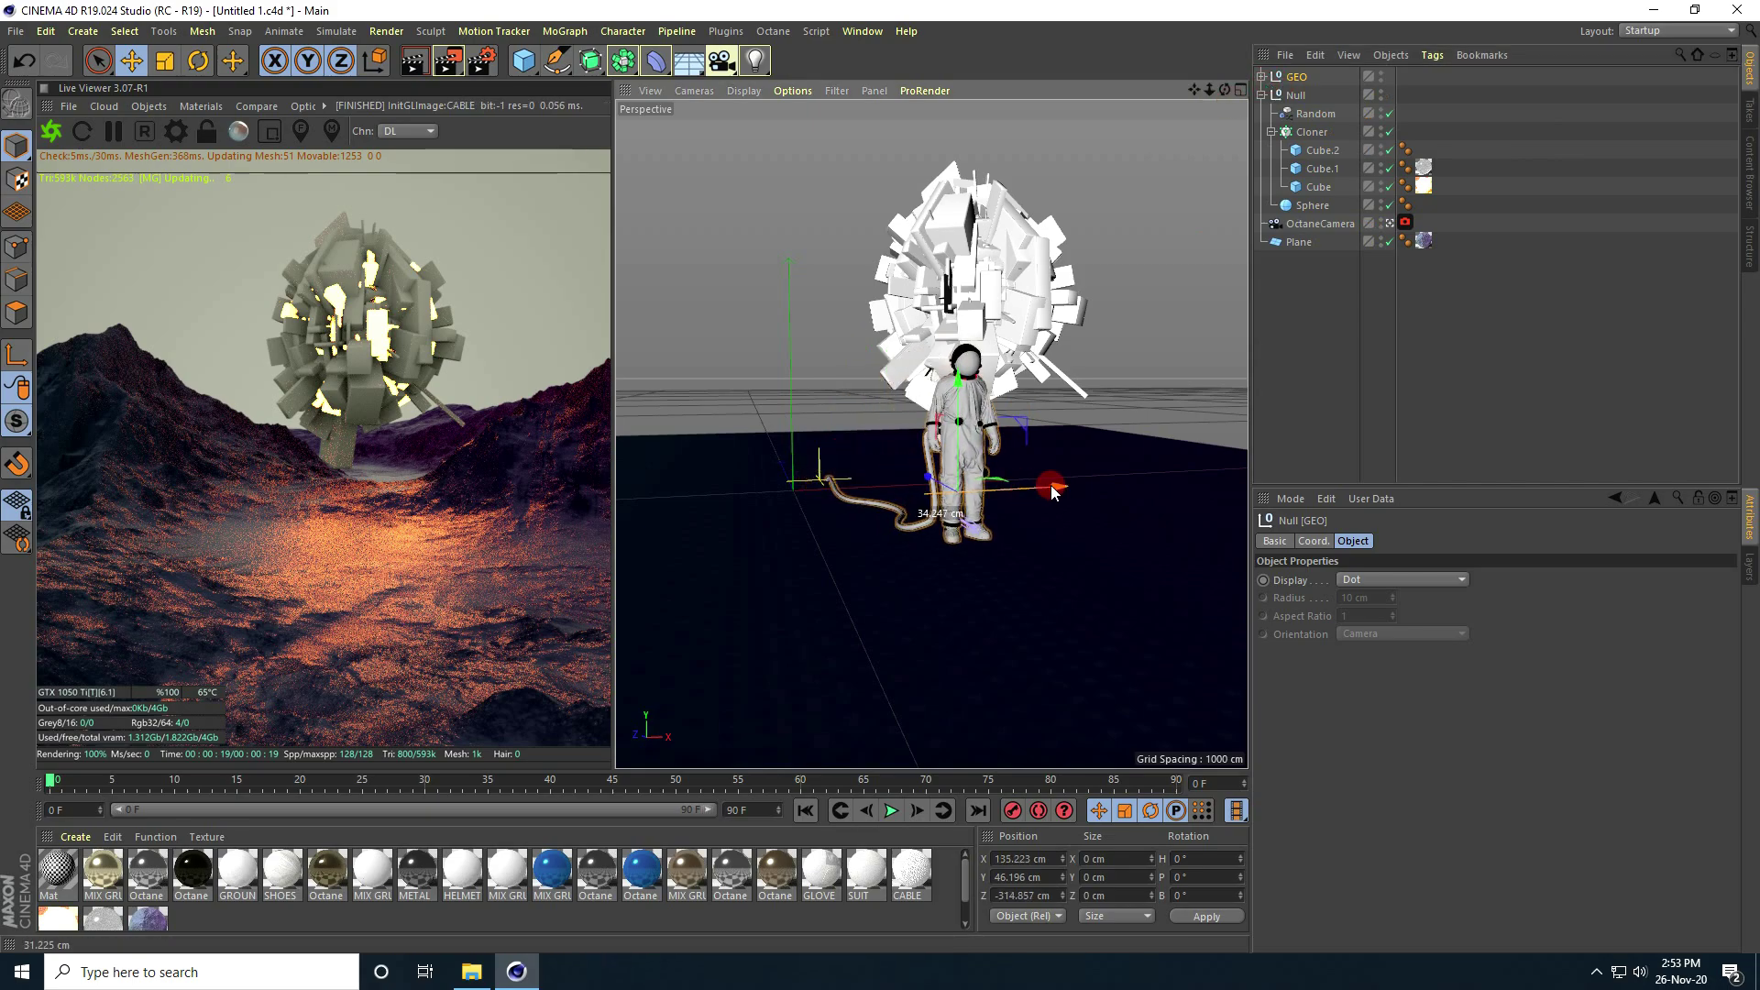
Rotate the astronaut's GEO group to a heading of 180° and switch back to the Move tool.
key(r)
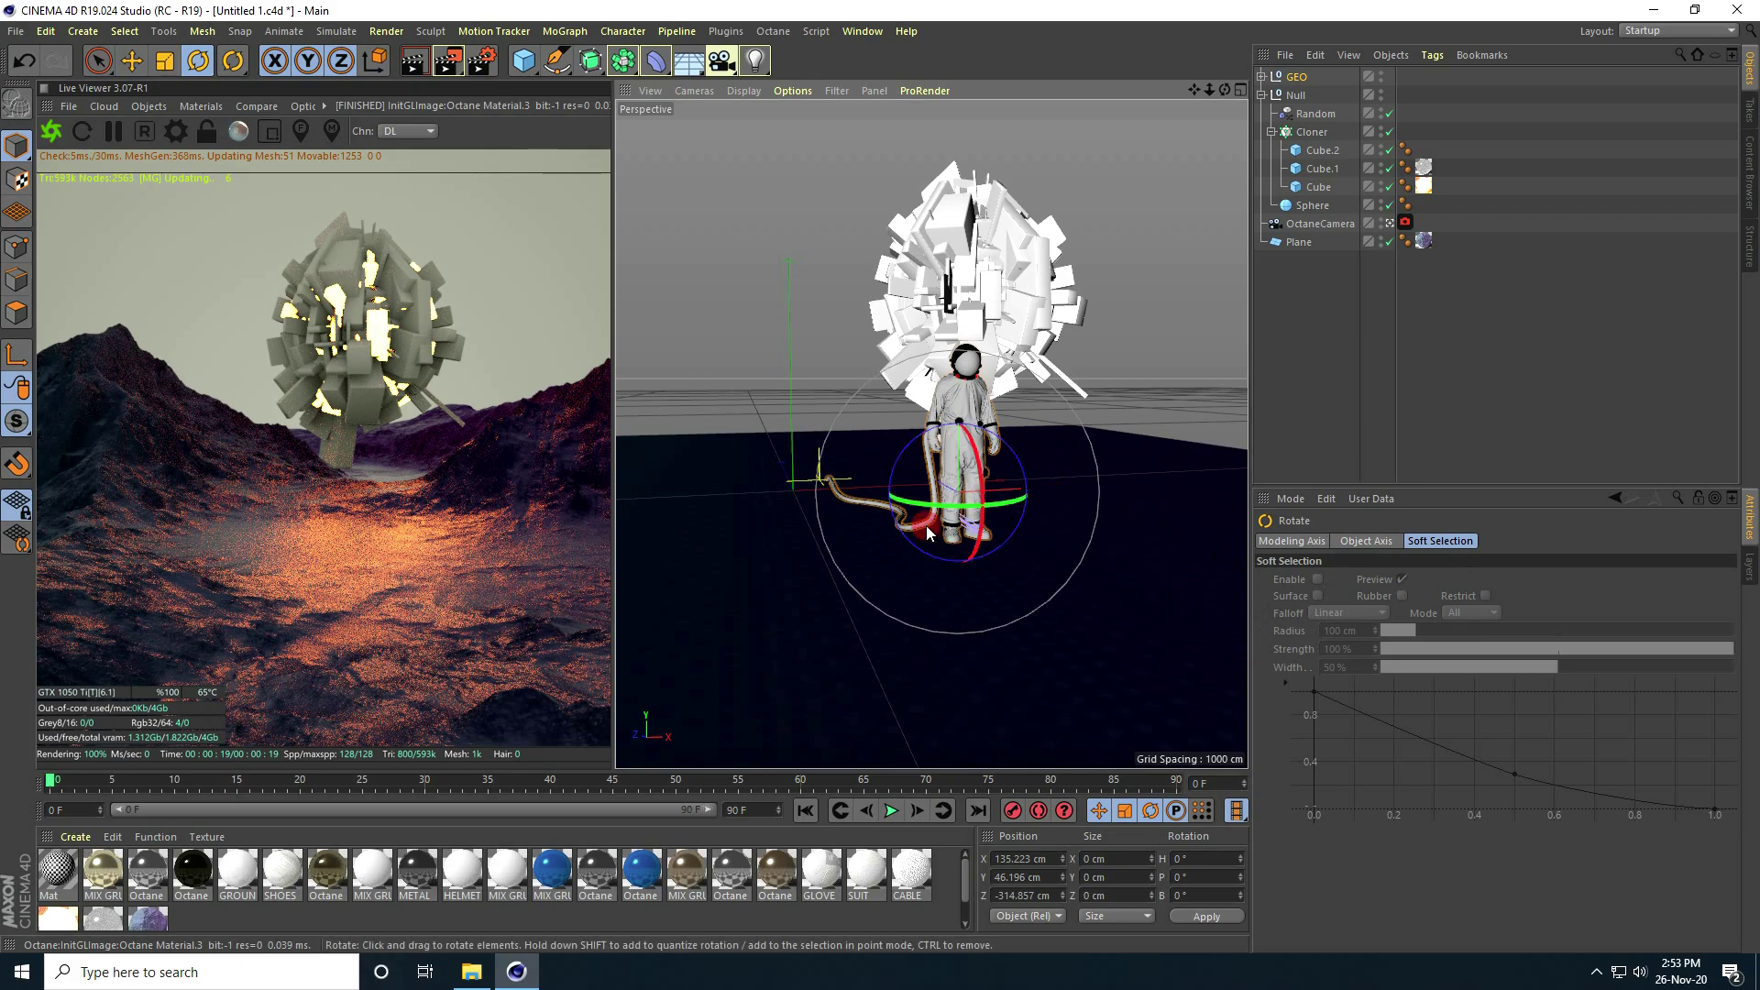
drag(928, 532, 895, 581)
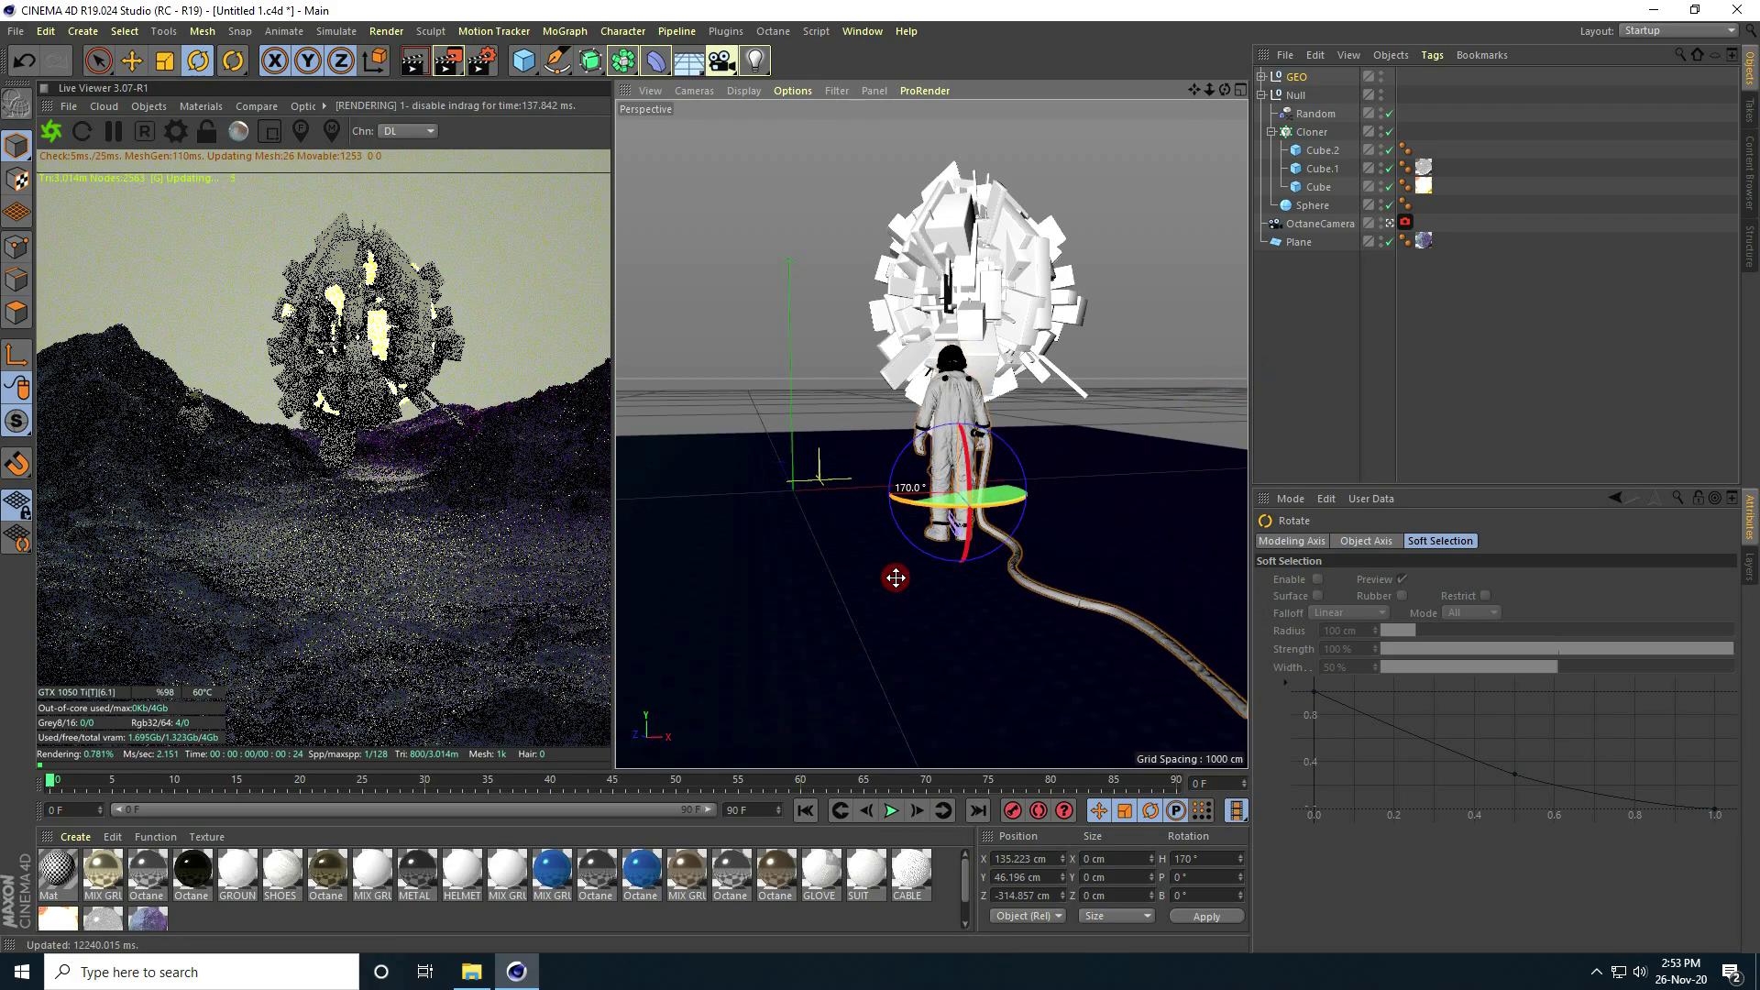
click(1215, 862)
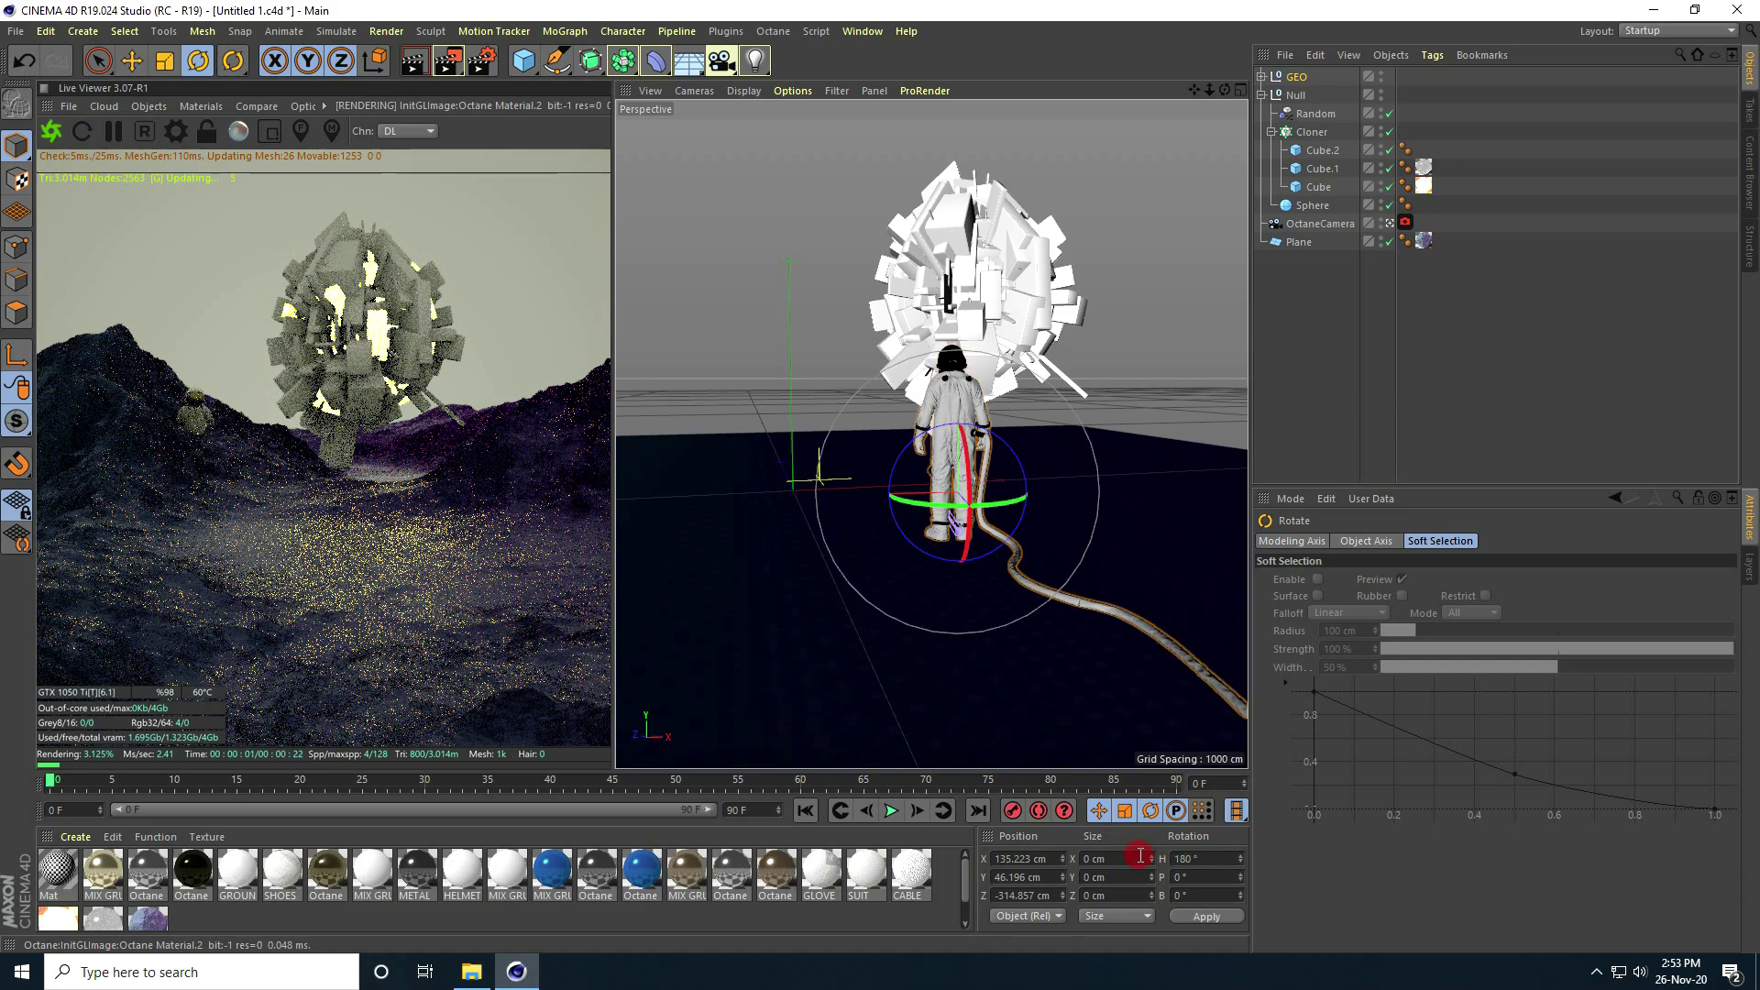
click(131, 61)
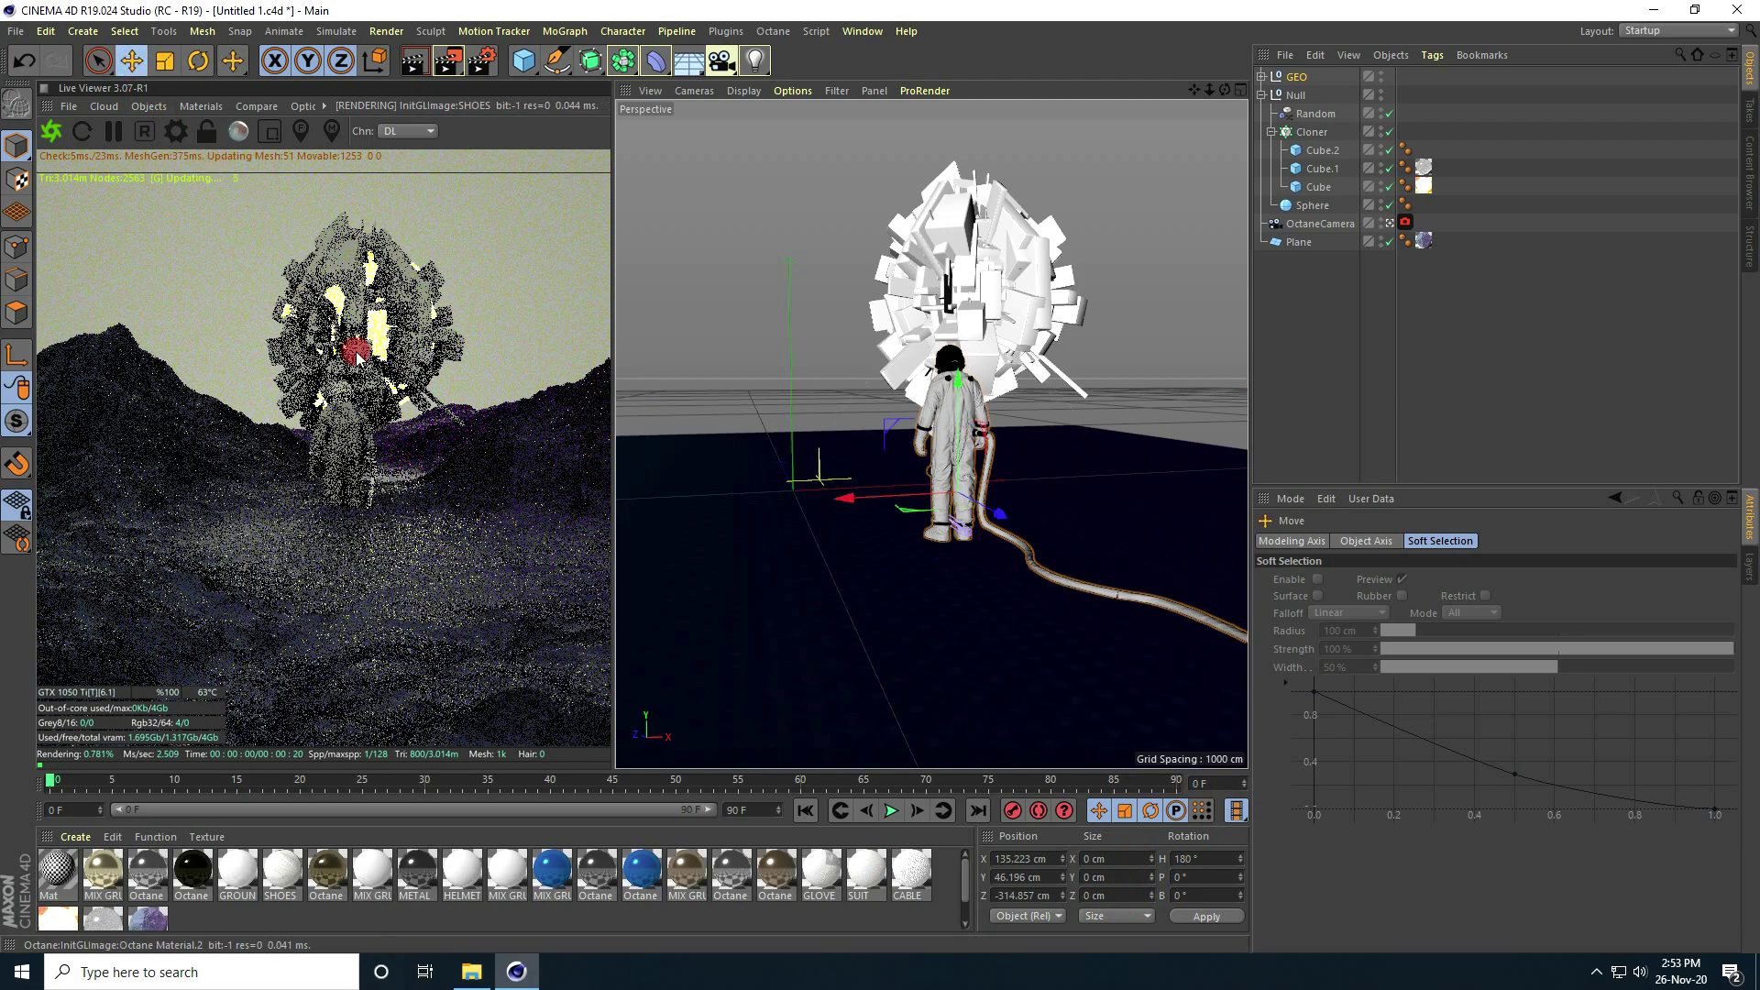
Move the astronaut's GEO group to about X 178 cm, Y 90 cm and Z -459 cm.
drag(988, 526, 1131, 526)
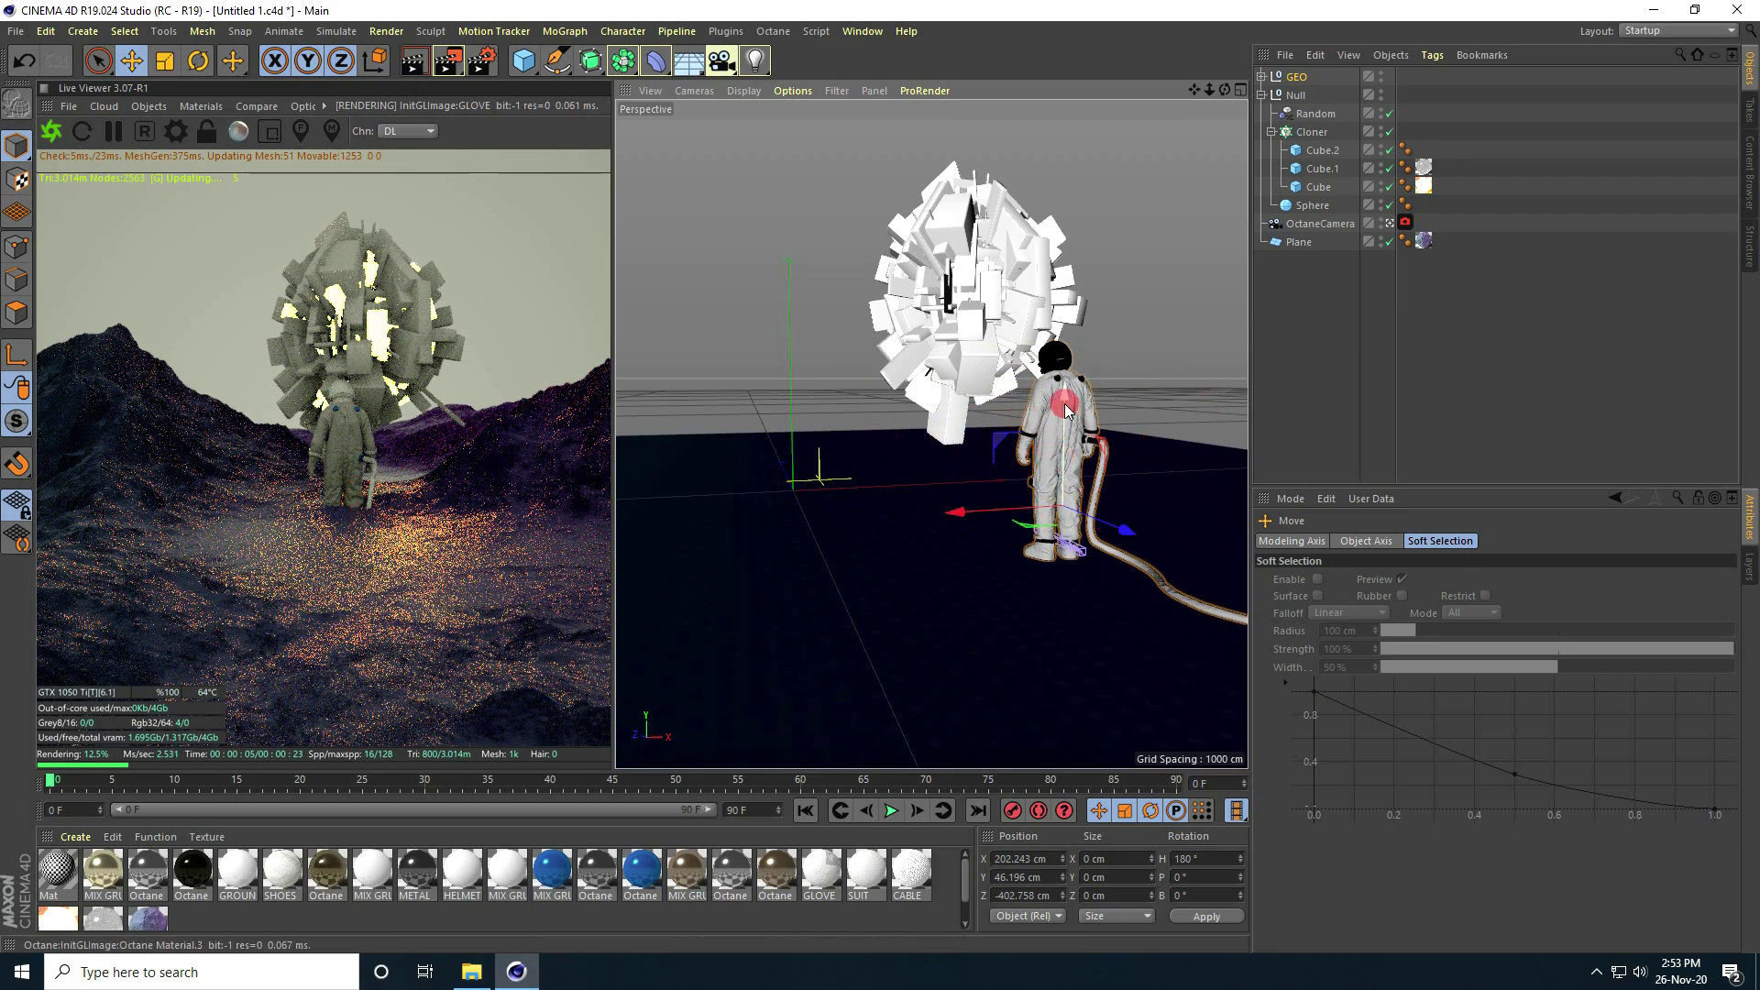
drag(1069, 409, 1074, 371)
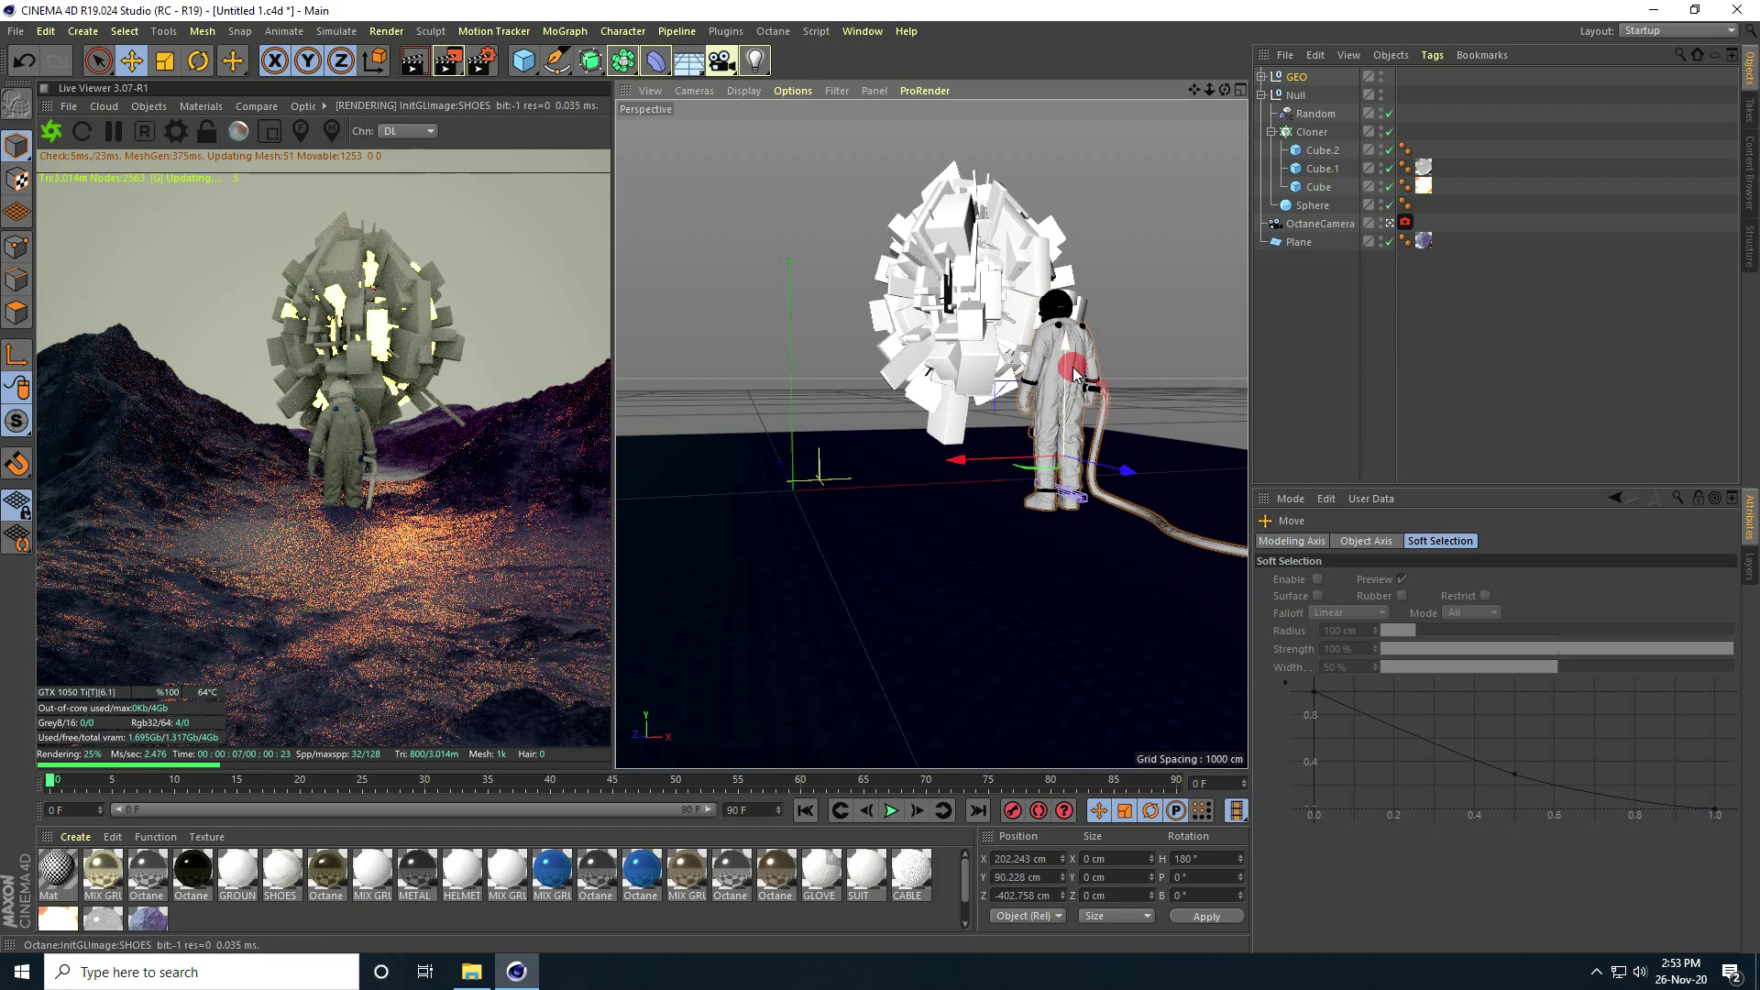
click(1091, 506)
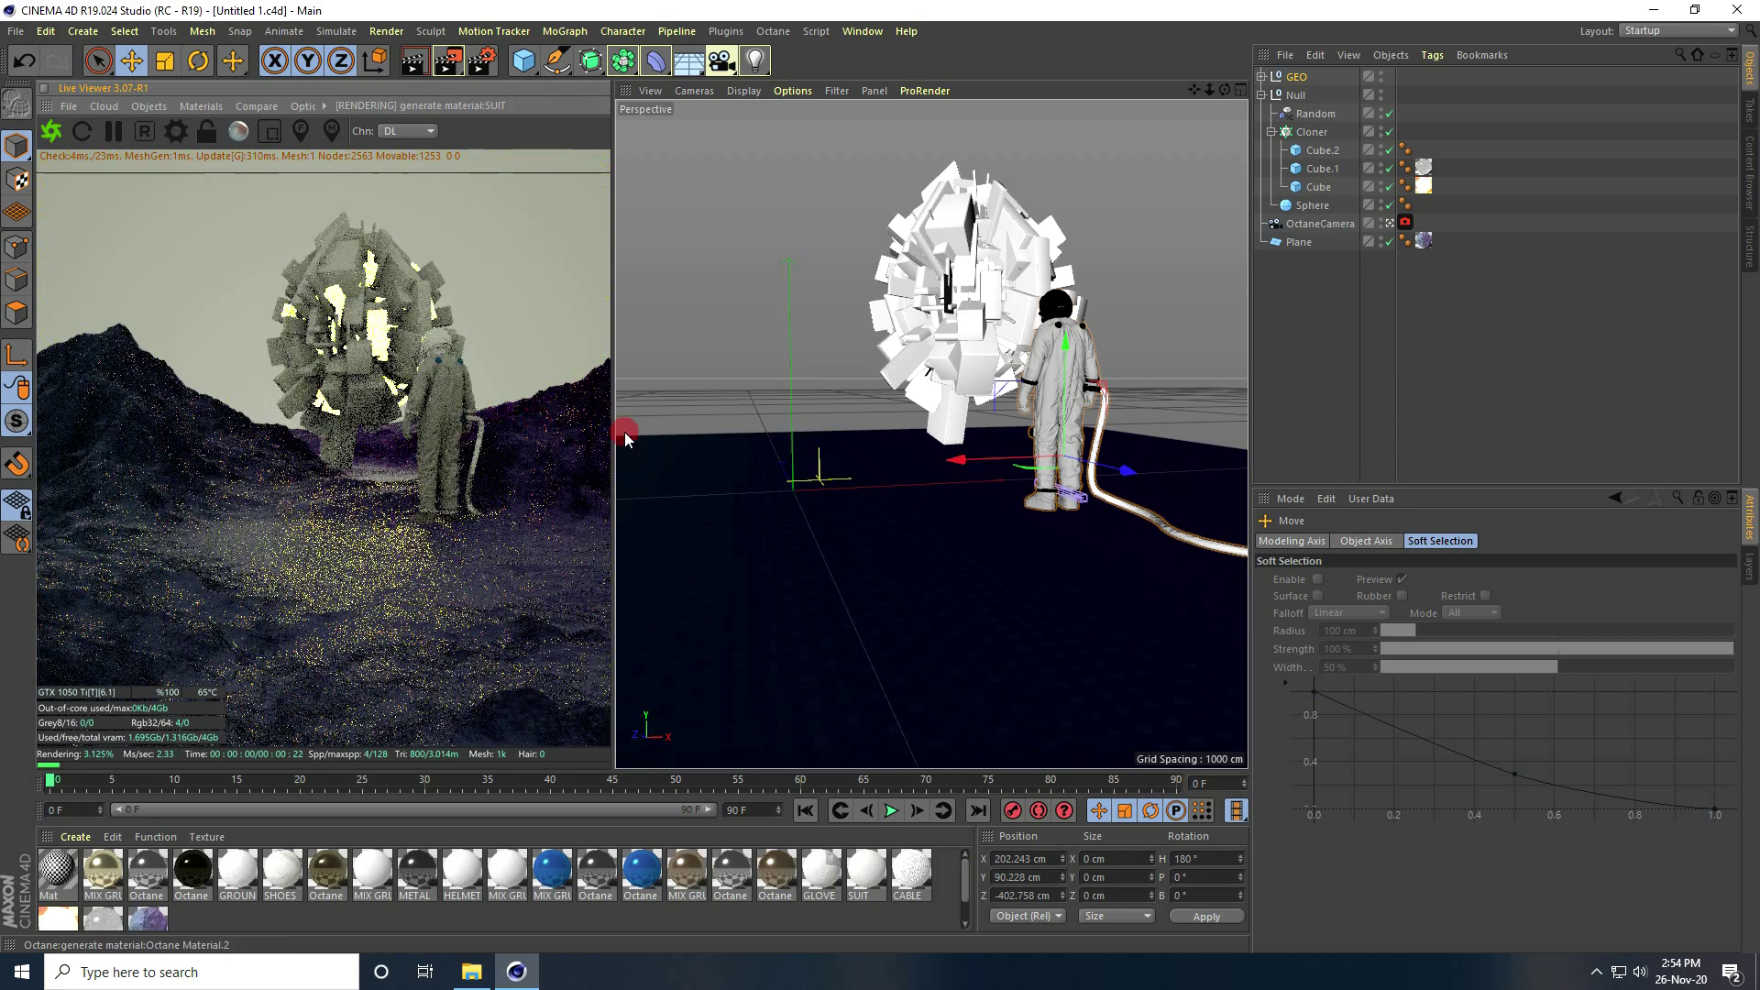
drag(1127, 473, 975, 470)
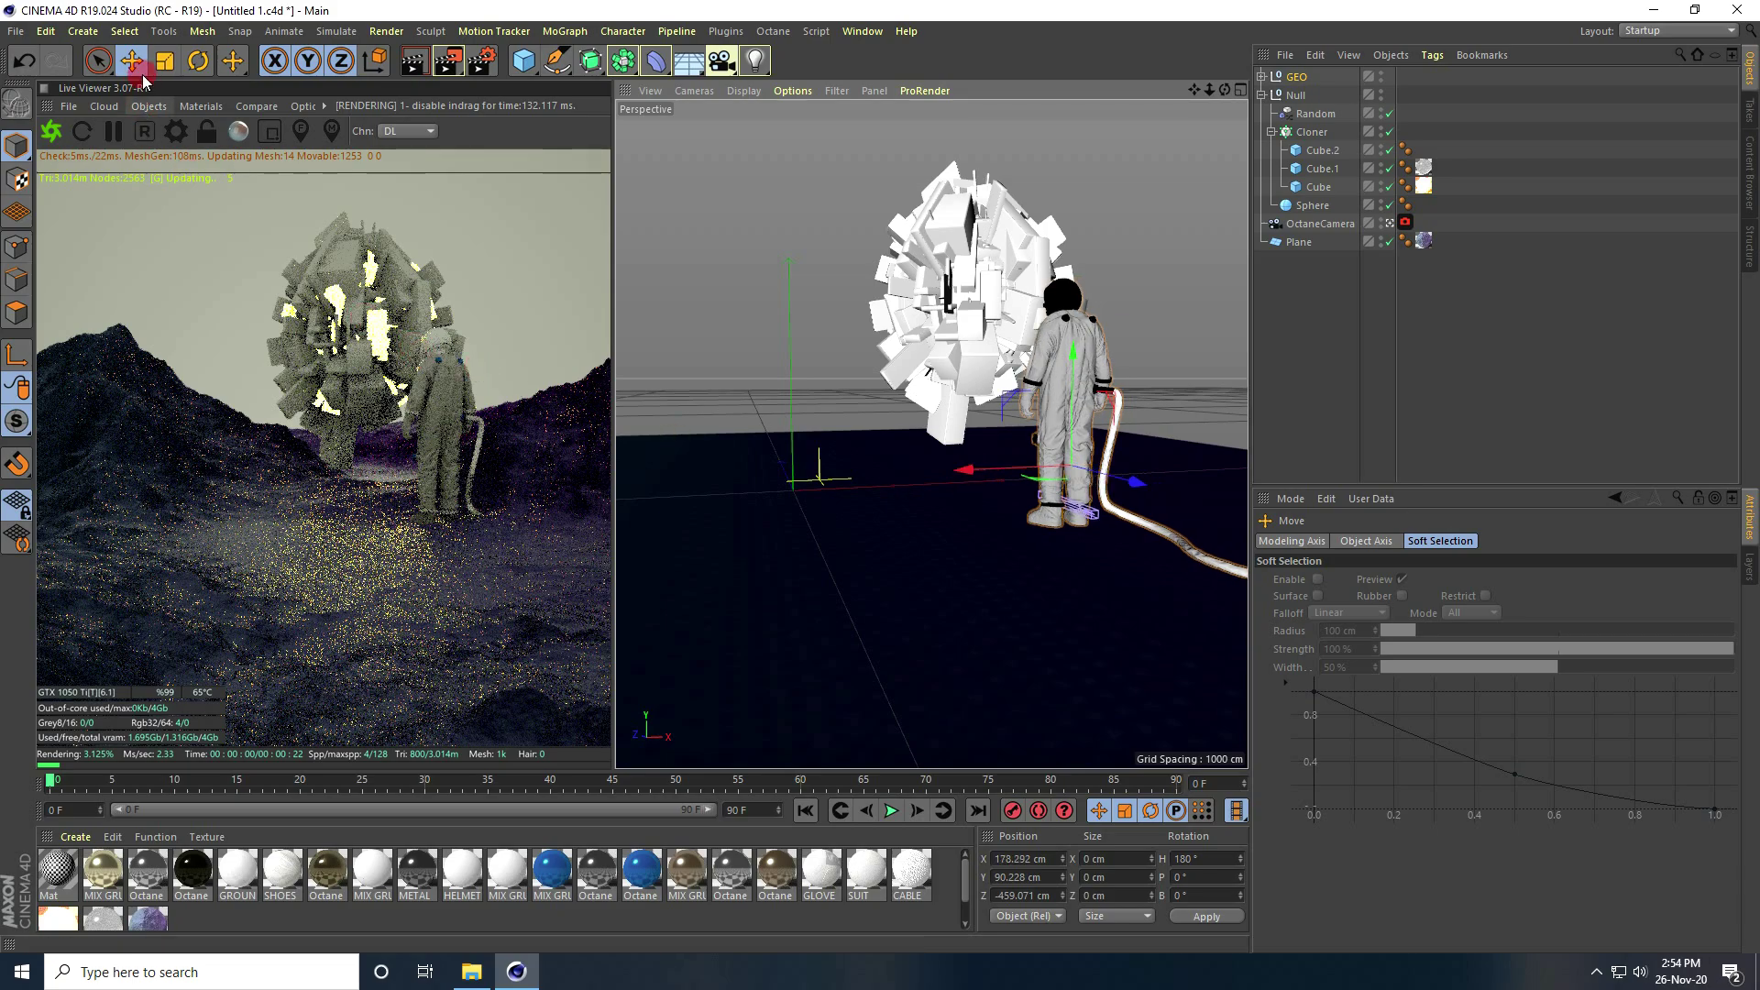
Scale the astronaut down to roughly half its size and move it to about X 177 cm and Z -520 cm.
click(165, 61)
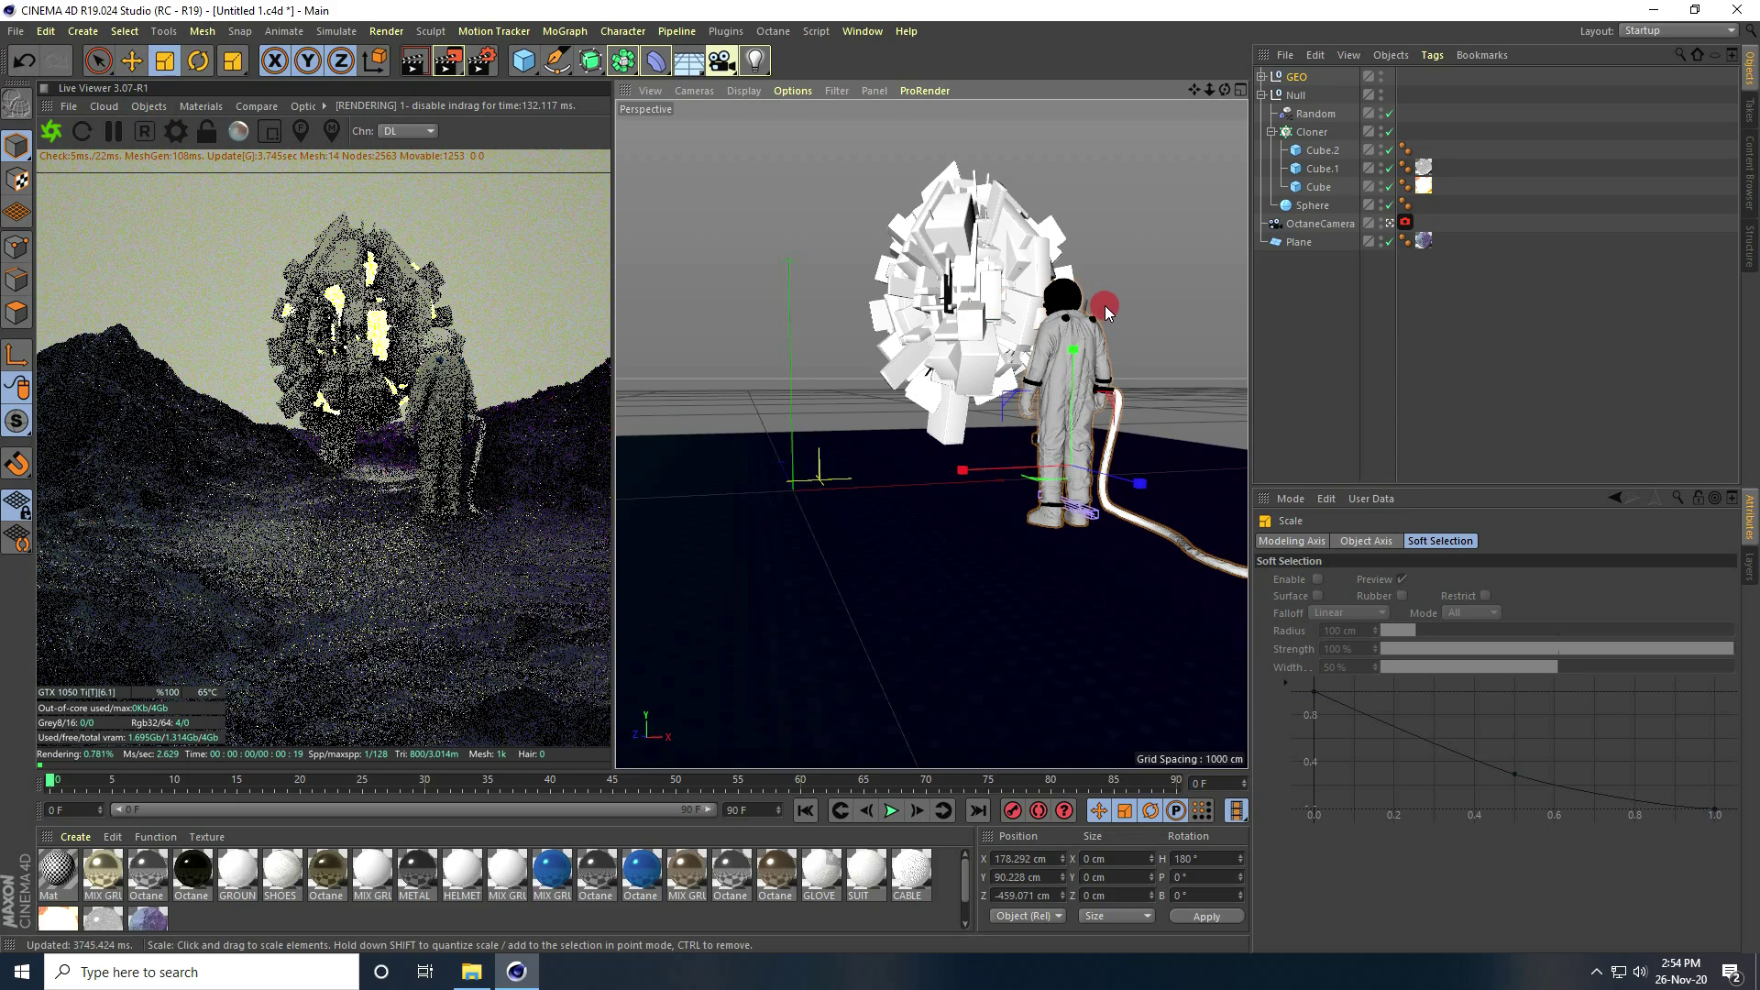
drag(1080, 326, 927, 516)
click(129, 62)
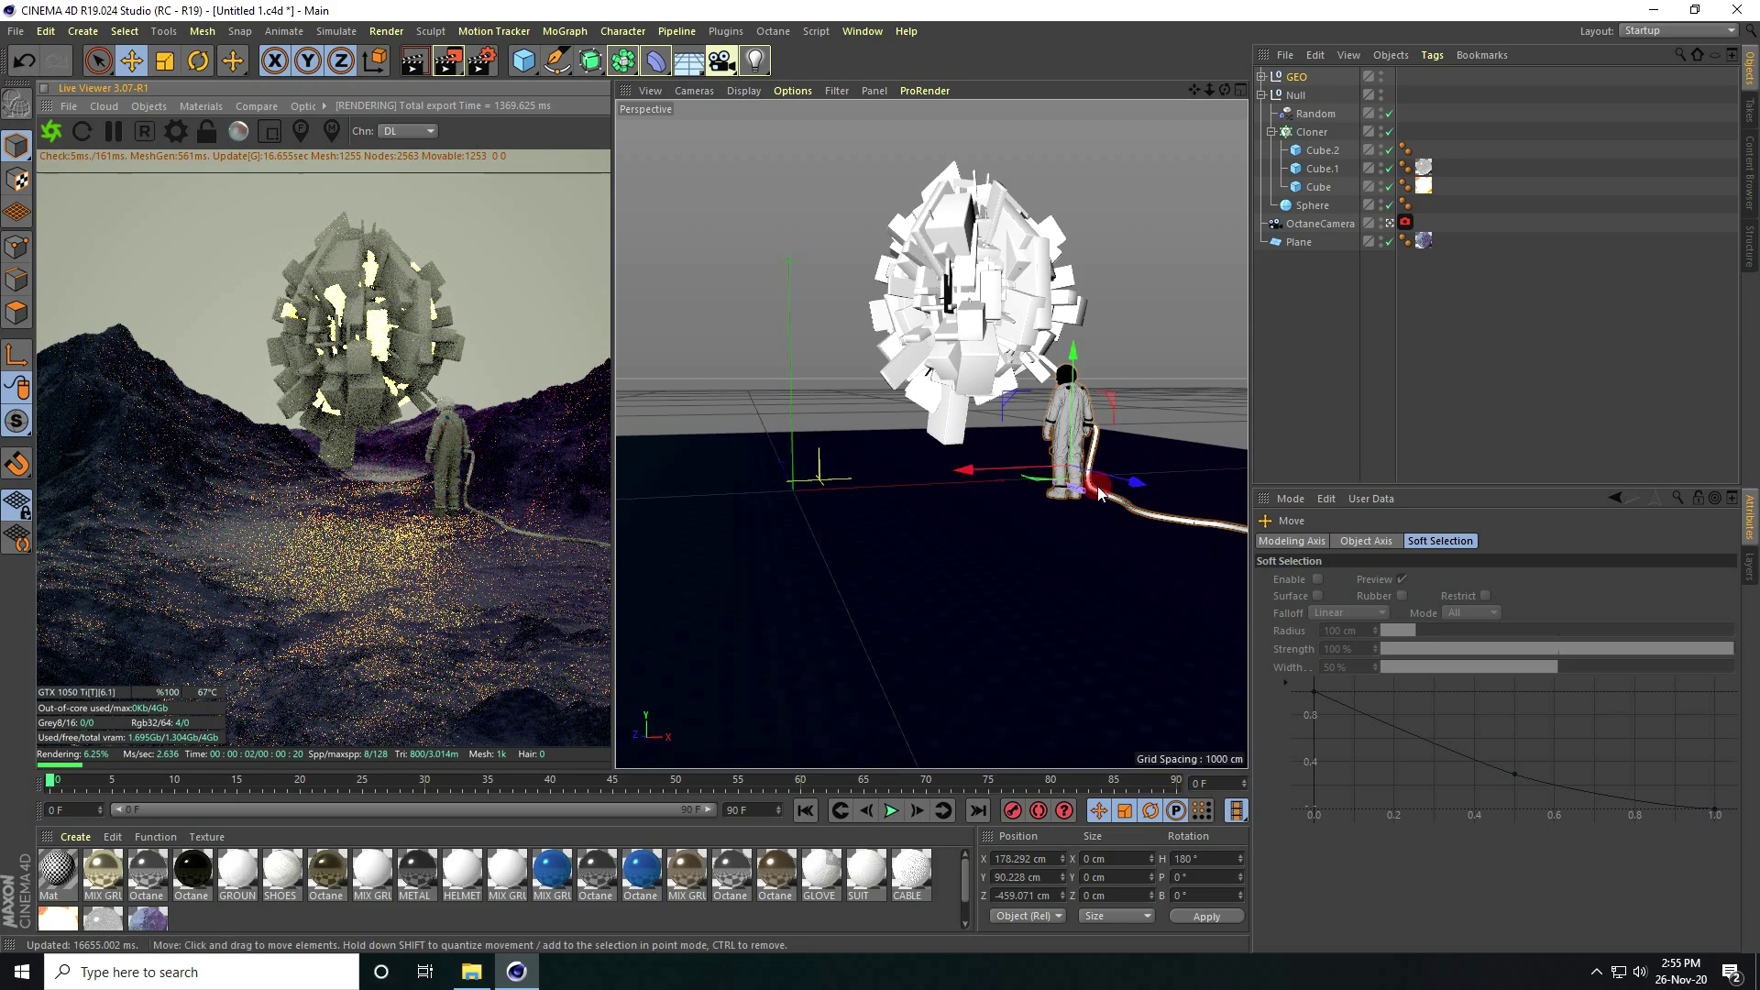
drag(1132, 484, 1175, 491)
mouse_move(1020, 489)
mouse_down()
mouse_move(1002, 493)
mouse_move(1021, 493)
mouse_up()
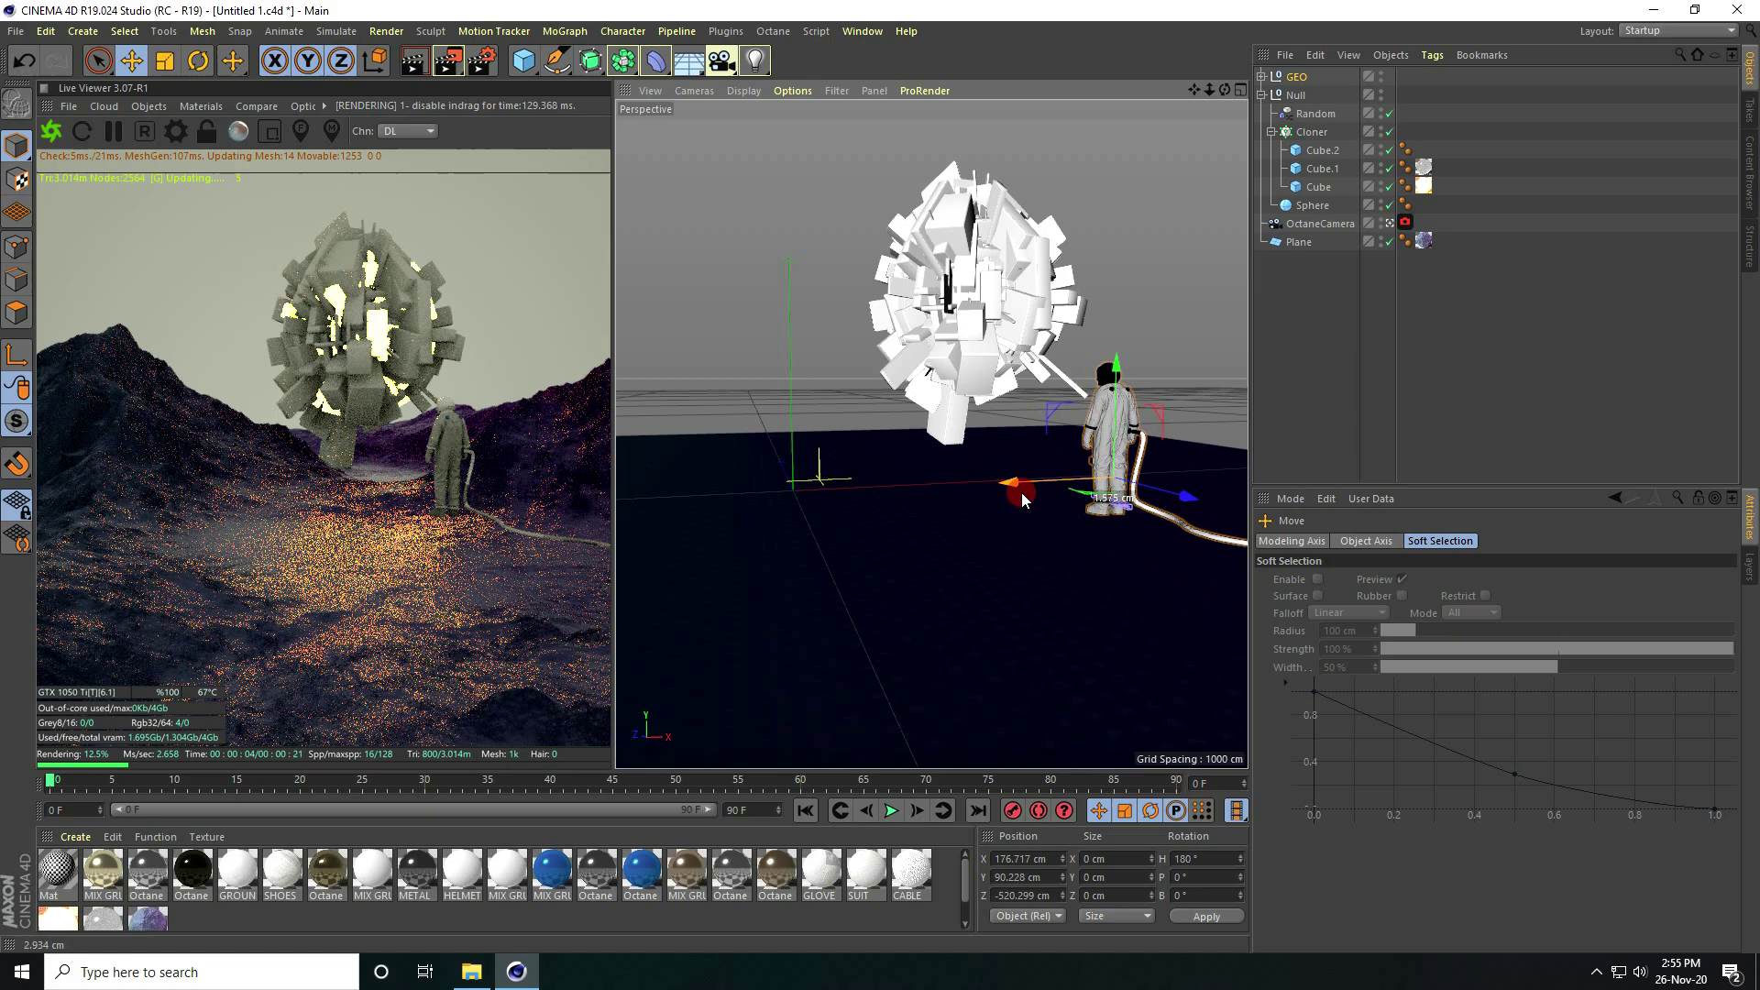
Duplicate the astronaut's GEO group and move the copy along X to about 34 cm.
click(1294, 76)
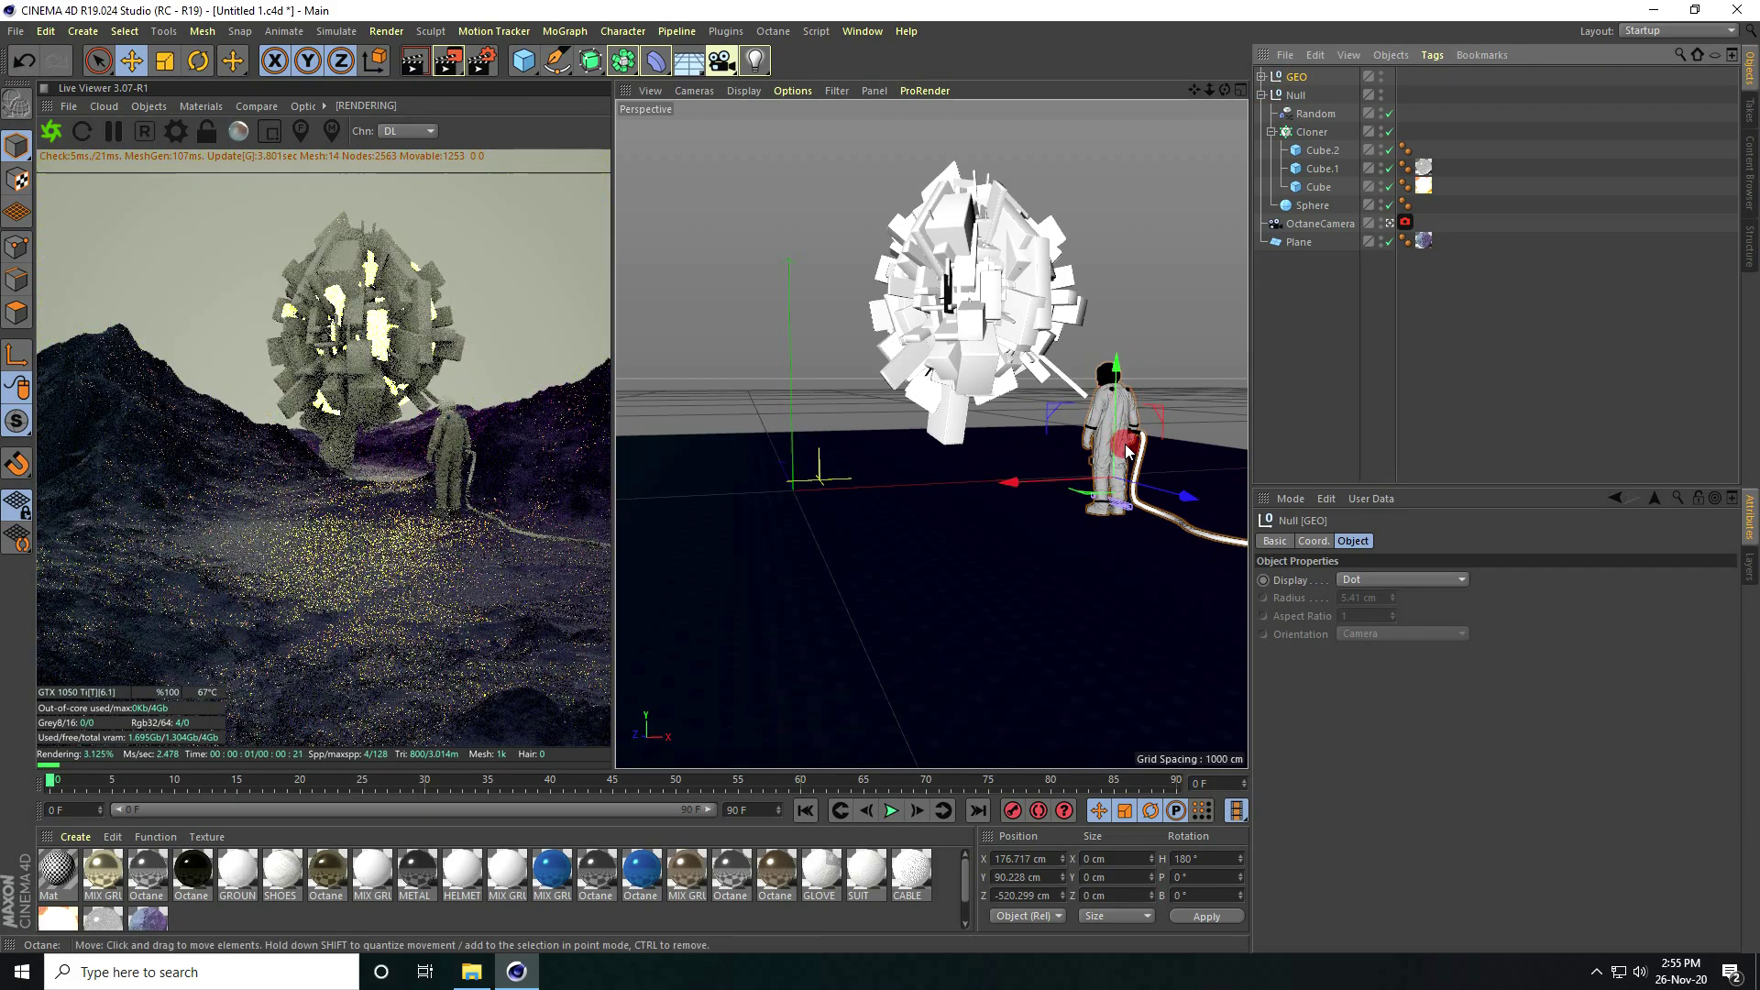
key(ctrl+c)
key(ctrl+v)
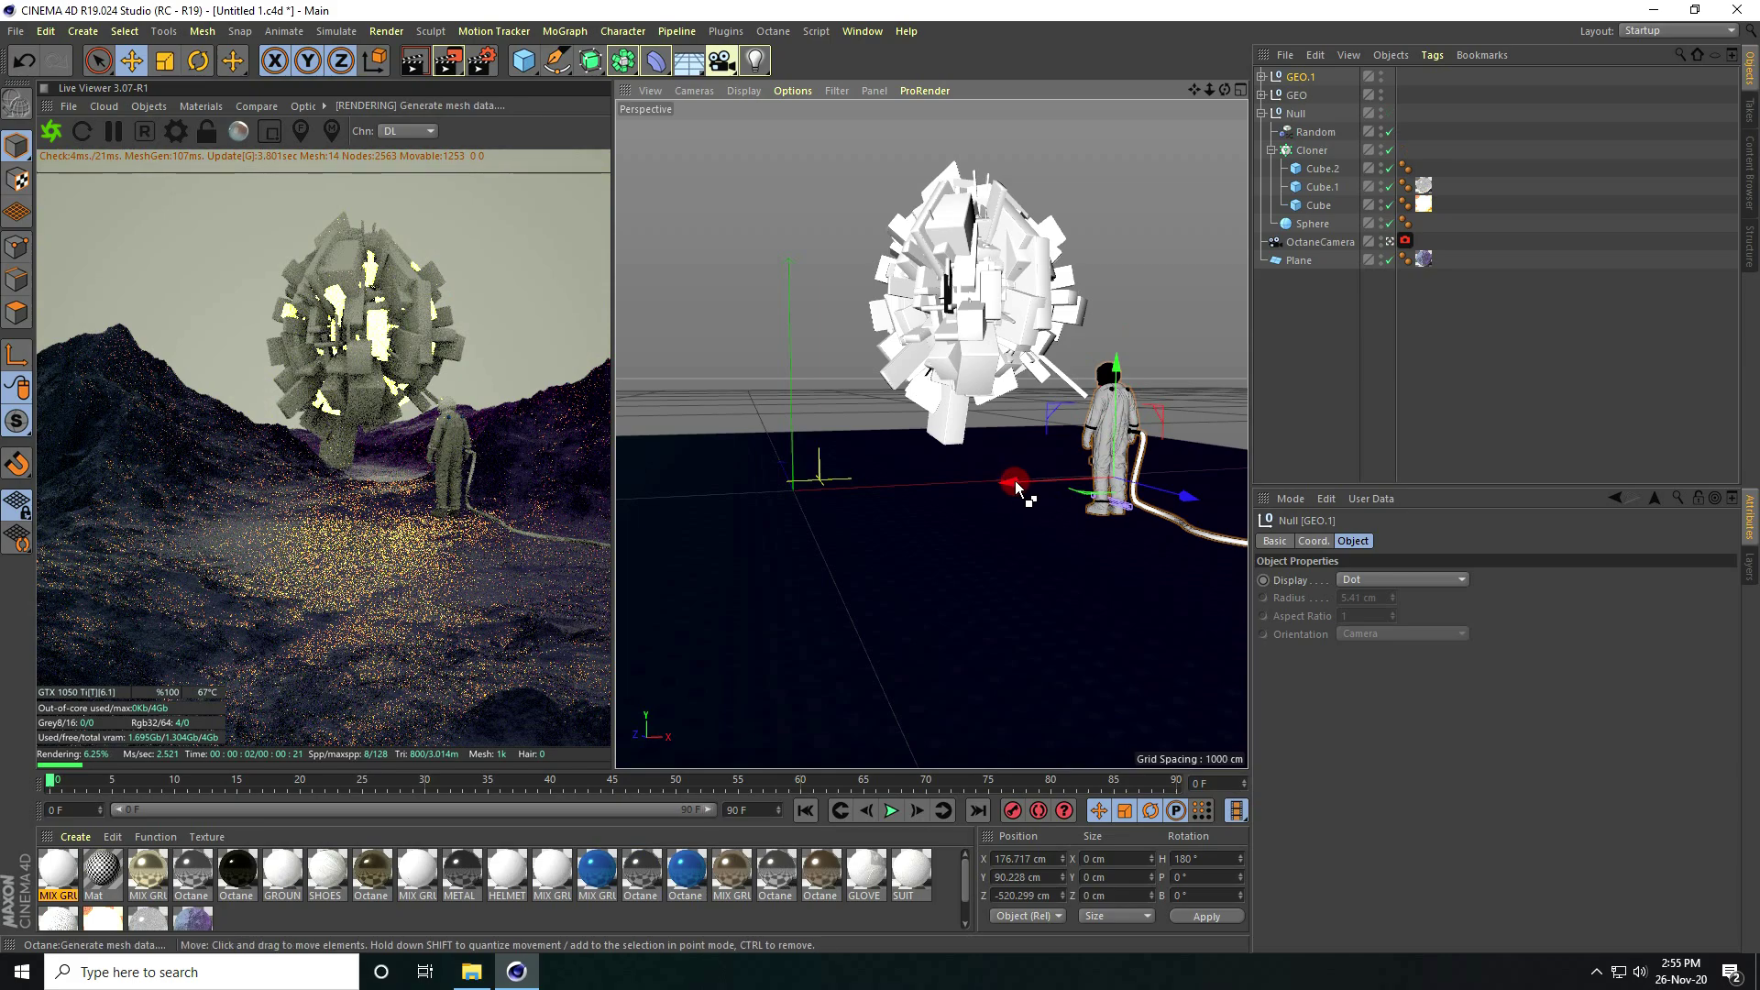
drag(1017, 488, 803, 498)
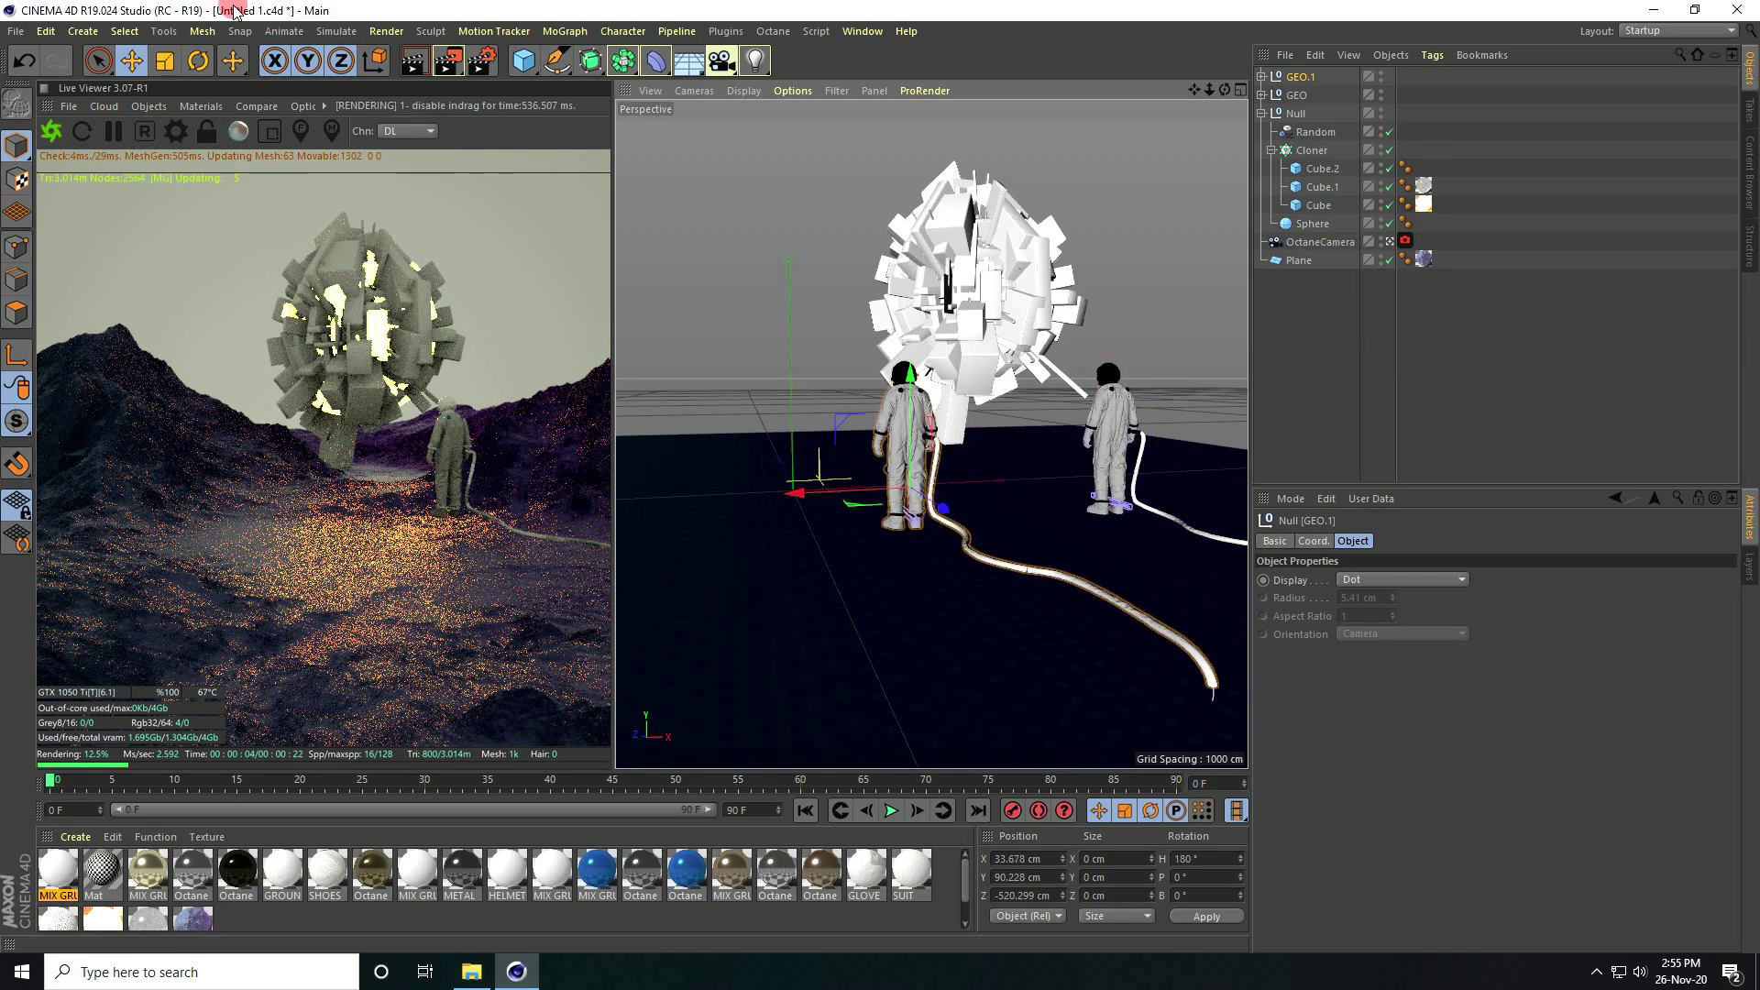
Rotate the astronaut copy to a heading of 130°, move it to about X -8 cm and Z -583 cm, and restart the live render.
key(r)
drag(918, 516, 732, 503)
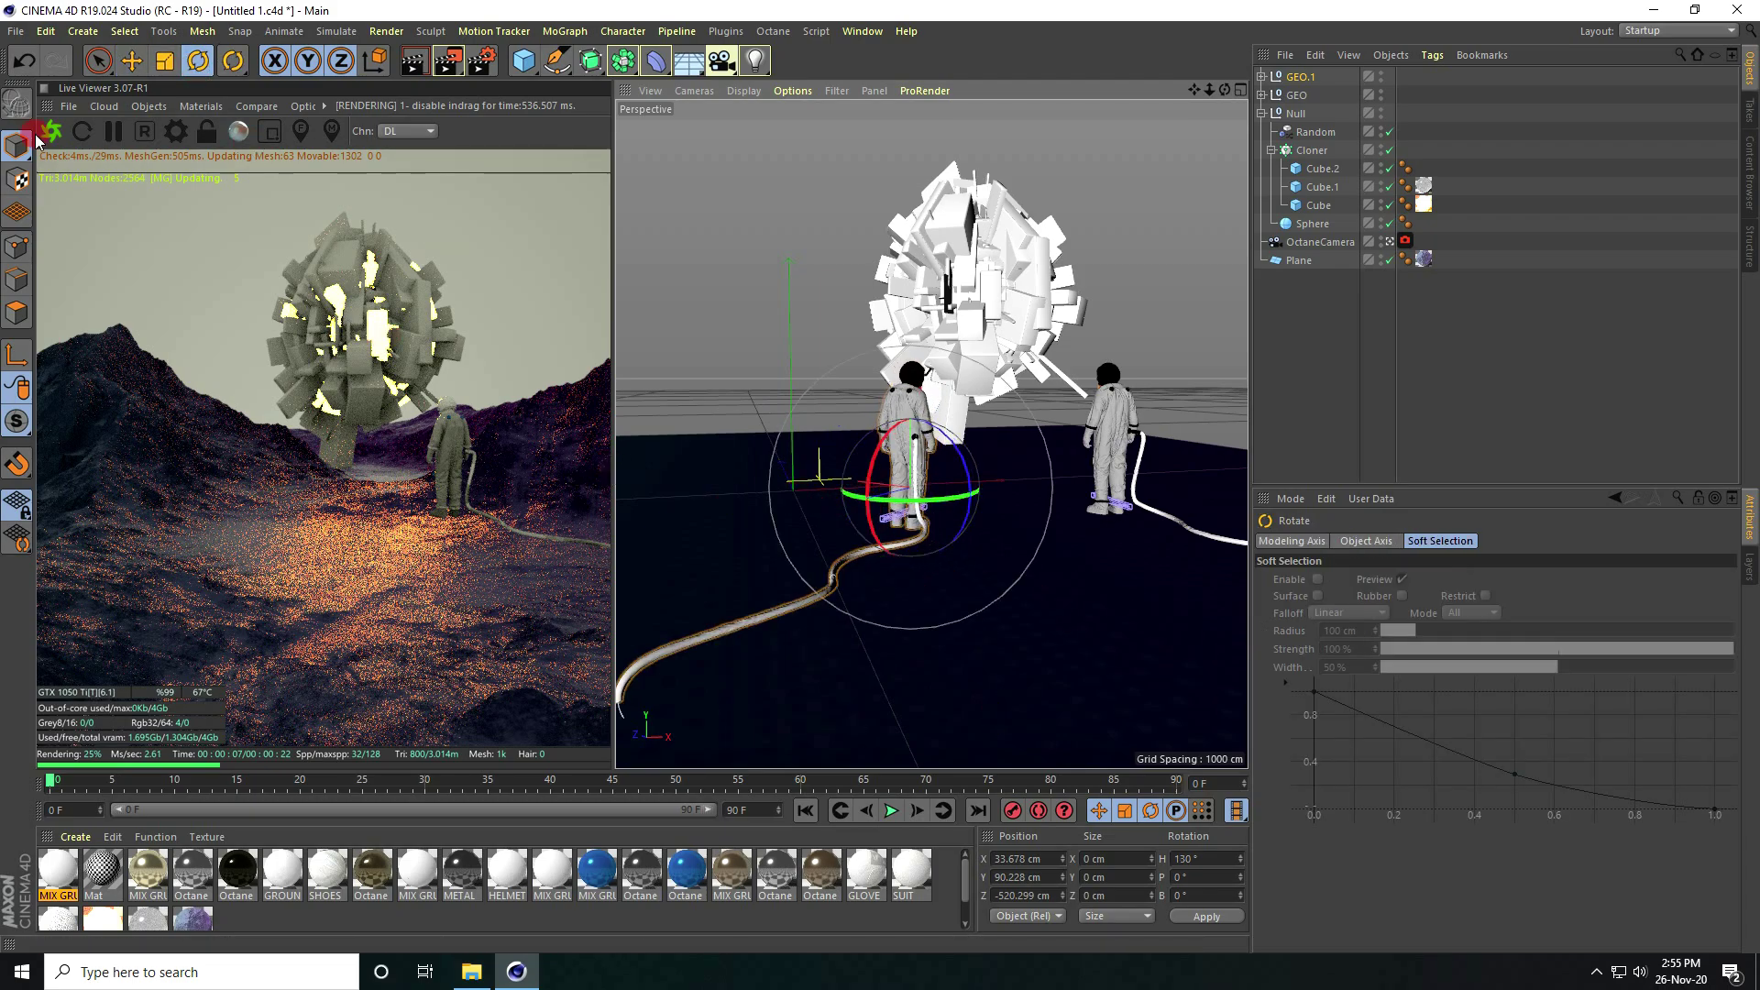
click(131, 61)
drag(816, 477, 783, 504)
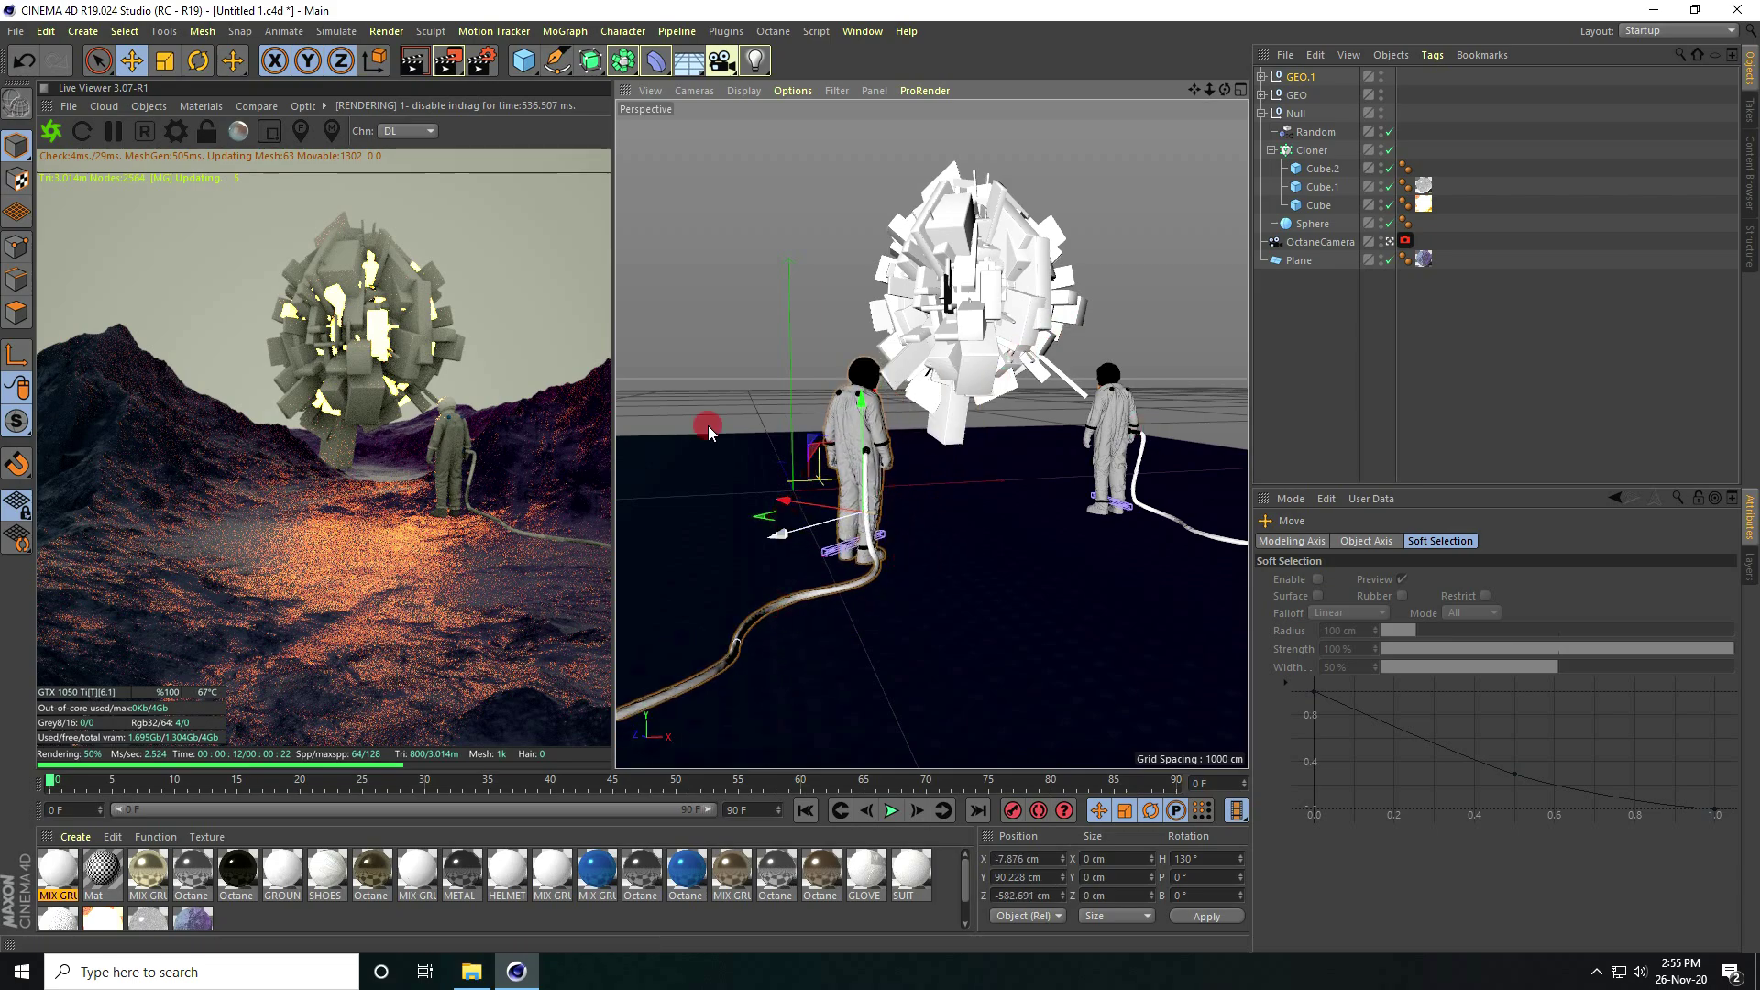
click(52, 131)
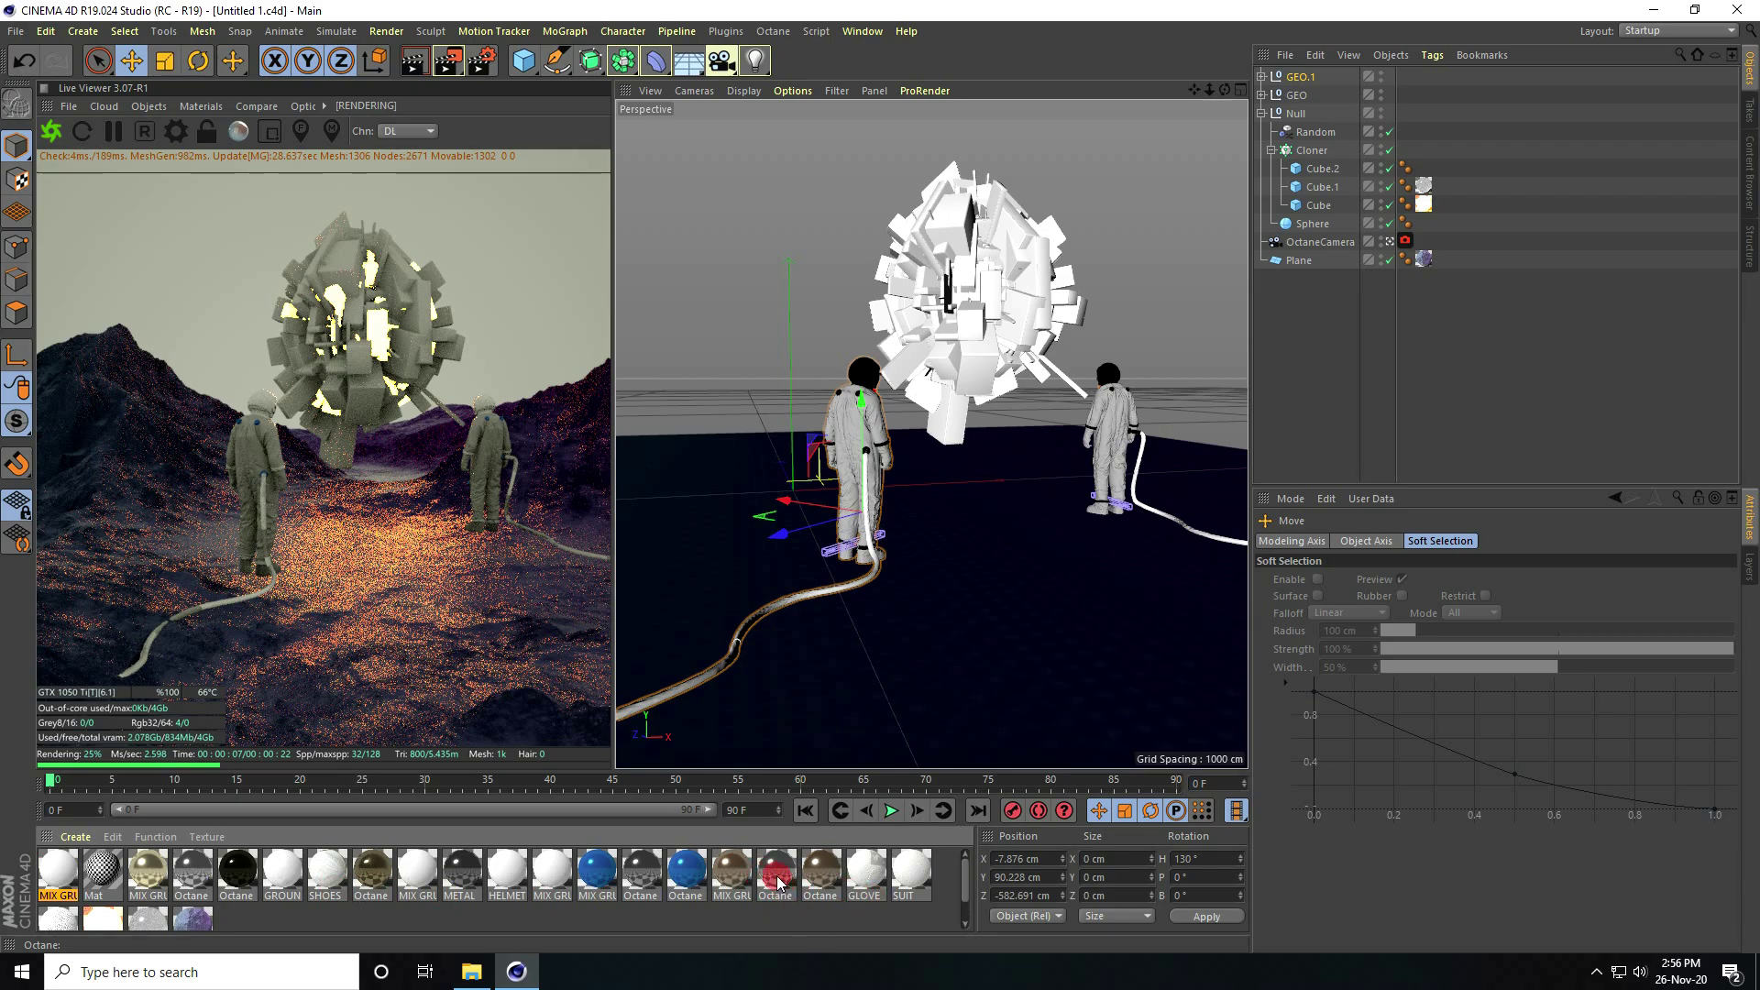
Apply the dark Octane material to Cube.2 in the Cloner and collapse the sphere's Null group.
mouse_move(777, 877)
mouse_down()
mouse_move(1263, 531)
mouse_move(1327, 148)
mouse_move(1329, 169)
mouse_up()
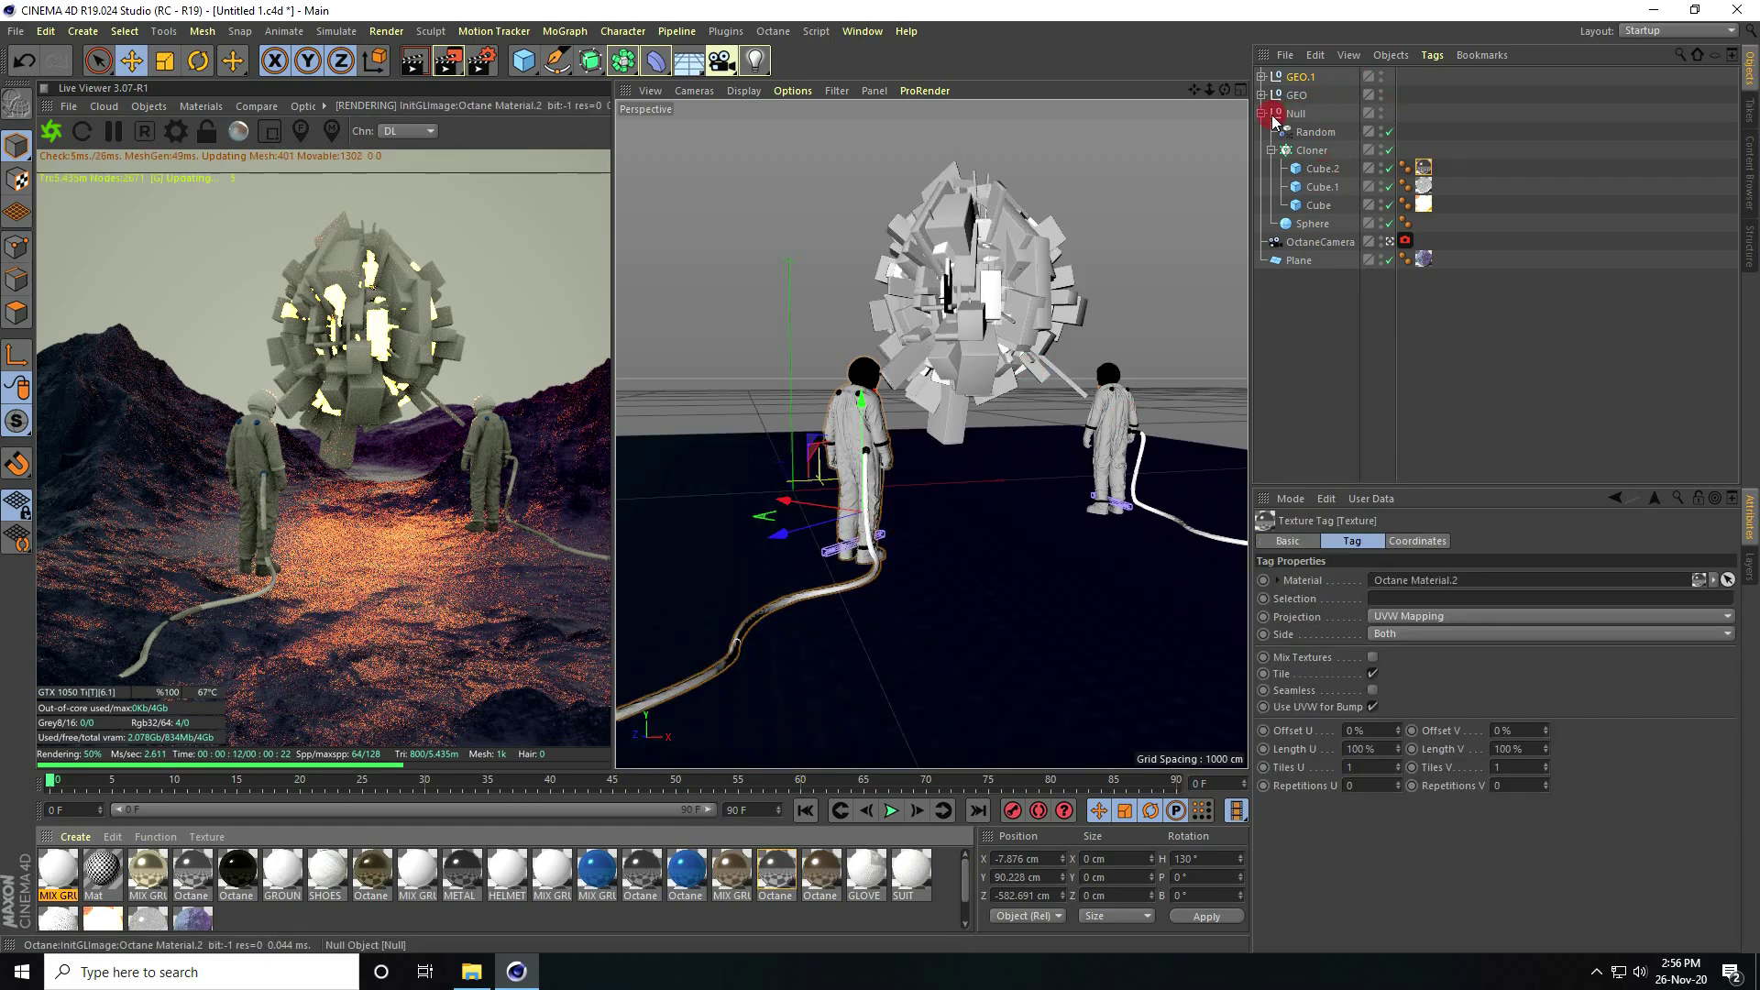
click(1262, 114)
Duplicate the sphere's Null group and place the copy behind and left of the original at about Y 297 cm and Z -14 cm.
click(1298, 113)
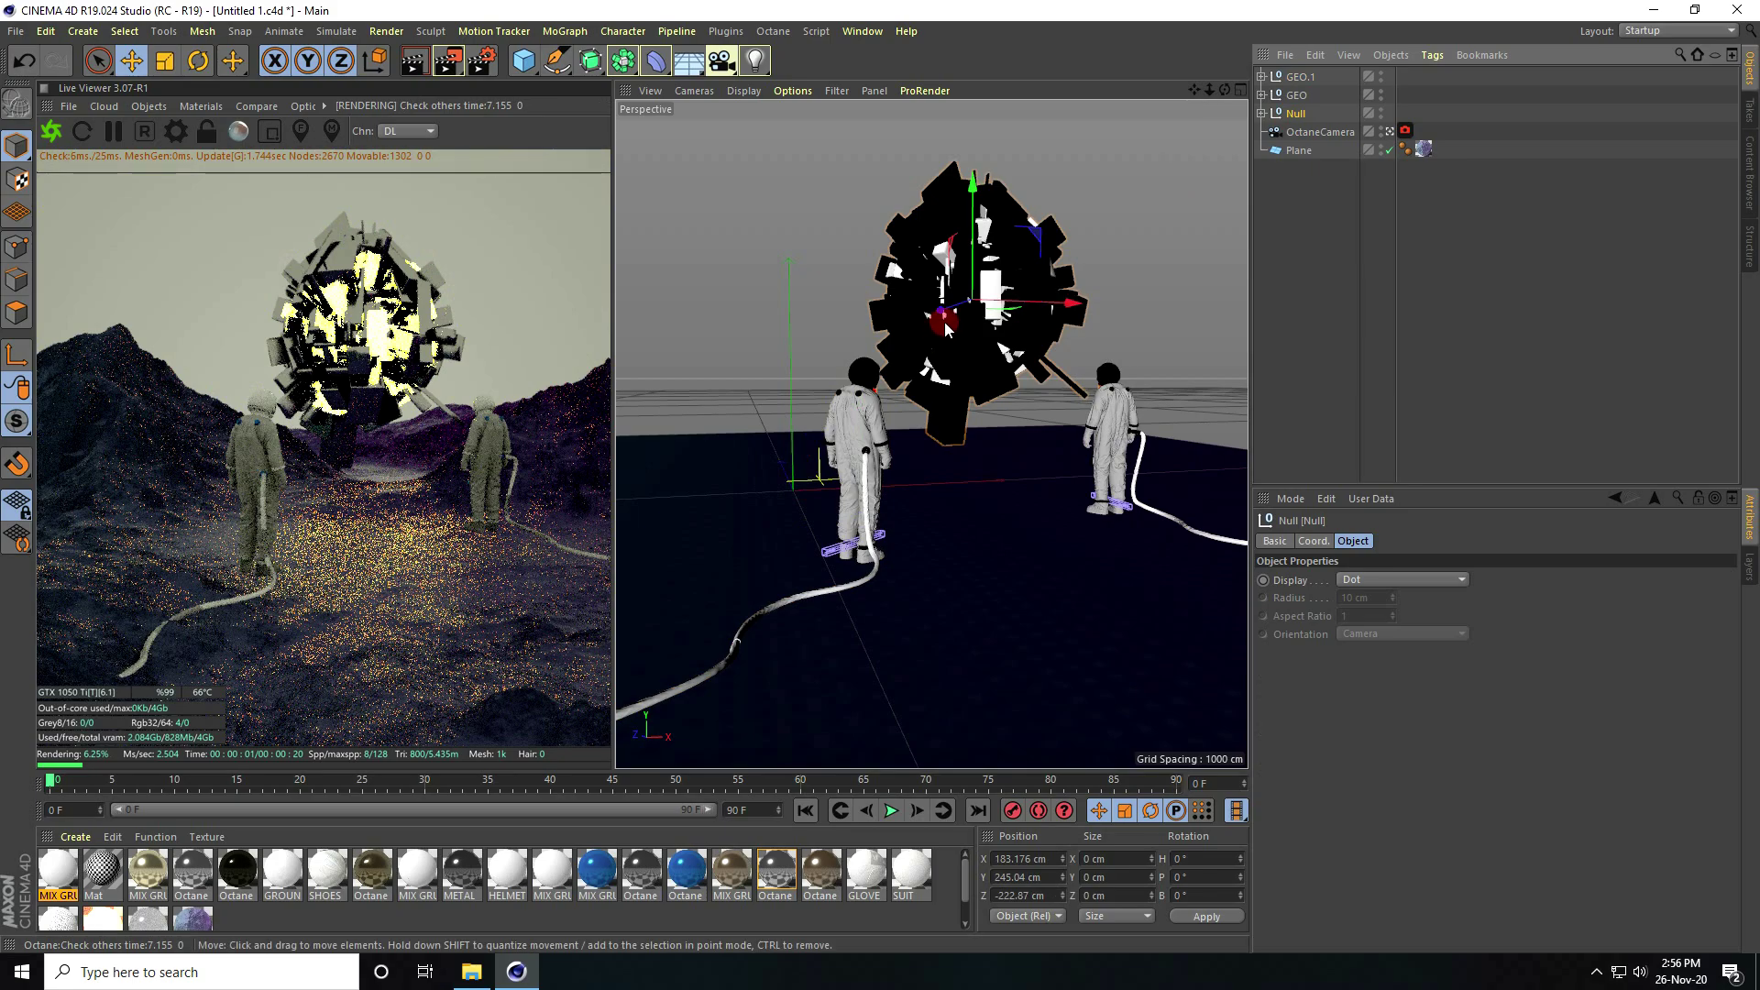
key(ctrl+c)
key(ctrl+v)
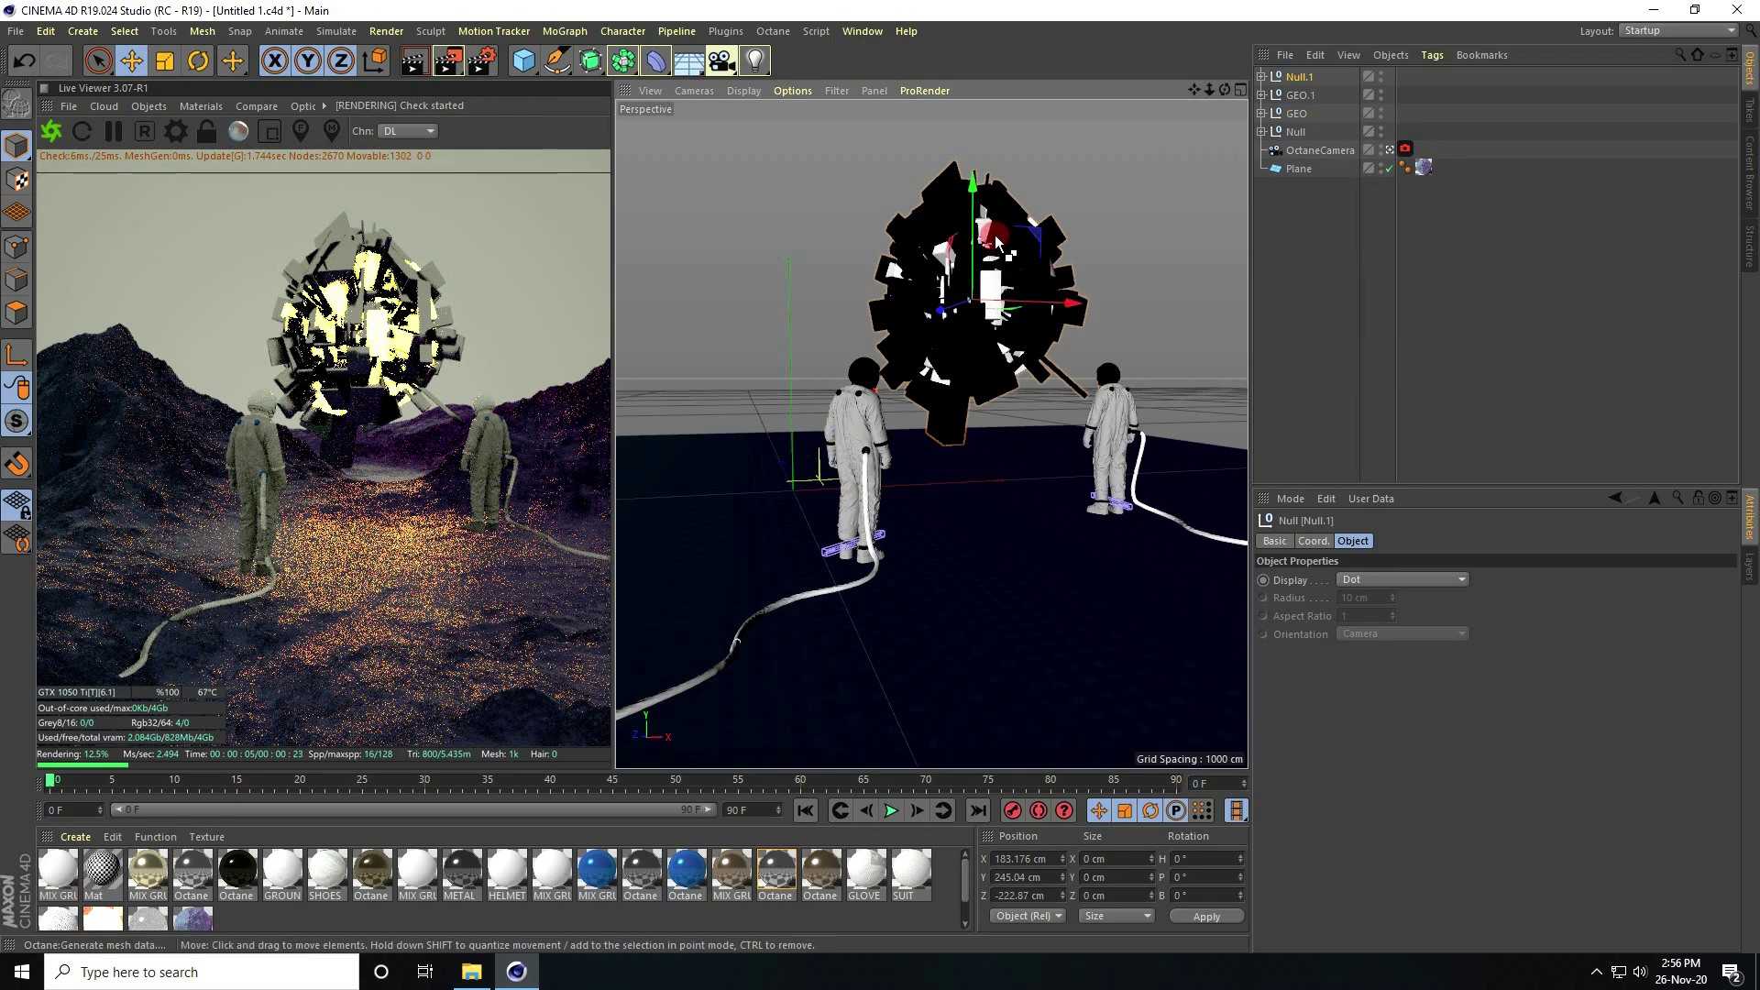
drag(969, 190, 976, 141)
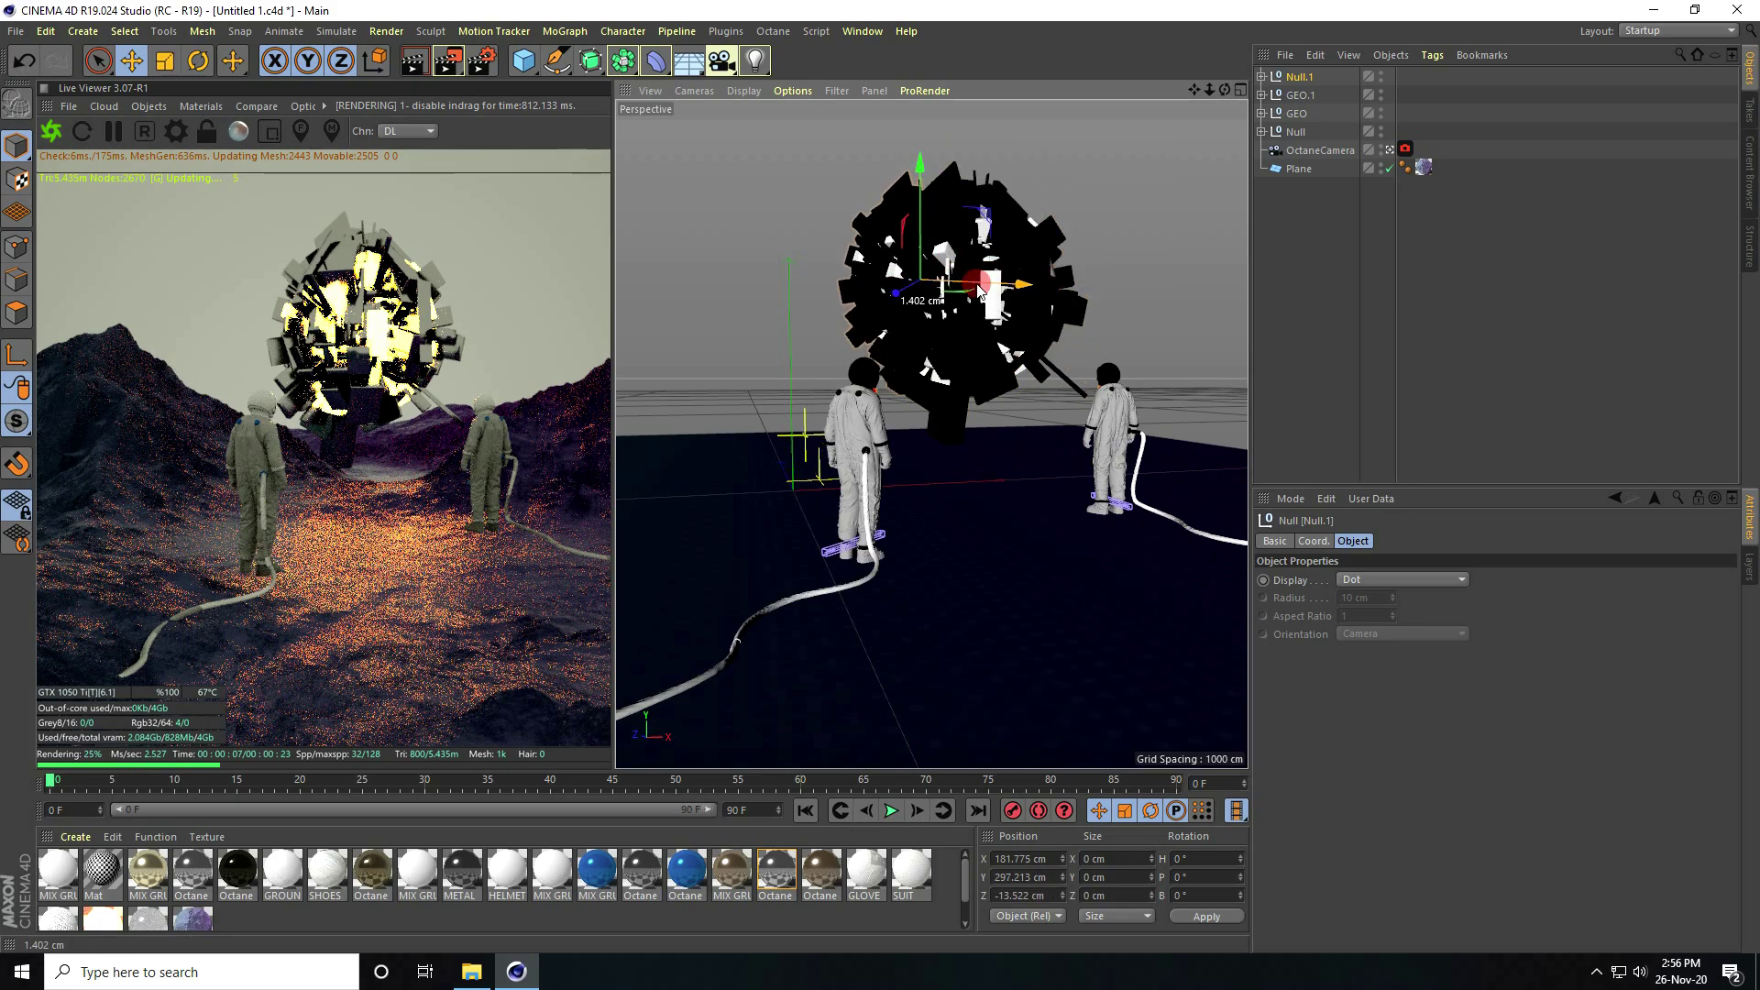
drag(947, 273, 1308, 249)
Duplicate the Null.1 sphere, move the copy to about X 602 cm, Y 378 cm and Z 56 cm, and restart the live render.
key(ctrl+c)
key(ctrl+v)
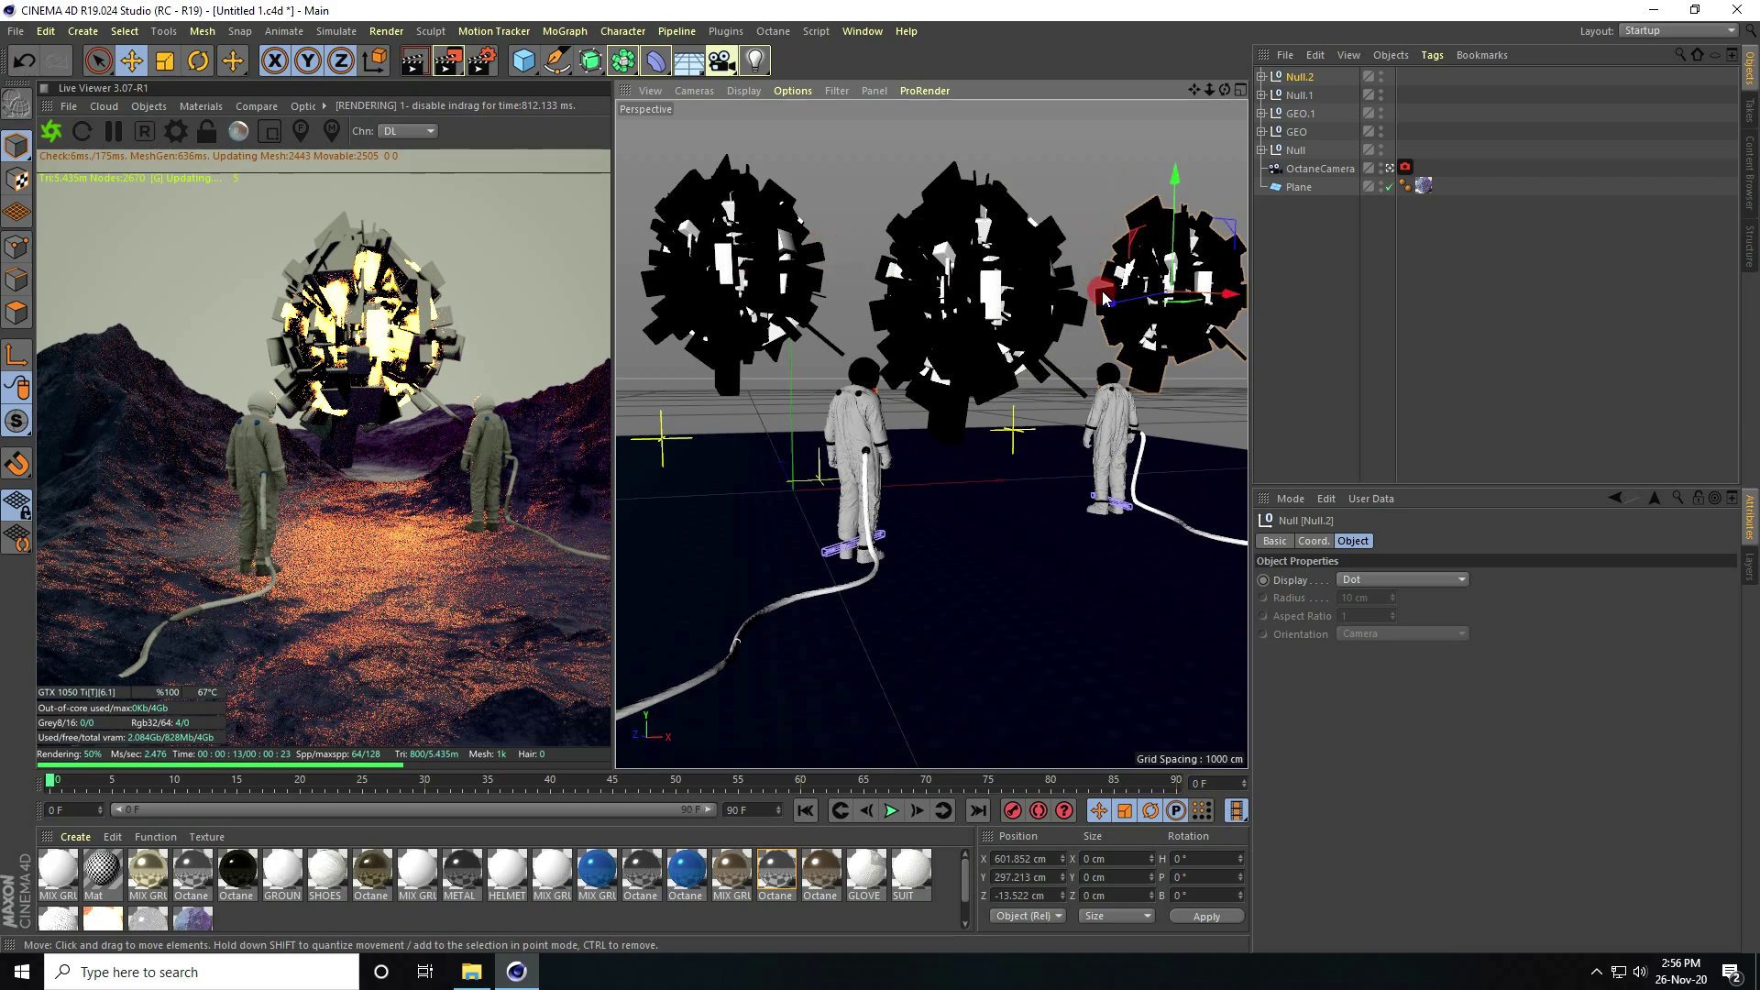
drag(1107, 311, 1090, 313)
drag(1151, 201, 1157, 137)
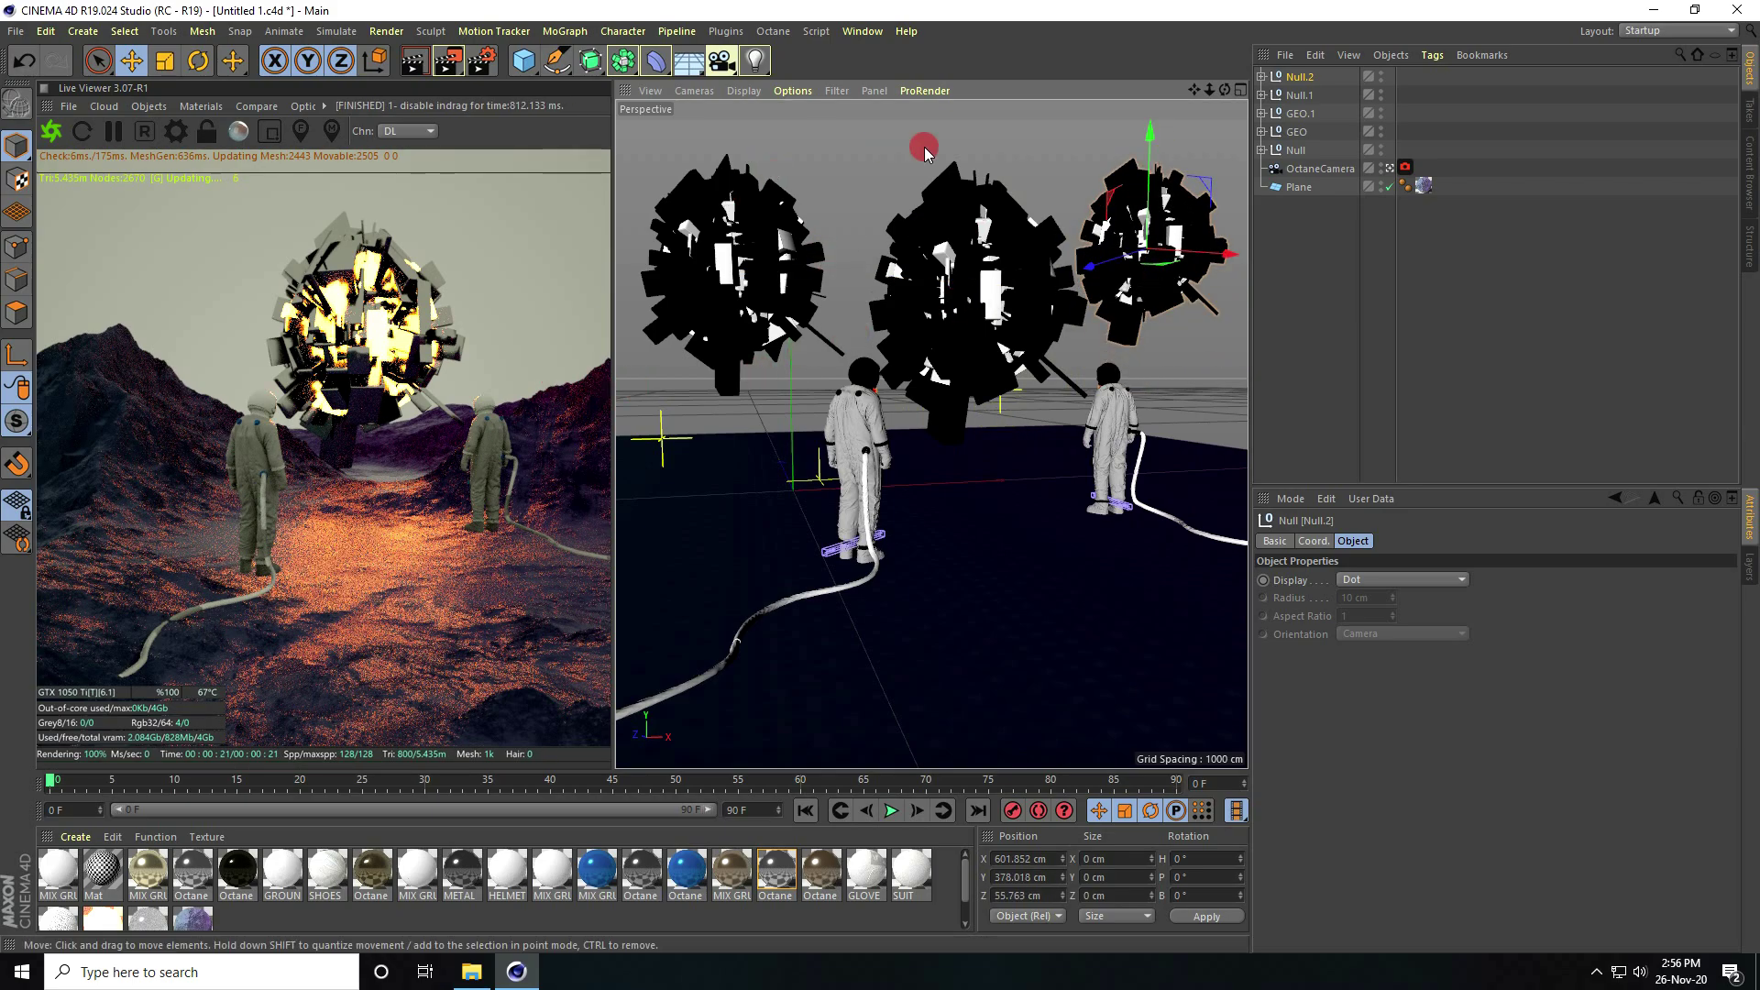
click(56, 133)
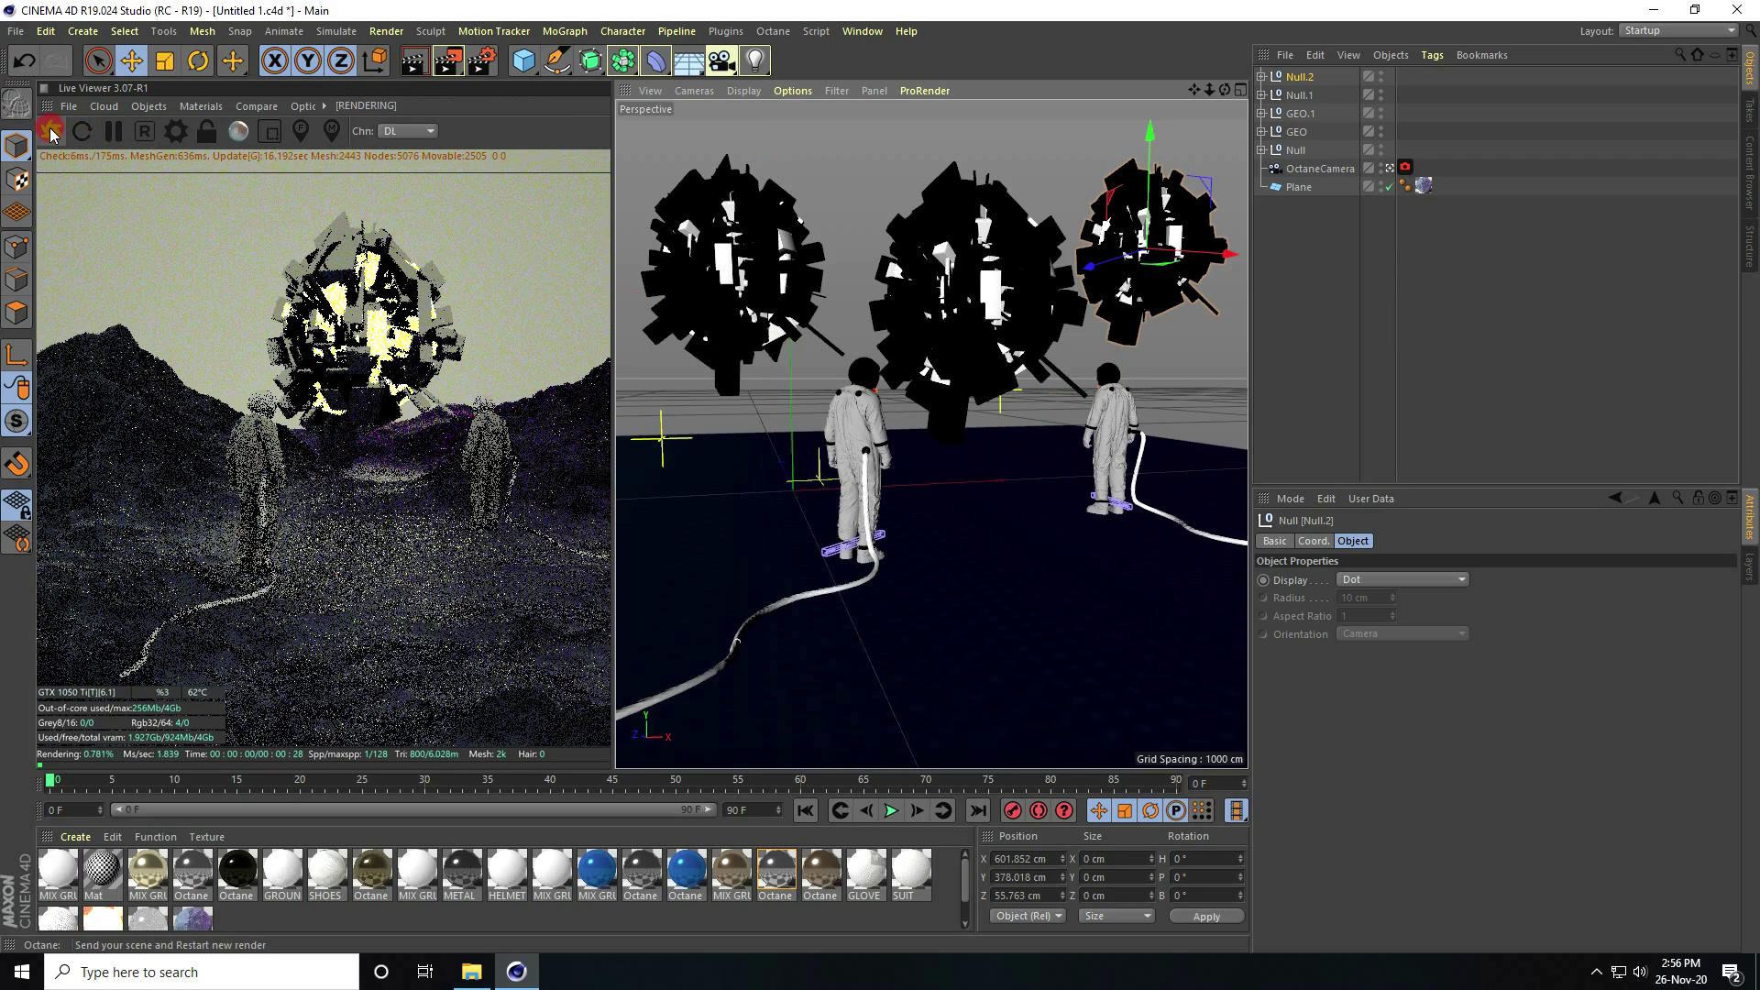
click(53, 131)
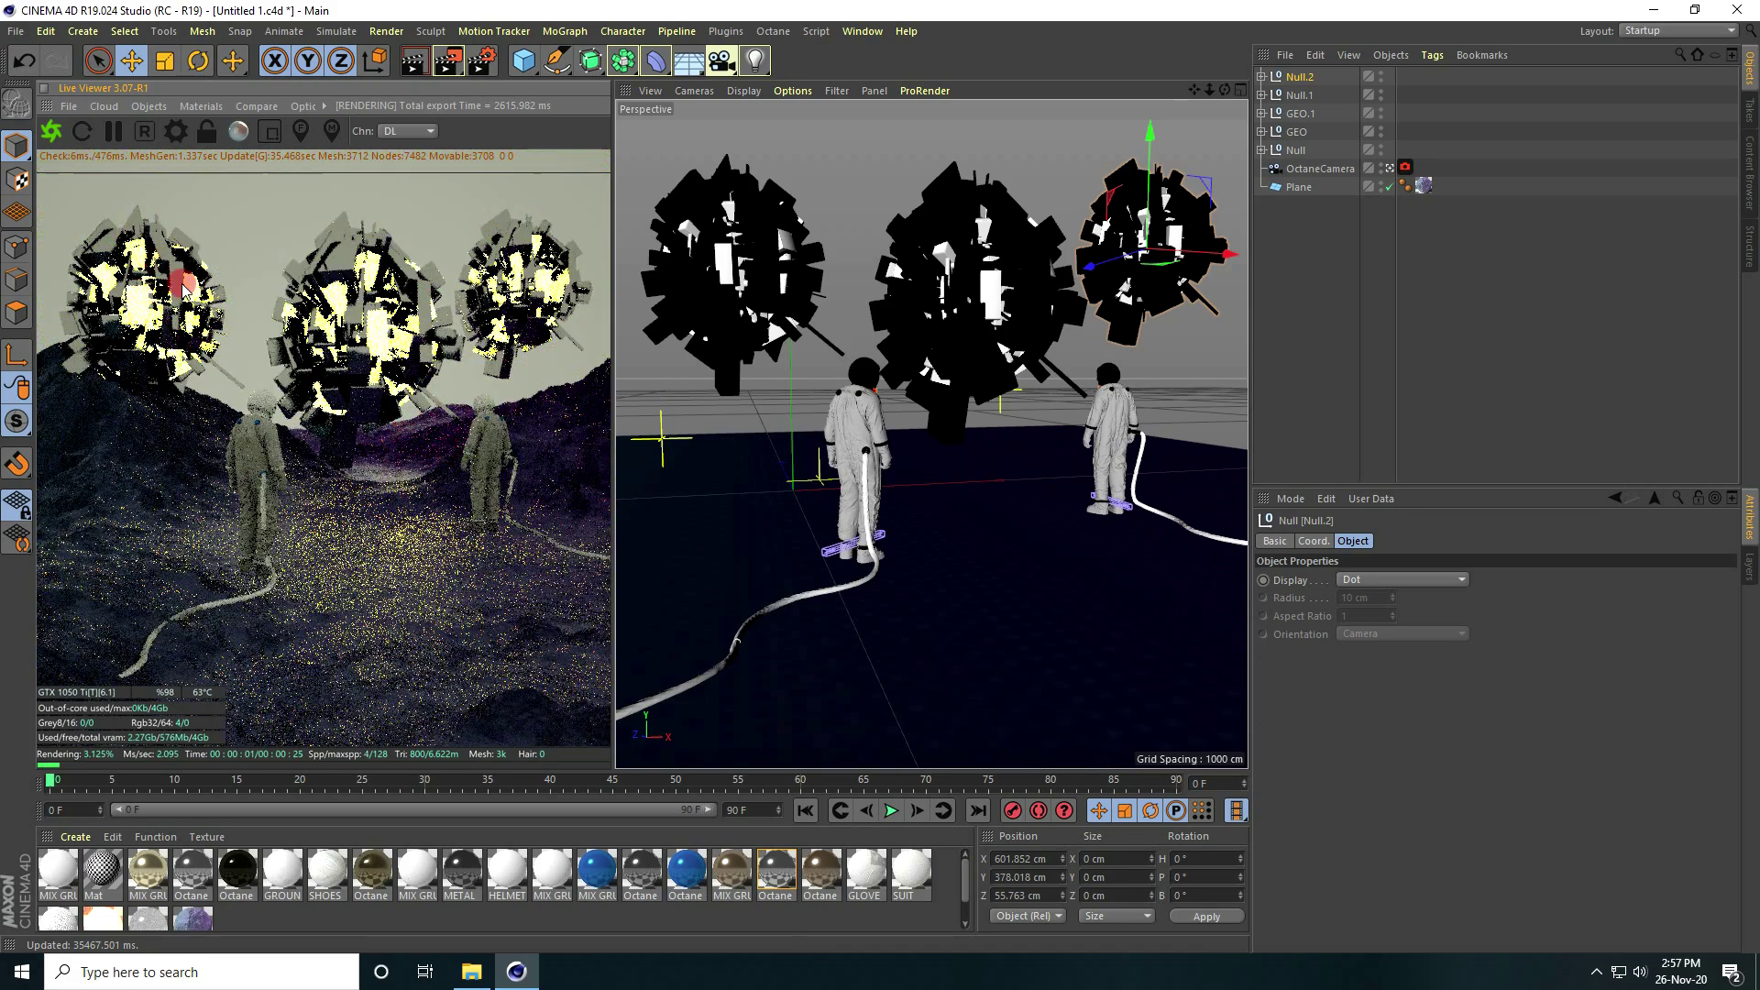
Enlarge the material list slightly and duplicate the orange emissive Octane material.
scroll(287, 875, down, 1)
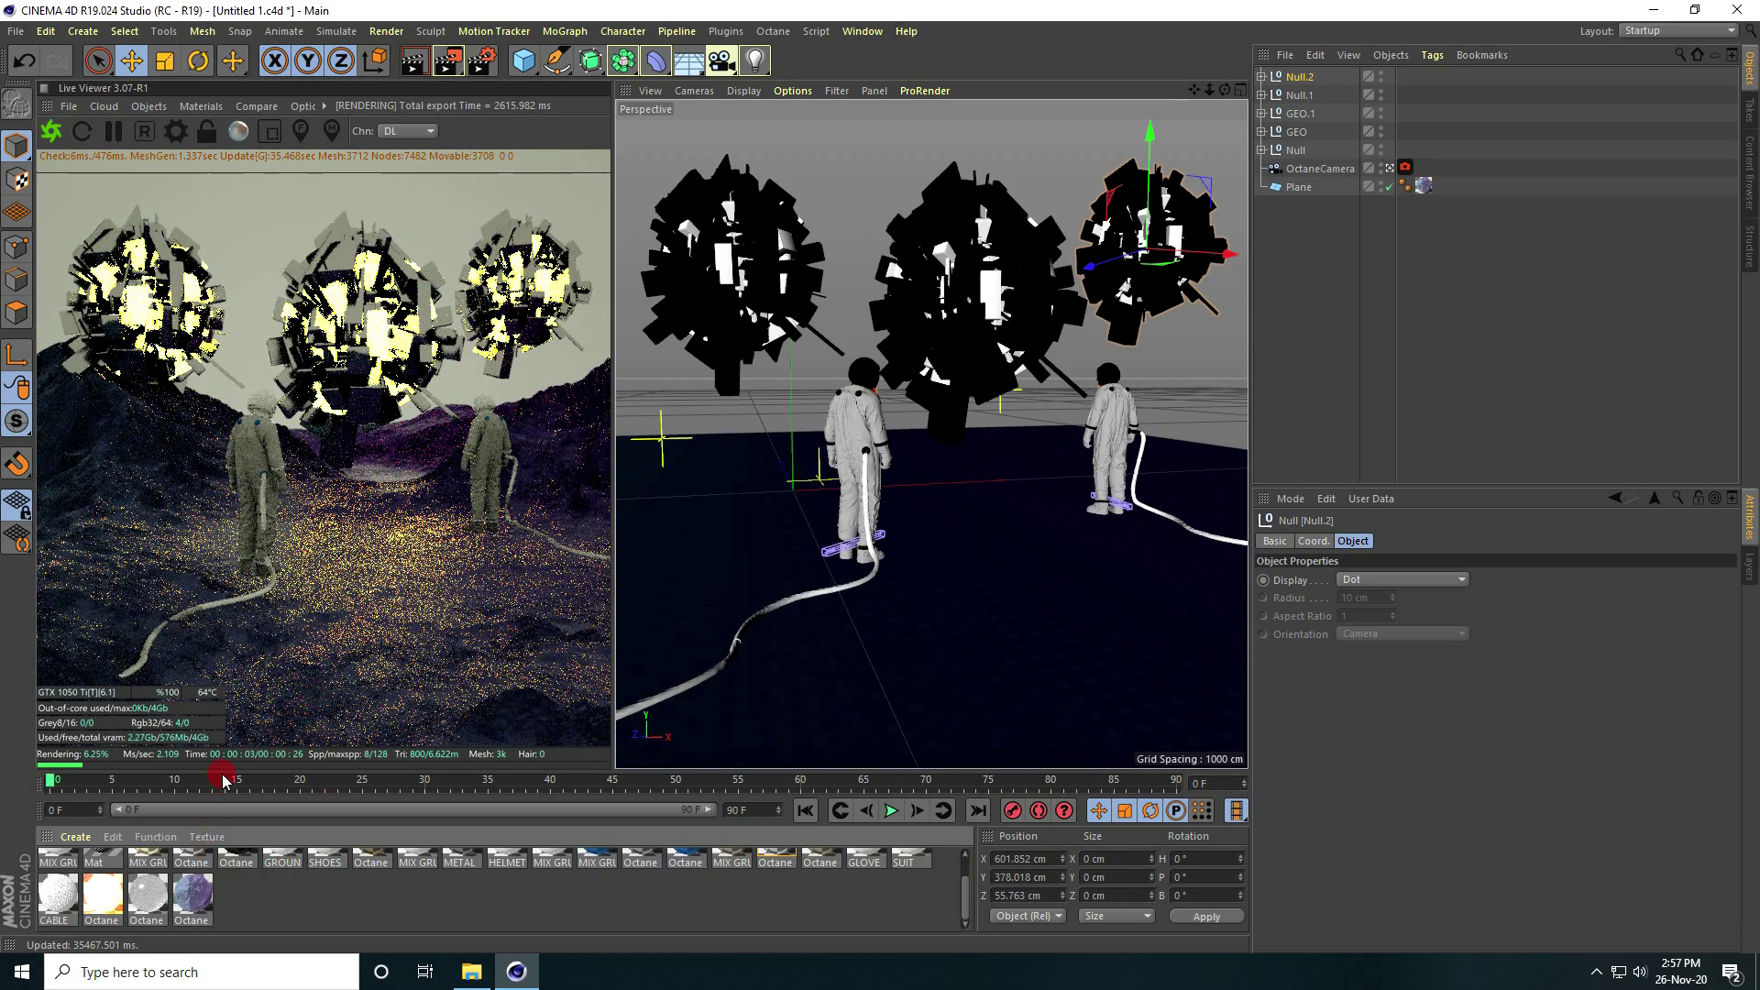
drag(231, 771, 230, 754)
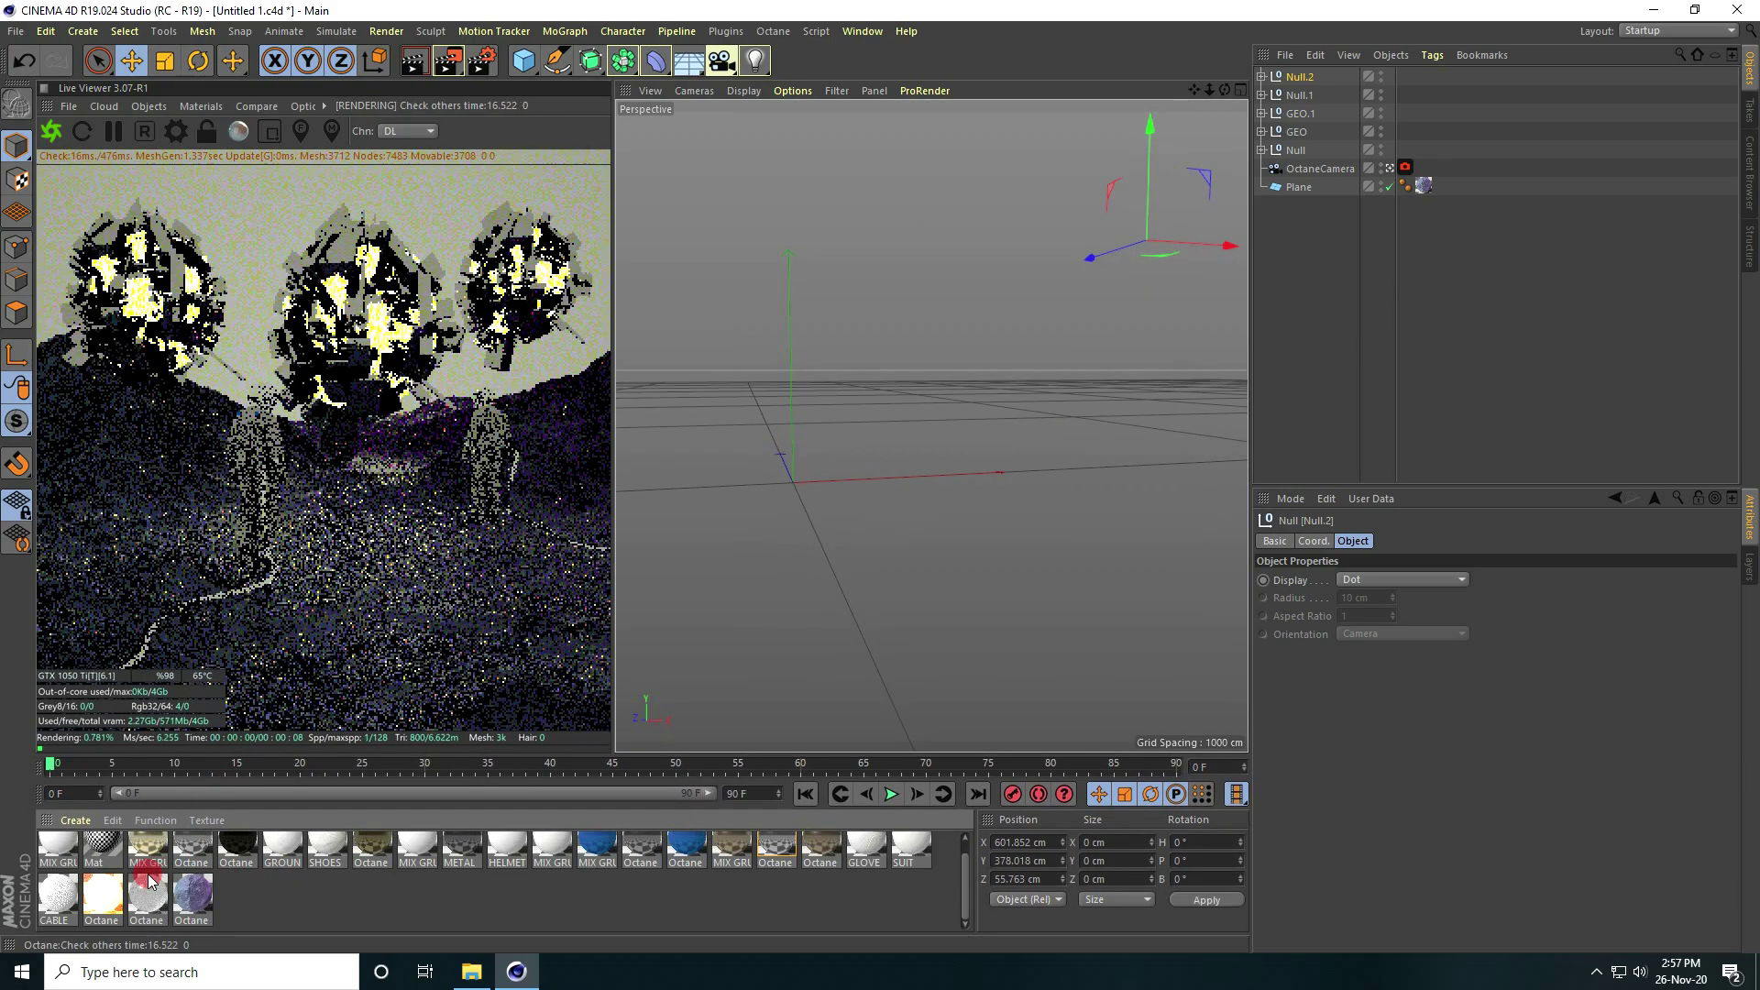
click(110, 894)
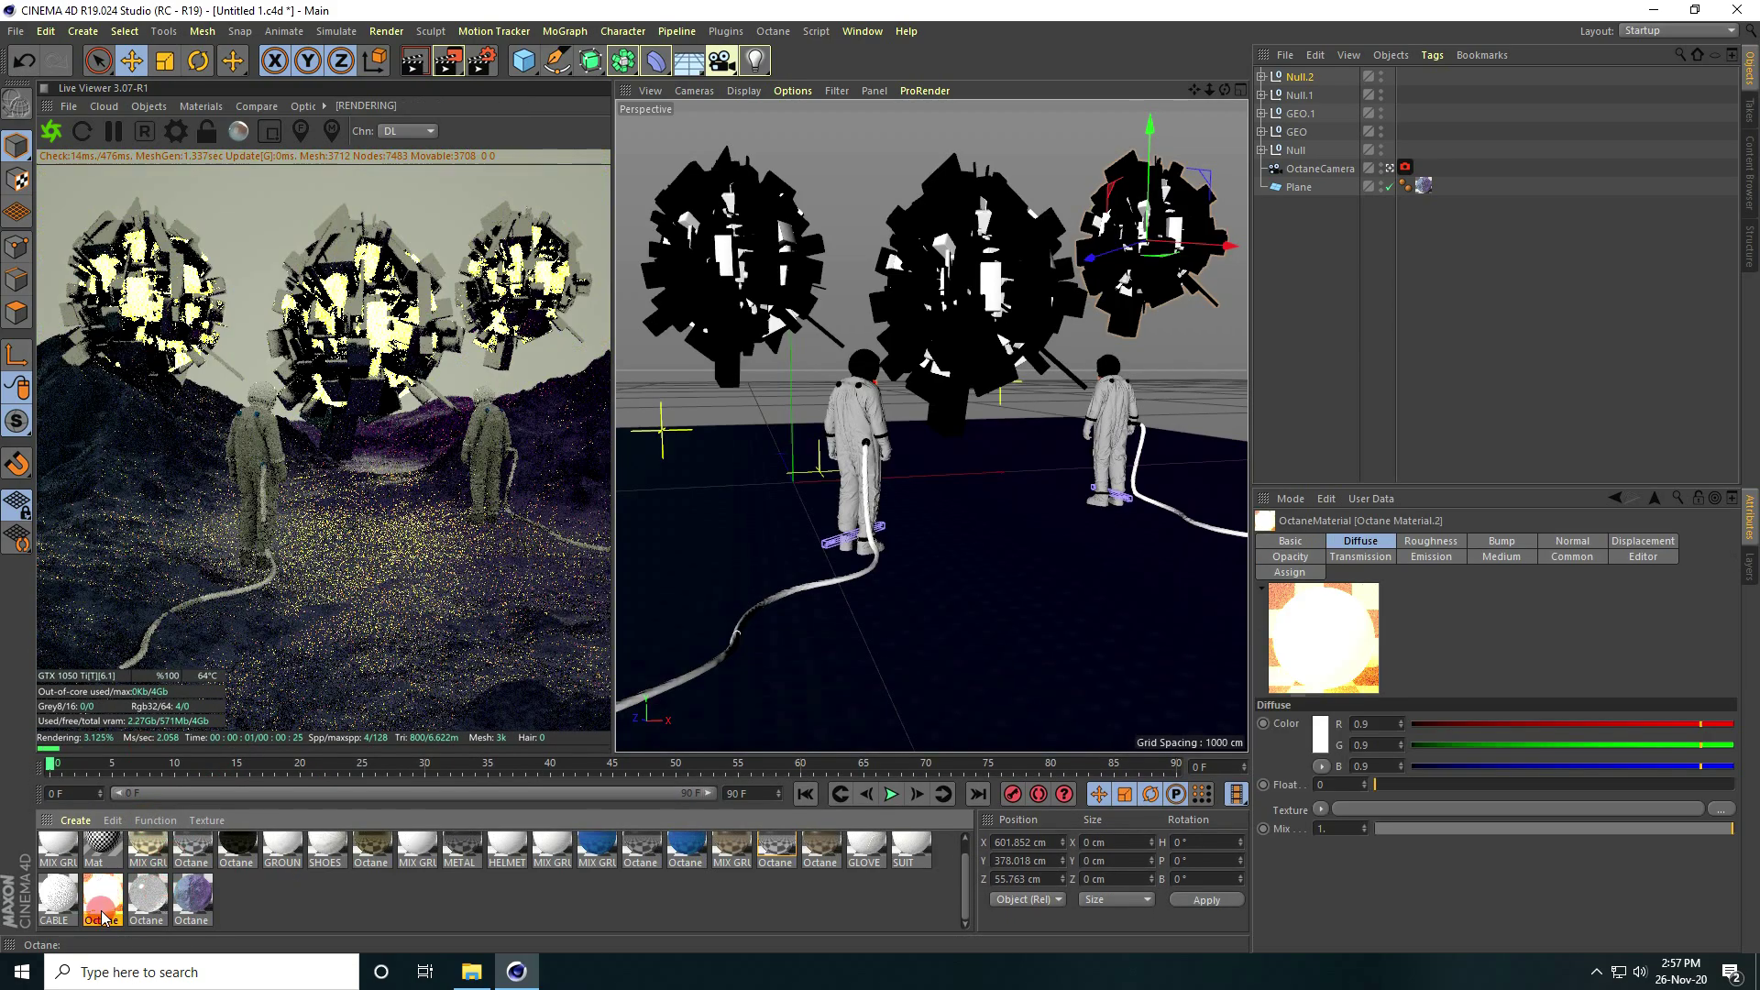
scroll(106, 912, up, 1)
key(ctrl+c)
key(ctrl+v)
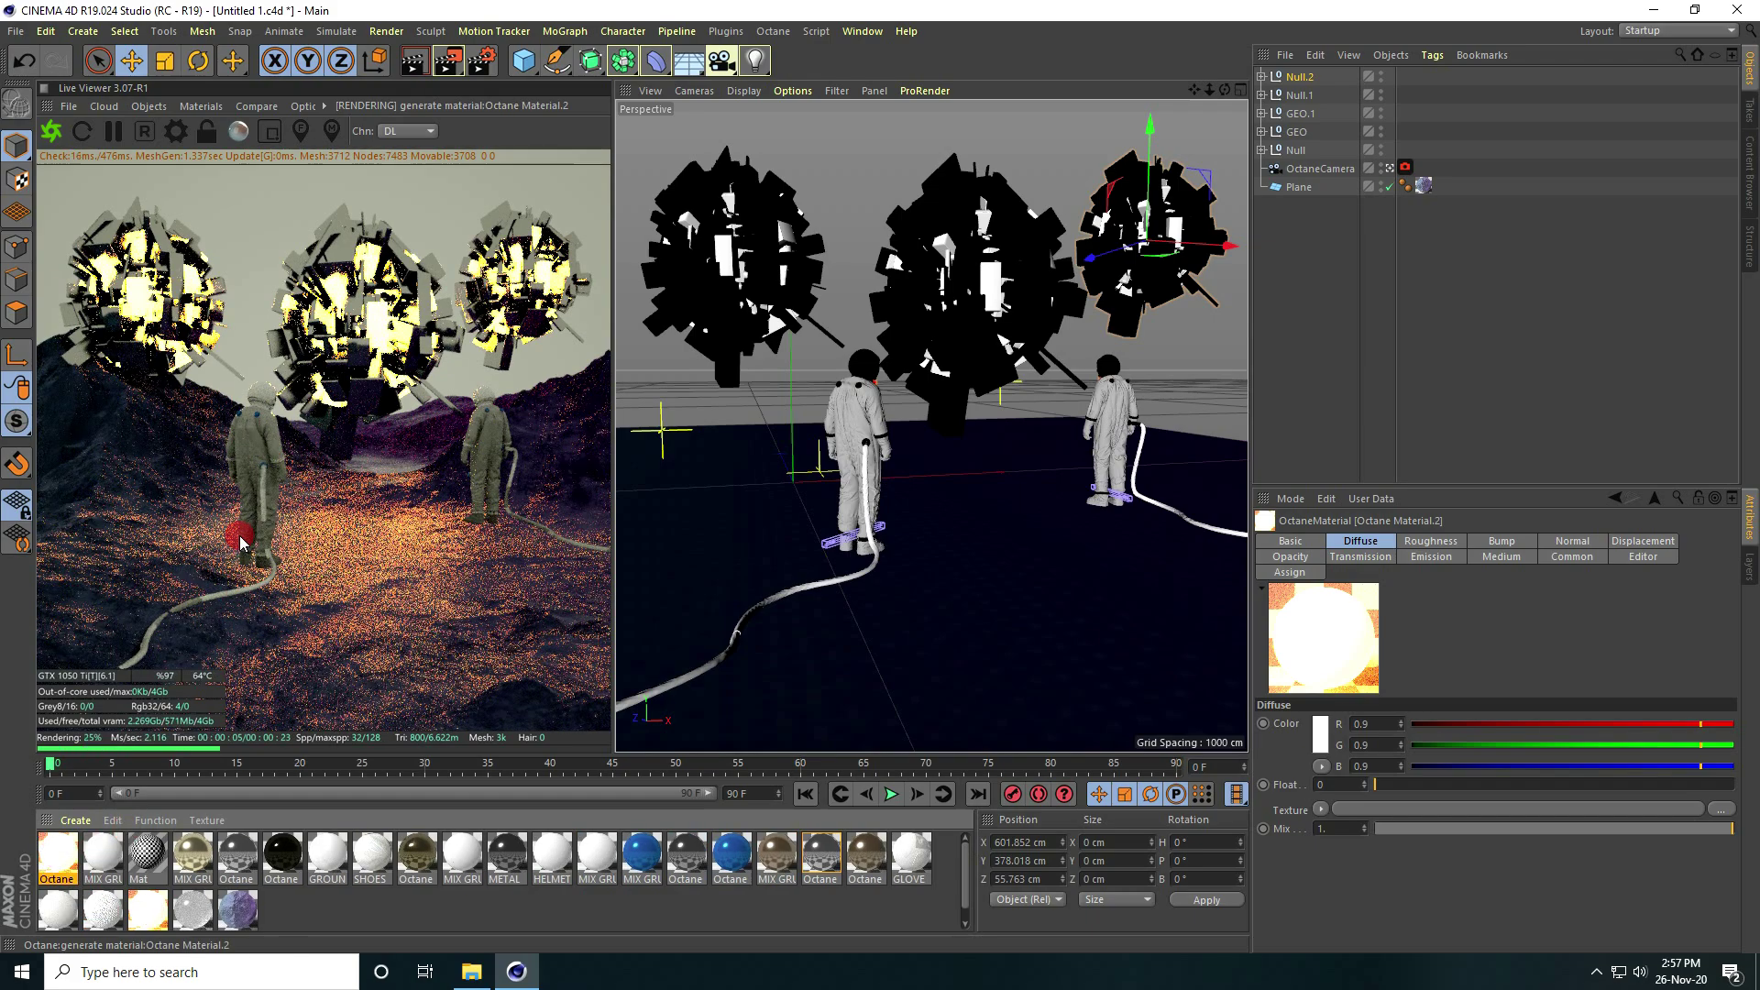
Change the copied material's blackbody emission color to blue with a hue of 201°.
double_click(57, 854)
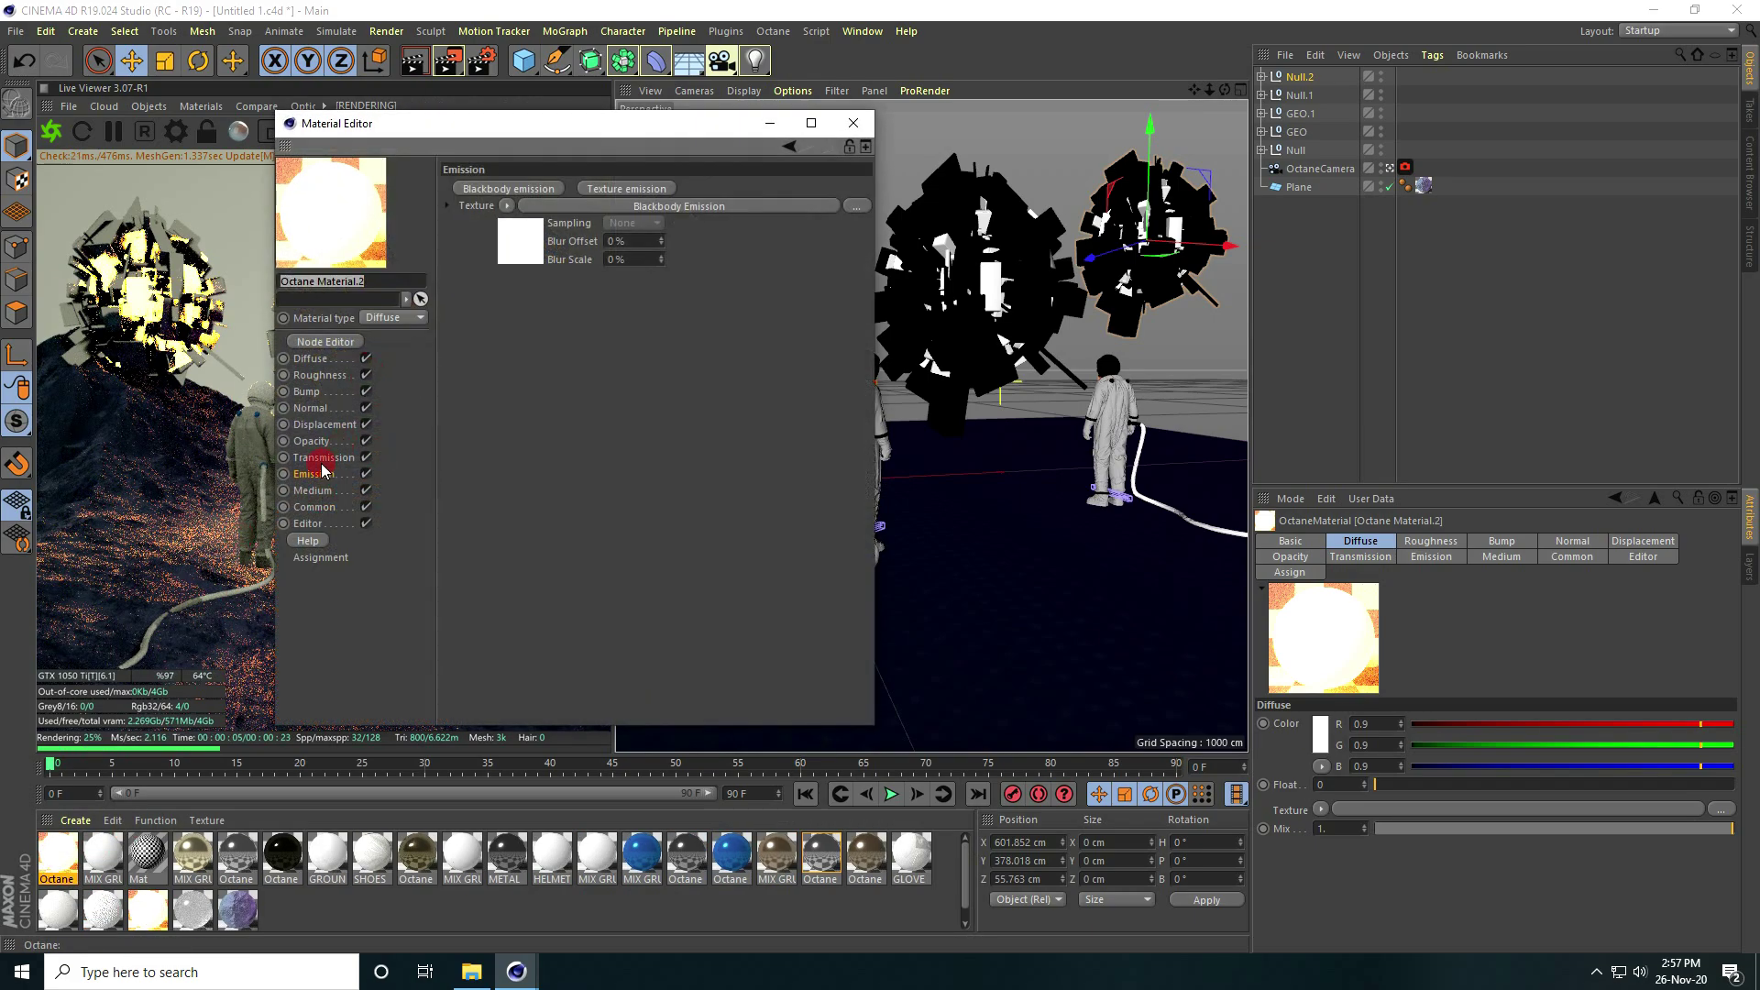
click(316, 473)
click(518, 262)
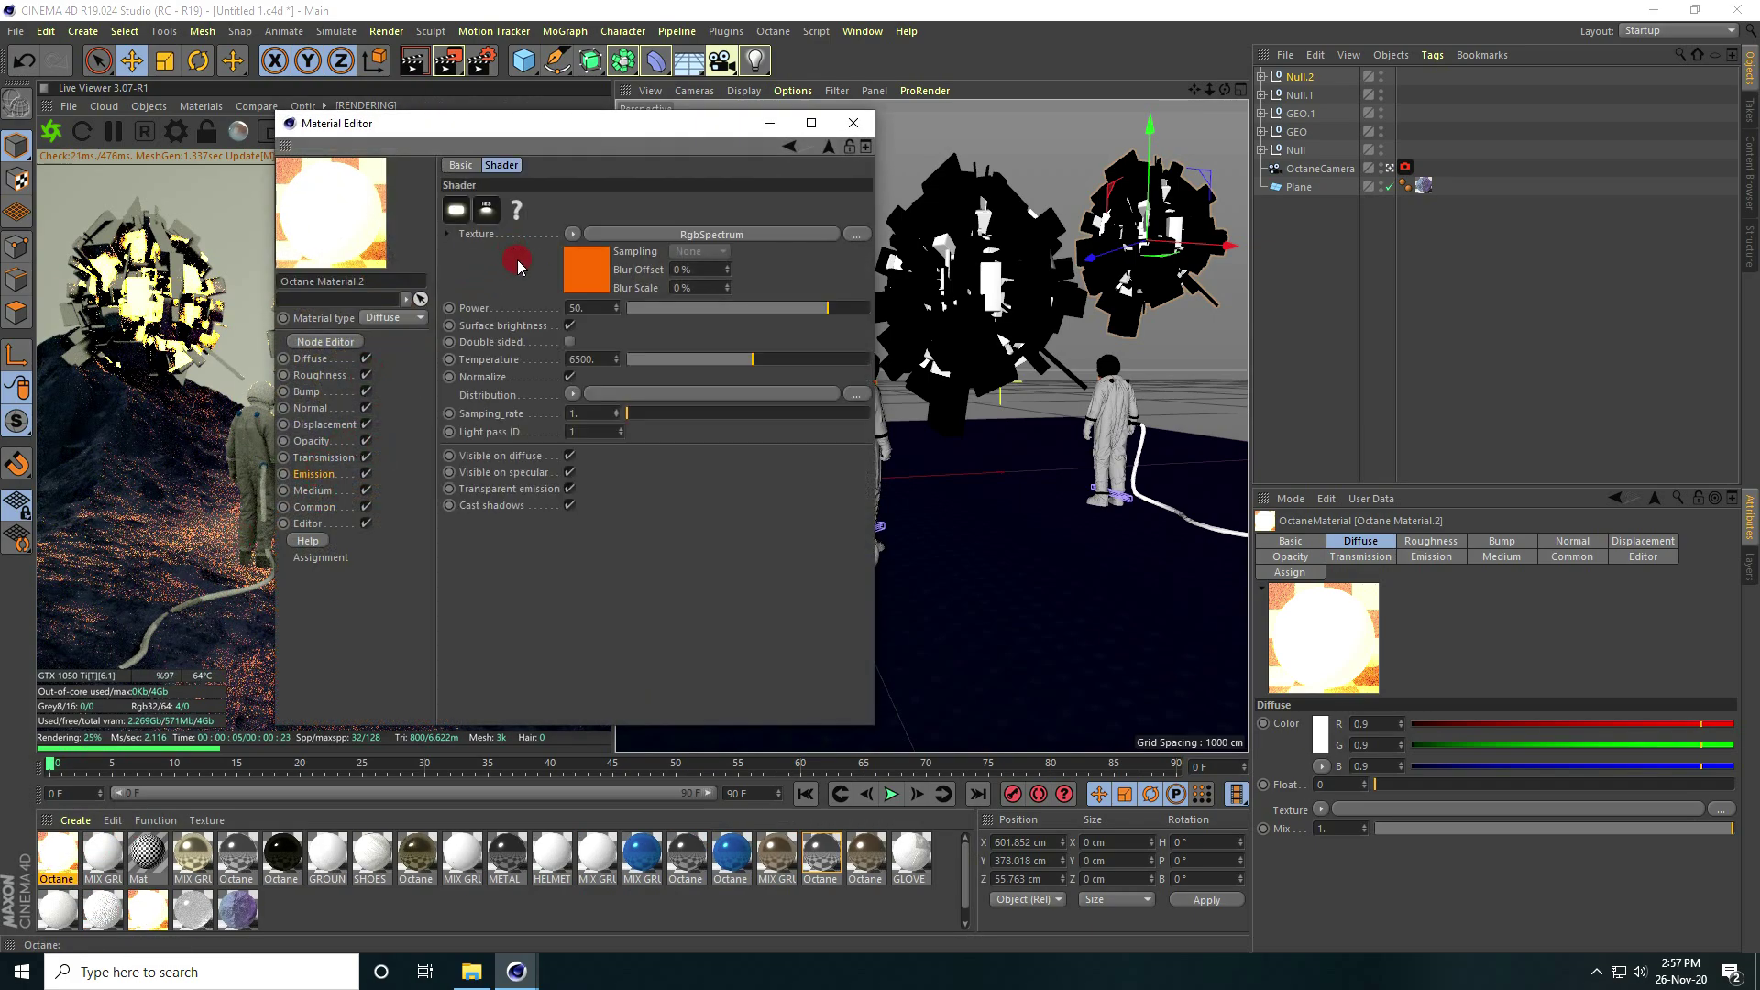
click(589, 268)
click(504, 218)
click(559, 218)
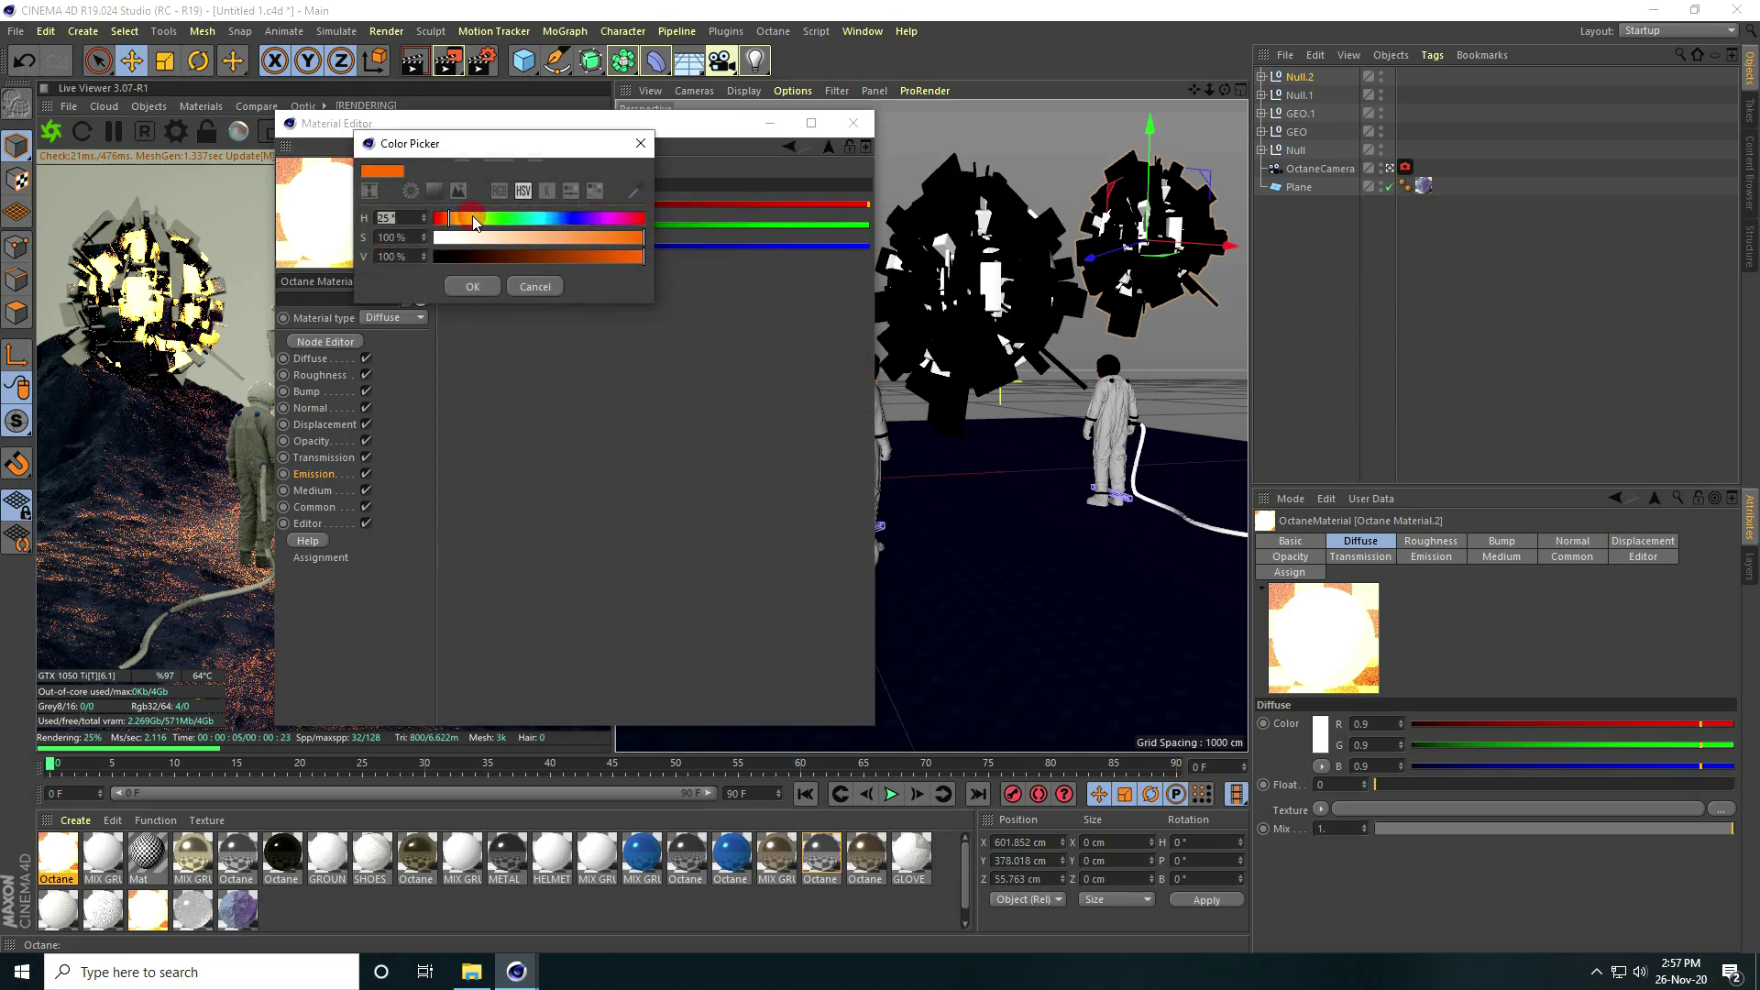
drag(421, 218, 421, 218)
click(472, 286)
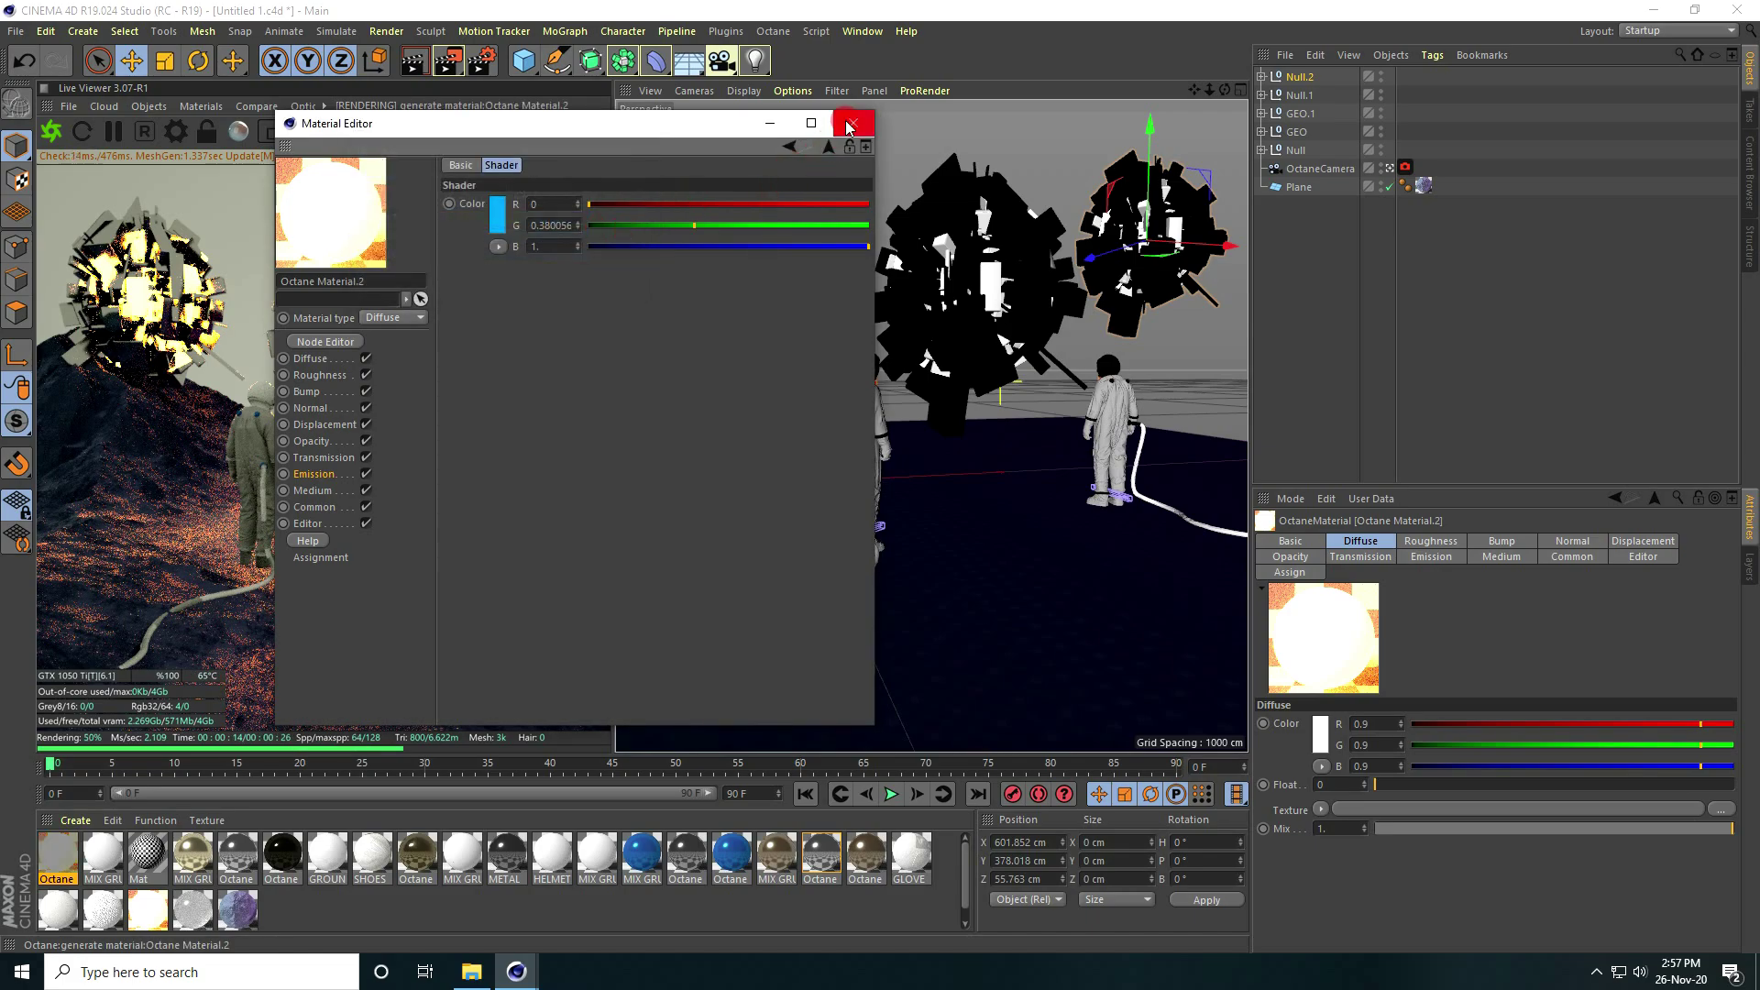
click(850, 124)
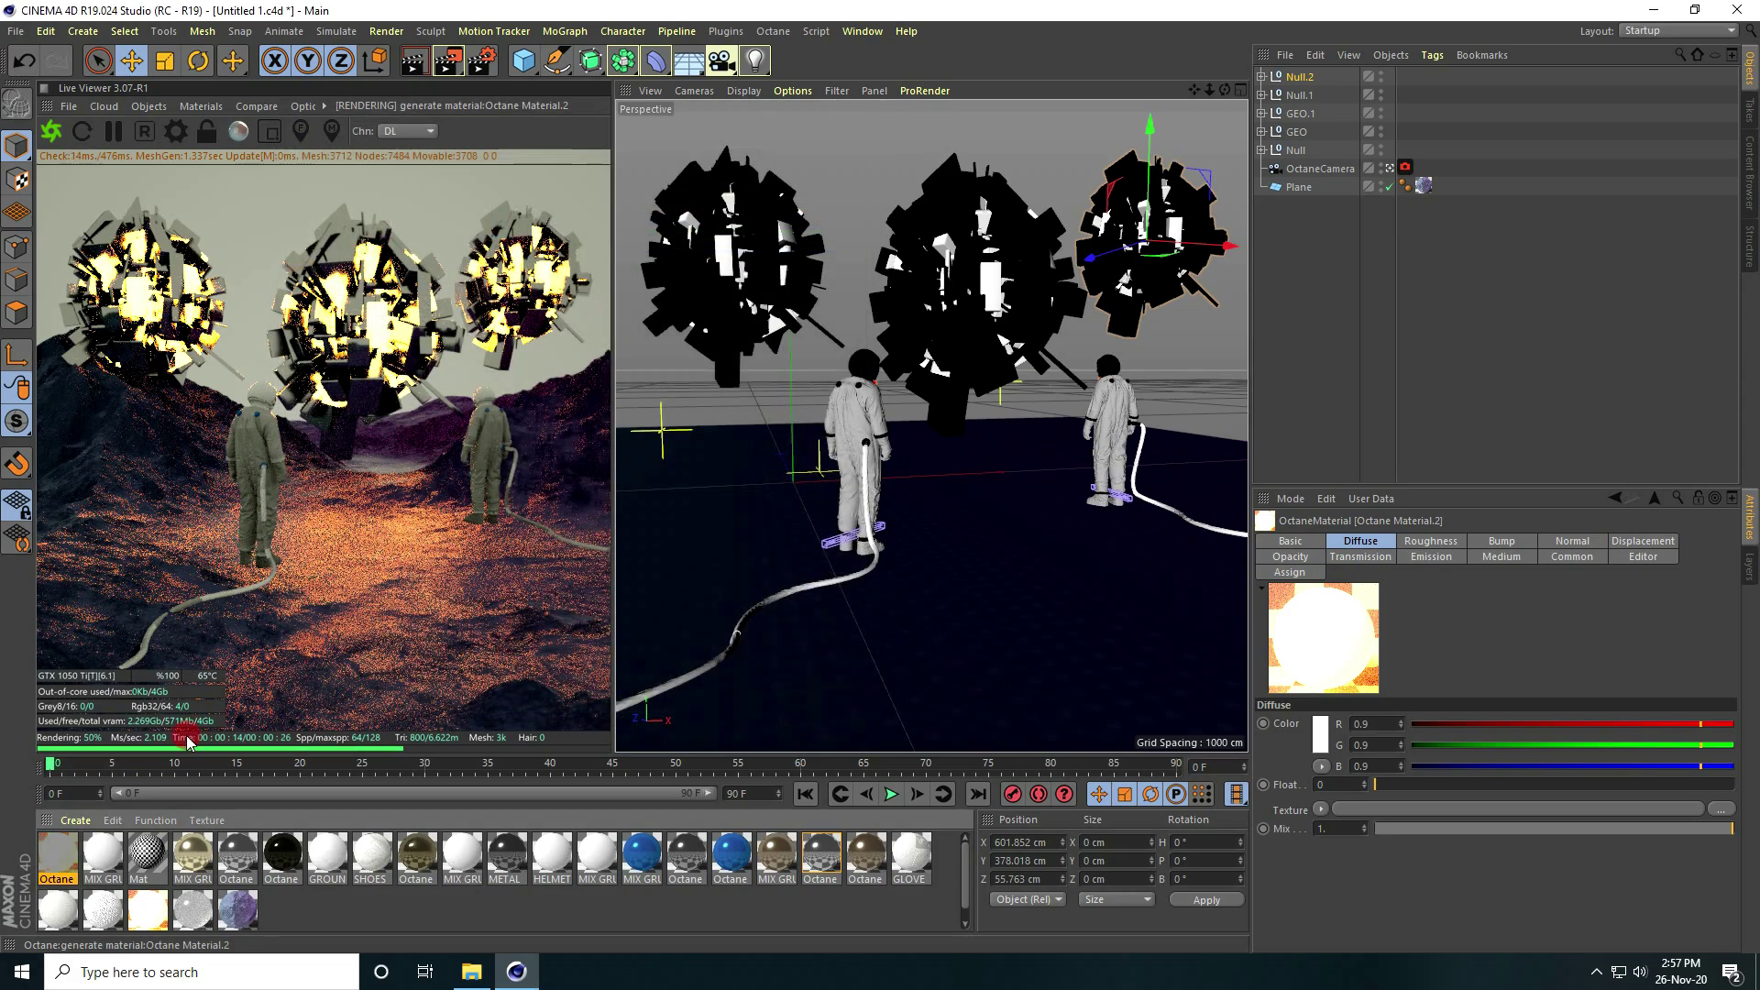
Paste another copy of the emissive material and set its blackbody emission color to pure red (R 1, G 0, B 0).
key(ctrl+v)
double_click(59, 856)
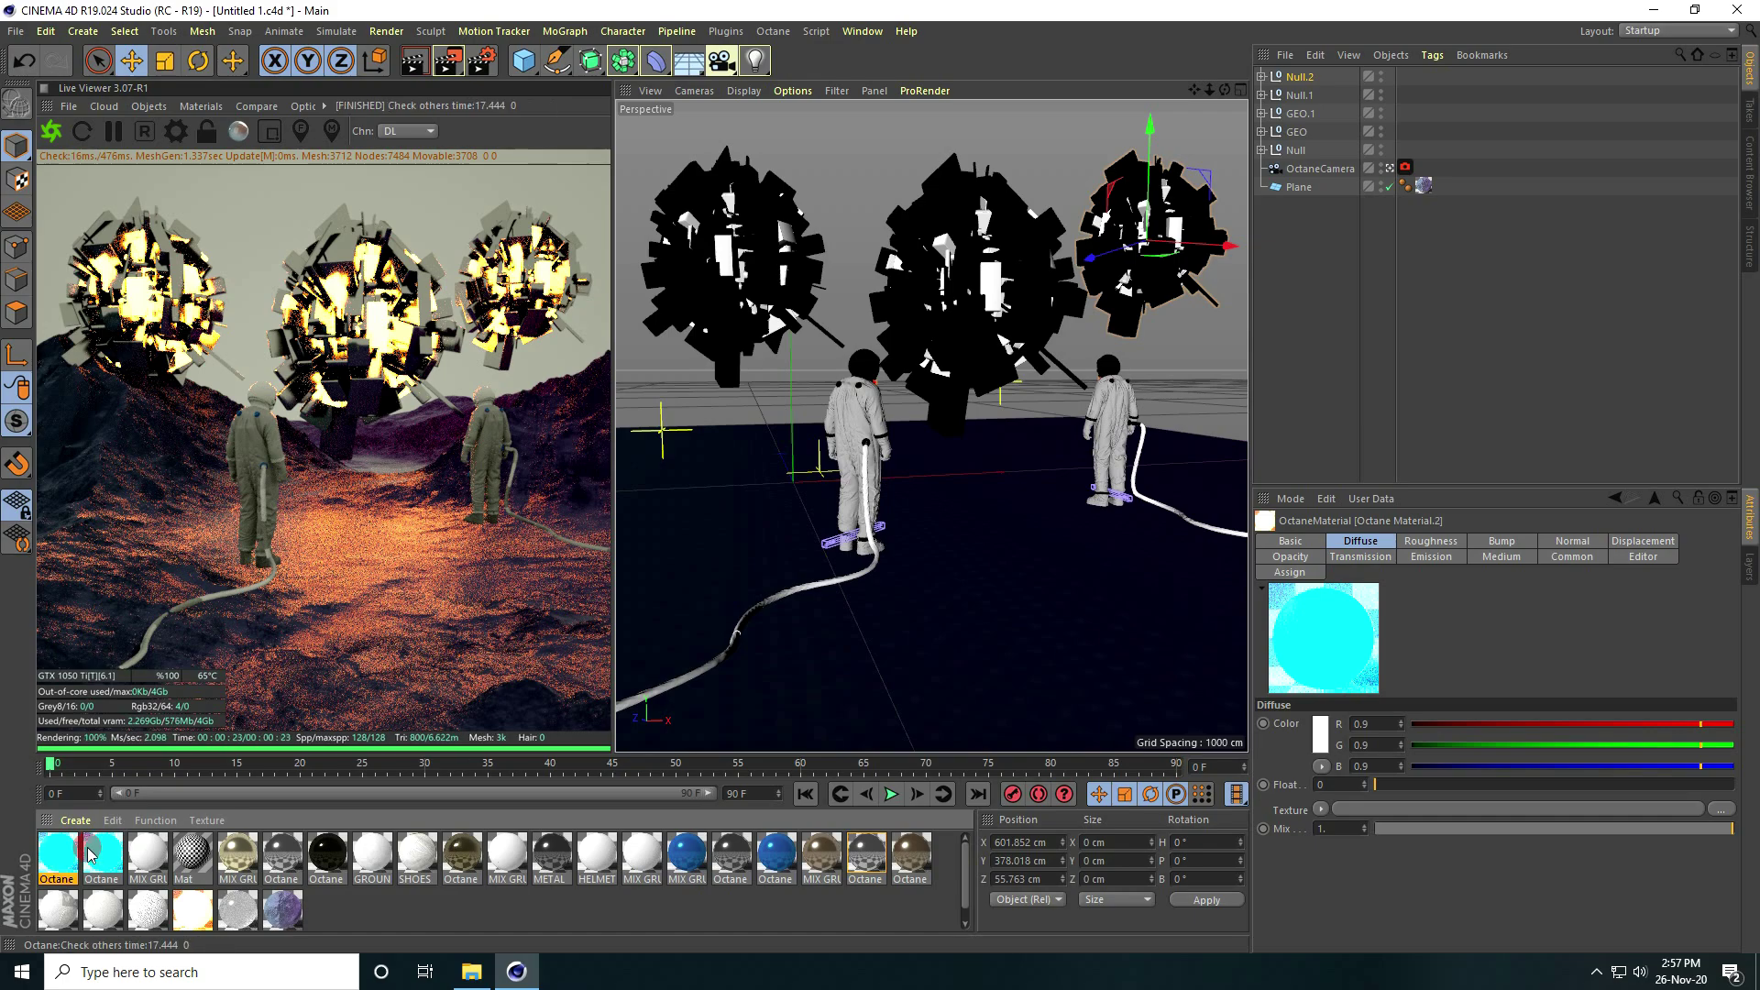
click(520, 240)
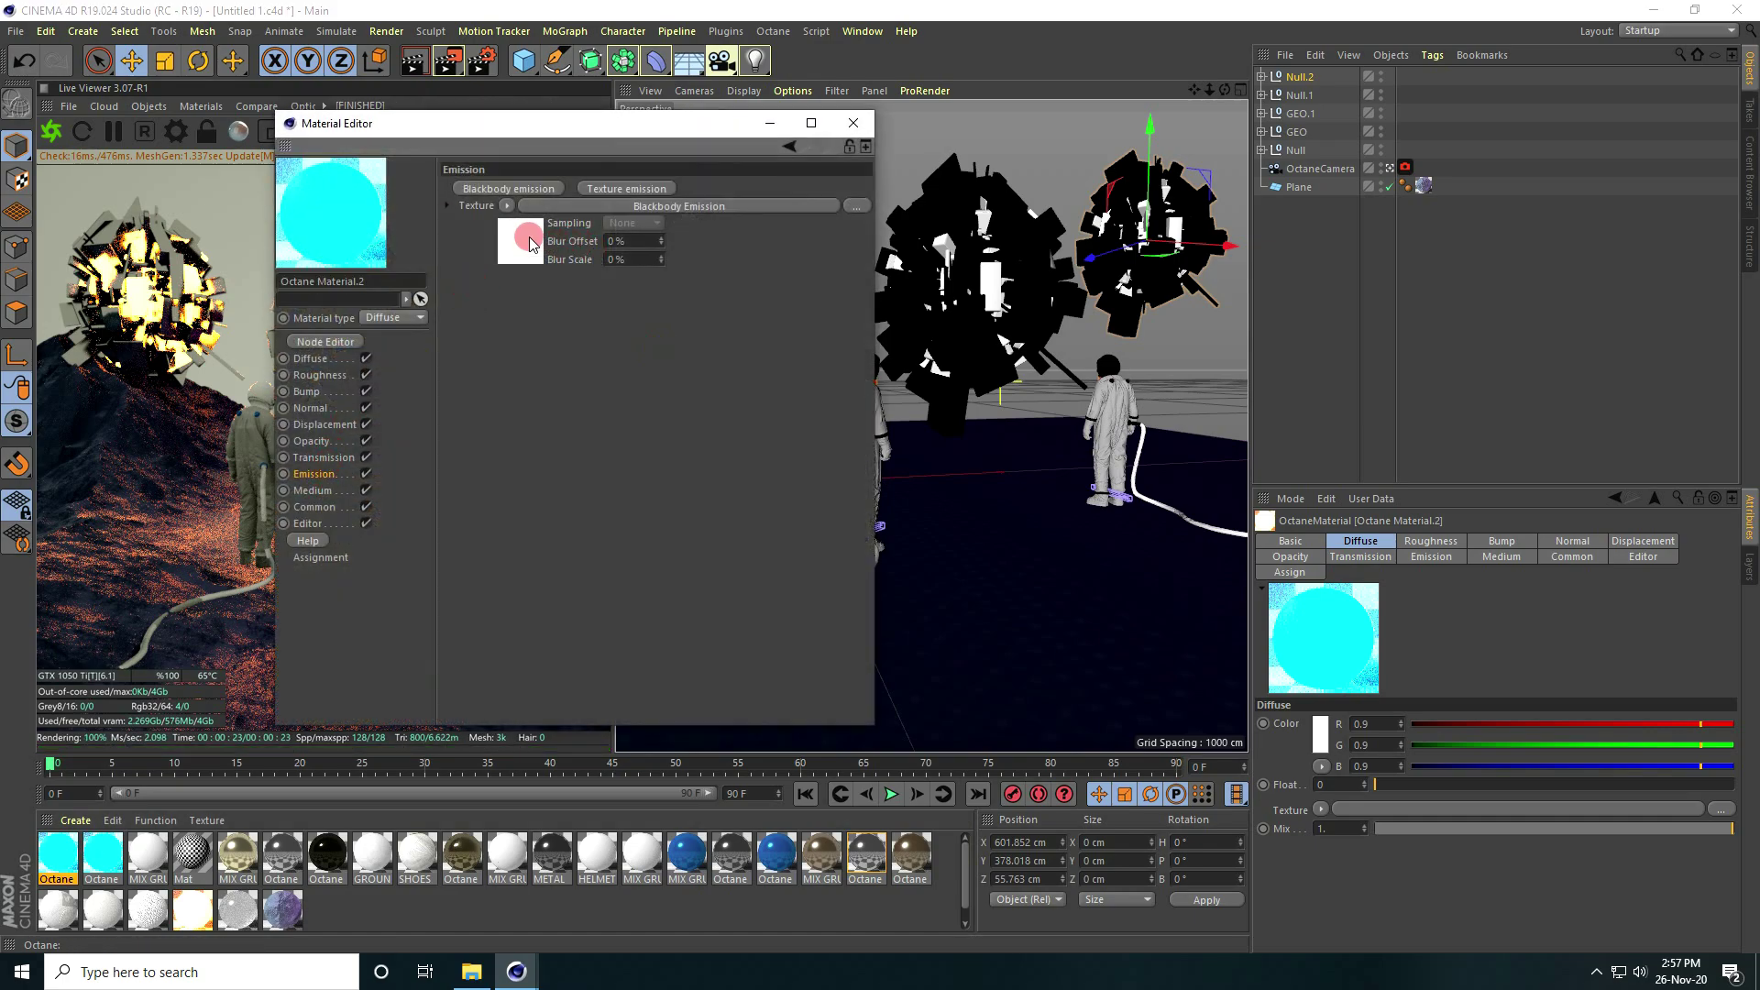
click(589, 263)
click(500, 216)
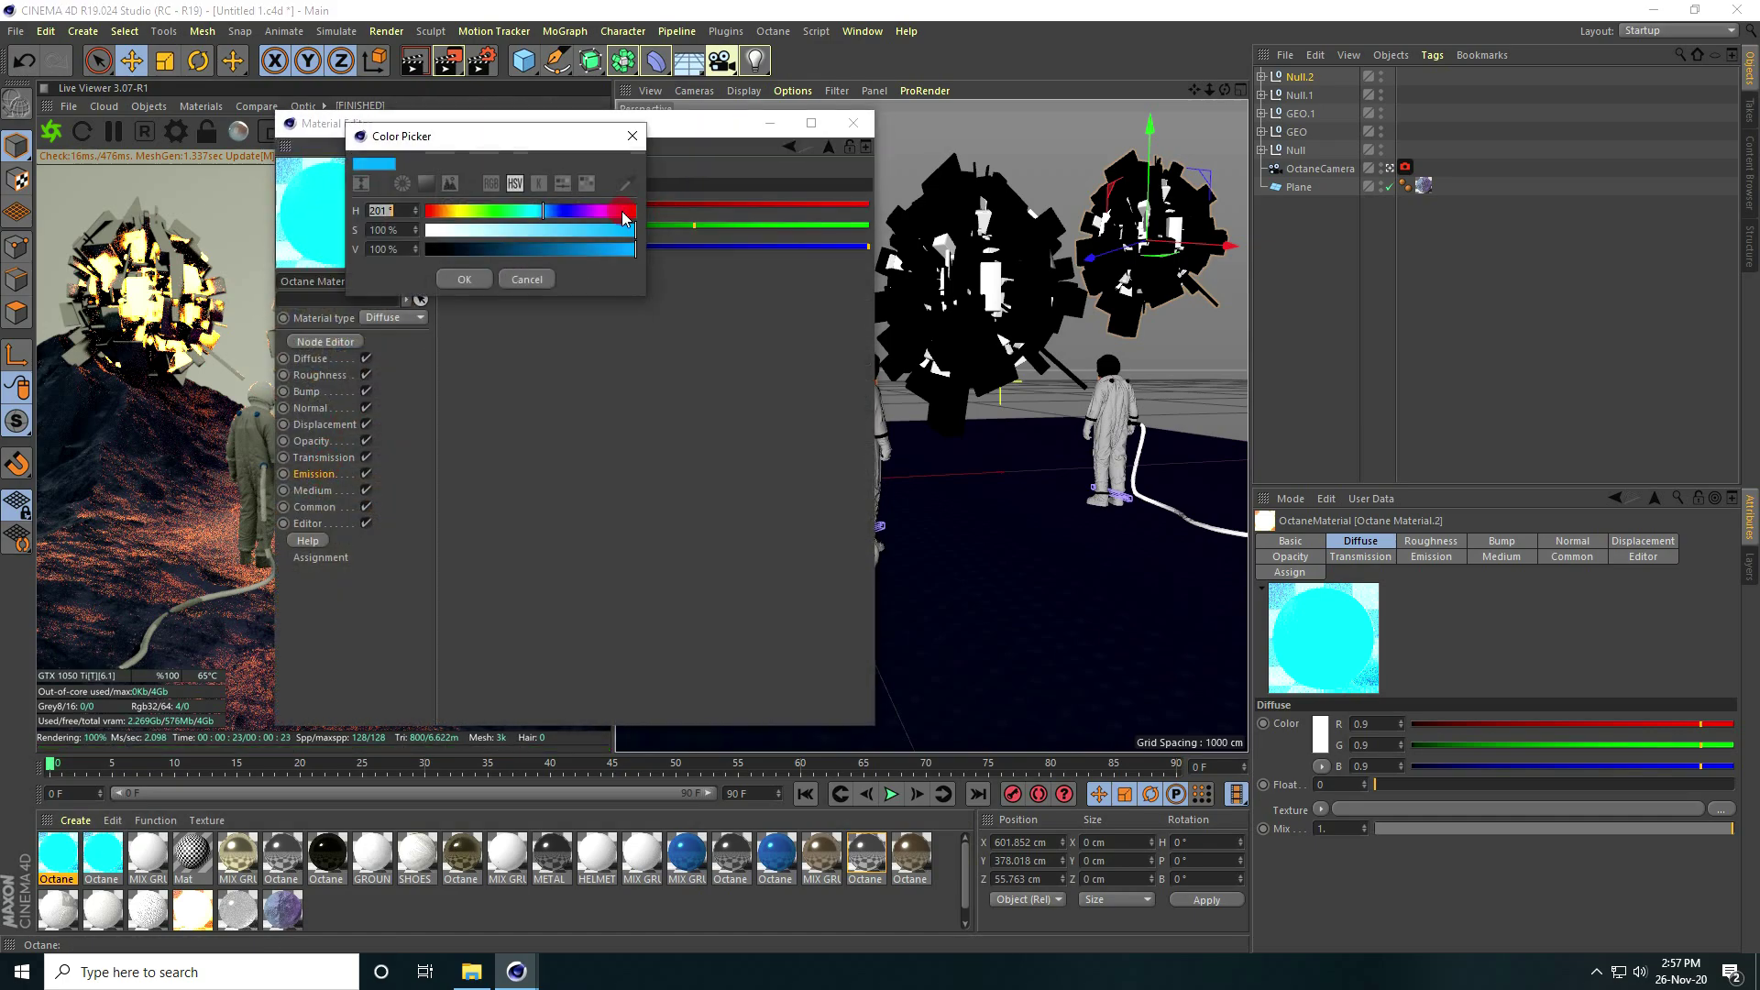
click(622, 210)
click(503, 275)
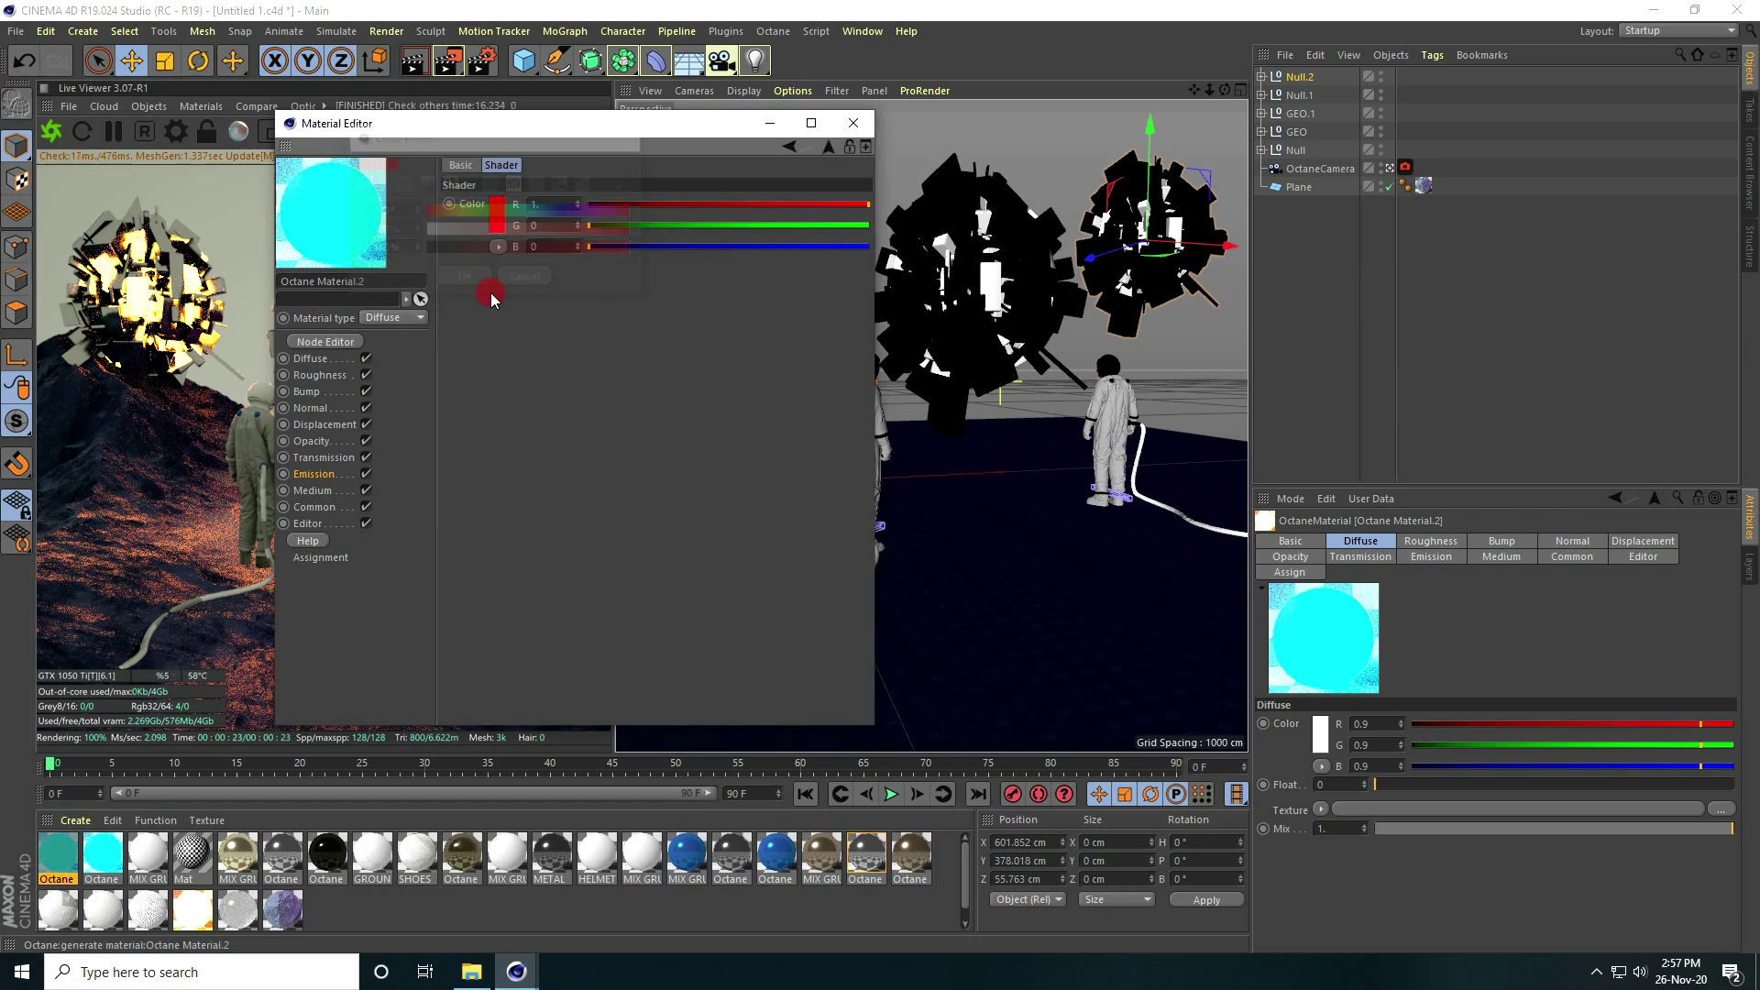
click(853, 123)
Apply the blue emissive material to the Cube inside Null.2 and the red emissive material to the Cube inside Null.1.
click(1262, 94)
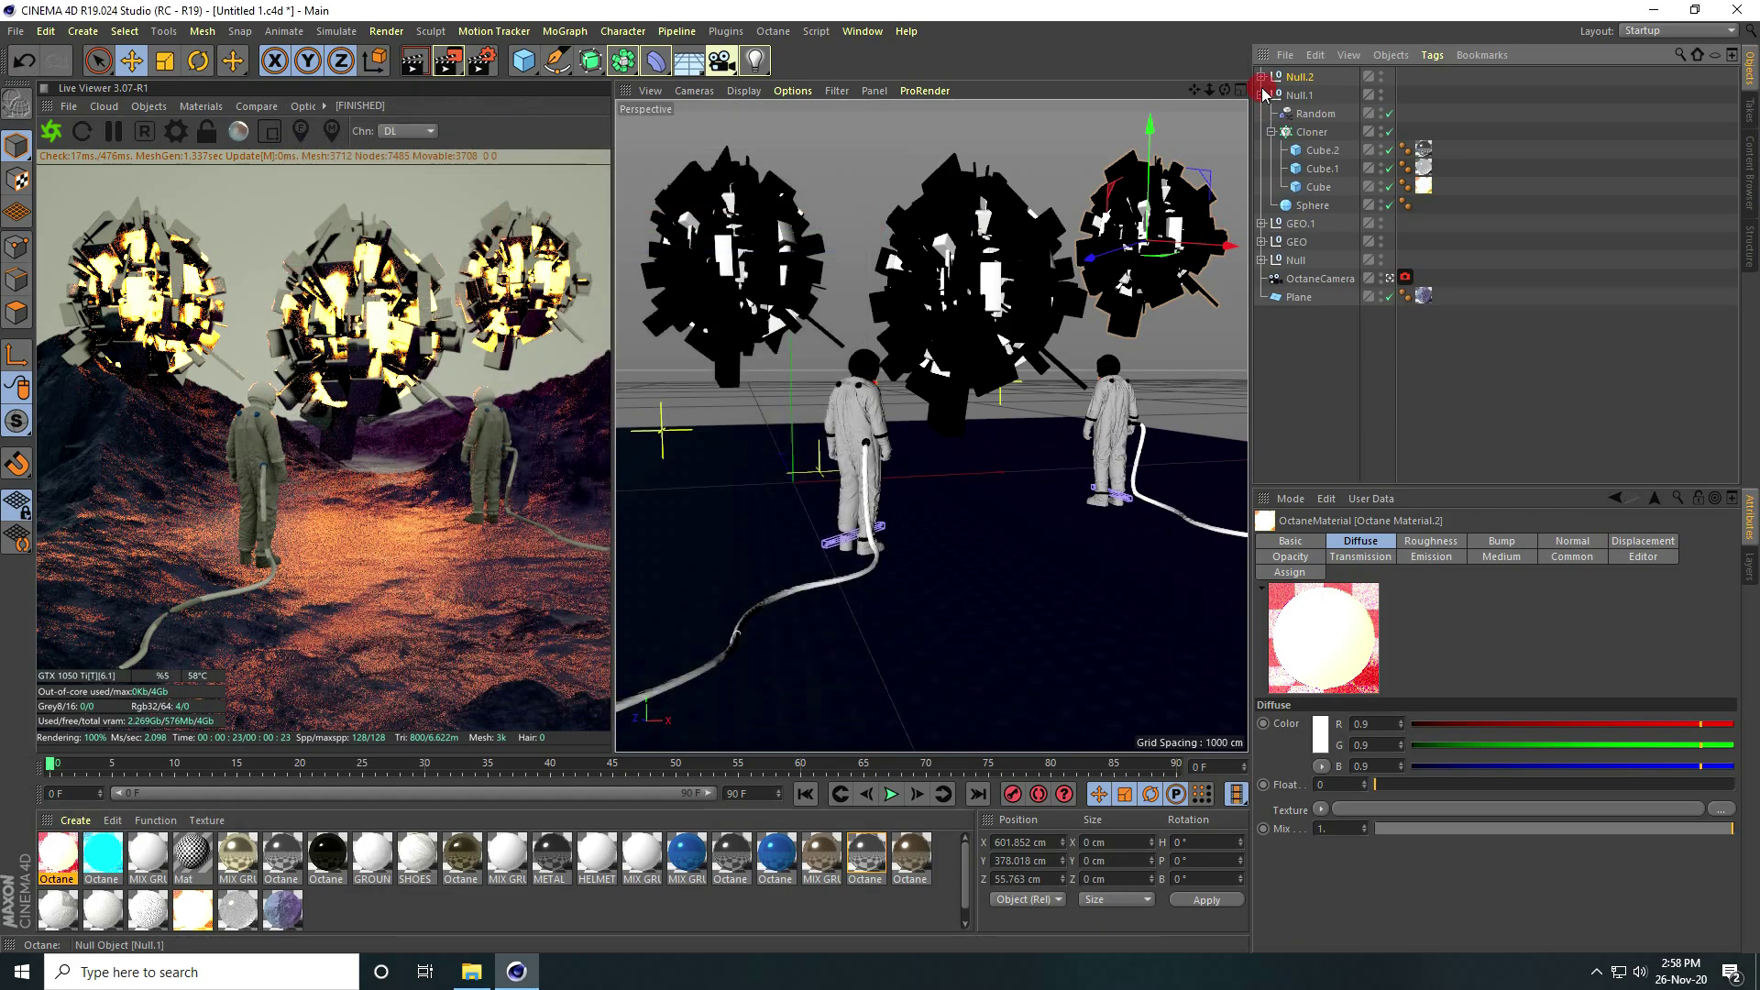
click(1261, 76)
drag(112, 854, 1423, 168)
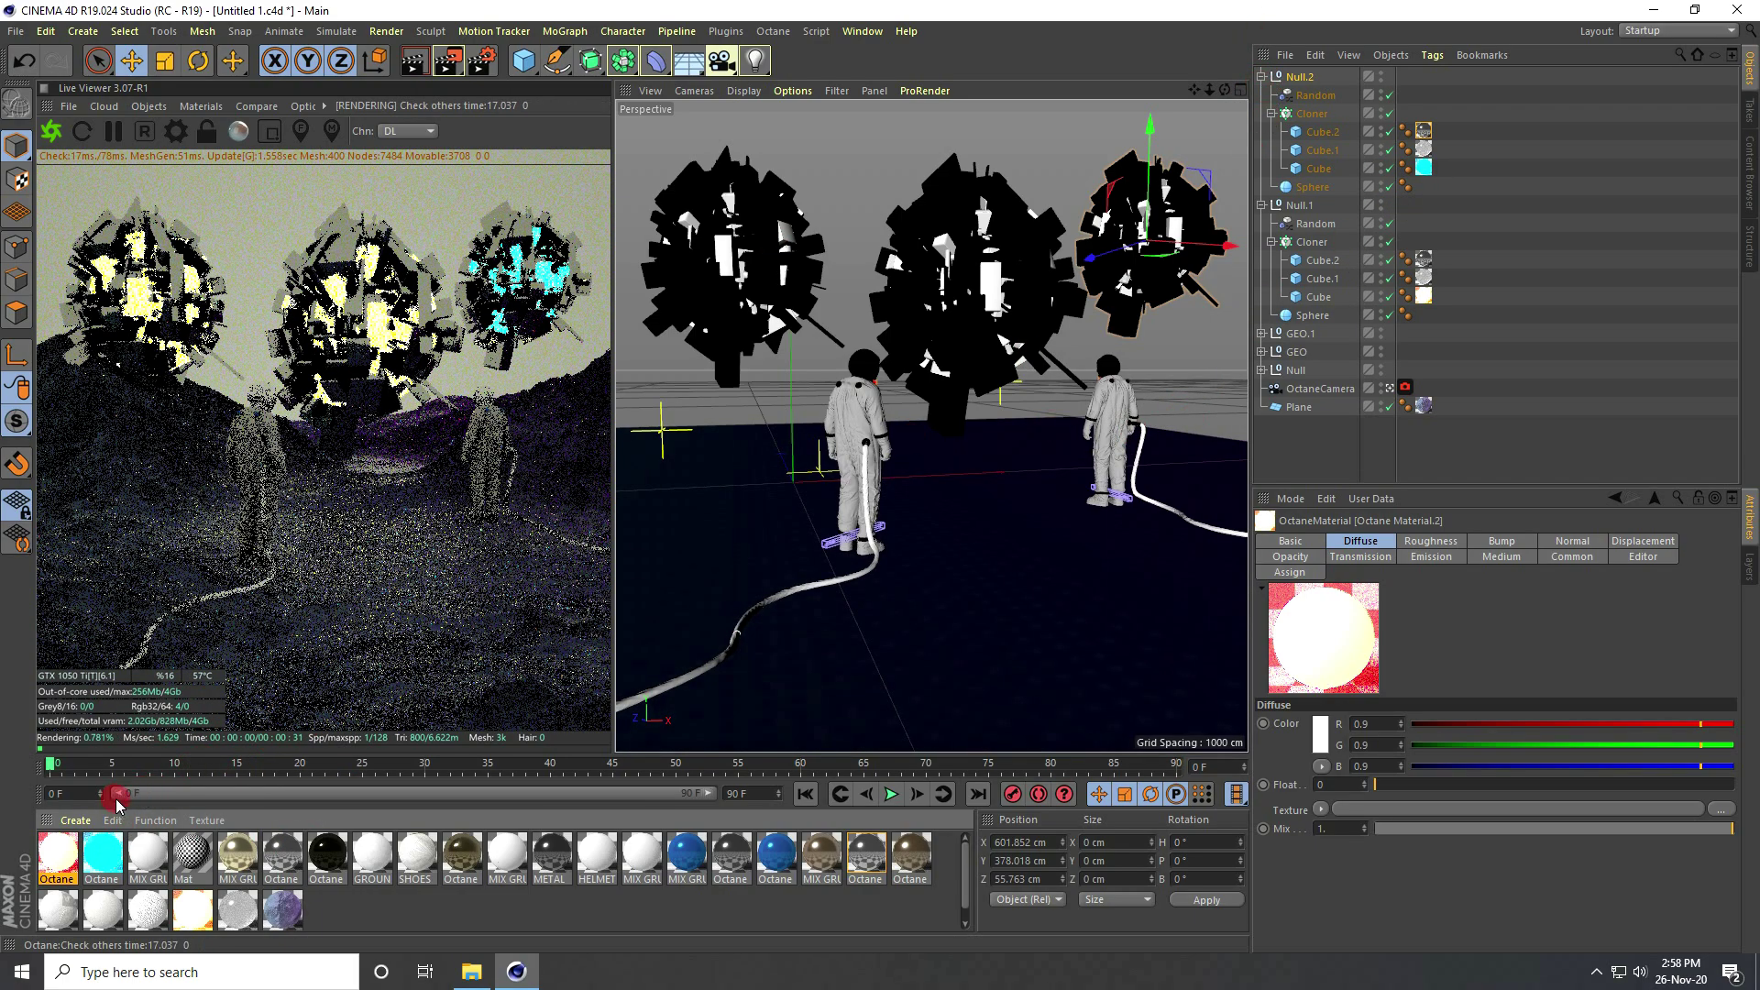
click(1260, 207)
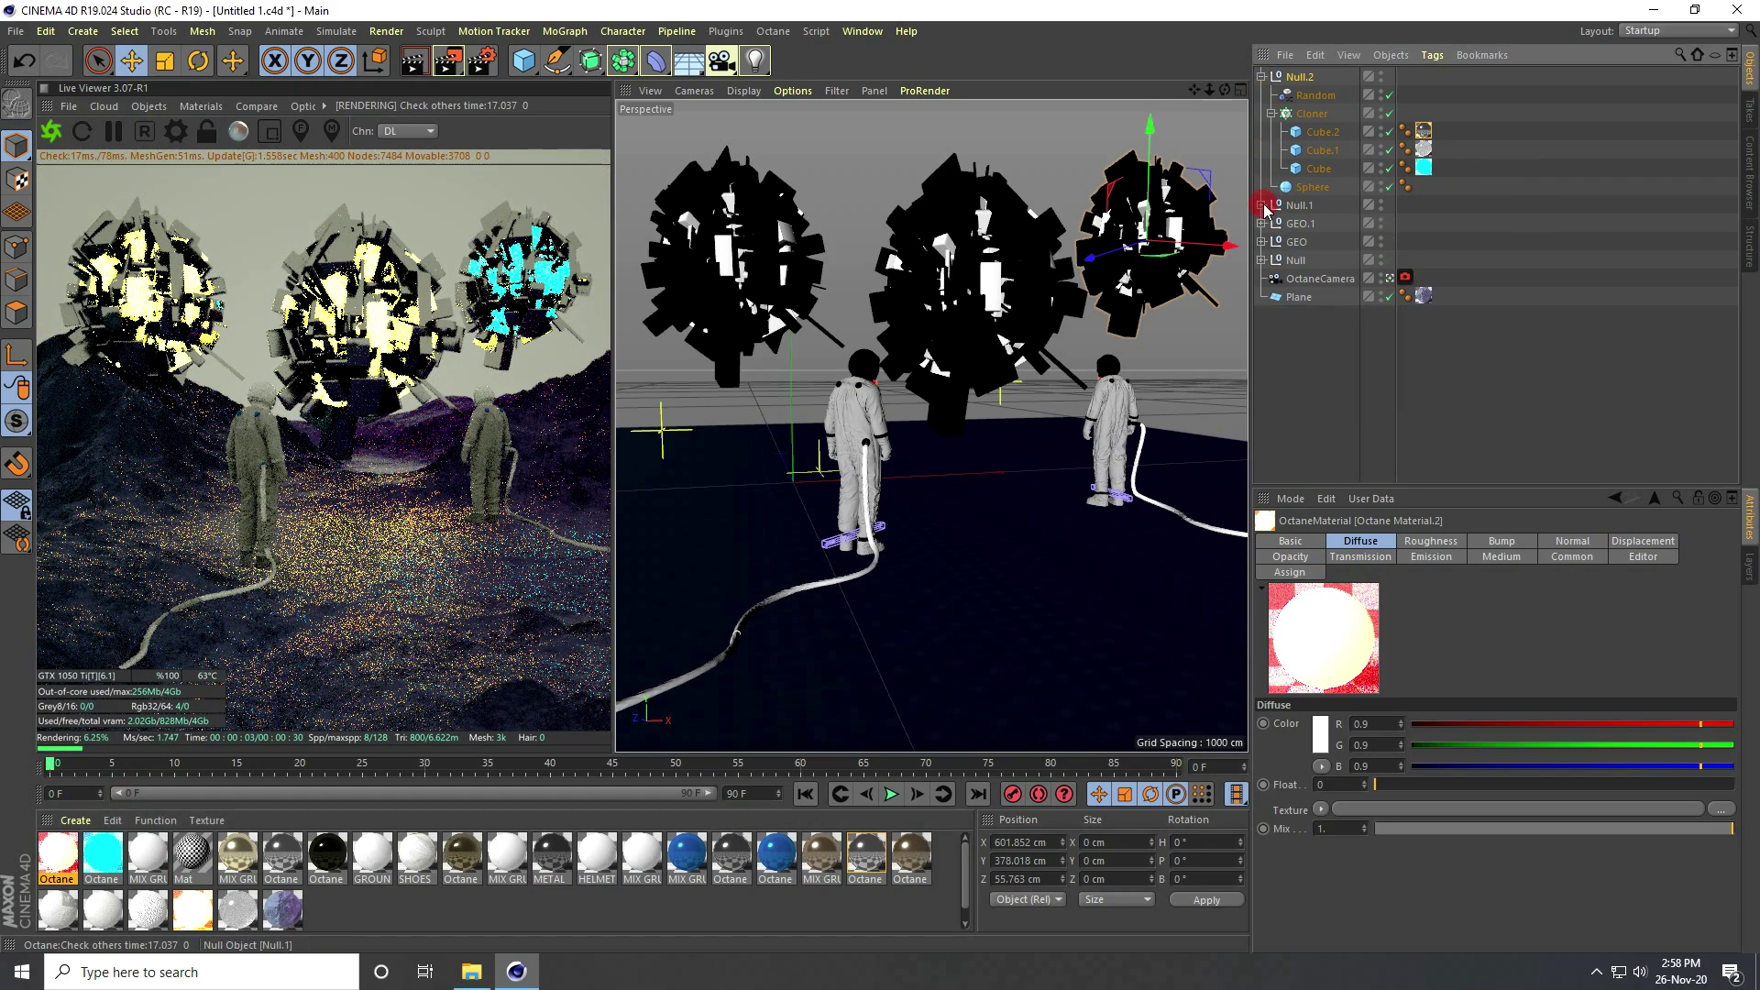
click(1261, 207)
drag(57, 850, 1424, 295)
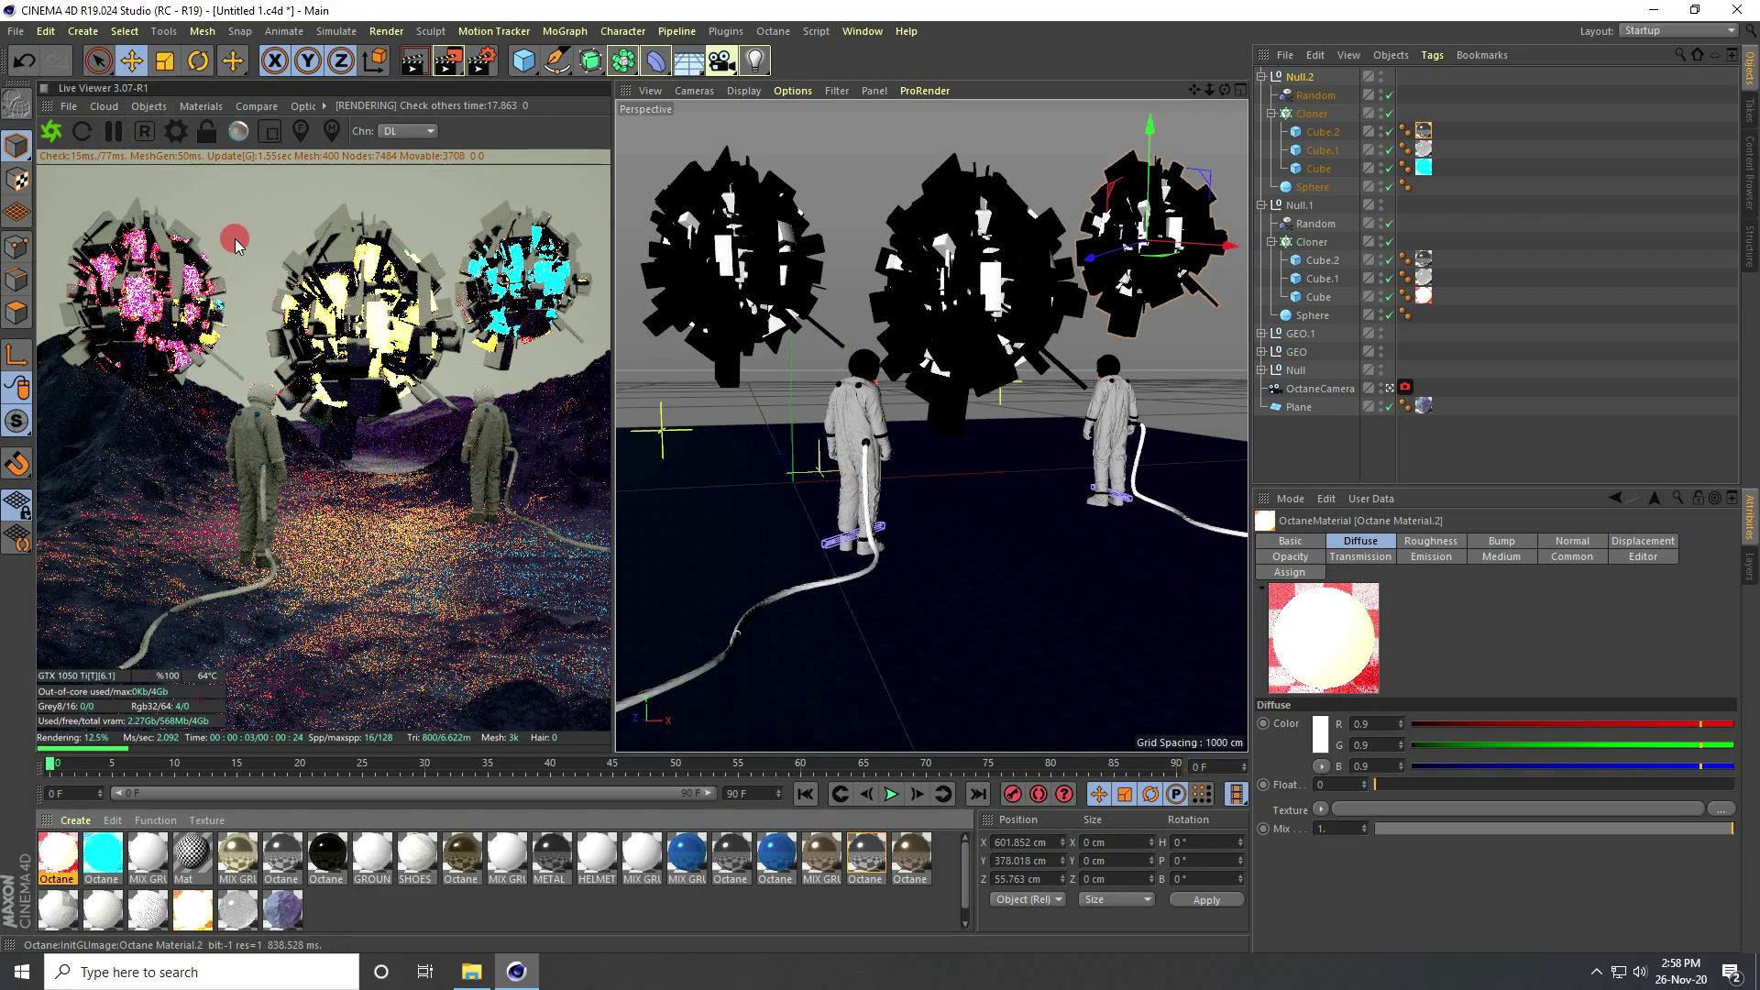
Enable post processing on the Octane camera tag with bloom power 10, and set the camera imager's Saturate to white to 0.1.
click(1405, 388)
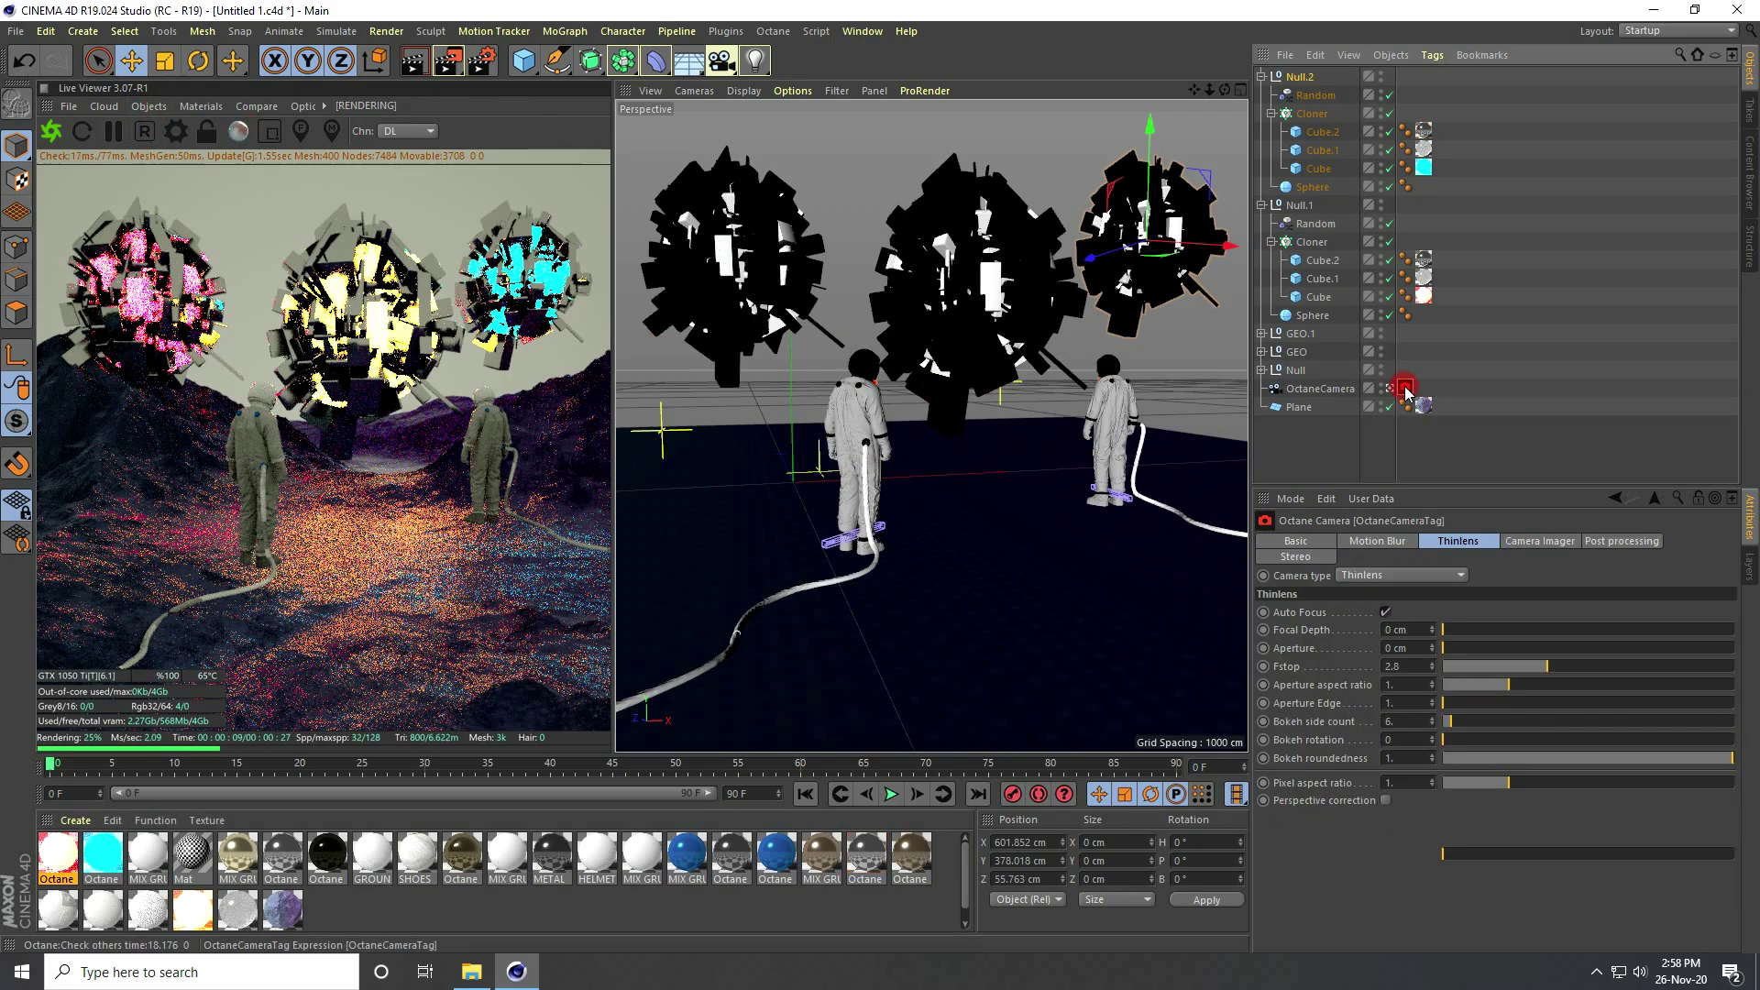
click(1492, 548)
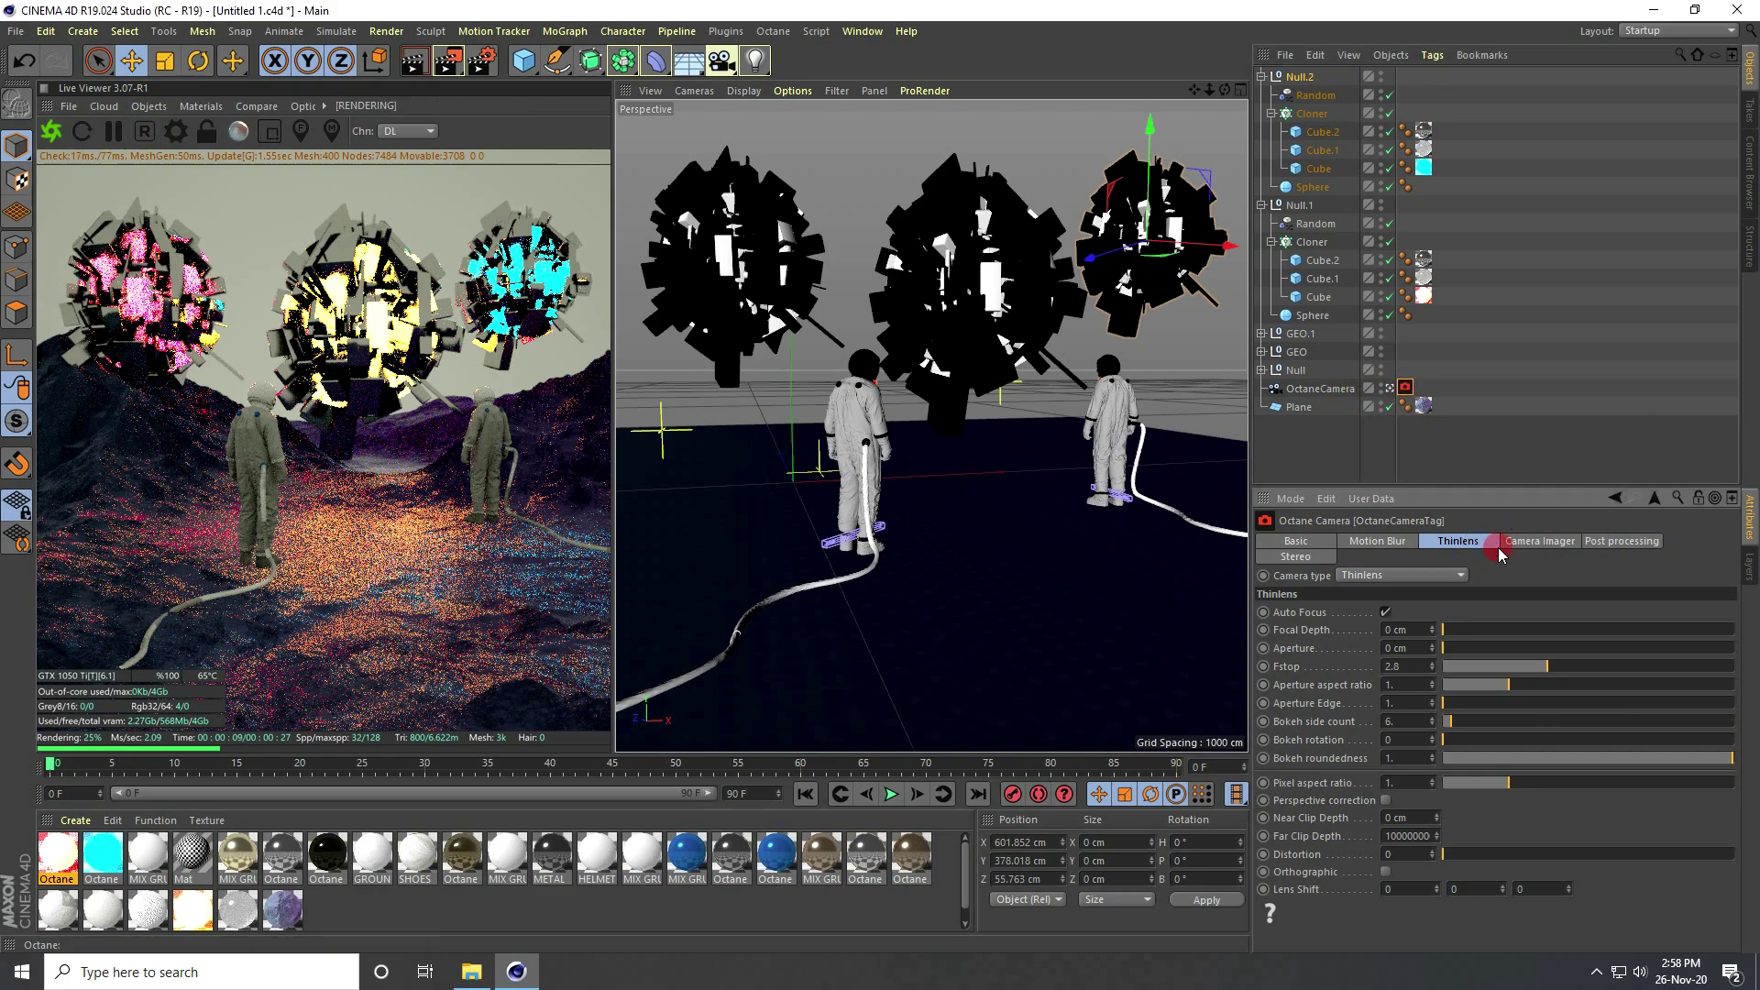
click(1540, 542)
click(1620, 540)
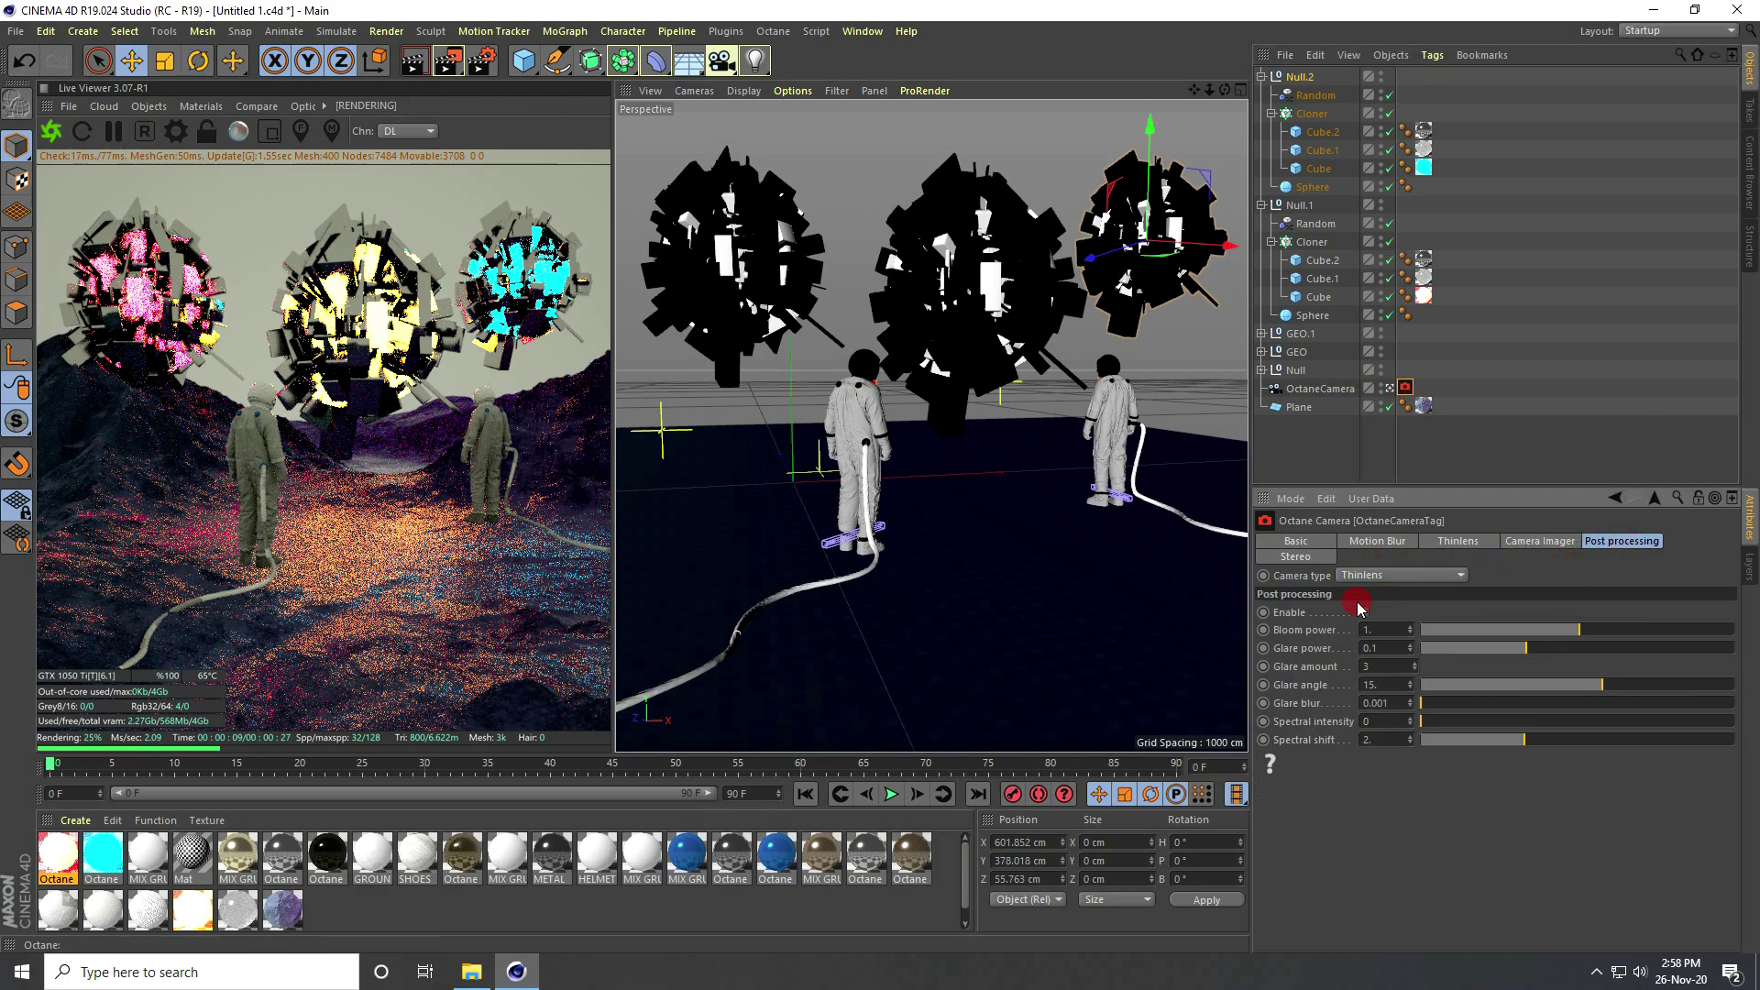
click(1359, 610)
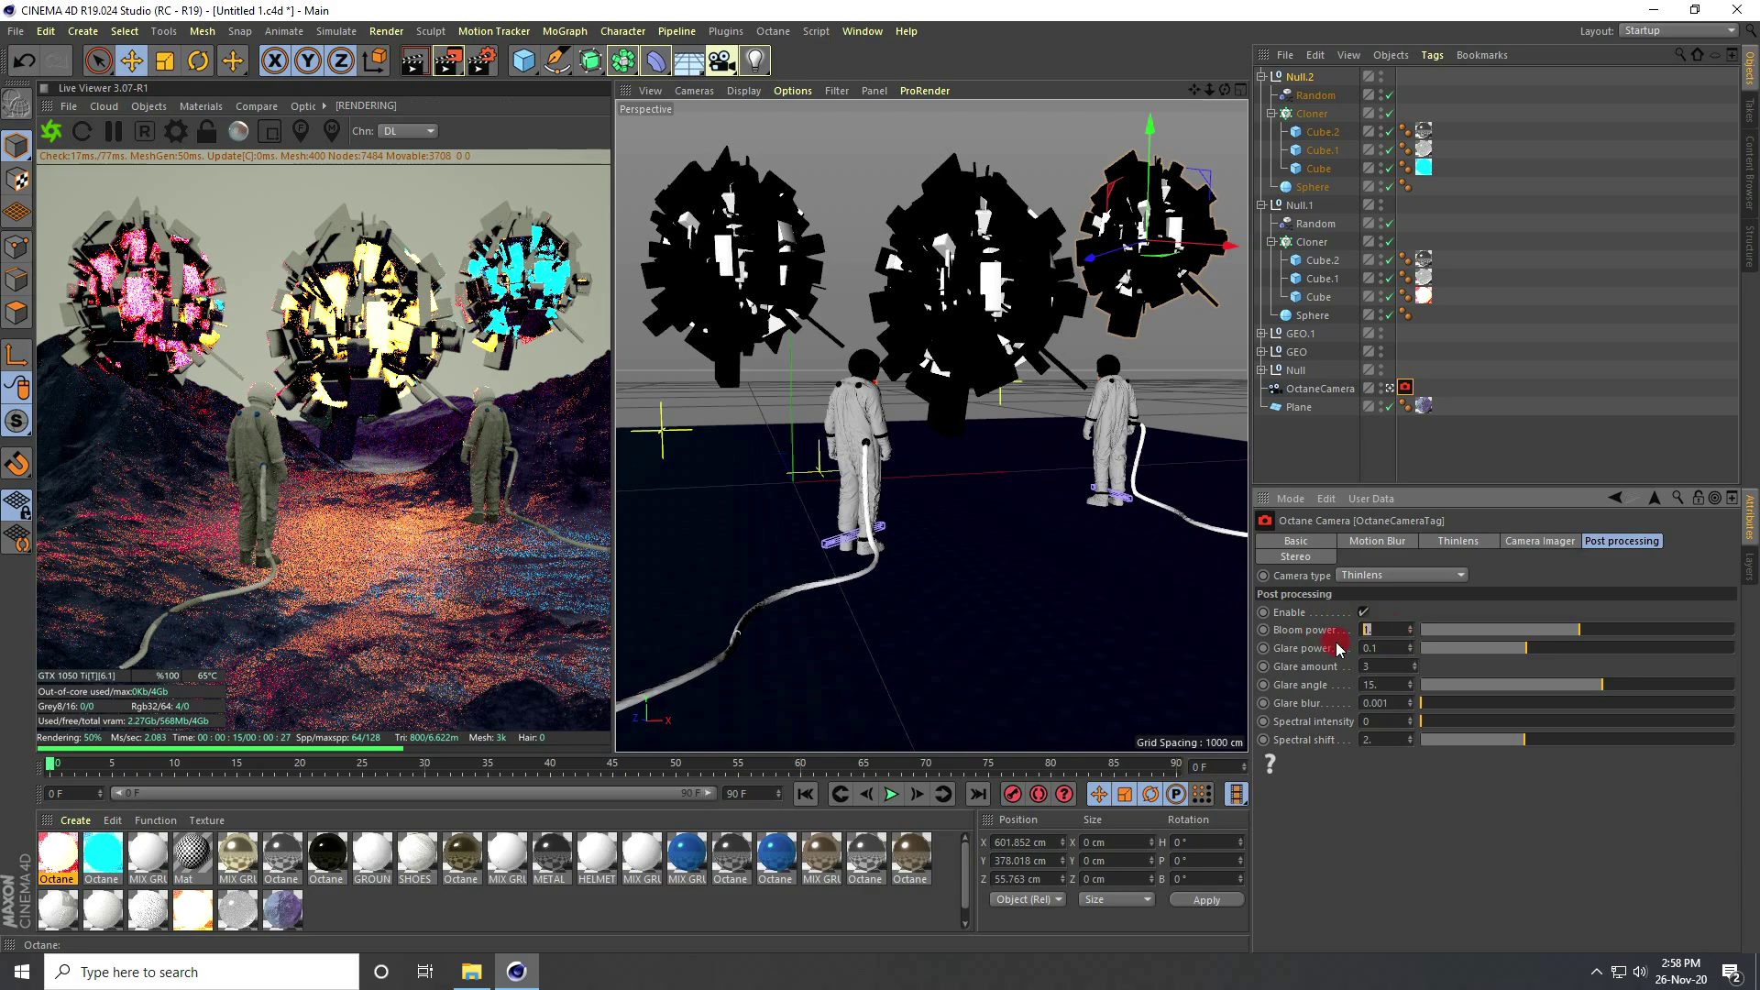
key(Return)
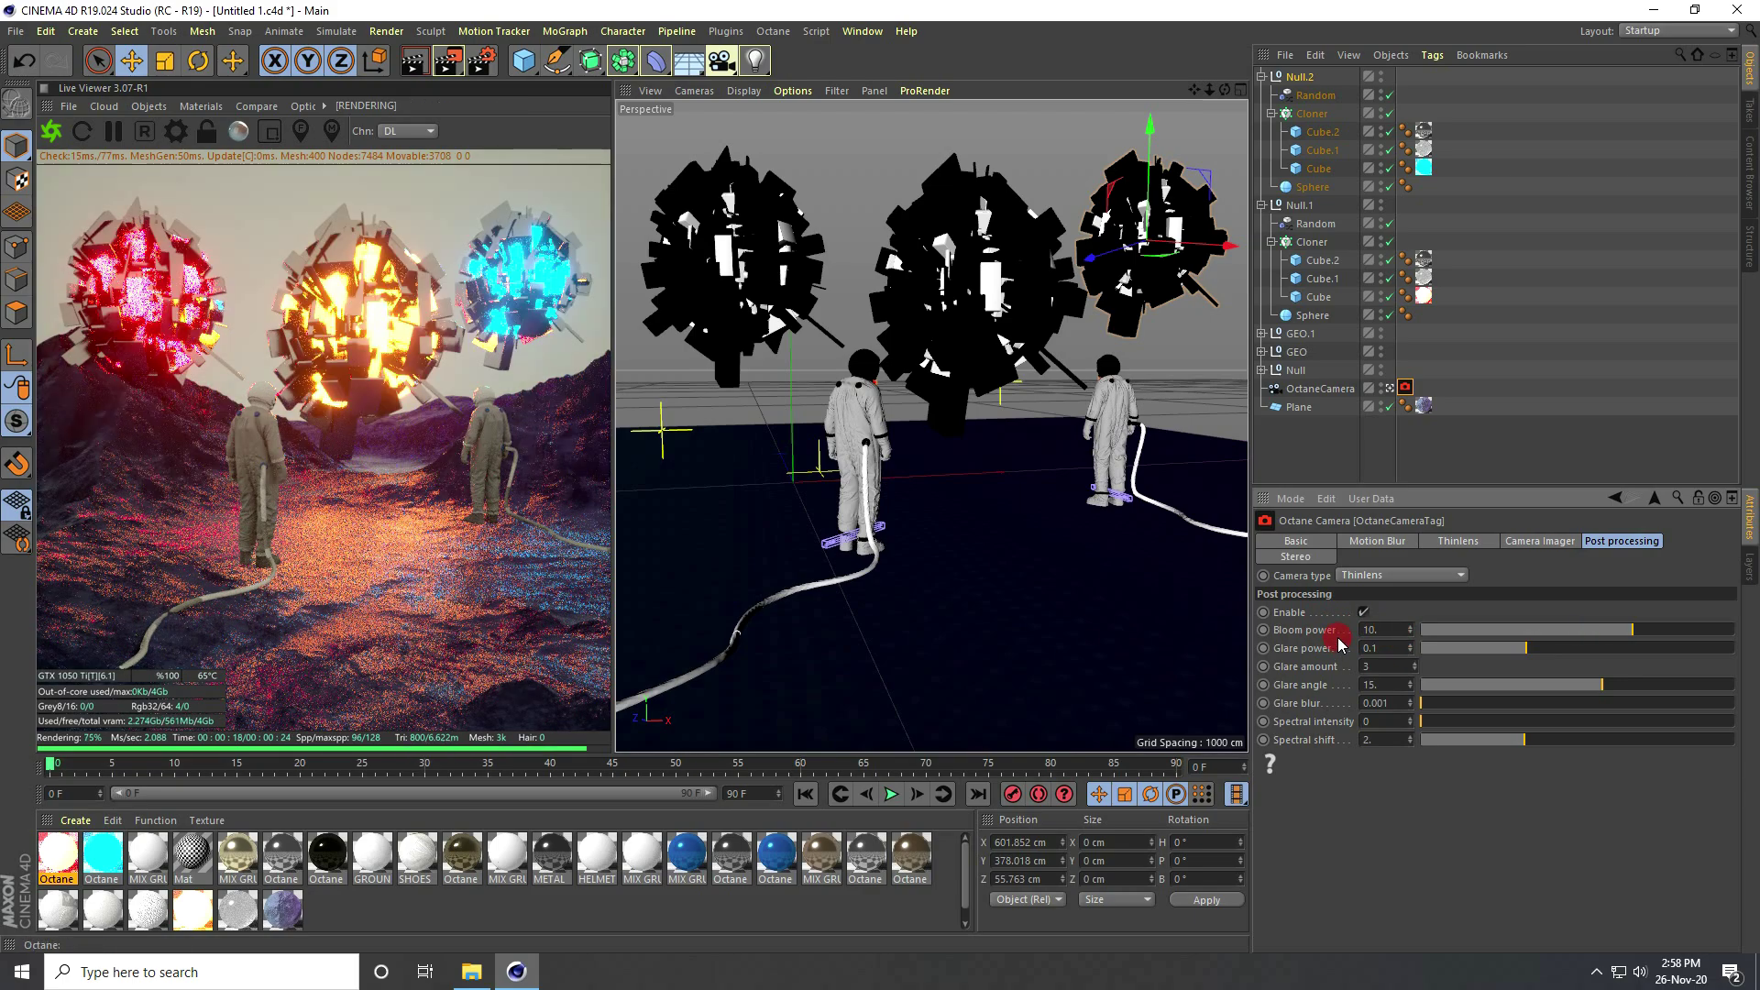
click(1540, 541)
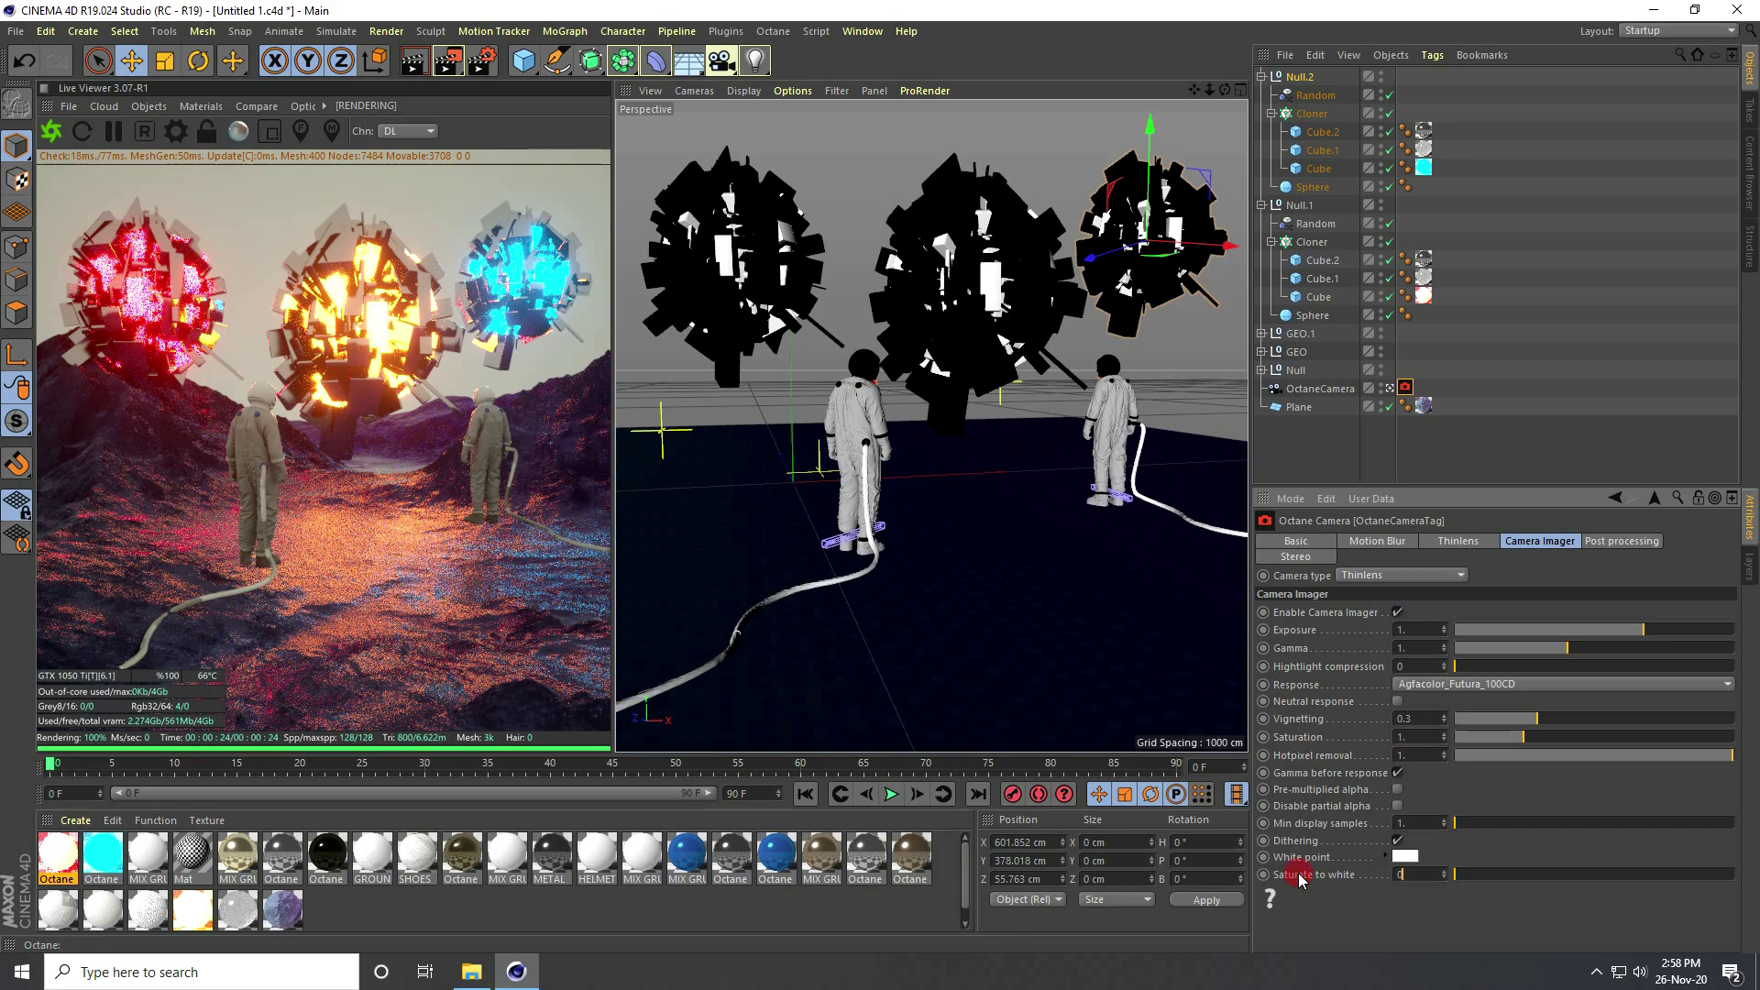
key(Return)
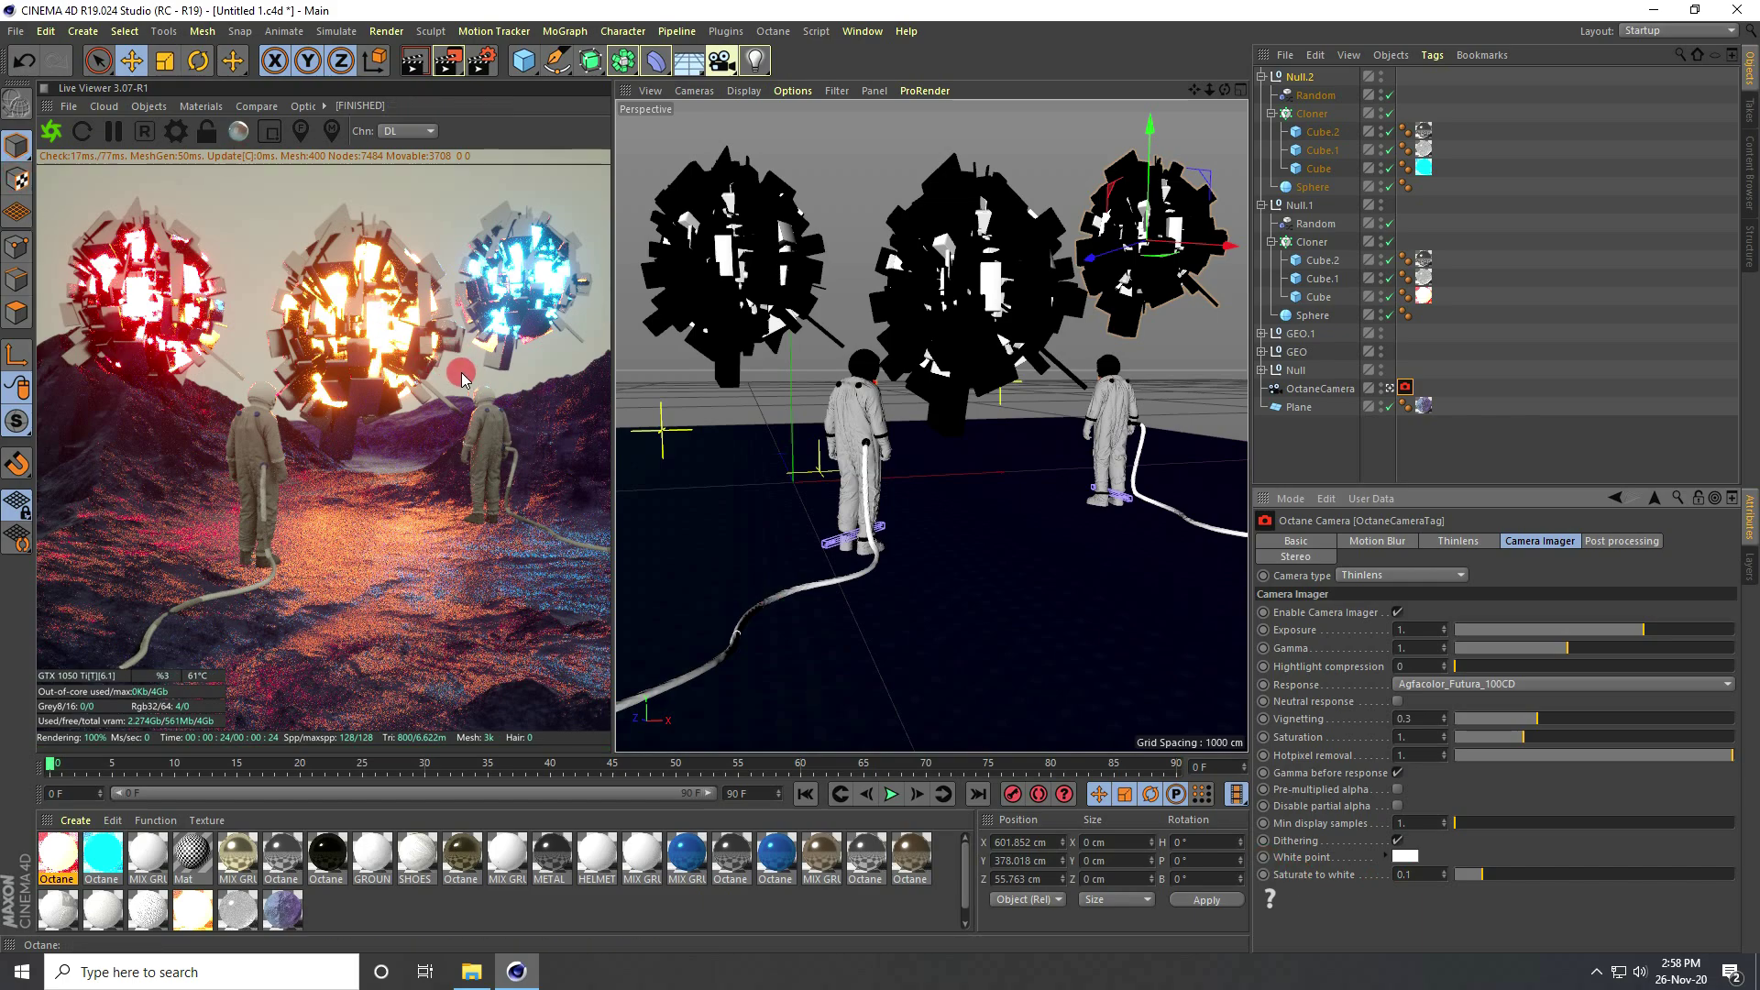
Add an Octane area light and move it in the top view to about X 1146 cm and Z -979 cm.
click(148, 106)
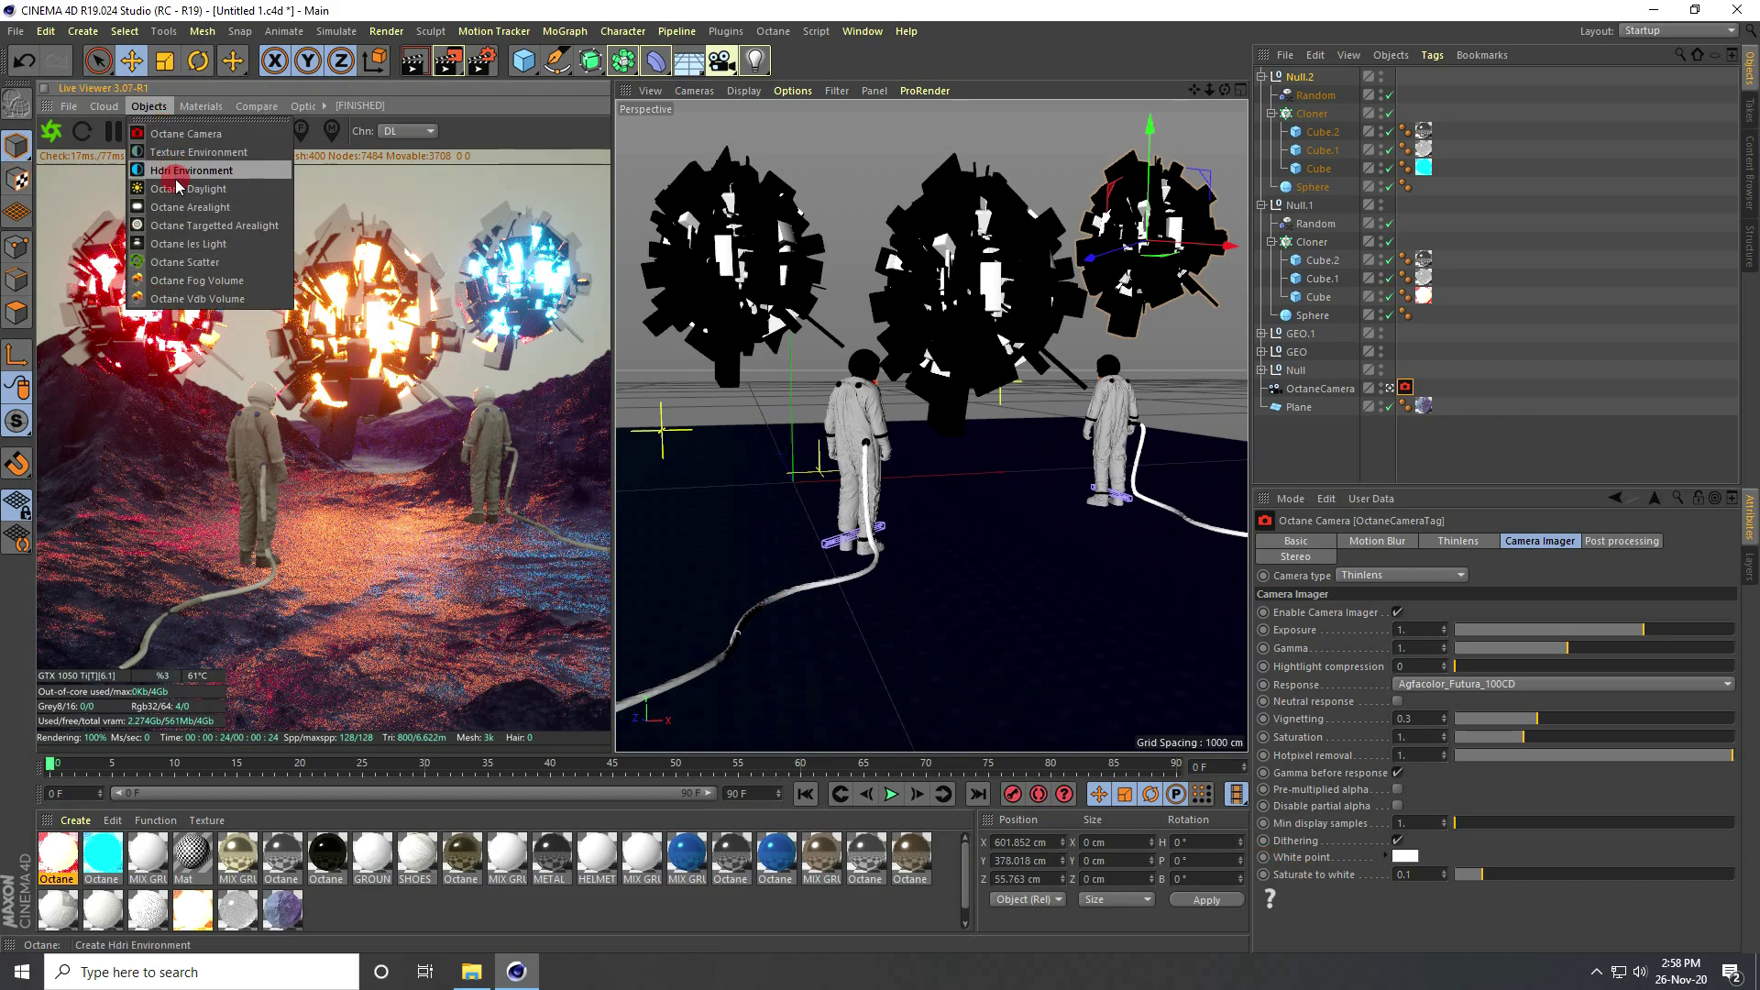
click(579, 411)
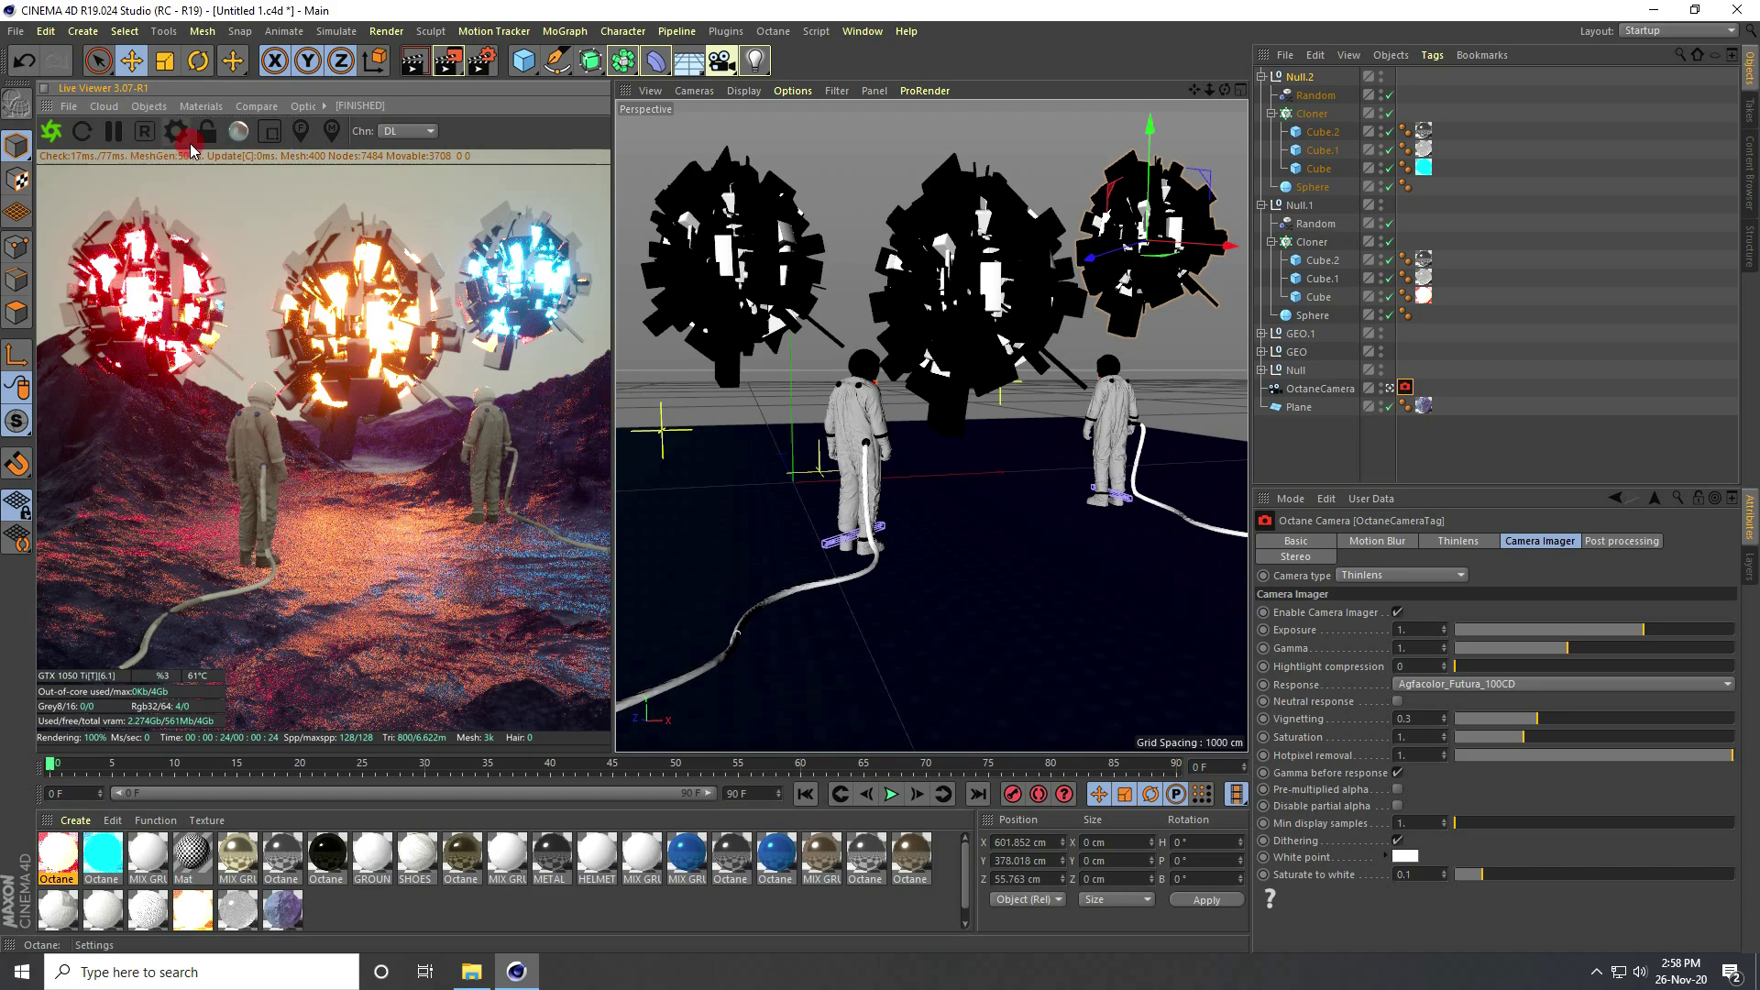
click(149, 106)
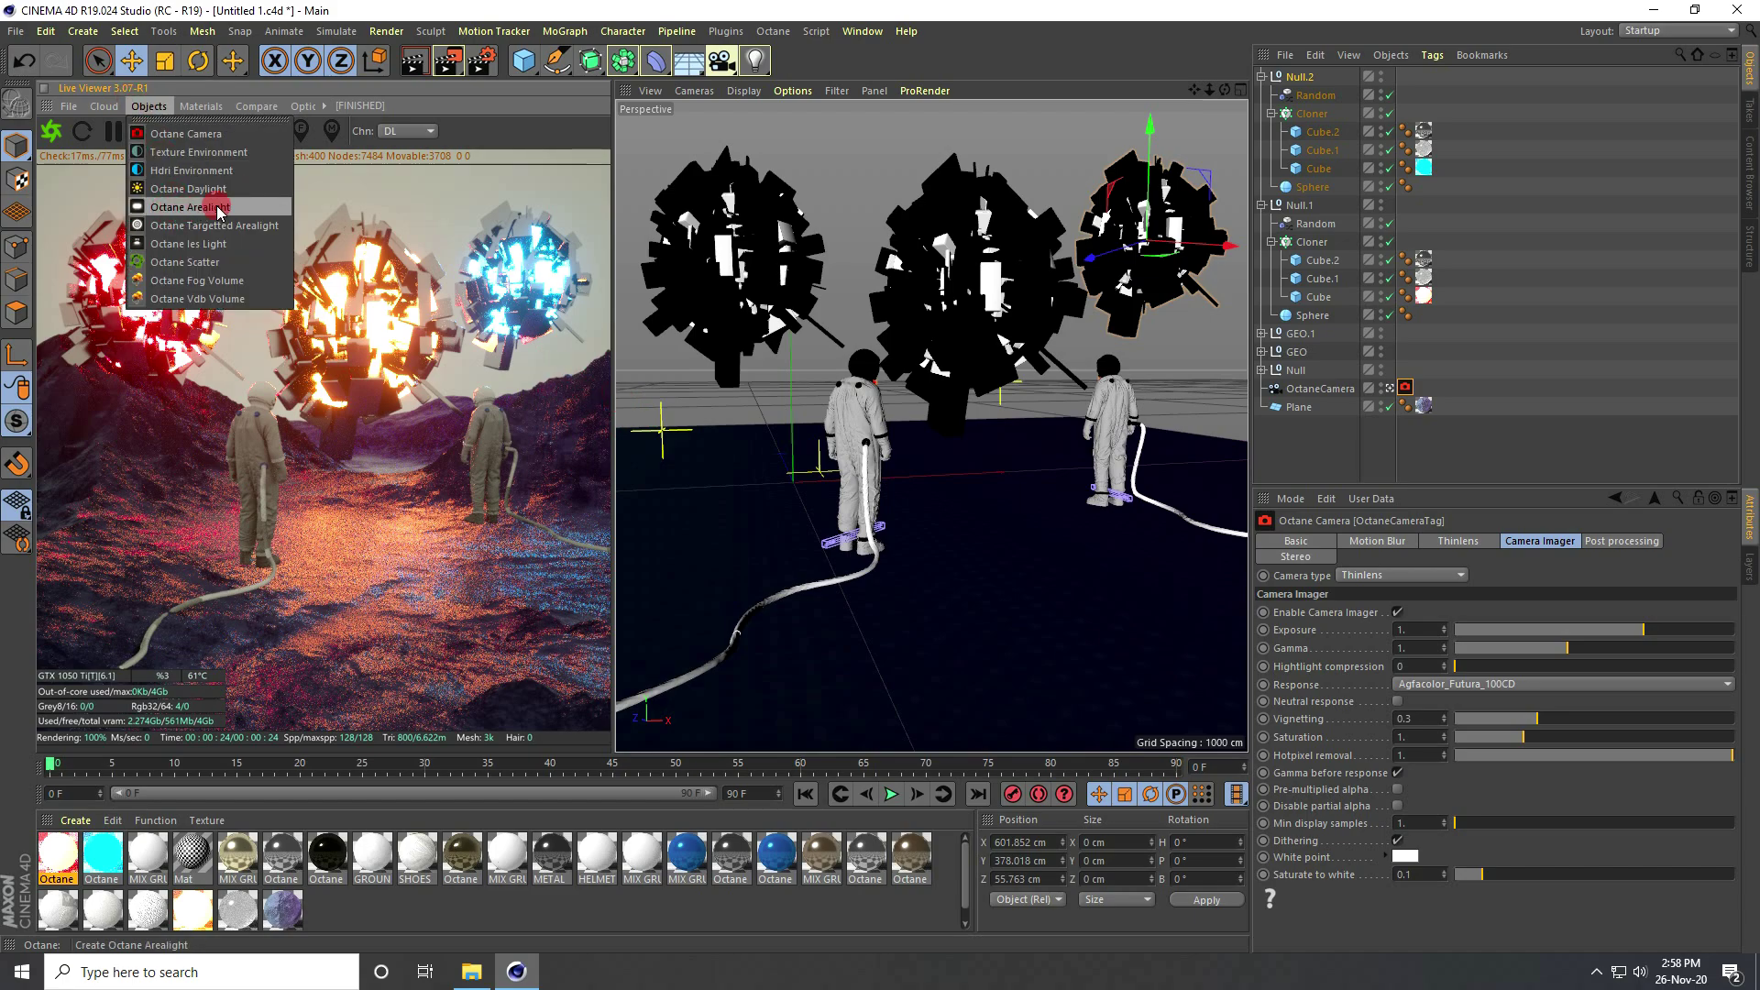
click(166, 209)
middle_click(1219, 237)
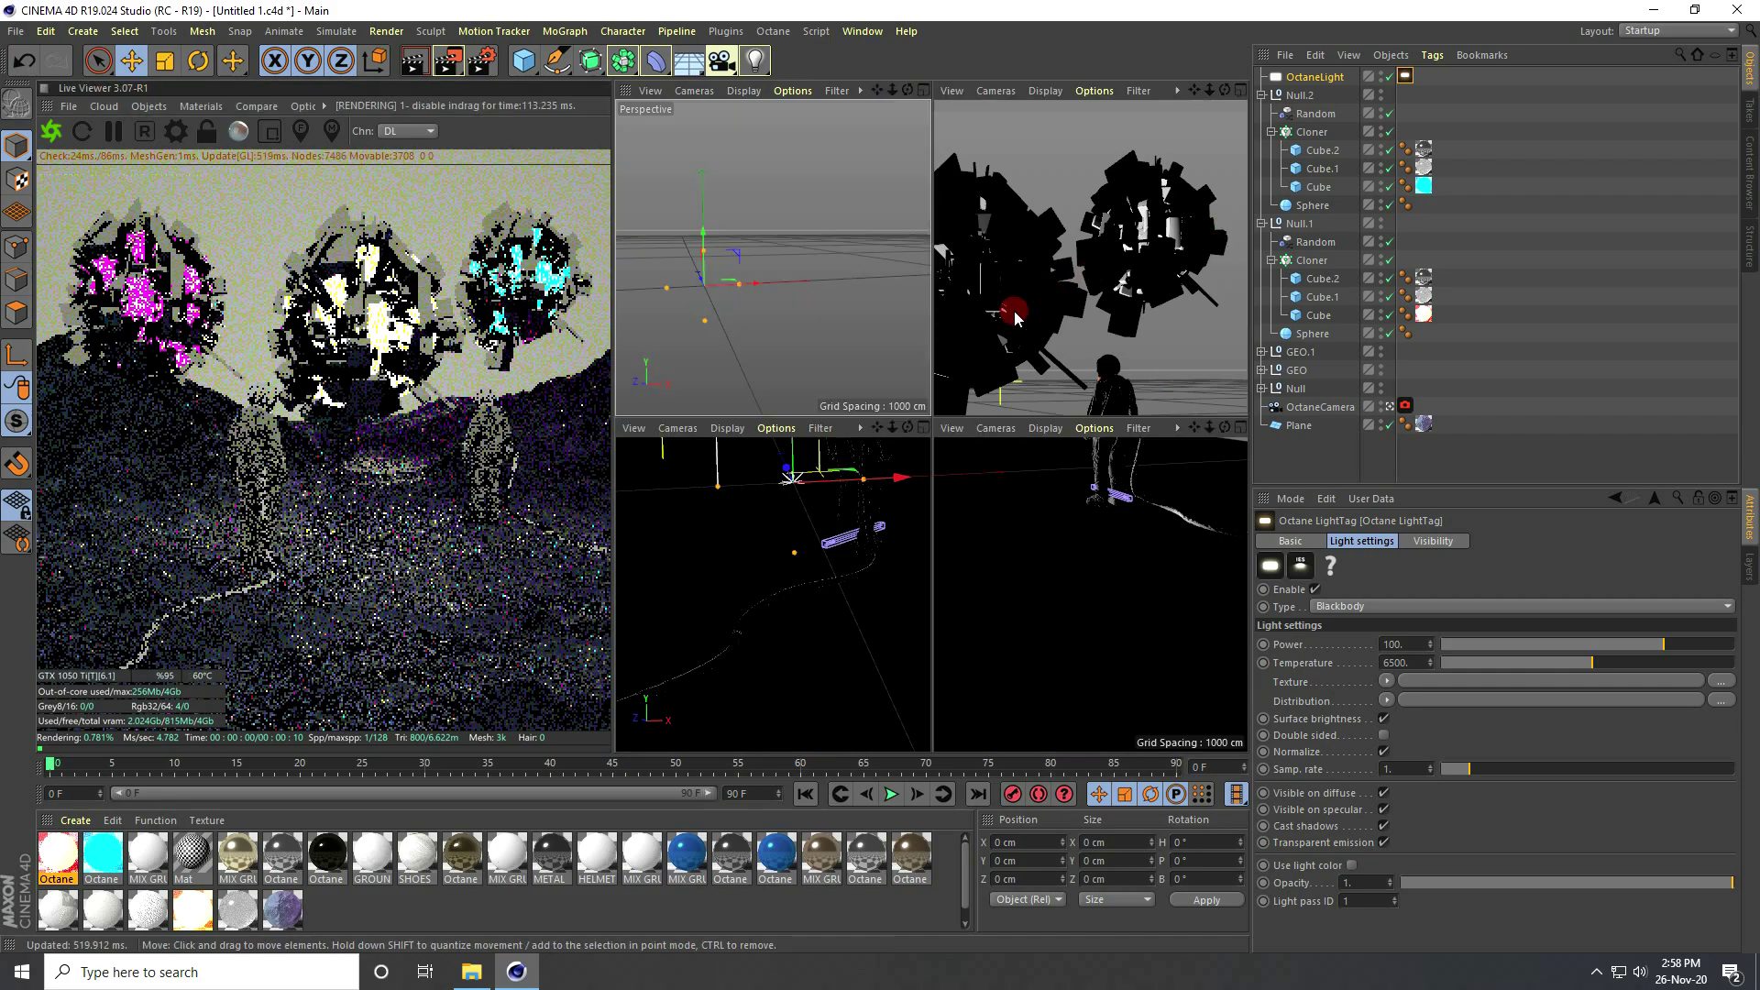
middle_click(1009, 315)
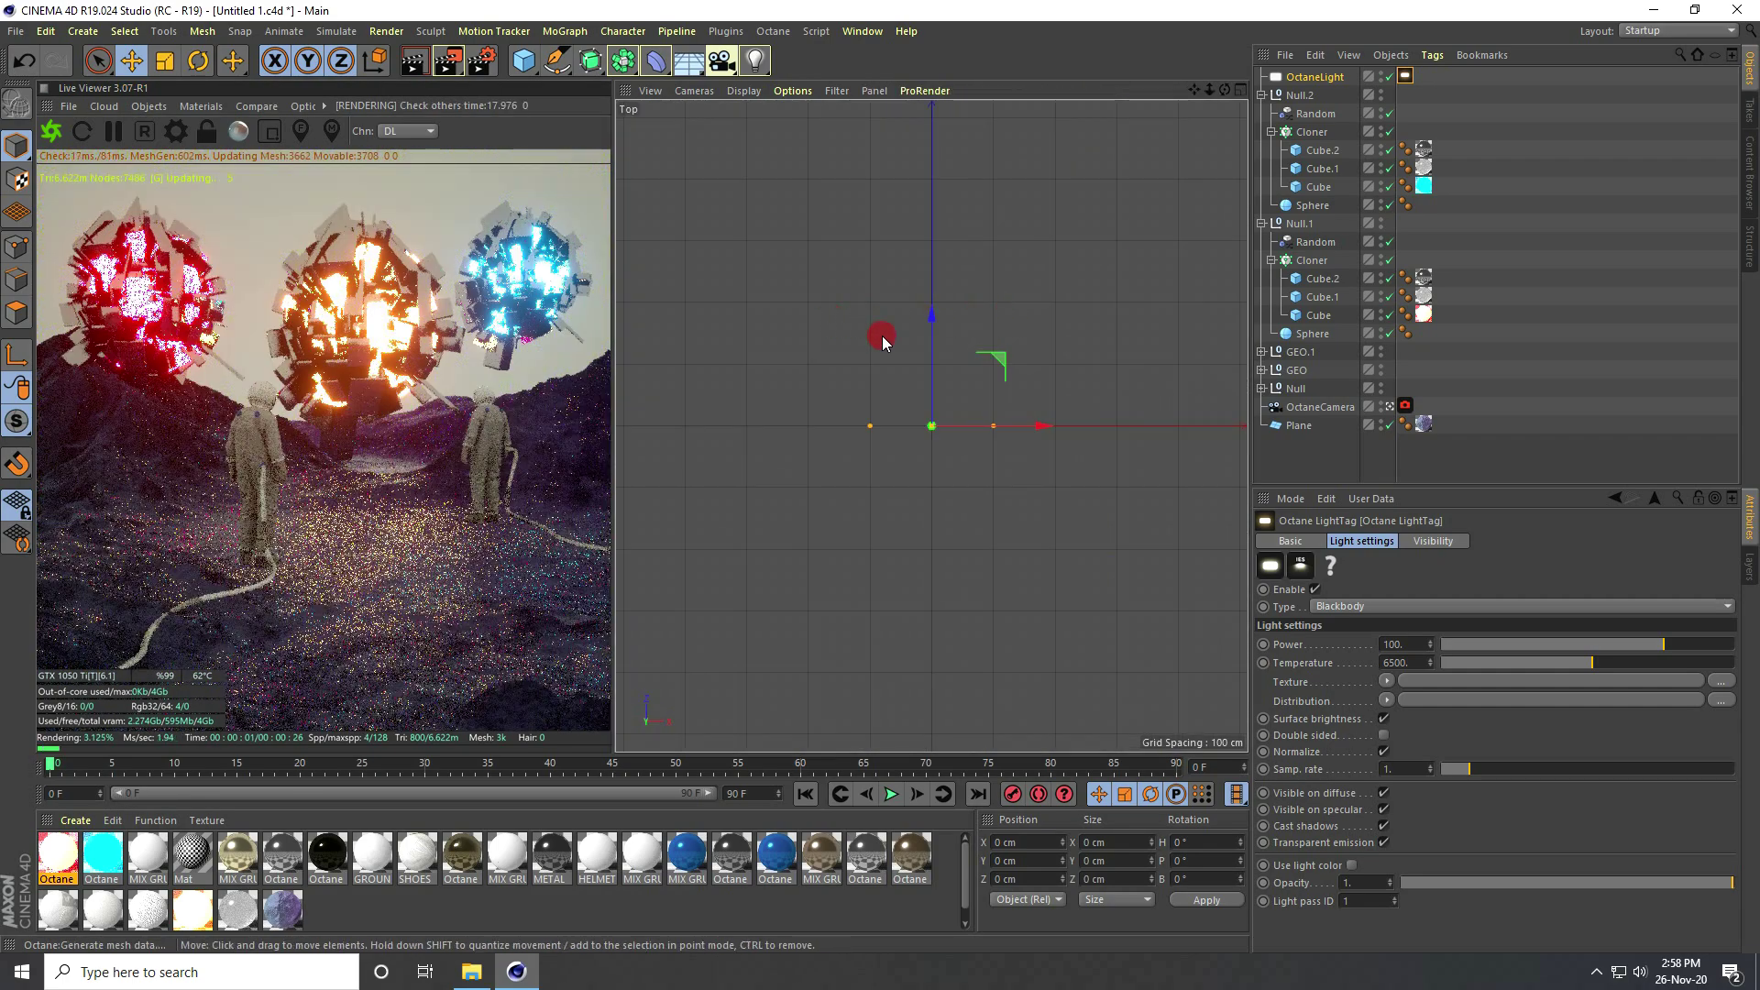
scroll(885, 361, down, 5)
scroll(887, 372, down, 2)
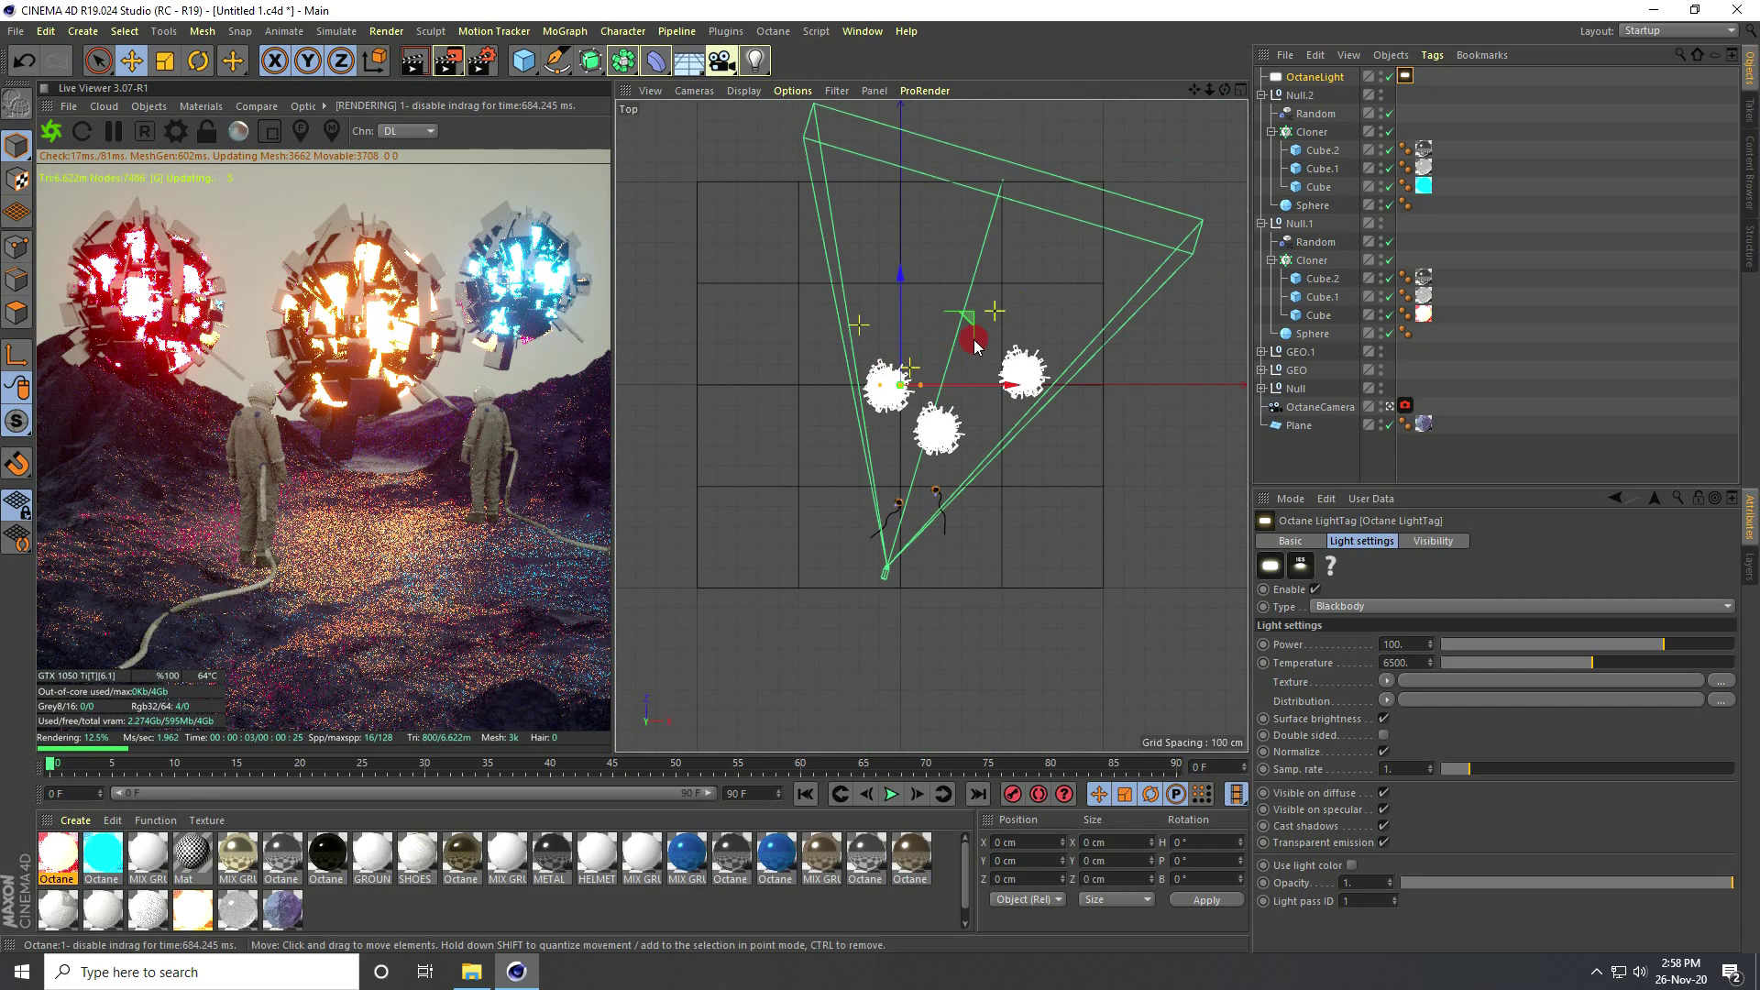
drag(960, 316, 1192, 522)
scroll(797, 447, down, 2)
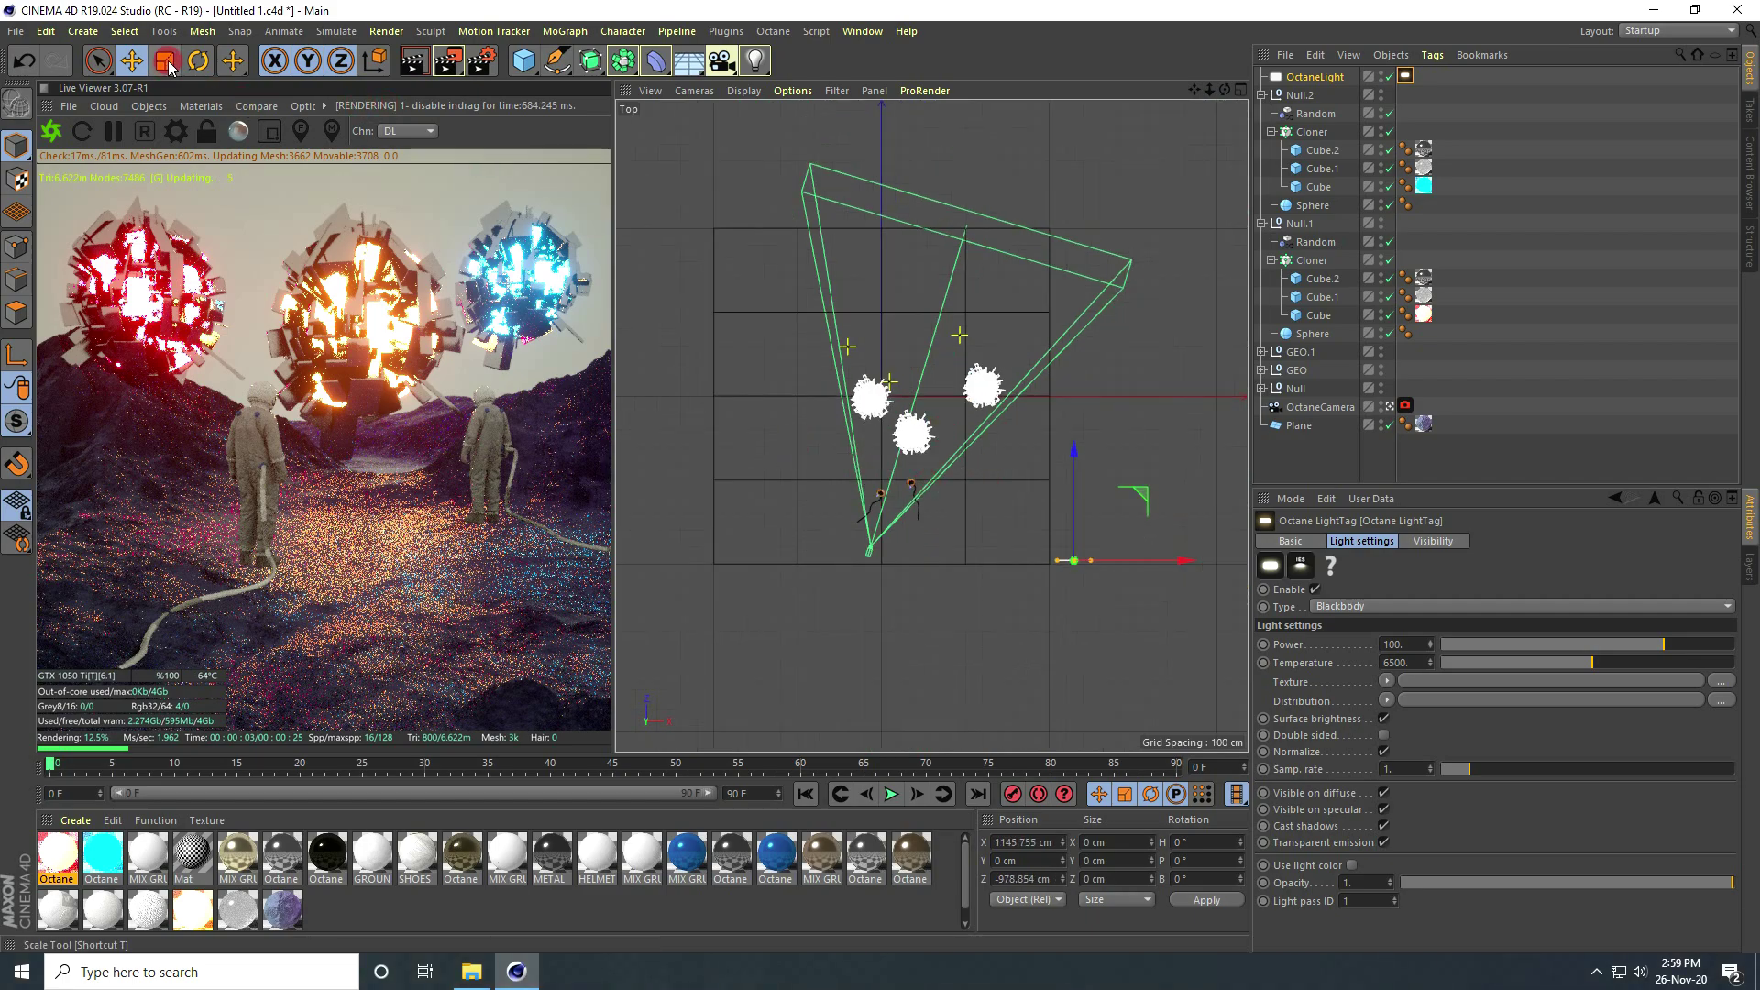
Rotate the area light to a heading of about 37° so it is angled to the scene.
key(r)
mouse_move(1130, 592)
mouse_down()
mouse_move(1156, 551)
mouse_move(1139, 581)
mouse_up()
click(113, 66)
click(139, 64)
Raise the area light in the front view to about Y 207 cm.
middle_click(1054, 458)
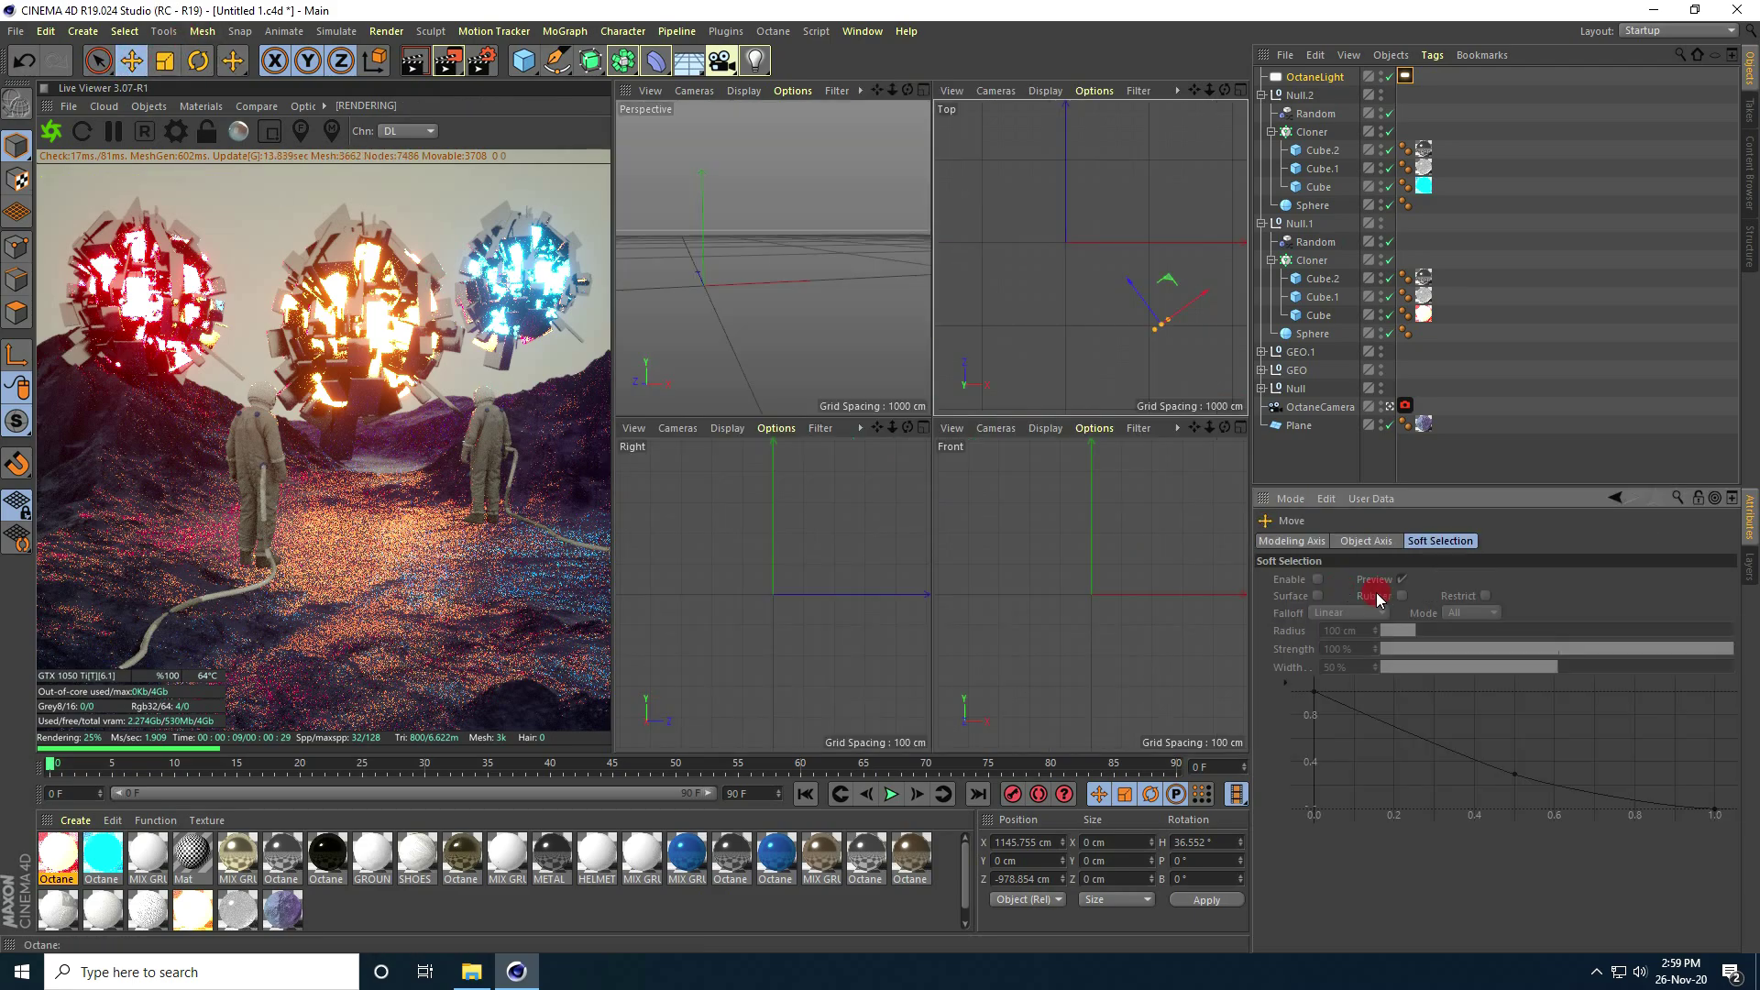
middle_click(1112, 519)
scroll(829, 467, down, 3)
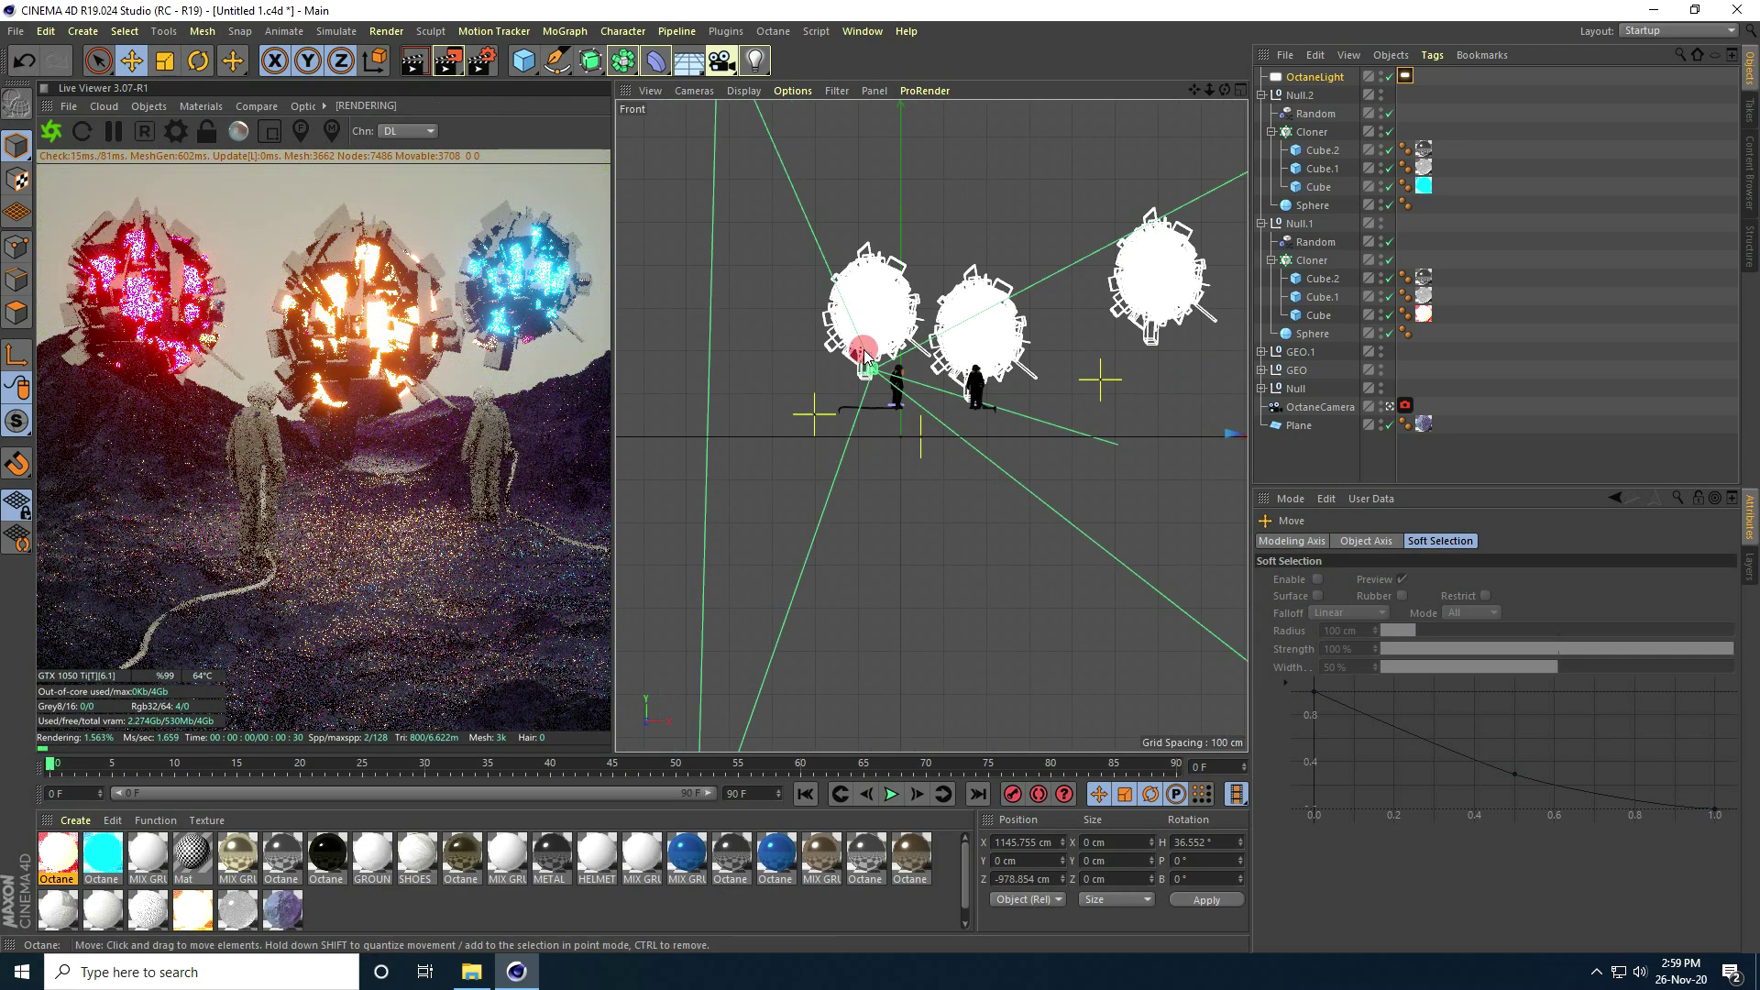
scroll(856, 346, down, 3)
scroll(1103, 322, down, 1)
drag(1104, 321, 1110, 240)
Give the area light an RgbSpectrum texture coloured pure red (H 360°, S 100%, V 100%).
click(1405, 76)
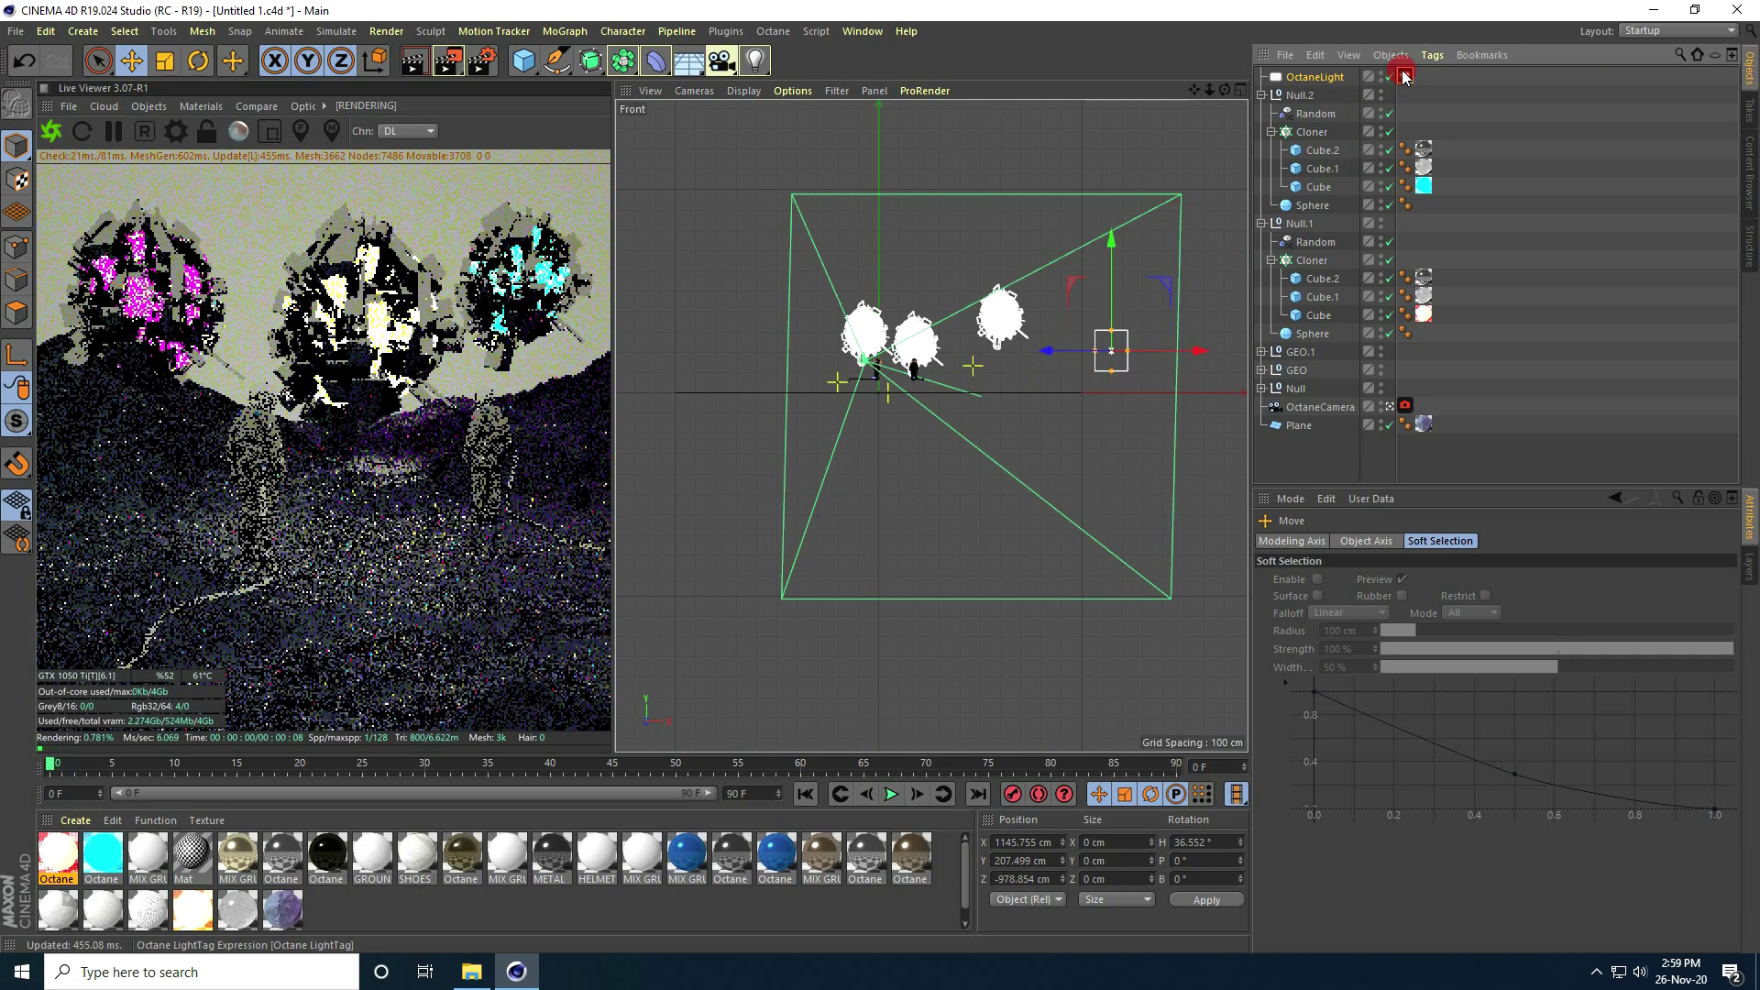
click(1389, 545)
click(1313, 695)
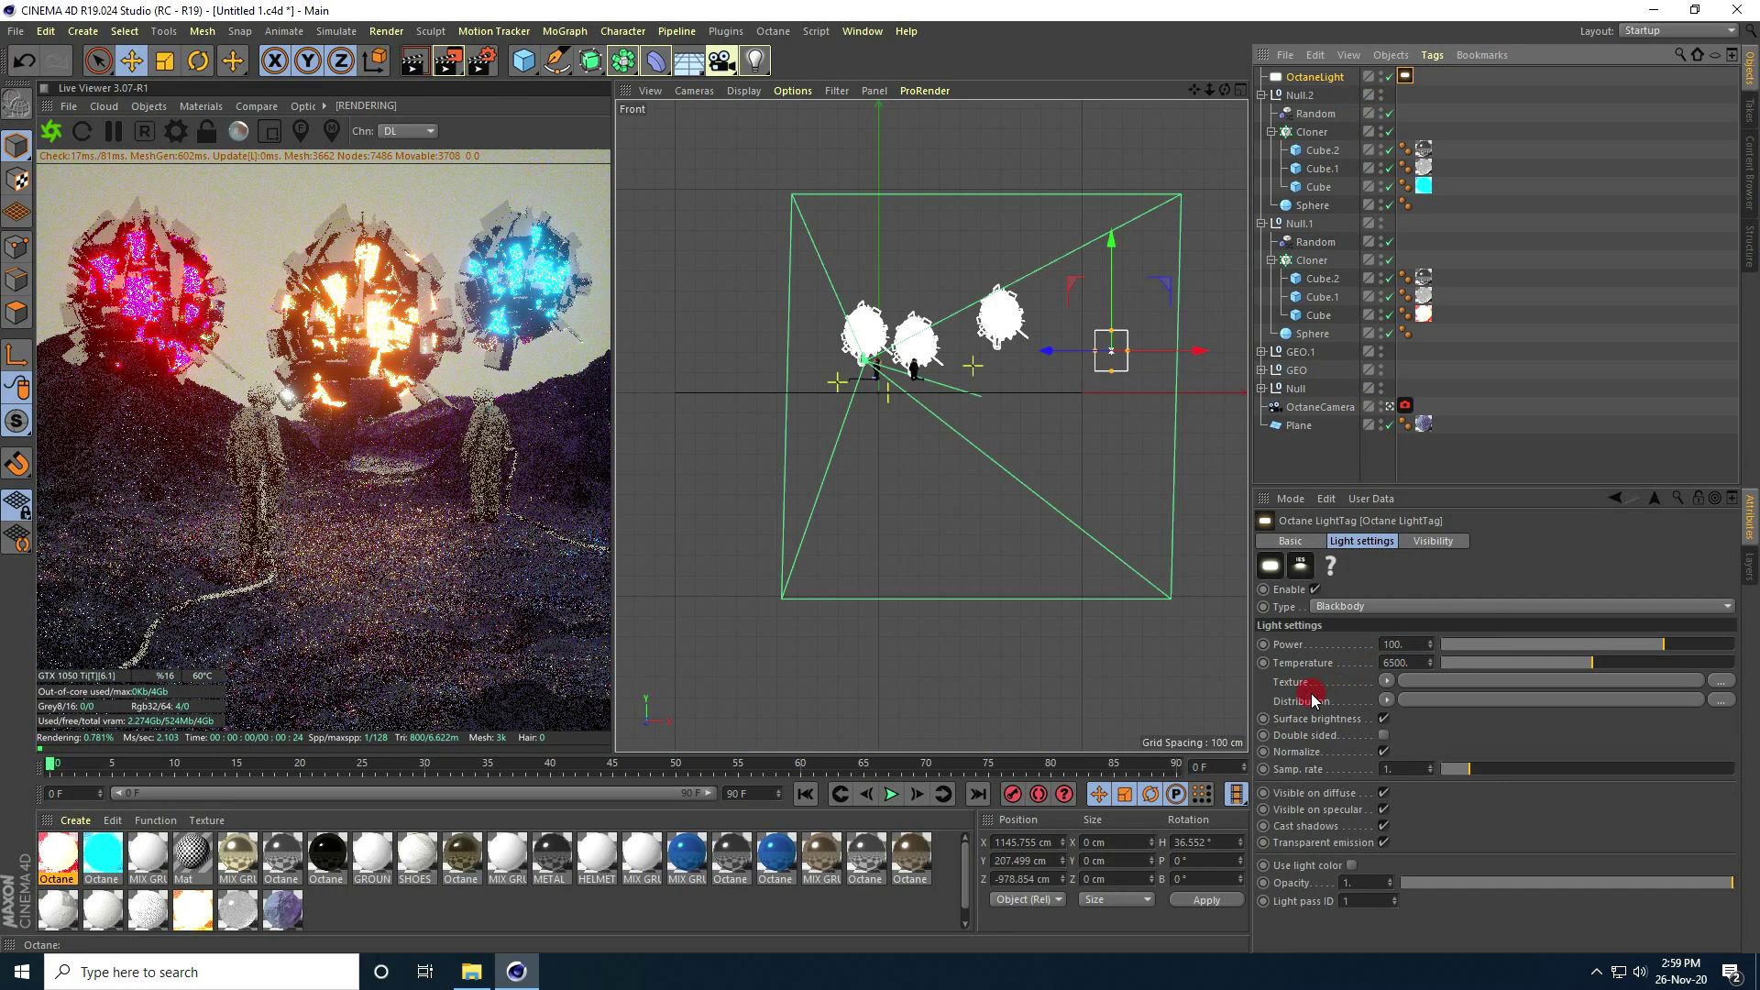
click(1386, 680)
mouse_move(1412, 552)
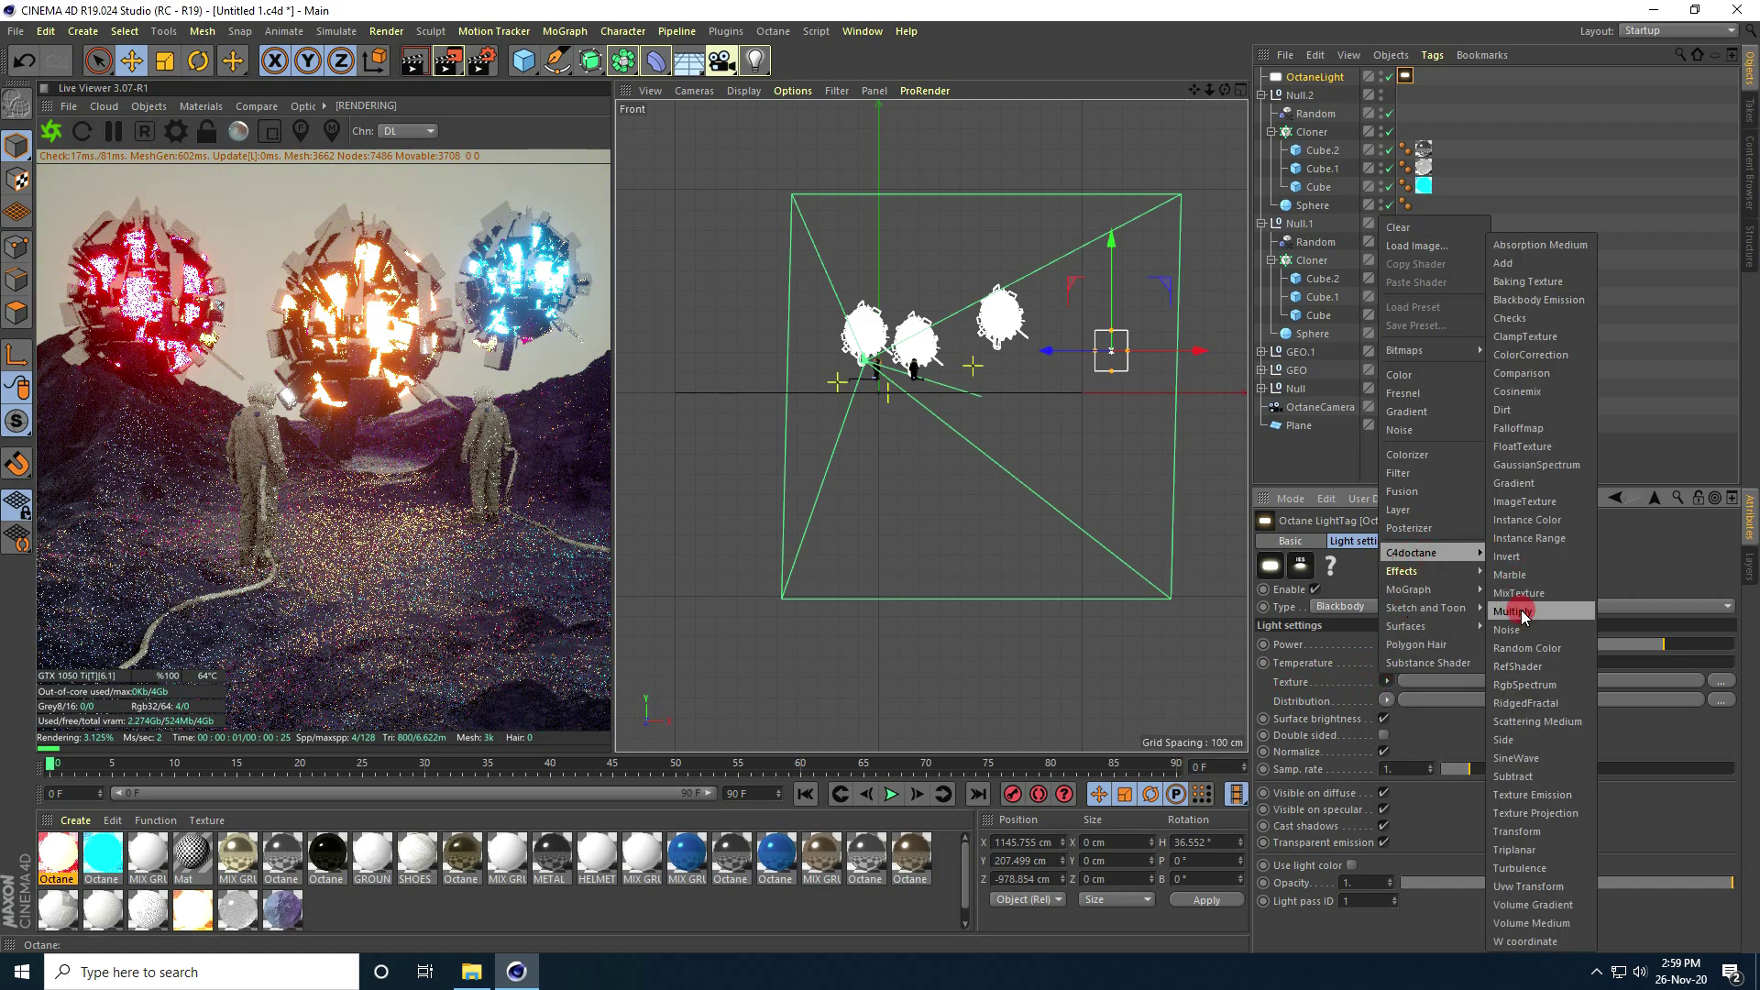
click(1552, 683)
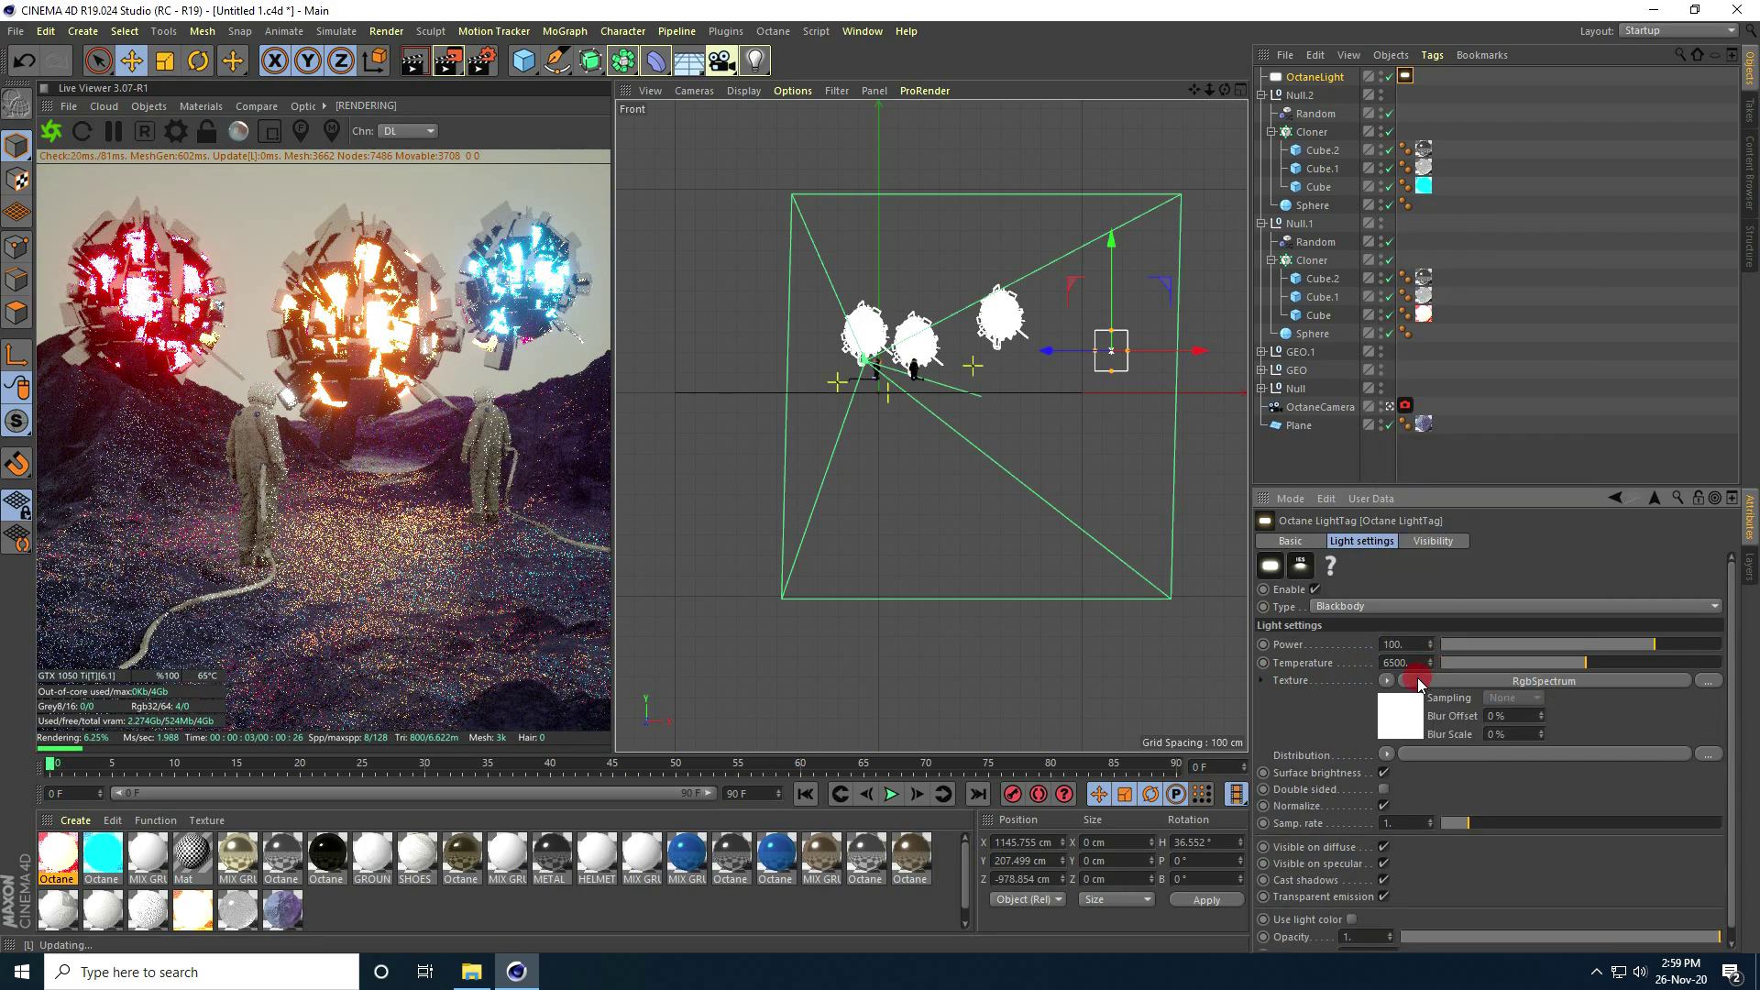
click(1418, 682)
click(1308, 590)
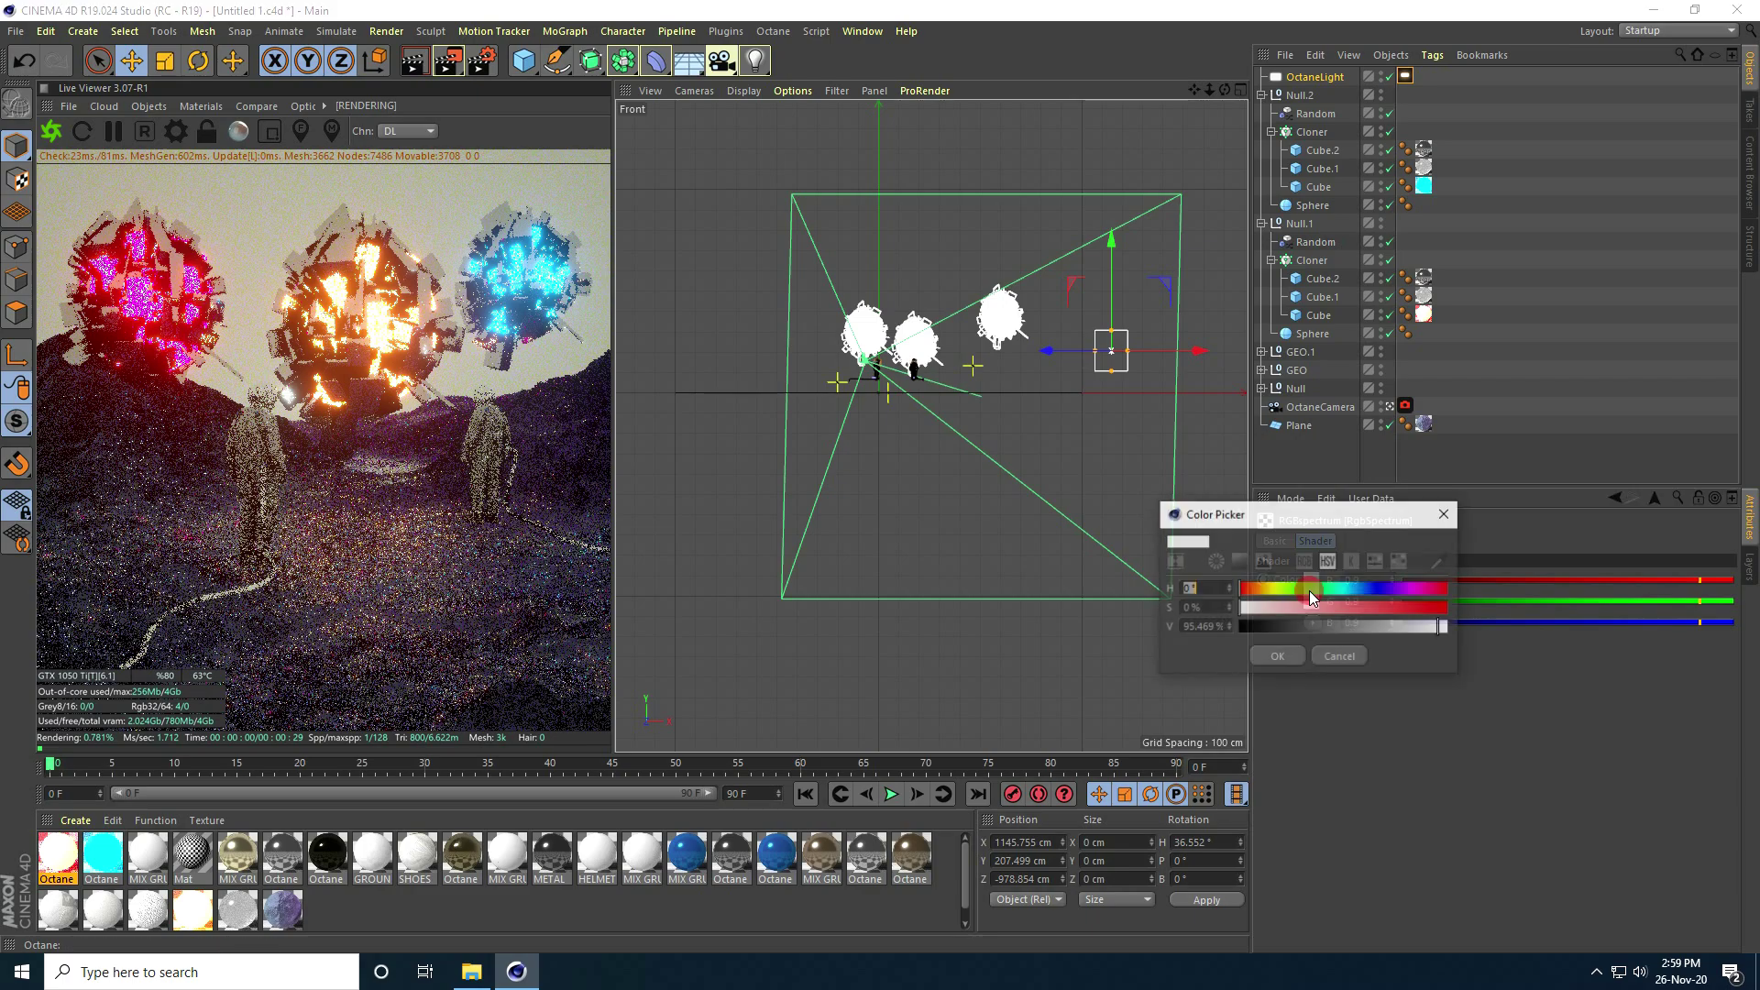
click(1445, 609)
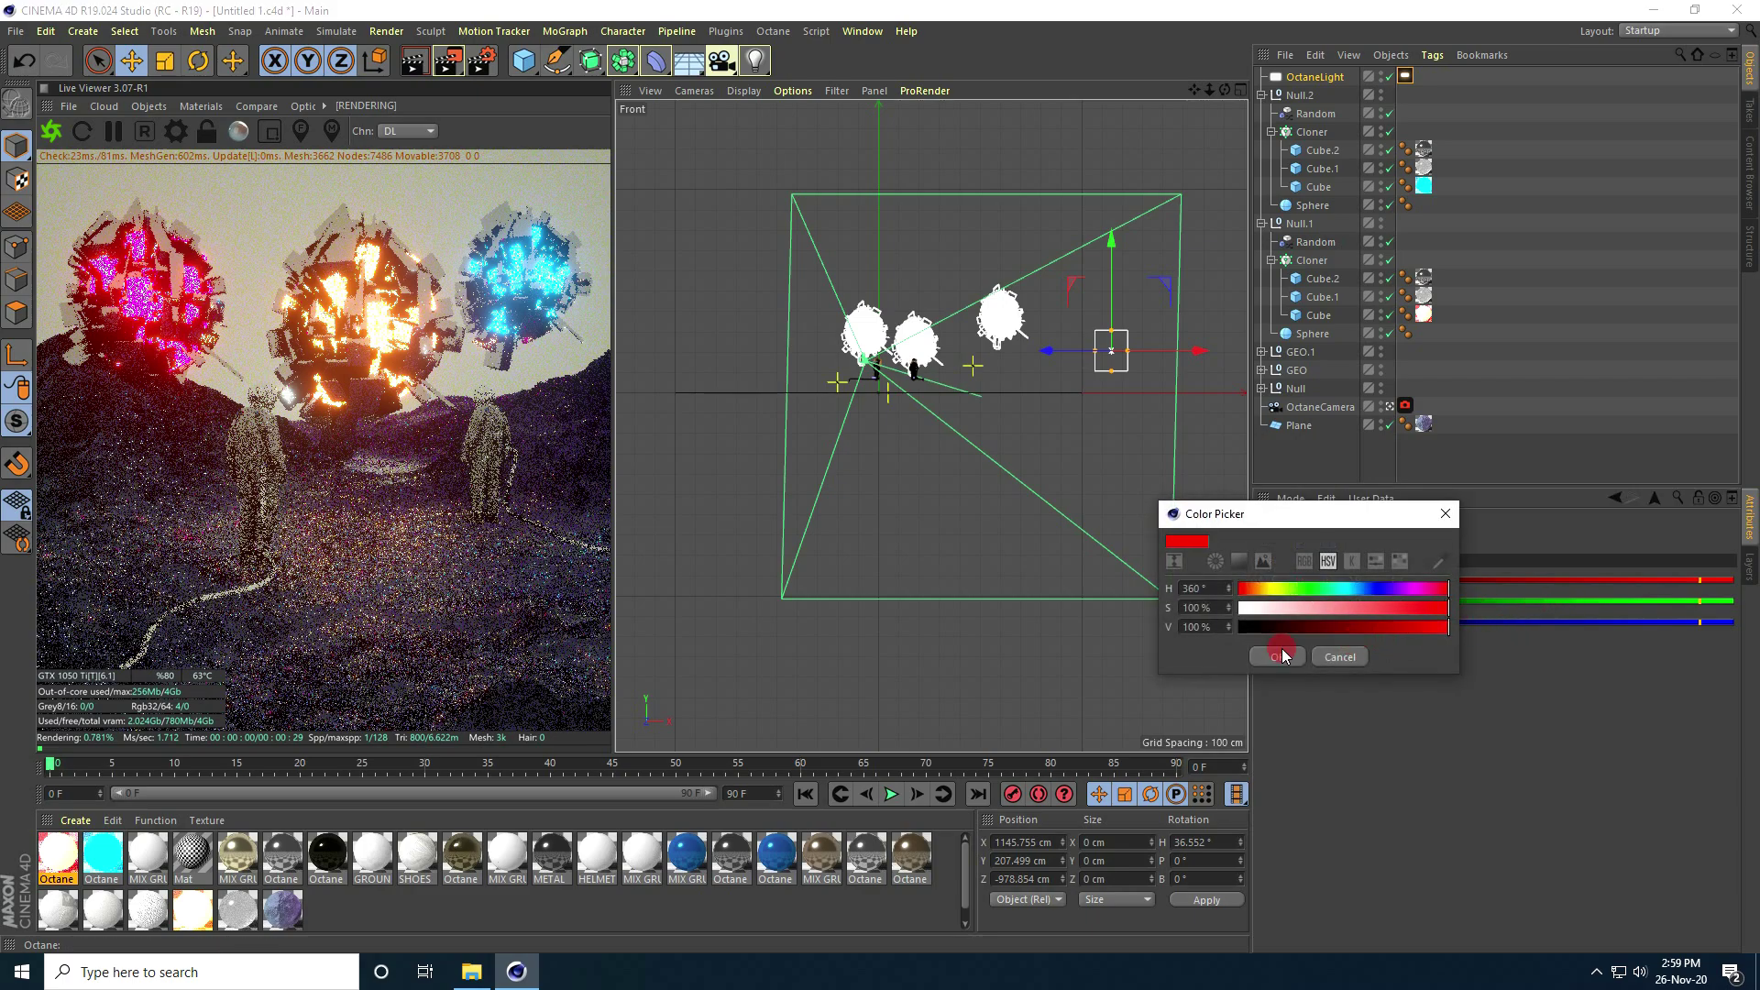
click(1277, 656)
click(1608, 500)
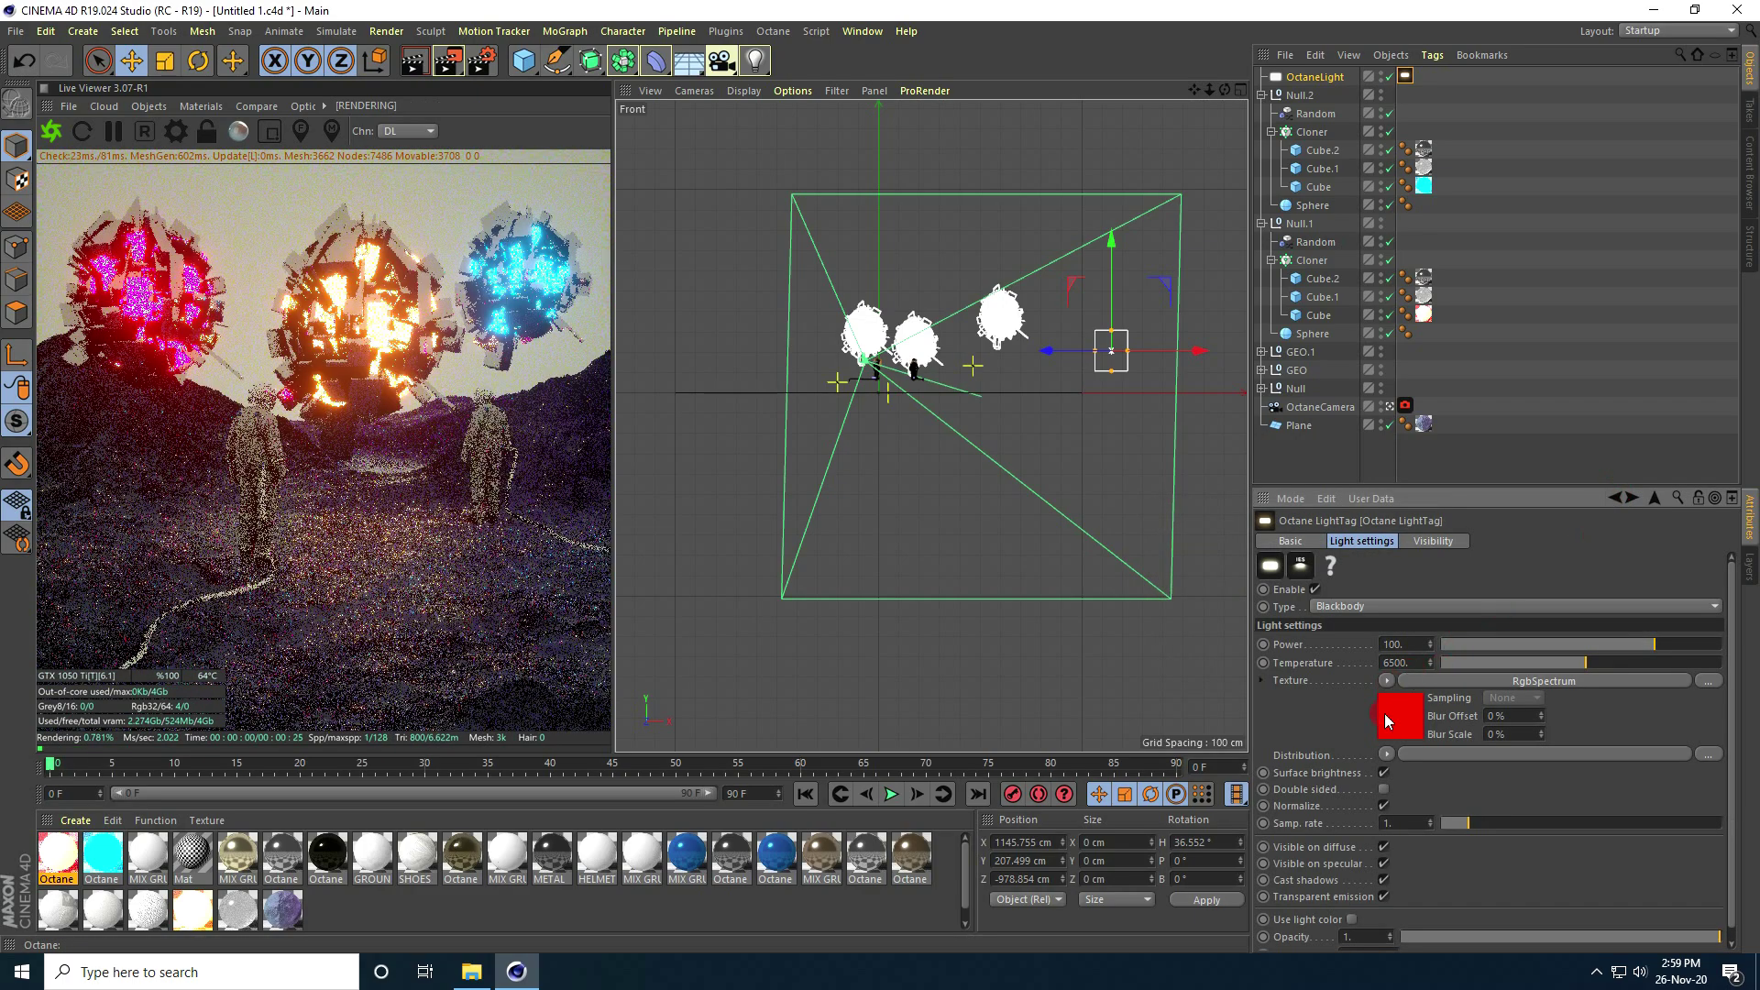
Set the area light's power to 50.
drag(1408, 649, 1261, 662)
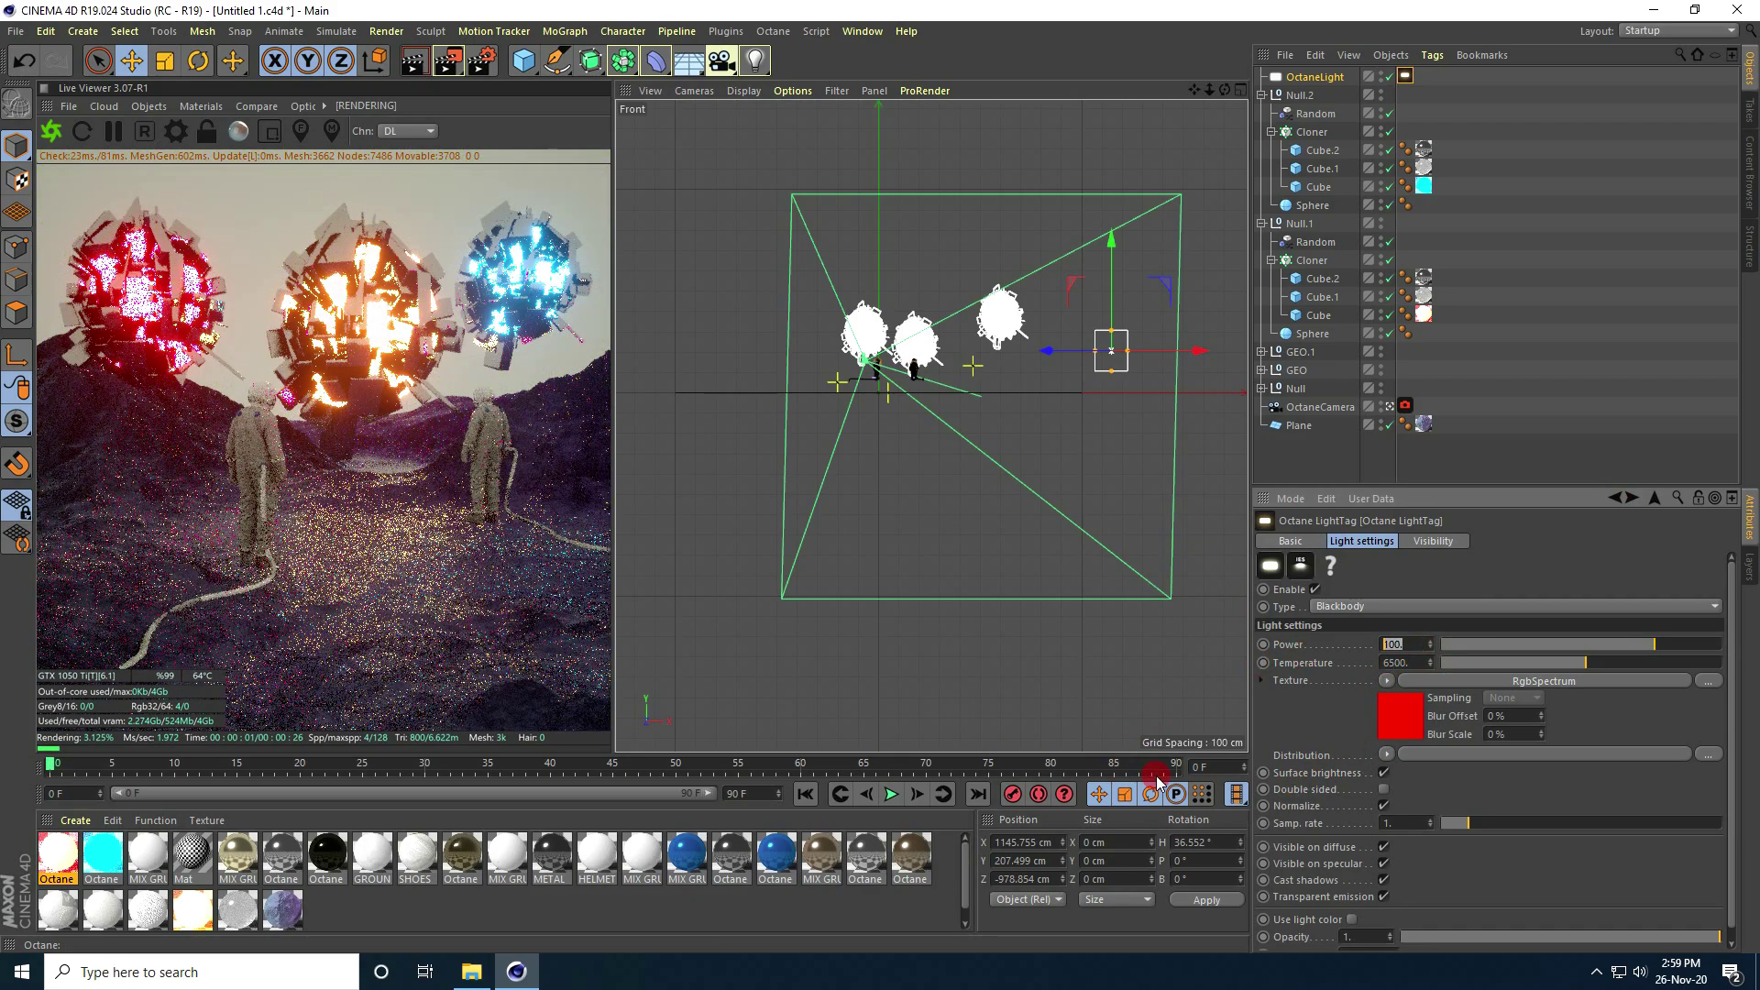
text(50)
click(639, 493)
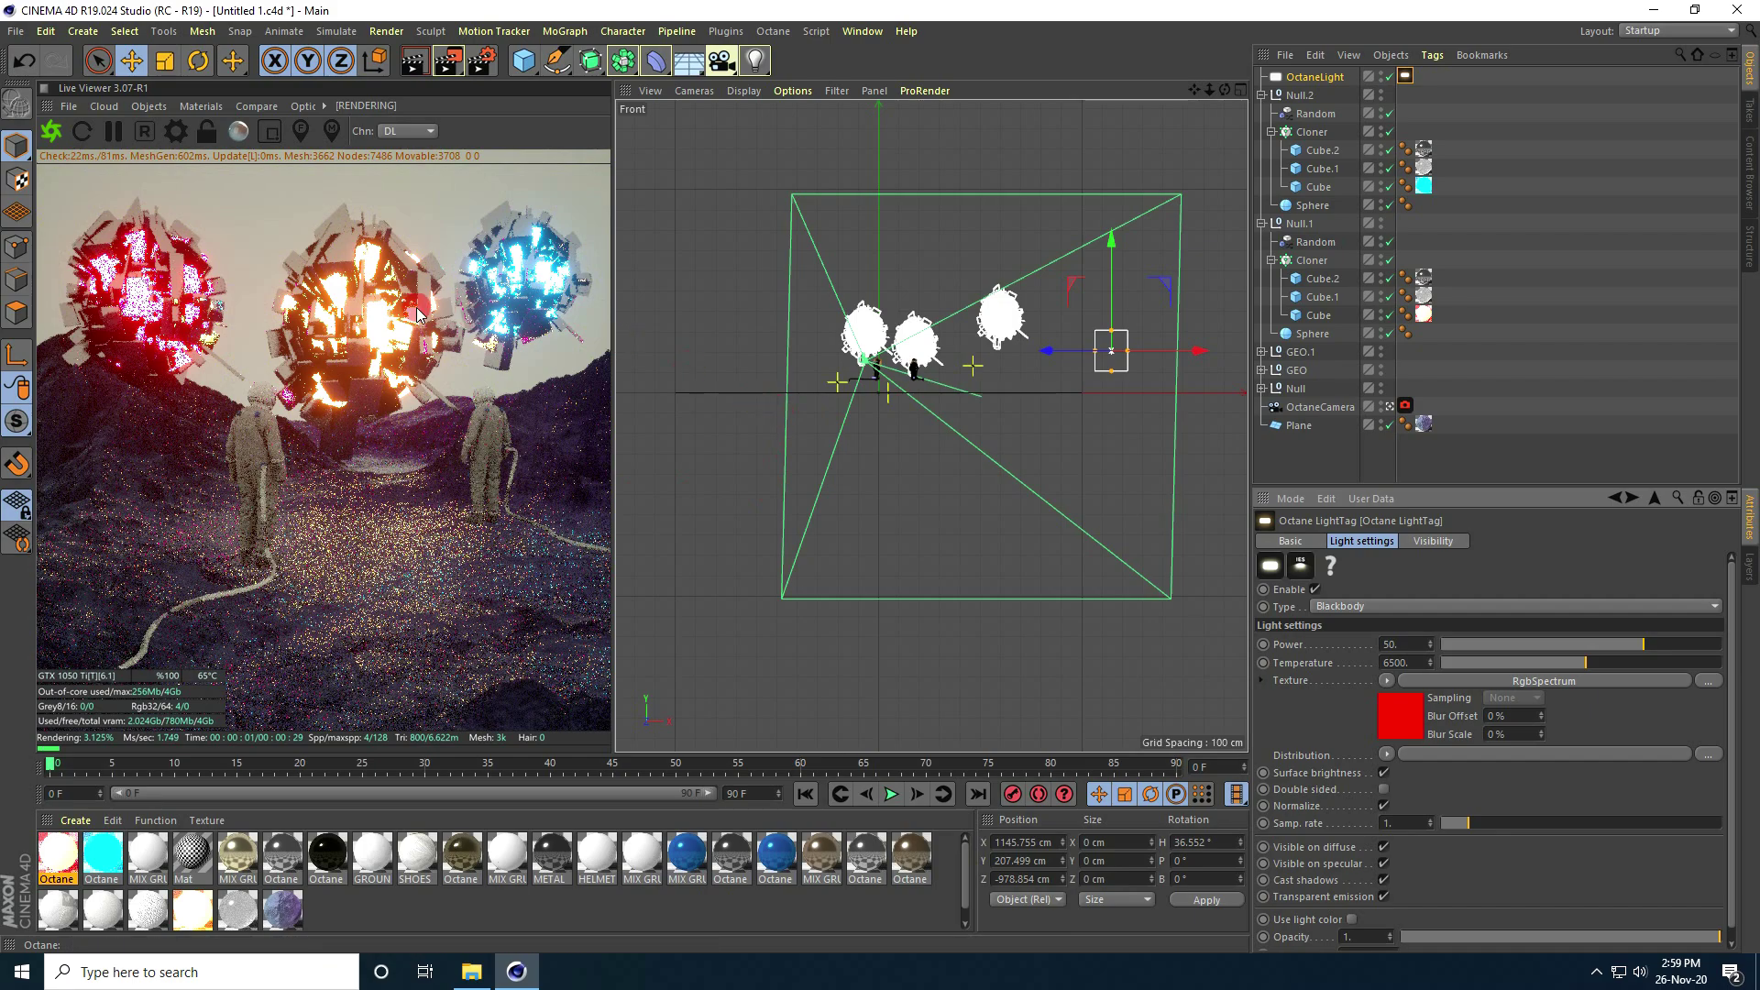
Add an Octane HDRI environment and set its power to 0.0001.
click(148, 106)
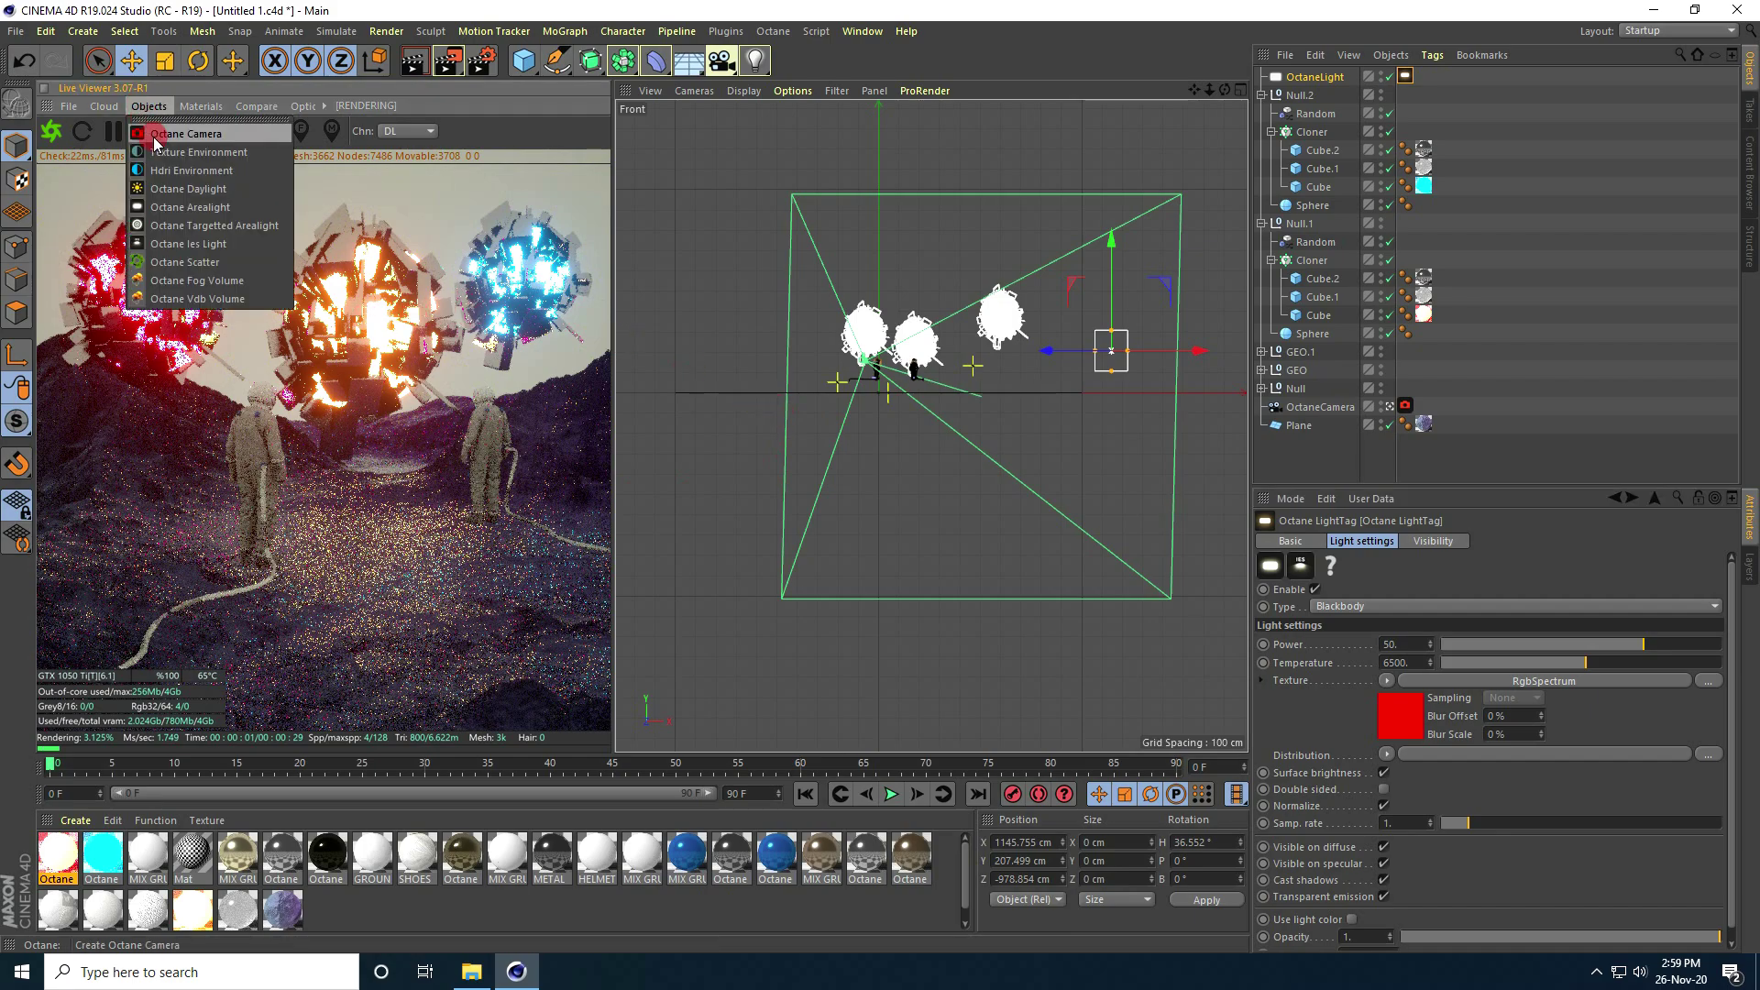
click(199, 171)
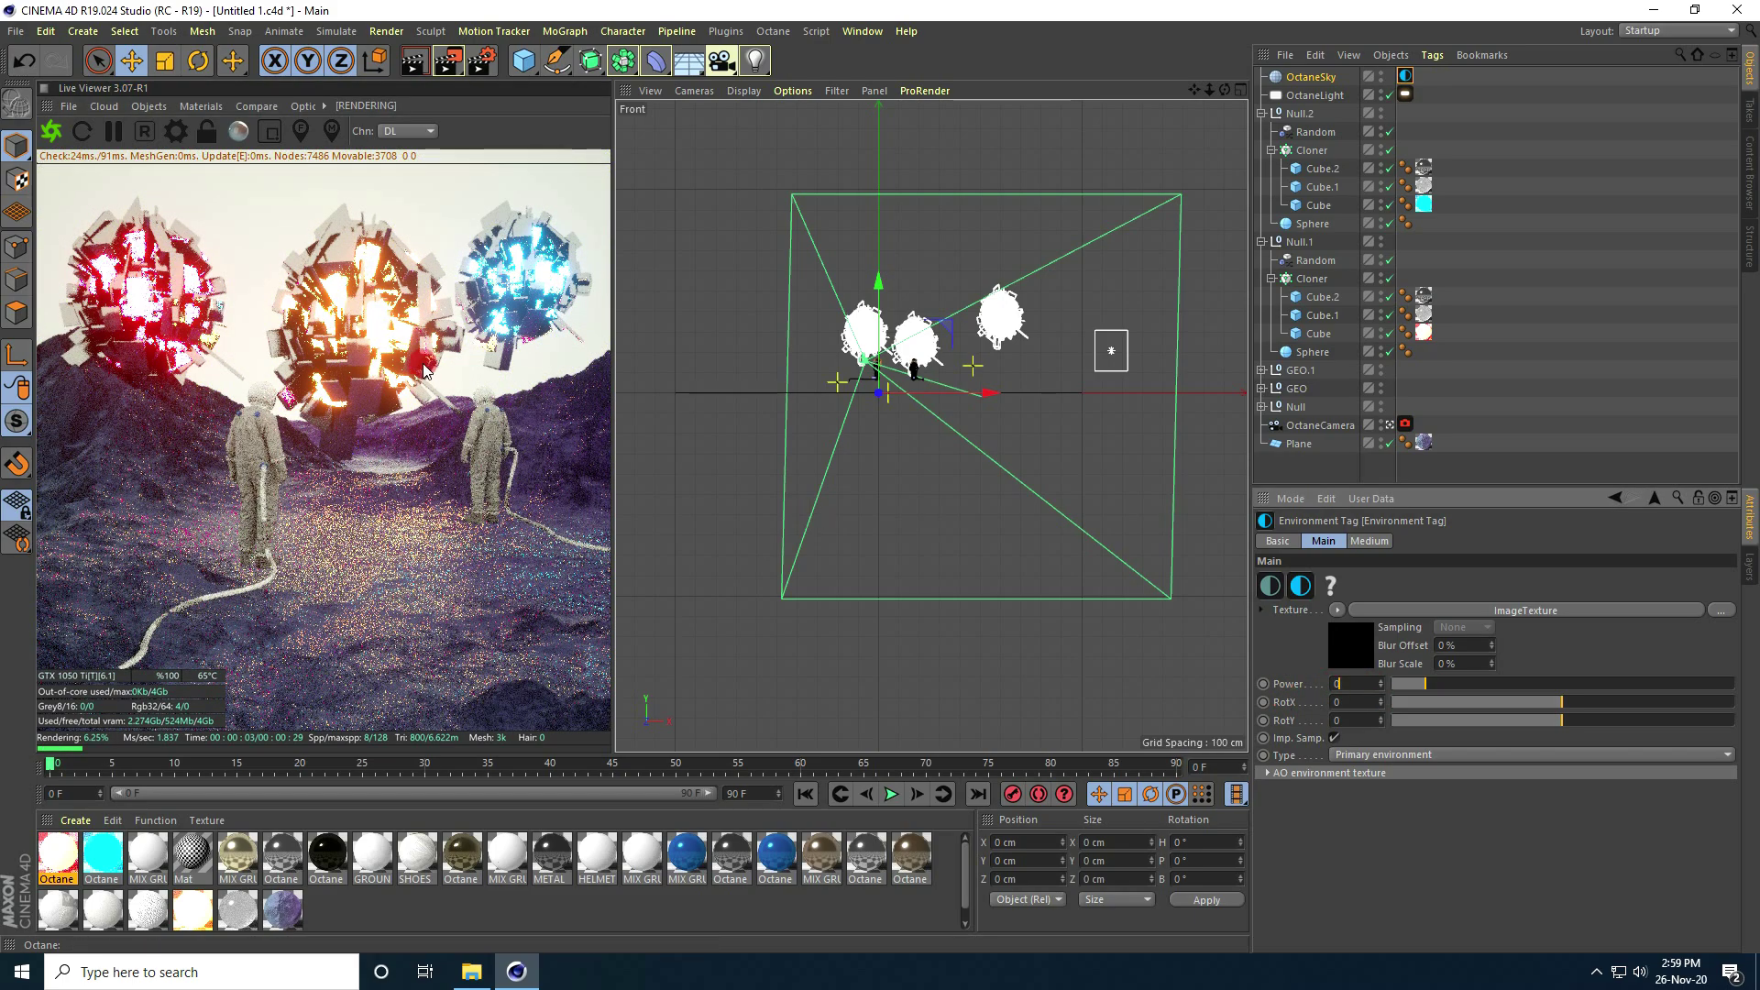
key(Return)
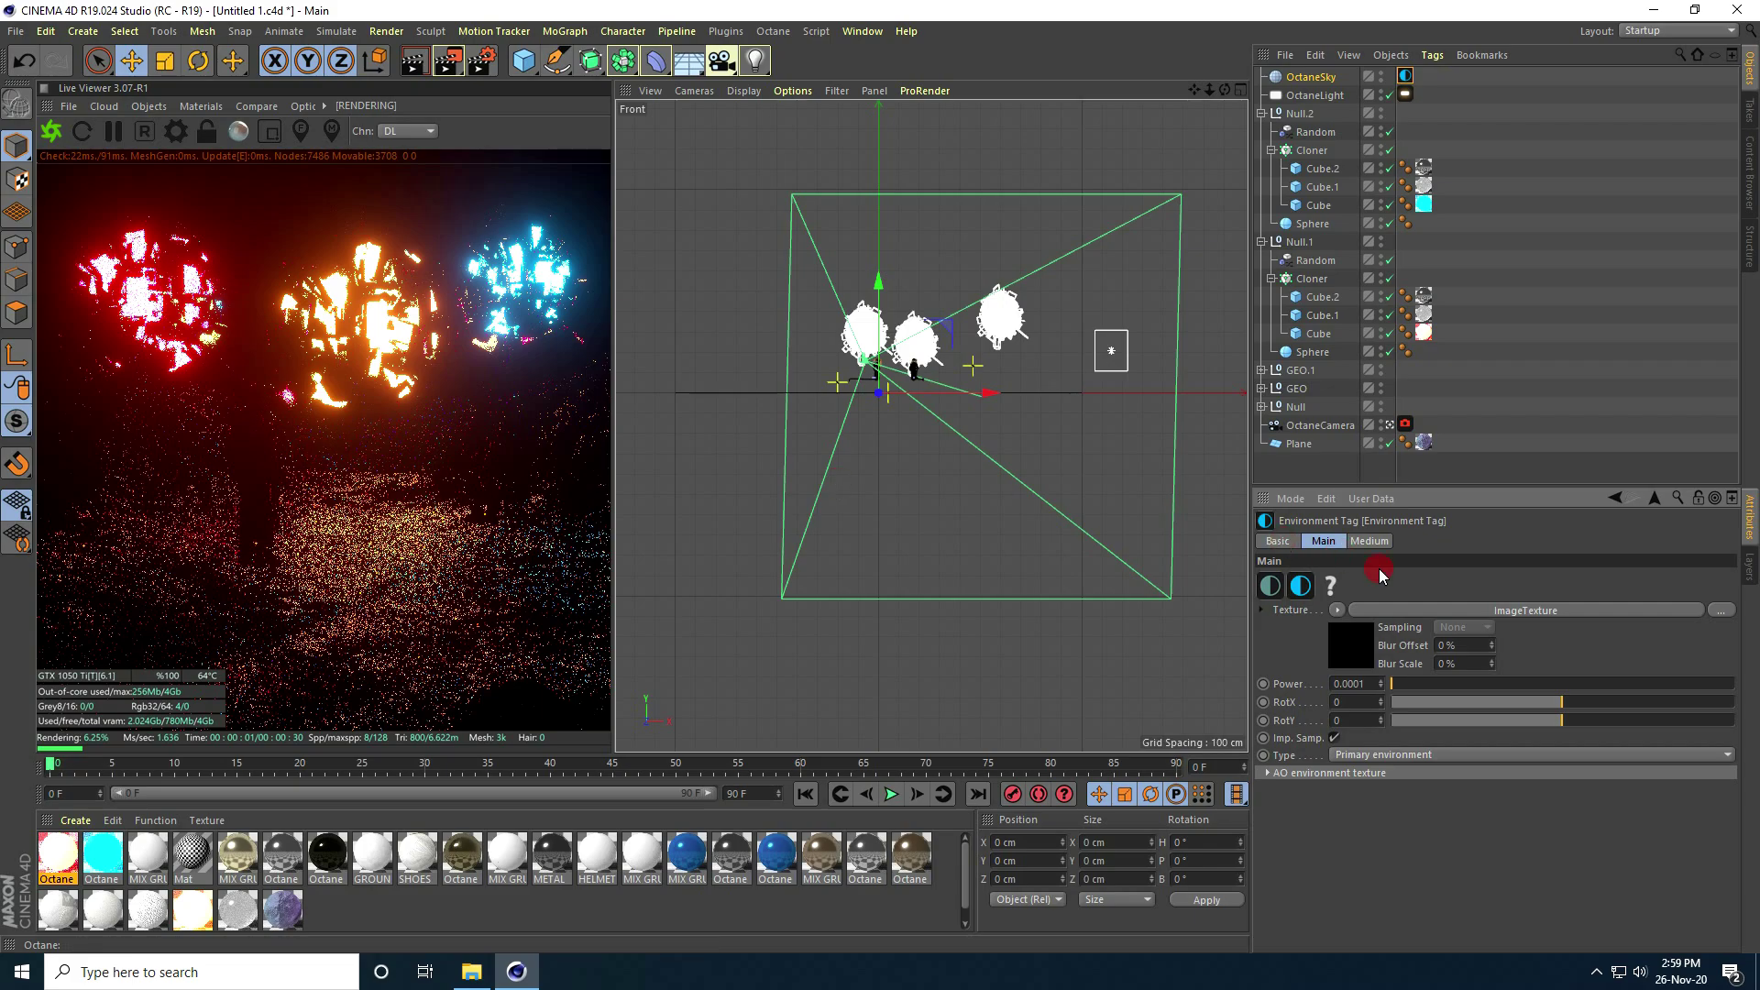
Add fog to the OctaneSky environment and set its scattering medium density to 0.1.
click(1368, 541)
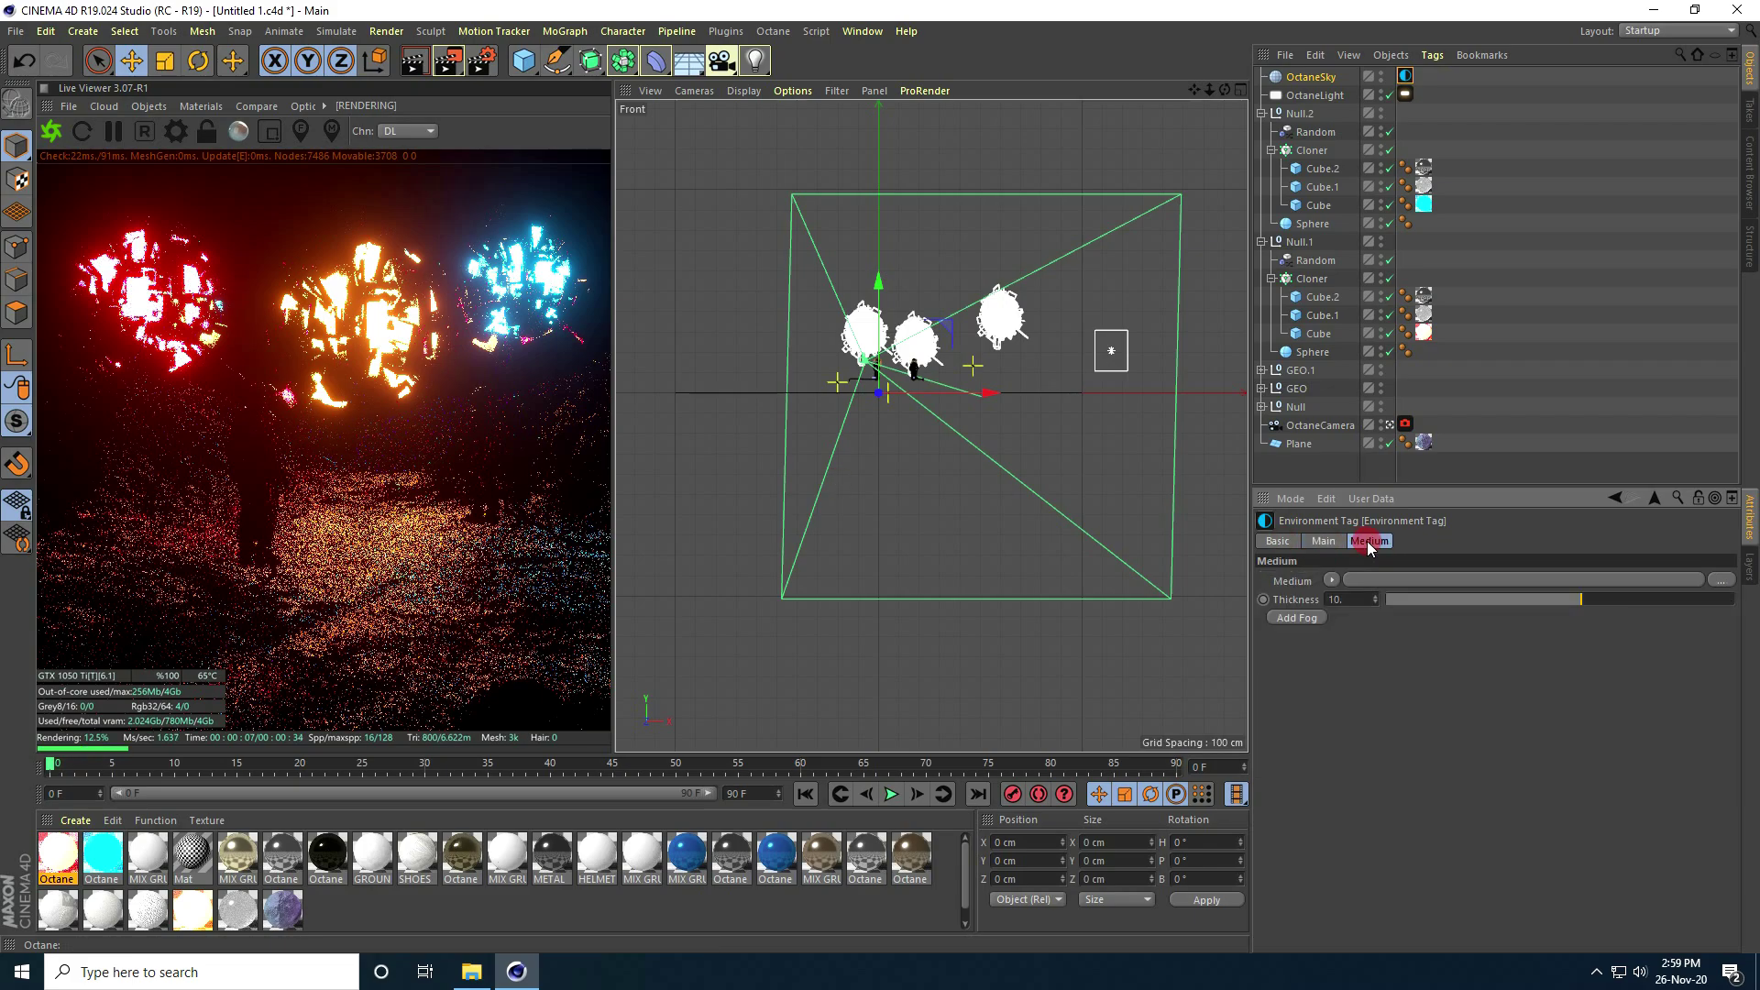
click(1297, 619)
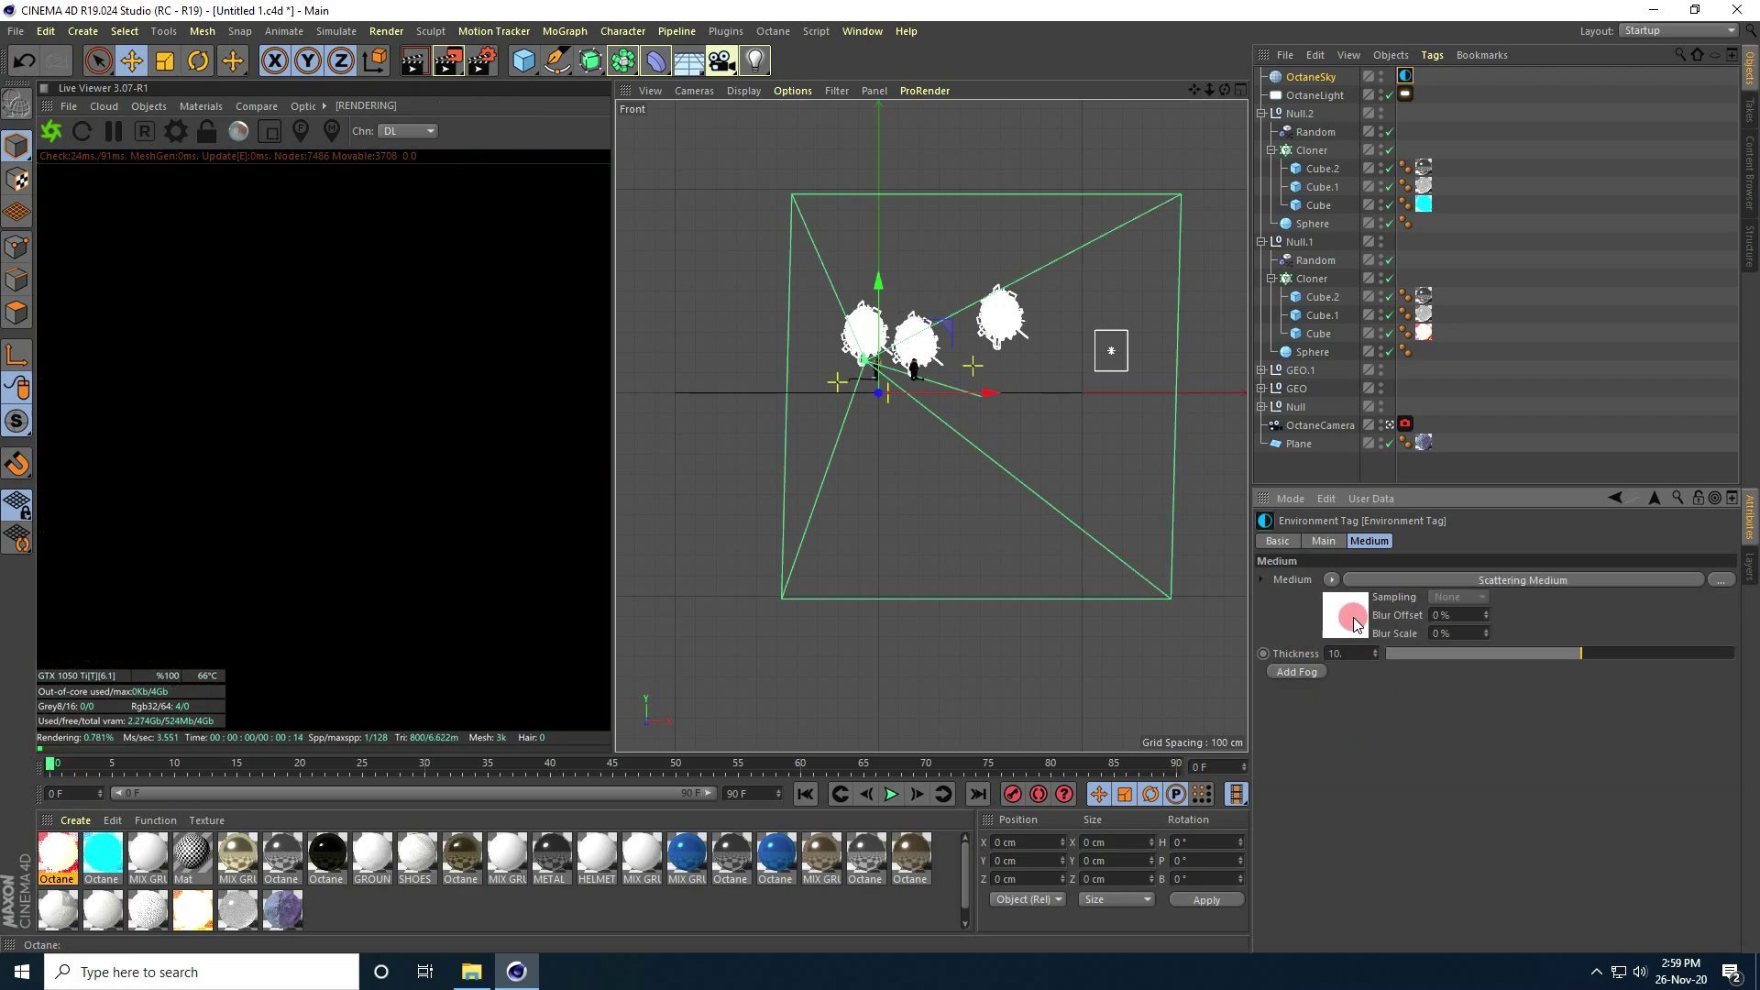
click(1349, 614)
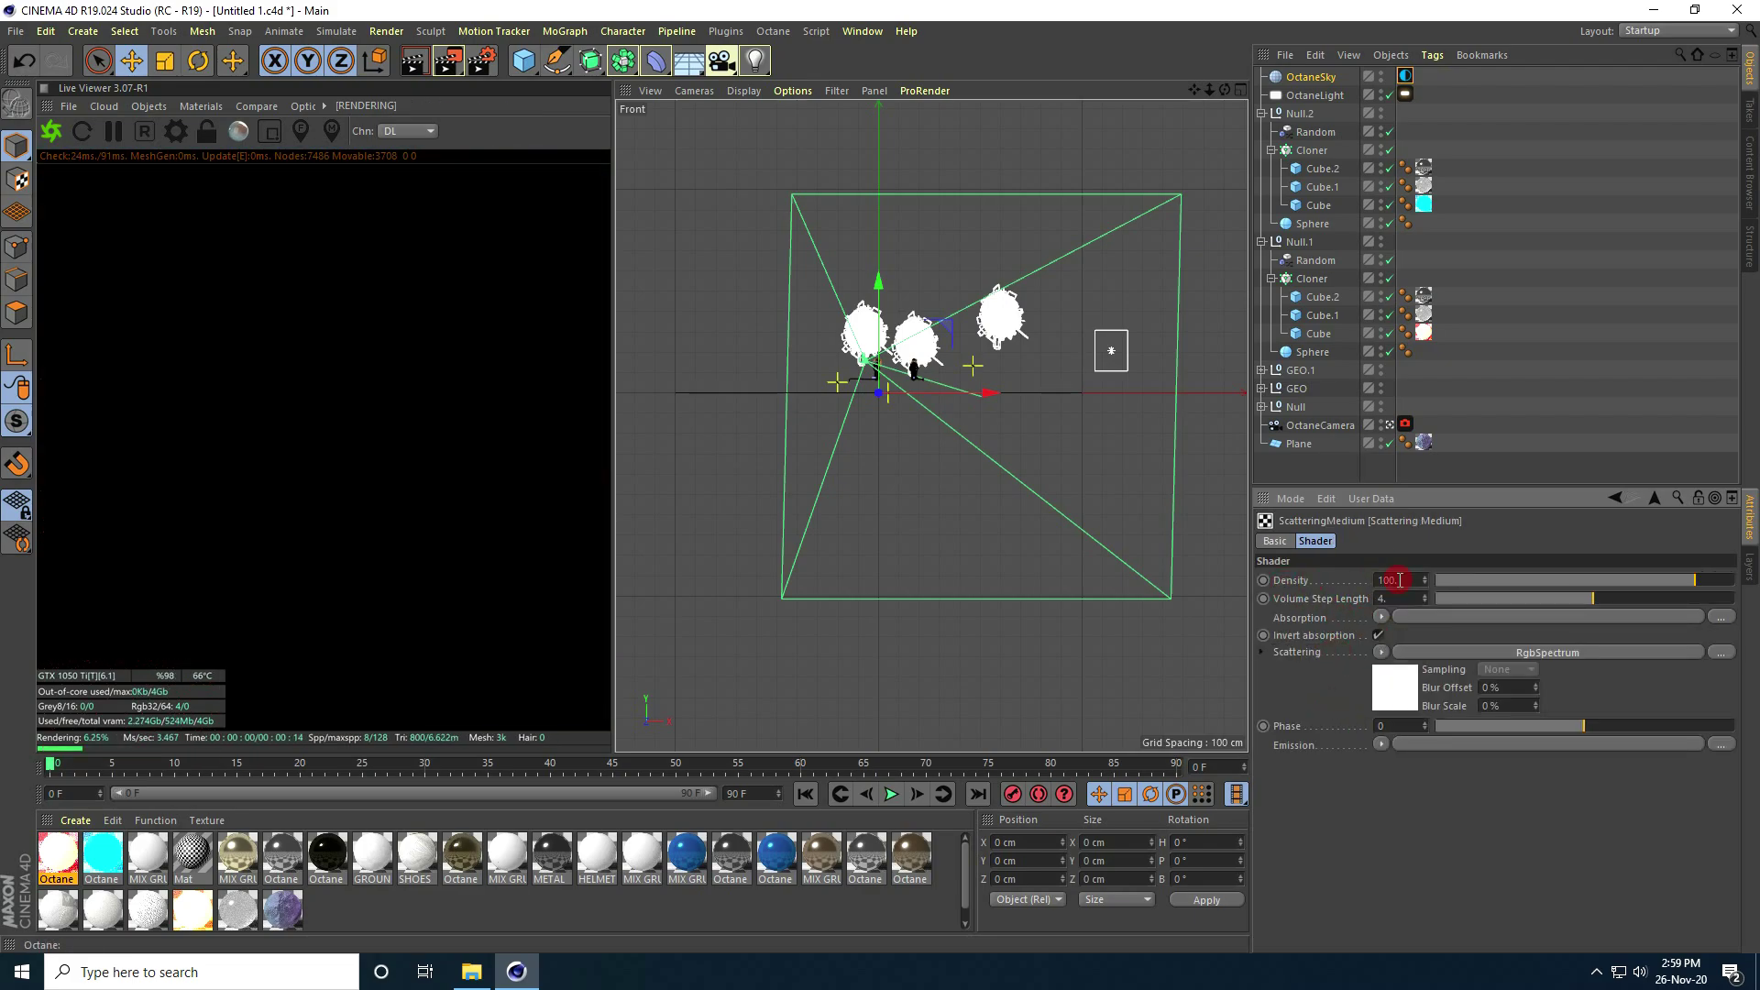
drag(1401, 581, 1269, 608)
text(0.1)
key(Return)
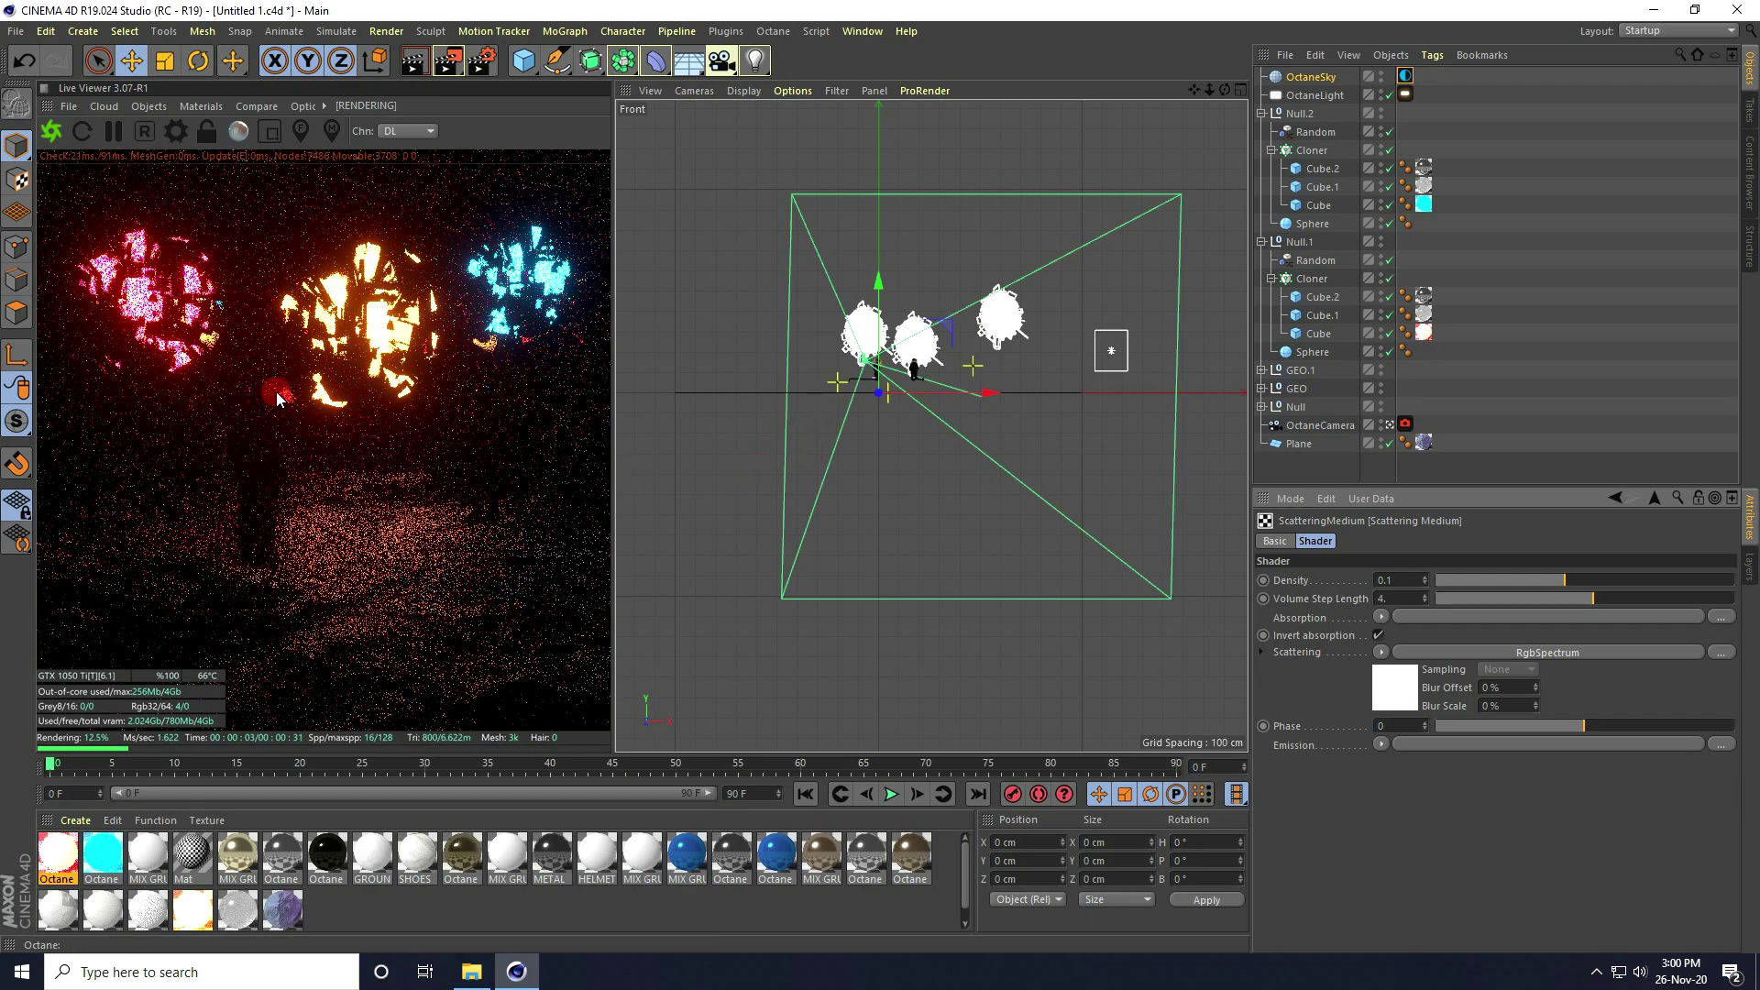
Duplicate the red area light and set the copy's heading rotation to 90°.
middle_click(990, 424)
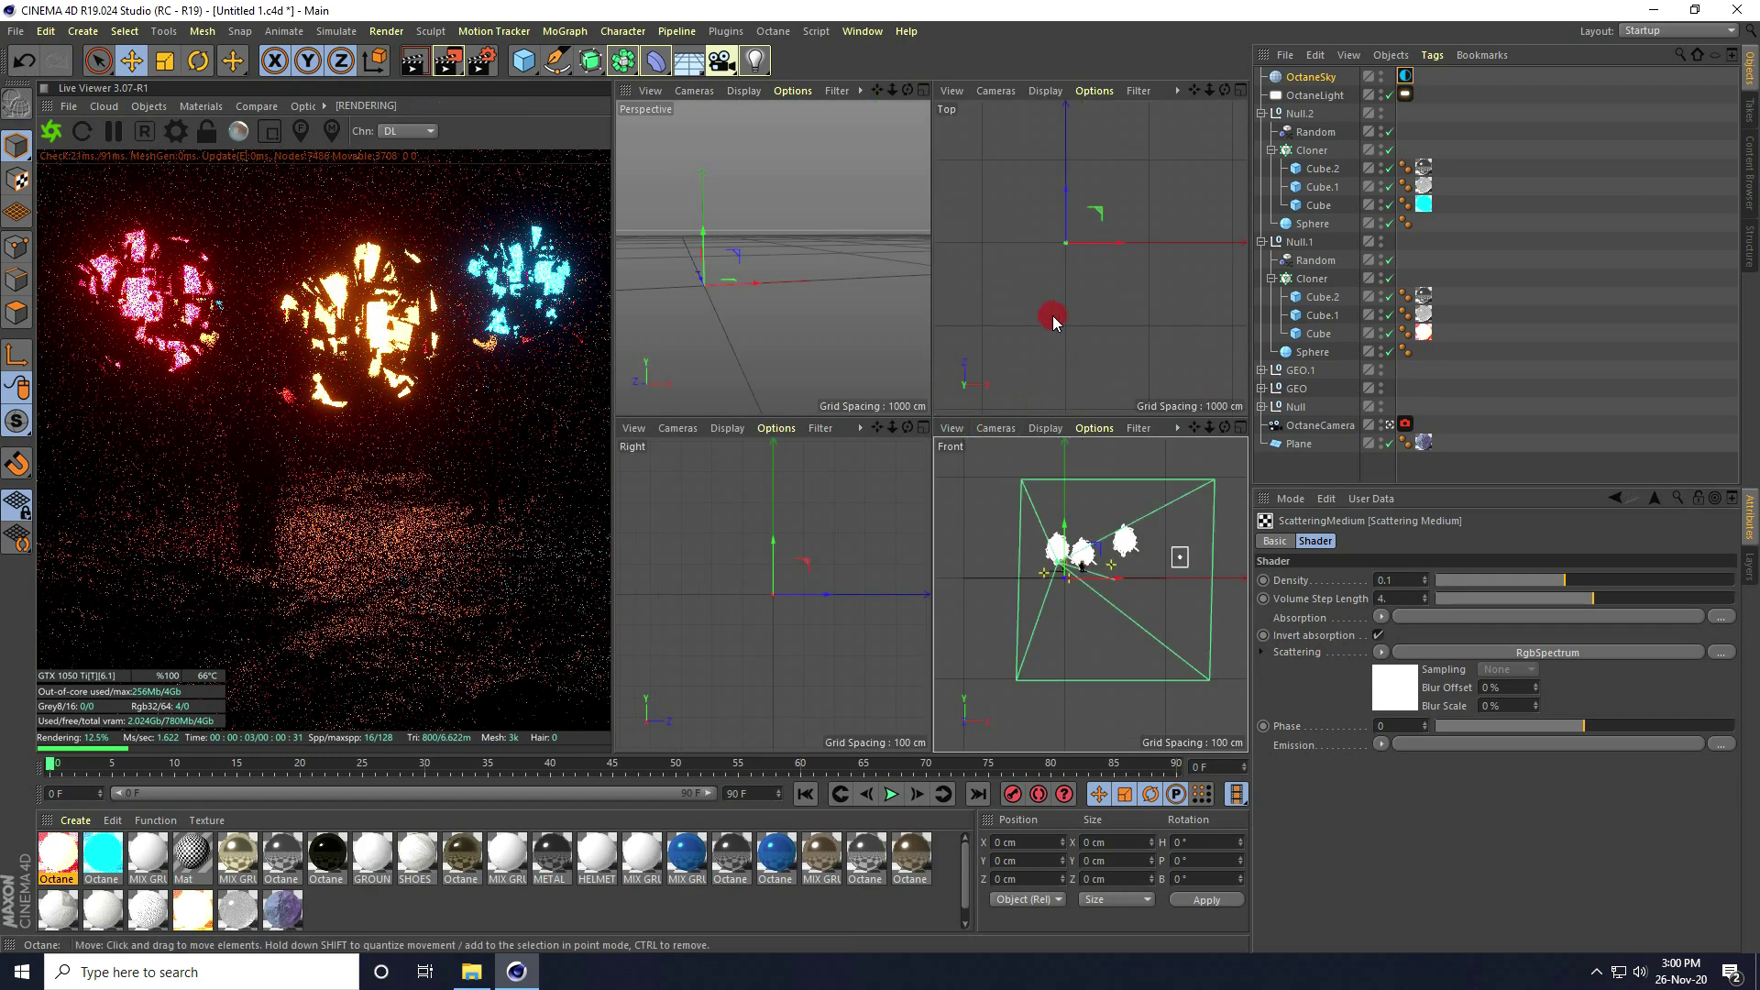
middle_click(1052, 315)
click(1320, 95)
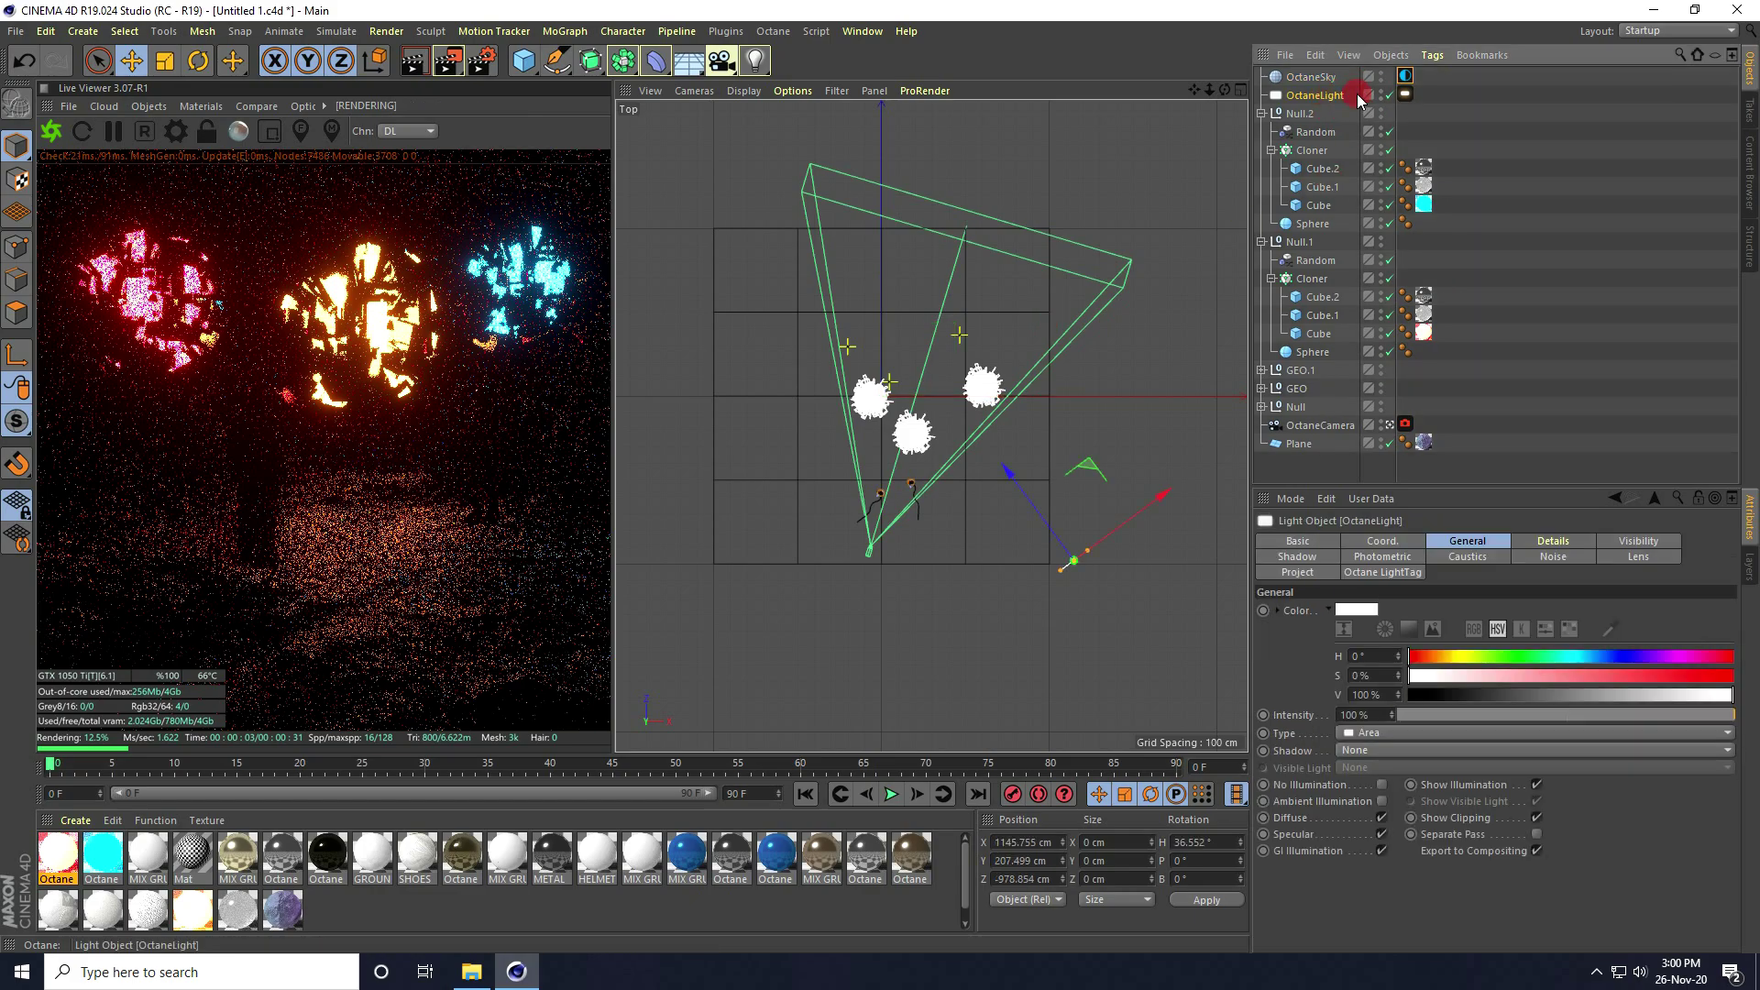
key(ctrl+c)
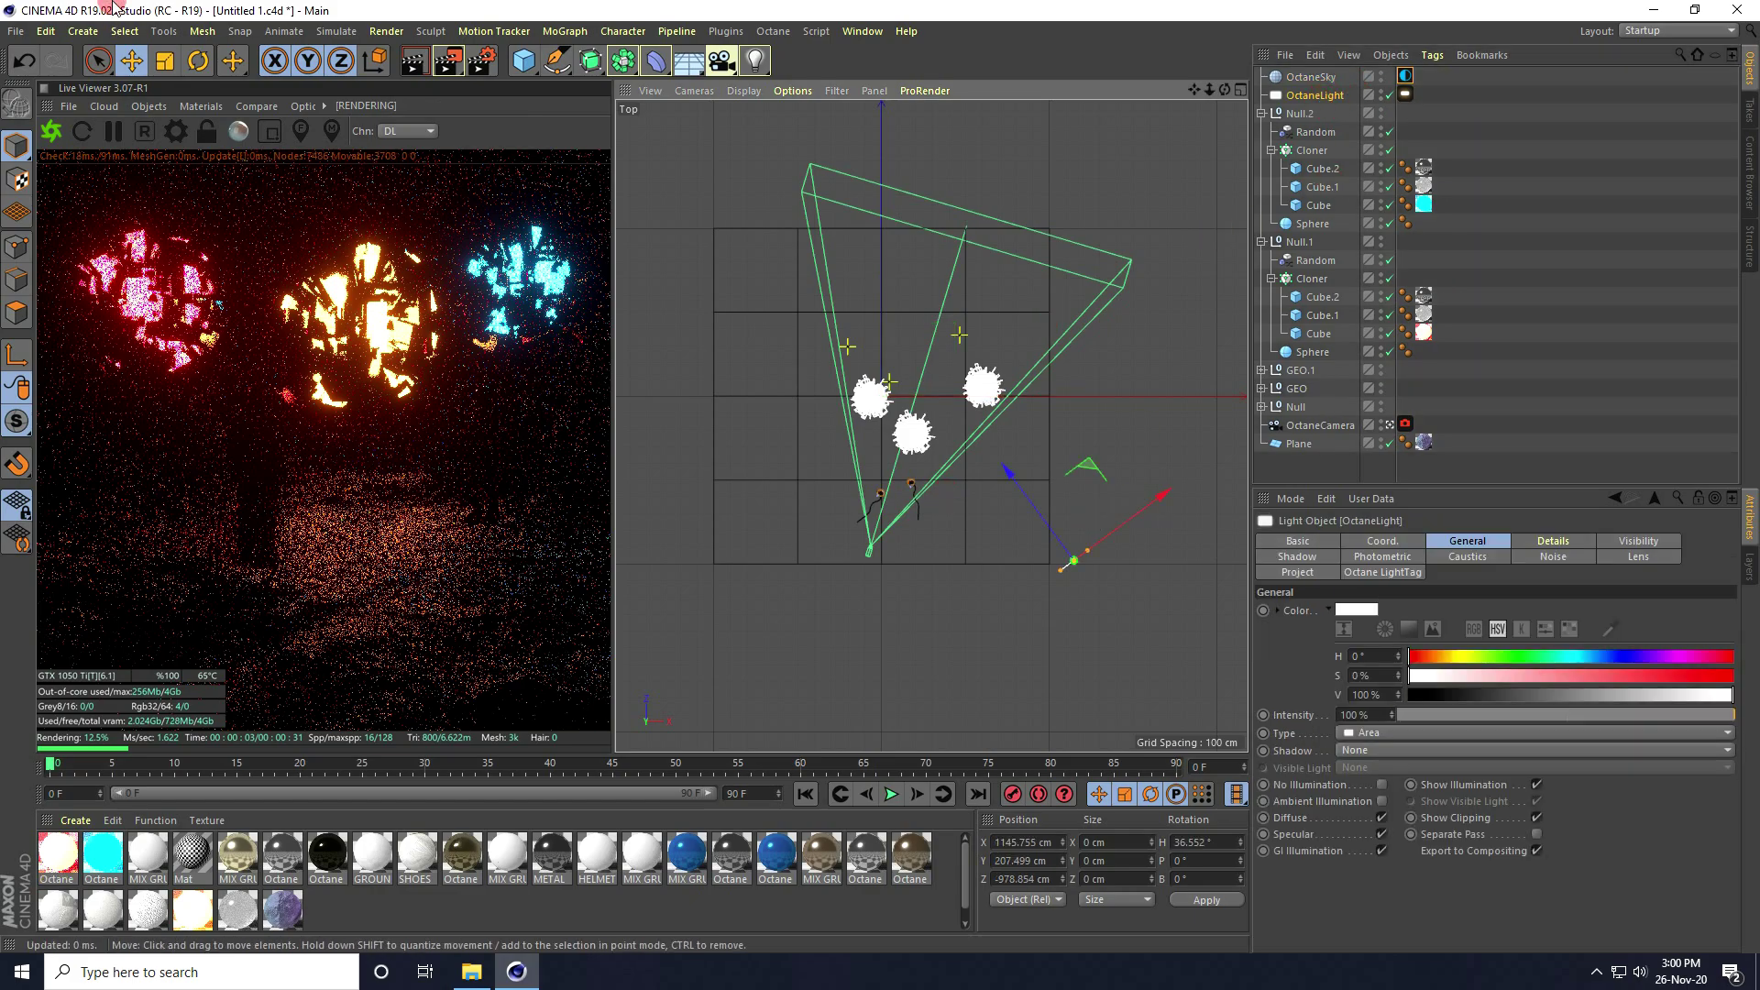
key(ctrl+v)
key(r)
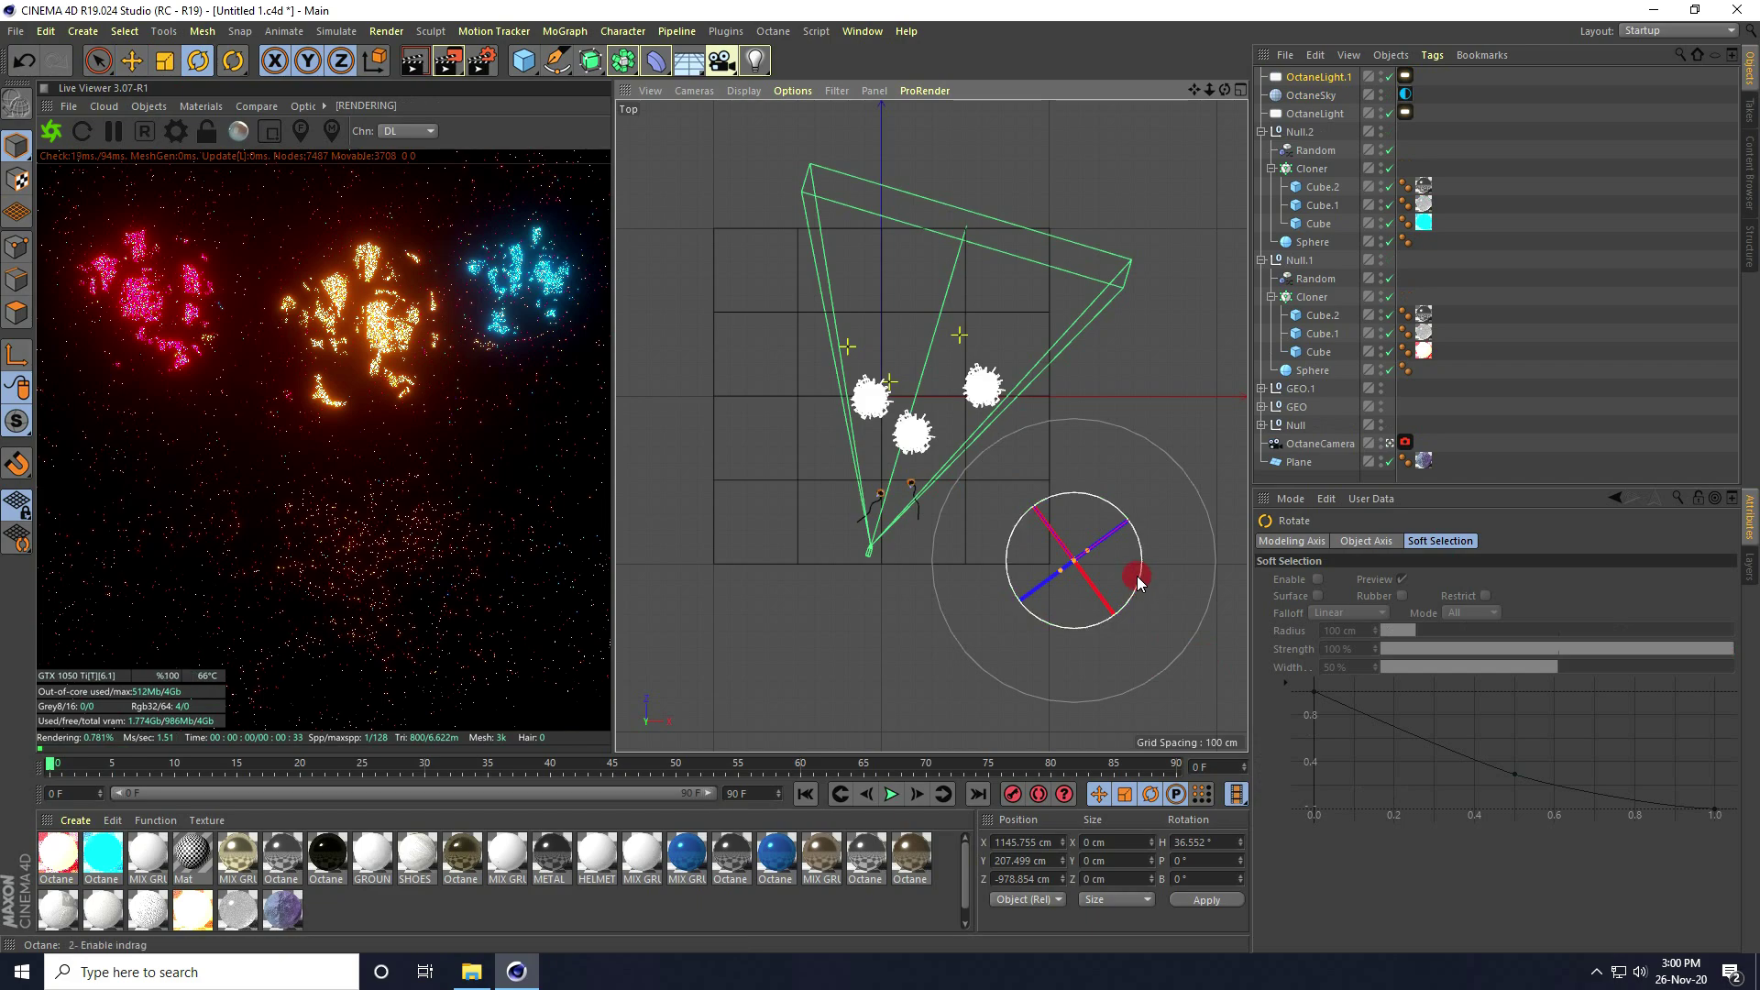
drag(1141, 581, 1128, 526)
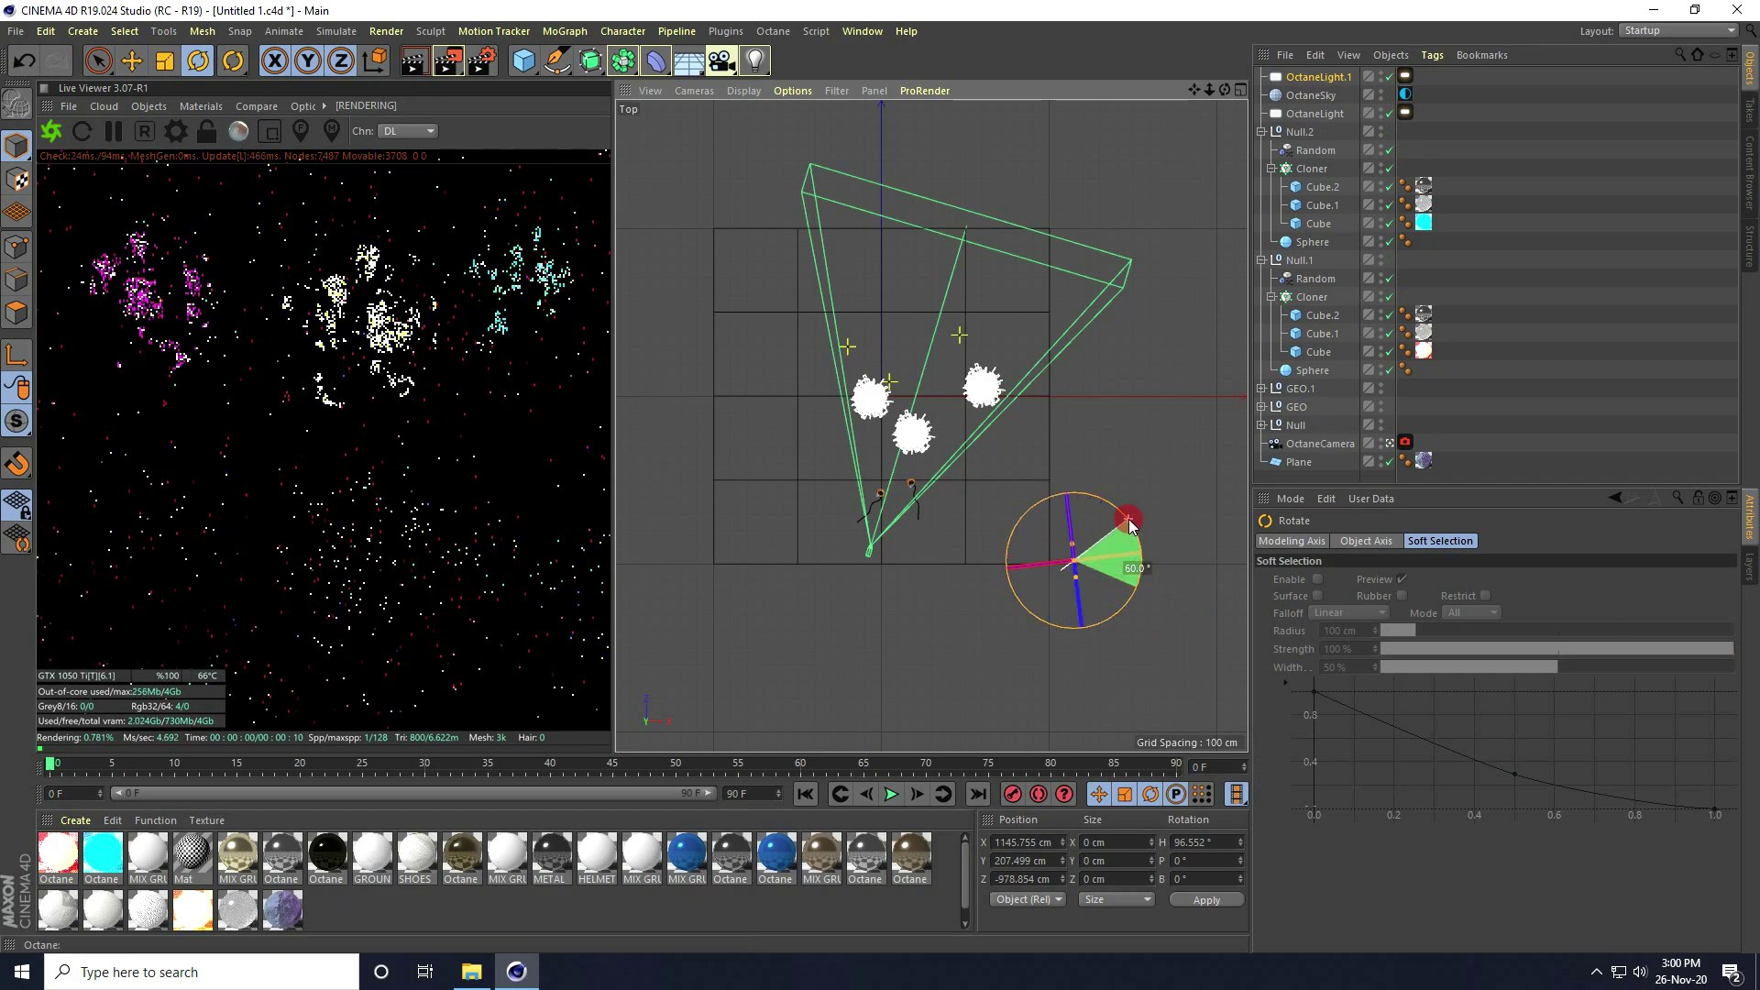
click(1206, 841)
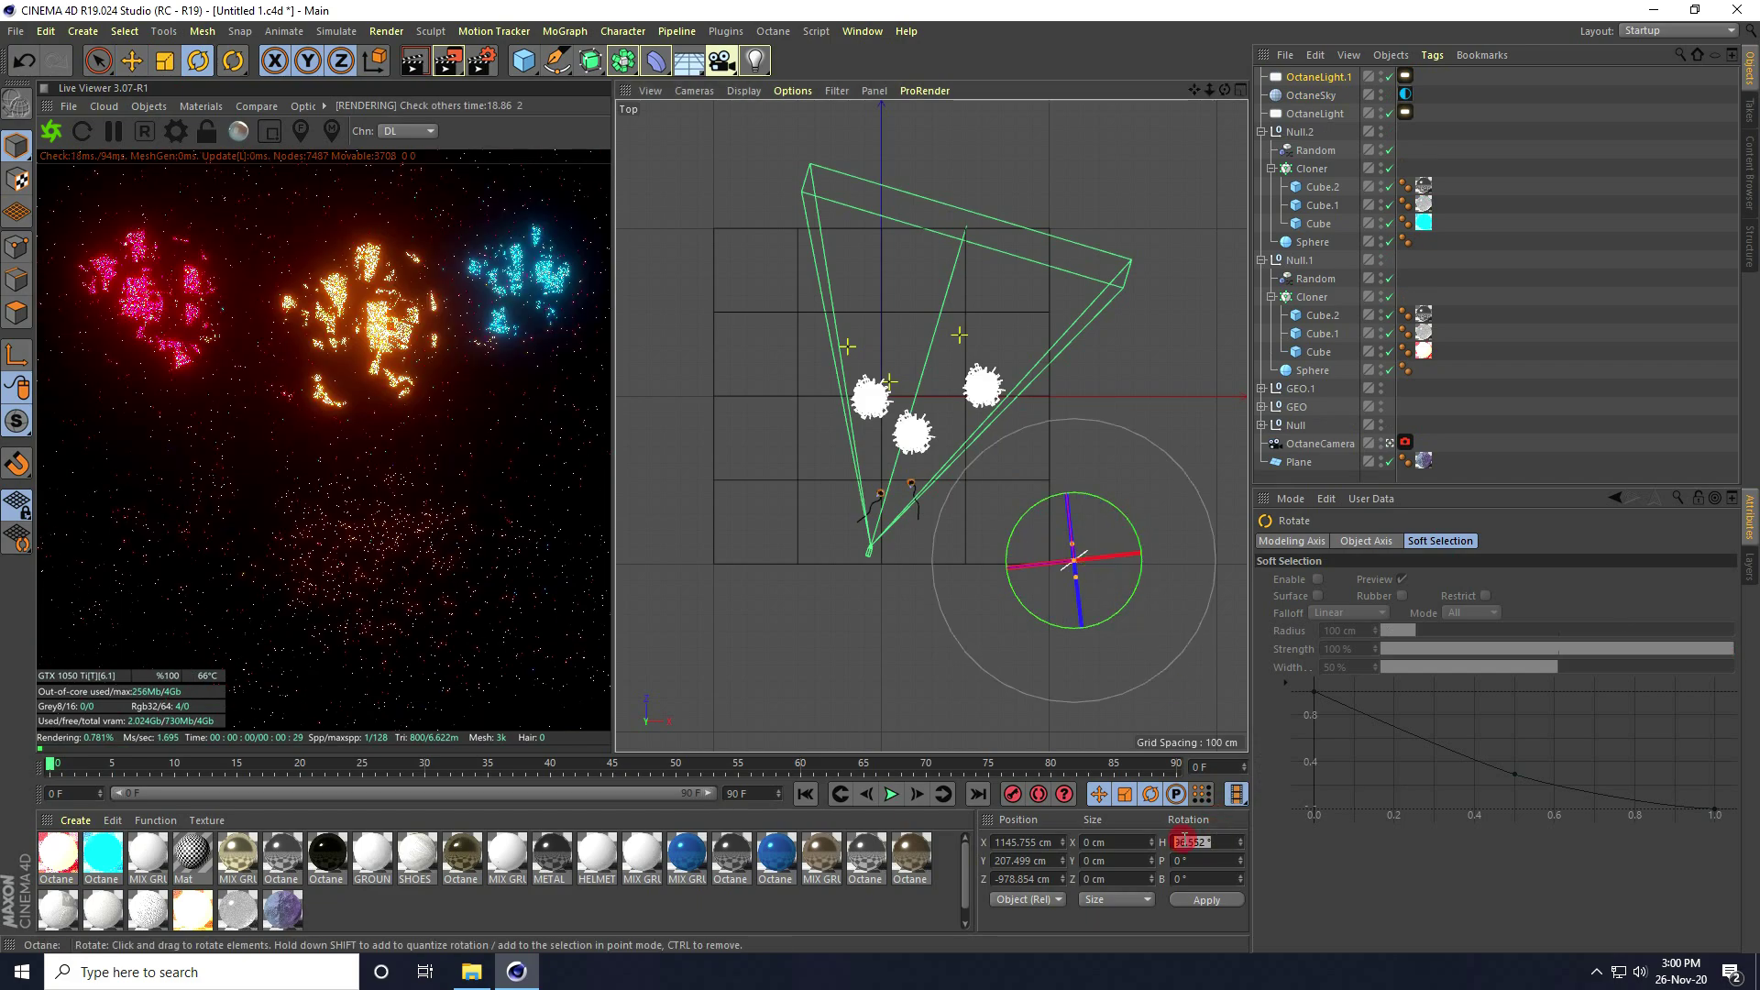
text(90)
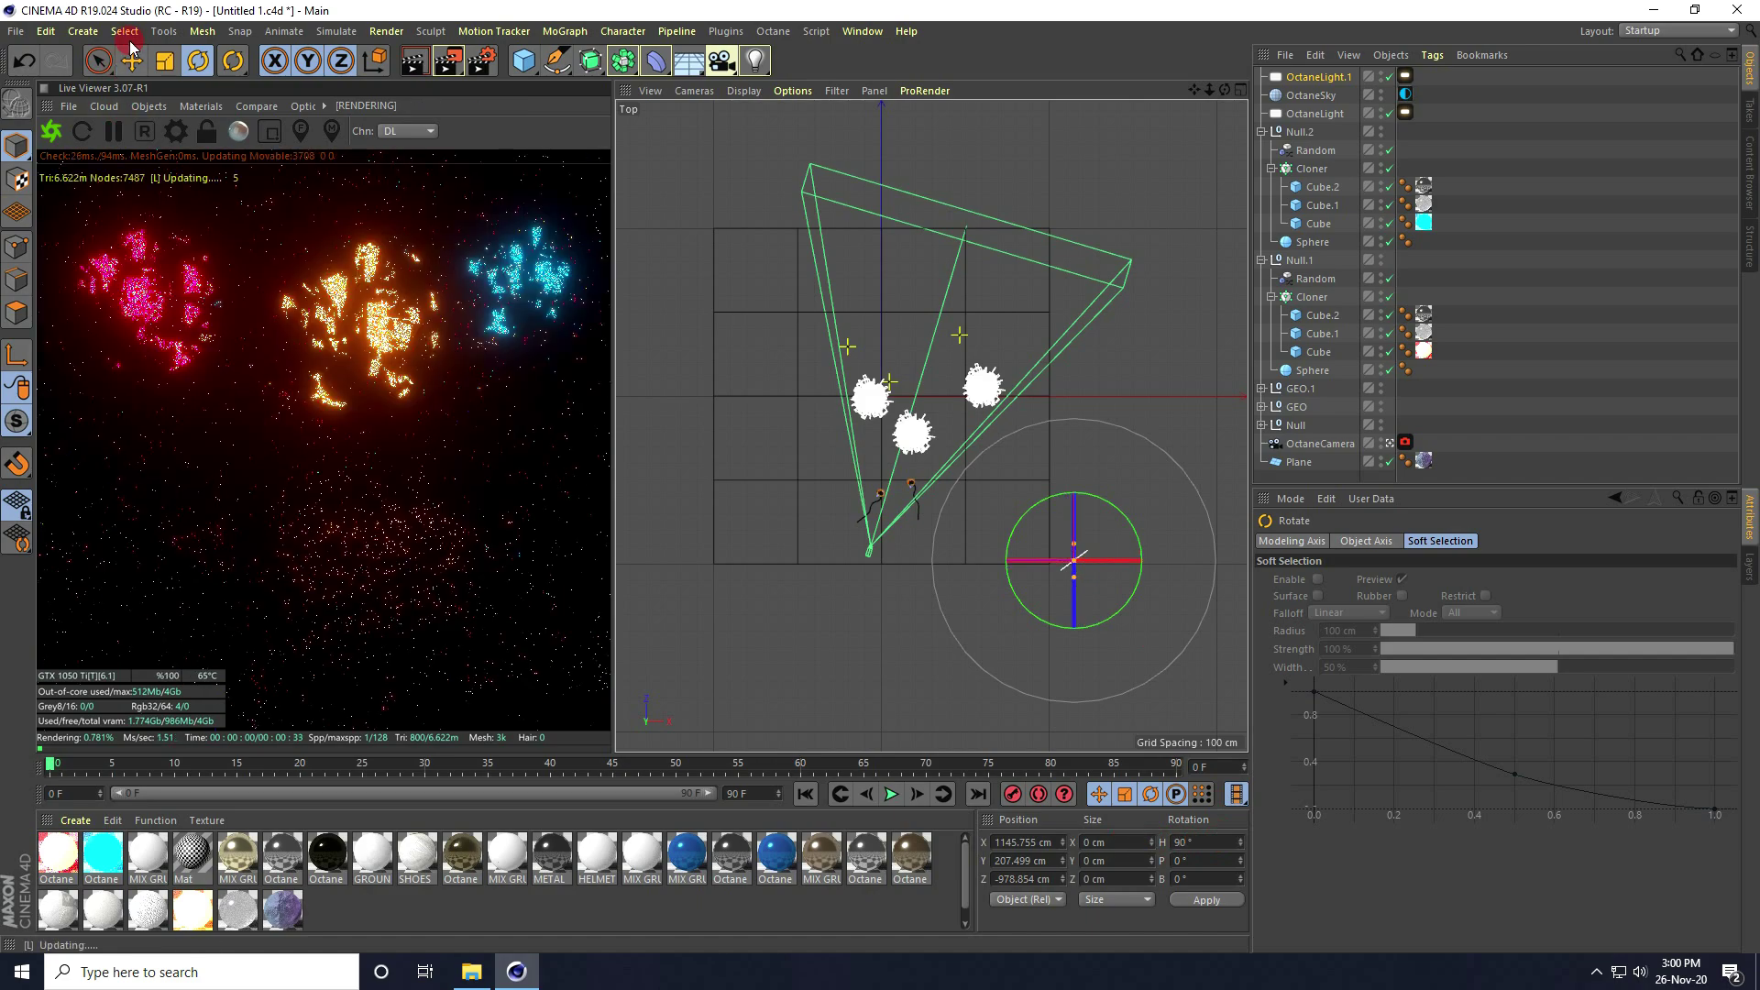
Move the duplicated light in the top view to about X 1359 cm, Z -61 cm, and return to the perspective view.
text(e)
drag(1079, 458, 1108, 299)
middle_click(1054, 398)
middle_click(817, 289)
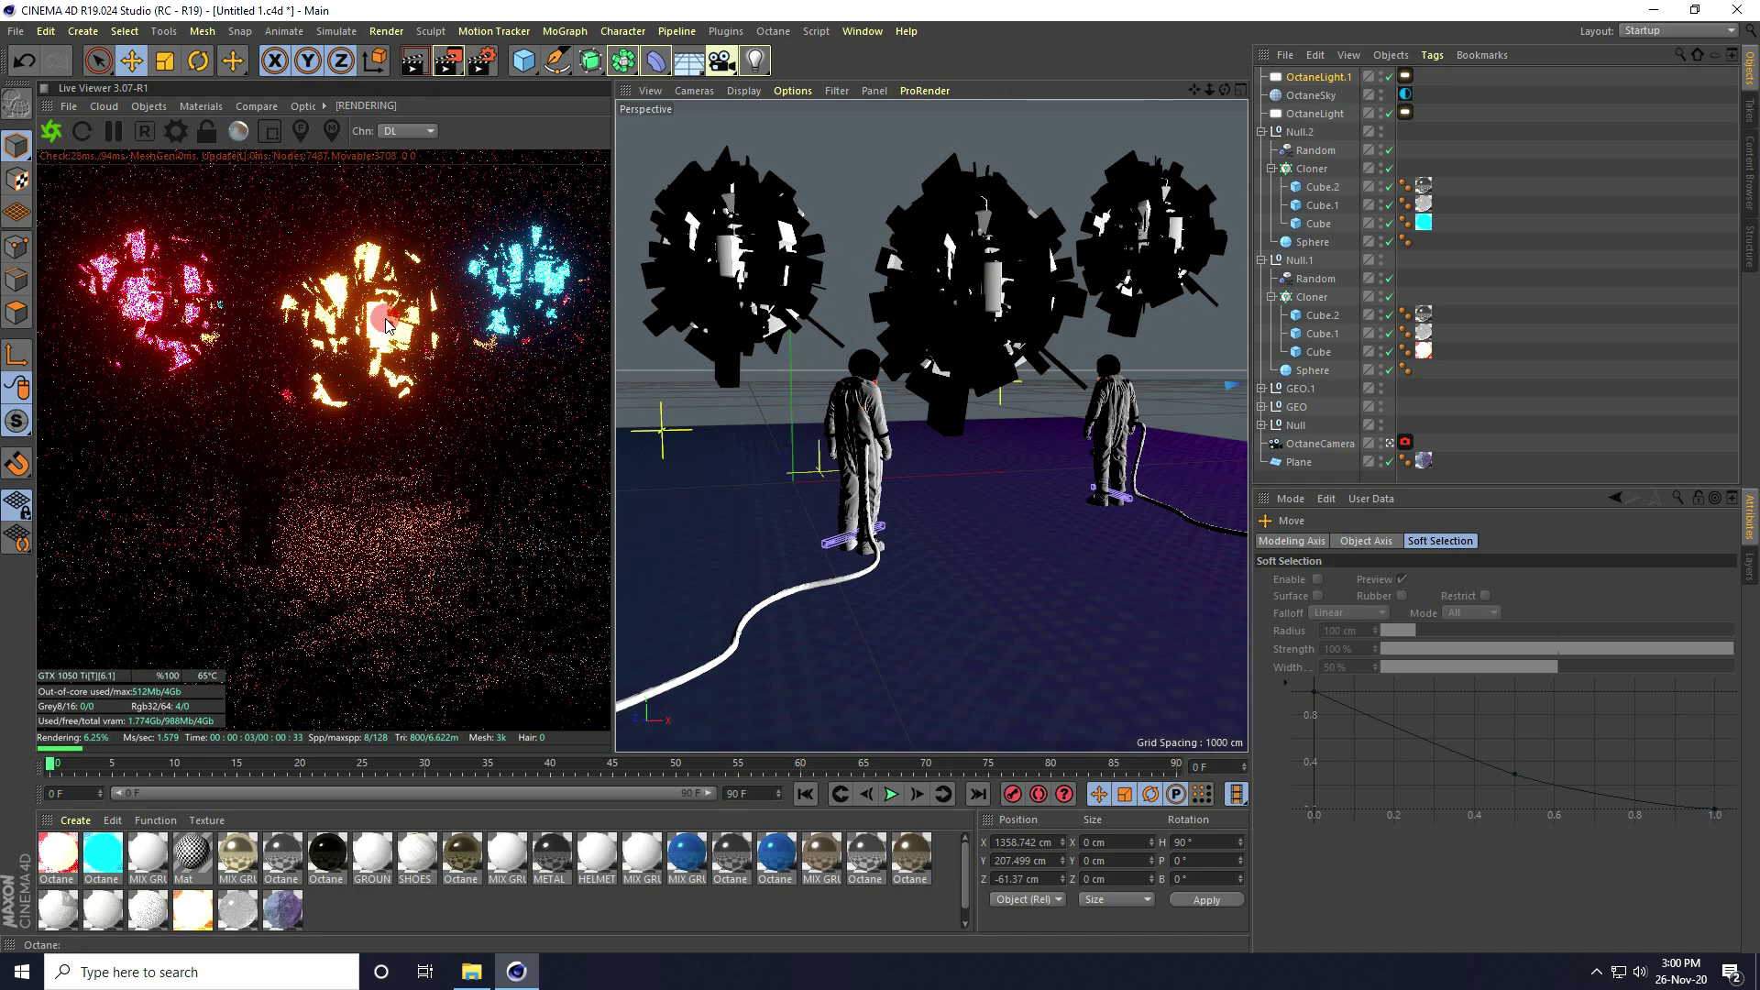
Set the Octane direct lighting kernel's max samples to 4000.
click(177, 130)
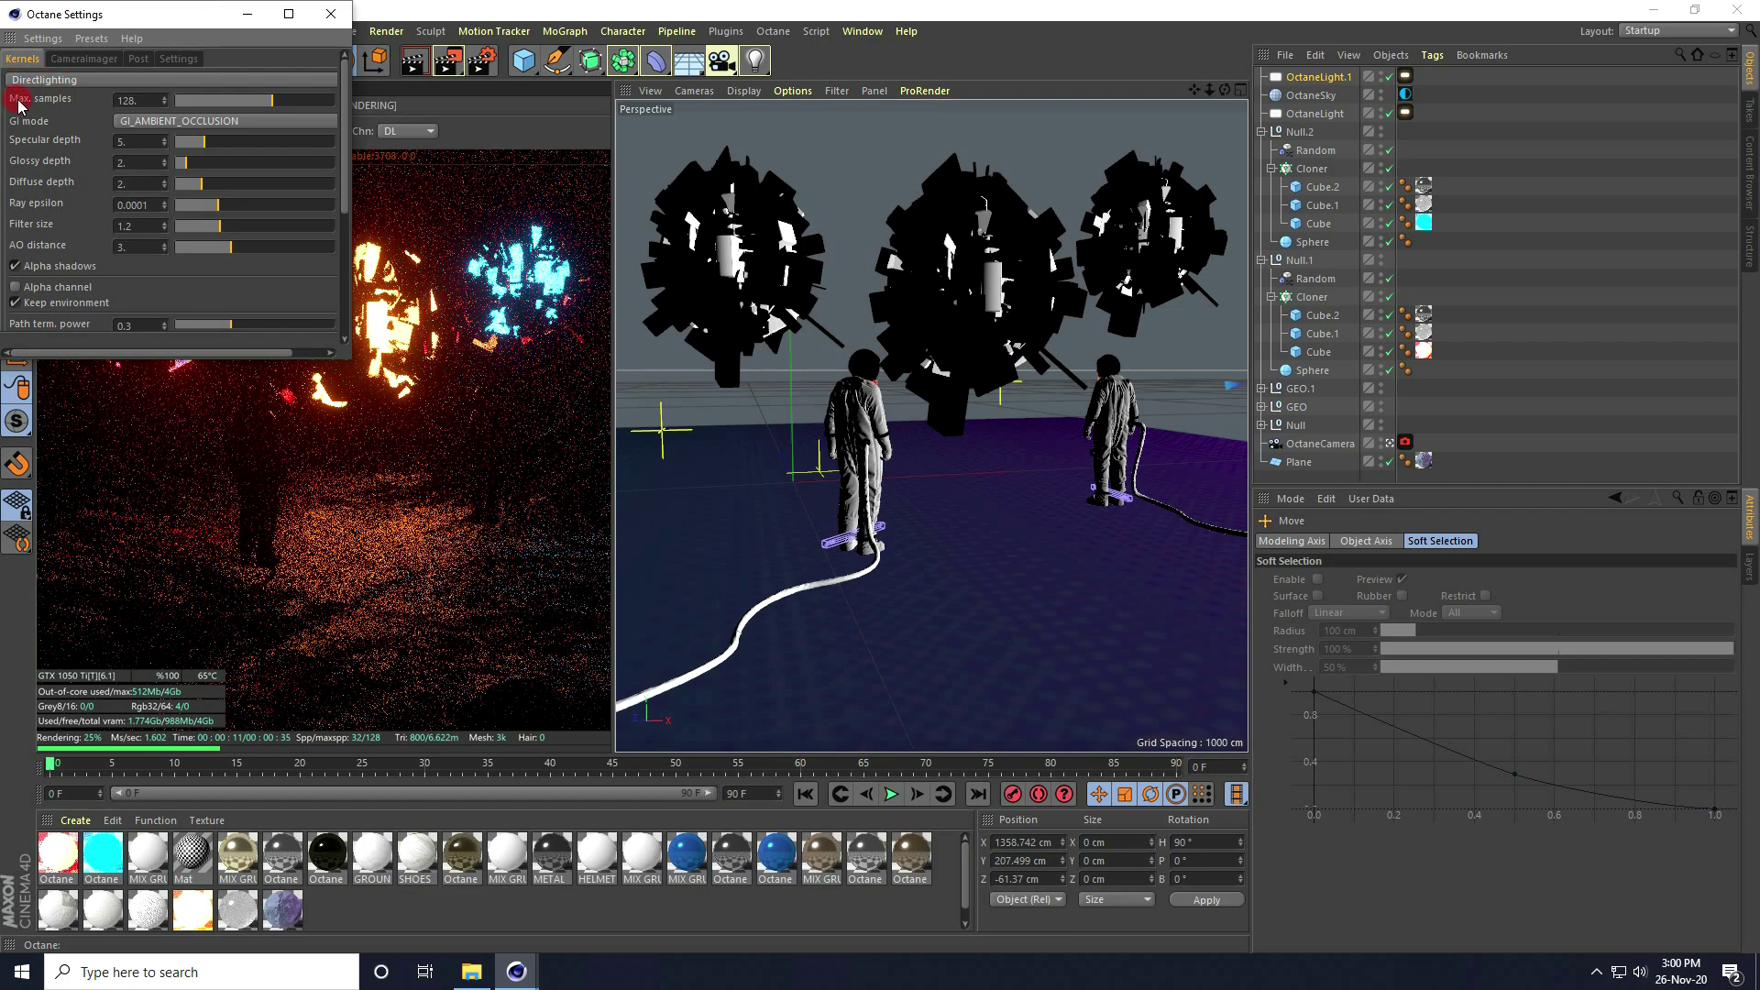
double_click(128, 100)
text(4000)
key(Return)
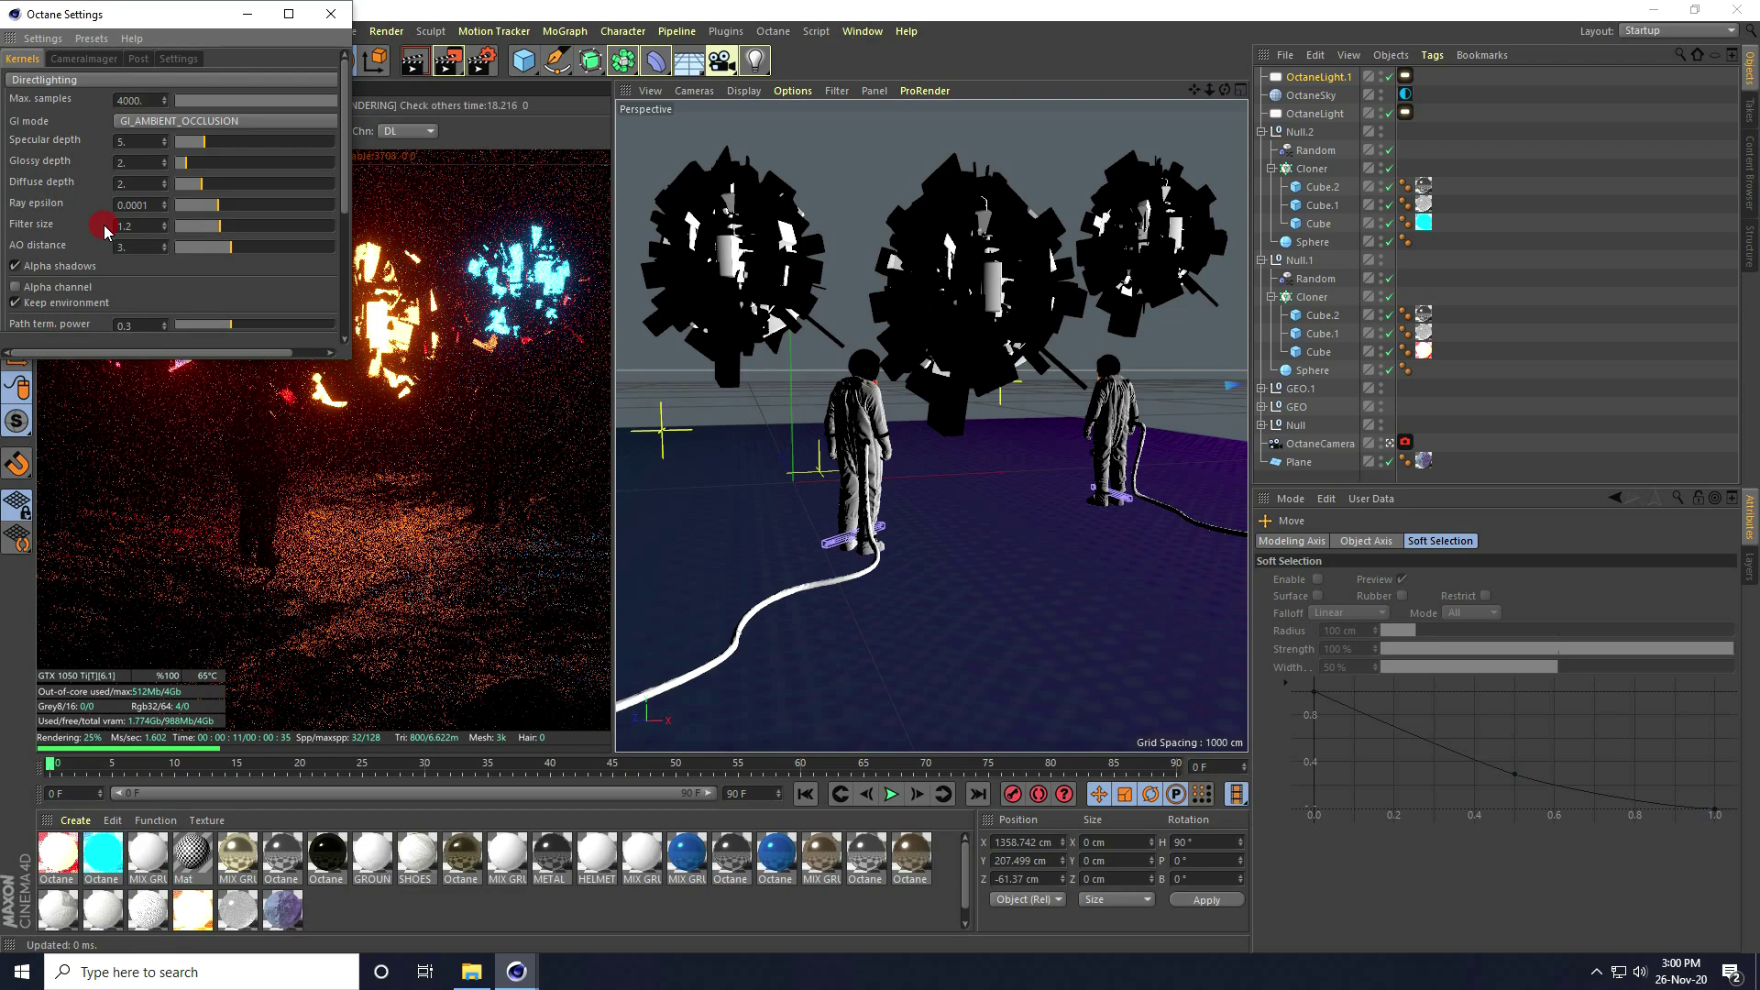
Set the Octane kernel's specular depth to 6, diffuse depth to 4 and glossy depth to 4, and close the settings.
click(165, 138)
click(165, 181)
click(165, 181)
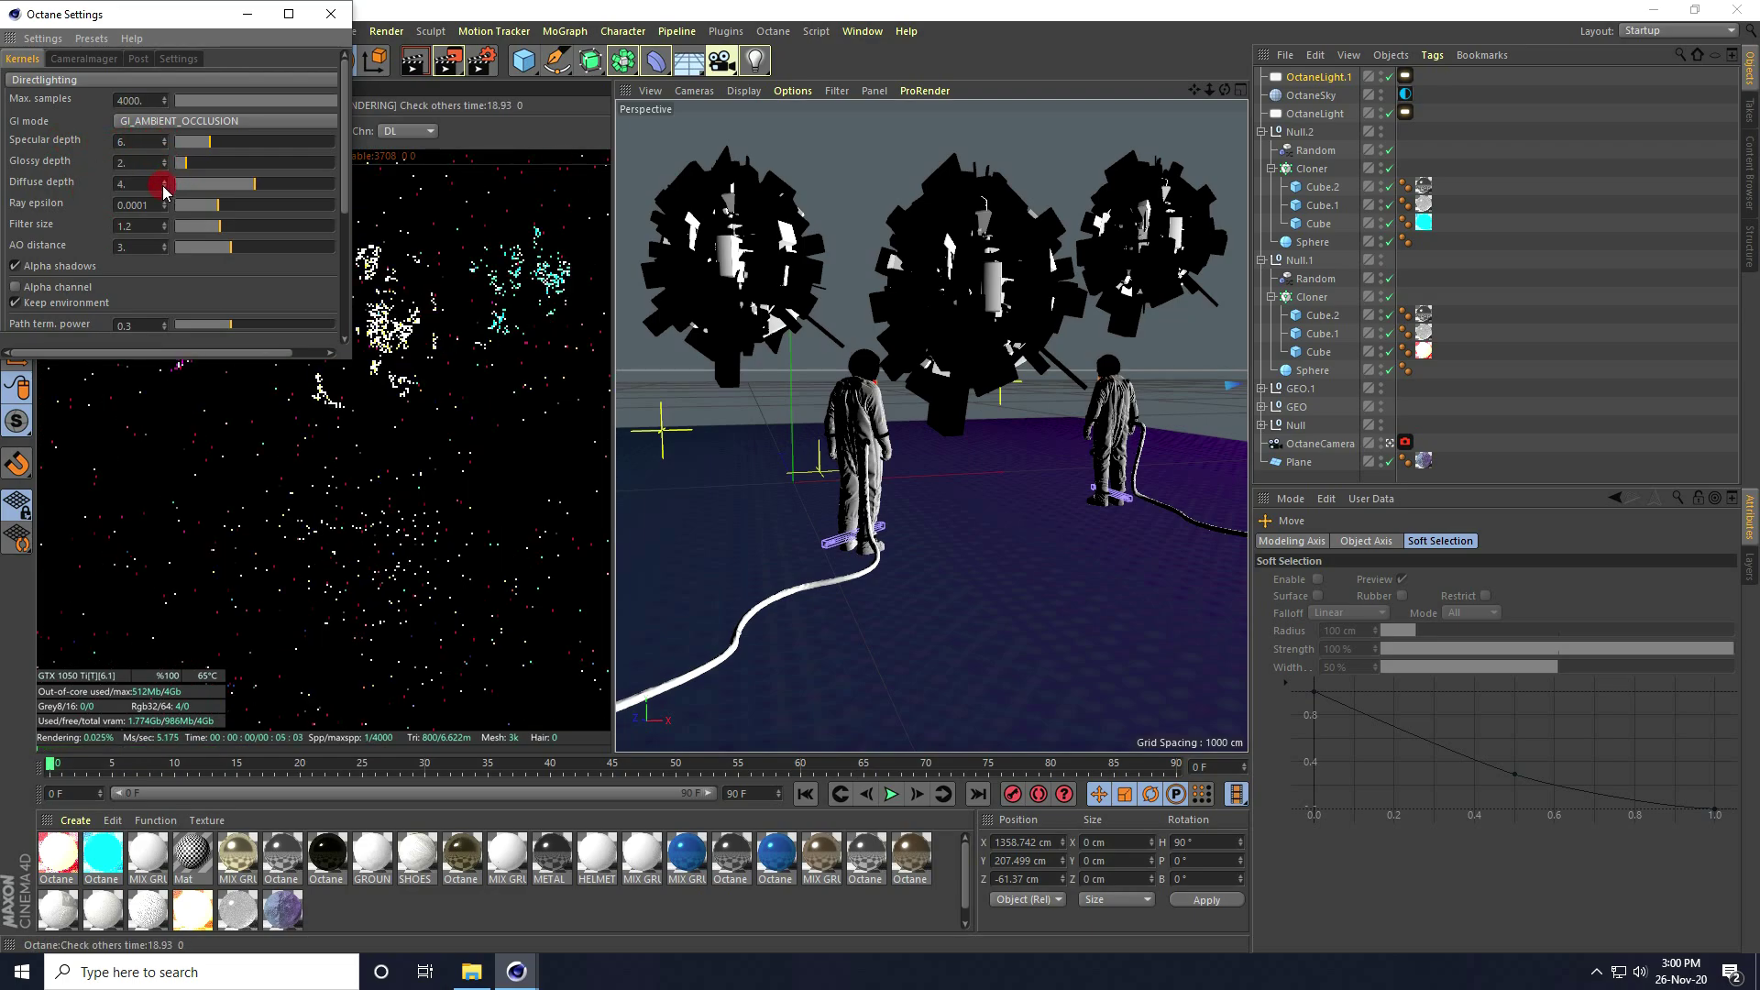
click(166, 160)
click(166, 160)
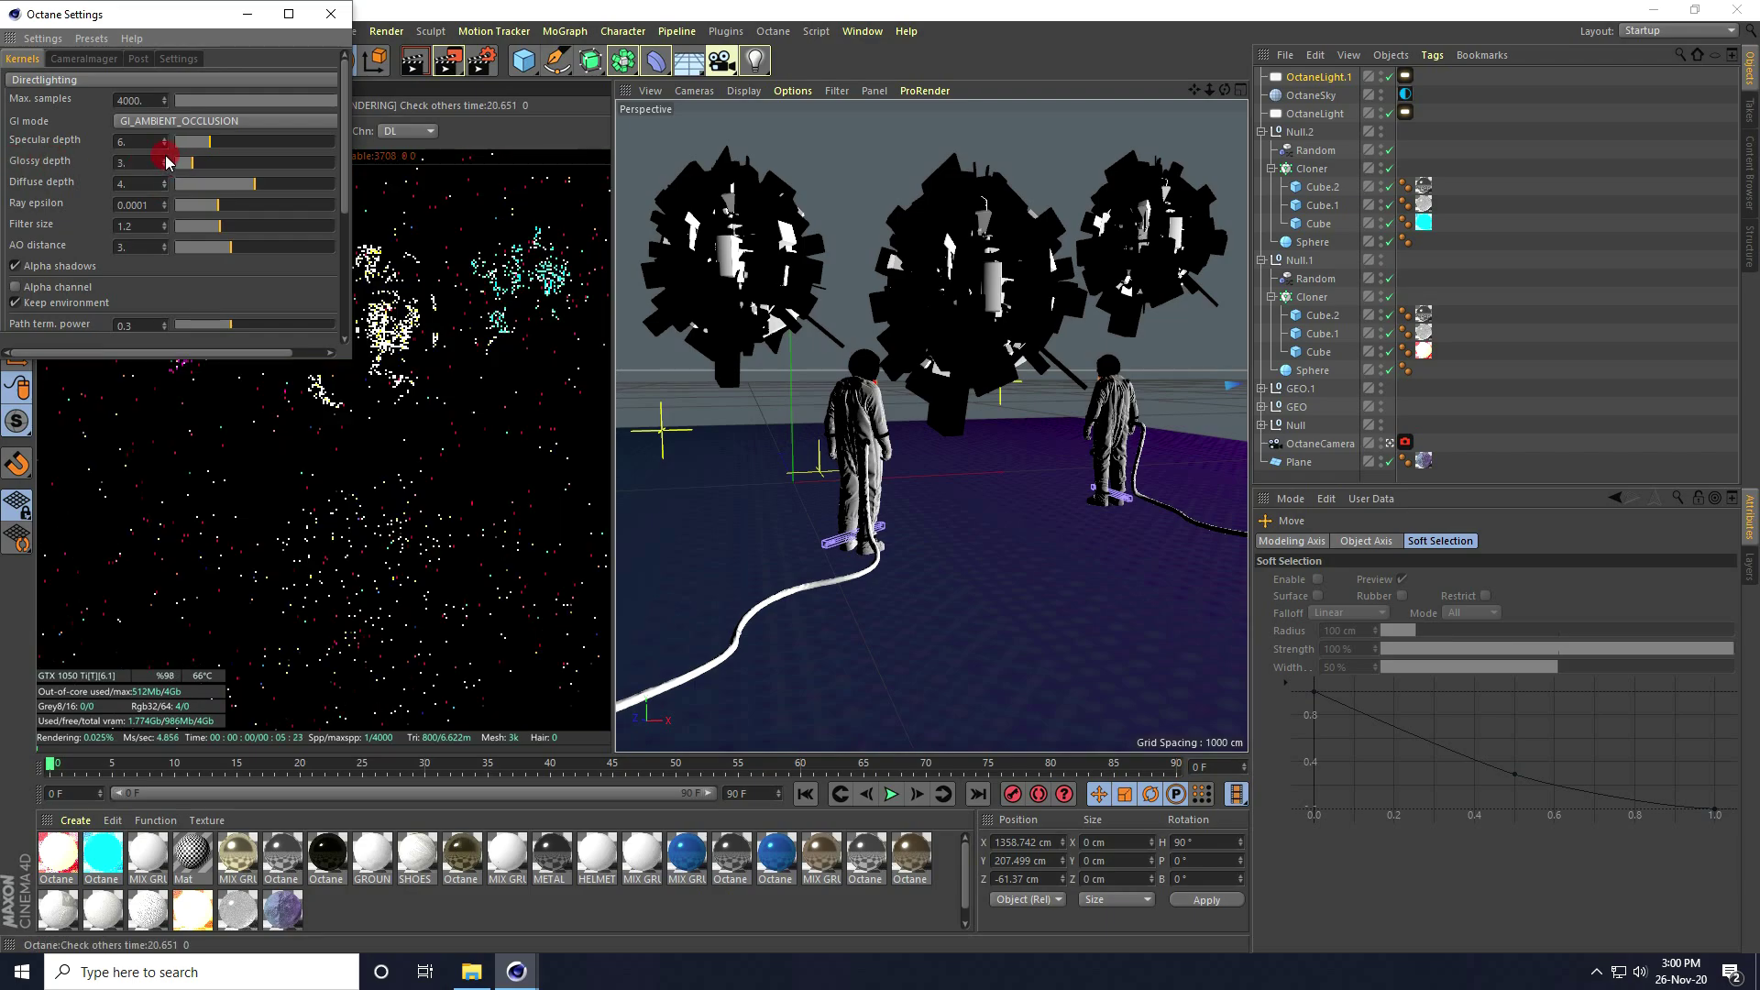
click(166, 160)
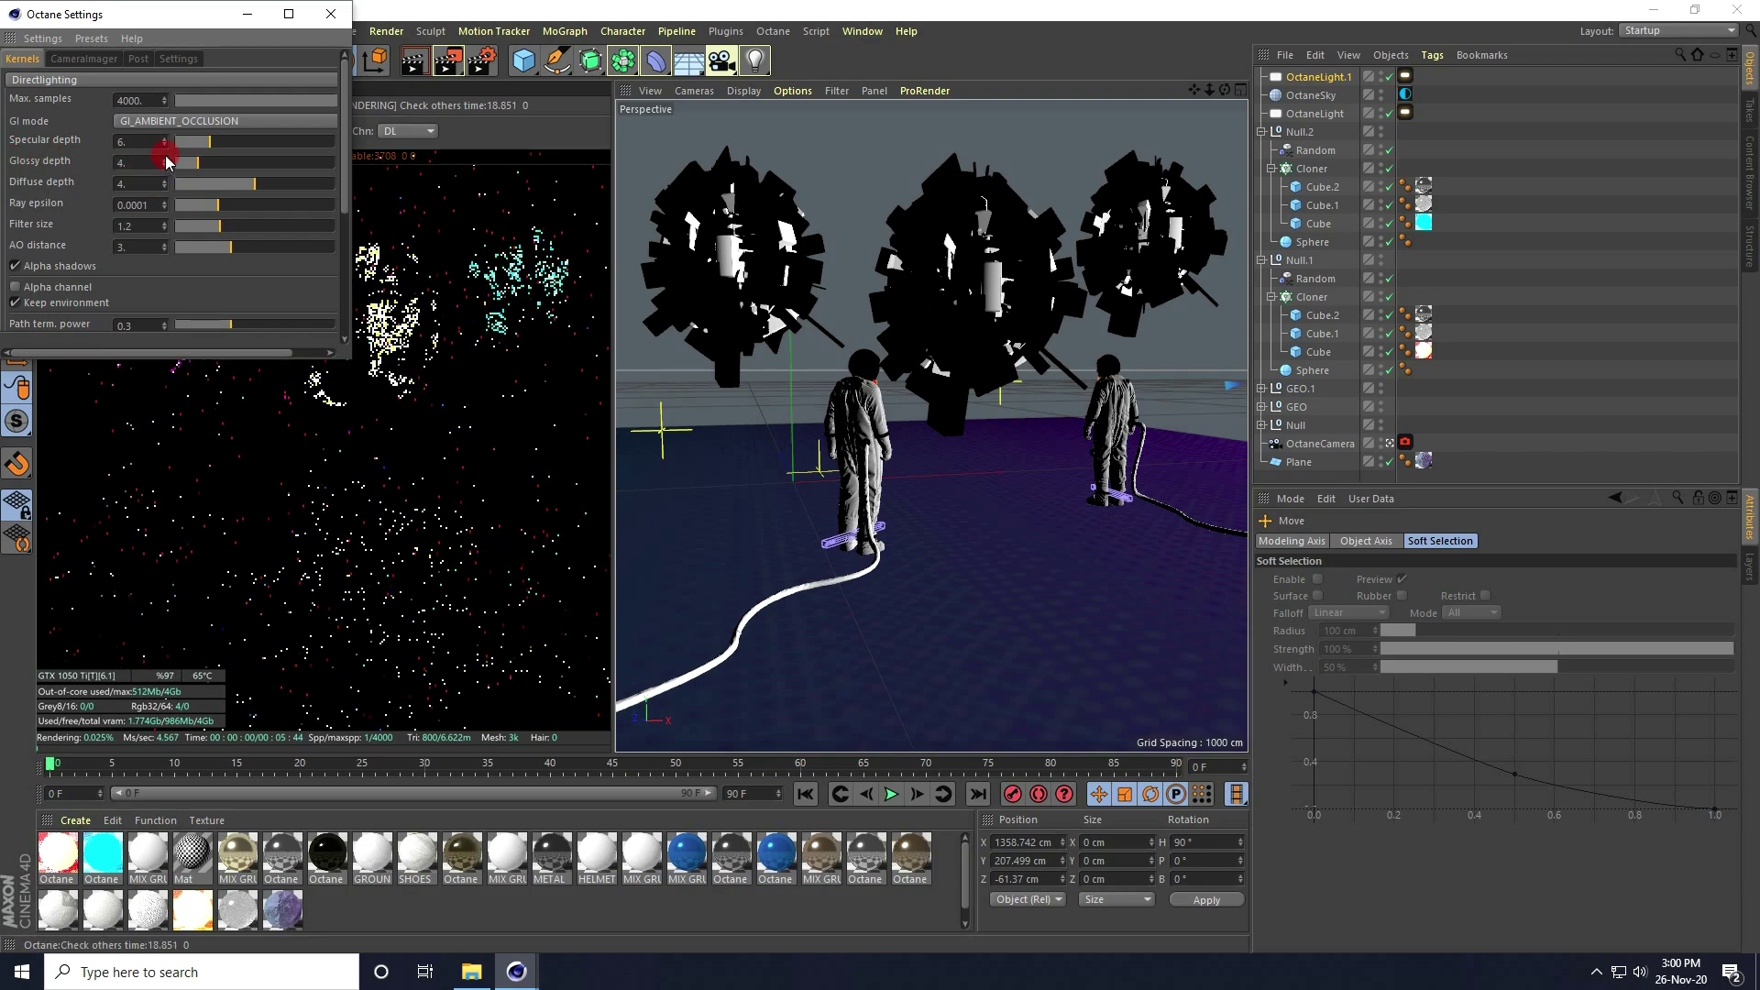
click(336, 15)
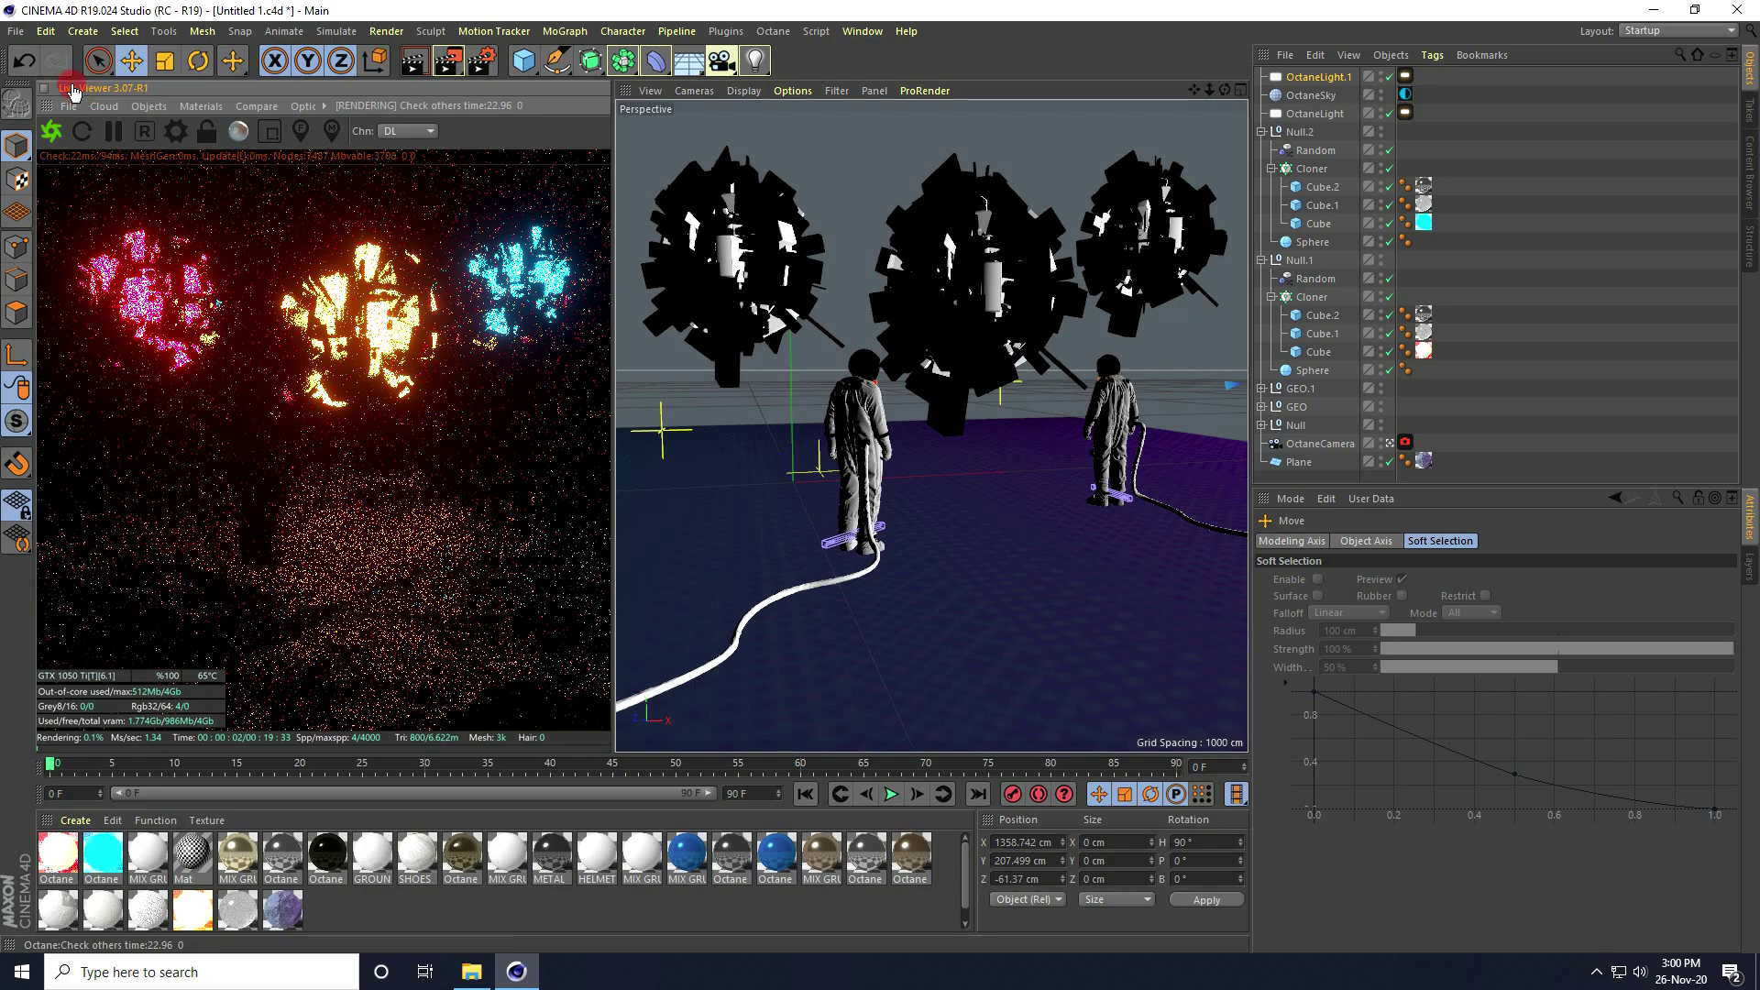
Save the project and briefly recheck the Octane render settings.
click(16, 31)
click(64, 186)
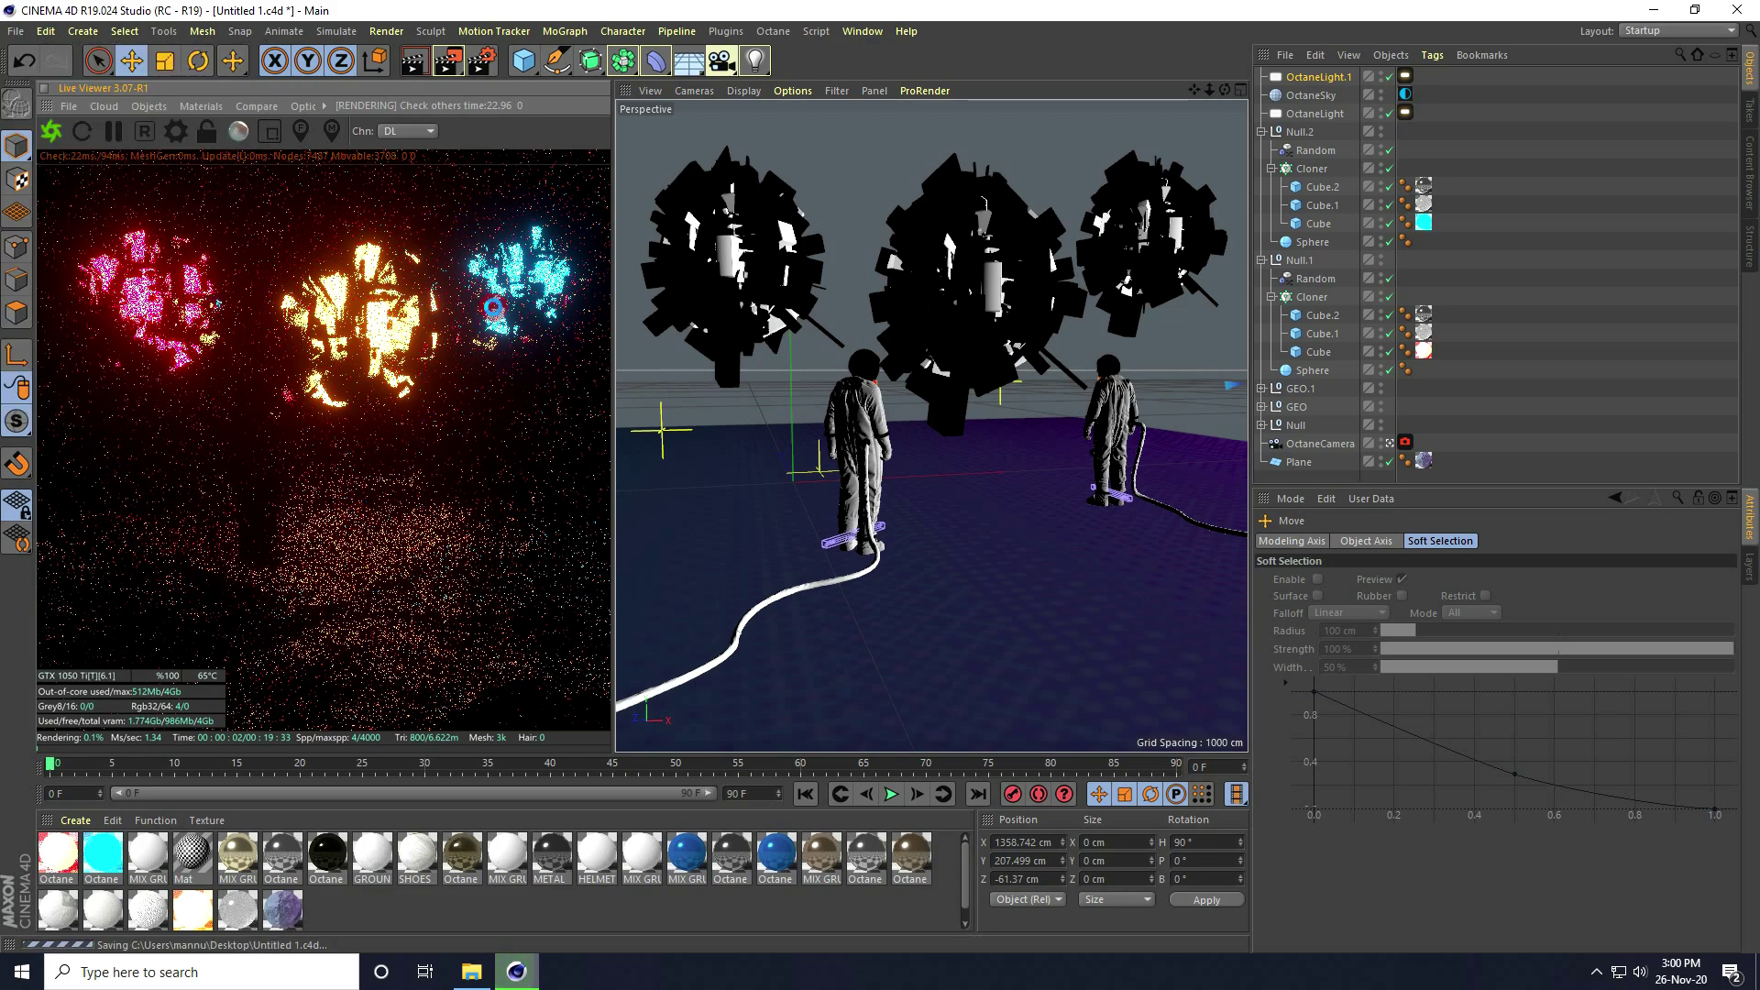
click(181, 132)
click(331, 13)
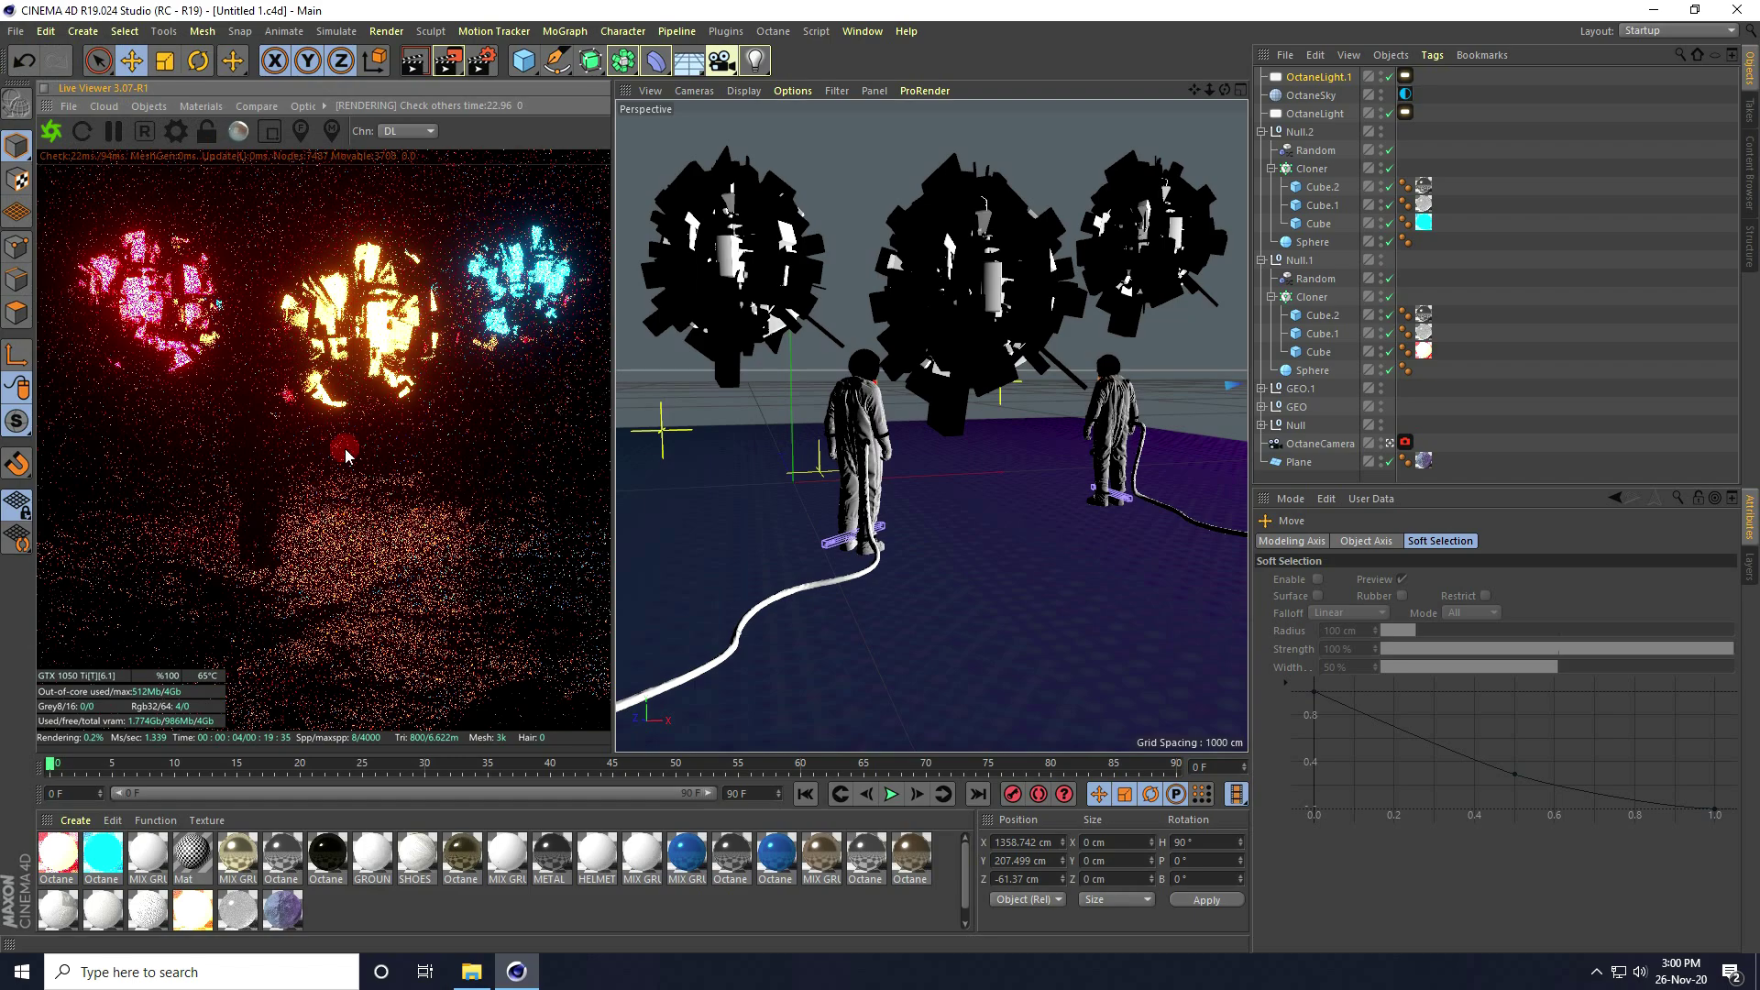
Enable Use All GPUs in the project's Octane Renderer settings.
click(447, 60)
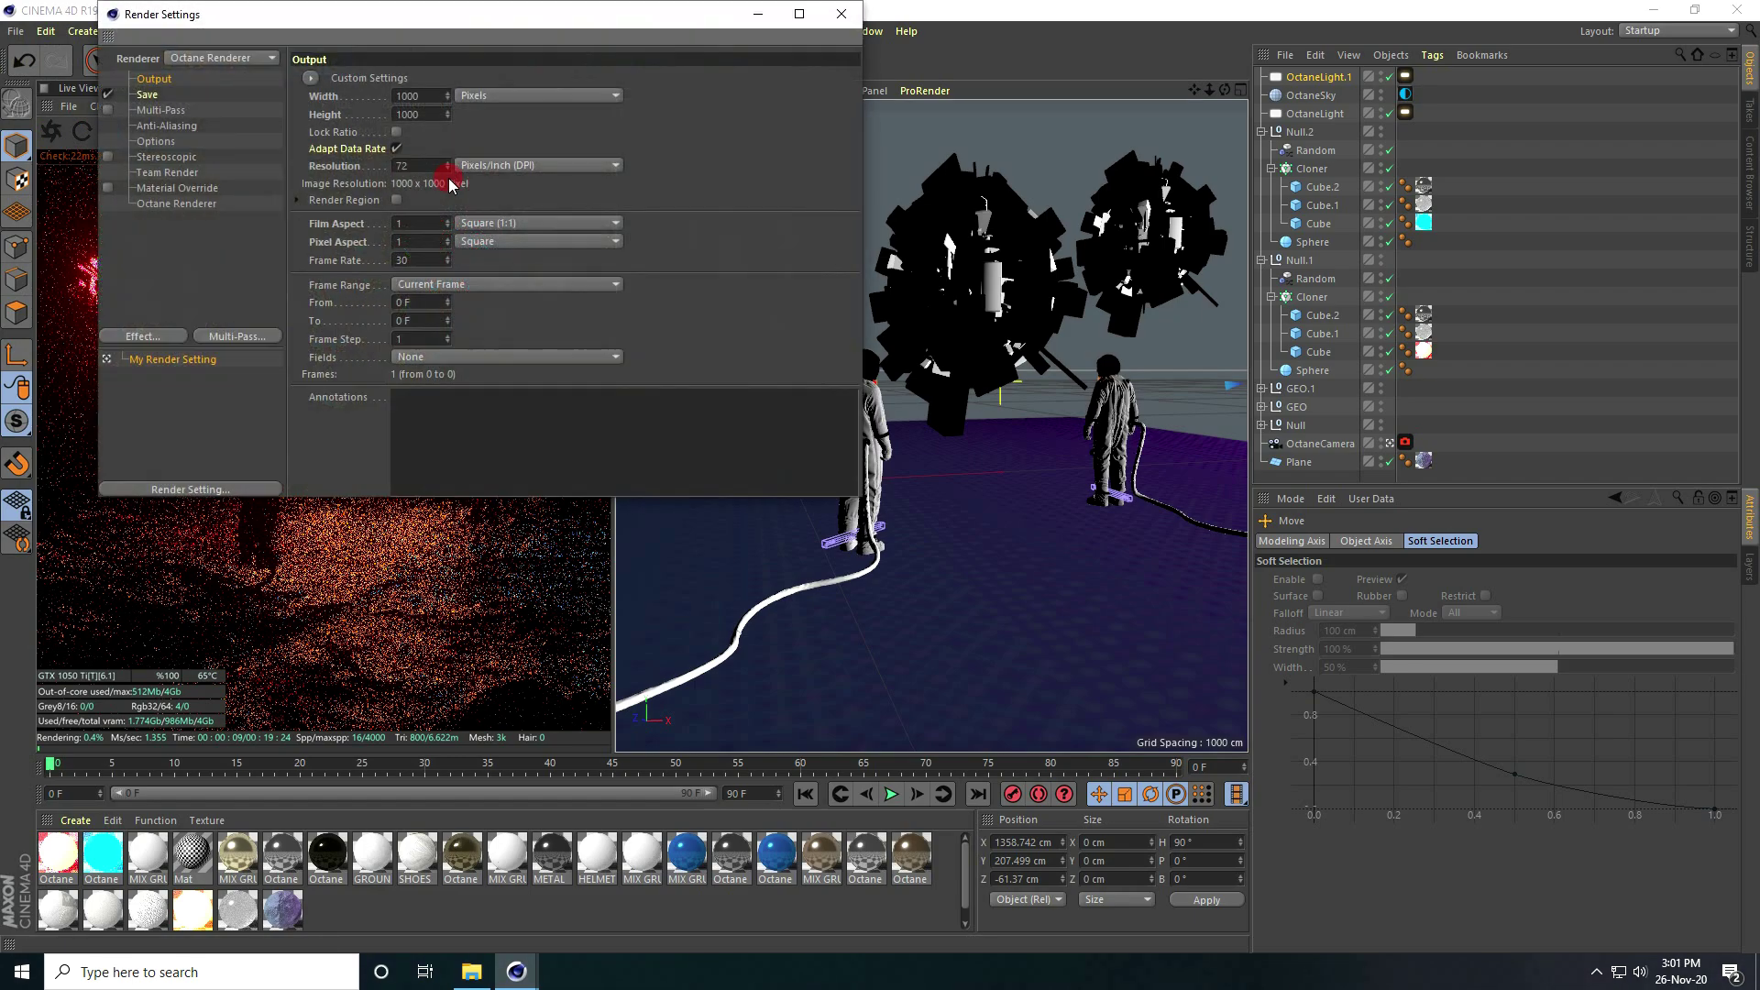
click(177, 203)
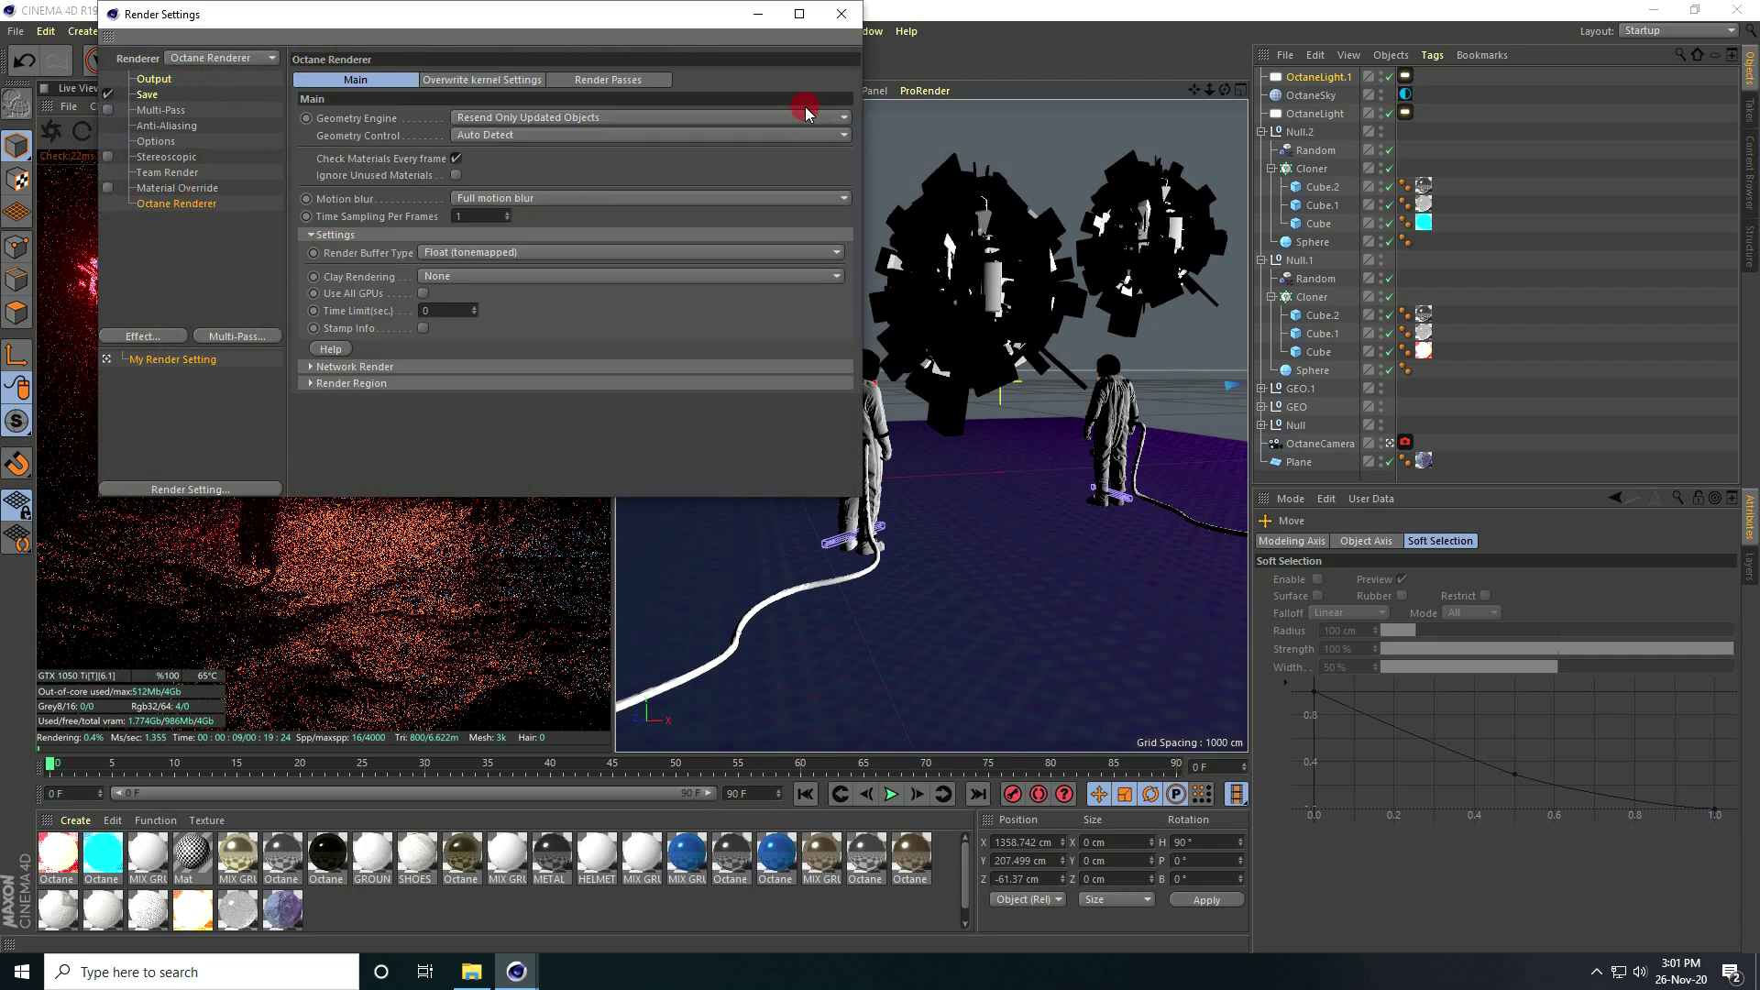
click(423, 292)
click(840, 16)
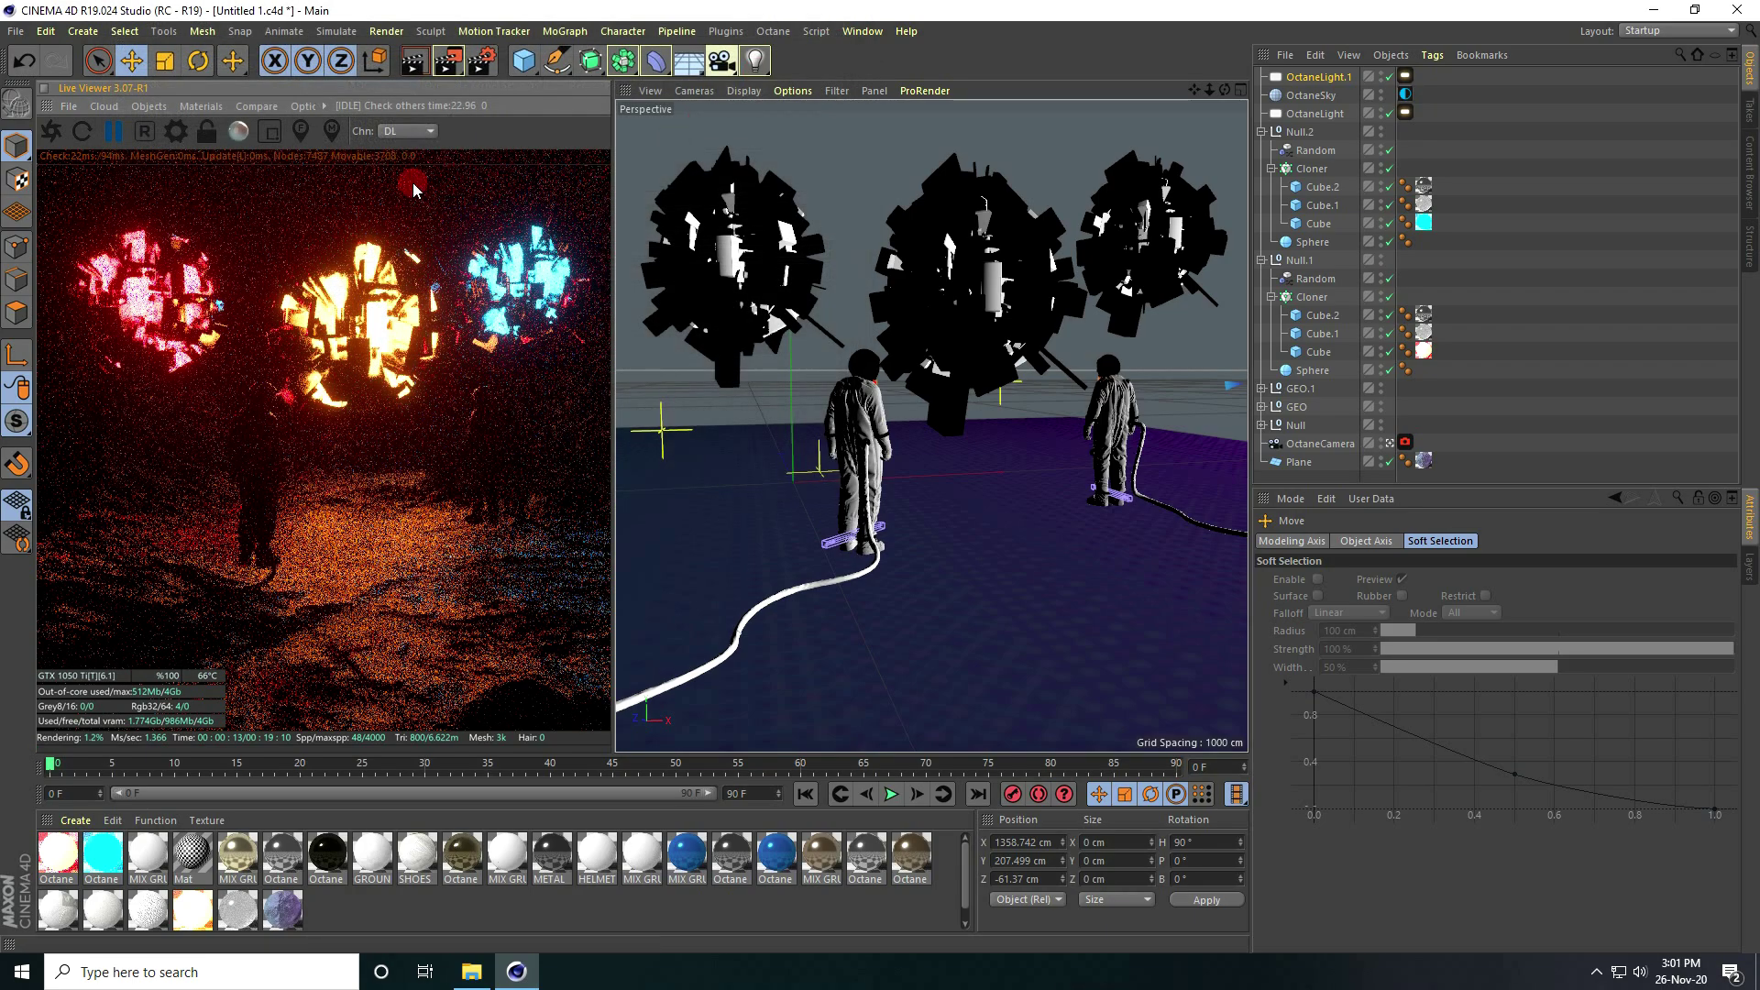
Render the scene to the Picture Viewer and maximize the viewer window.
click(449, 64)
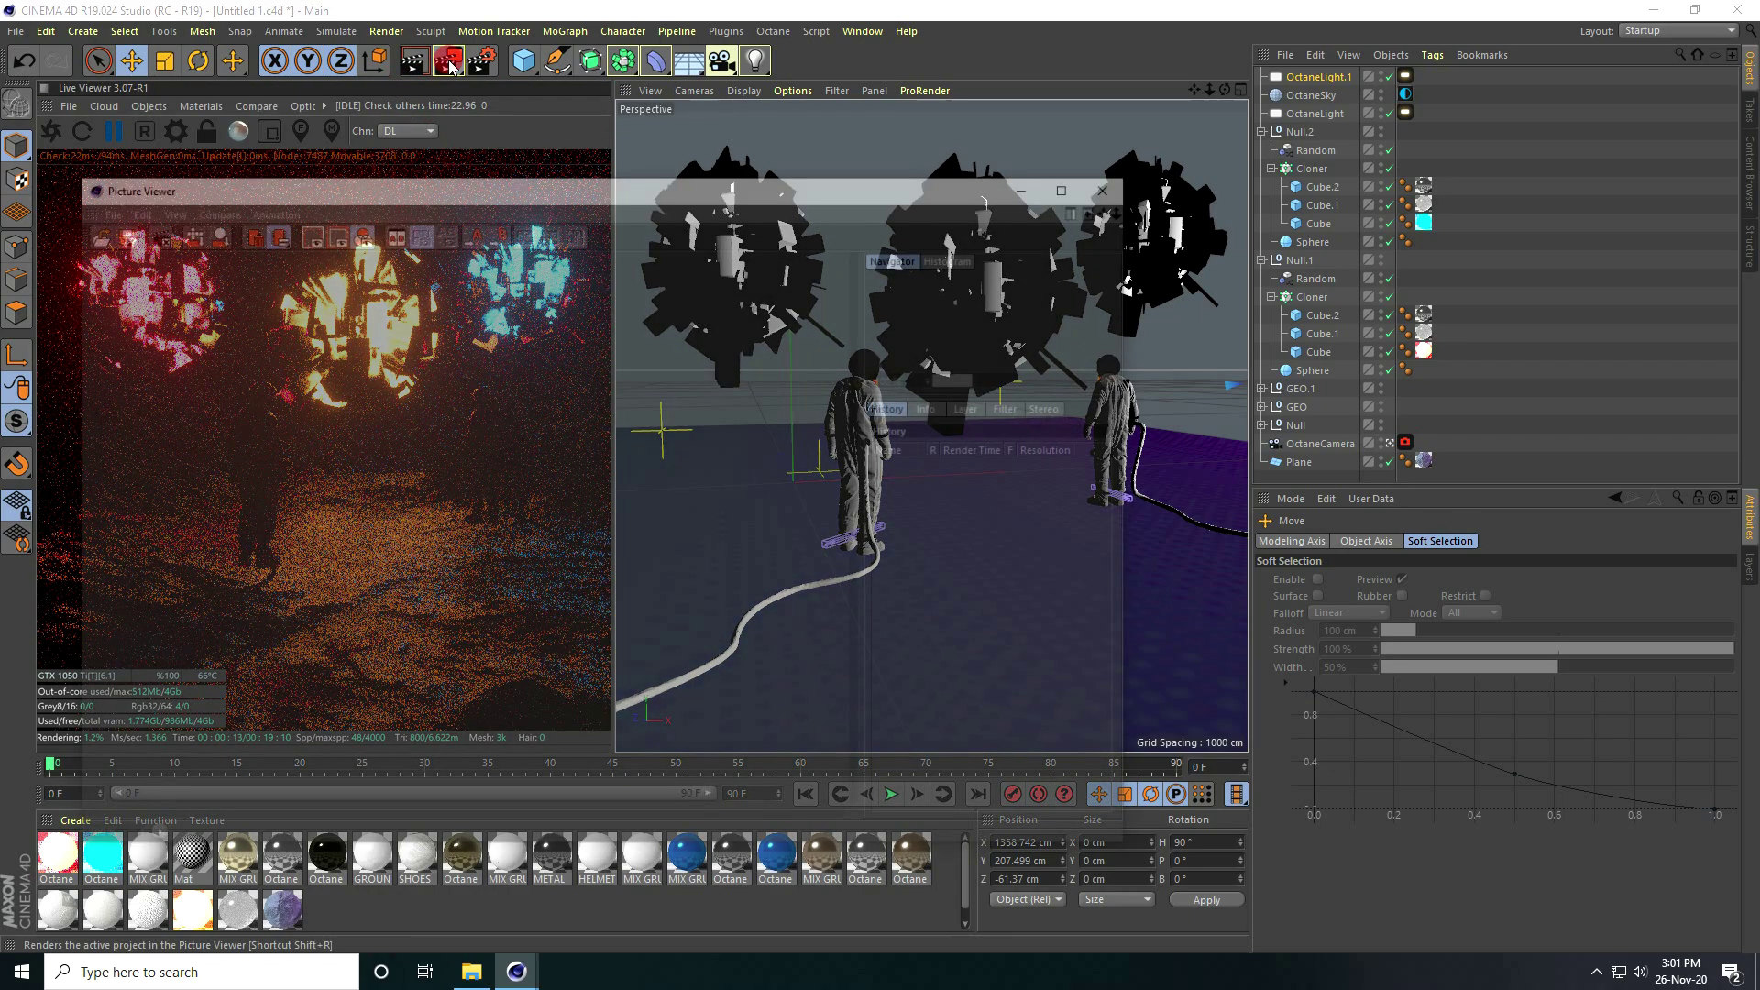
click(1089, 191)
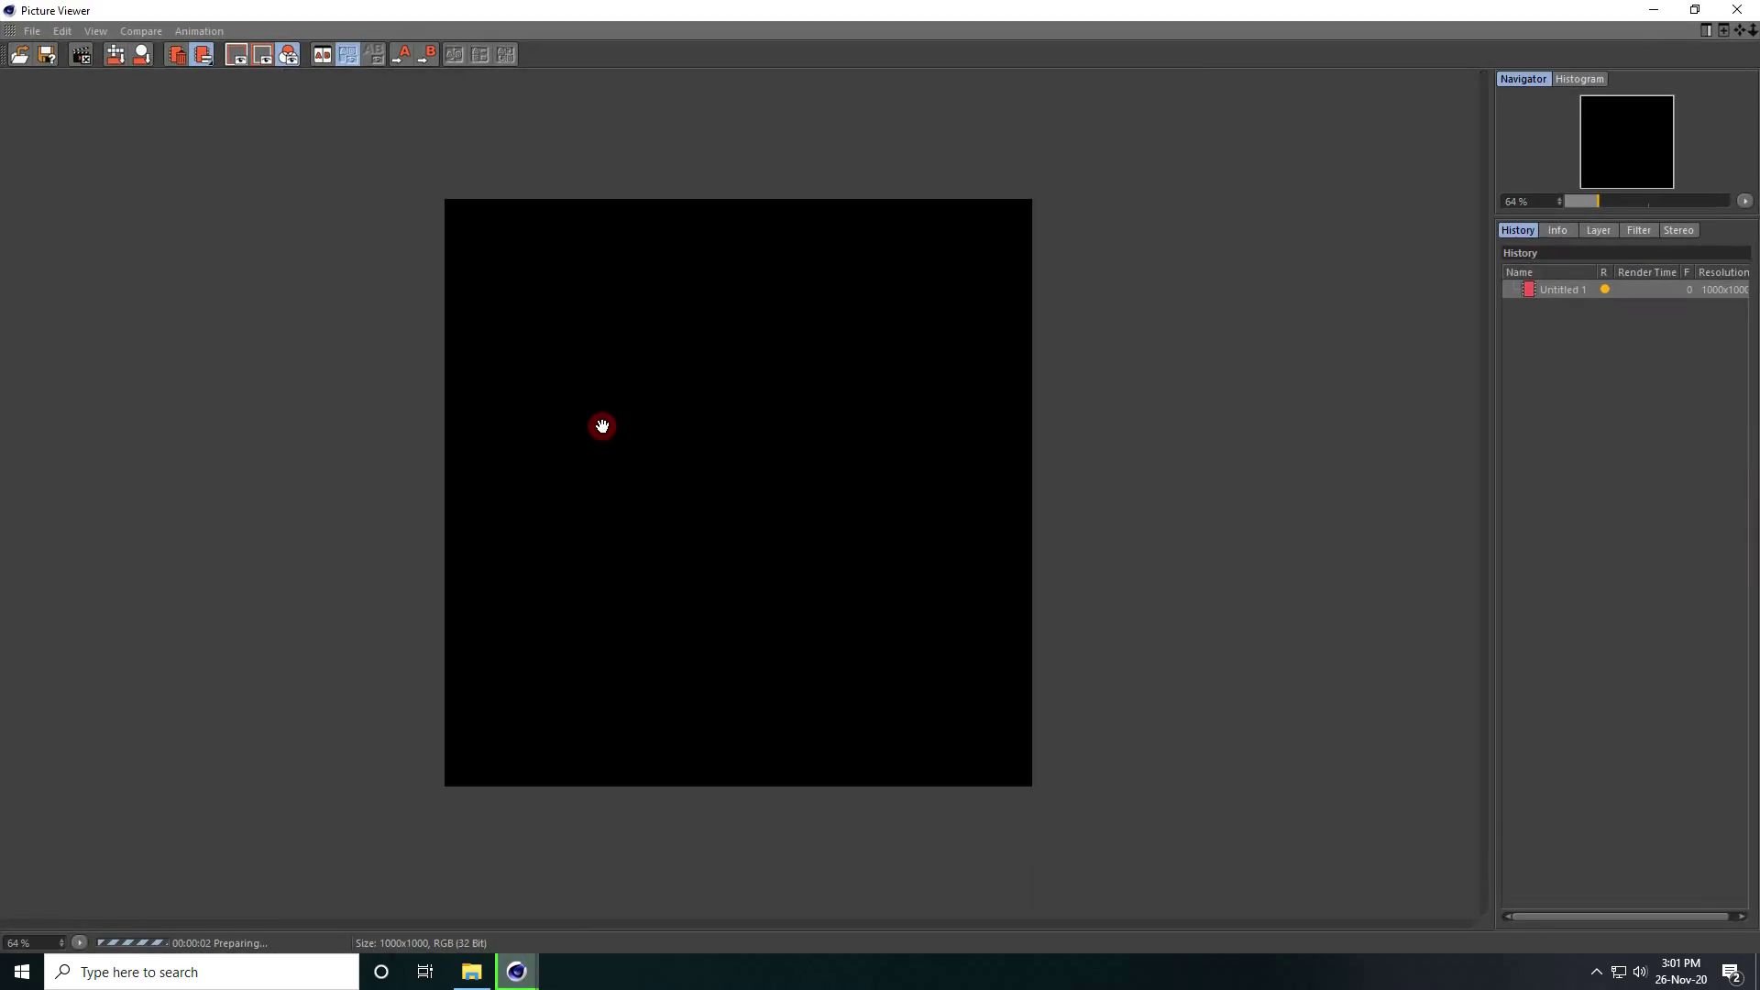